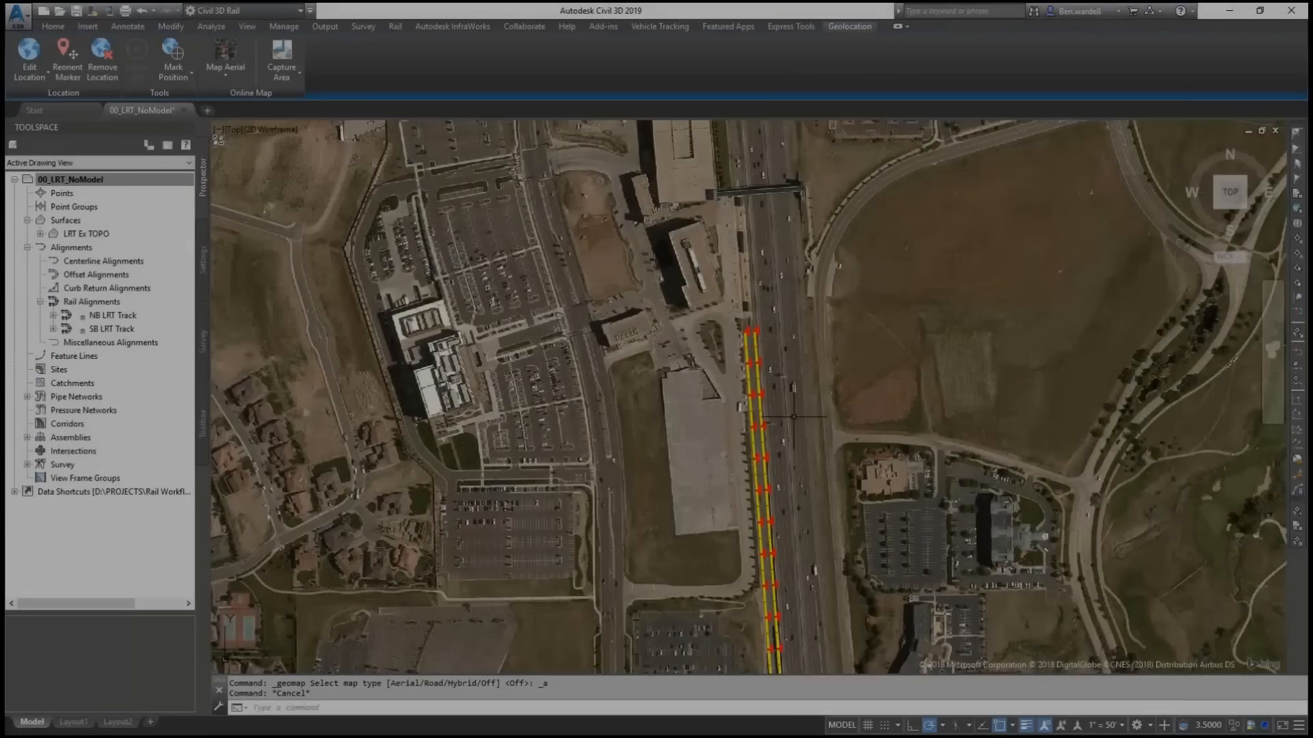
Step: Follow the rail alignments south across the aerial map to their southern end
scroll(736, 340, down, 2)
middle_drag(818, 568, 822, 177)
scroll(823, 476, down, 2)
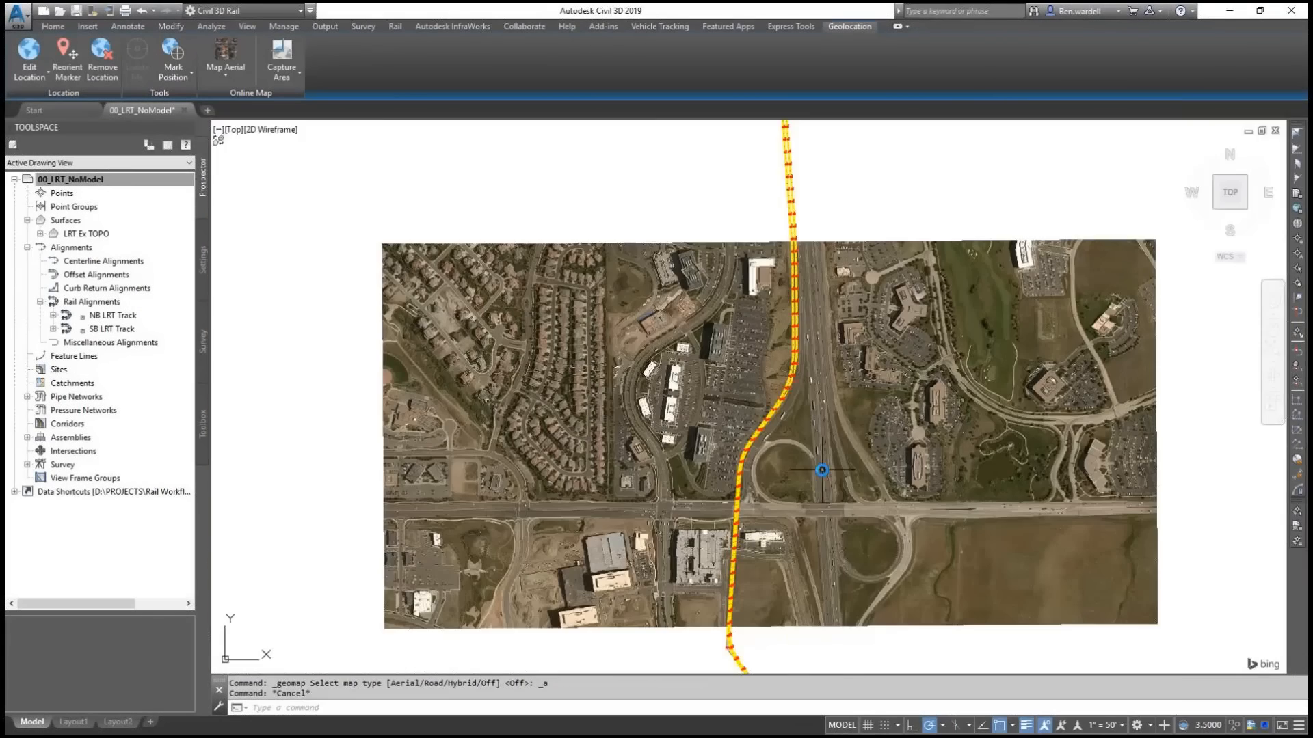
middle_drag(842, 605, 579, 197)
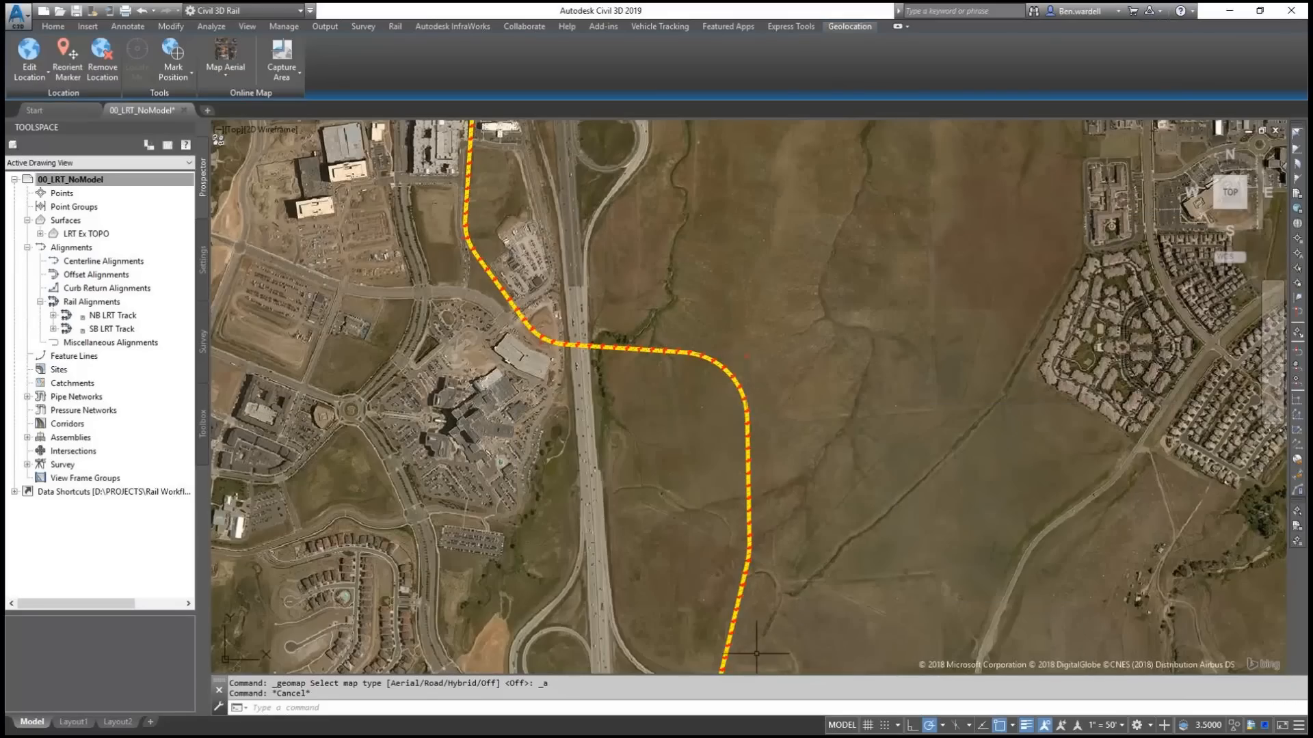
middle_drag(750, 658, 854, 171)
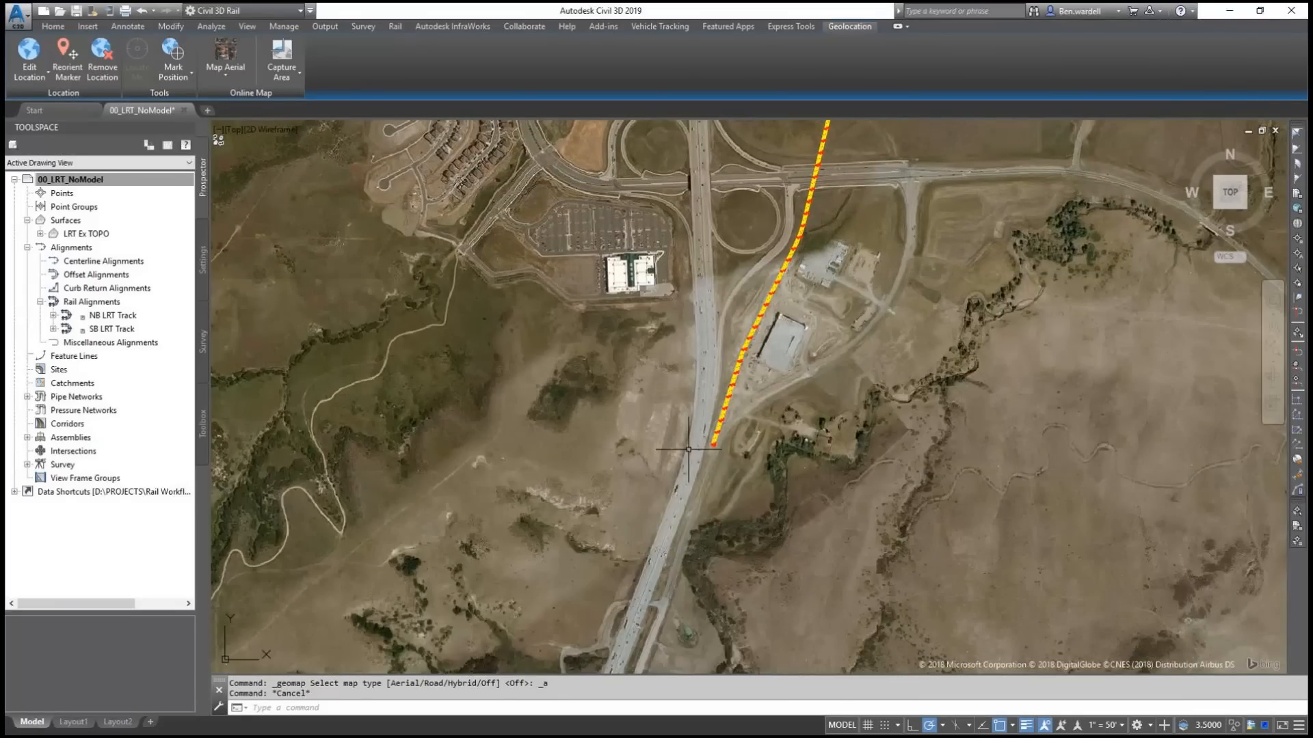
mouse_move(705, 403)
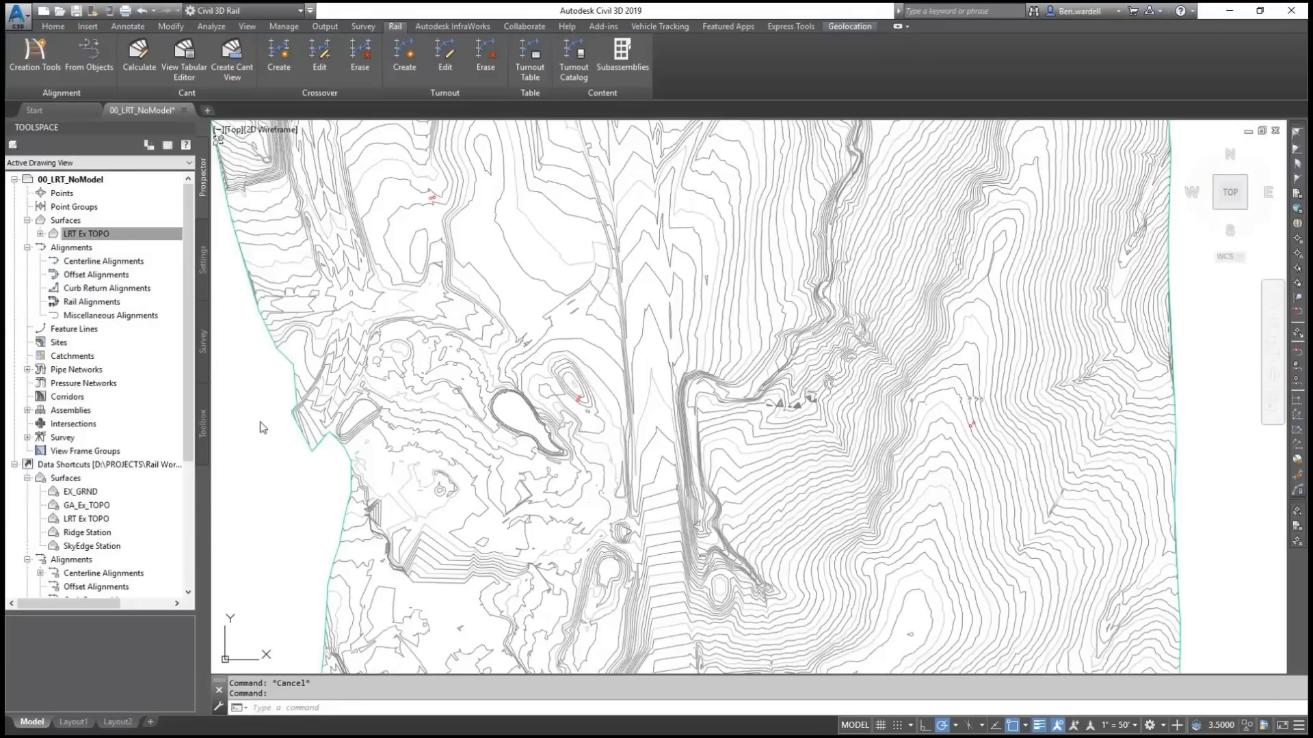
Step: Locate the circle markers at the northern end of the existing ground surface
mouse_move(260, 427)
middle_down()
mouse_move(284, 475)
mouse_move(313, 664)
middle_up()
middle_drag(284, 145, 267, 618)
middle_drag(605, 198, 616, 538)
scroll(581, 228, up, 5)
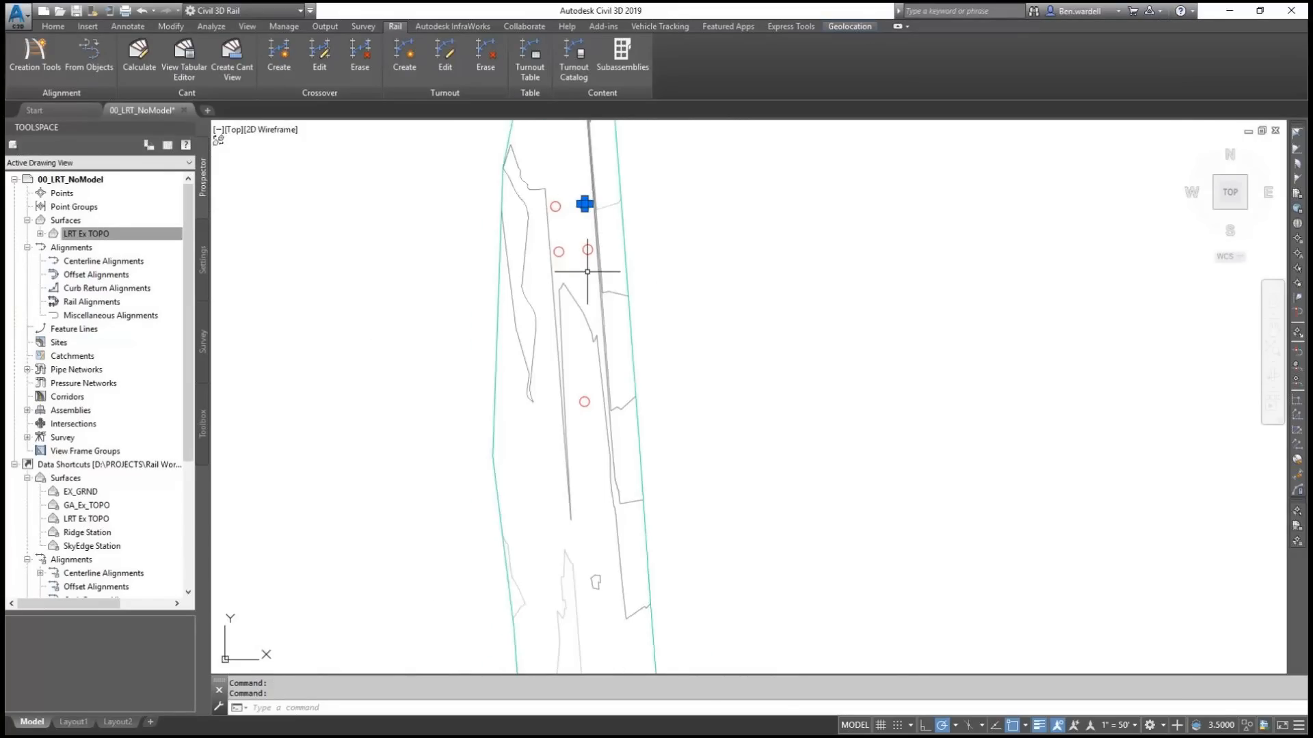
key(Escape)
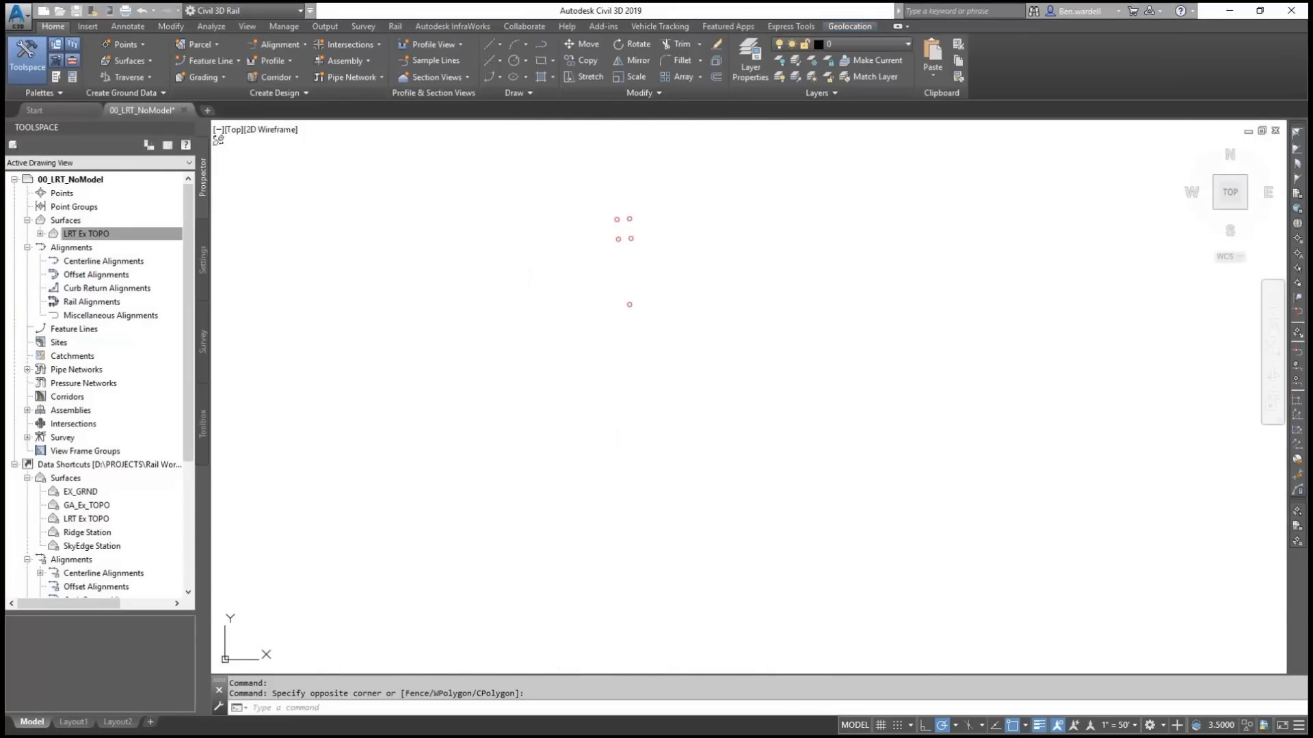
Step: Create the rail alignment NB LRT Track with starting station 5000+00.00 and criteria-based design enabled
click(393, 26)
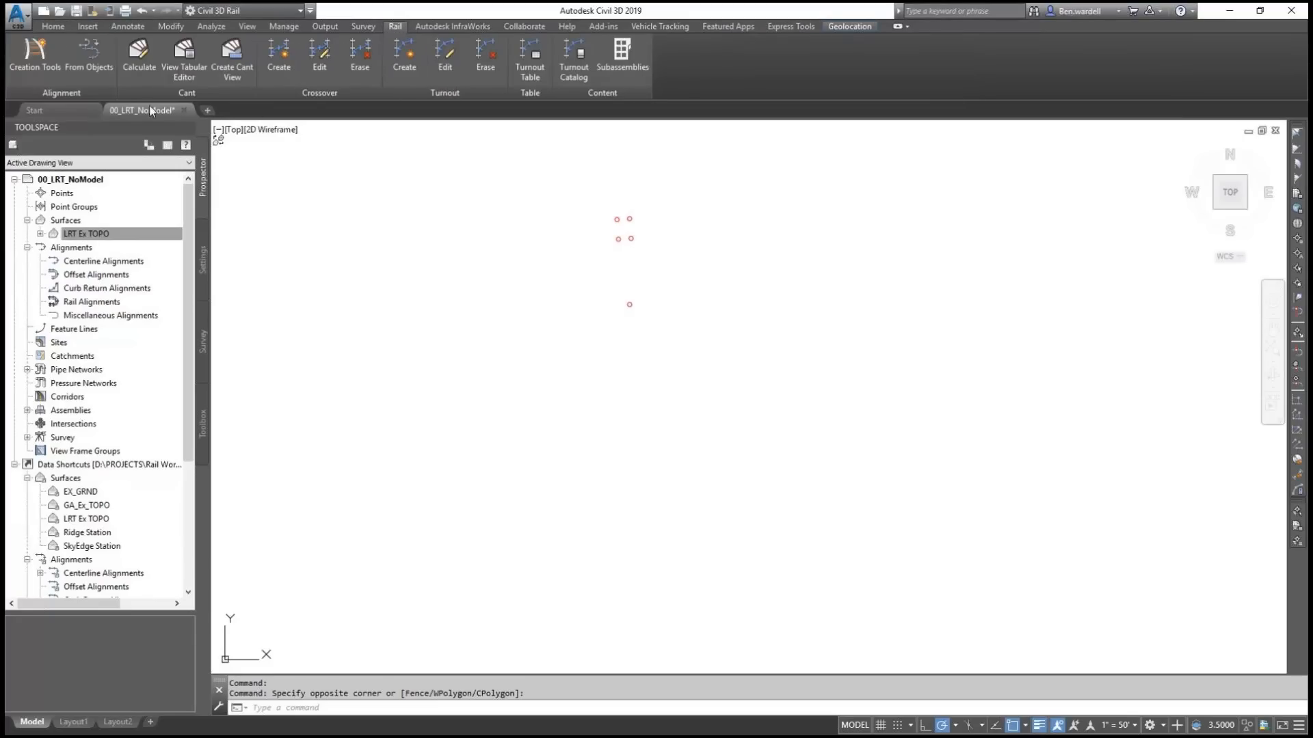
click(38, 54)
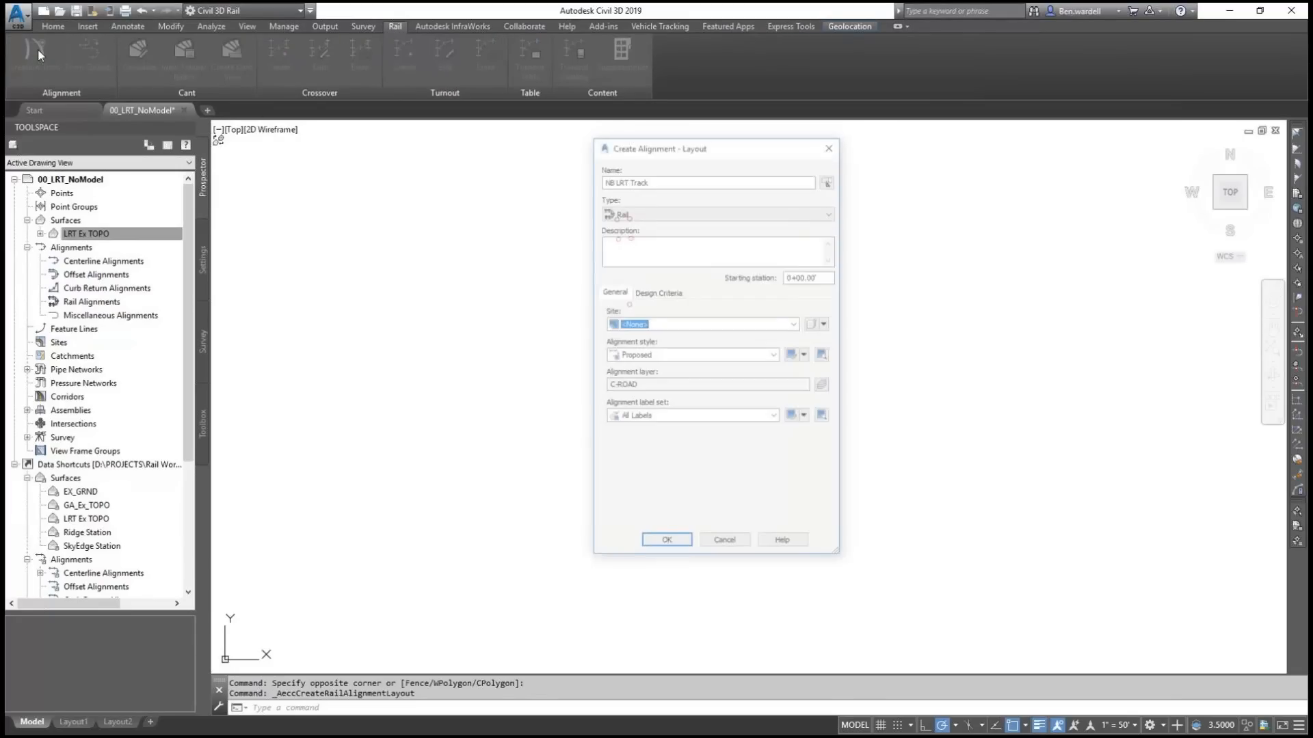
click(658, 180)
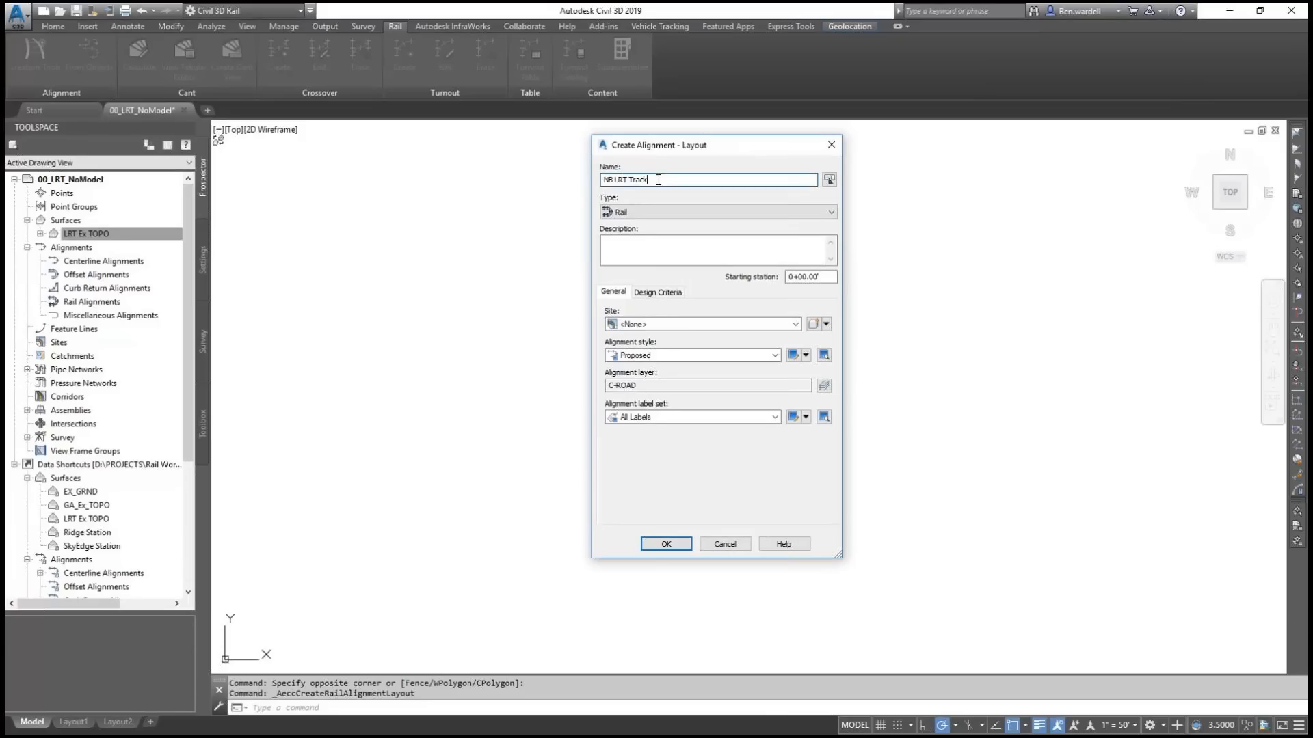
click(789, 277)
text(500)
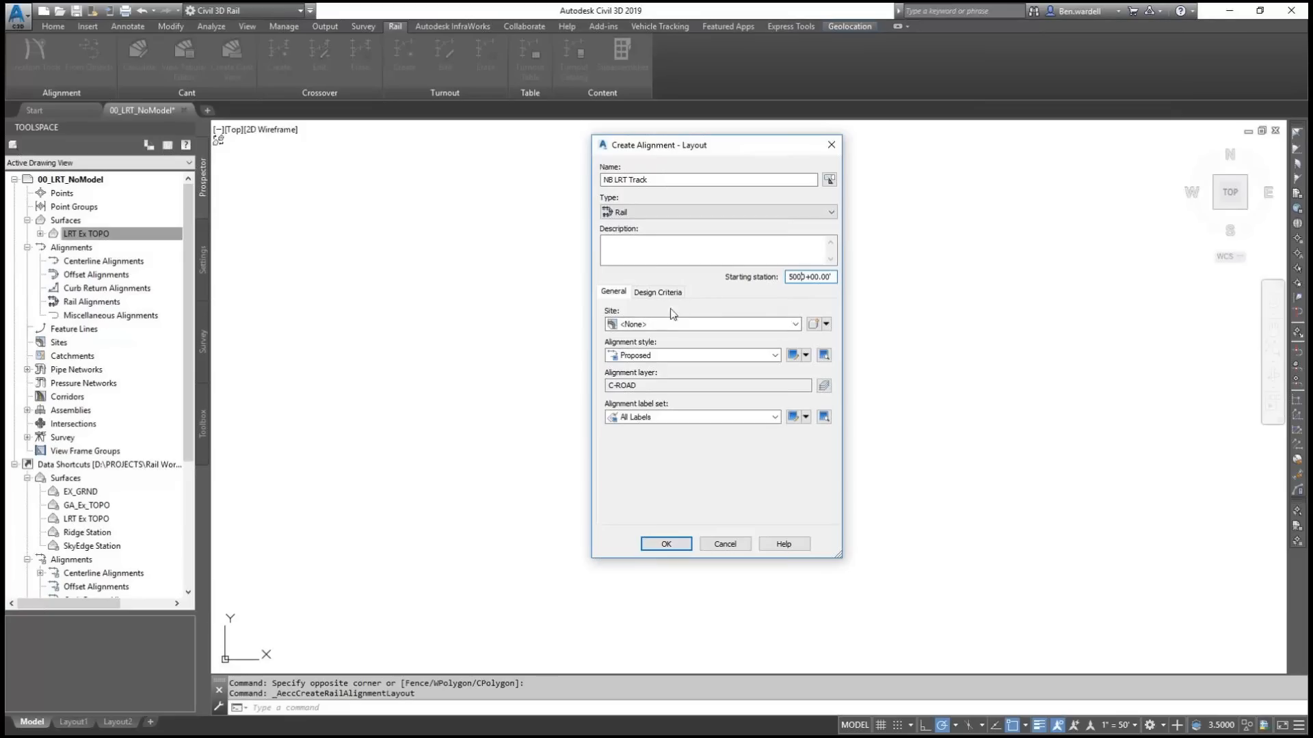
click(658, 293)
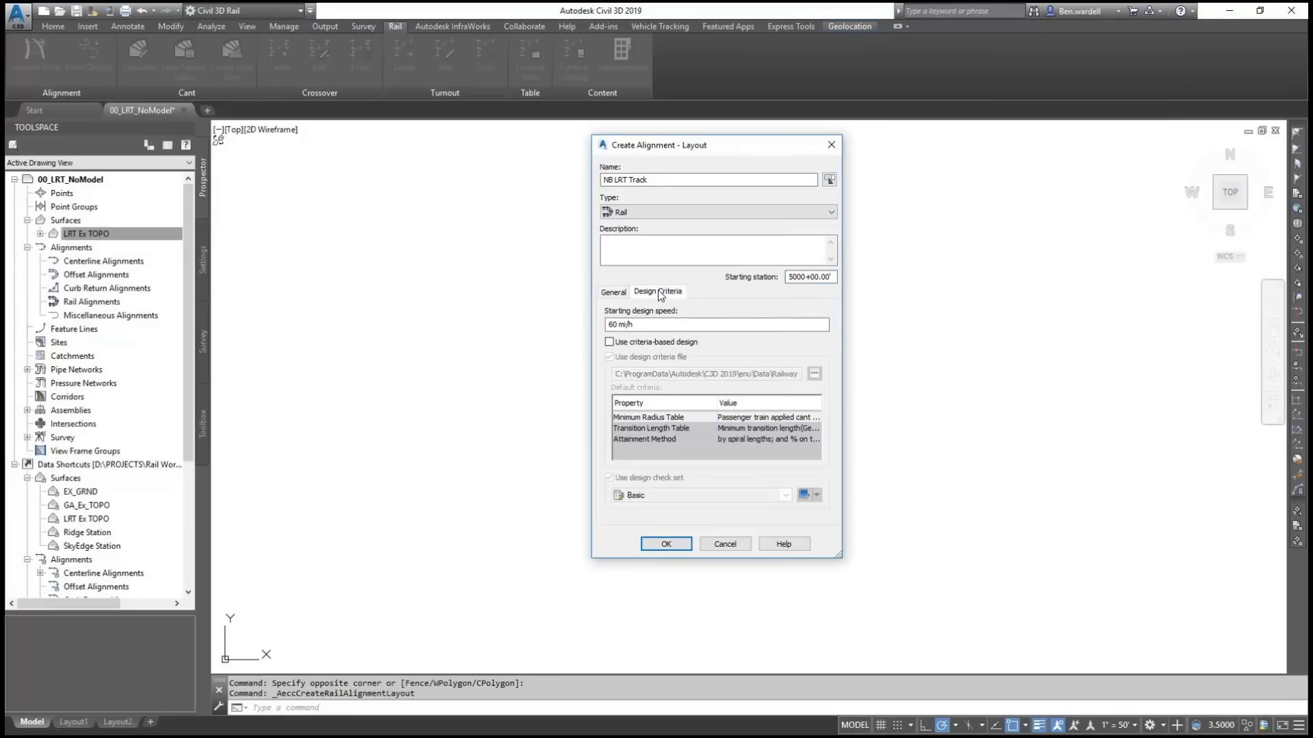
click(610, 342)
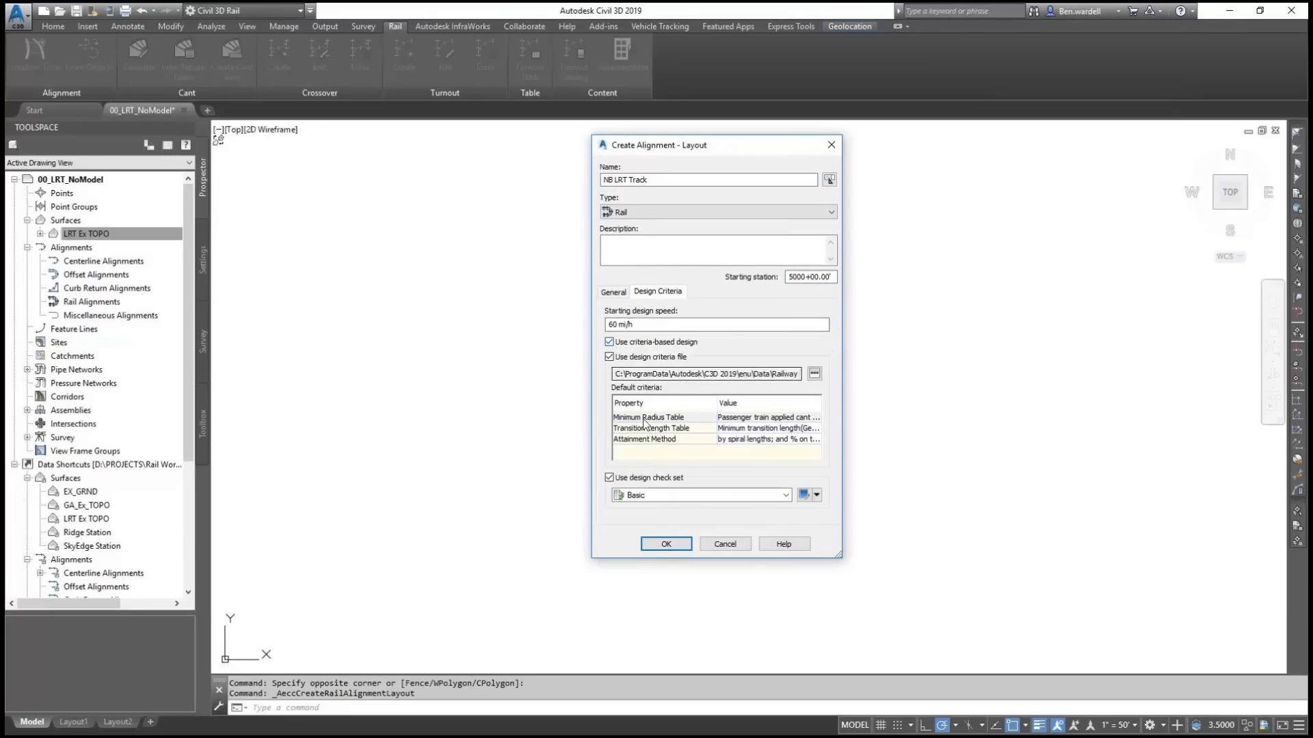
click(667, 544)
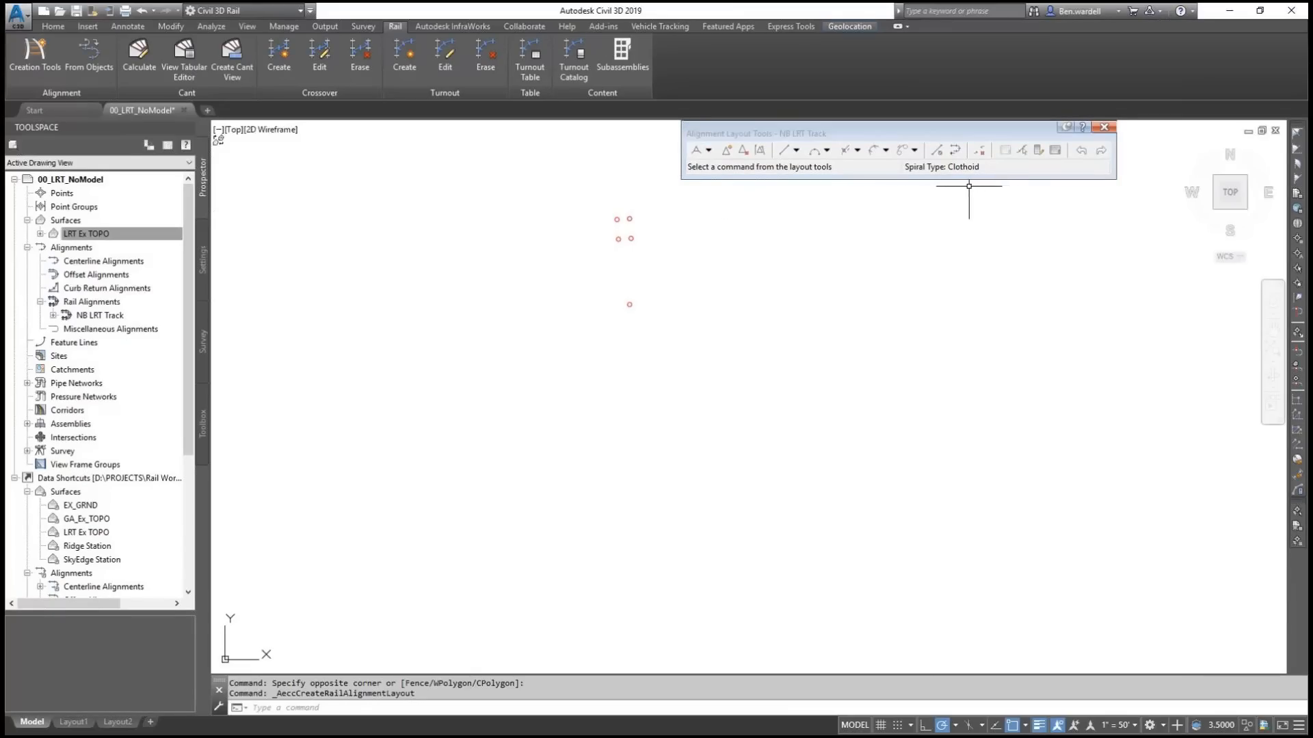
Step: Choose Clothoid as the spiral type in the alignment's curve and spiral settings
click(709, 152)
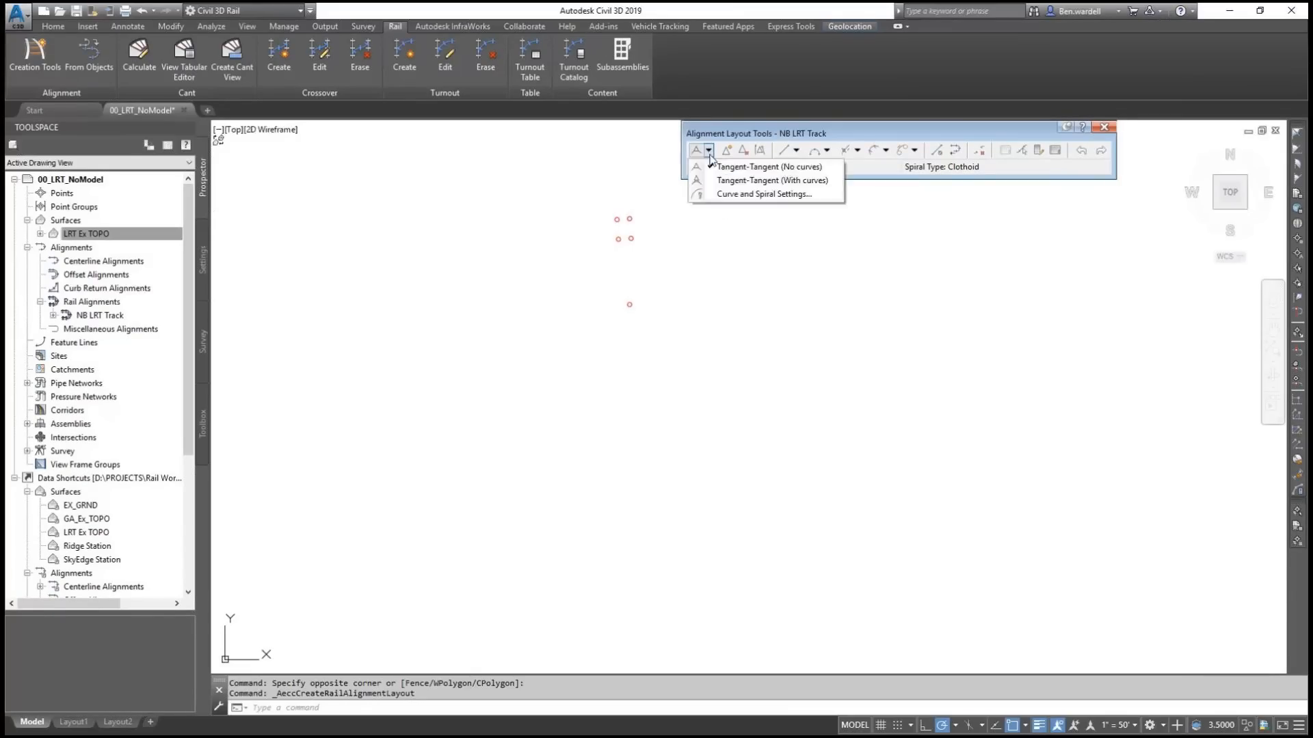
click(730, 195)
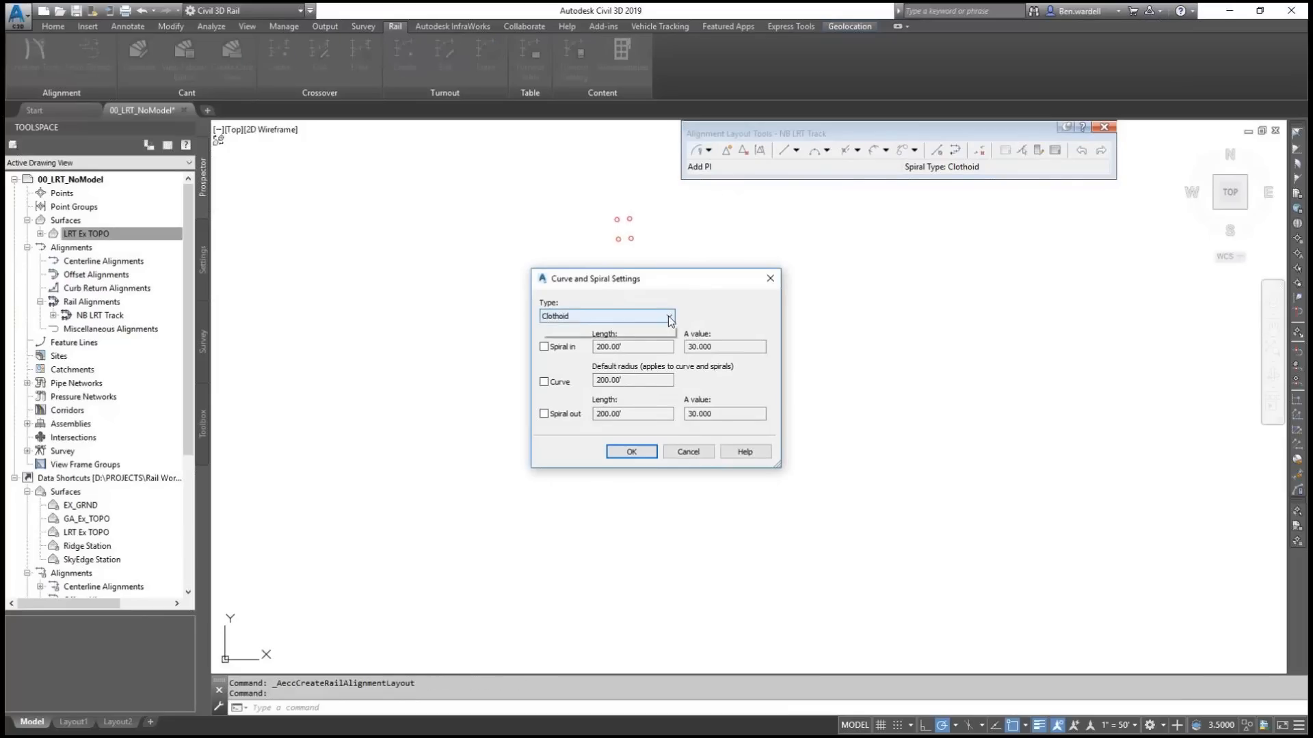
click(669, 317)
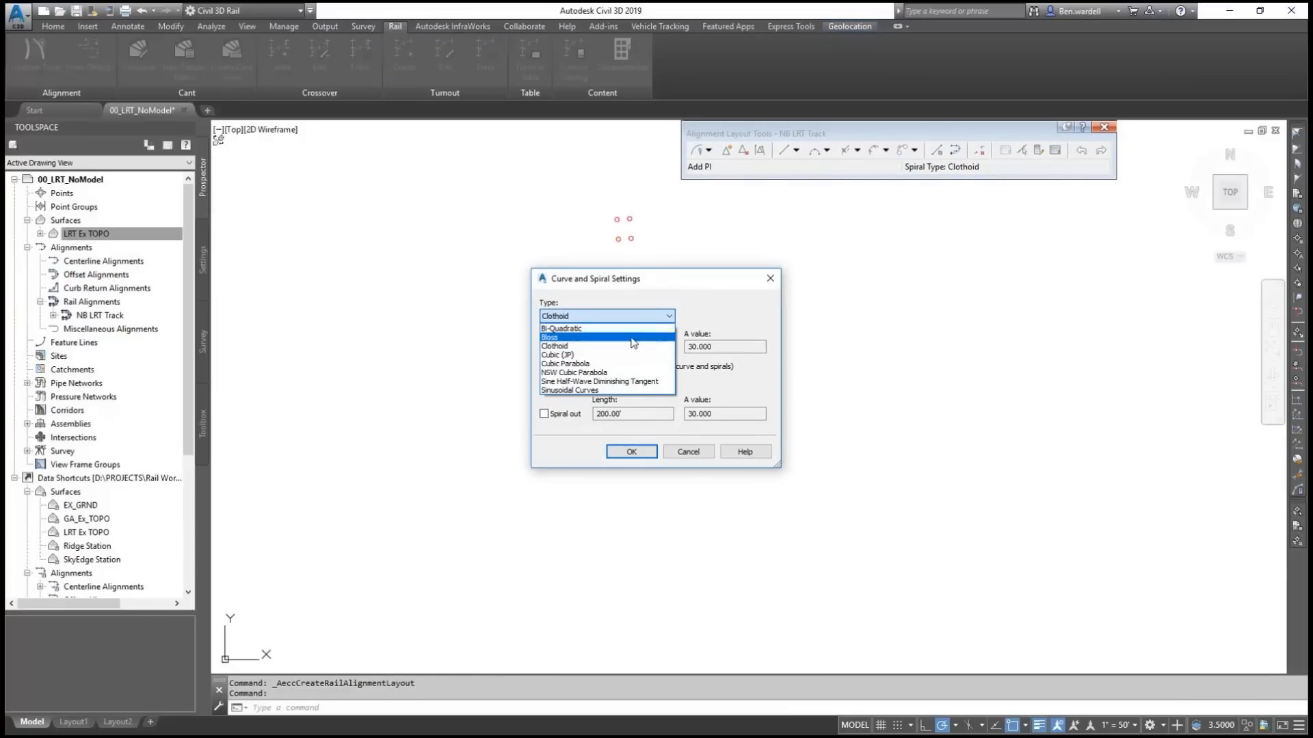
click(562, 346)
click(639, 456)
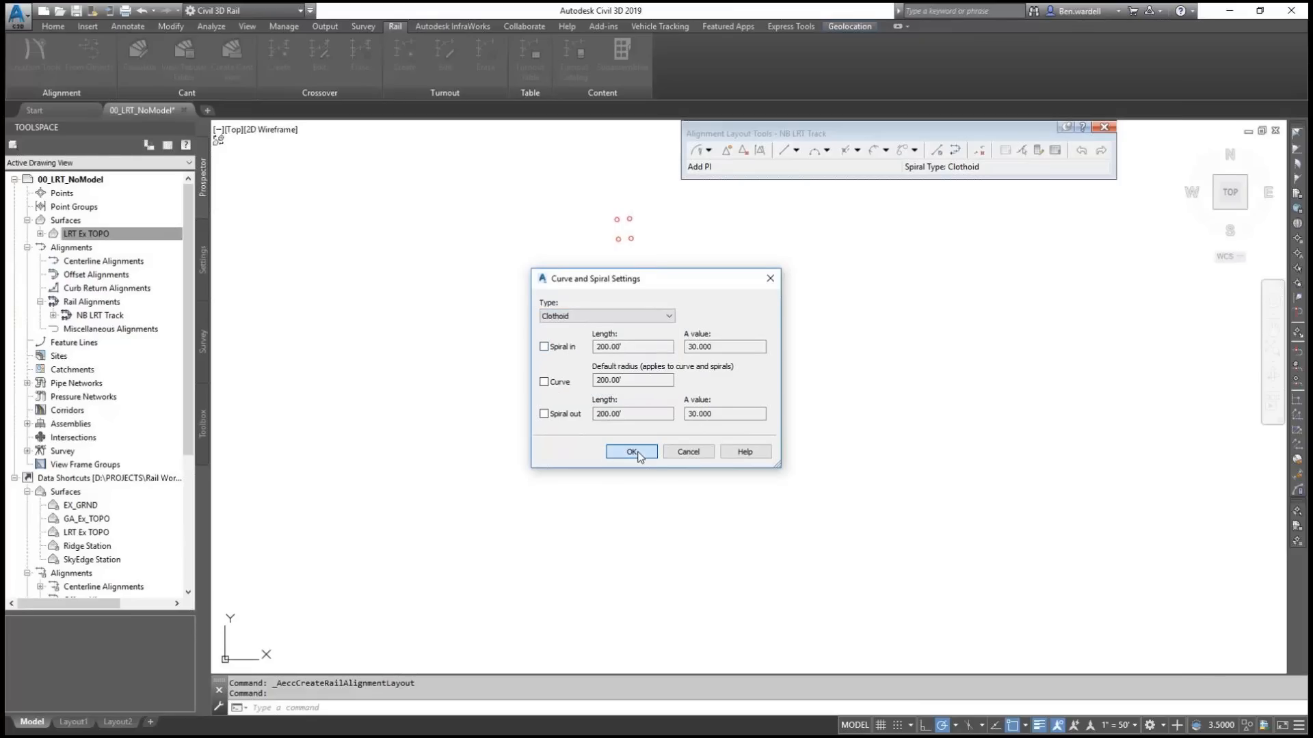
Step: Lay out NB LRT Track as tangents without curves, starting at the northernmost eastern circle marker and going south through the following markers
click(708, 150)
click(730, 170)
click(629, 219)
scroll(664, 233, down, 6)
scroll(677, 283, up, 4)
scroll(650, 298, up, 3)
click(583, 285)
scroll(671, 351, down, 2)
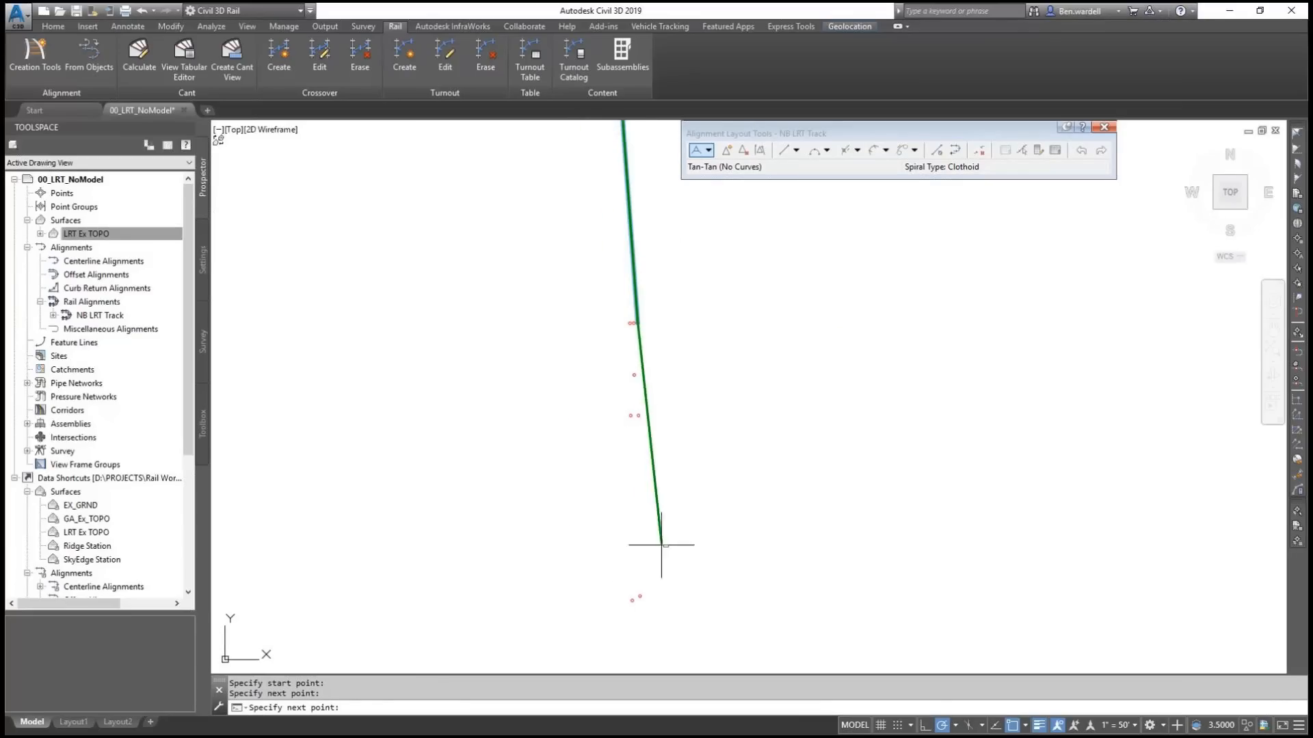
click(634, 597)
middle_drag(690, 577, 759, 266)
scroll(626, 449, up, 3)
click(560, 430)
scroll(671, 361, down, 8)
scroll(650, 466, up, 4)
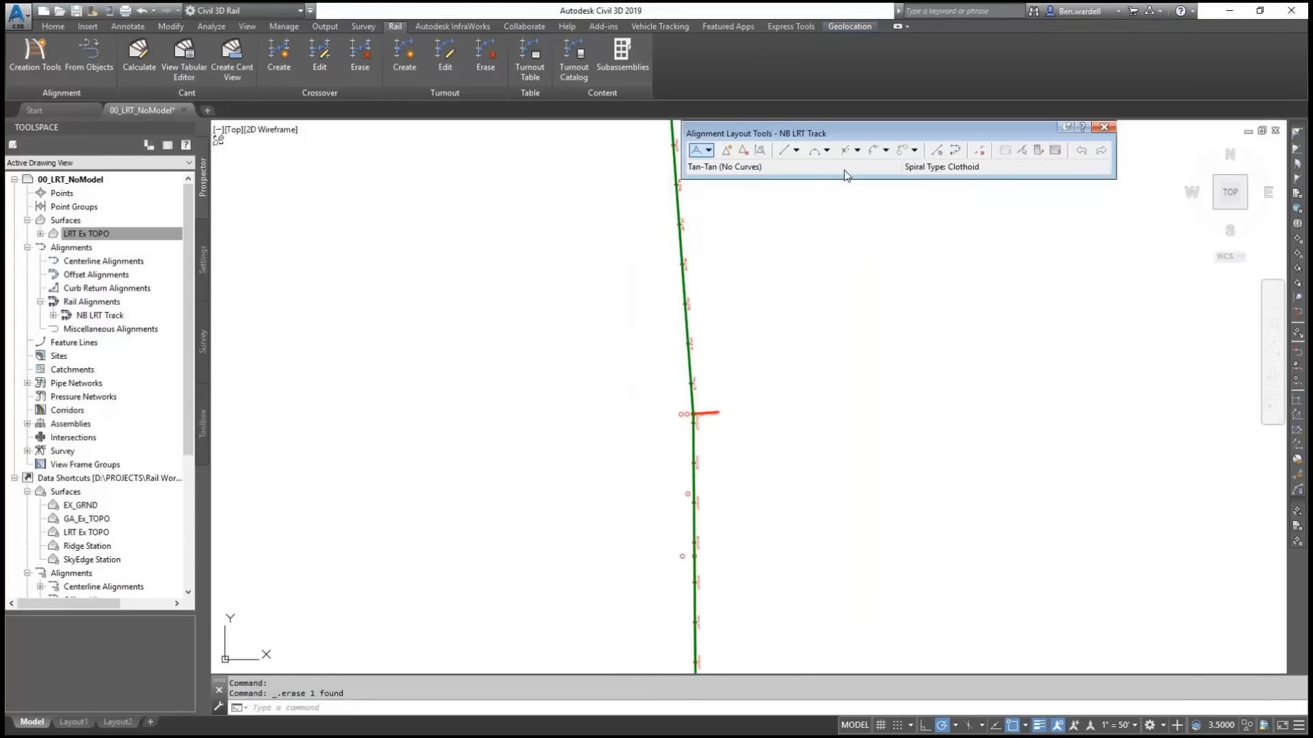
Step: Insert a free spiral-curve-spiral between the first two tangents with radius 4000 and spiral in and out lengths of 100
click(885, 150)
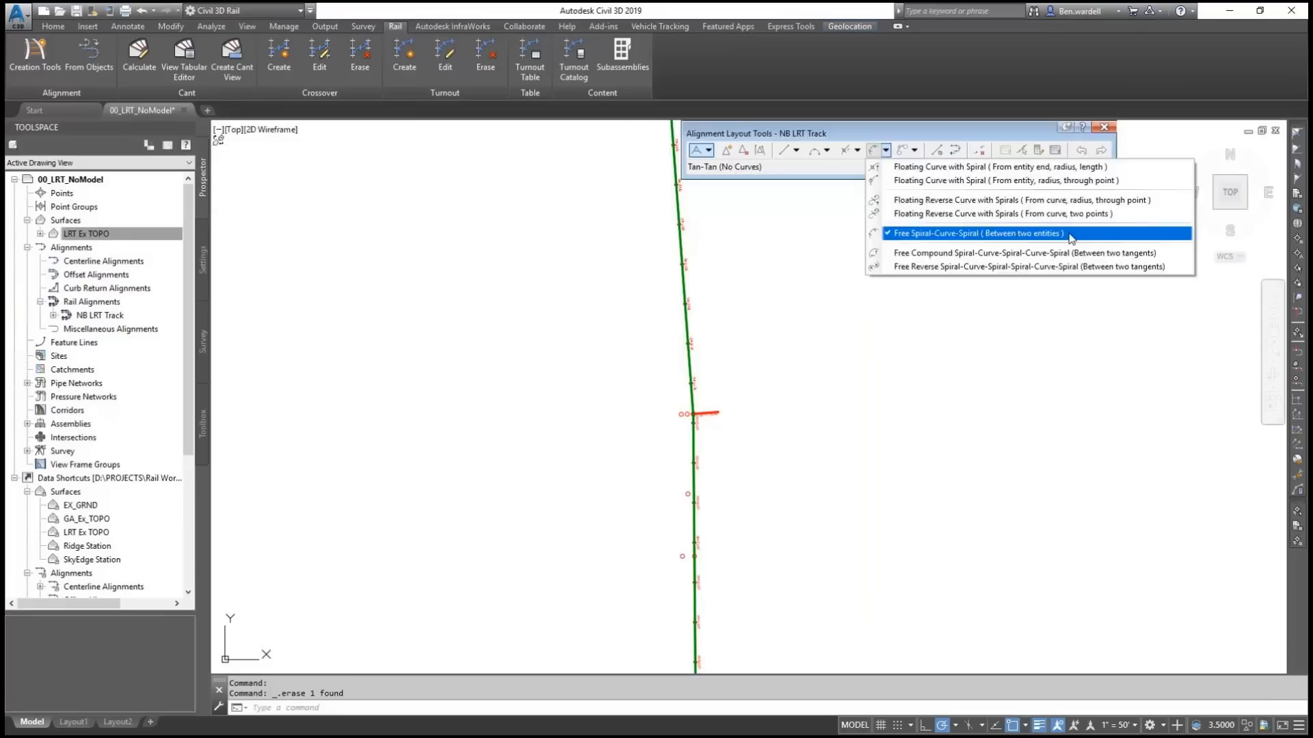
click(1071, 238)
click(691, 398)
click(695, 439)
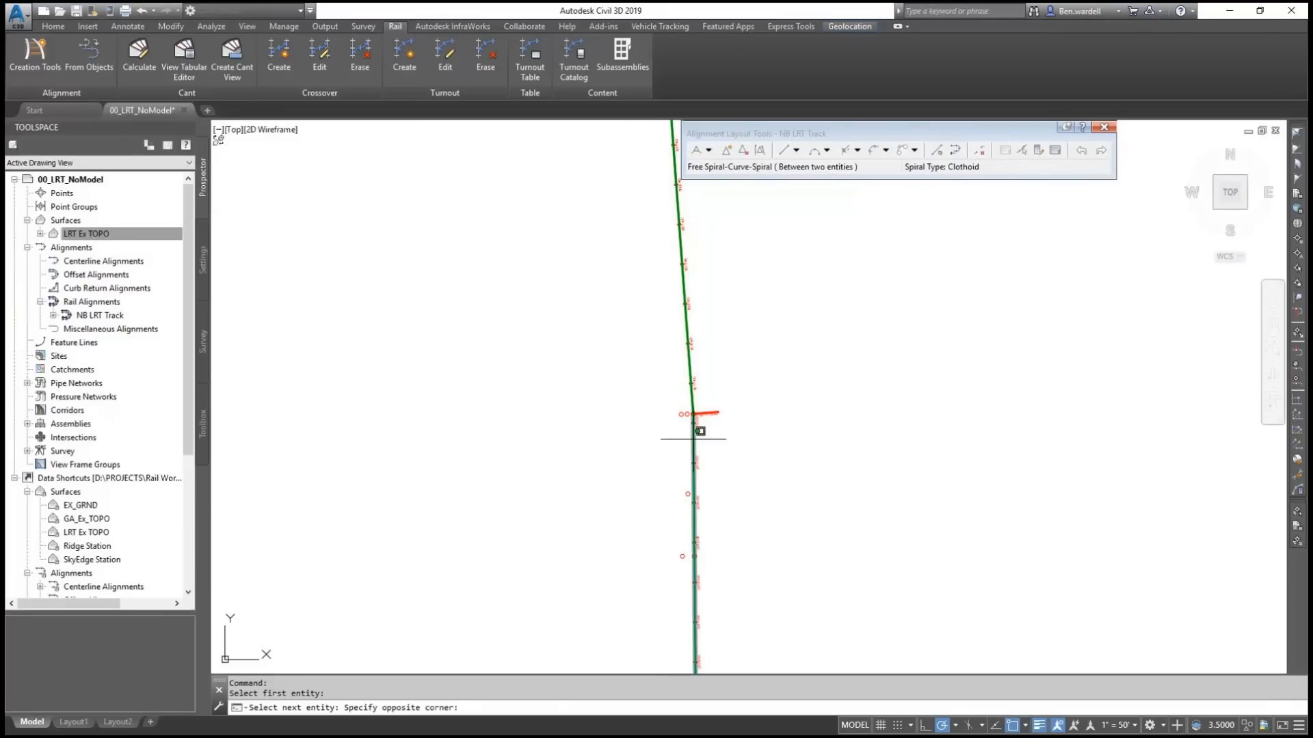
click(693, 439)
key(Return)
text(4000)
key(Return)
text(100)
key(Return)
text(100)
key(Return)
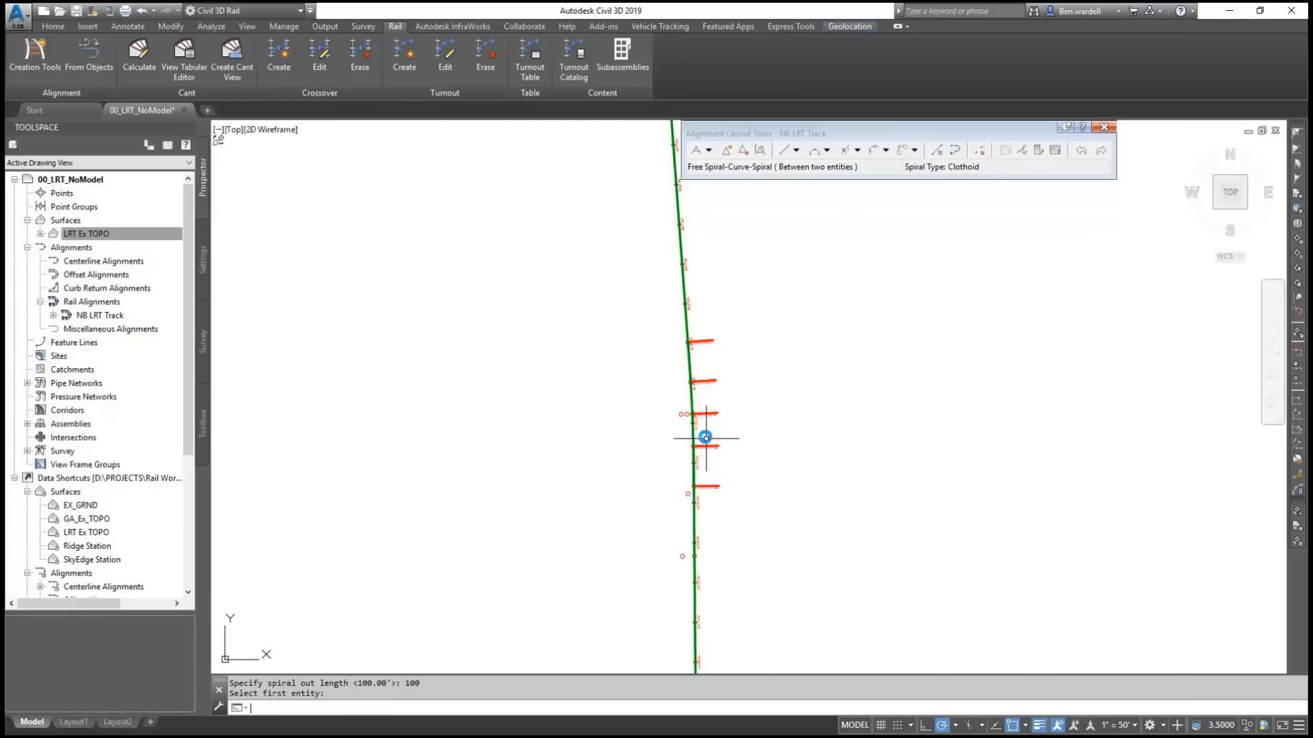
Step: Insert a free spiral-curve-spiral between the tangents at PI 5022+30.61 with radius 764 and spiral in and out lengths of 155
scroll(698, 439, up, 2)
scroll(694, 531, up, 3)
click(670, 301)
click(648, 459)
key(Return)
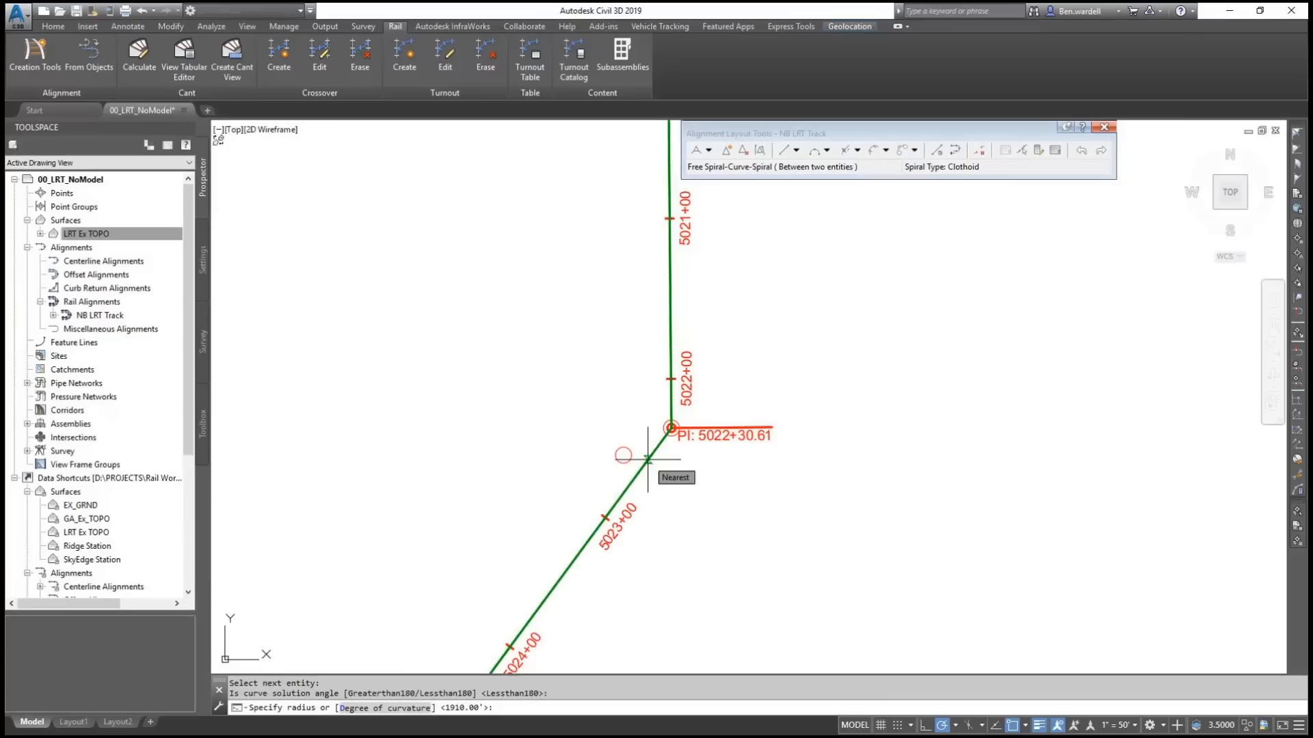
text(764)
key(Return)
text(15)
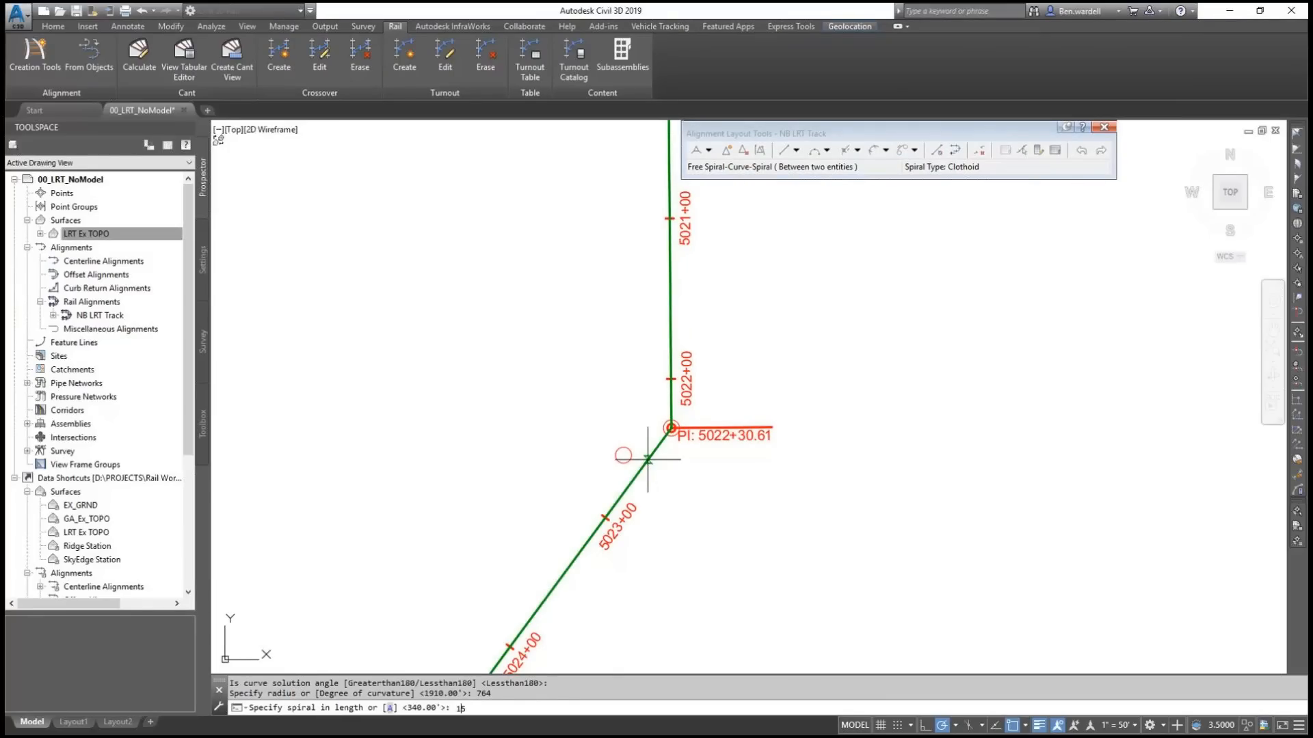
text(5)
key(Return)
text(155)
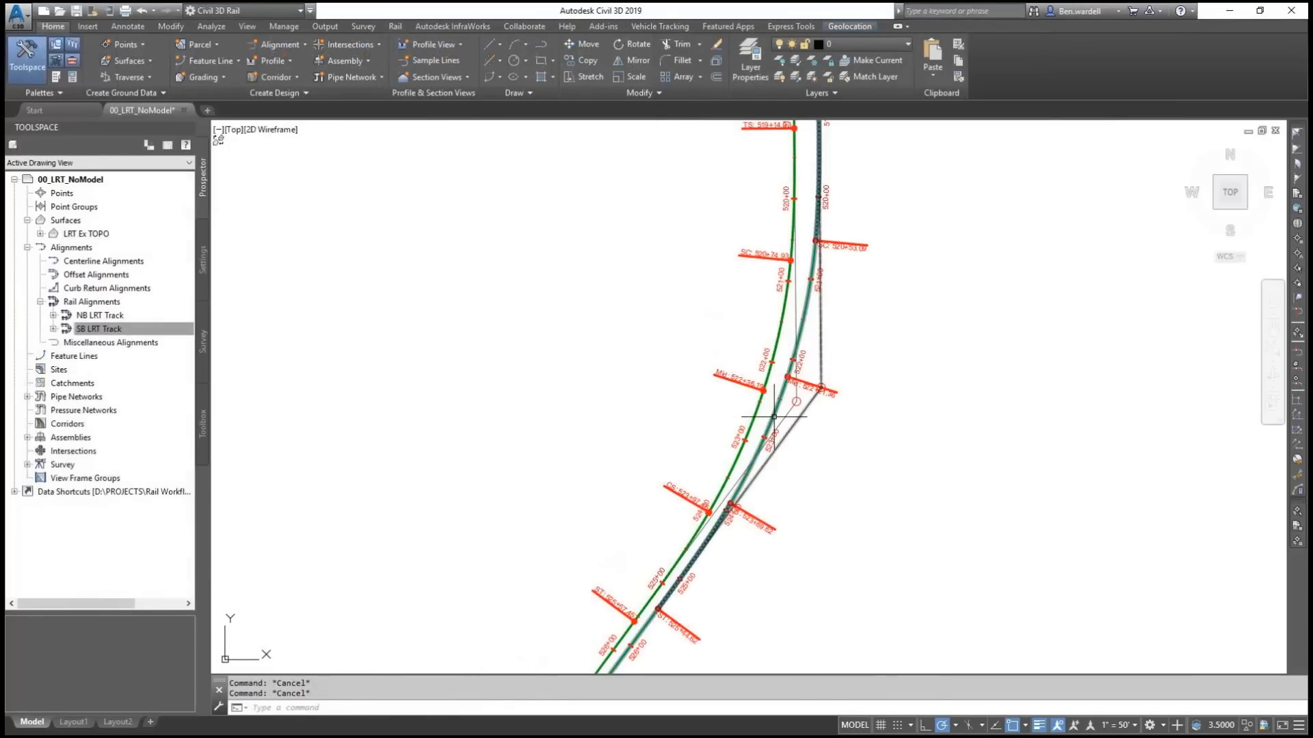
Step: Open the alignment properties of NB LRT Track and try measuring its curves along chords, then dismiss the change
click(774, 416)
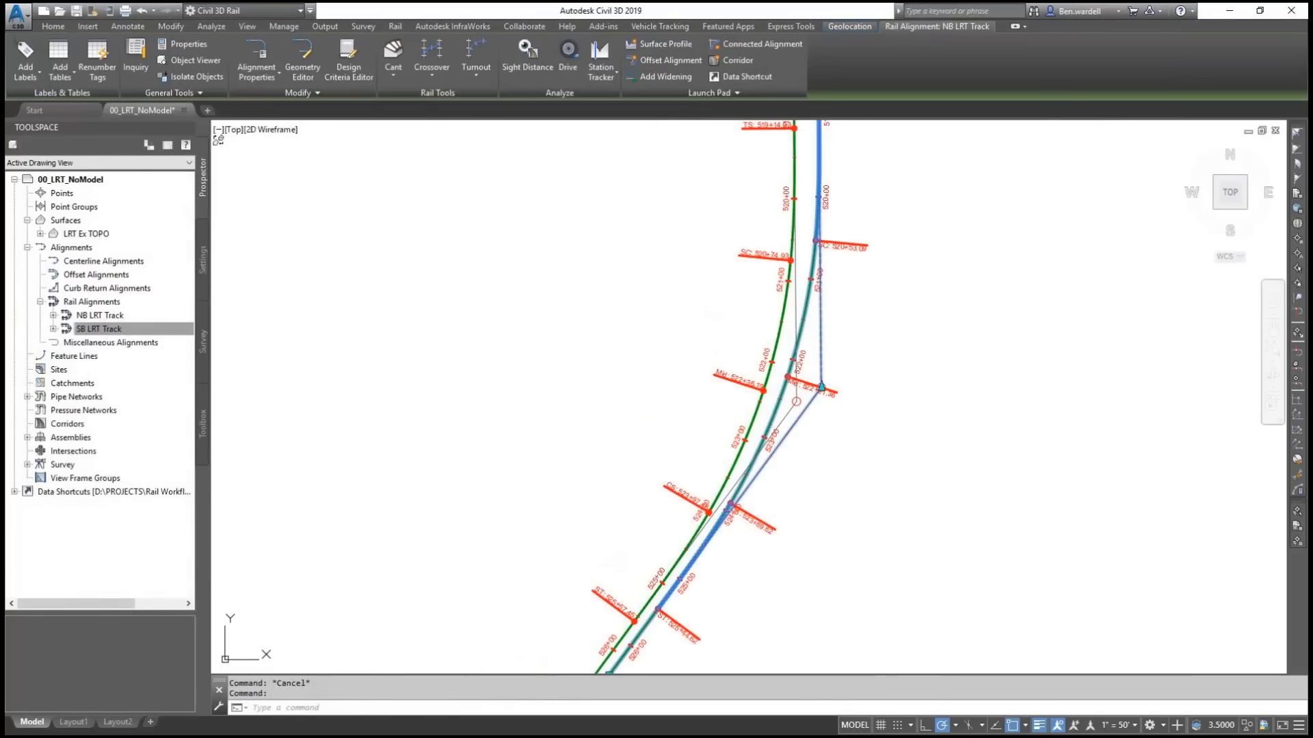
right_click(774, 416)
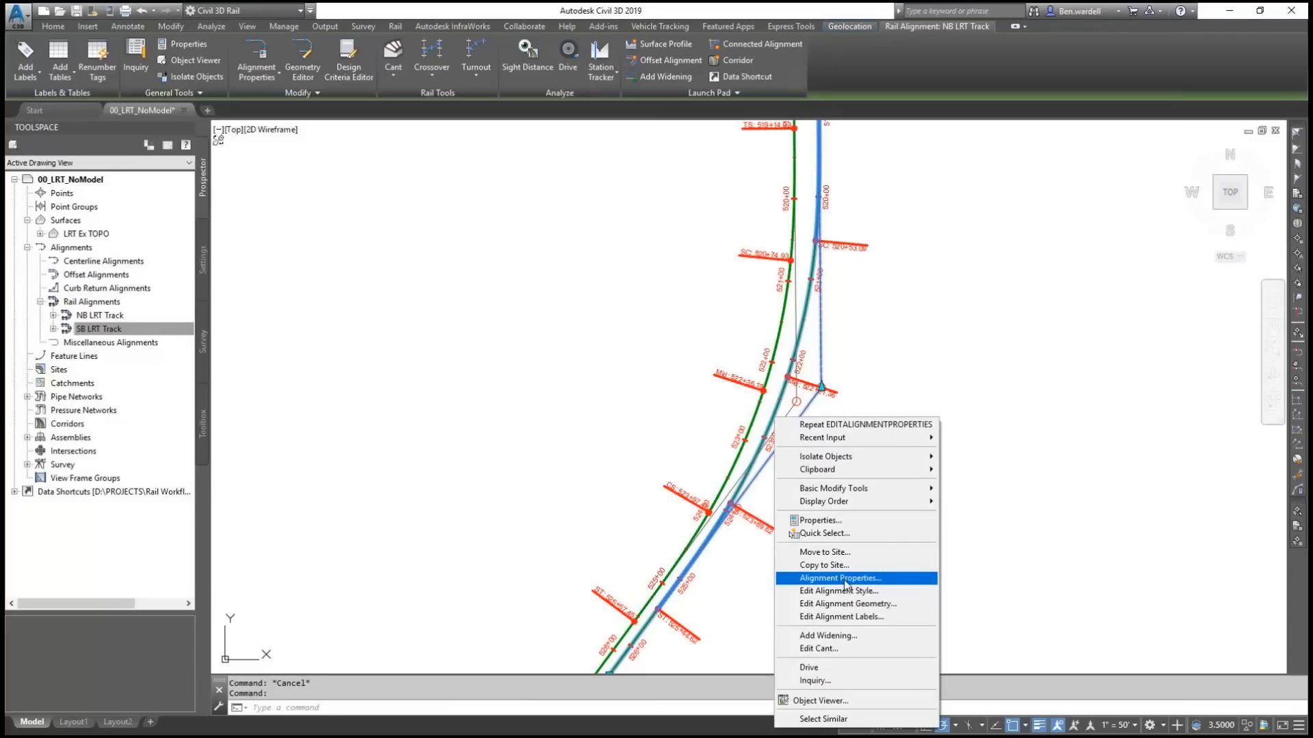
click(845, 578)
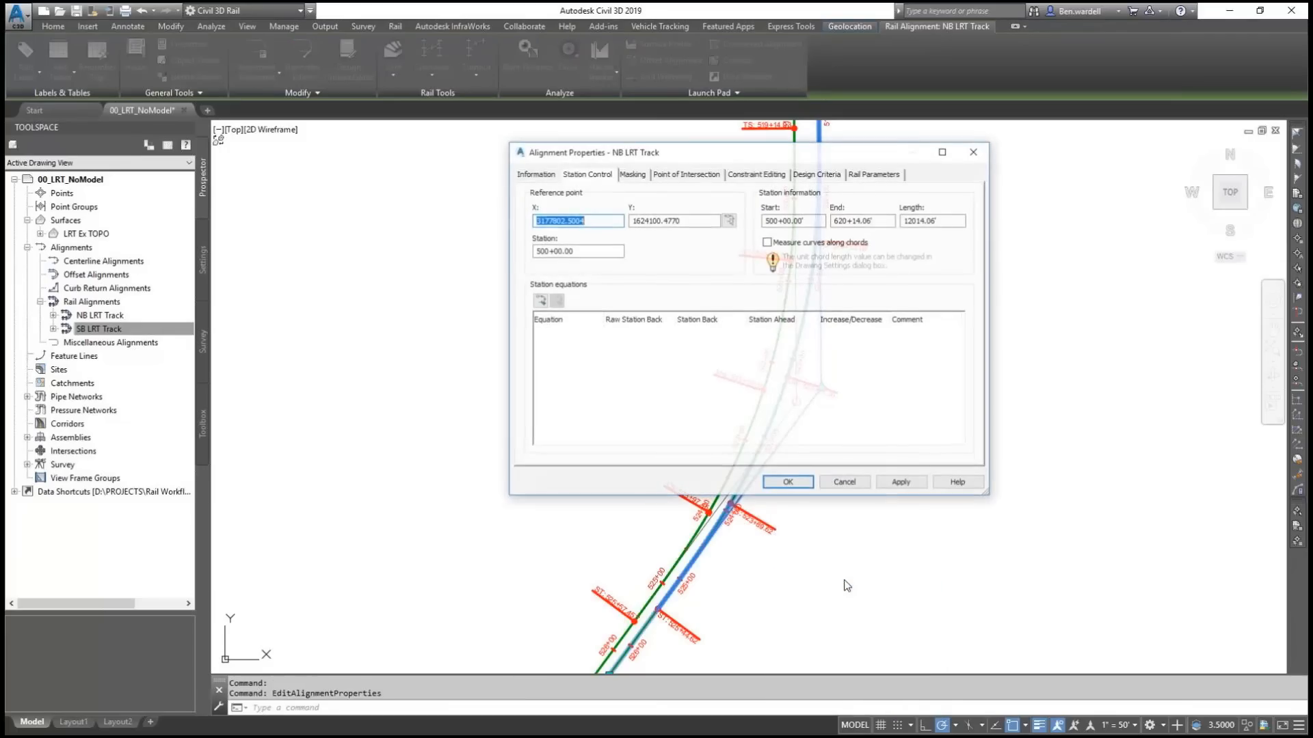
click(768, 241)
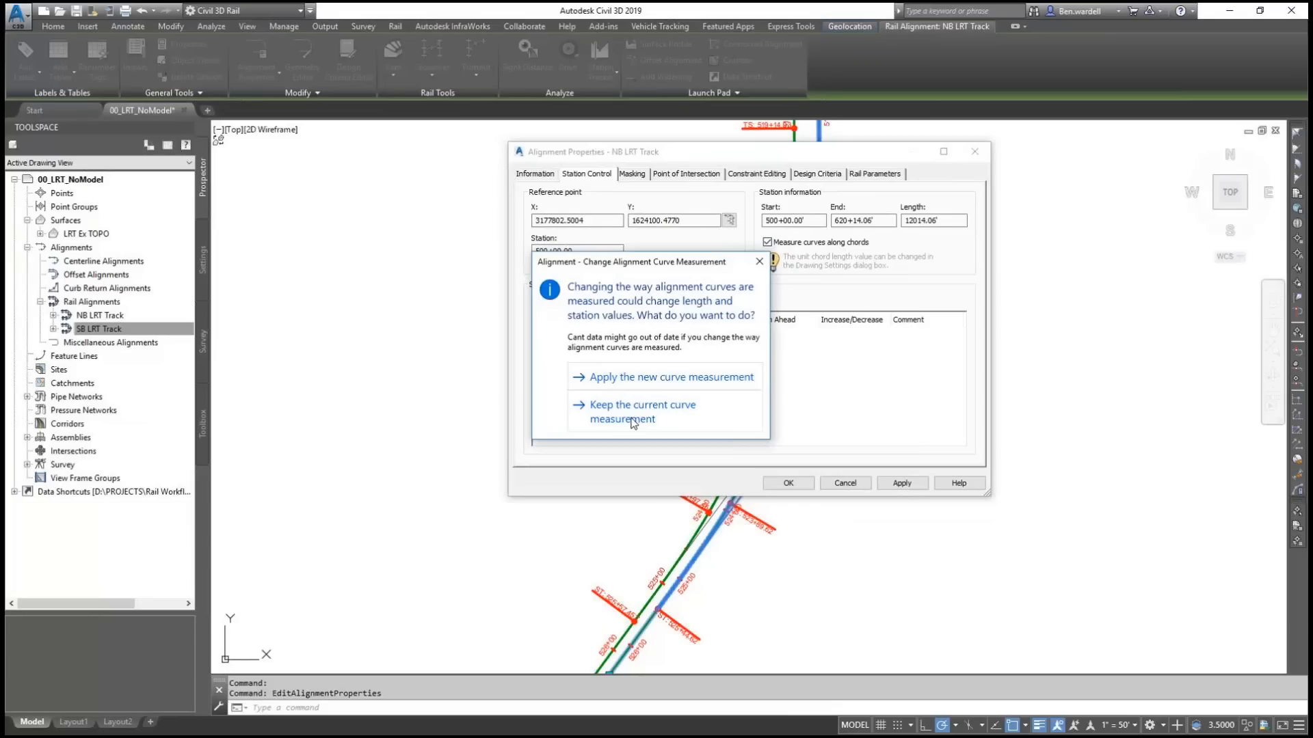
click(758, 261)
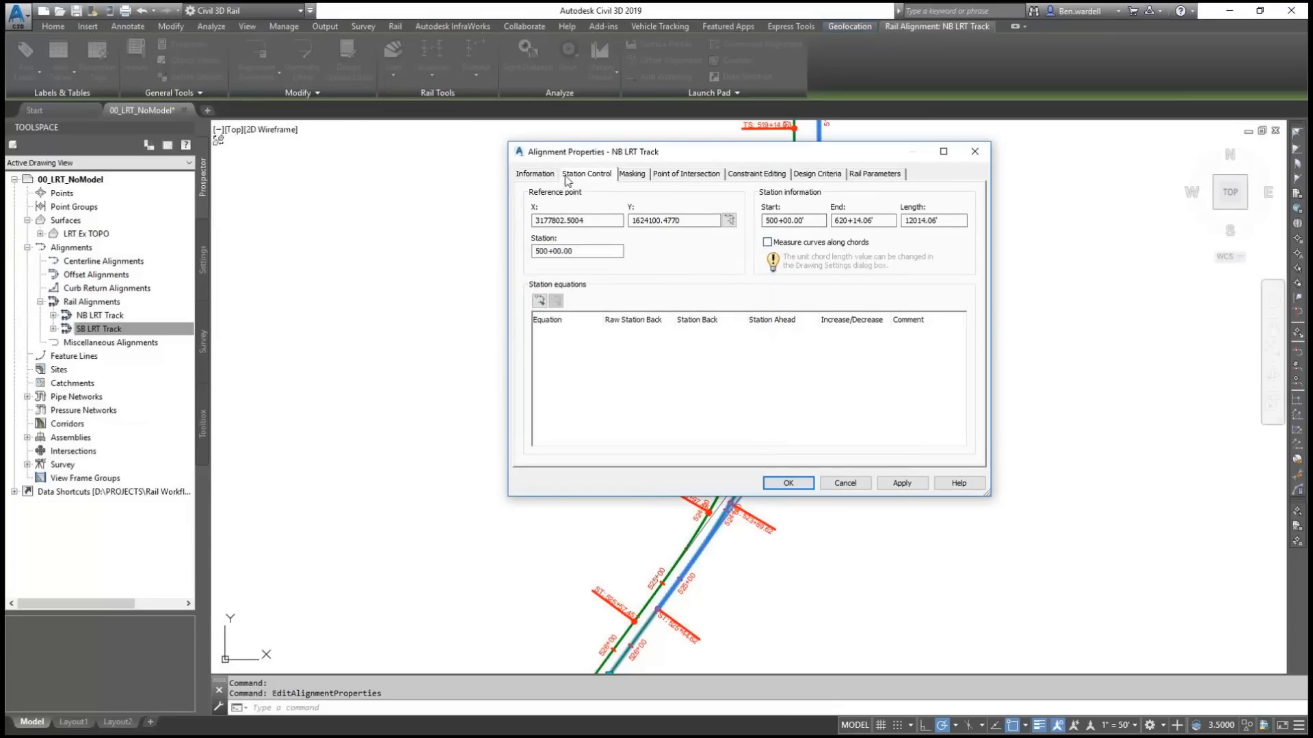
Step: Add a design speed of 40 mi/h at the start of NB LRT Track in its design criteria
click(546, 175)
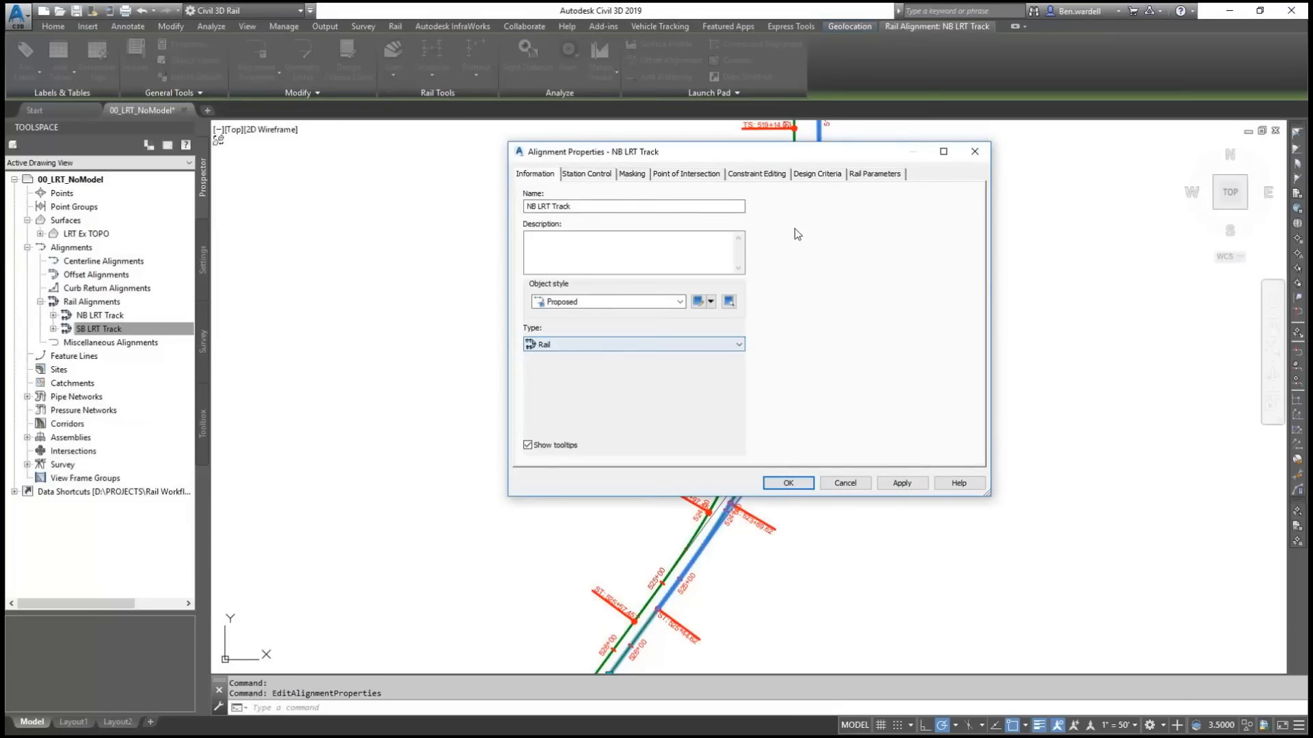
click(811, 175)
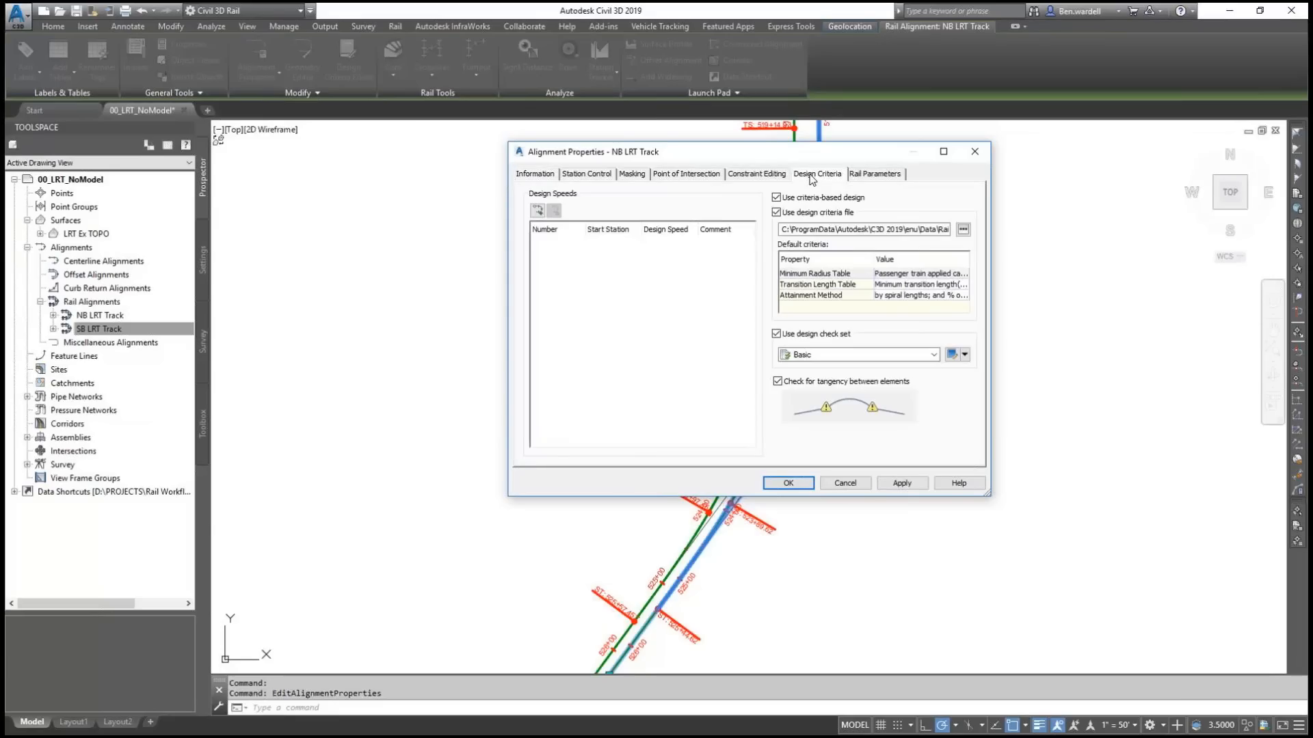
click(539, 212)
click(649, 249)
click(653, 255)
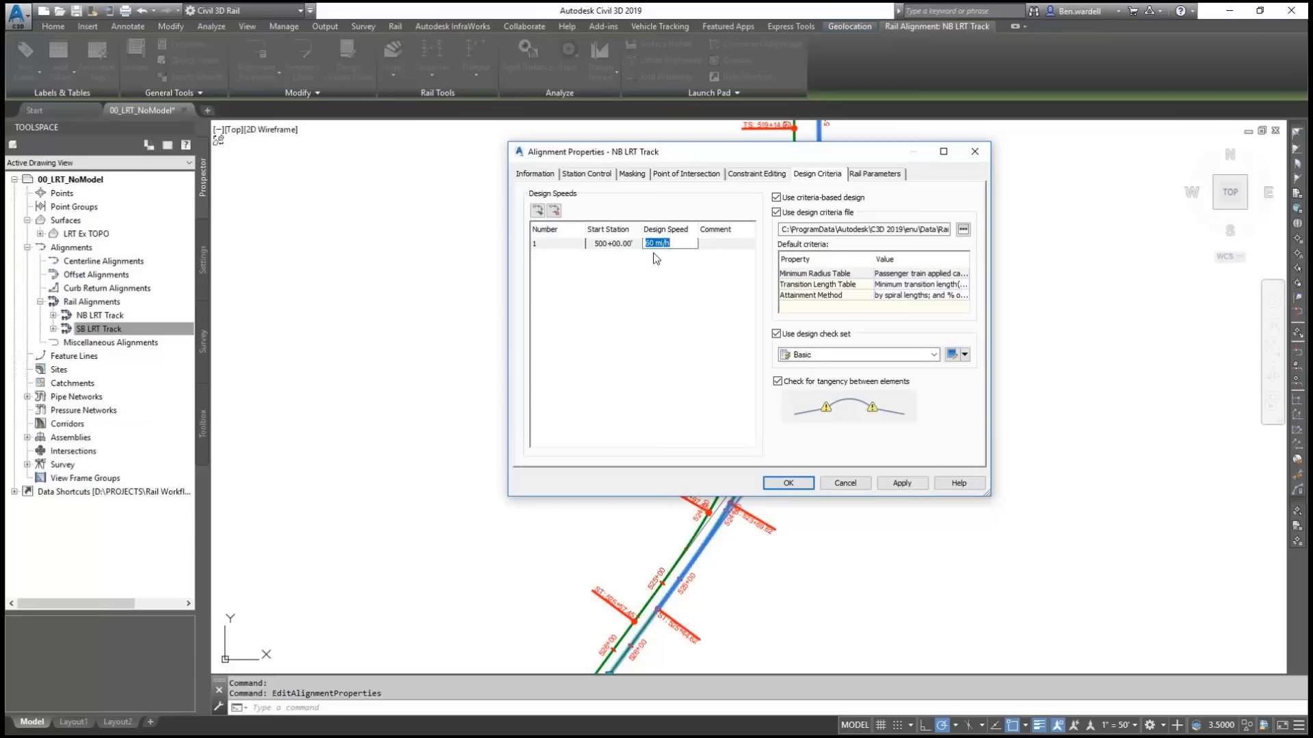
text(40)
key(Return)
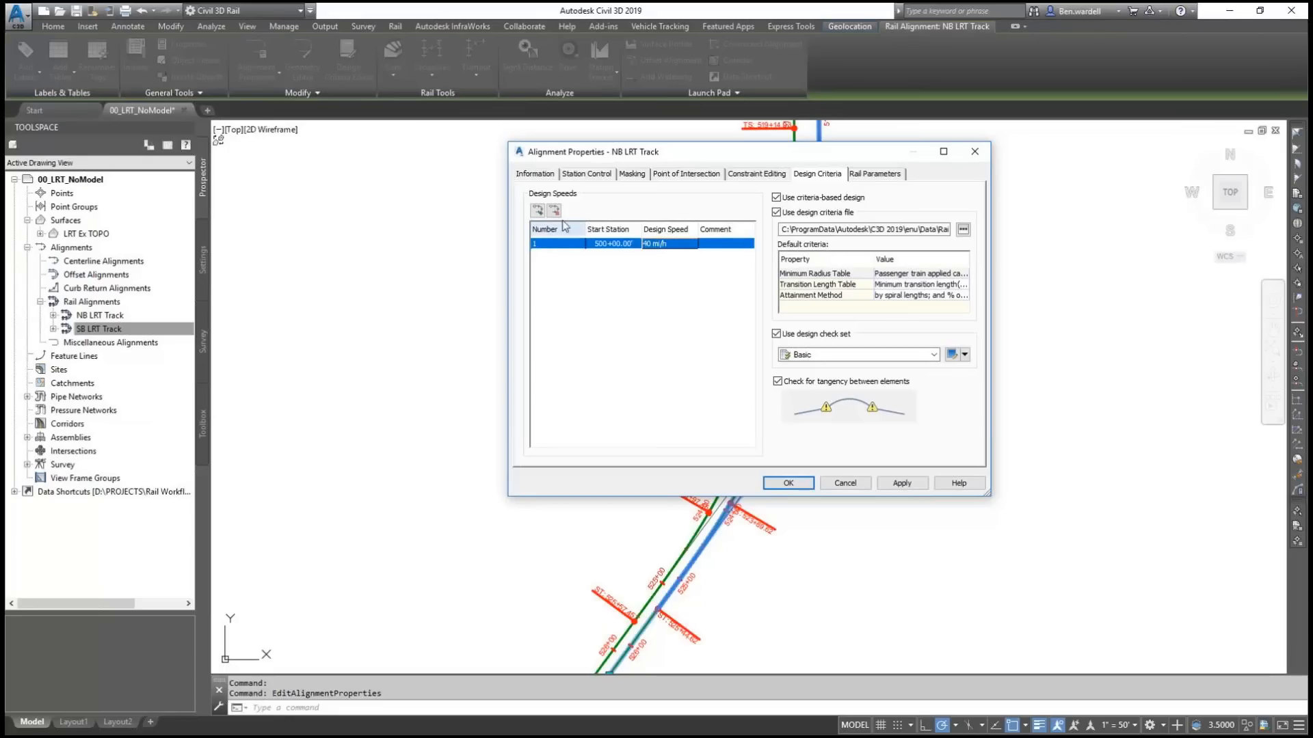
Step: Add a second design speed of 25 mi/h to NB LRT Track, starting at its TS point at station 542+91.93
click(542, 211)
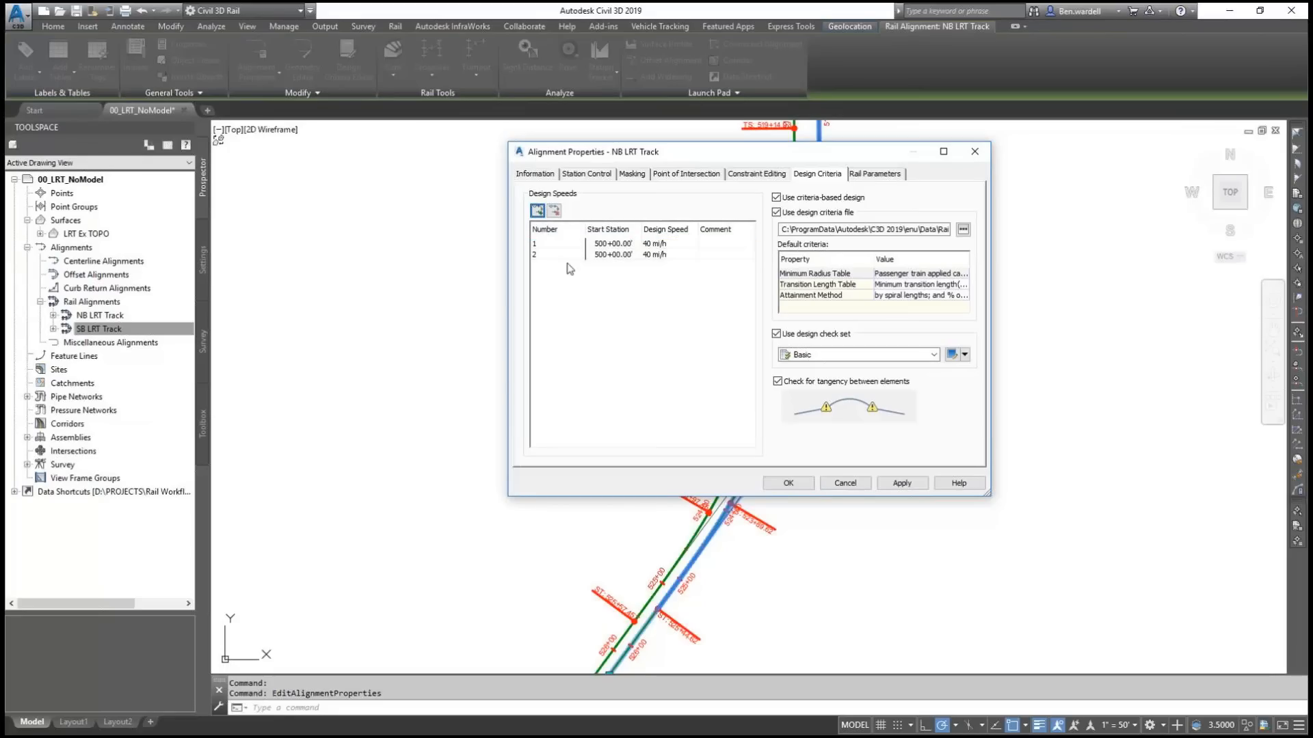
click(635, 256)
click(639, 257)
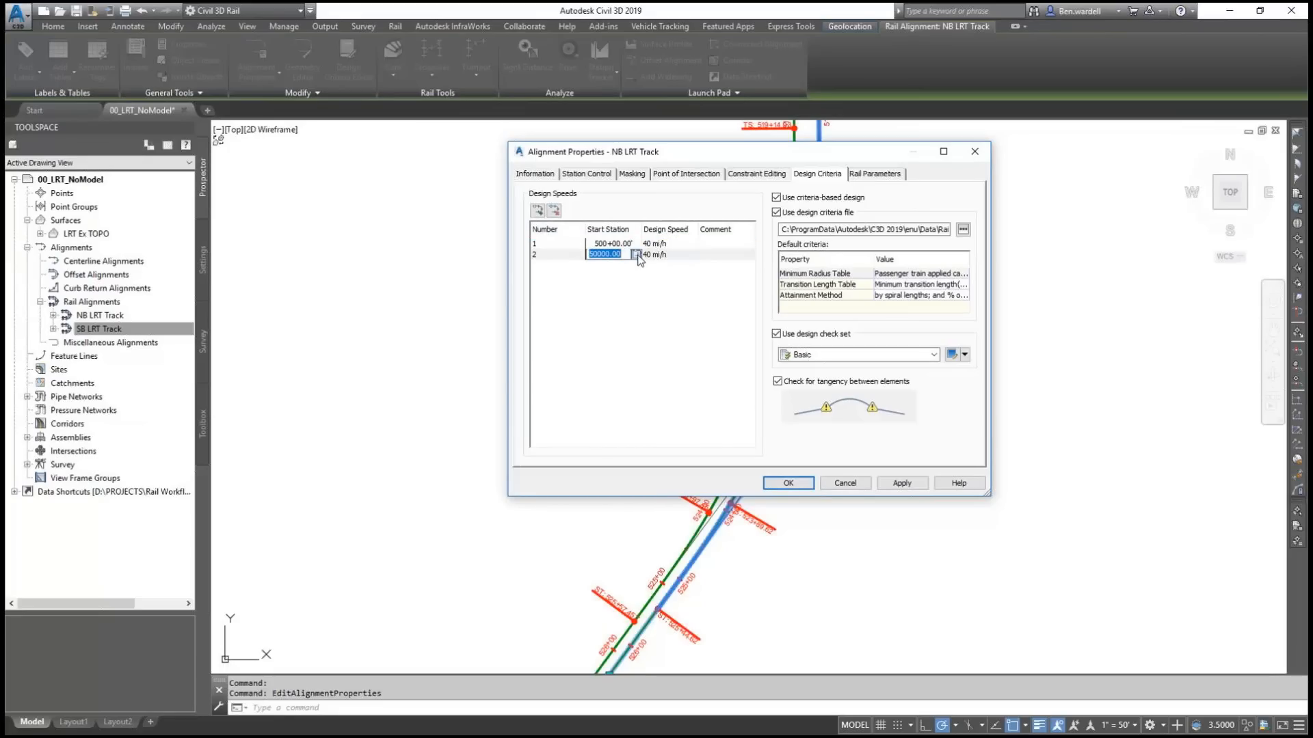
click(637, 255)
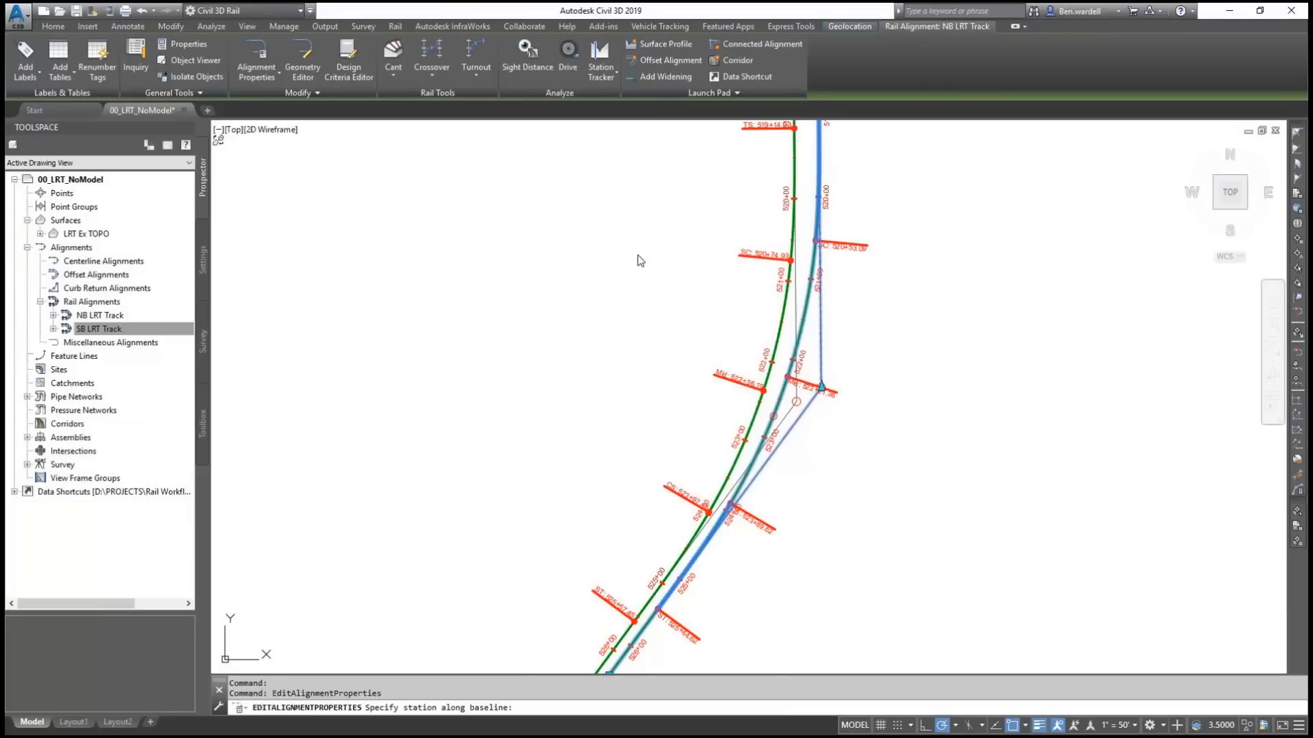
scroll(639, 311, down, 8)
scroll(628, 605, up, 4)
scroll(602, 594, up, 5)
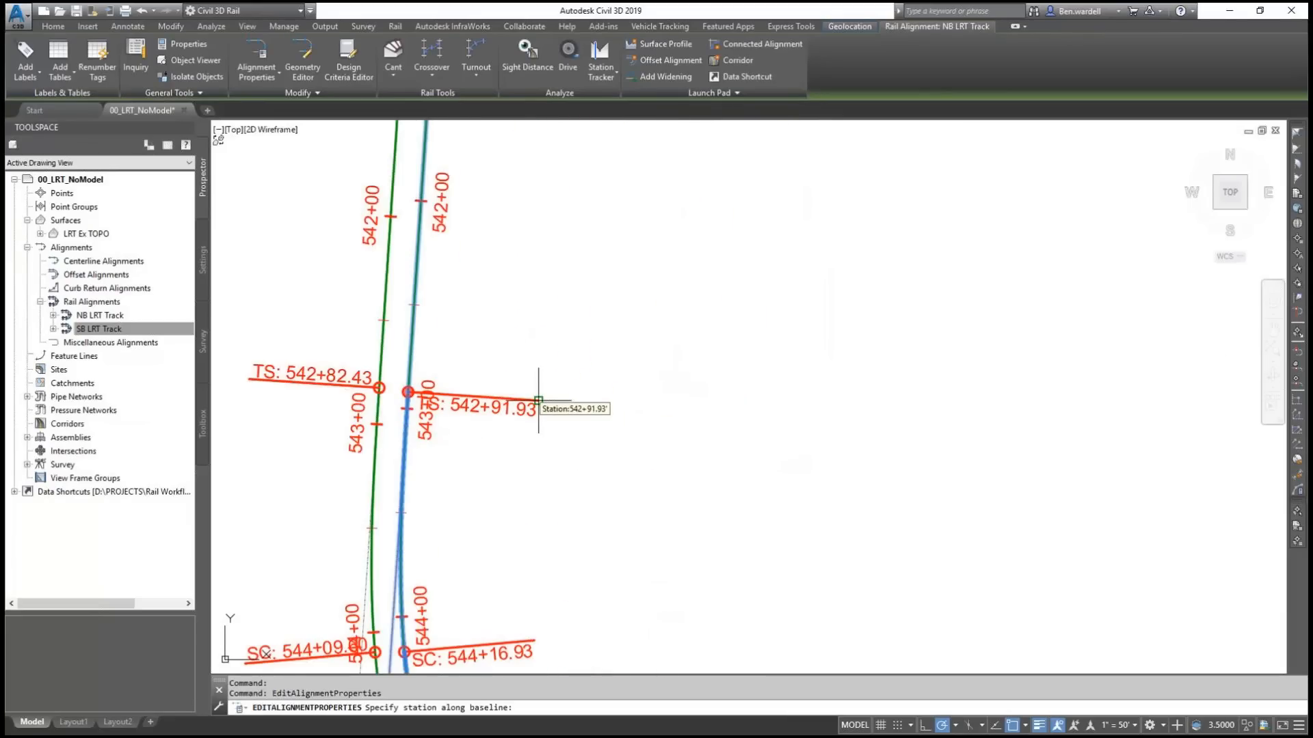
click(538, 400)
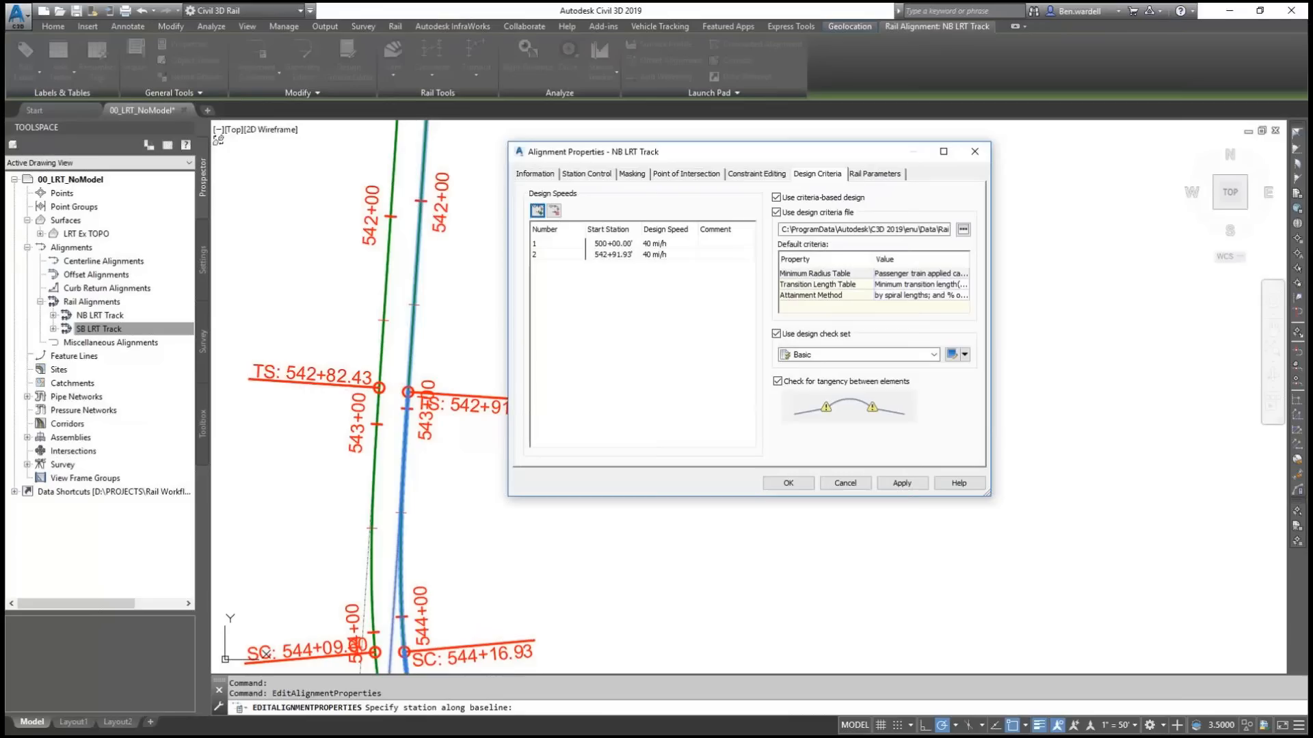
click(653, 254)
click(653, 254)
text(25)
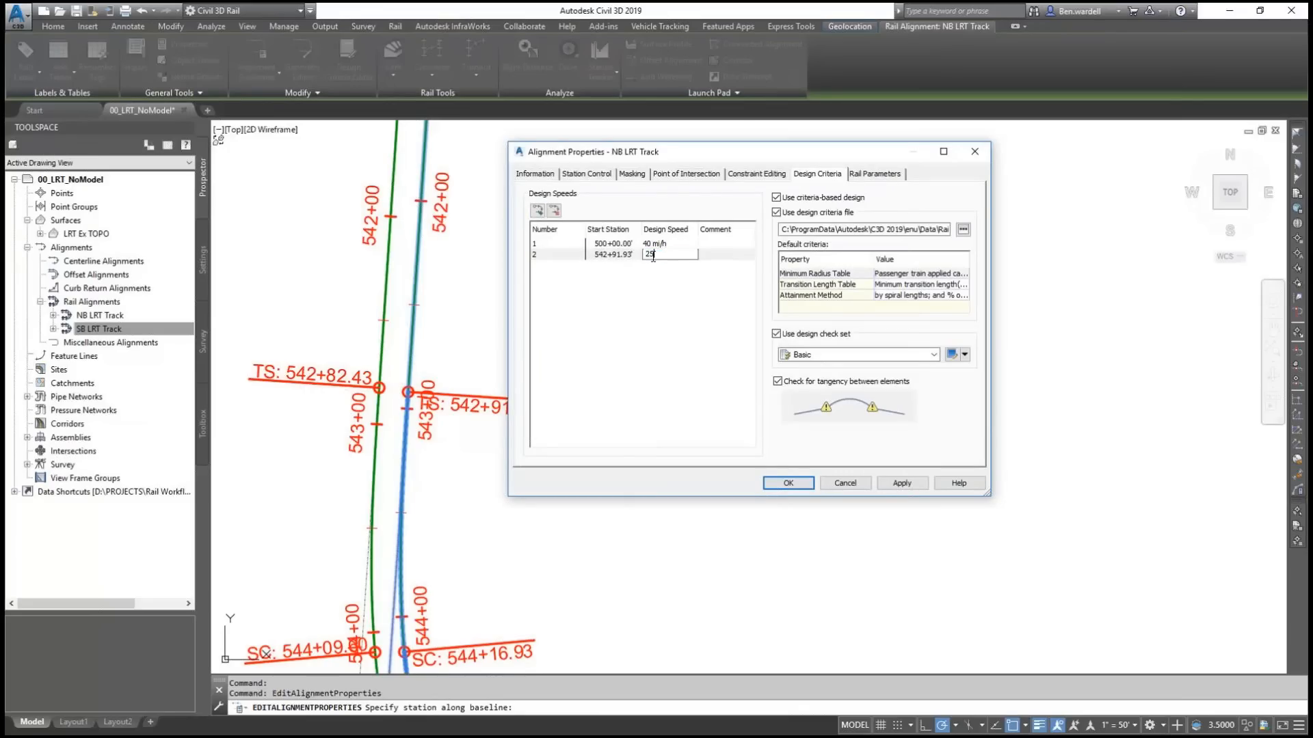
key(Return)
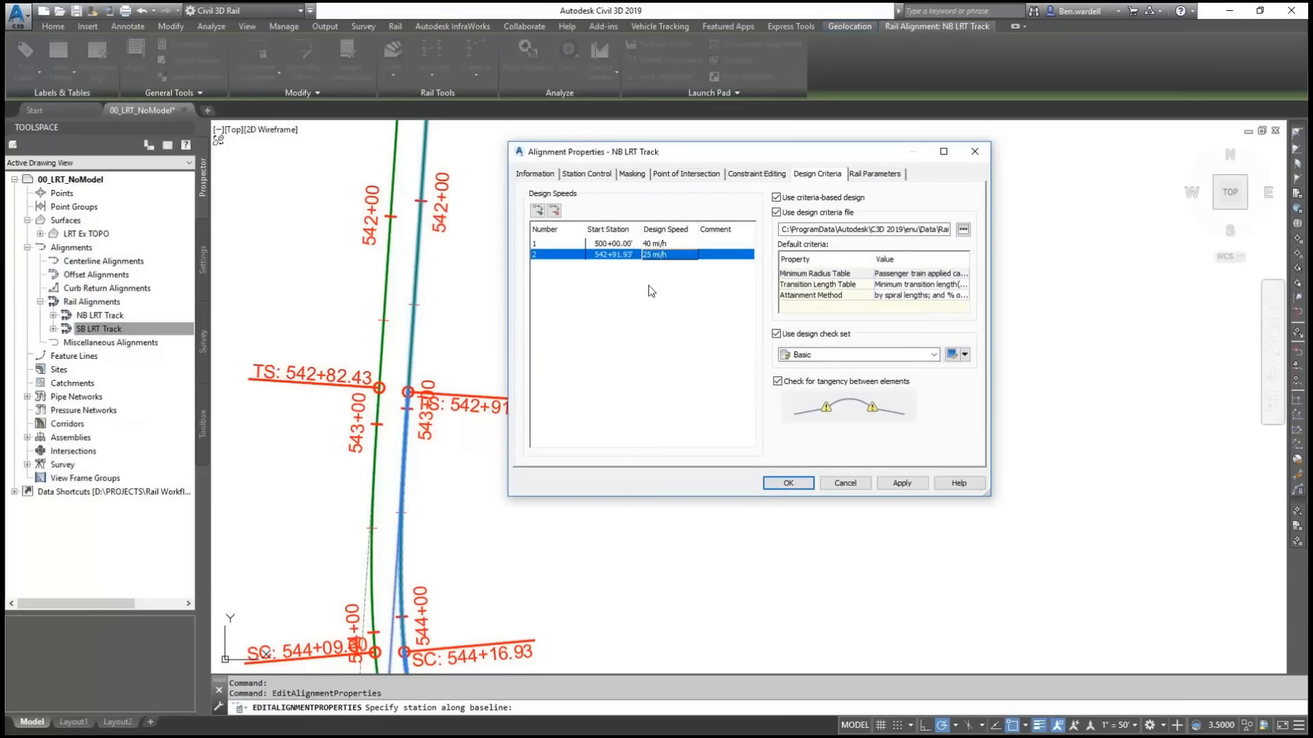
Step: Add a third design speed of 35 mi/h starting at the ST point at station 557+48.80 and accept the alignment properties
click(539, 210)
click(636, 244)
click(635, 244)
click(637, 245)
scroll(576, 267, down, 12)
scroll(674, 398, up, 8)
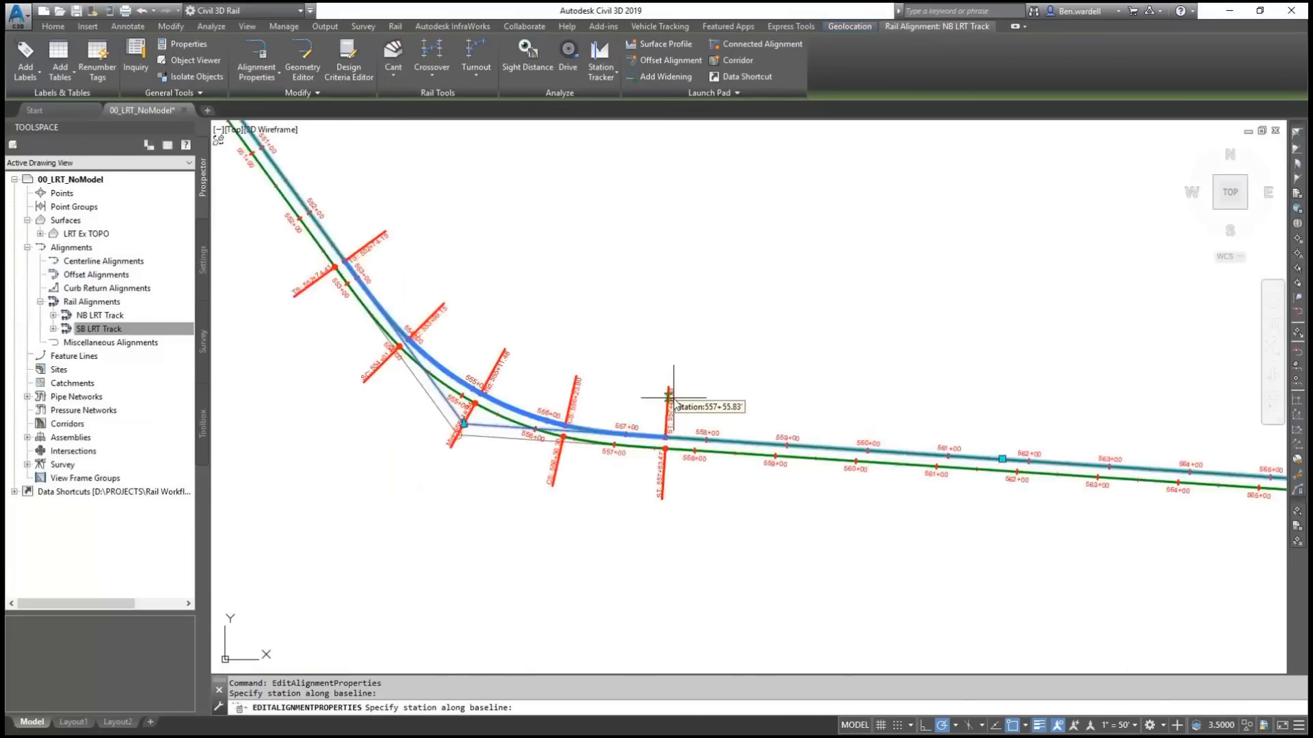
scroll(673, 398, up, 2)
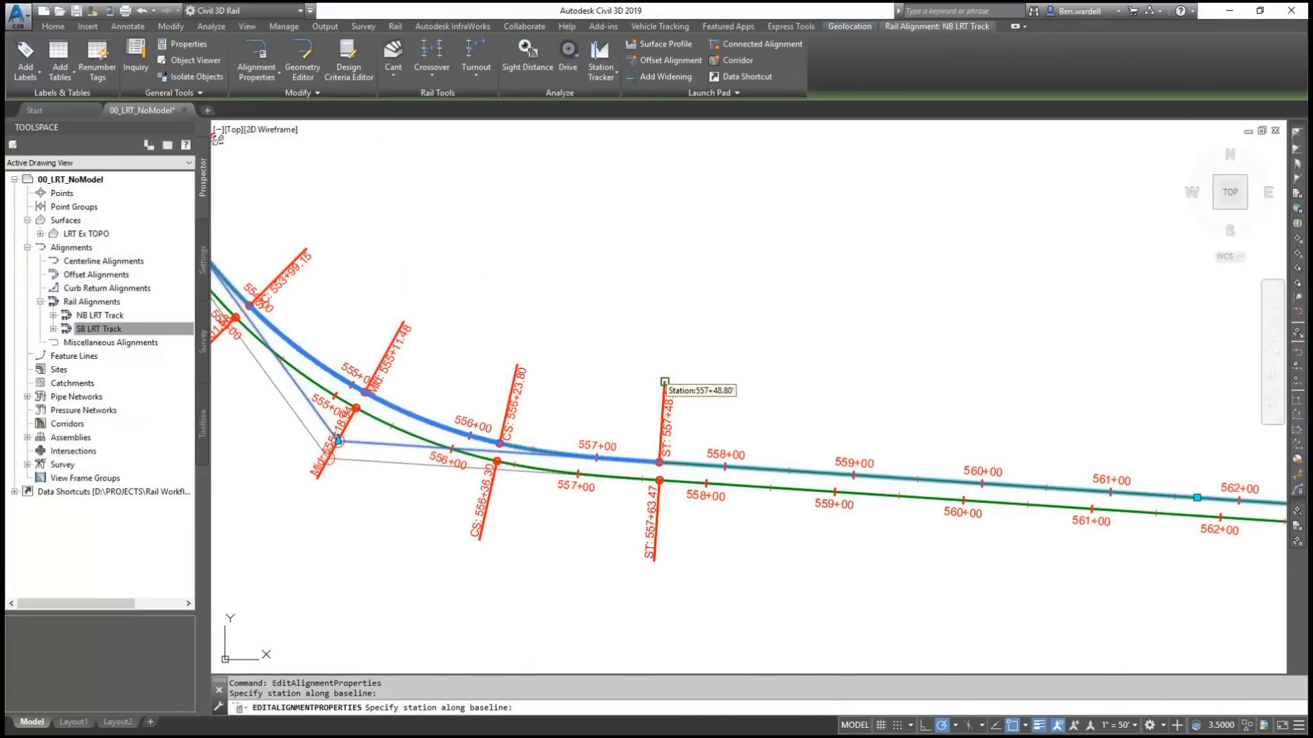
click(665, 382)
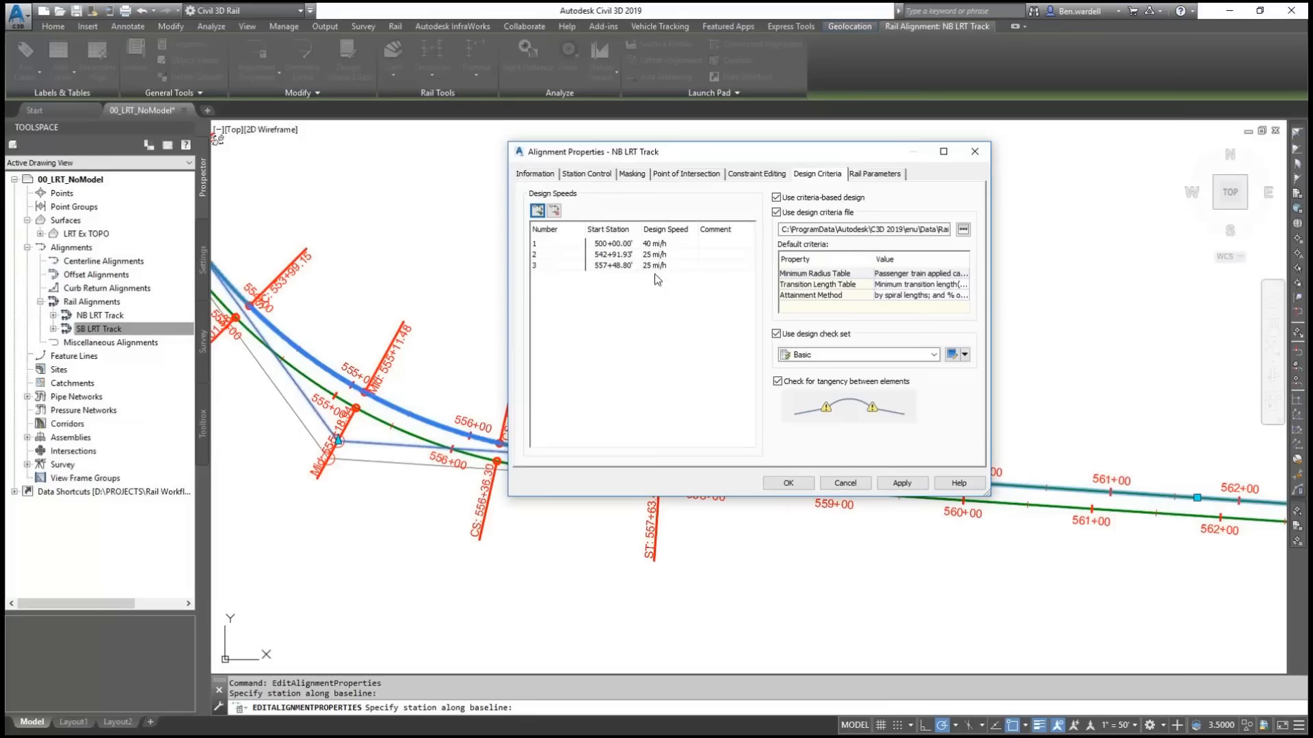
double_click(655, 266)
text(35)
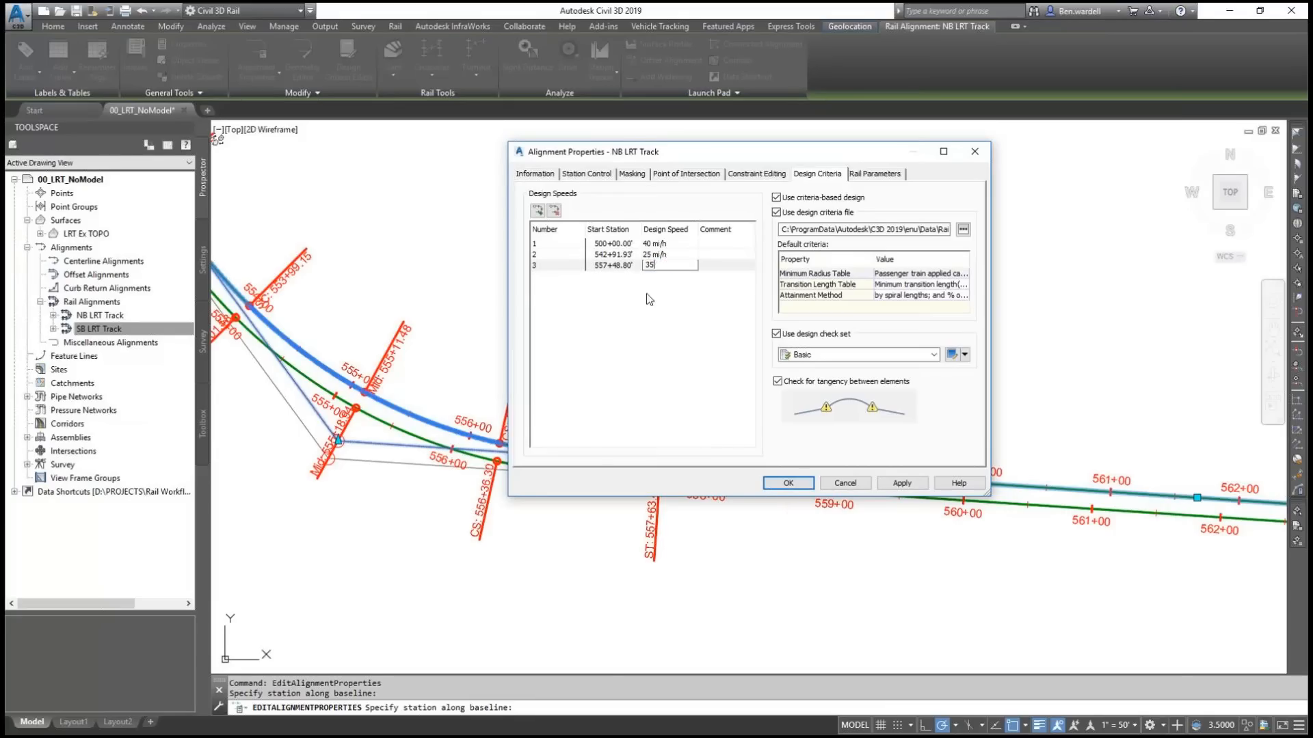
key(Return)
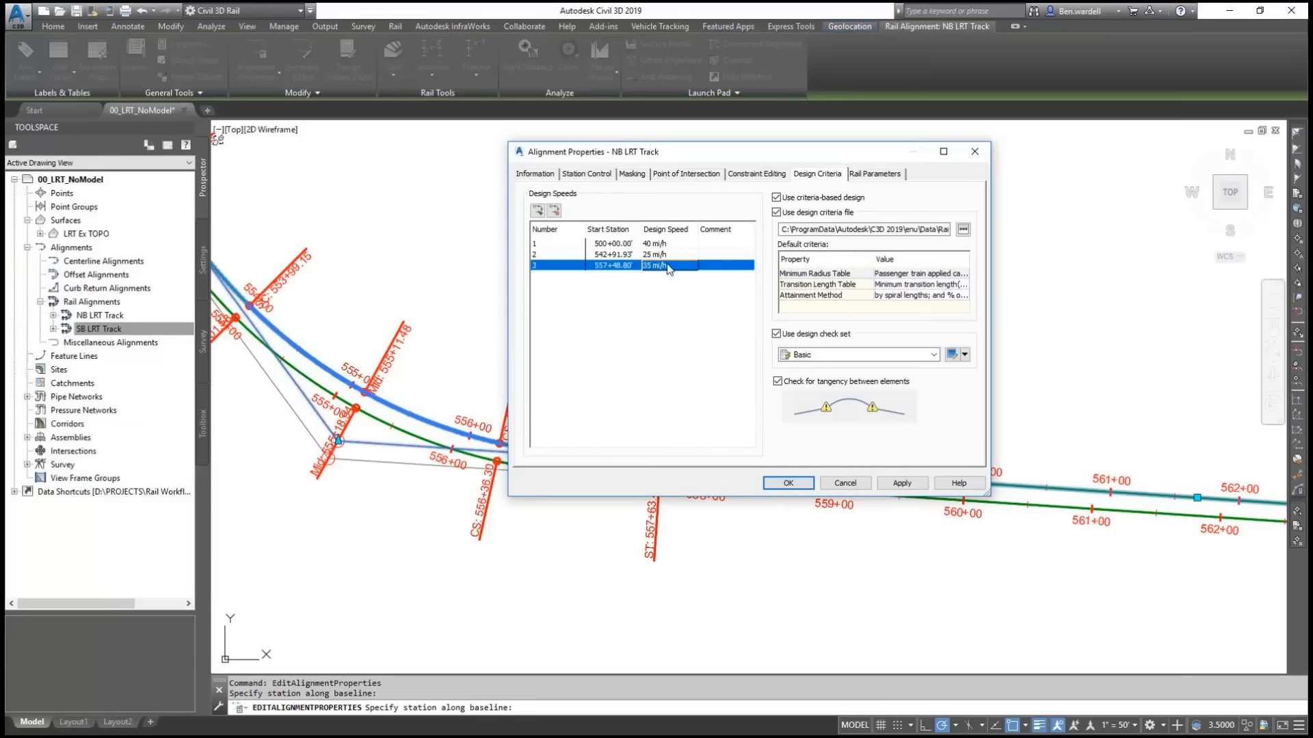
click(788, 483)
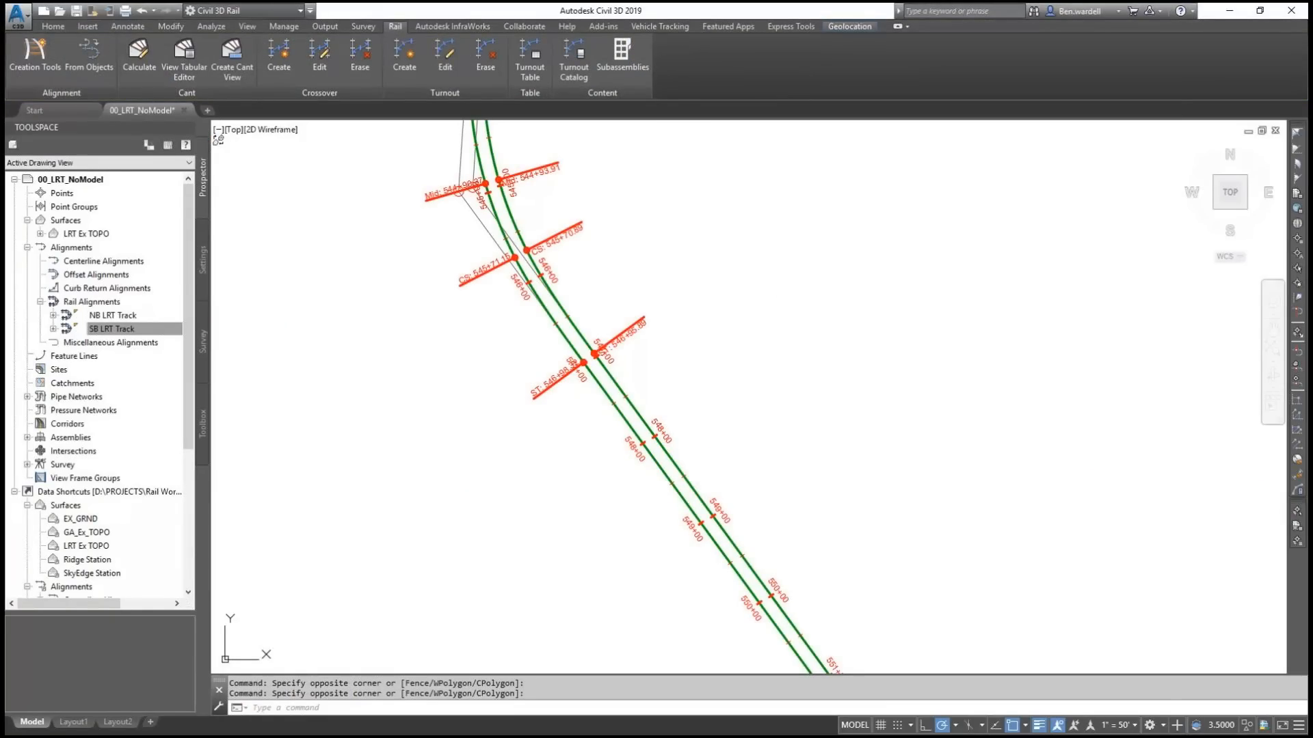
Step: Calculate cant for NB LRT Track, keeping the default railway type and attainment settings
click(139, 58)
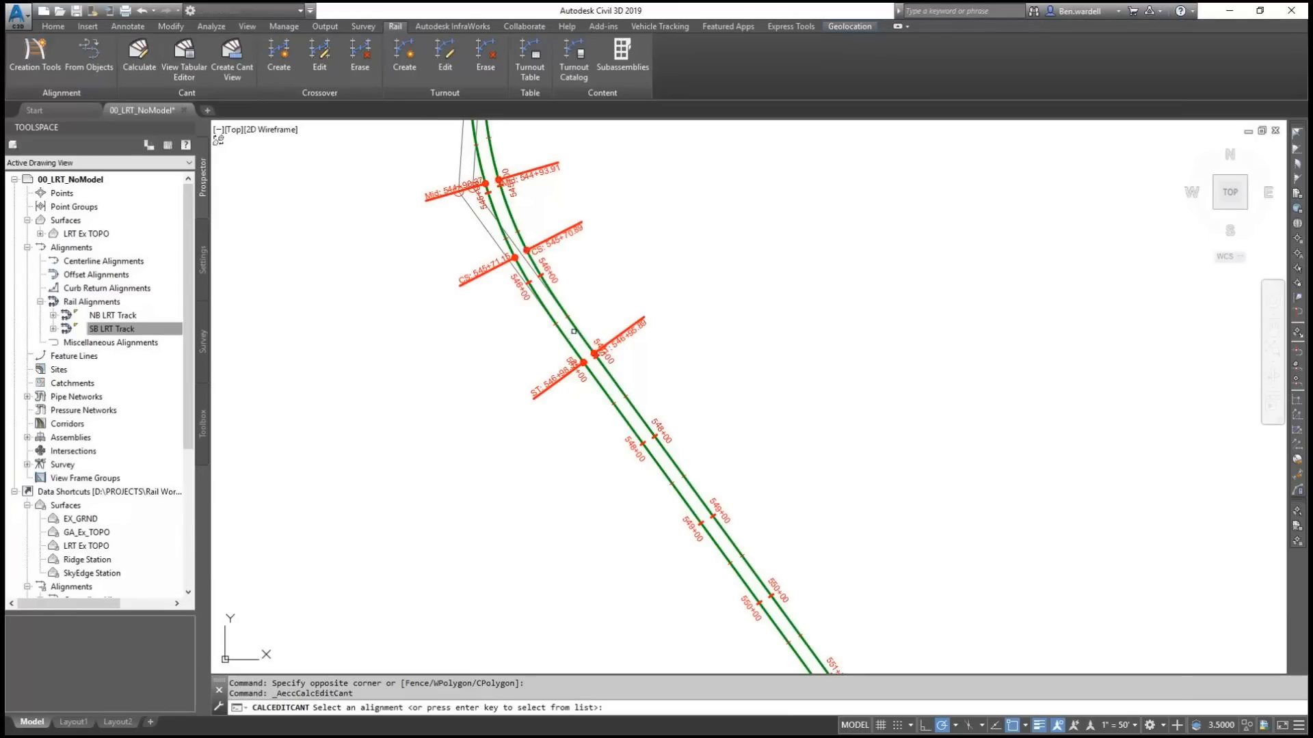
click(597, 343)
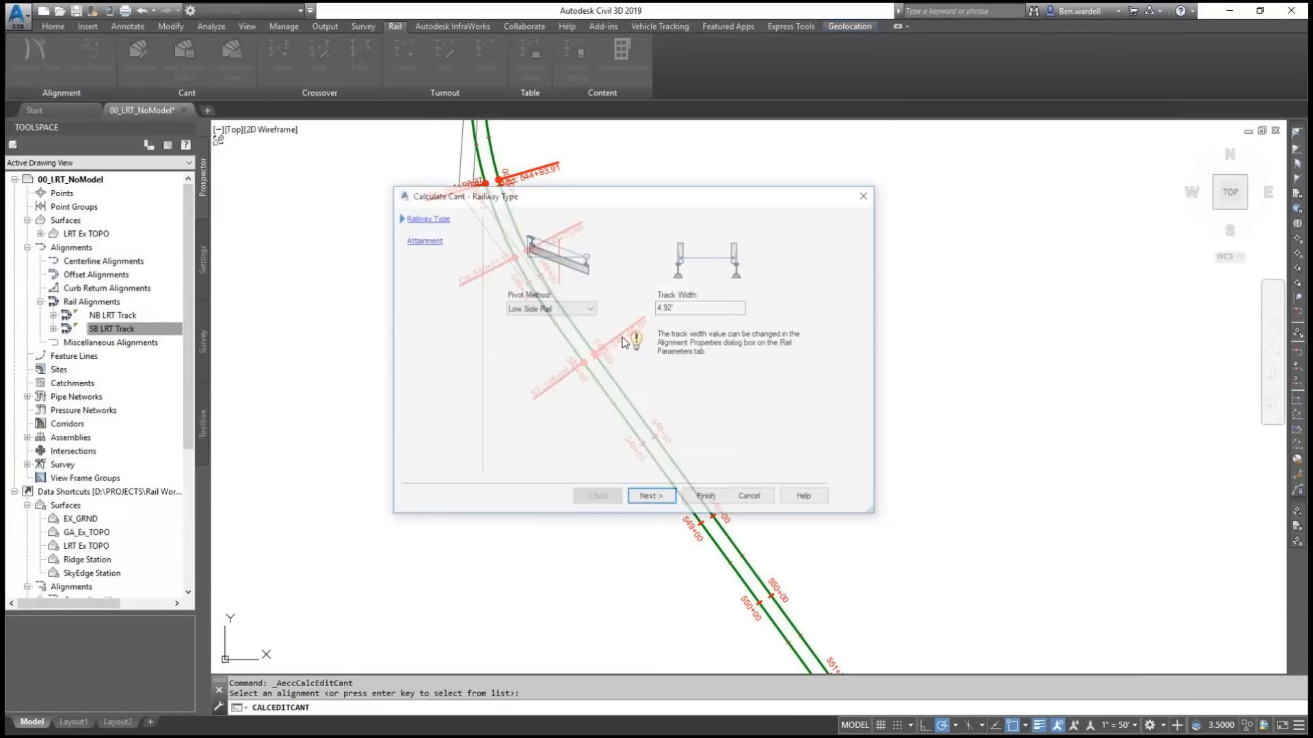
click(651, 499)
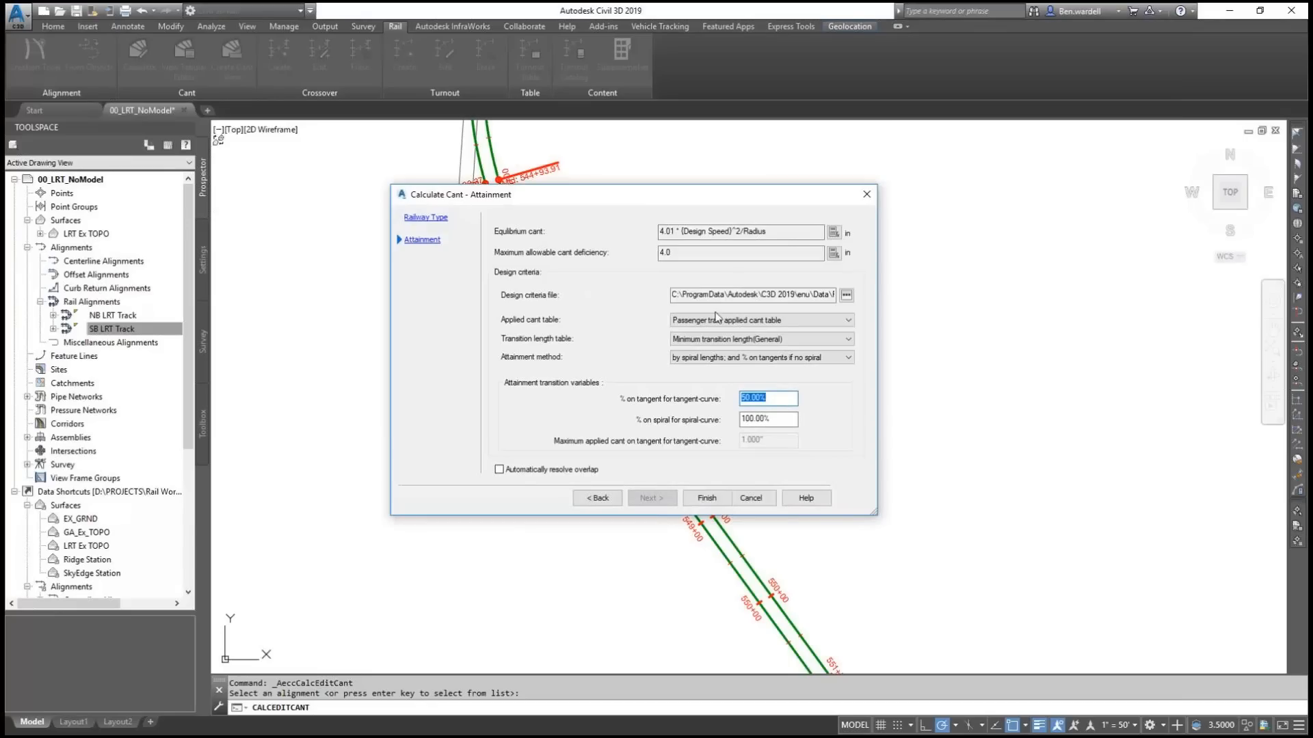
drag(771, 231, 653, 231)
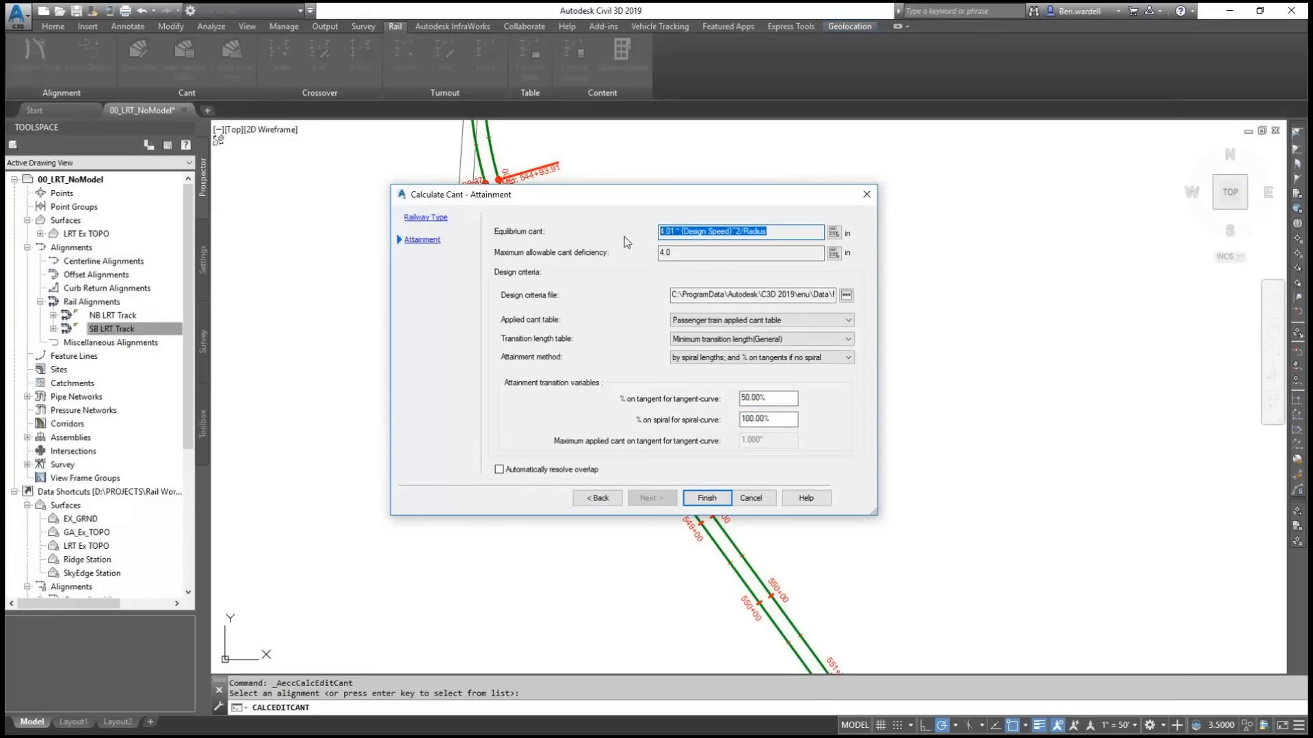
click(691, 254)
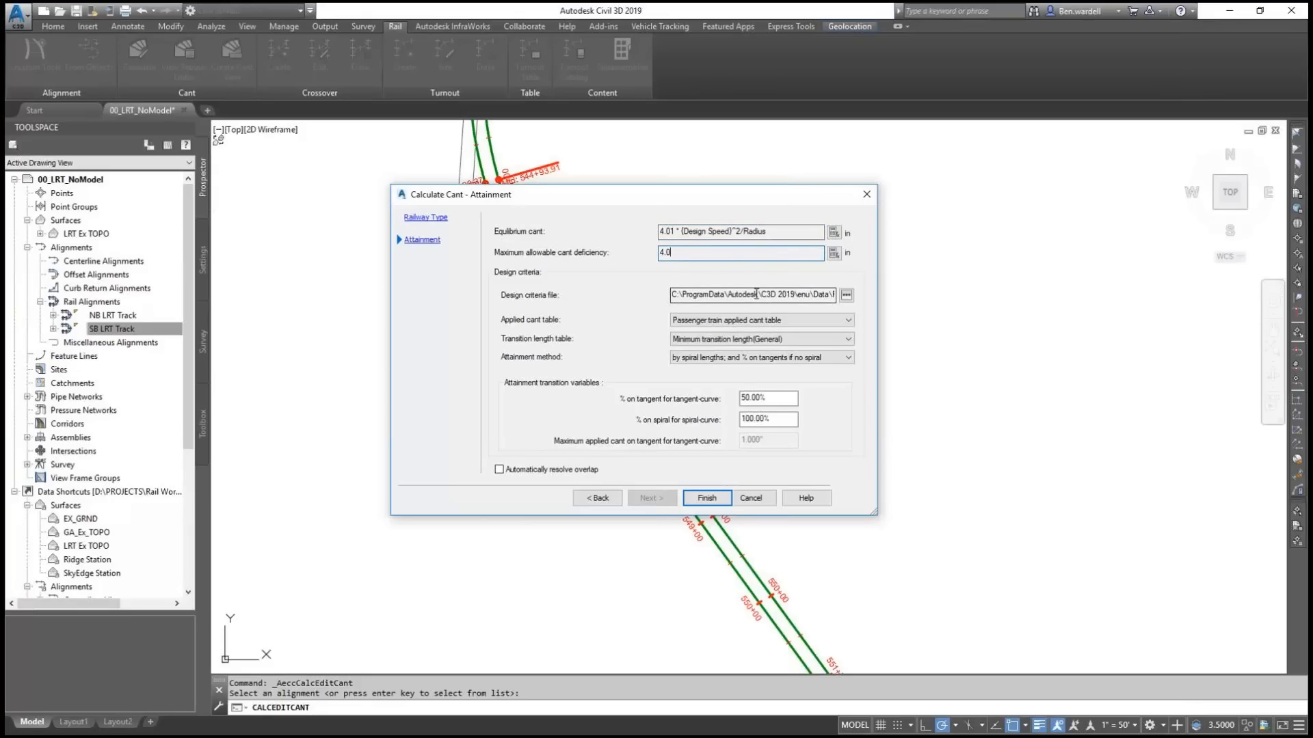
click(707, 498)
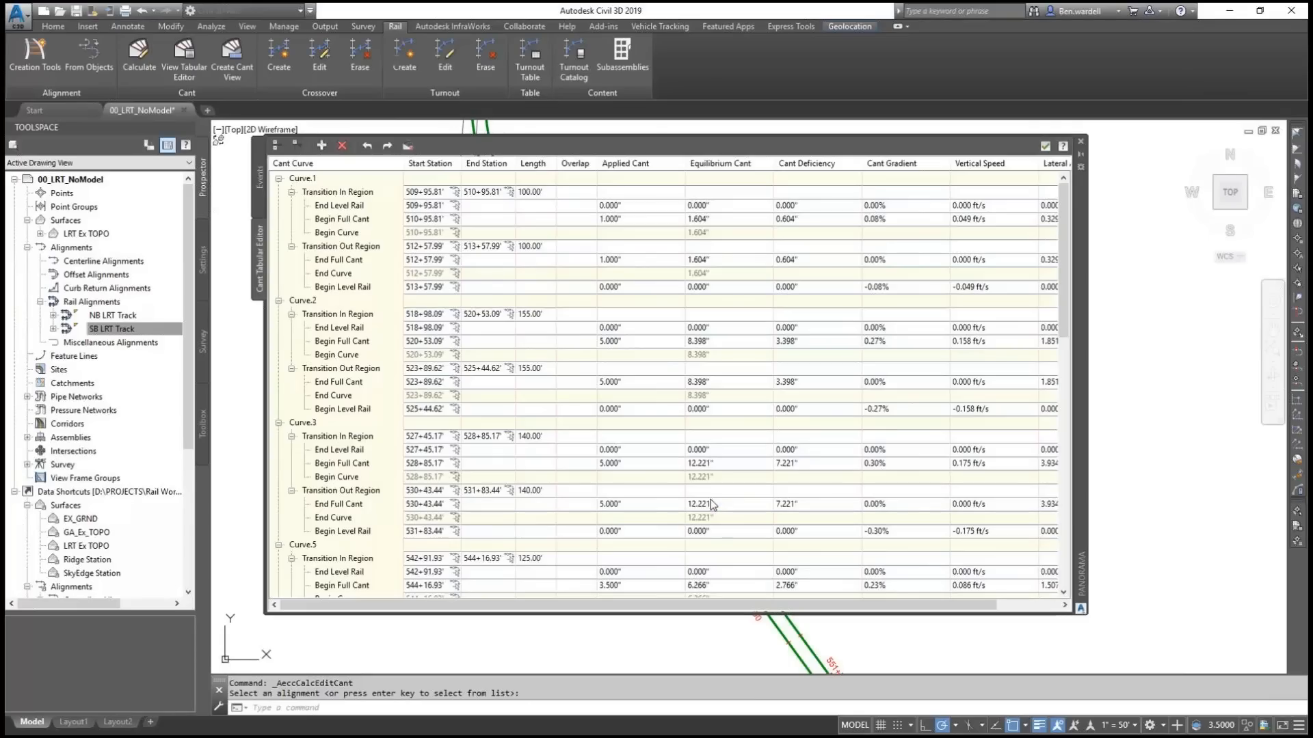
Step: Set Curve.2's applied cant to 4.5 inches at both Begin Full Cant and End Full Cant
click(602, 341)
click(663, 342)
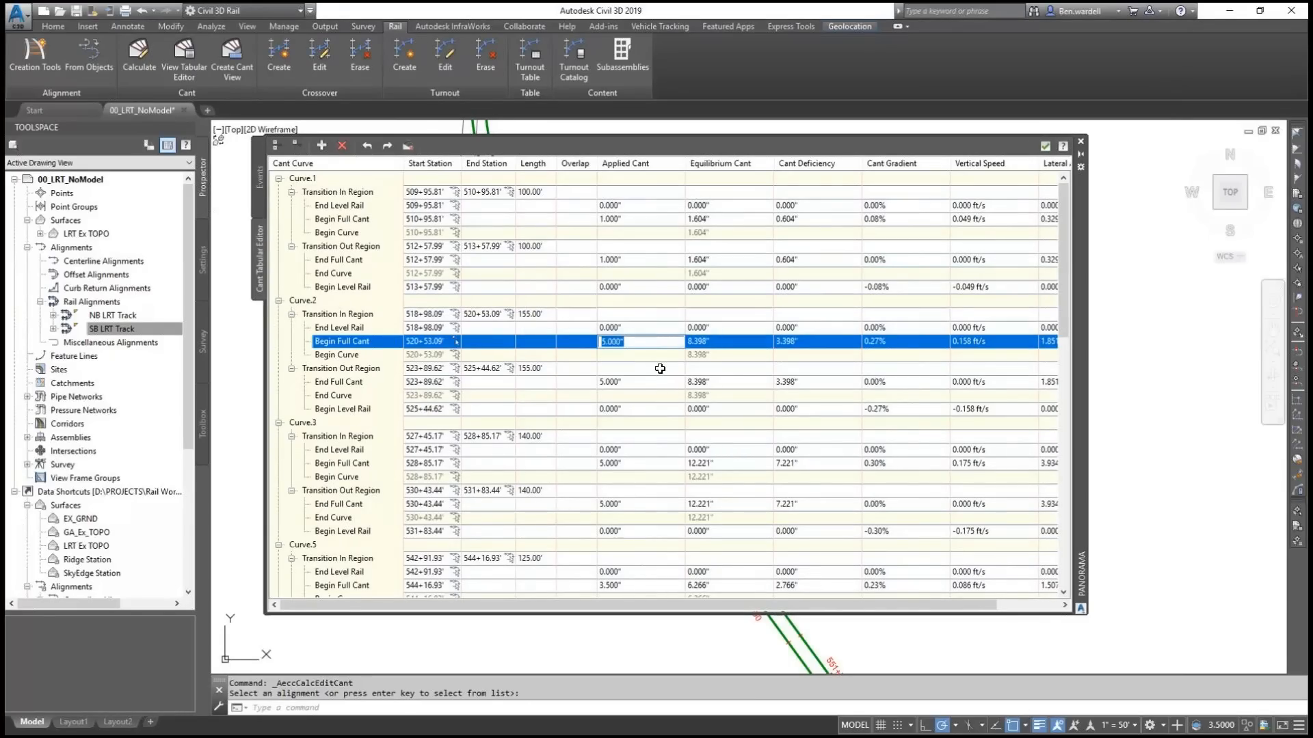
text(4.5)
click(638, 381)
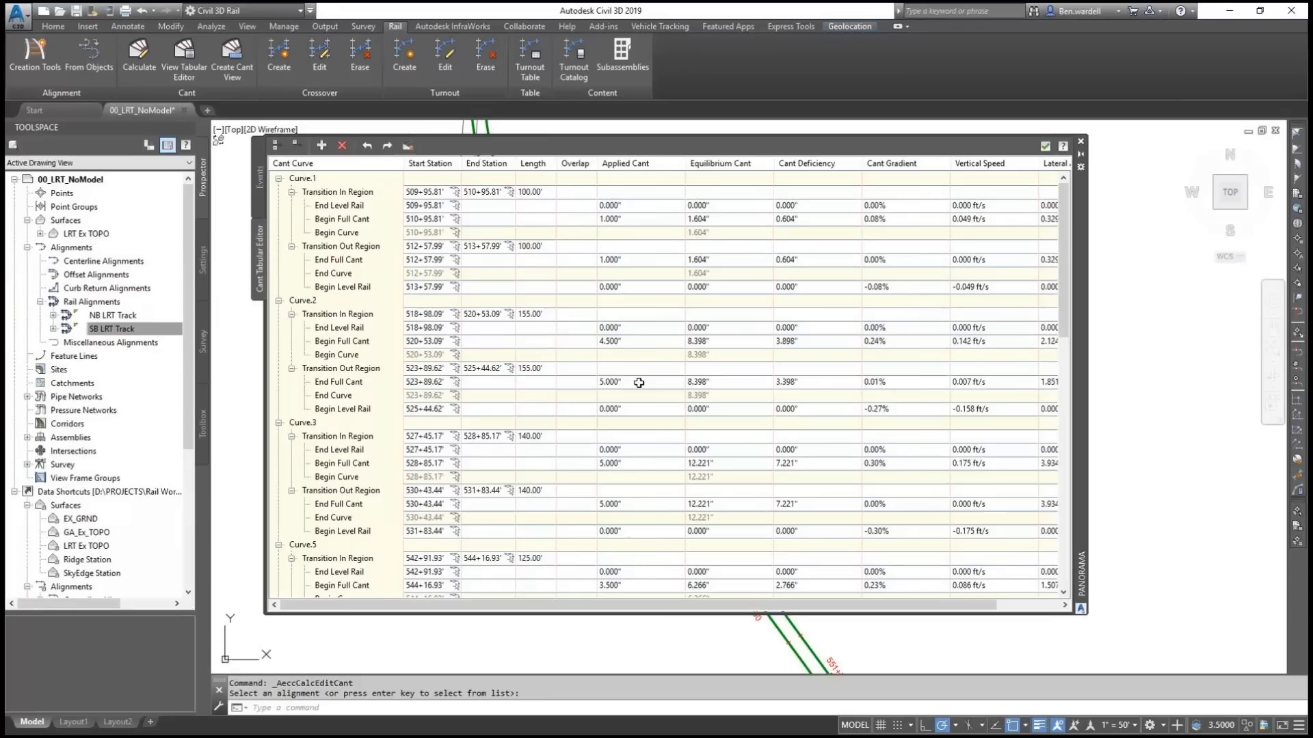
text(4.5)
click(639, 409)
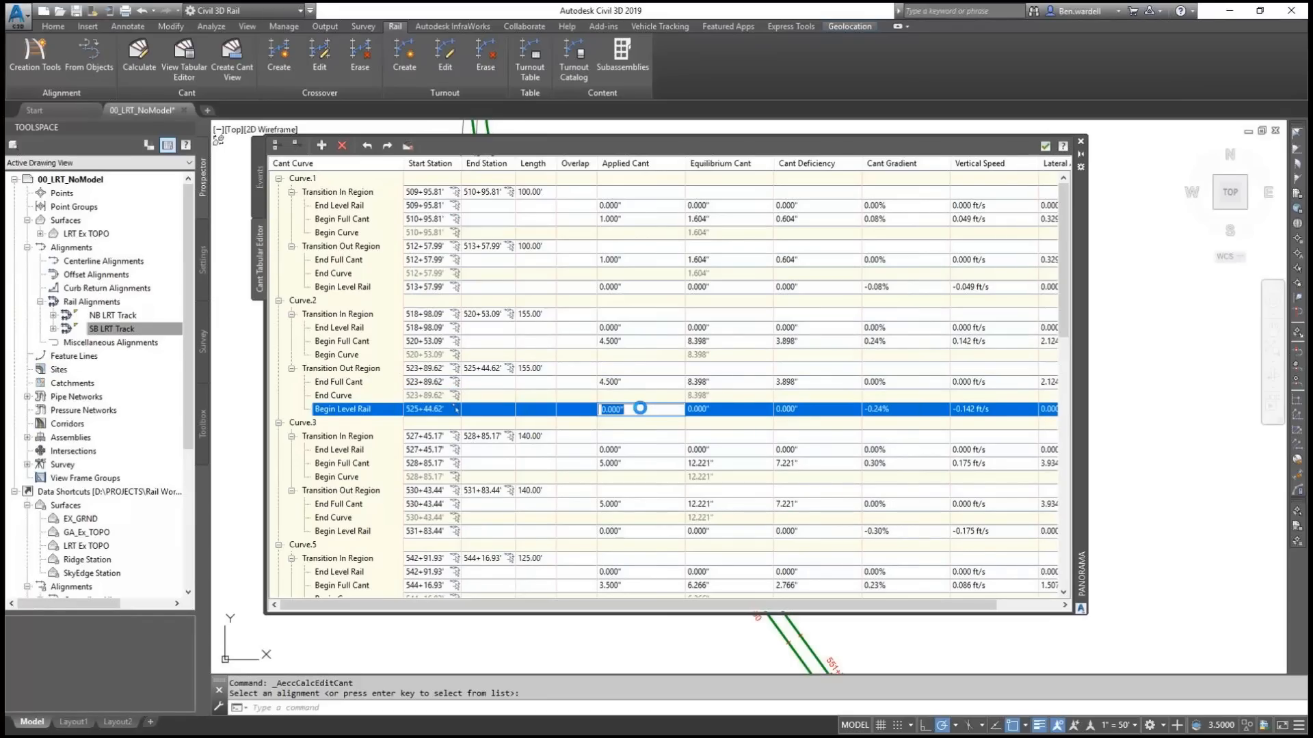
Step: Examine the applied cant and cant deficiency of the remaining curves in the cant table, and close the table
scroll(642, 427, down, 7)
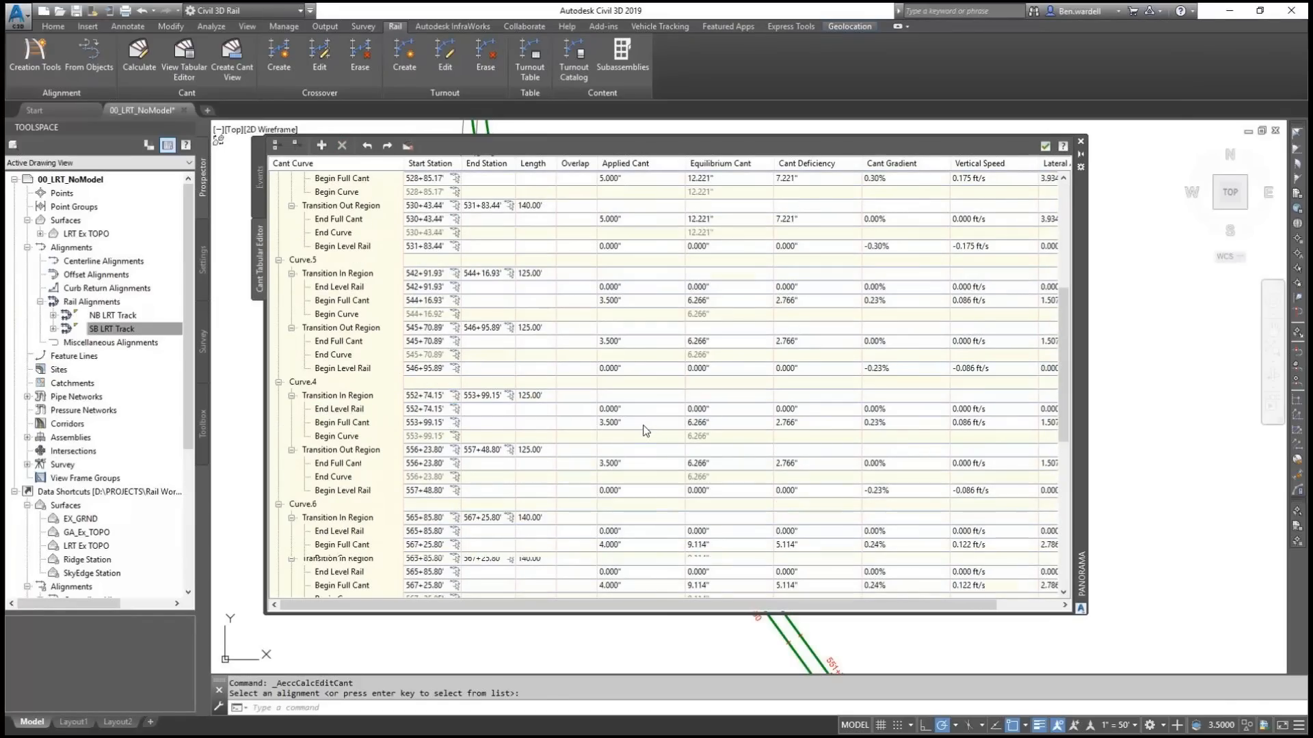
scroll(643, 427, down, 2)
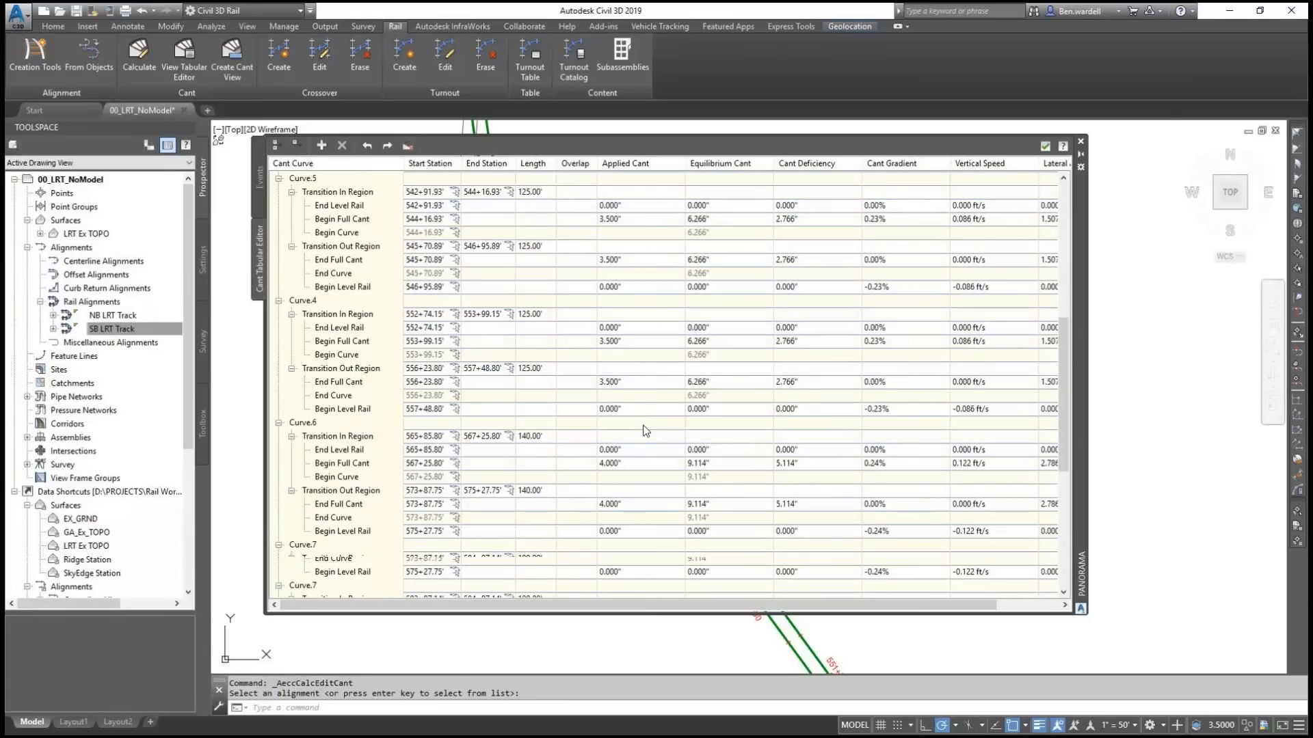
scroll(645, 431, down, 3)
click(612, 381)
click(807, 382)
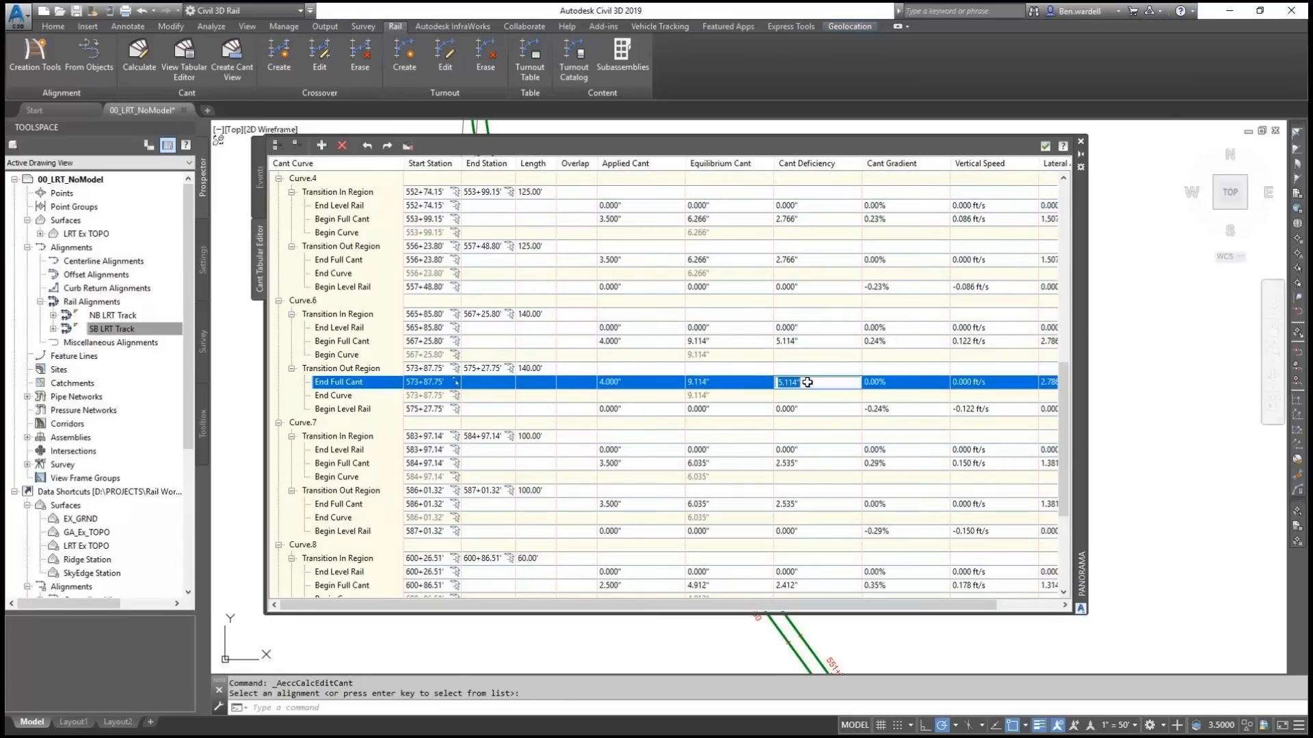
click(651, 395)
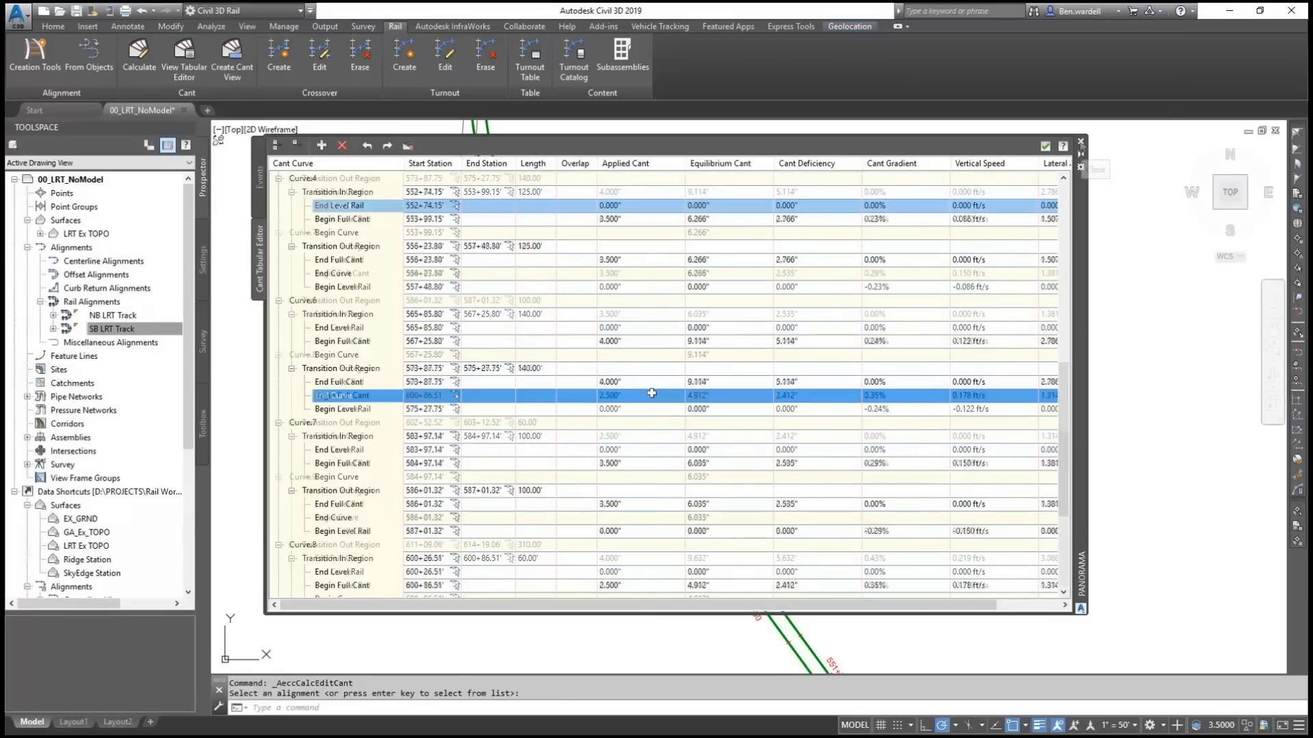
click(1080, 141)
key(Escape)
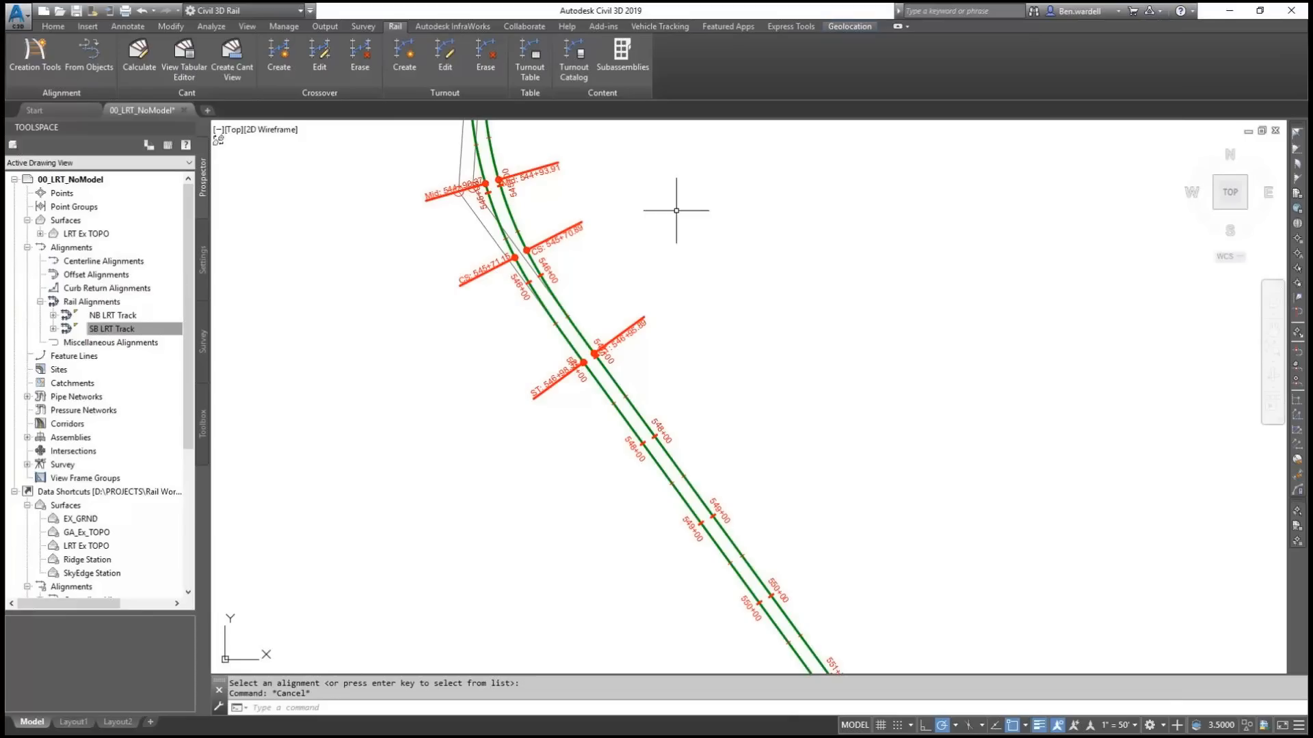
Step: Create a cant view of NB LRT Track in the Railways style over the full station range, placed east of the tracks
click(231, 60)
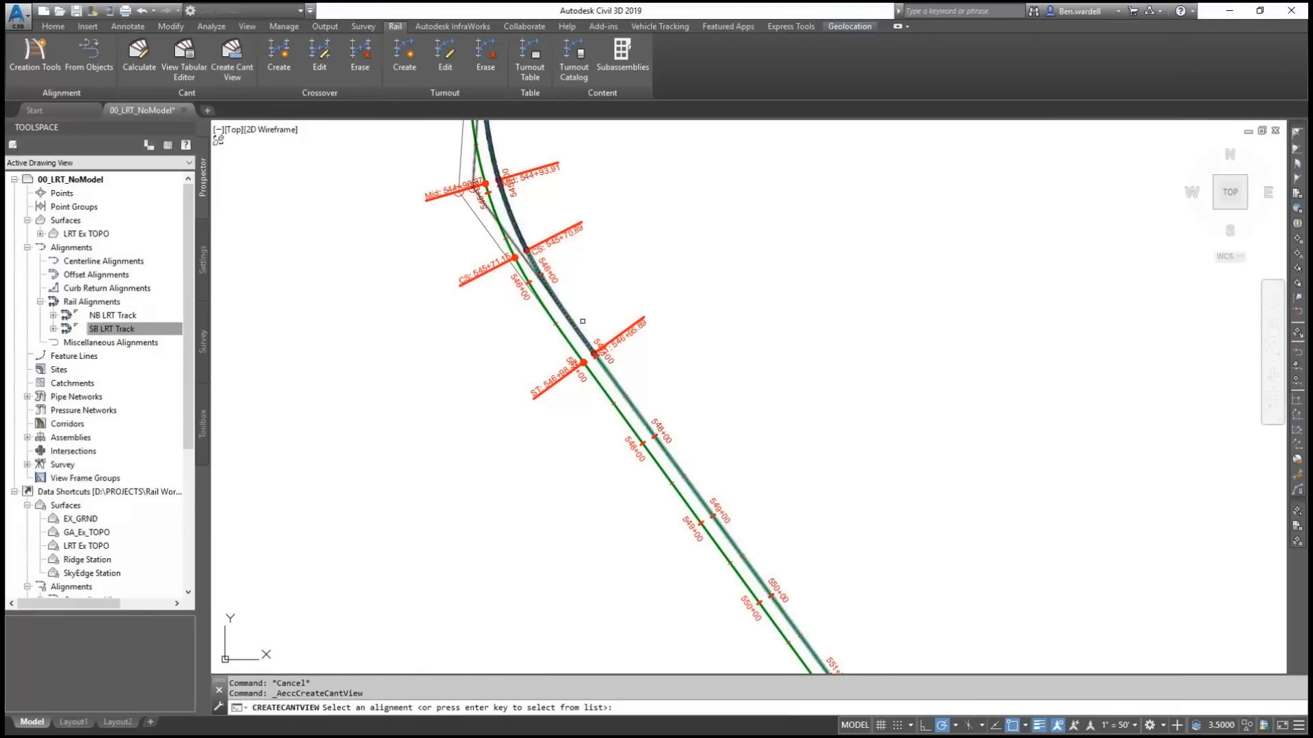
click(562, 303)
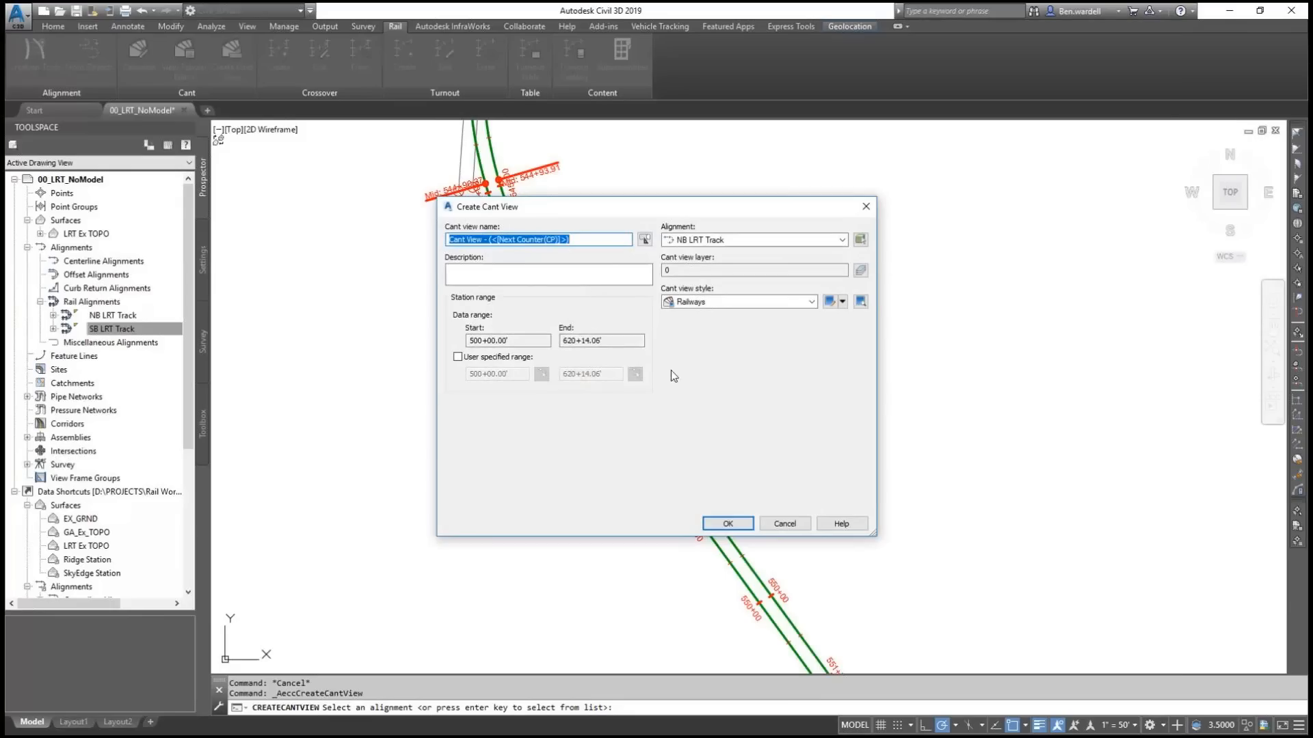
click(730, 524)
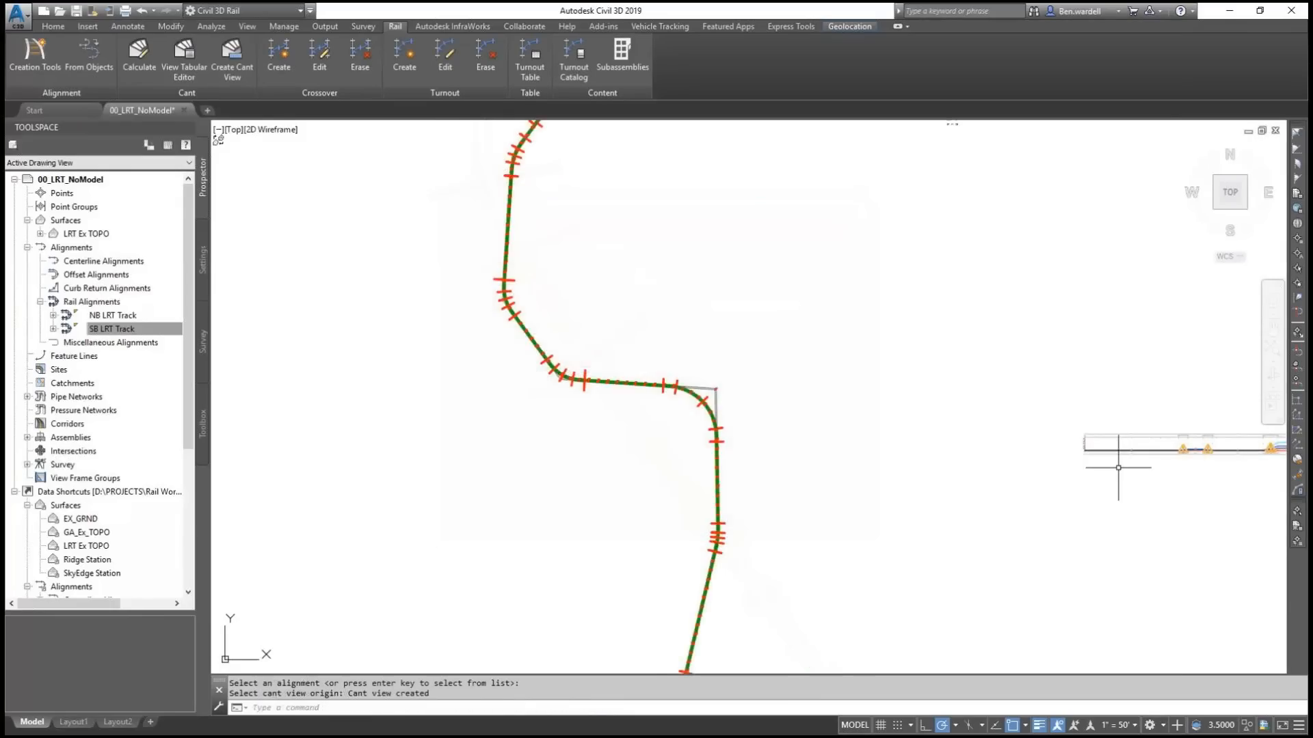
Step: Regenerate the drawing and examine the rail and equilibrium cant lines of Curve.2 in the cant view
middle_drag(1139, 471, 732, 447)
scroll(765, 437, up, 8)
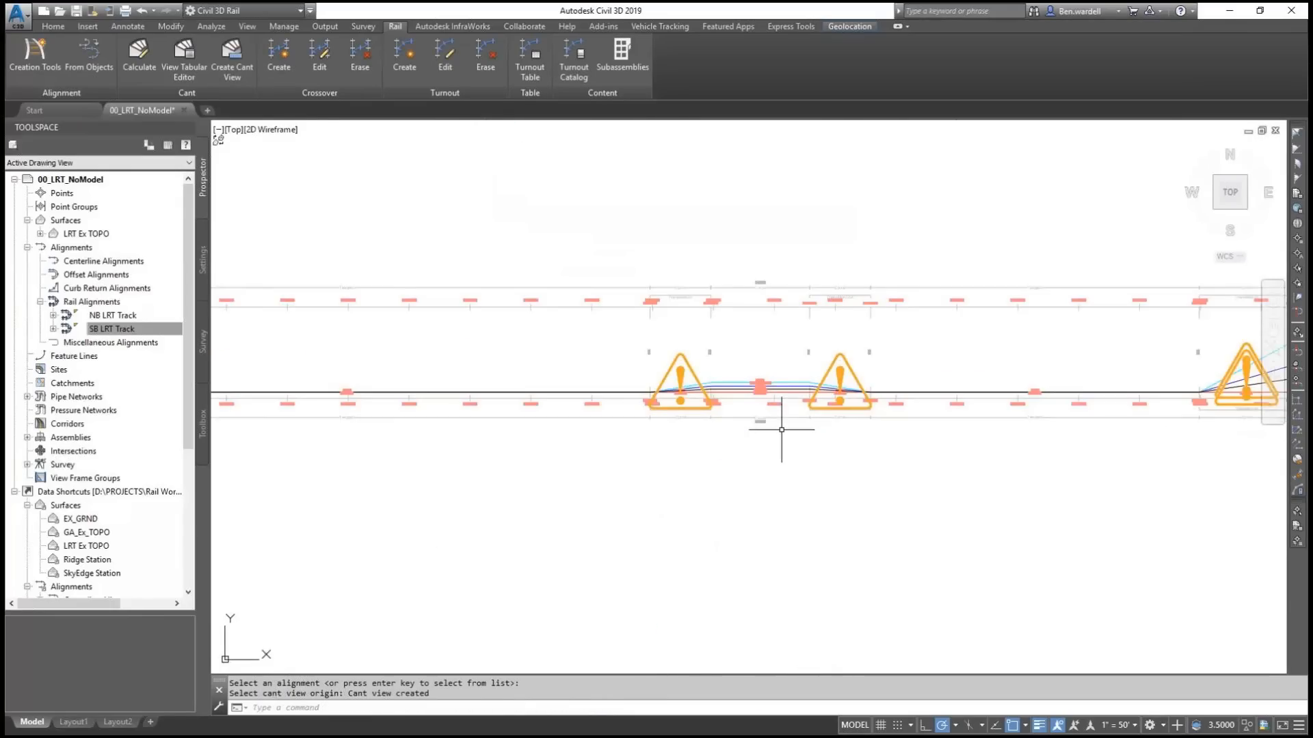
middle_drag(1084, 440, 537, 448)
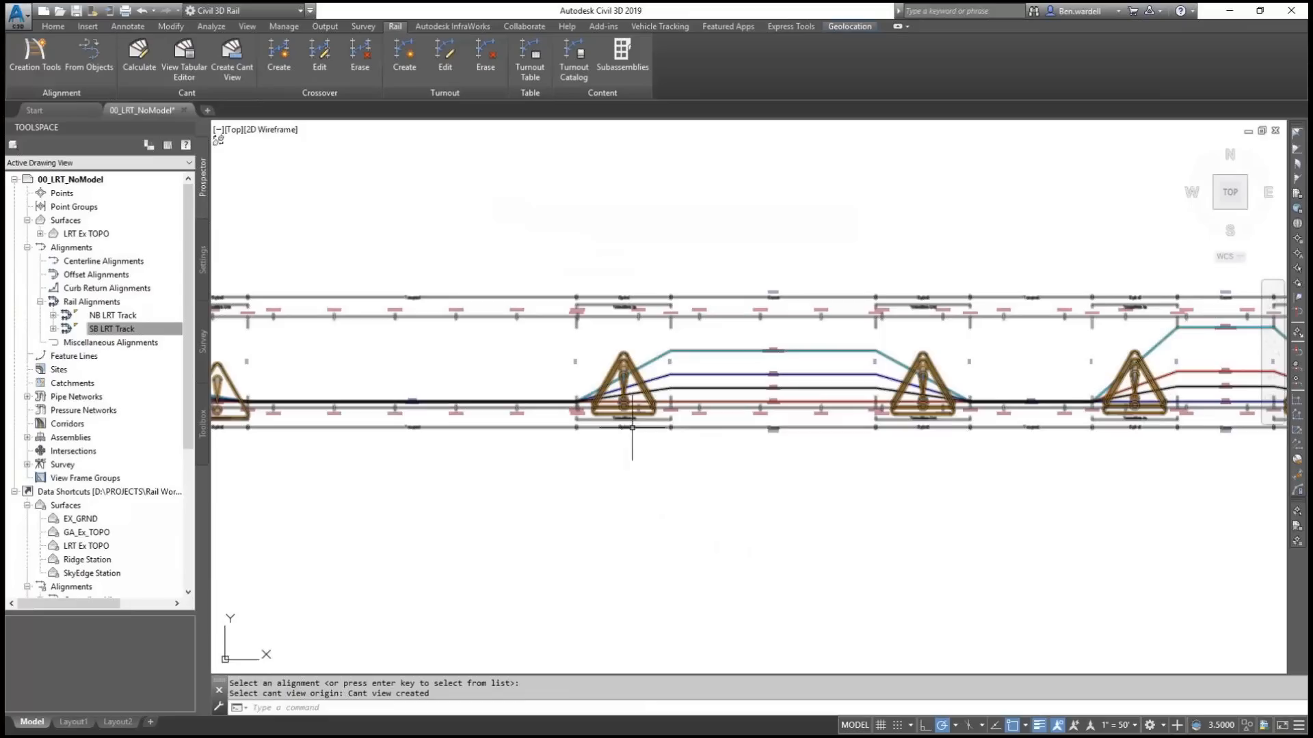
text(re)
key(Return)
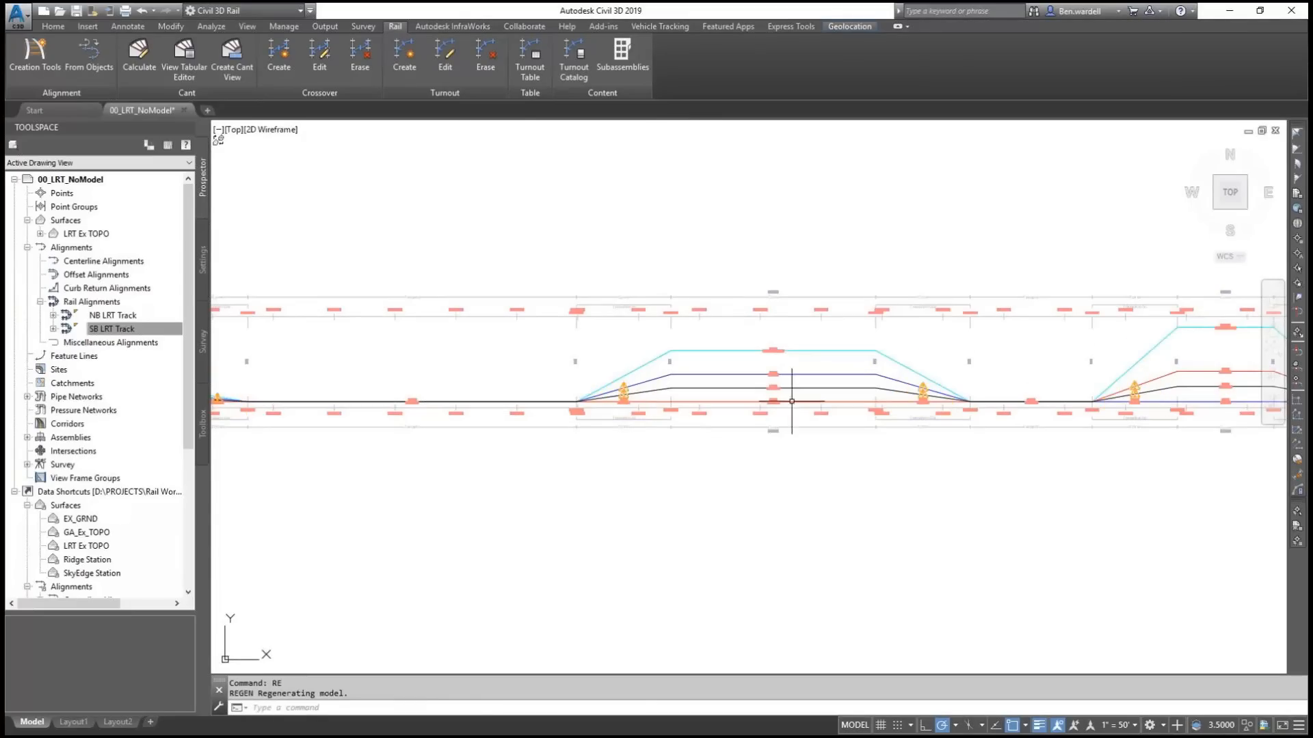
scroll(796, 387, up, 5)
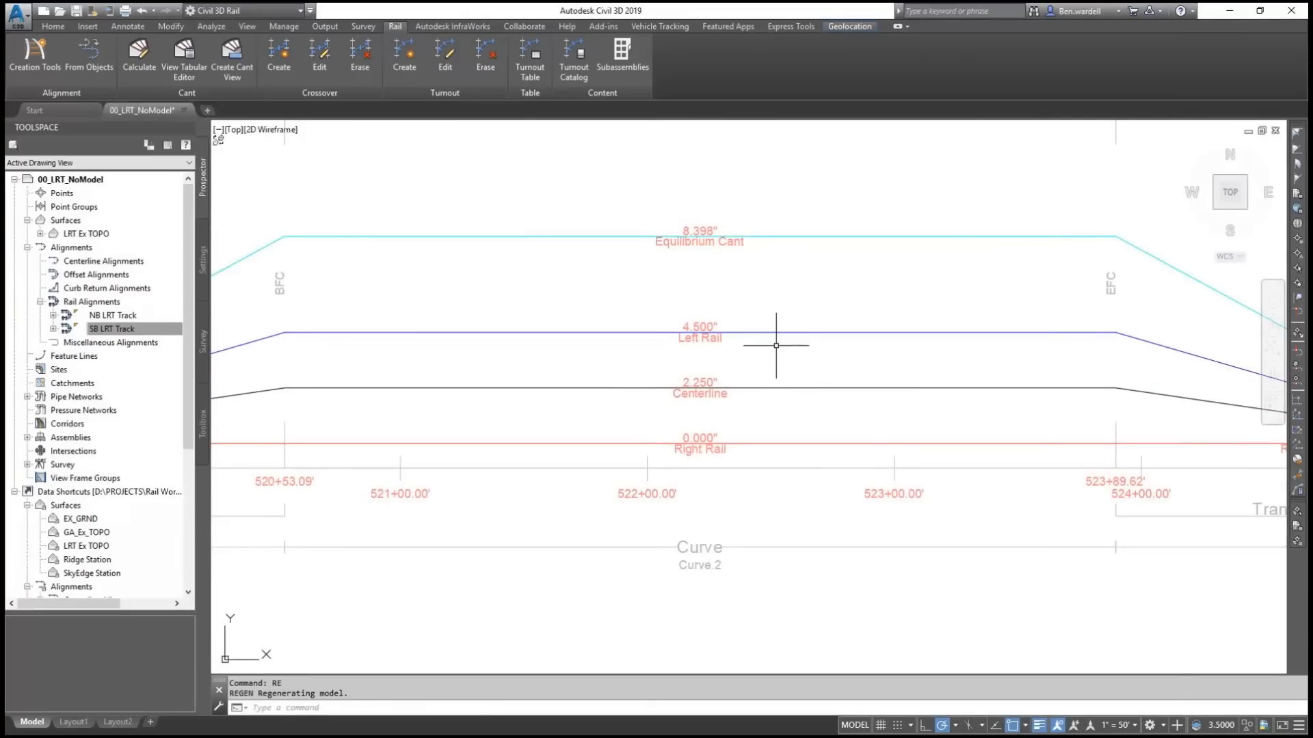
Step: Set Curve.2's applied cant to 5 inches at Begin Full Cant and End Full Cant in NB LRT Track's cant table, and close the table
click(178, 55)
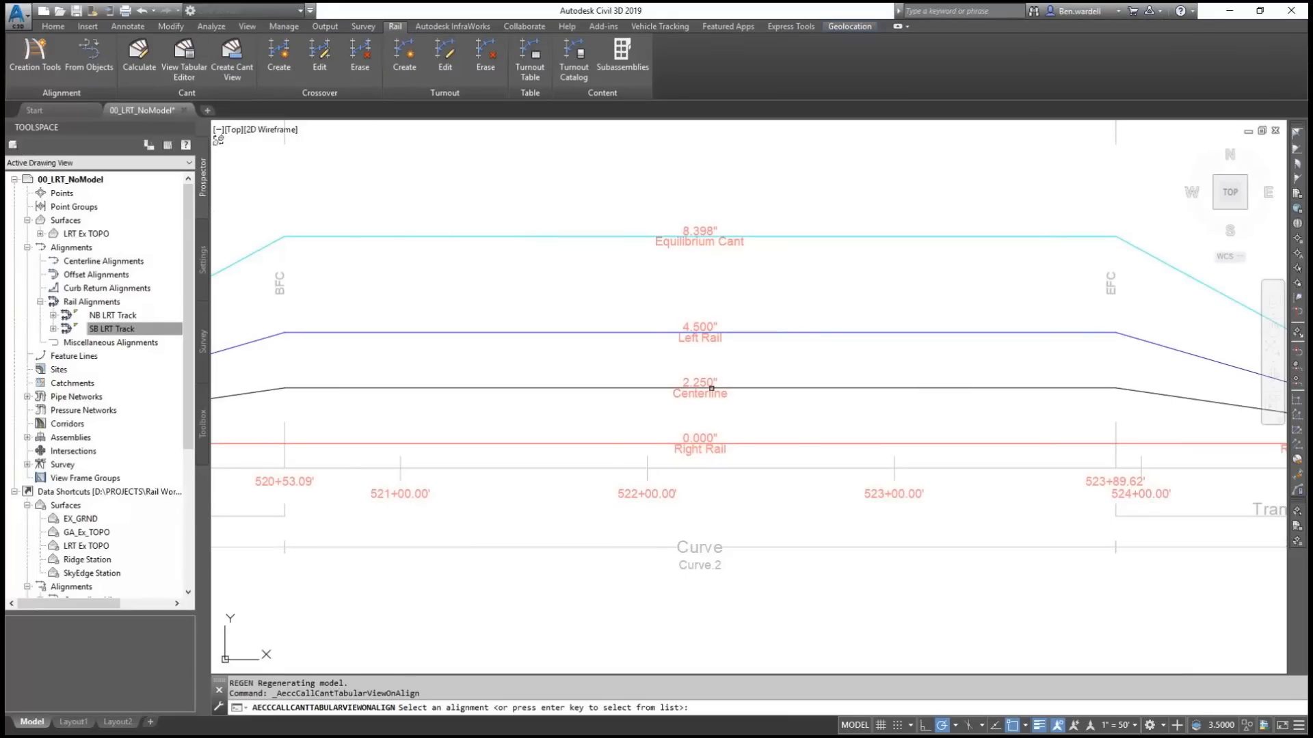
key(Return)
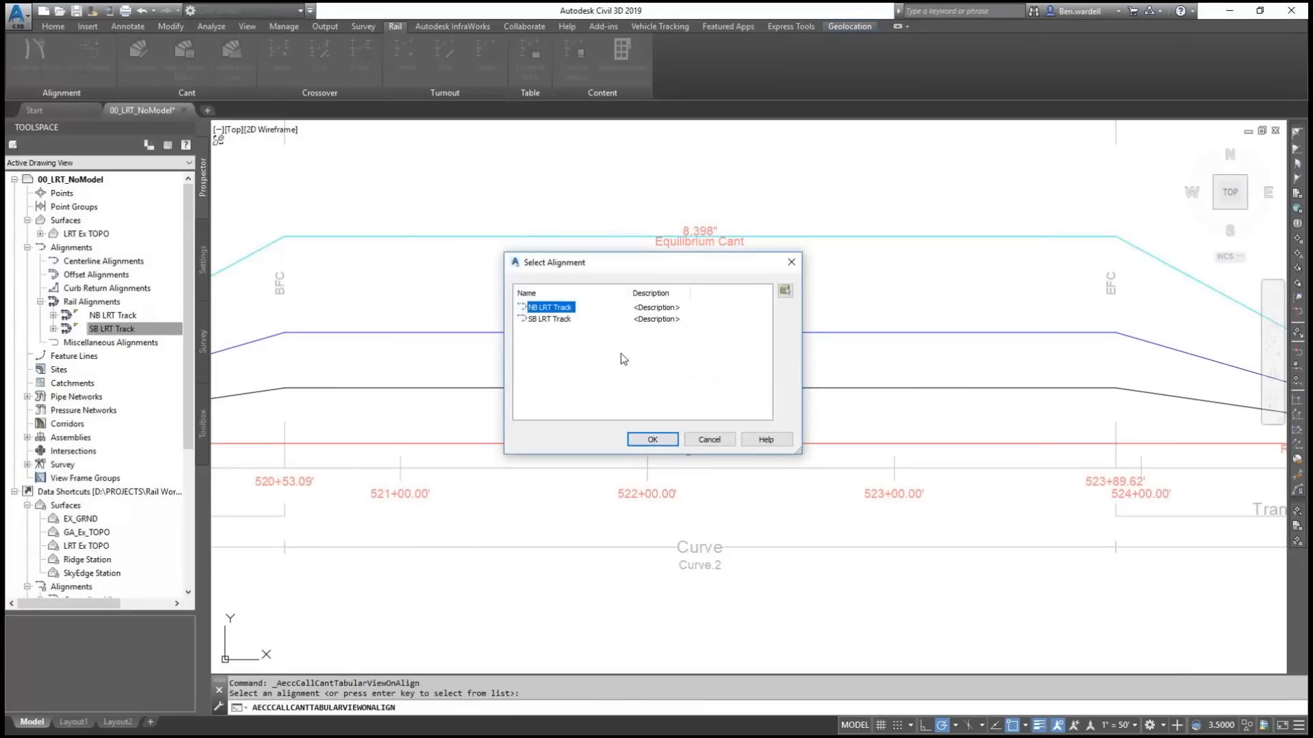
click(652, 439)
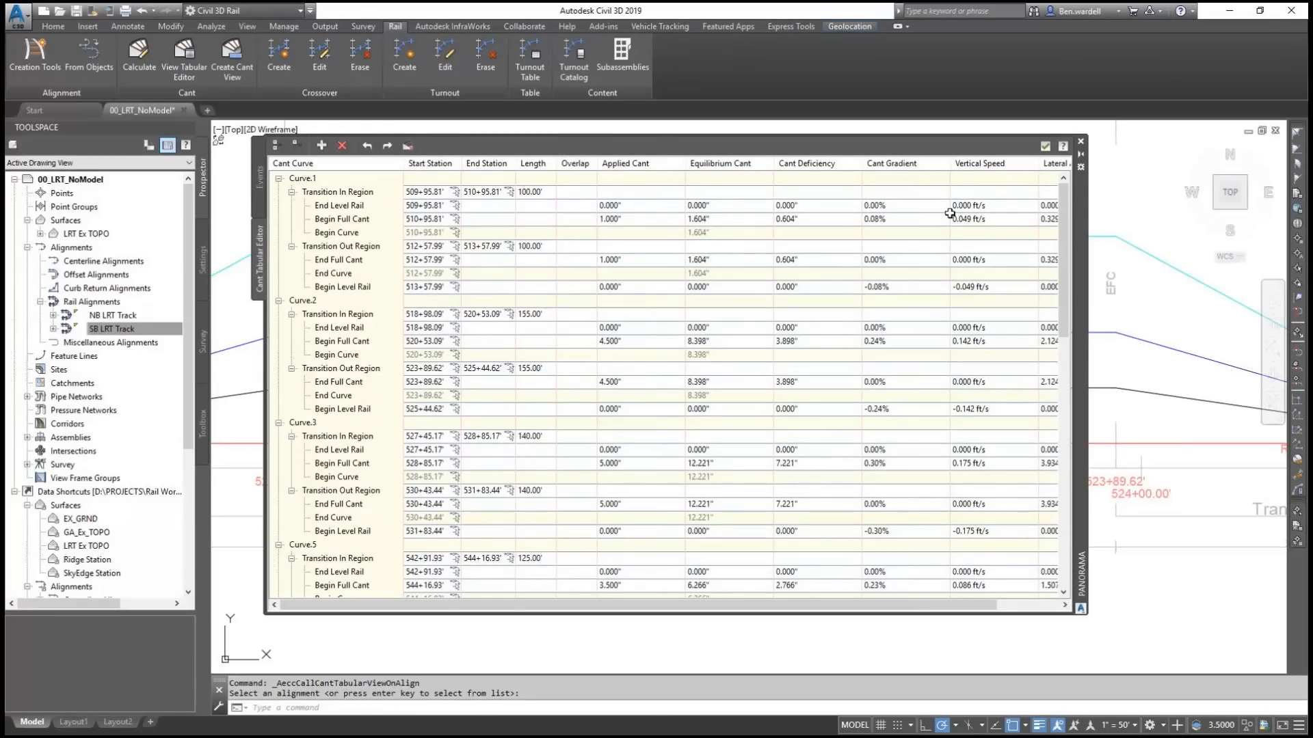
drag(1081, 254, 959, 259)
click(516, 345)
text(5)
click(515, 385)
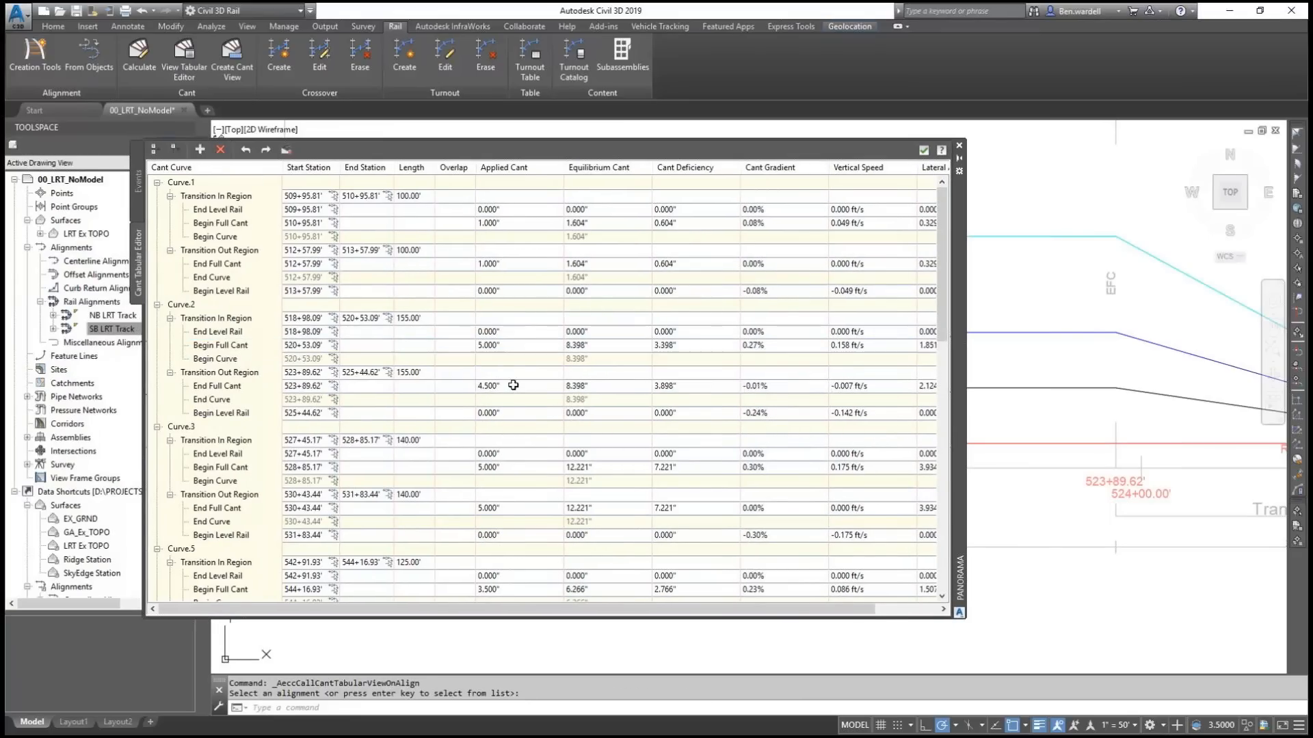
click(514, 386)
text(5)
key(Return)
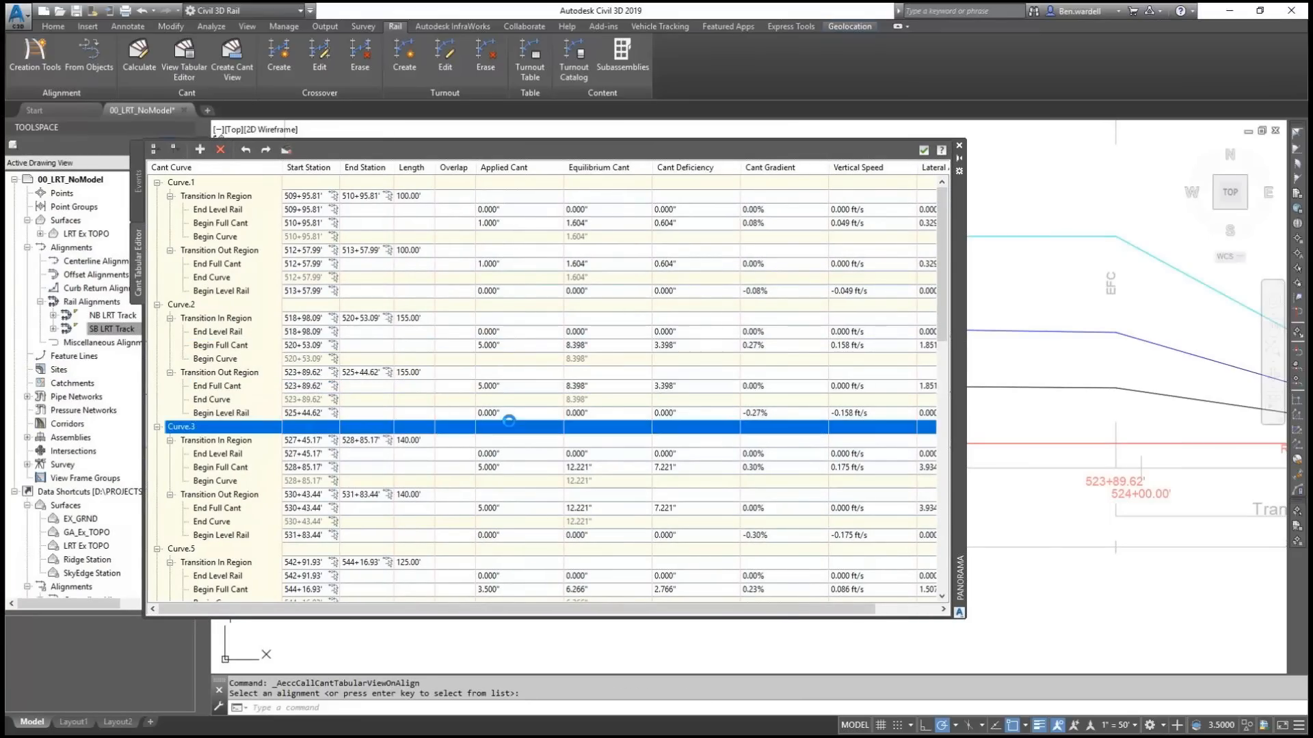
click(959, 145)
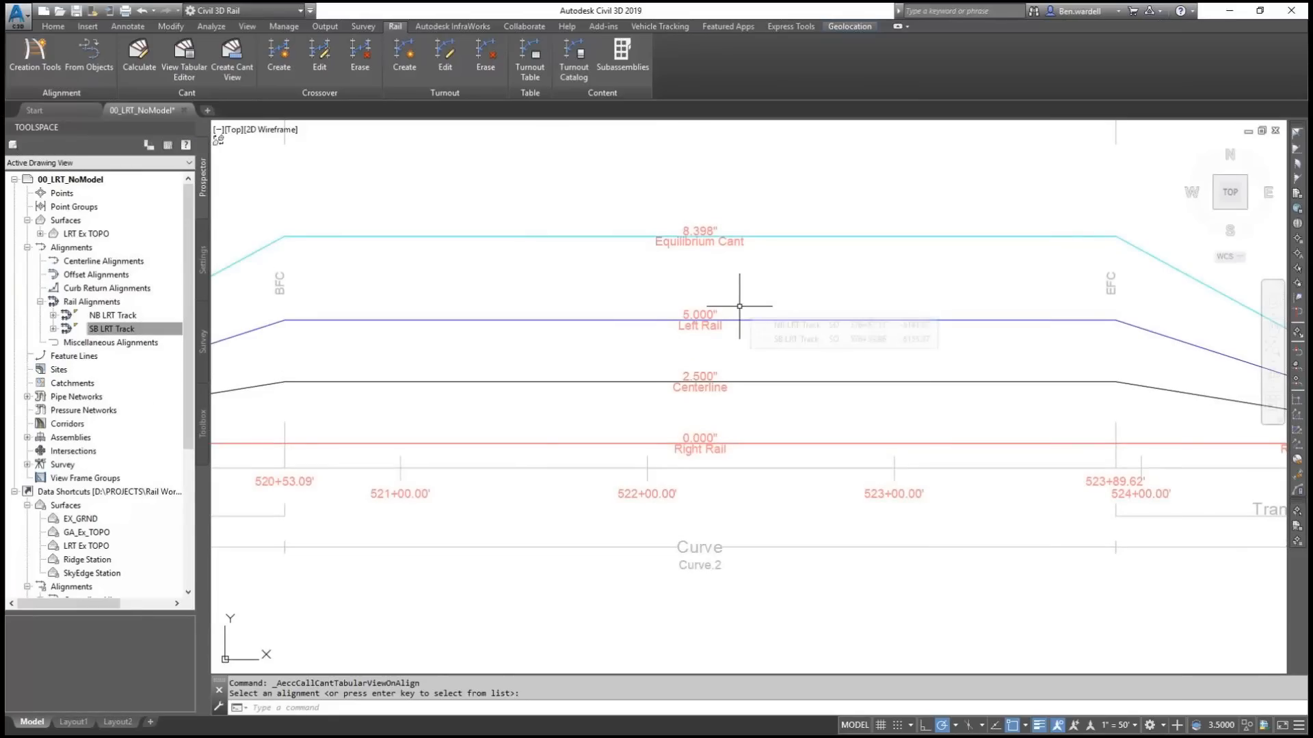
scroll(559, 344, down, 2)
scroll(559, 344, down, 4)
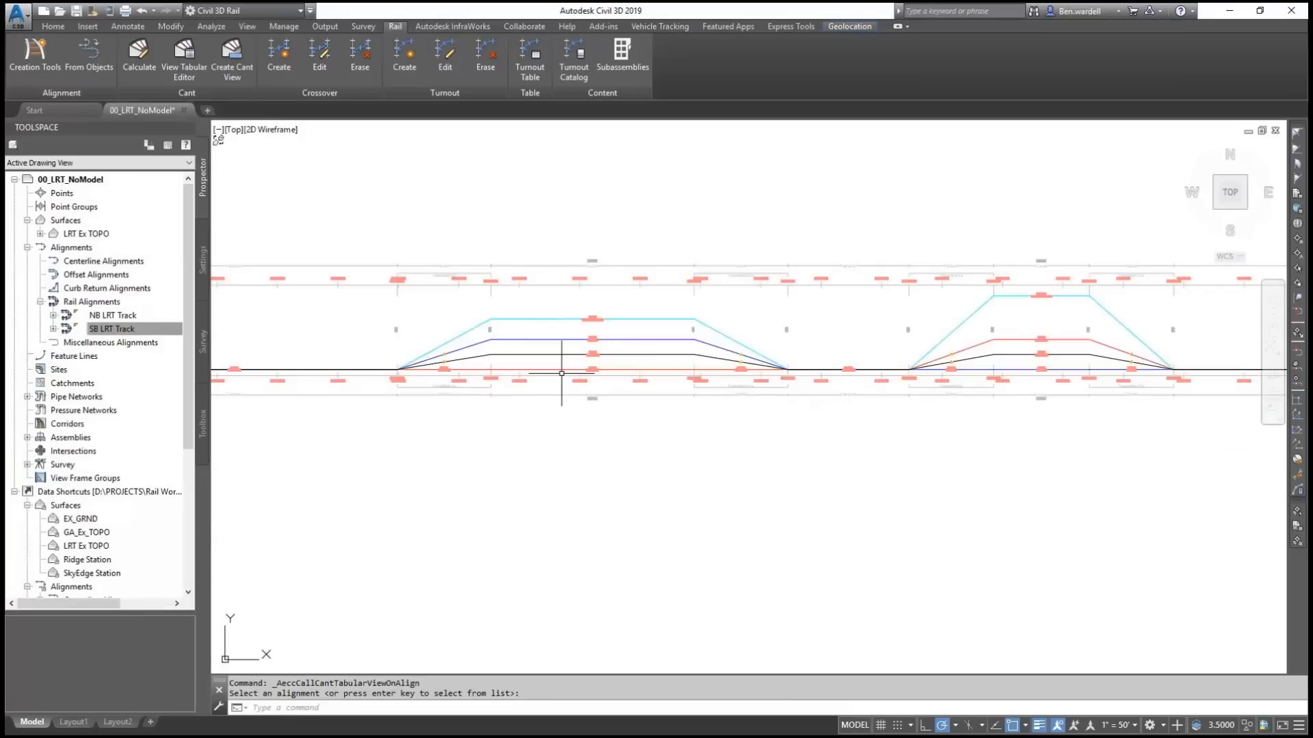
middle_drag(955, 457, 594, 454)
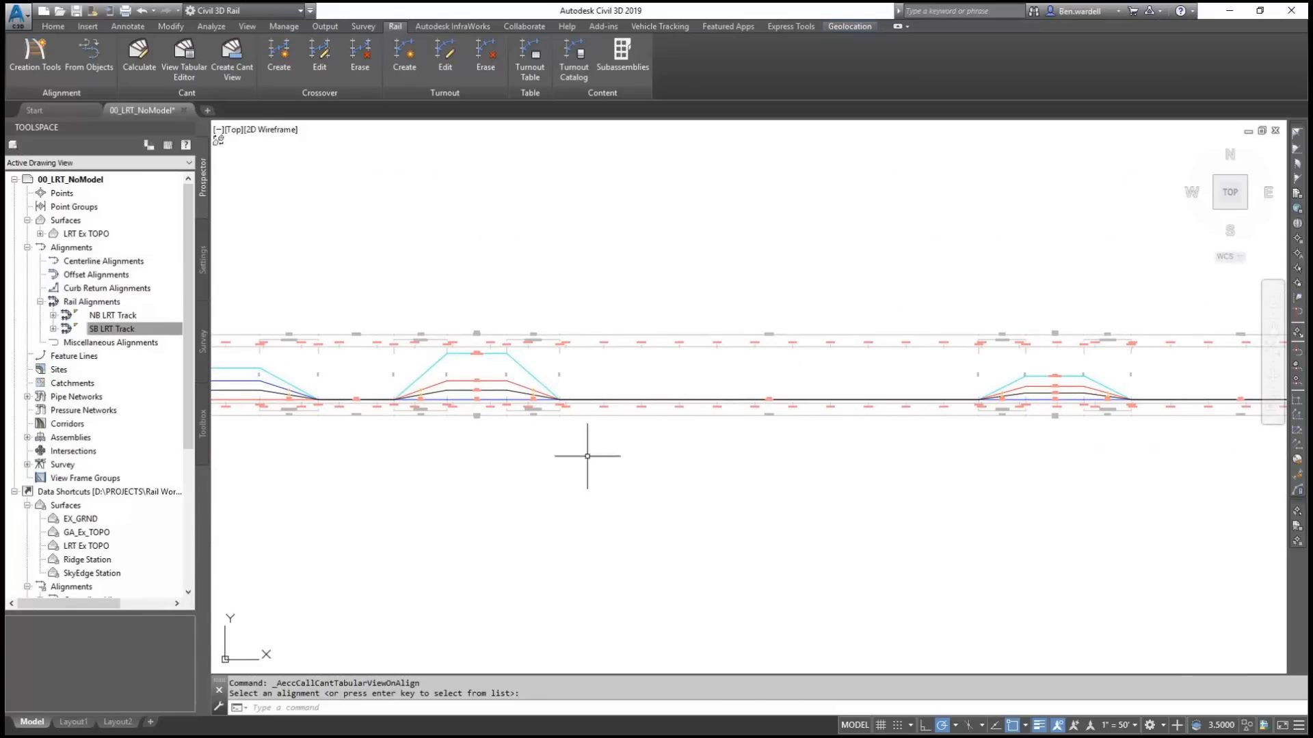
middle_drag(1125, 445, 498, 436)
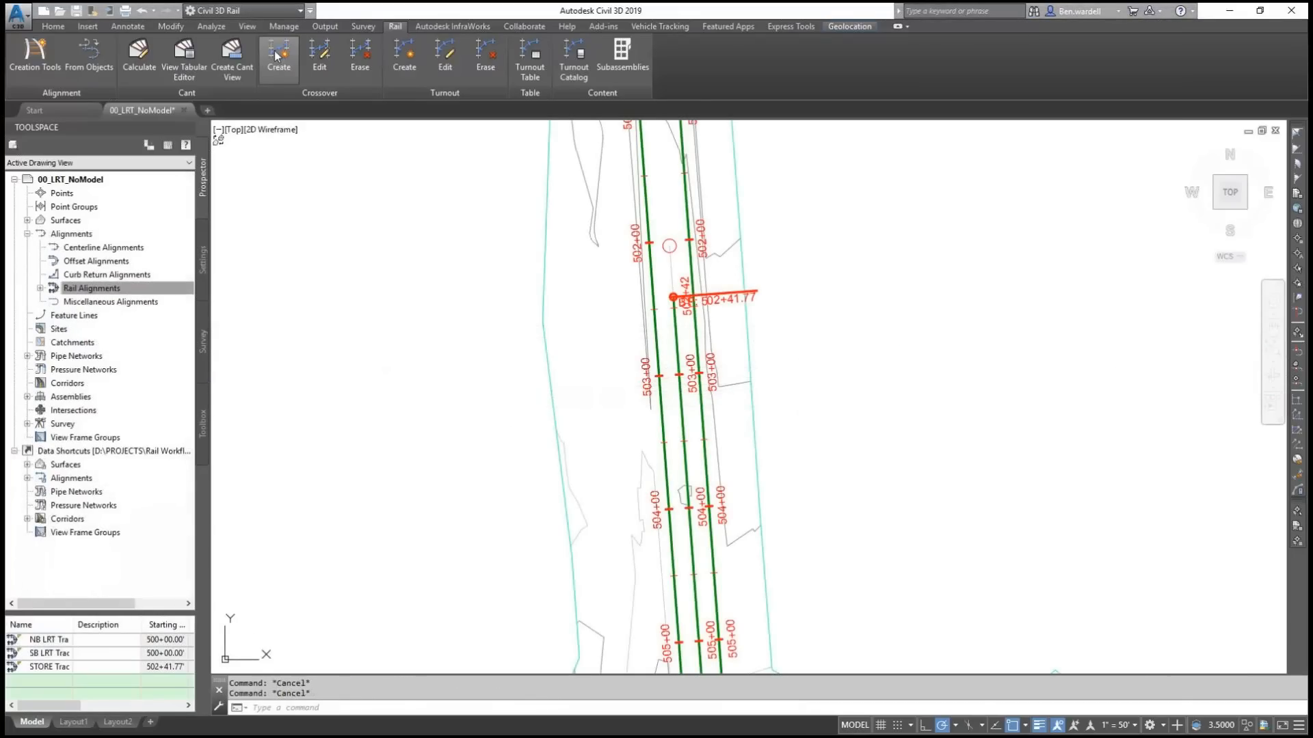
Step: Create a Straight-Line Switch turnout named 190-1:9 49 on NB LRT Track at the circle between stations 500+00 and 501+00
click(409, 56)
click(716, 205)
middle_drag(685, 216, 688, 452)
scroll(688, 271, up, 2)
click(667, 276)
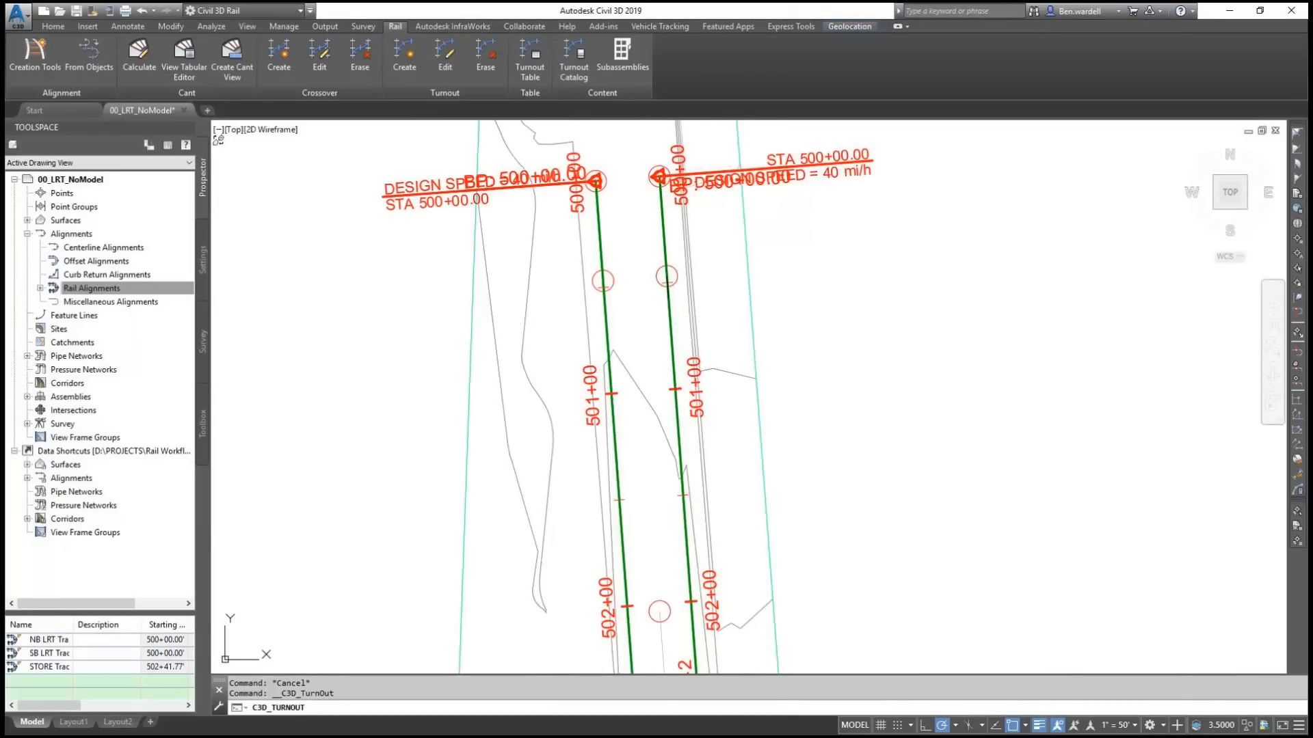
click(675, 237)
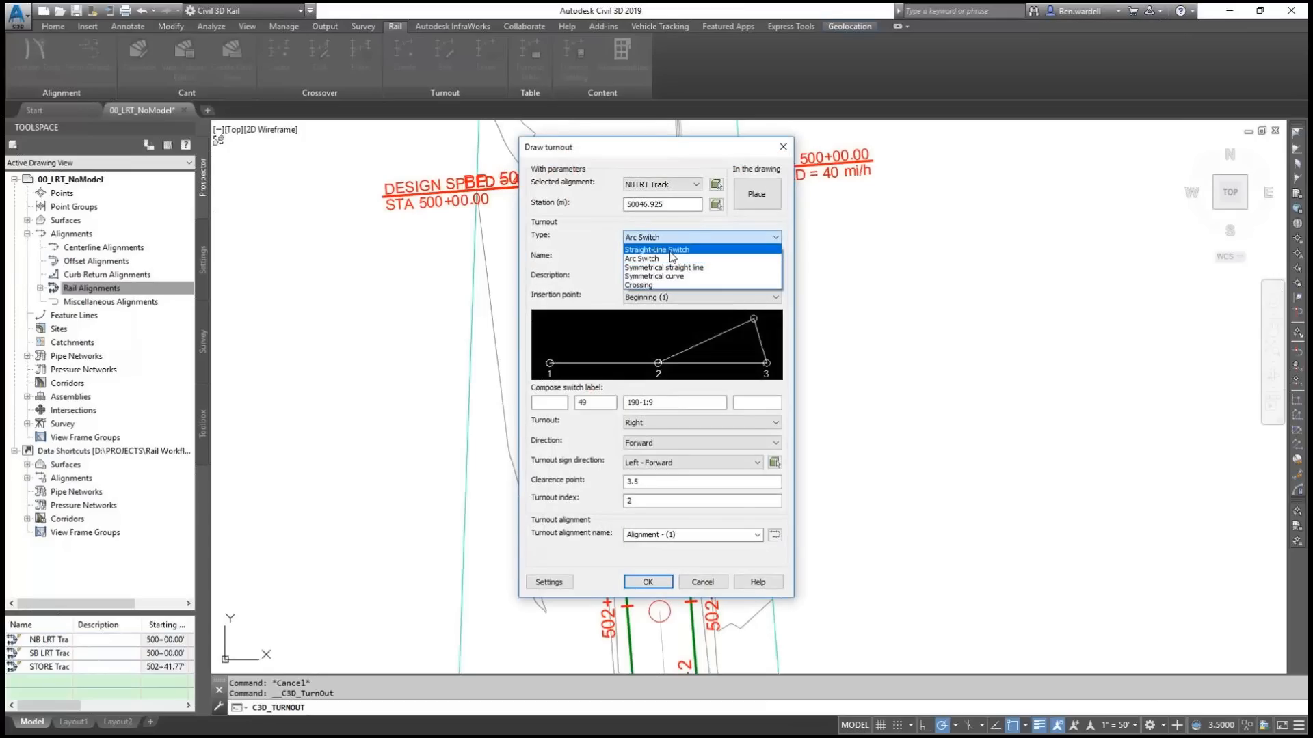
click(670, 251)
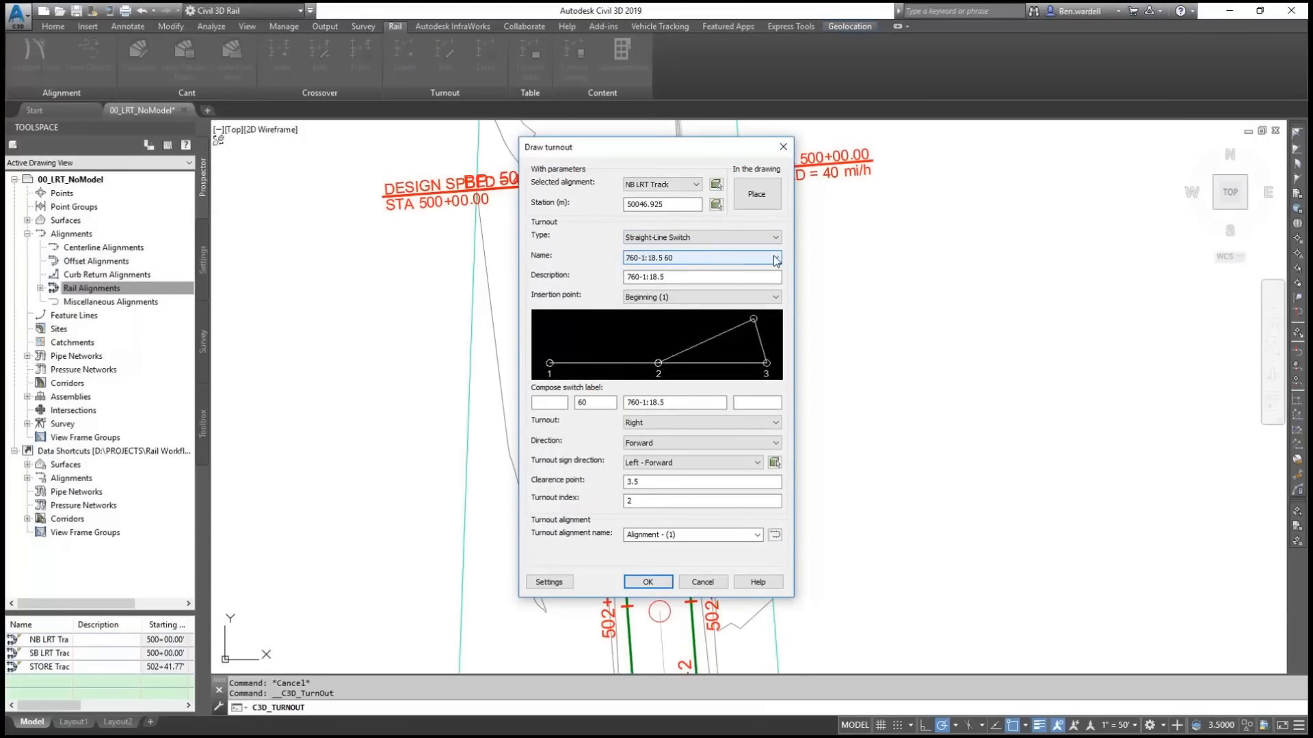
click(770, 259)
click(663, 277)
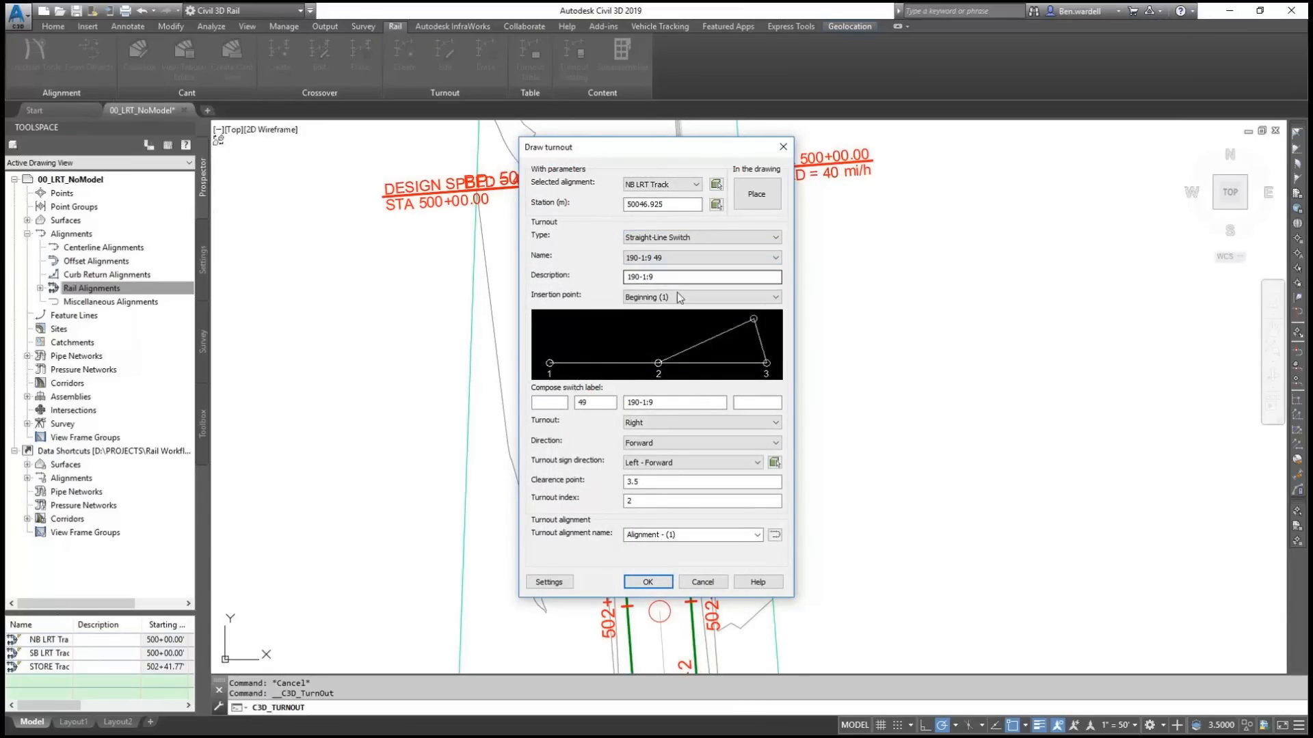
click(656, 585)
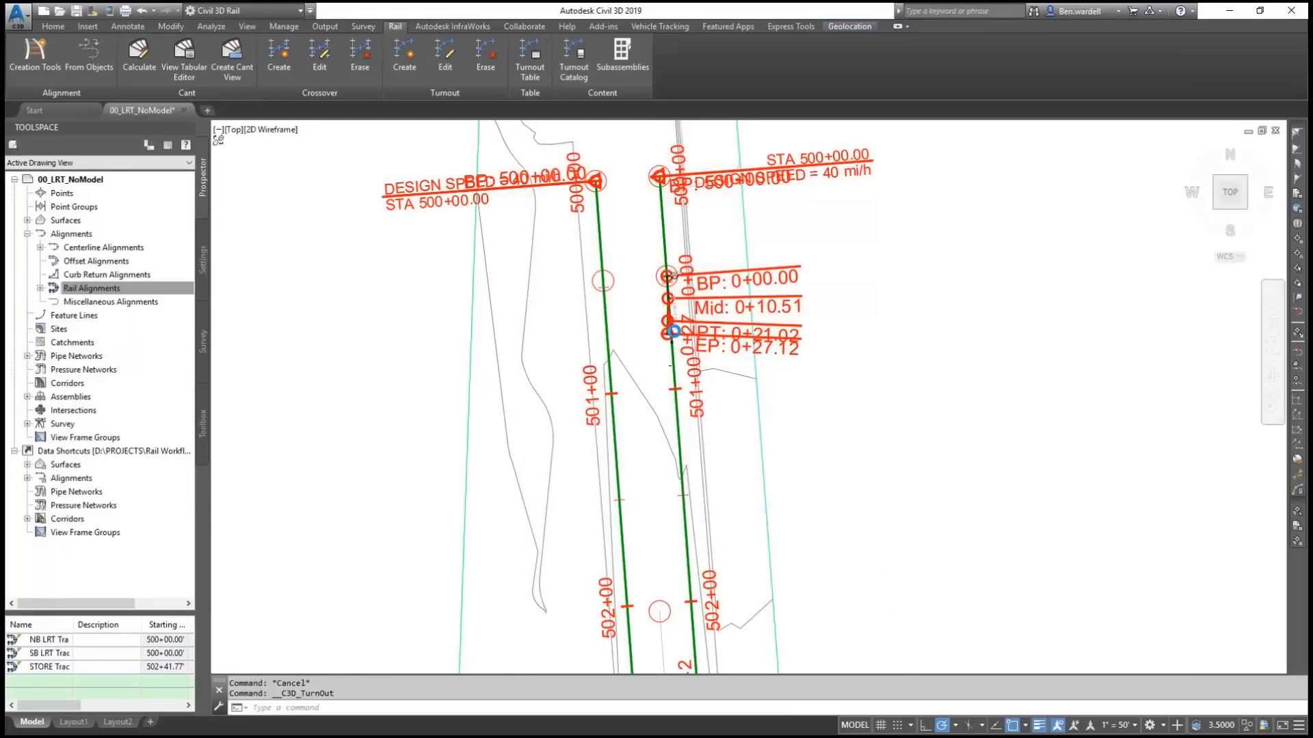
Step: Stretch the end of the new turnout's alignment toward the storage track, to about station 1+25.5
scroll(659, 294, up, 10)
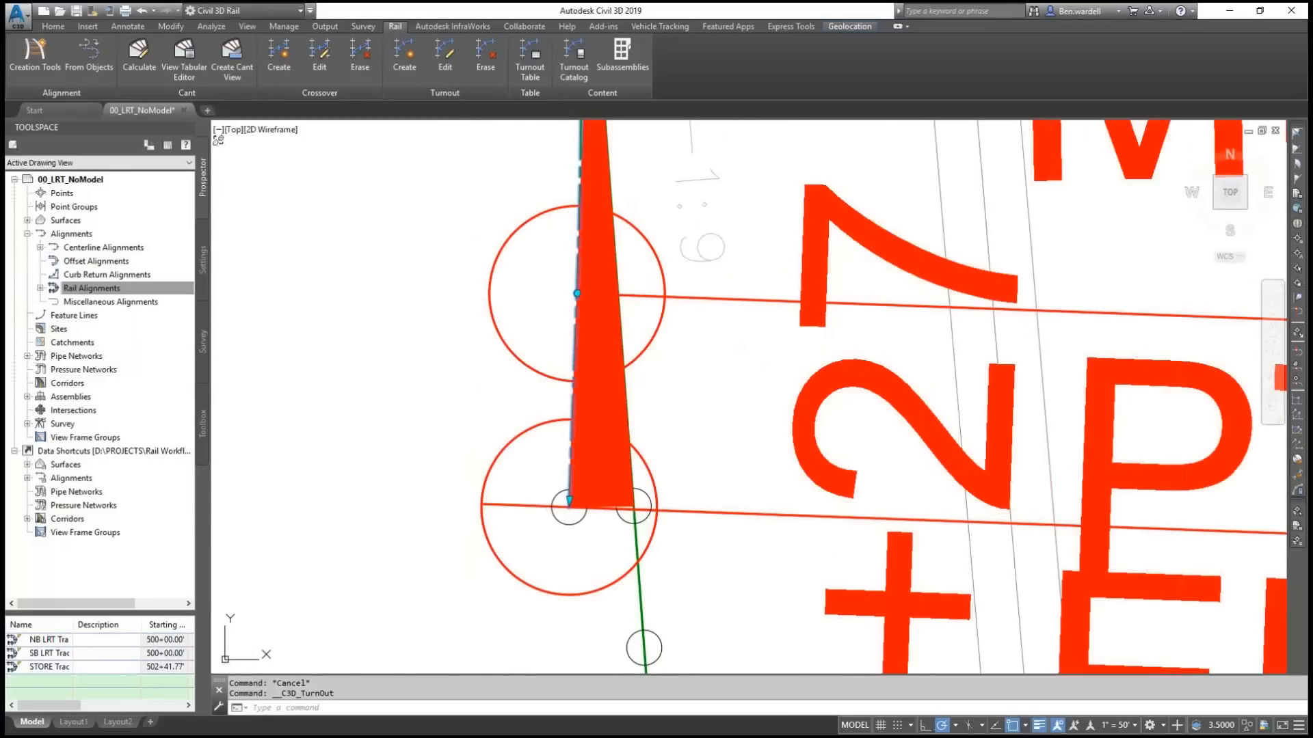
click(569, 500)
click(568, 499)
scroll(569, 500, down, 5)
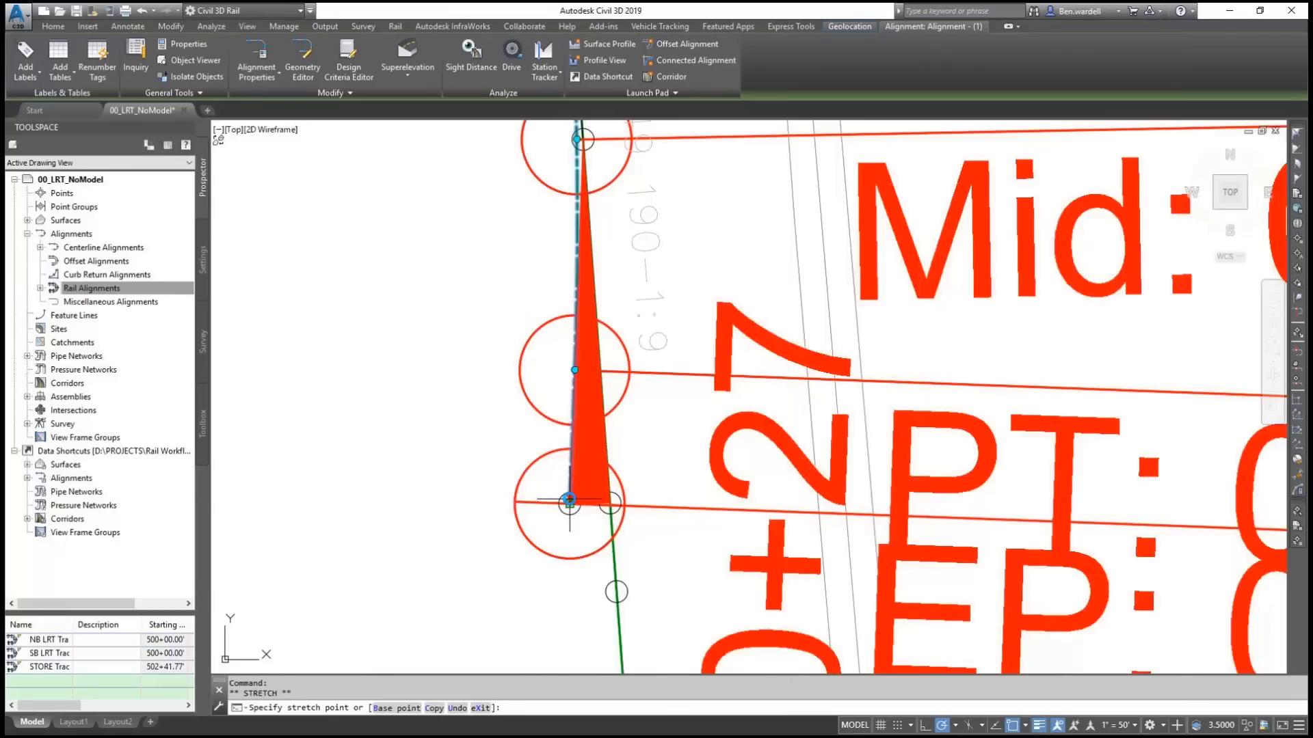
scroll(556, 262, down, 3)
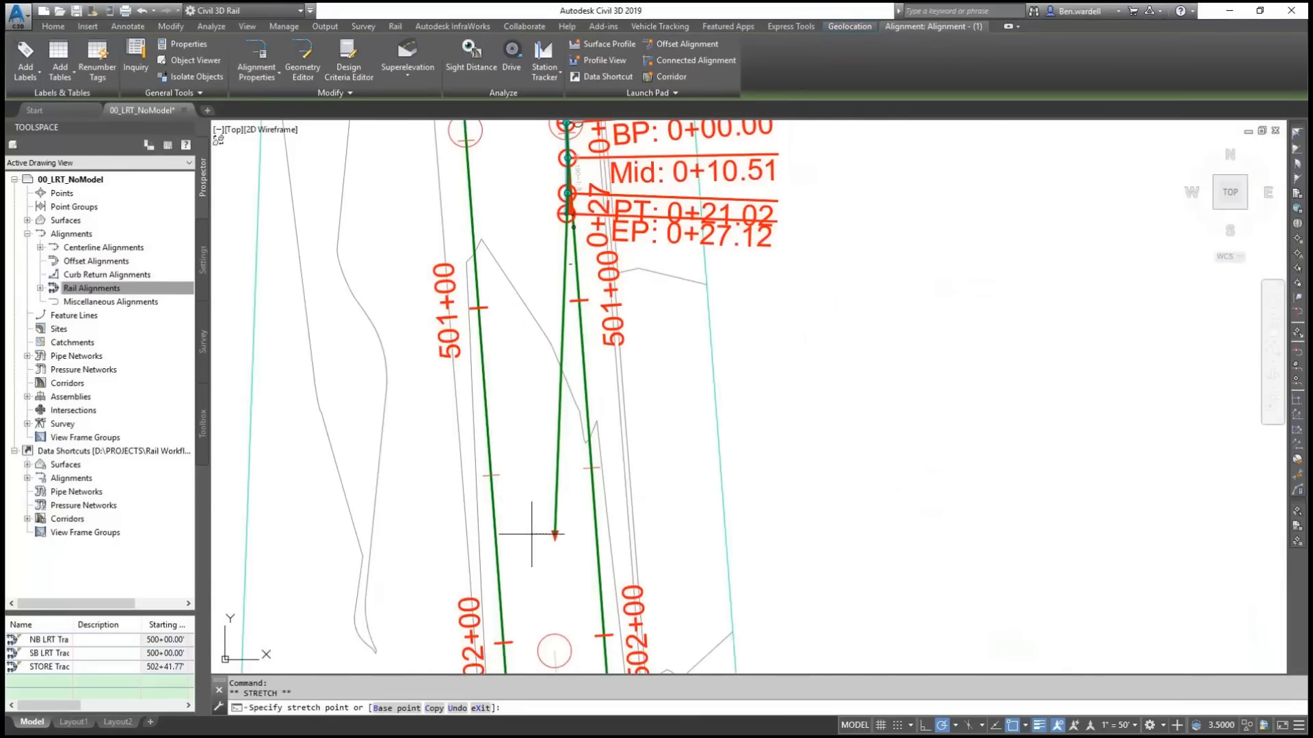
click(553, 544)
mouse_move(534, 544)
middle_down()
mouse_move(560, 341)
mouse_move(580, 314)
middle_up()
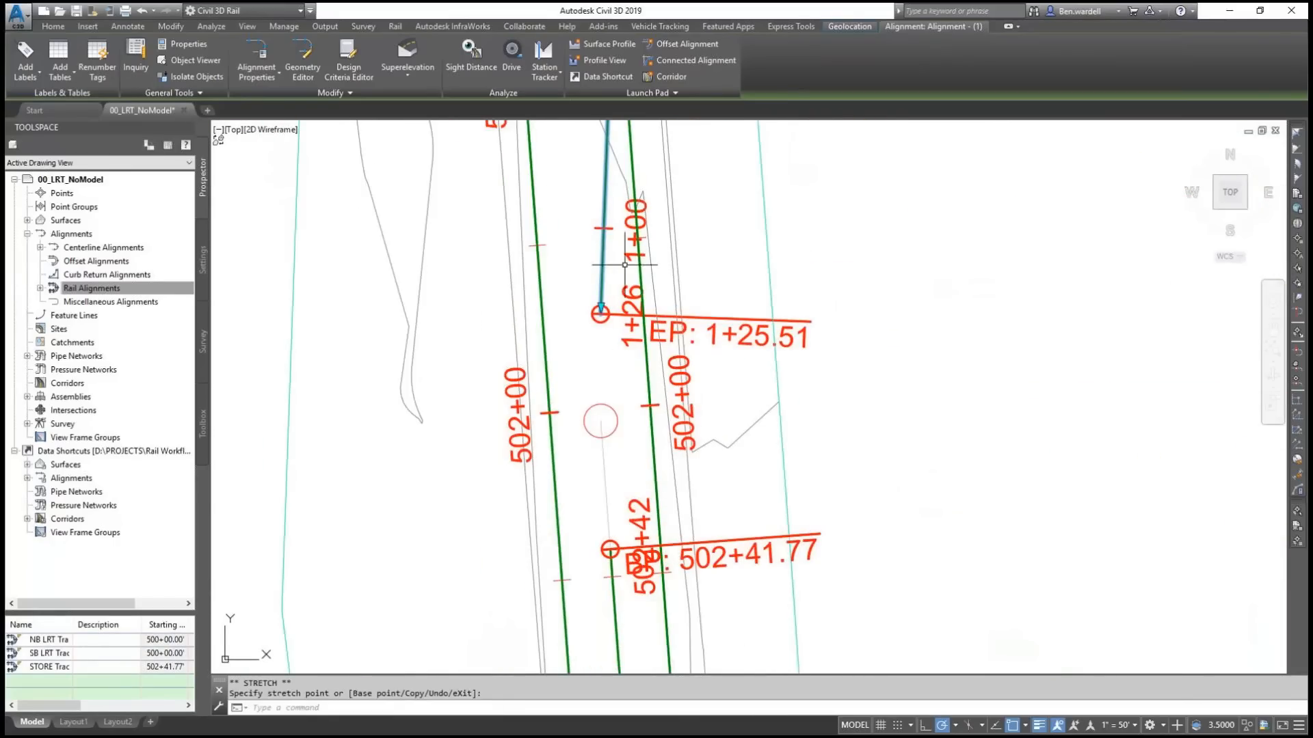
Step: Add a floating curve with a 200' radius and less than 180 degrees from the turnout alignment's end line through the circle's centre
right_click(604, 270)
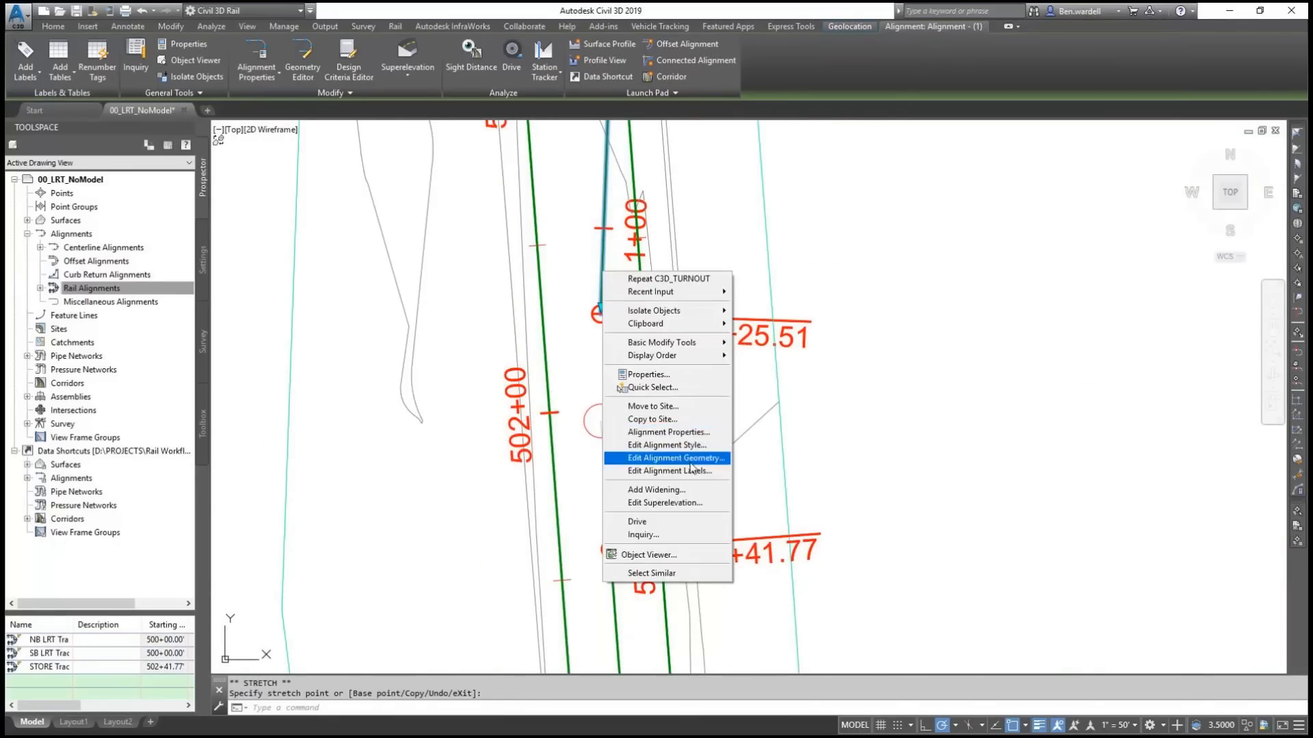
click(684, 458)
click(827, 151)
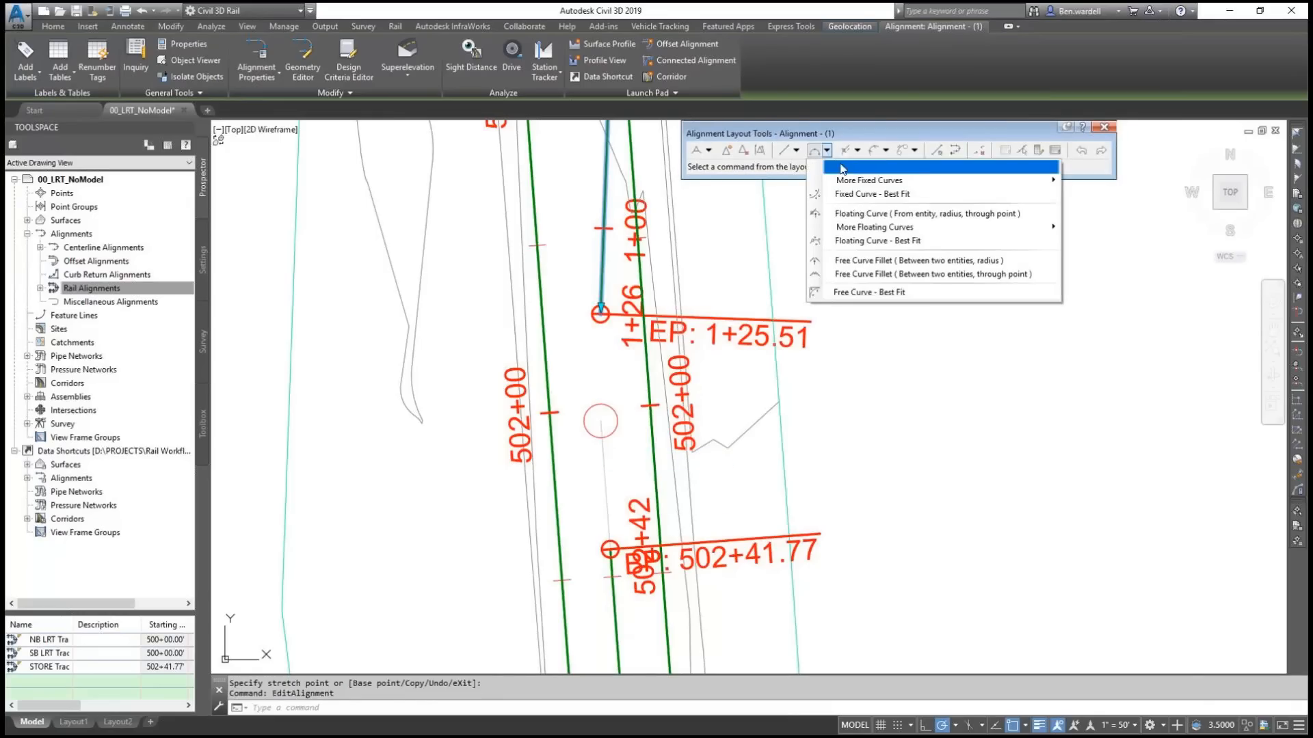
click(1000, 218)
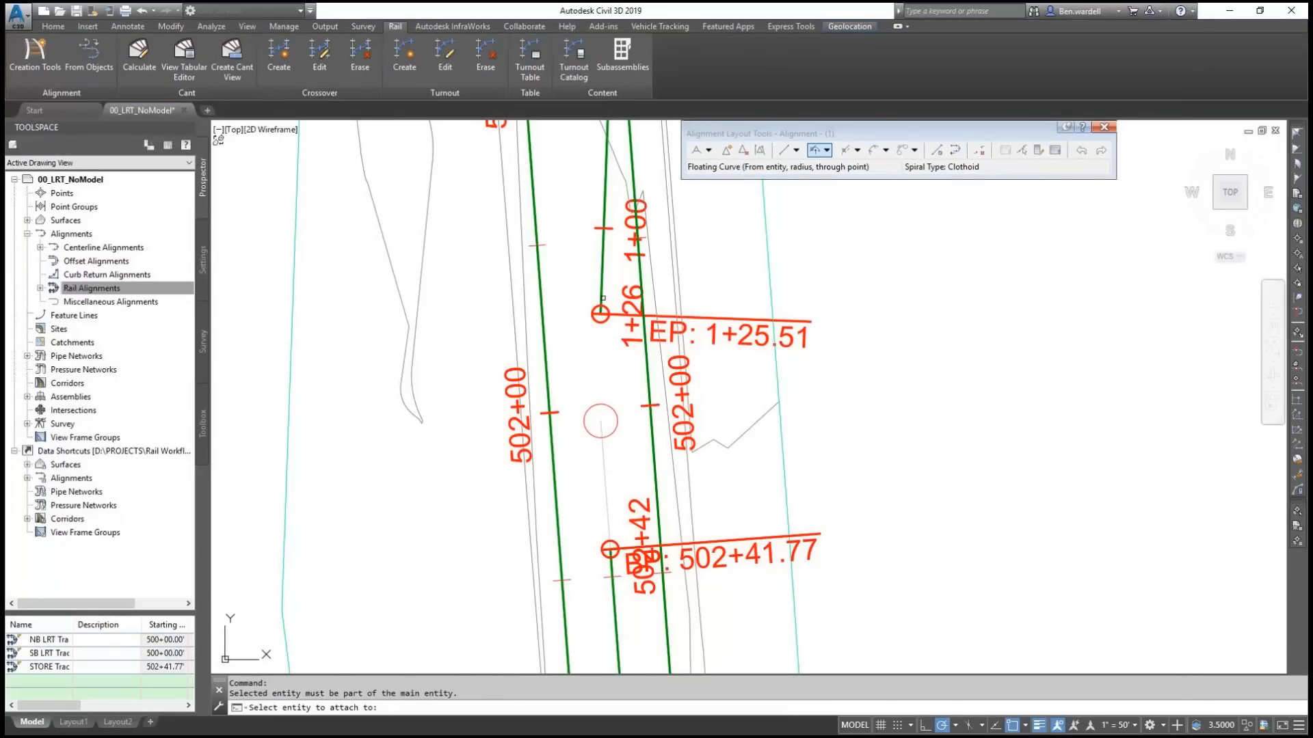
click(601, 283)
key(Return)
key(Return)
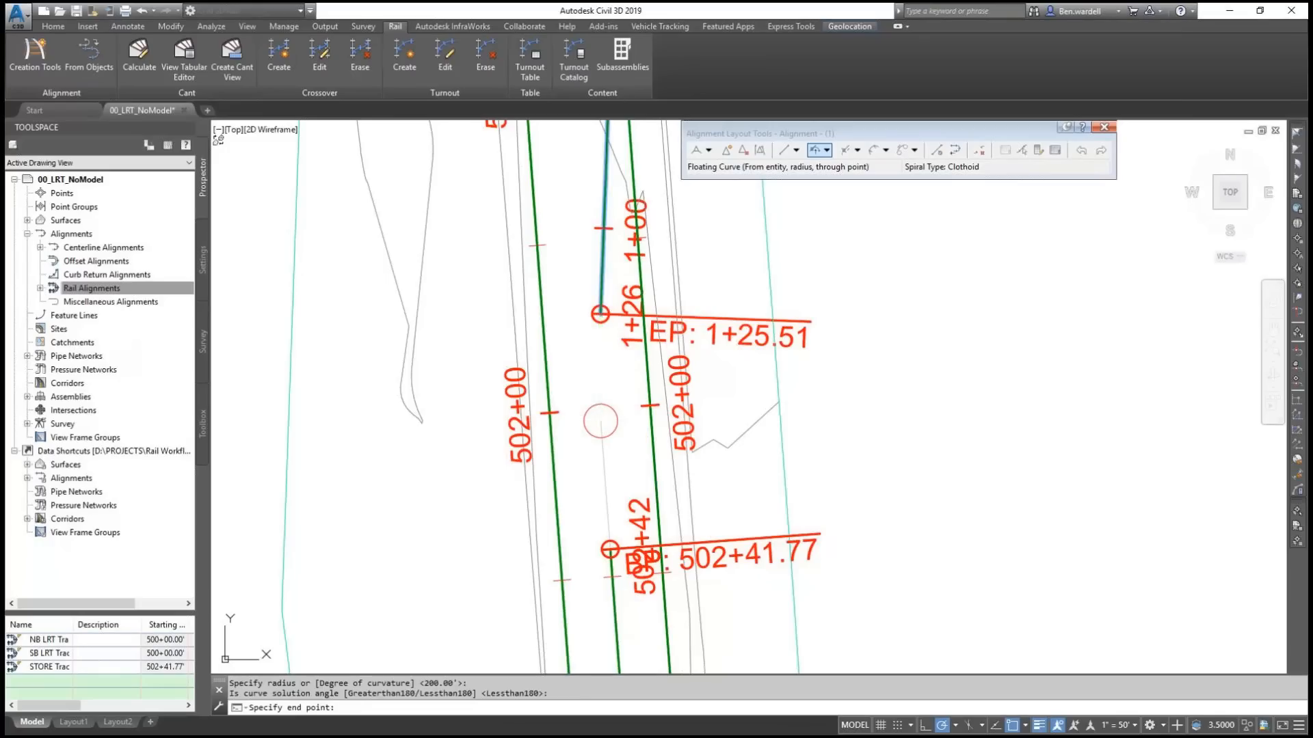
click(601, 420)
key(Escape)
Step: Add a floating line from the end of the turnout alignment's curve to the storage track's start at 502+41.77
click(797, 152)
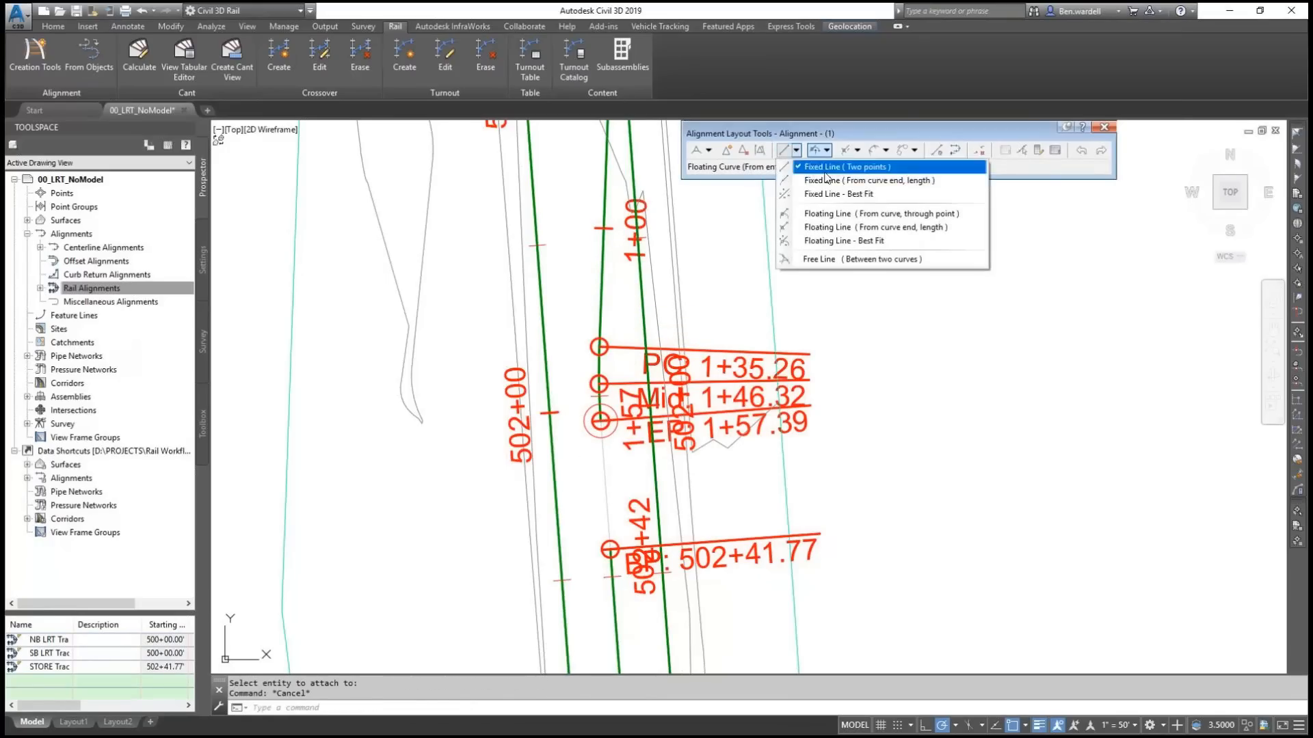
click(925, 217)
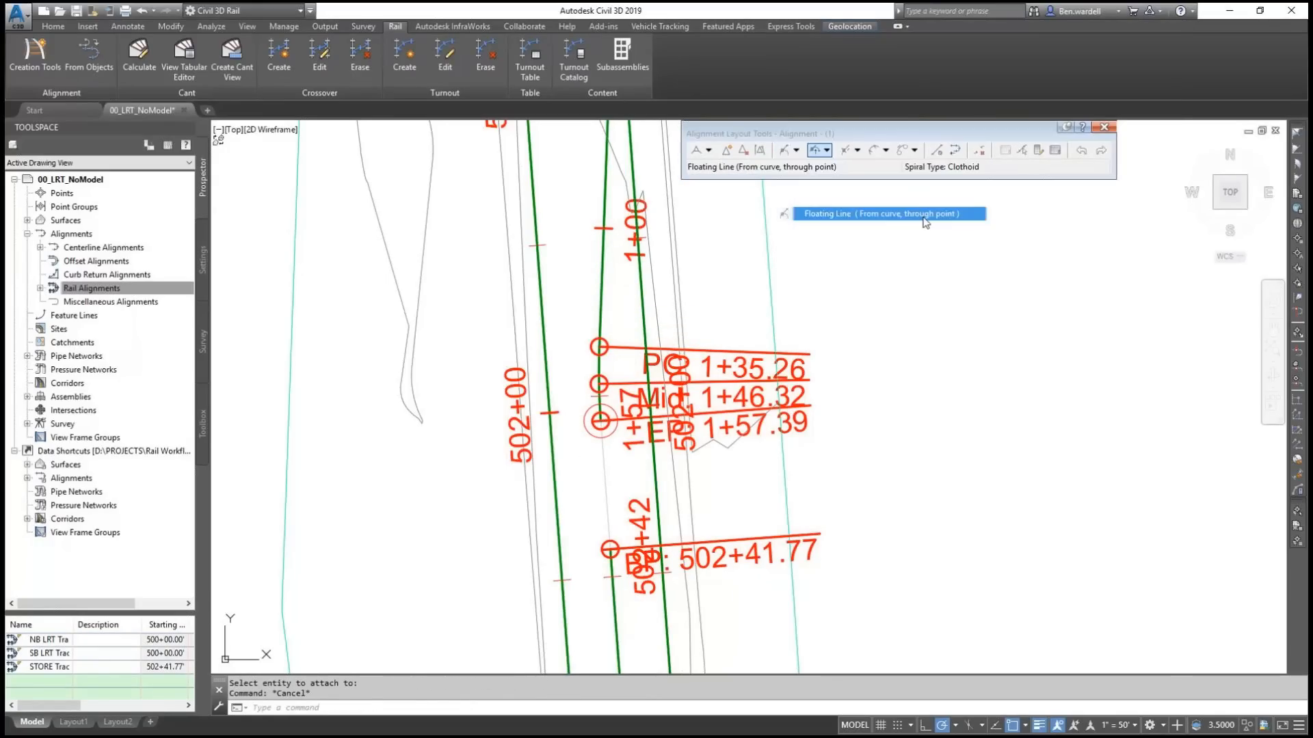
click(601, 366)
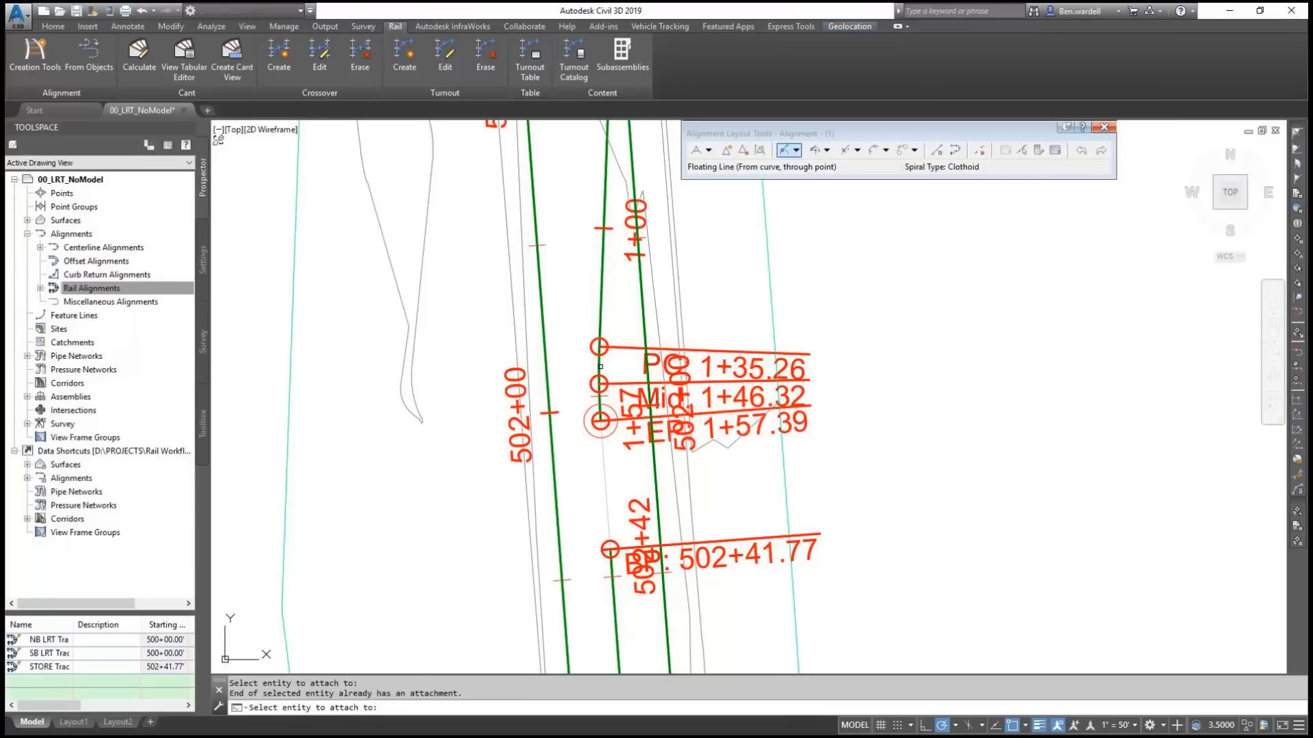
scroll(600, 428, up, 2)
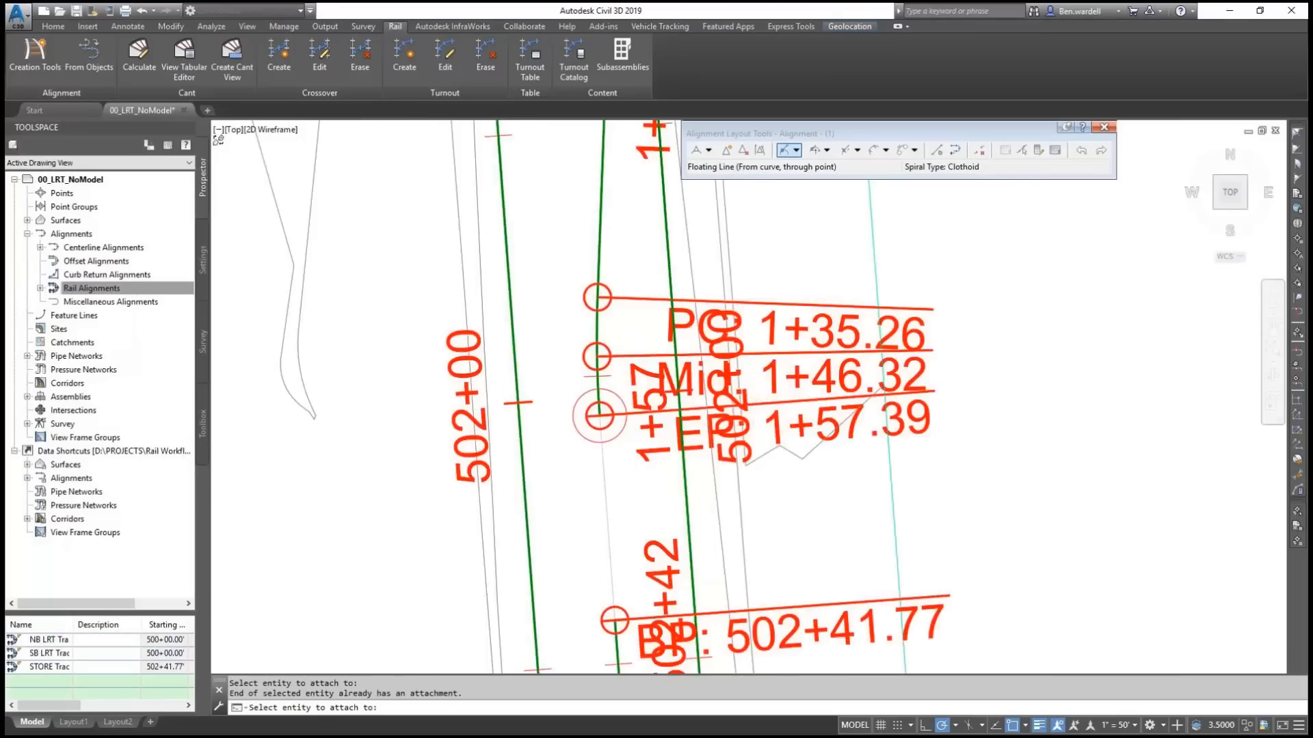
click(602, 448)
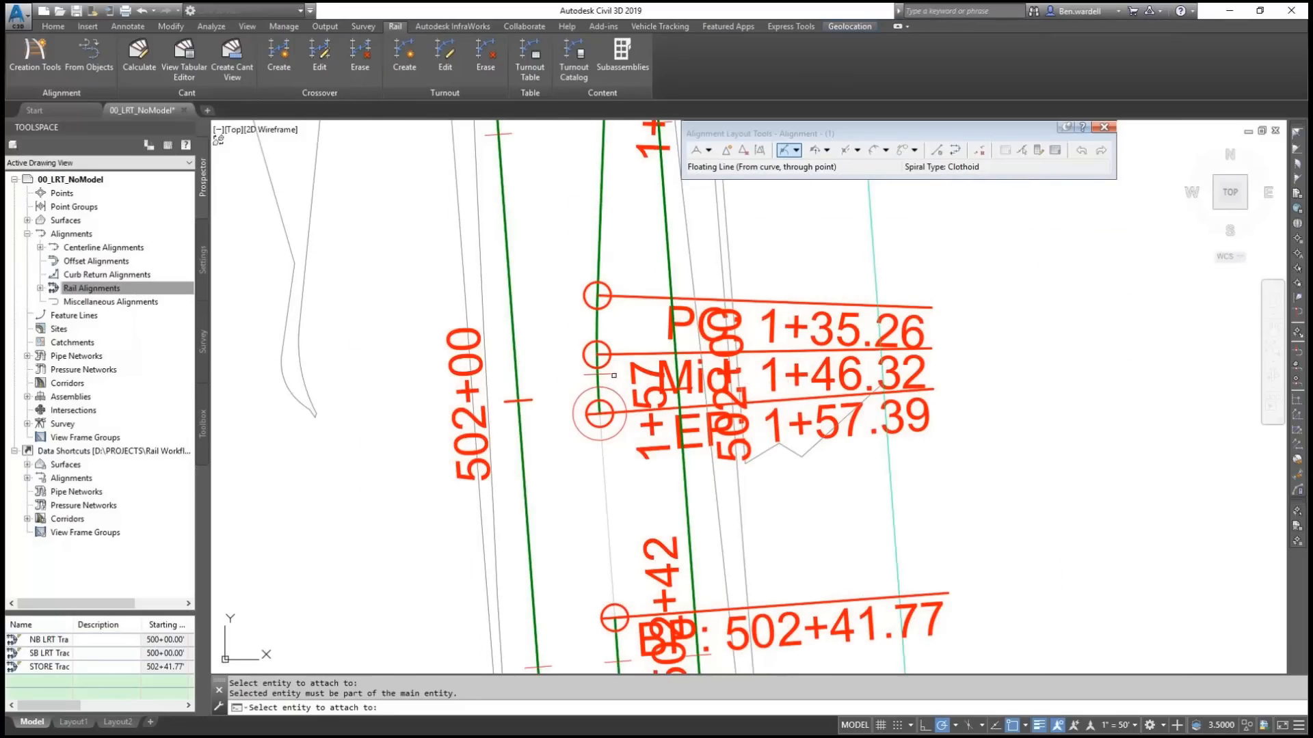
click(599, 381)
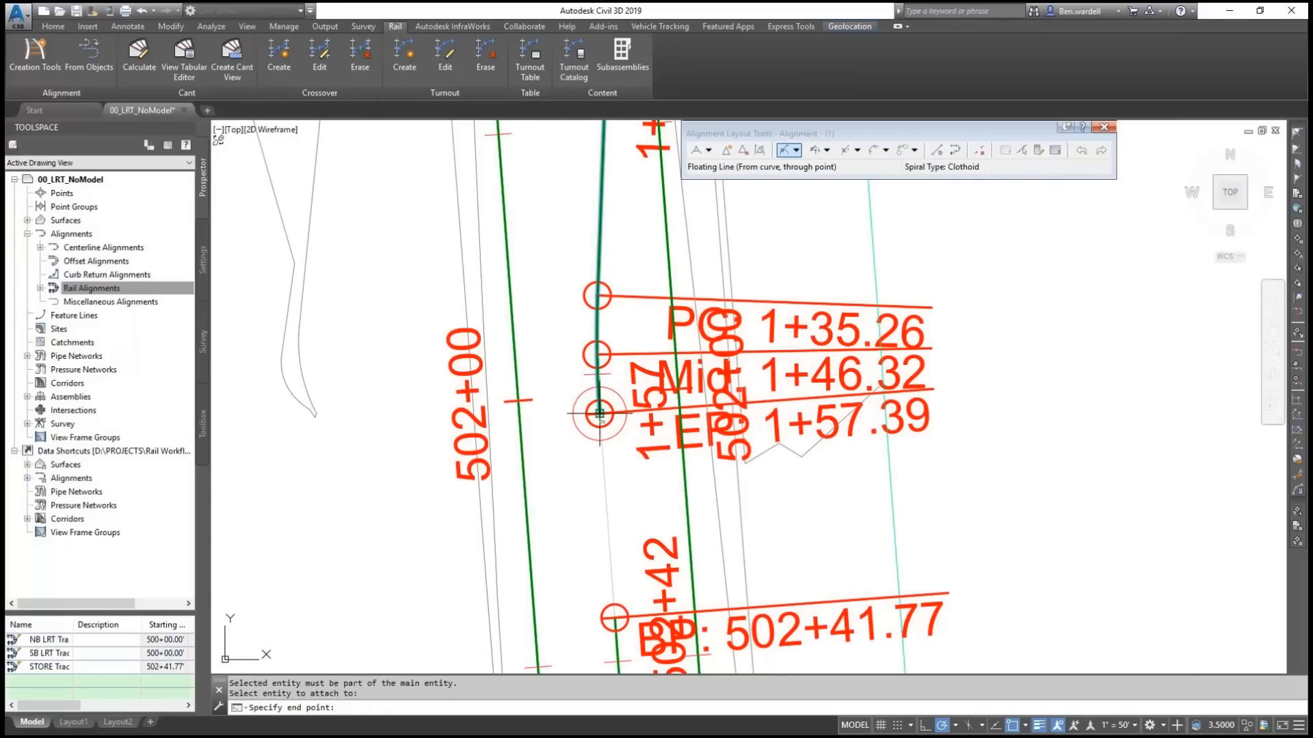
click(614, 618)
key(Escape)
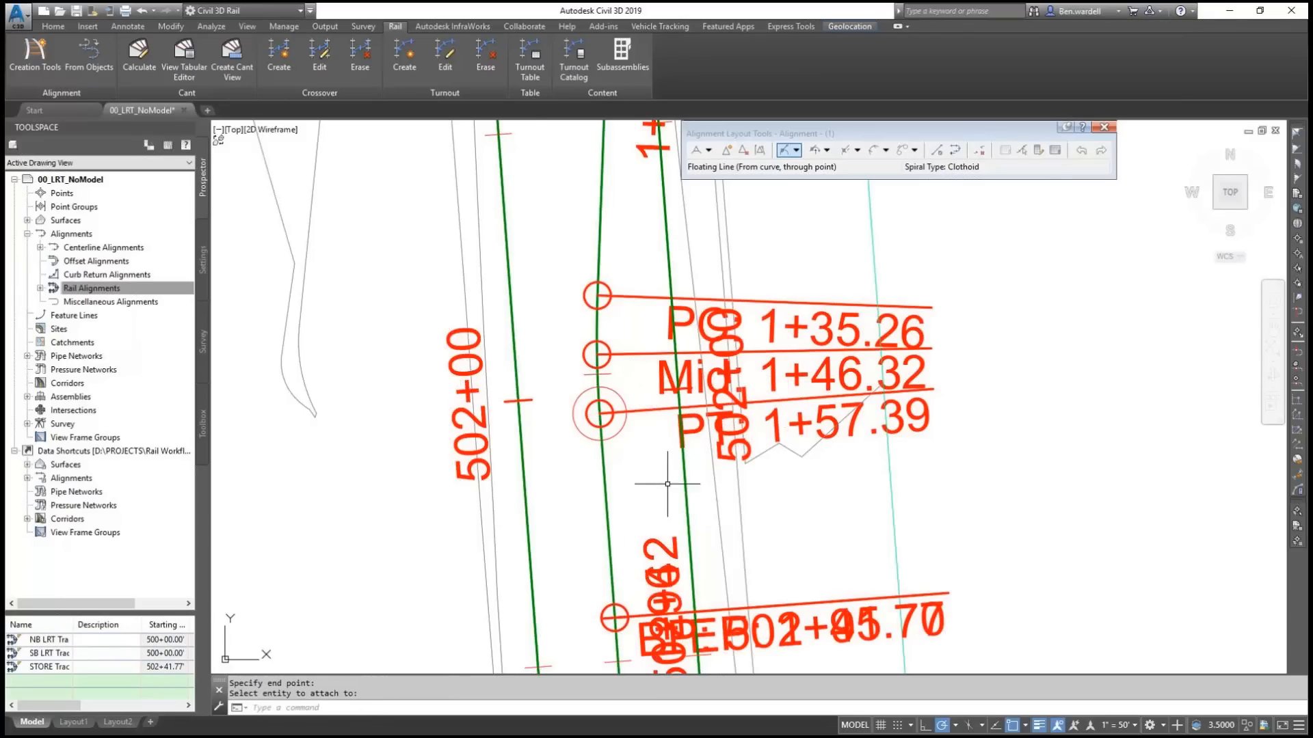
key(Escape)
Step: Move the design speed labels at the start of both LRT tracks up and outward, clear of the BP labels
scroll(670, 483, down, 2)
middle_drag(641, 385, 695, 411)
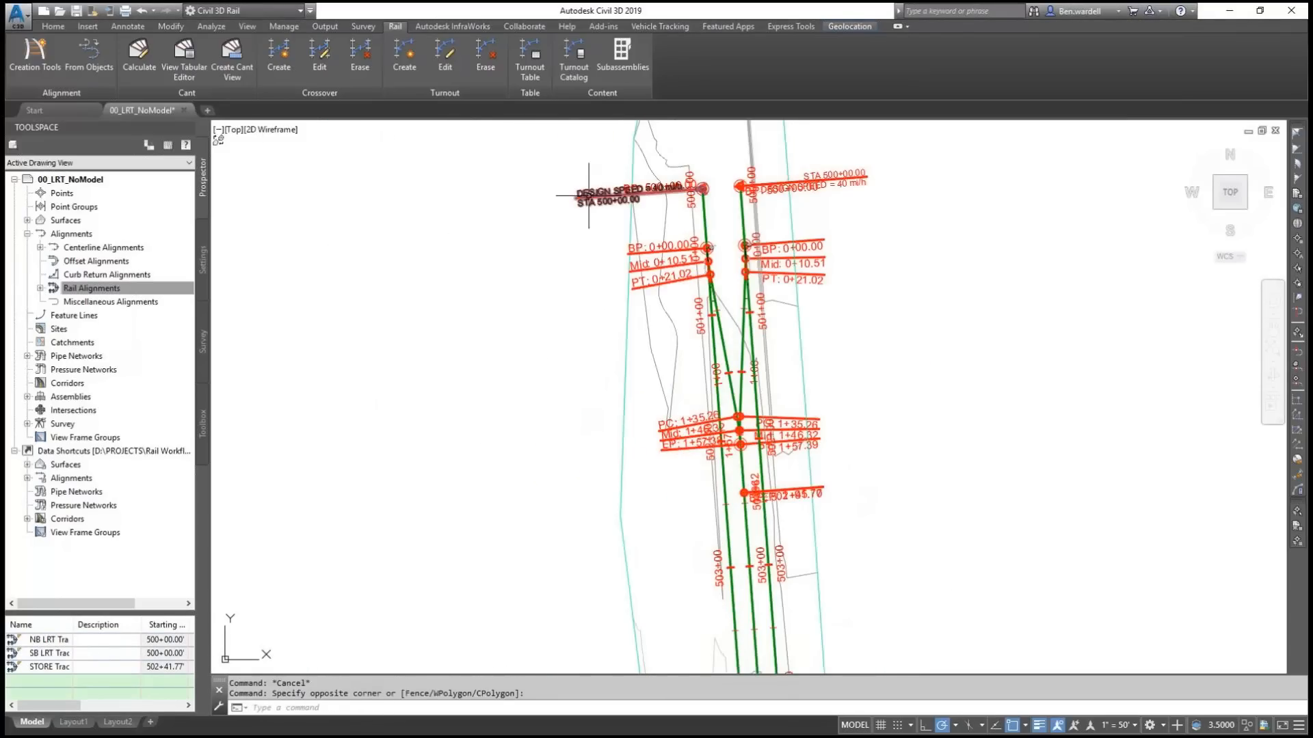
click(590, 196)
click(703, 189)
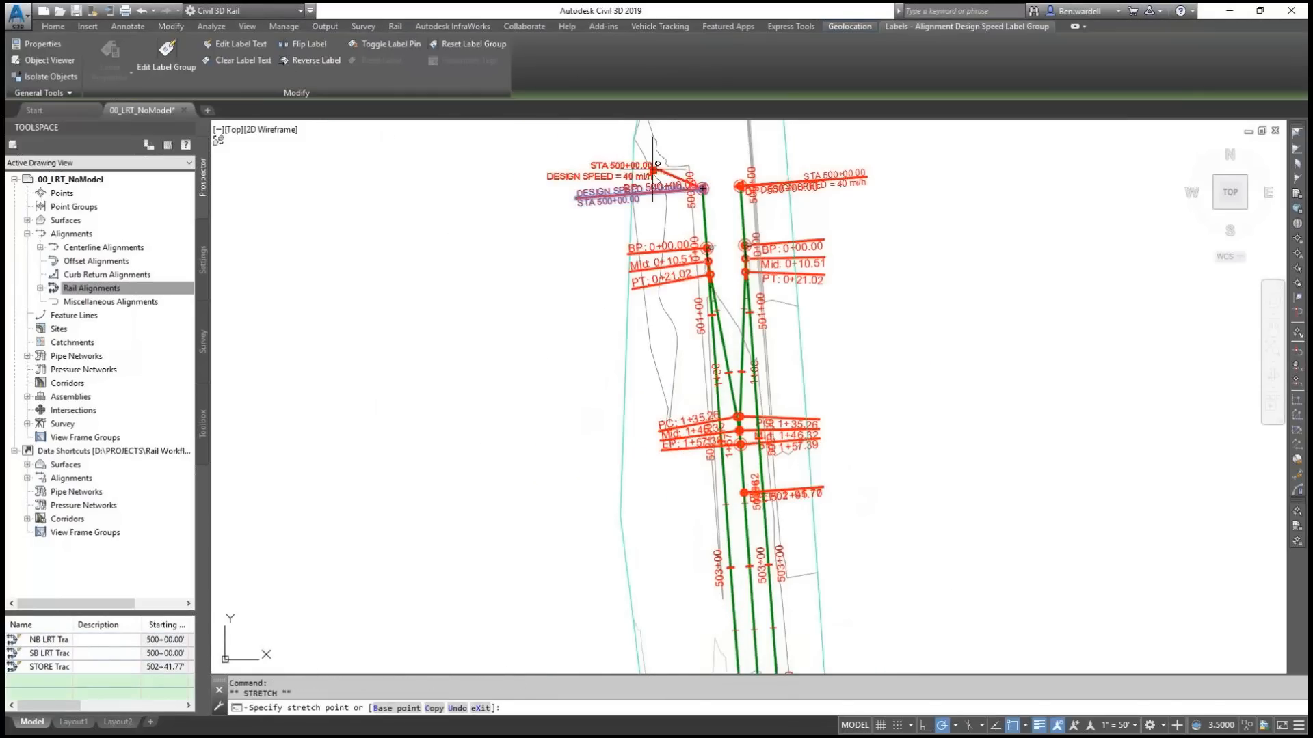
click(621, 169)
key(Escape)
click(800, 185)
key(Escape)
click(797, 187)
click(741, 185)
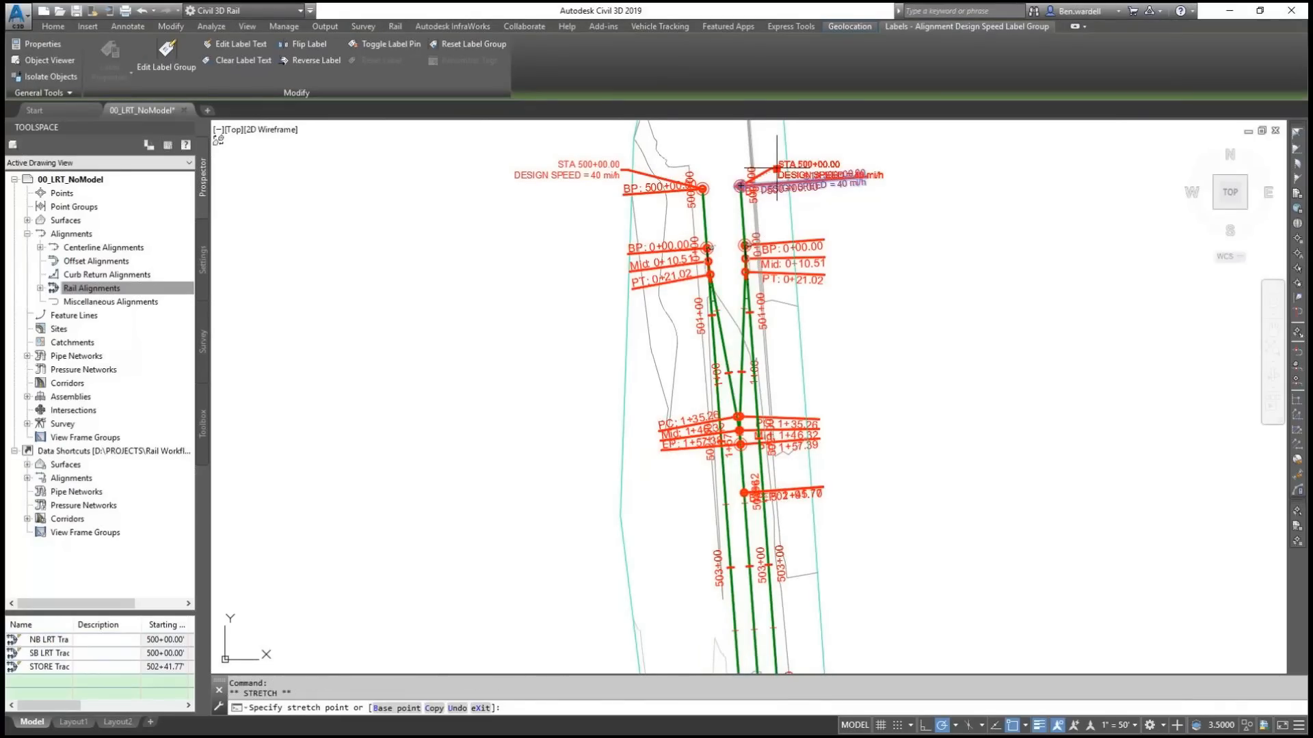
click(777, 168)
key(Escape)
Step: Move the turnout alignment's EP label up and away from the storage track's BP label
click(744, 492)
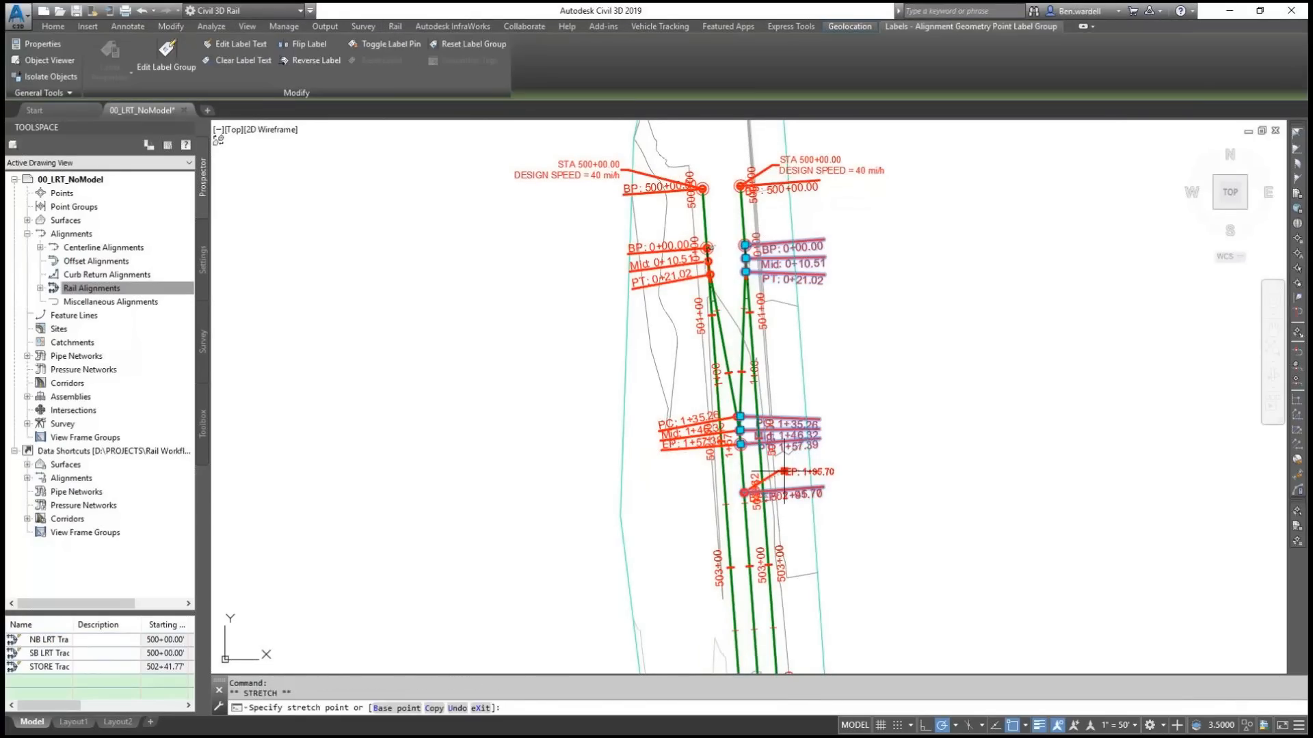
click(783, 471)
key(Escape)
Step: Set the type of the turnout alignment Alignment - (1) to Rail in its alignment properties and apply the change
scroll(861, 479, up, 1)
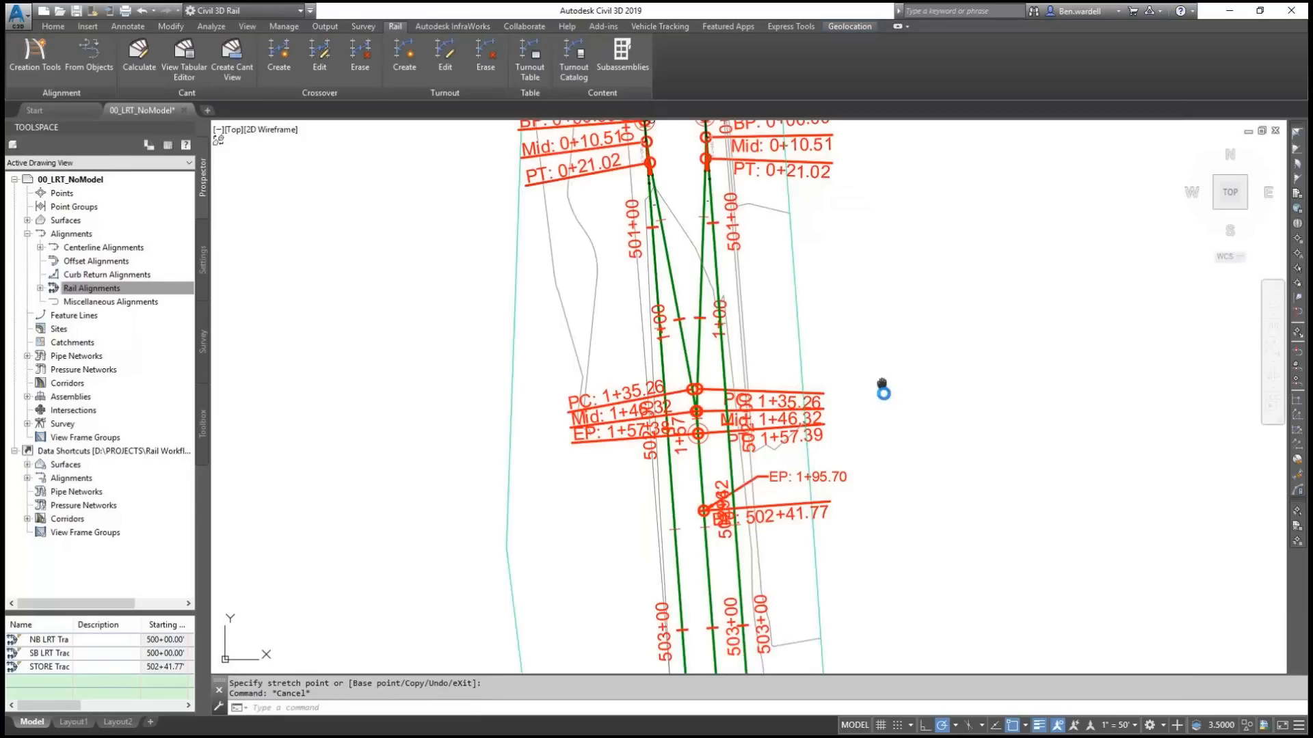
scroll(882, 401, up, 1)
click(703, 397)
right_click(703, 397)
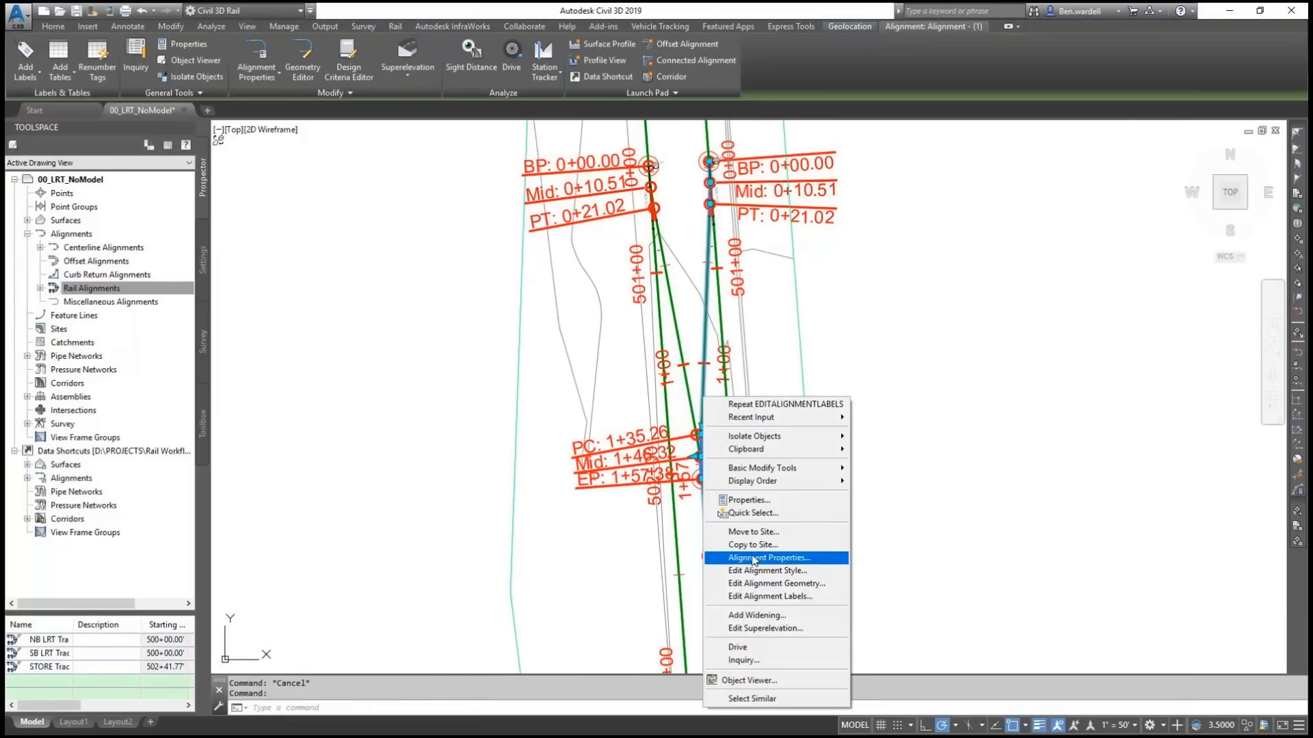
click(754, 558)
click(592, 345)
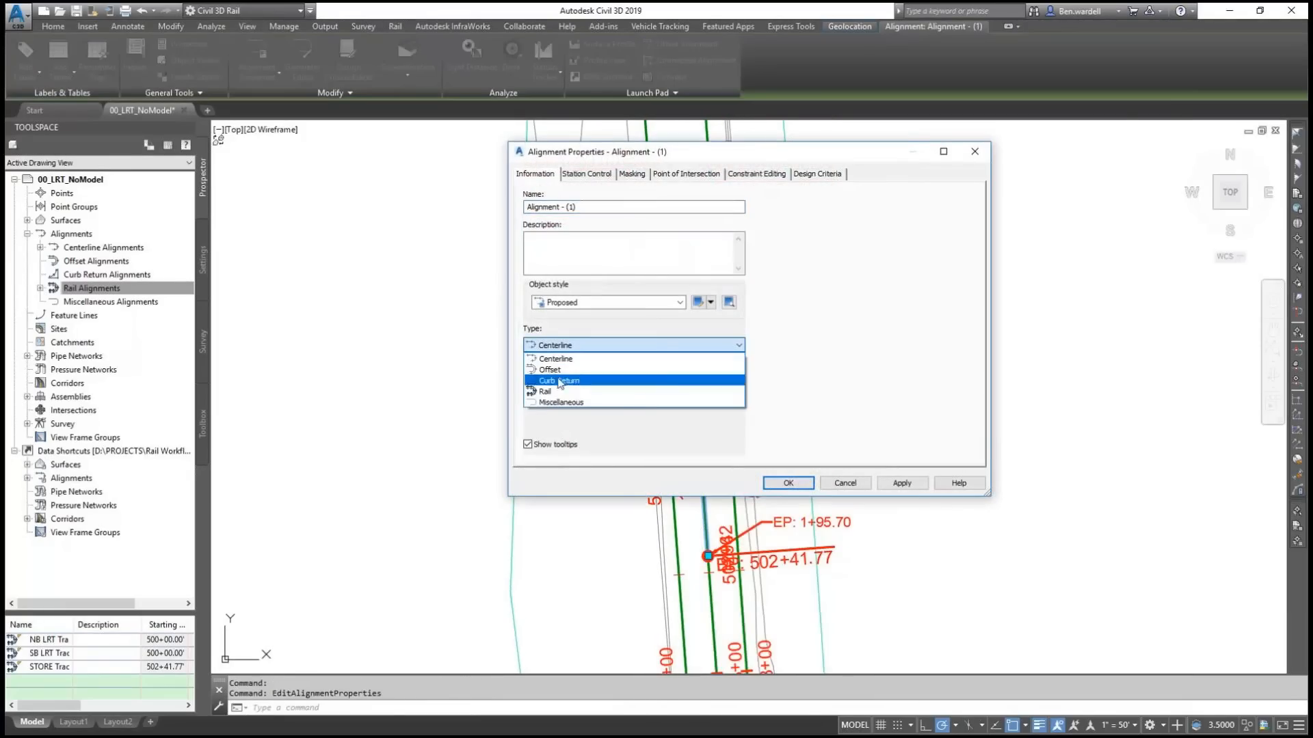
click(553, 392)
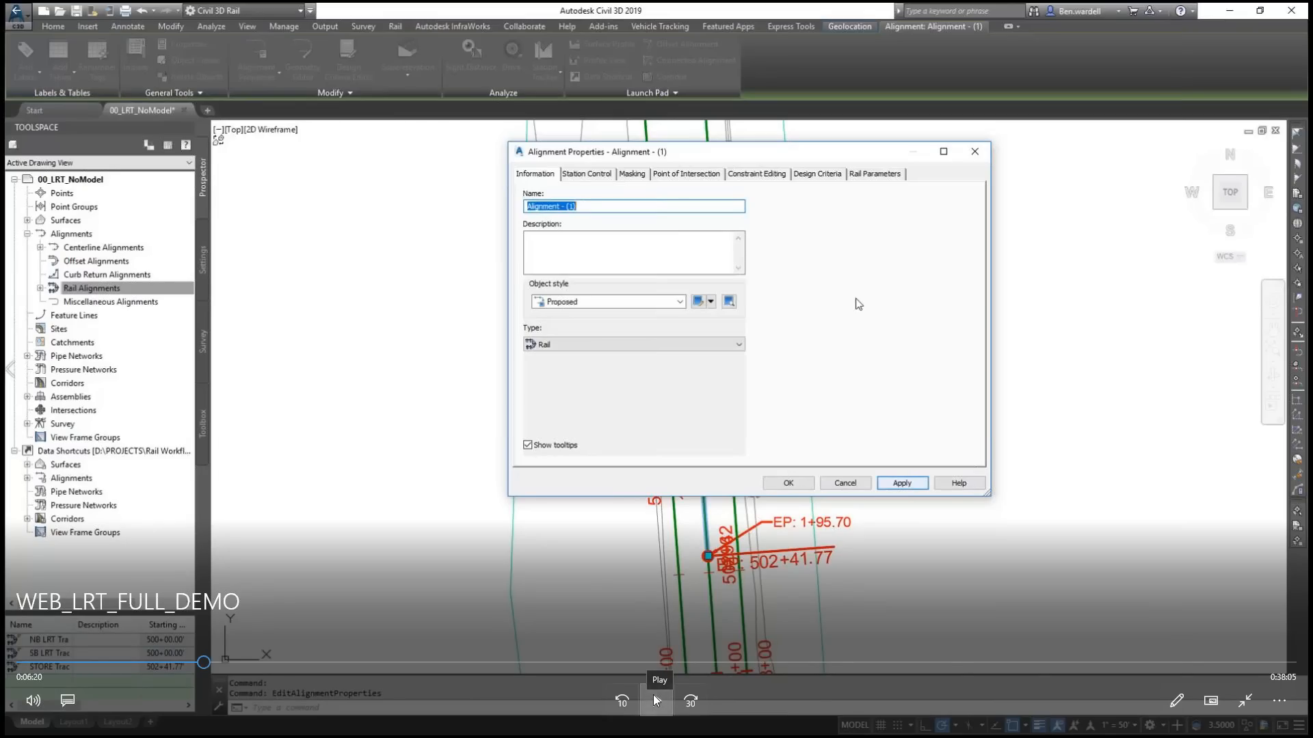
click(656, 701)
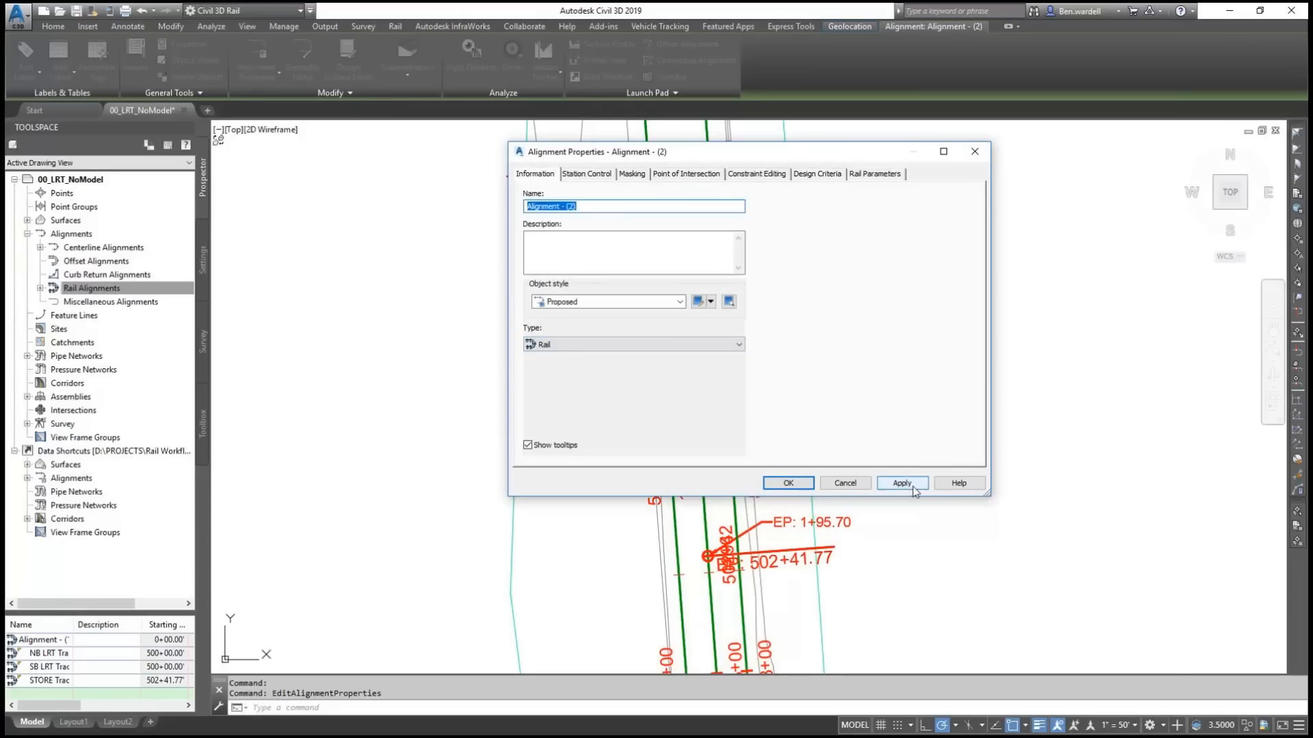
Step: Add a design speed of 20 to Alignment - (2) in its design criteria and apply the properties
click(817, 173)
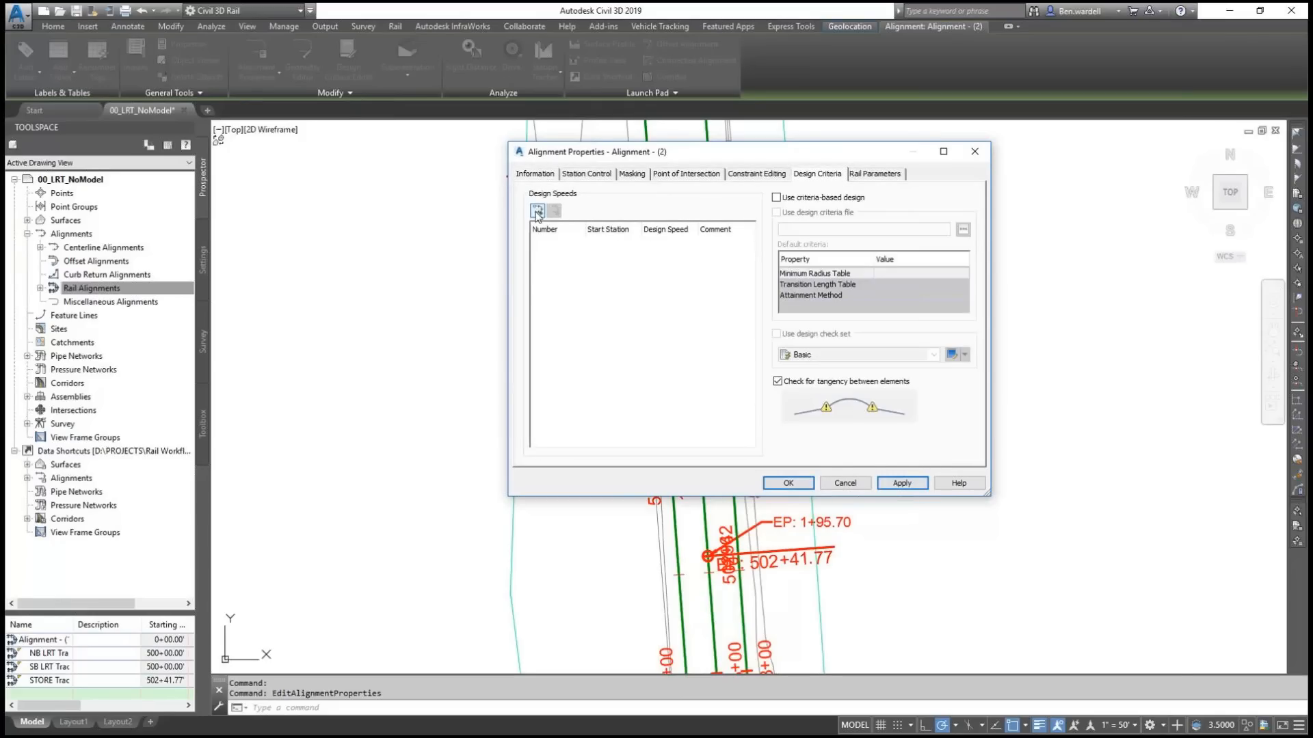
click(650, 244)
text(20)
click(901, 483)
click(789, 482)
key(Escape)
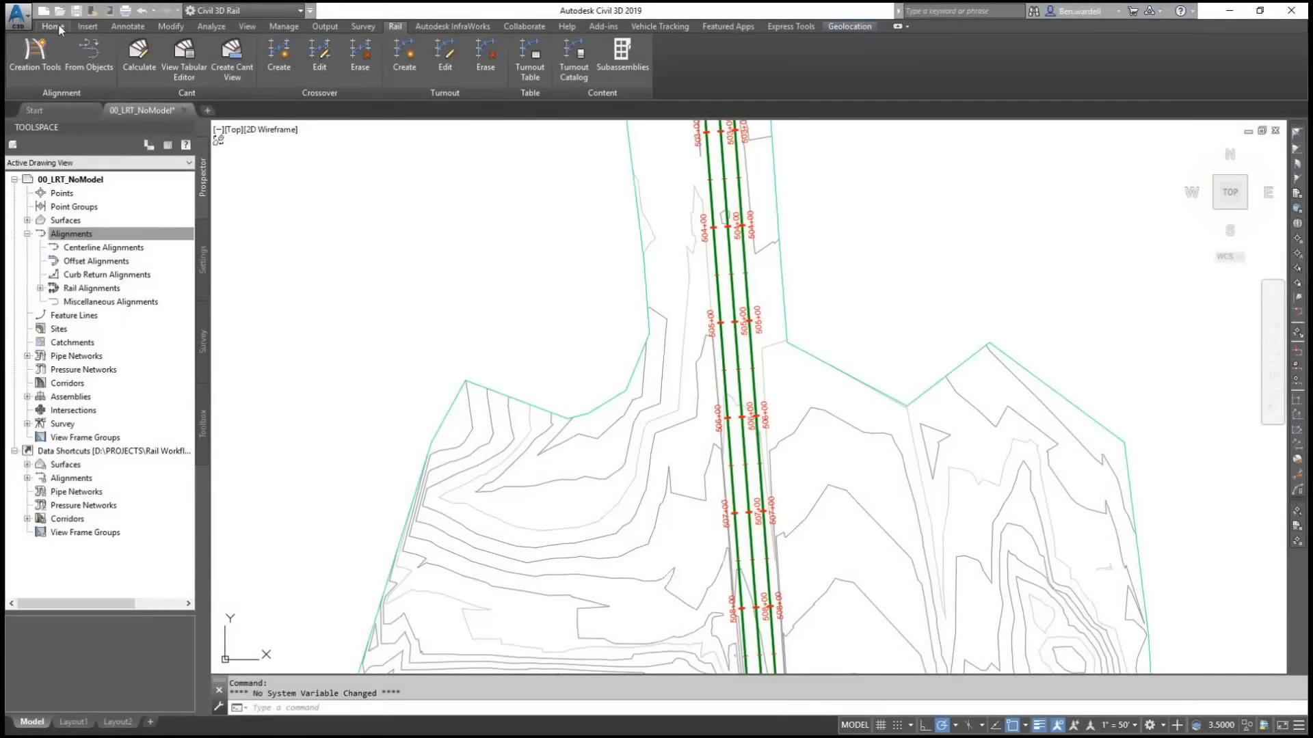
Step: Create a surface profile of LRT Ex TOPO along the full length of the STORE Track alignment
click(58, 25)
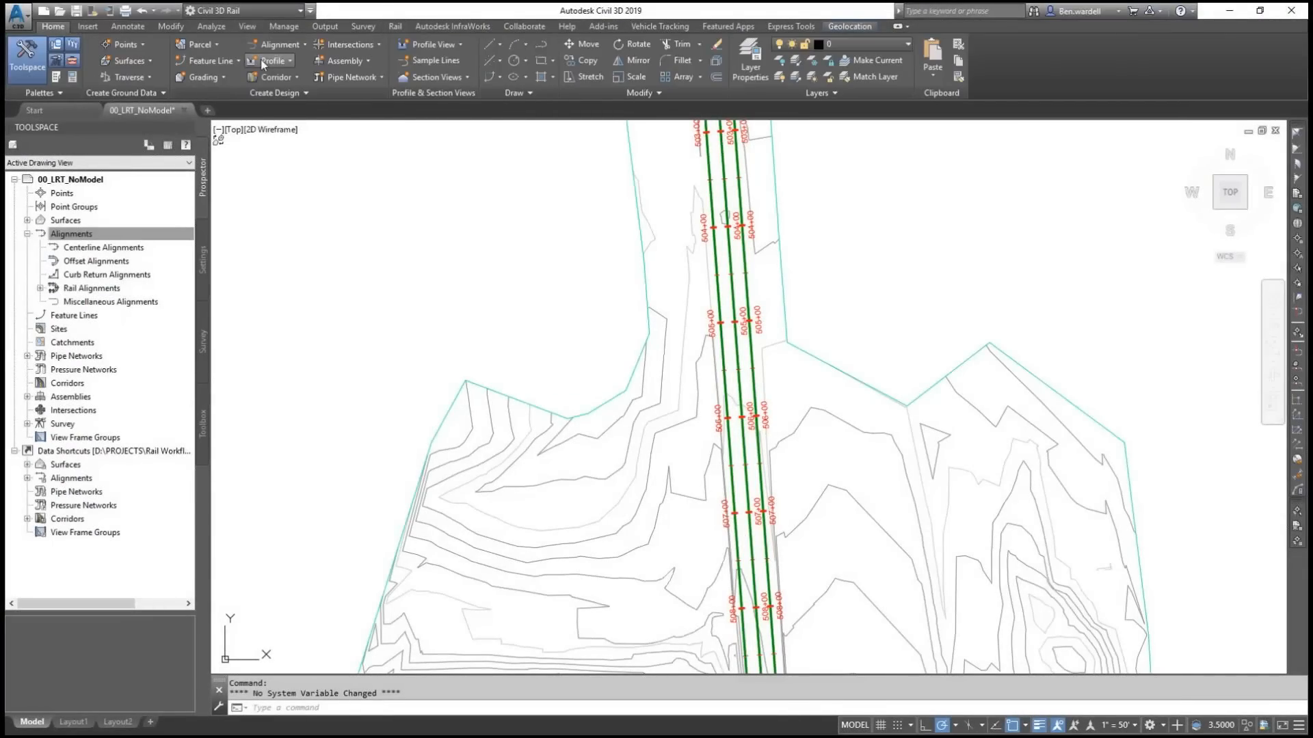
click(285, 60)
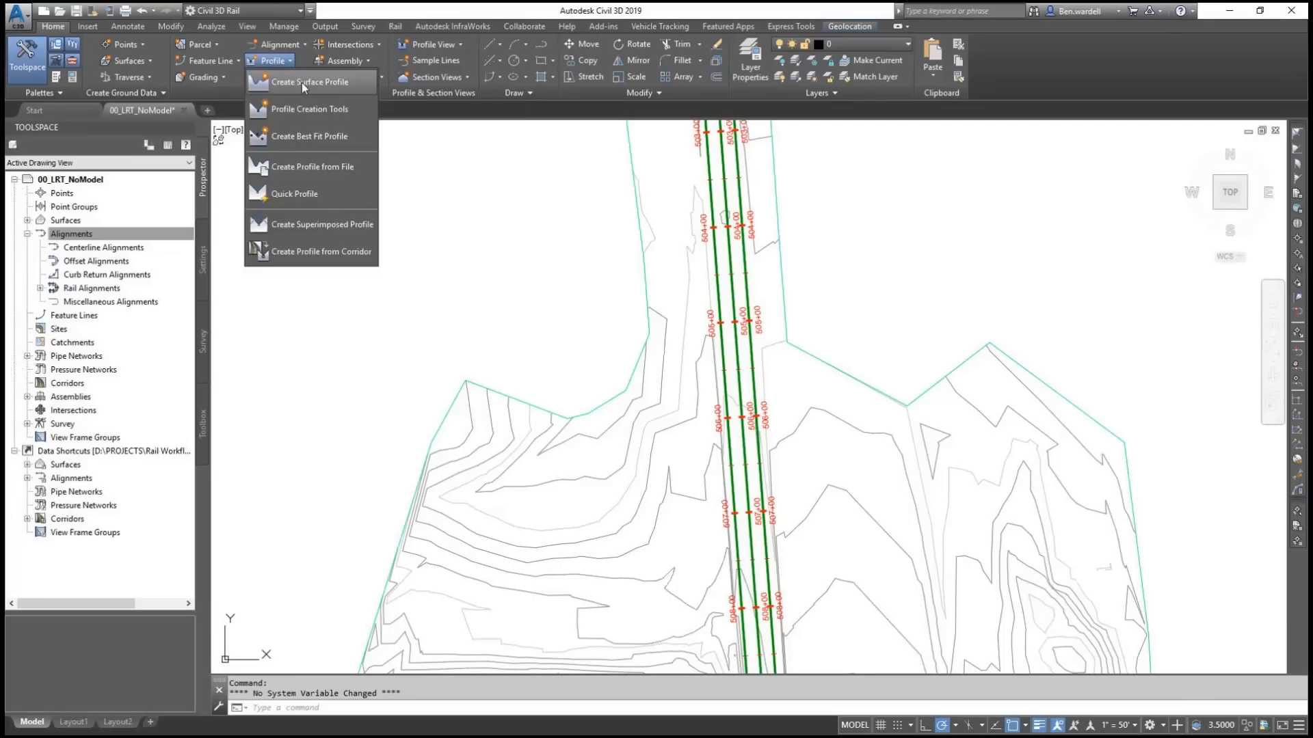
click(302, 83)
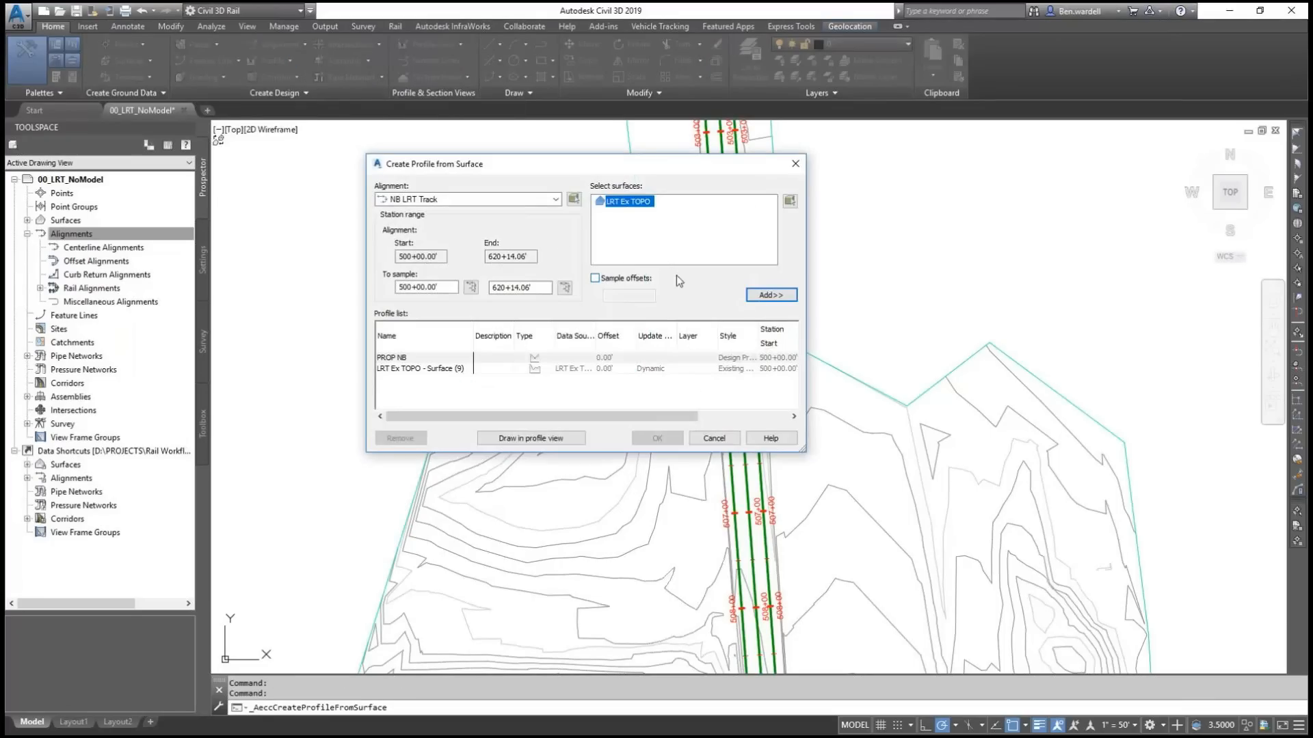
click(555, 199)
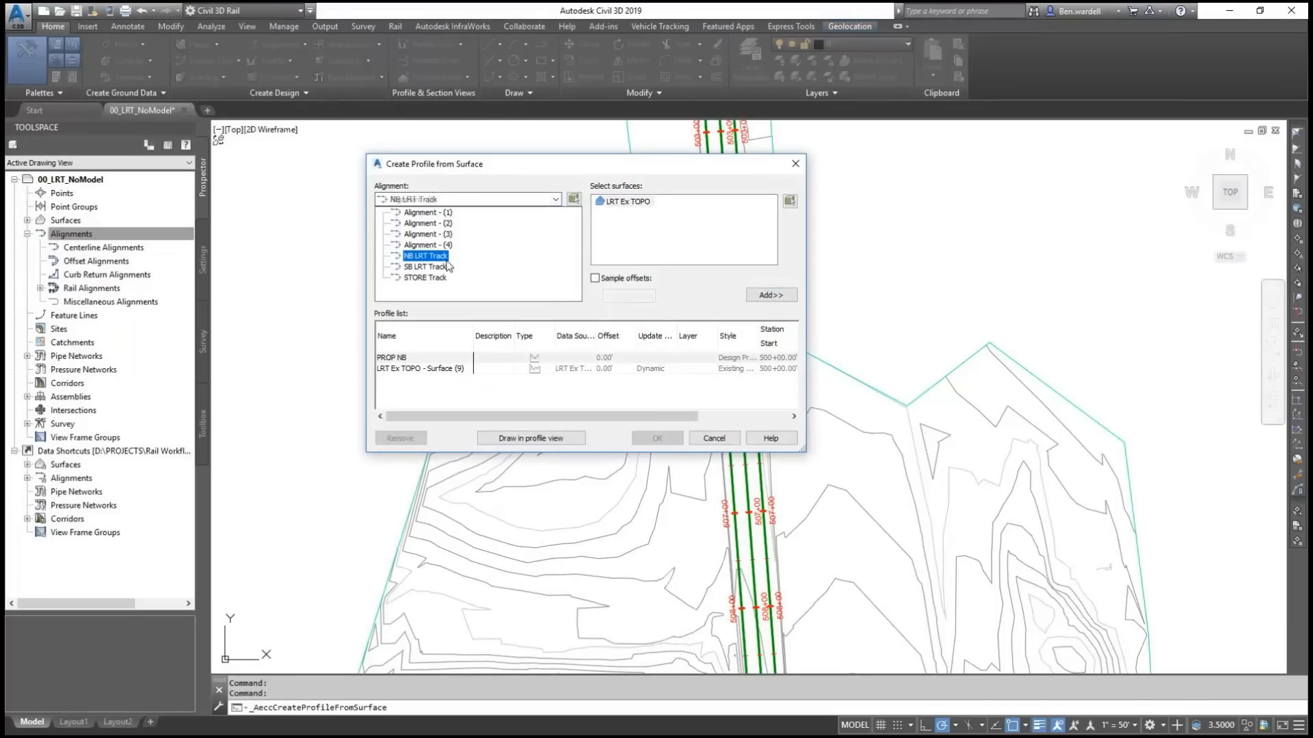
click(424, 277)
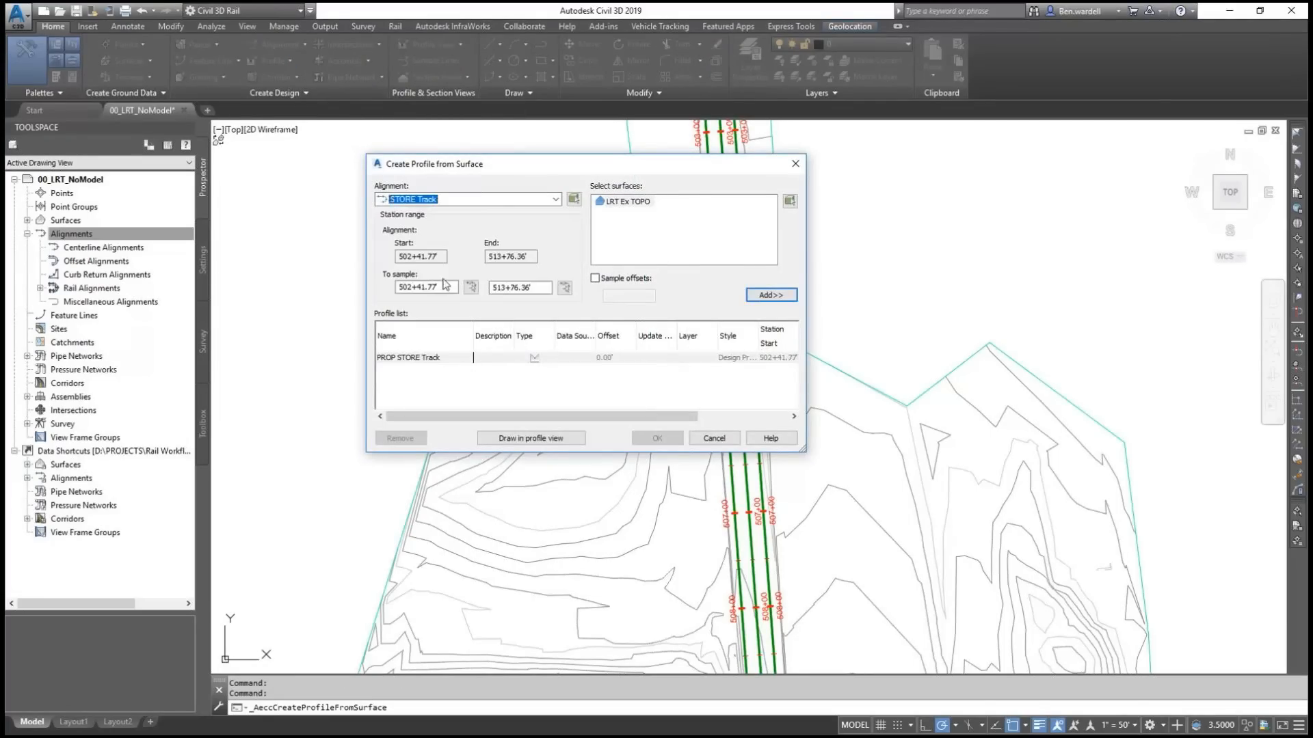
click(773, 295)
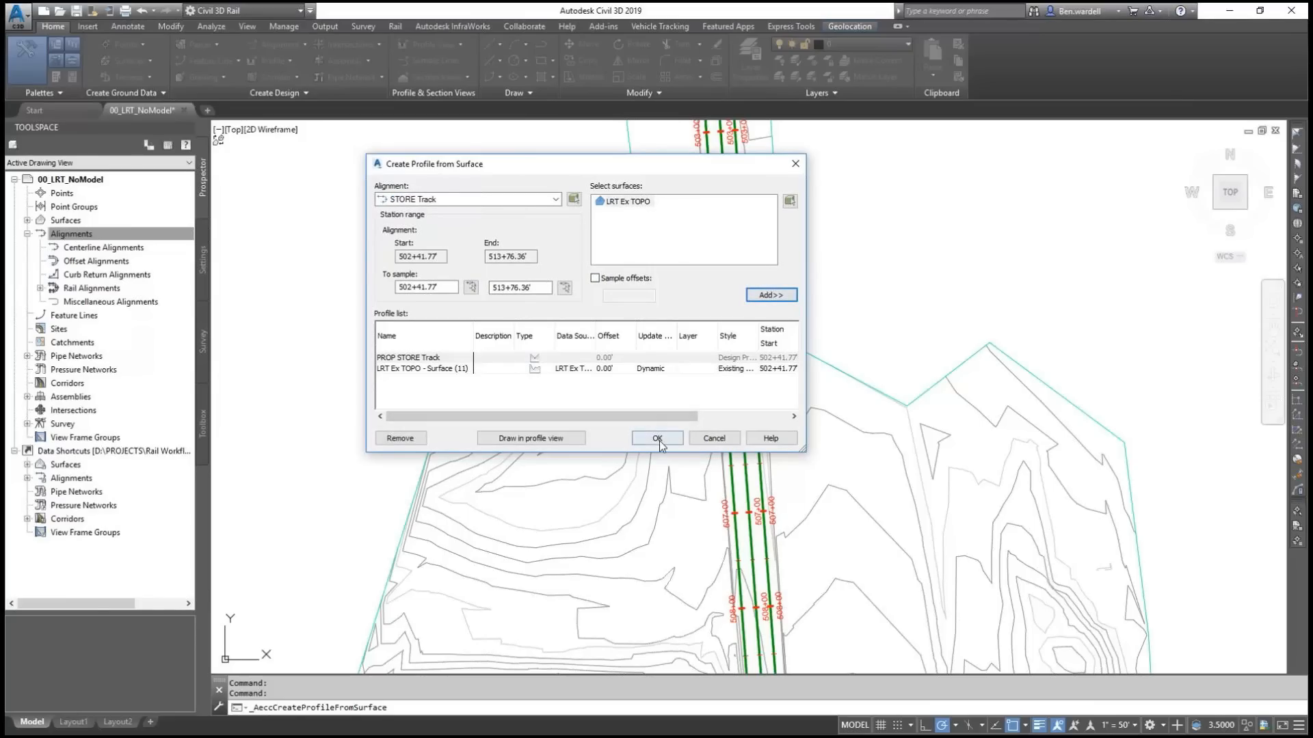
click(657, 439)
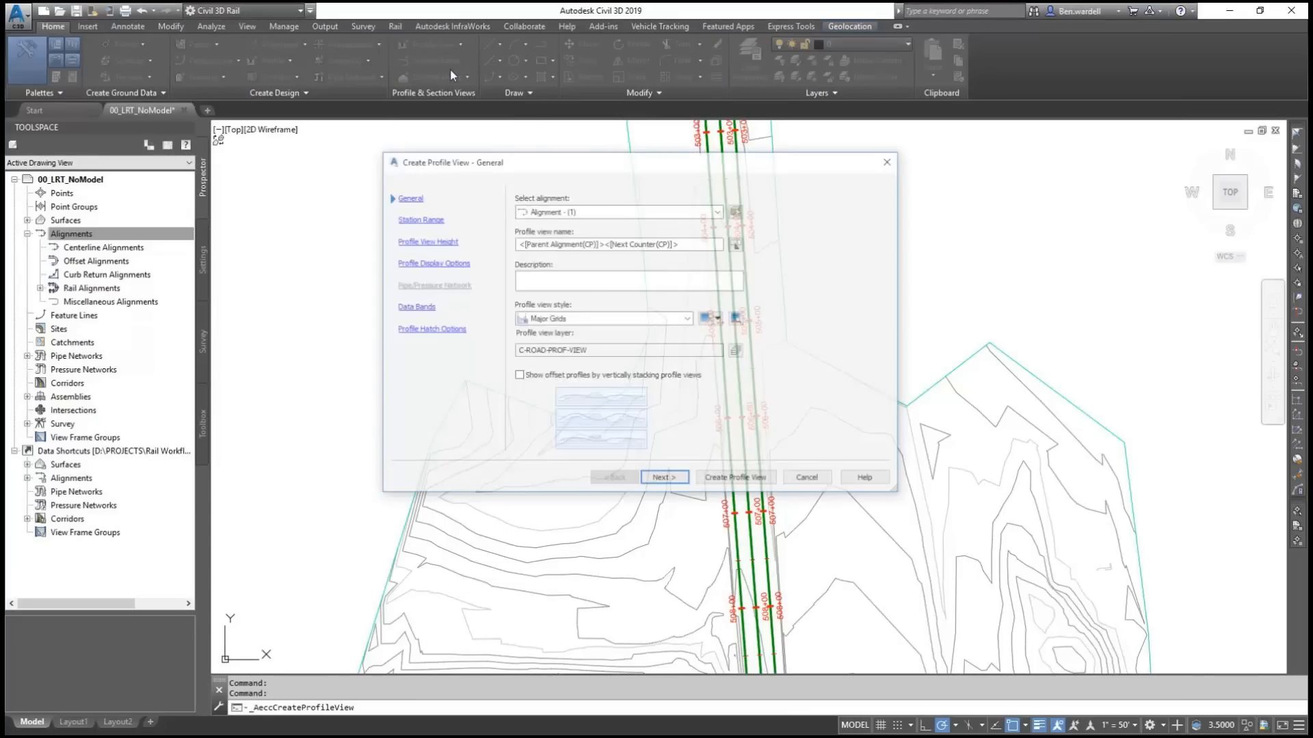
Step: Create a STORE Track profile view with the Major Grids style and automatic height, placing it above the long main-track profile views
click(557, 211)
click(575, 290)
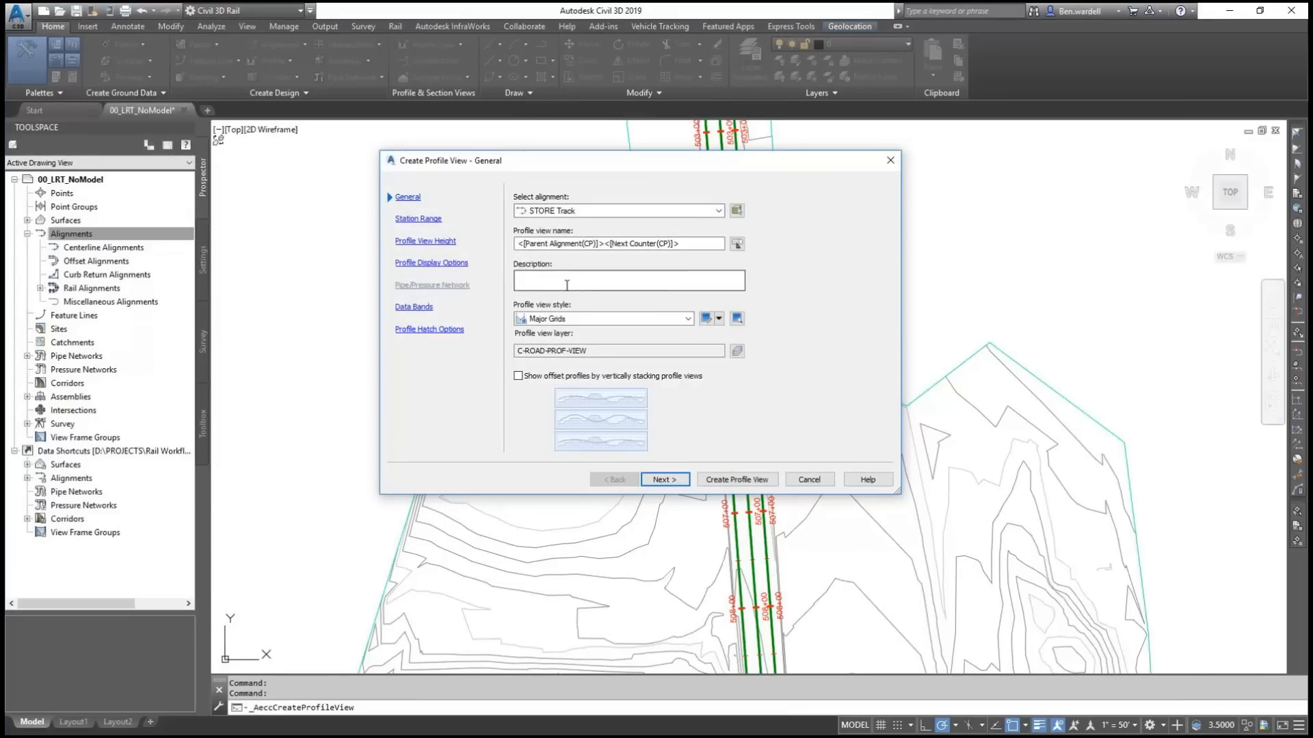
click(663, 480)
click(663, 480)
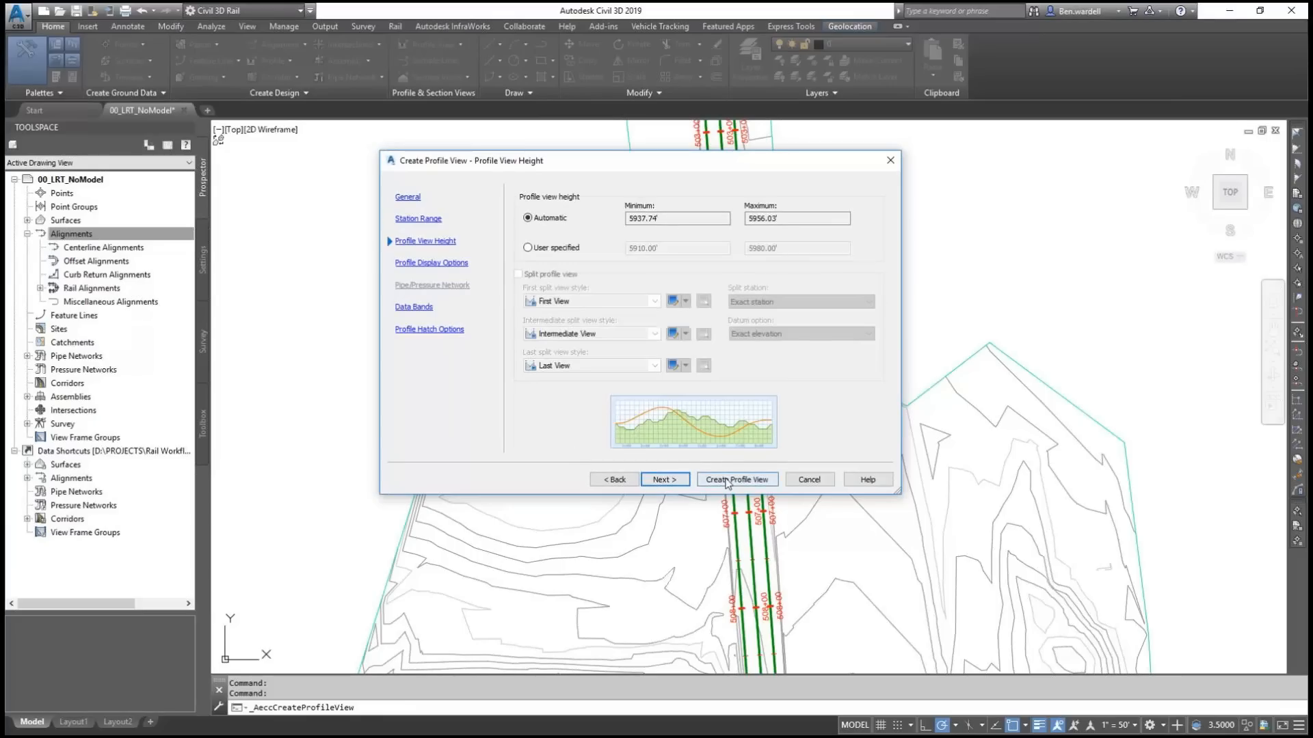
click(713, 484)
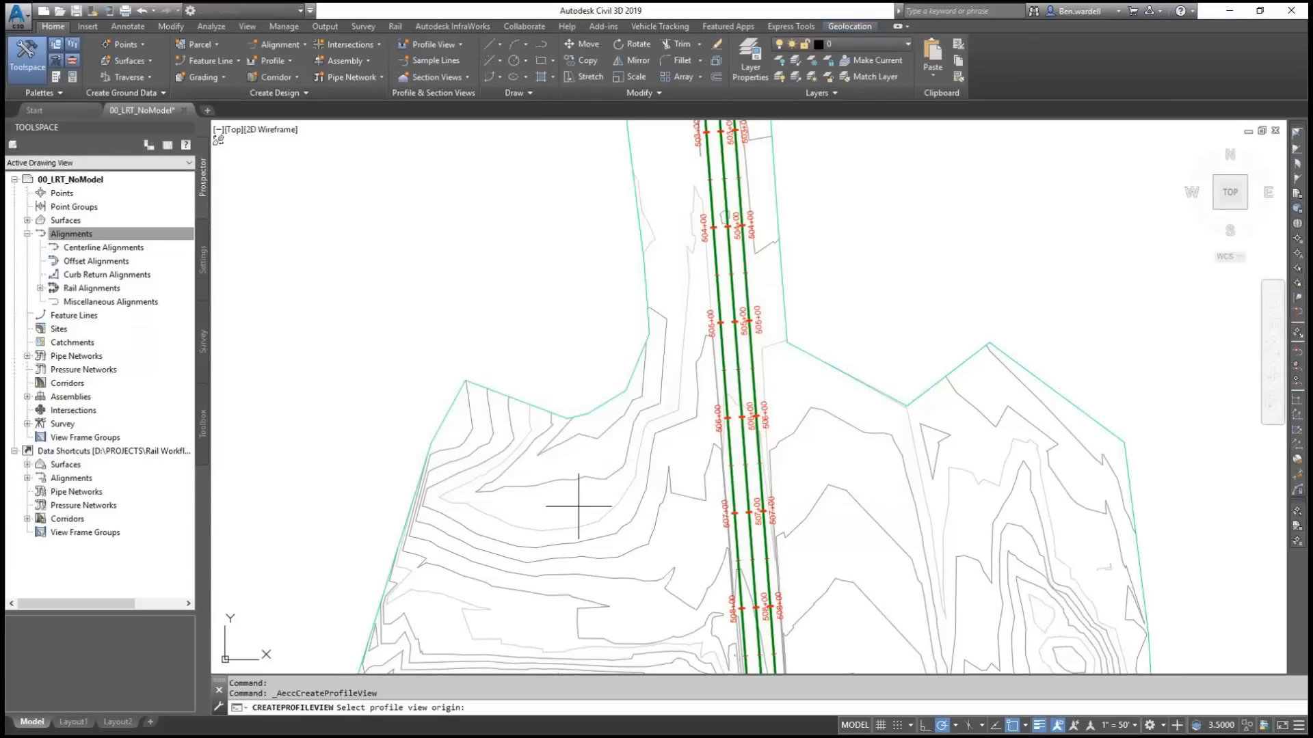
scroll(579, 506, down, 7)
middle_drag(885, 308, 694, 457)
scroll(719, 390, up, 2)
scroll(691, 346, up, 2)
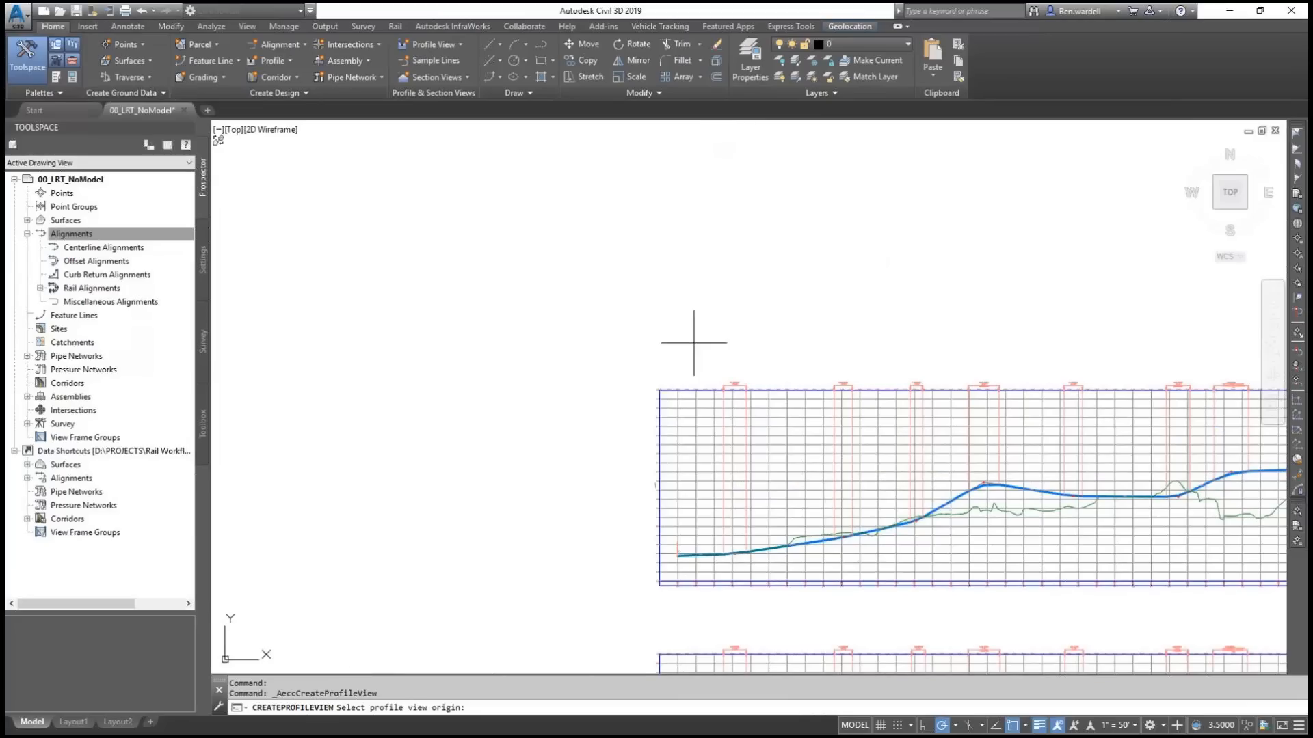
click(657, 293)
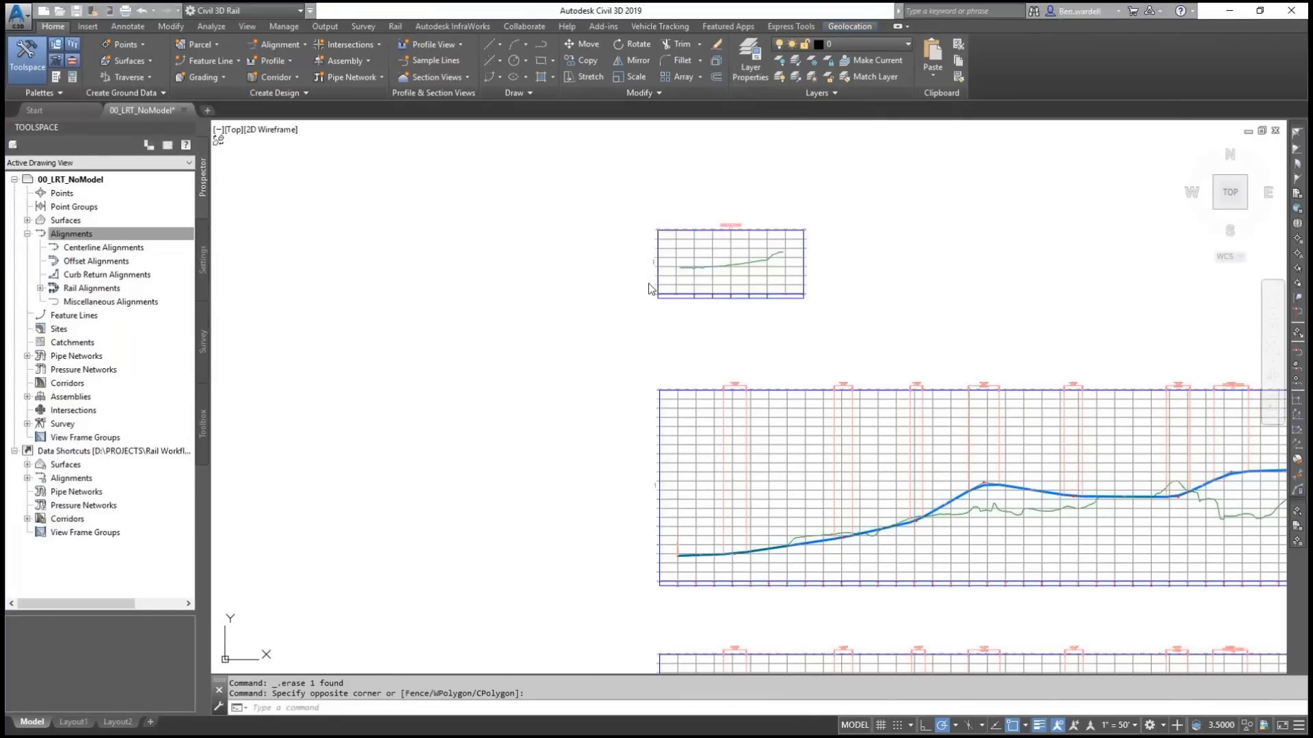
Step: Superimpose the design profile from the lower of the two main-track profile views onto the STORE Track view, accepting 0.1000 horizontal and 0.0100 vertical accuracy
scroll(742, 266, up, 6)
middle_drag(655, 239, 668, 415)
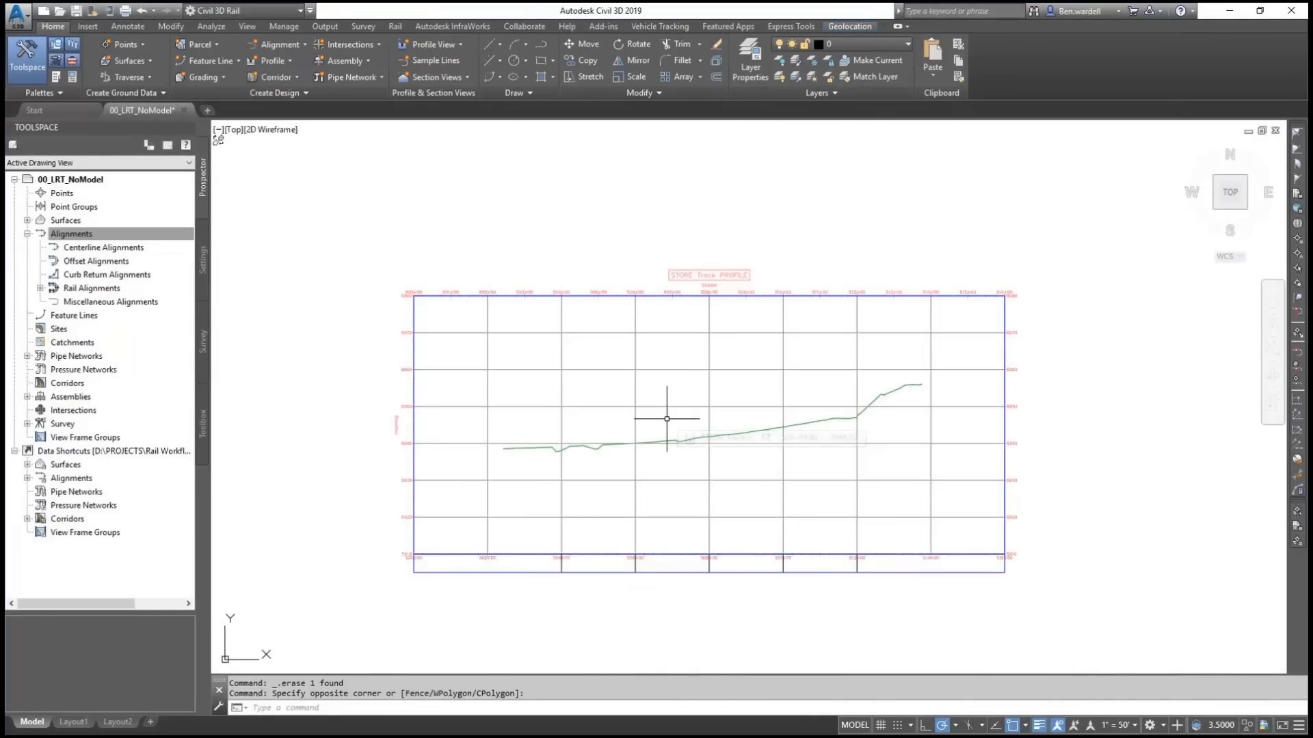
click(272, 60)
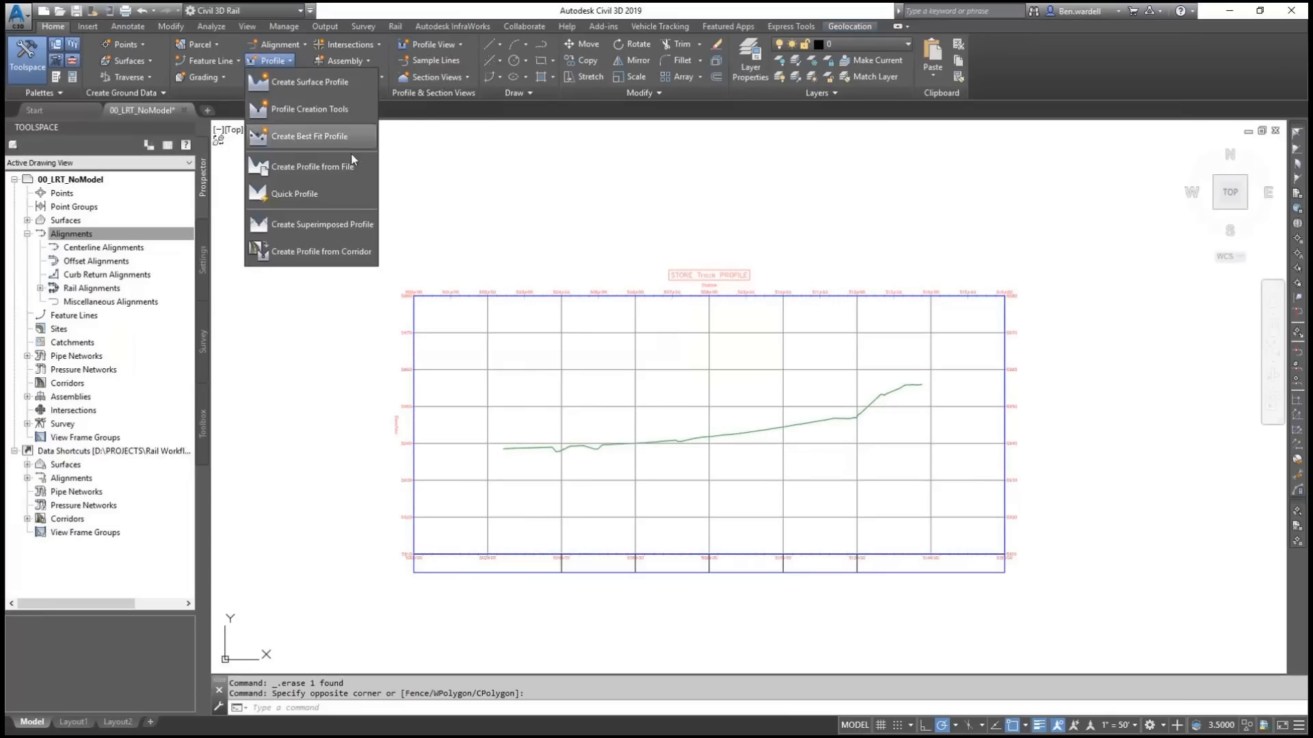
click(362, 229)
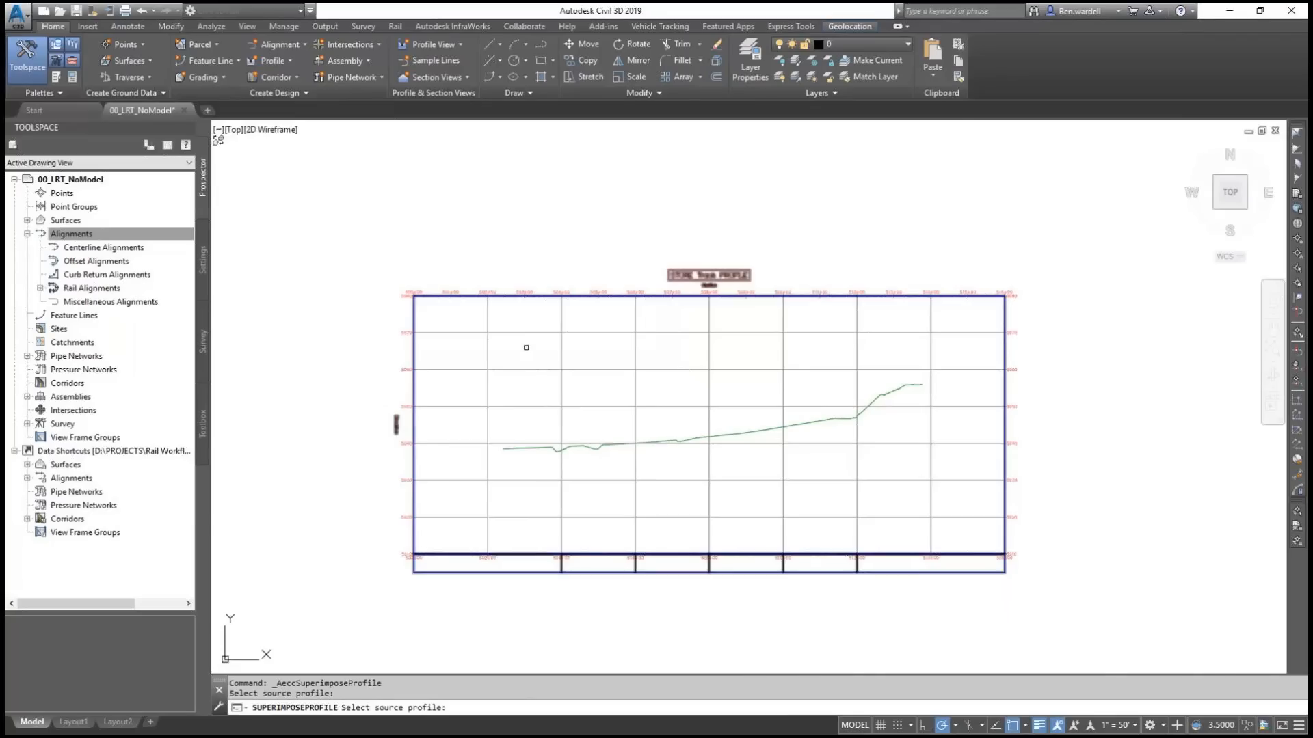
scroll(564, 465, down, 10)
scroll(666, 666, up, 9)
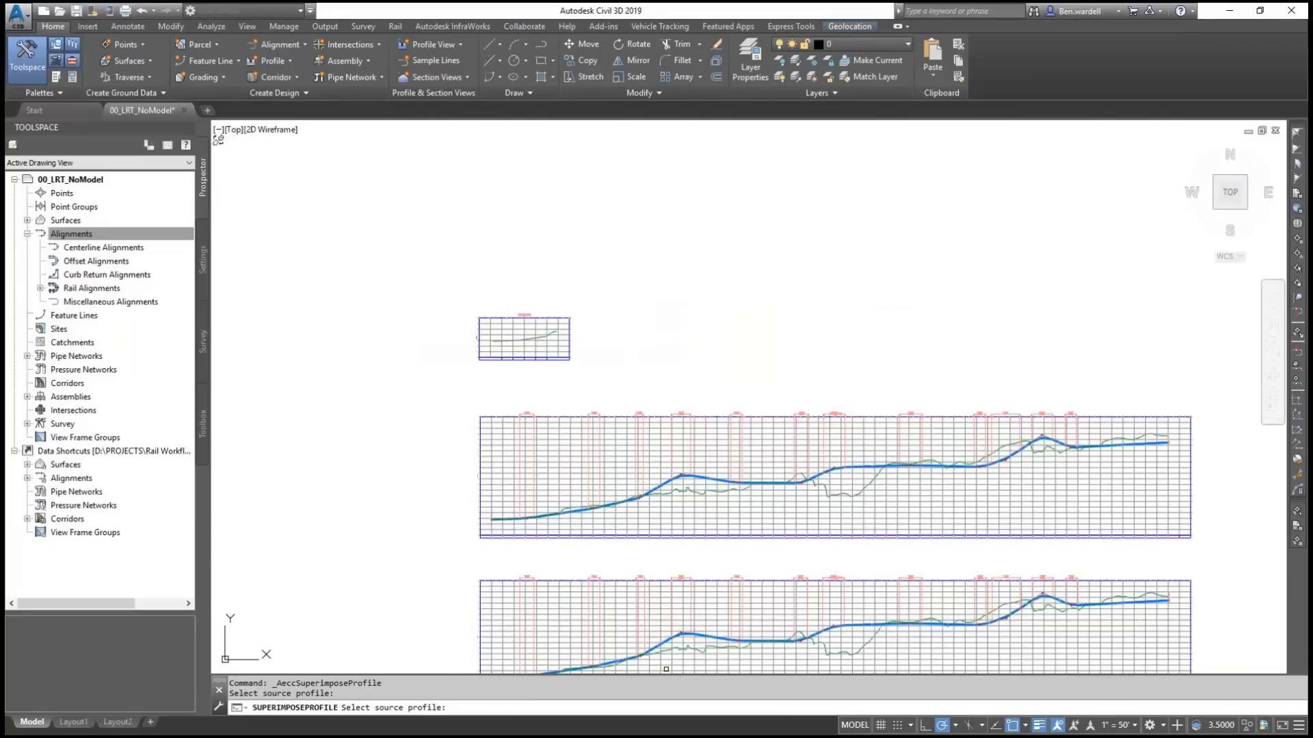
click(629, 578)
scroll(602, 507, down, 8)
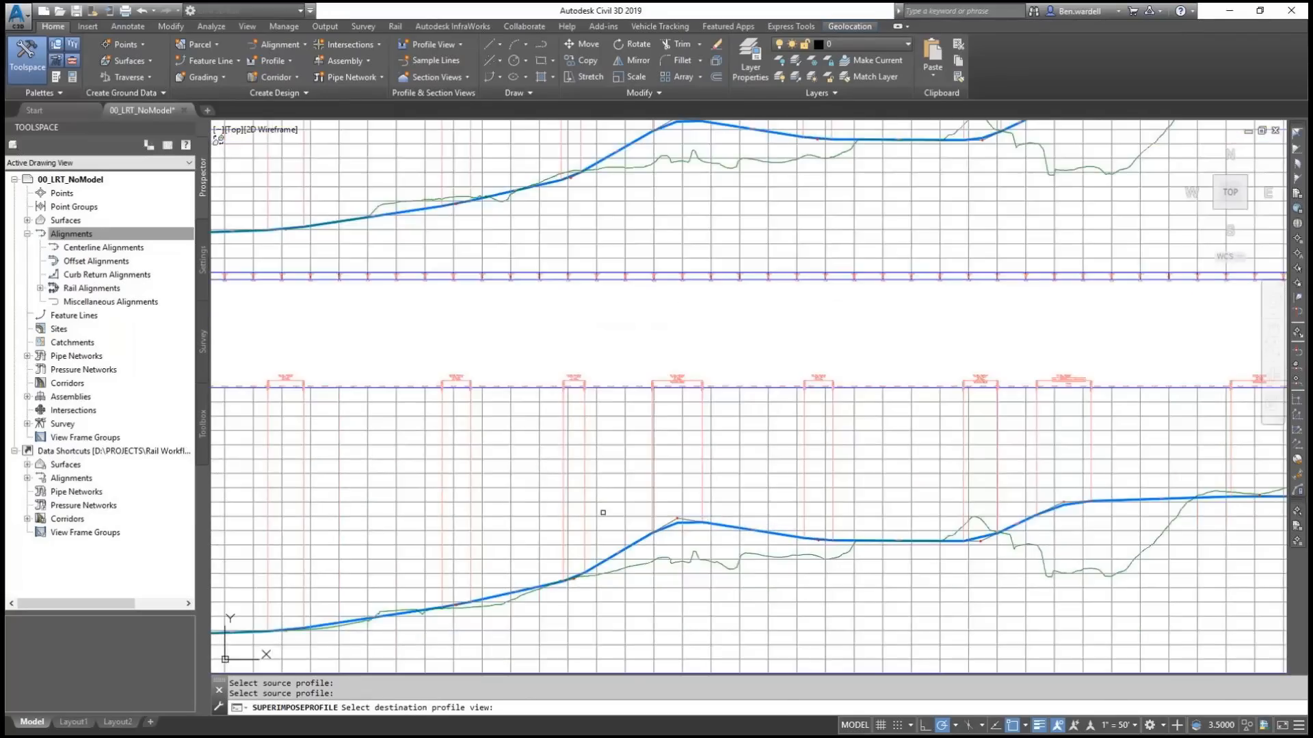
scroll(501, 311, up, 8)
click(429, 304)
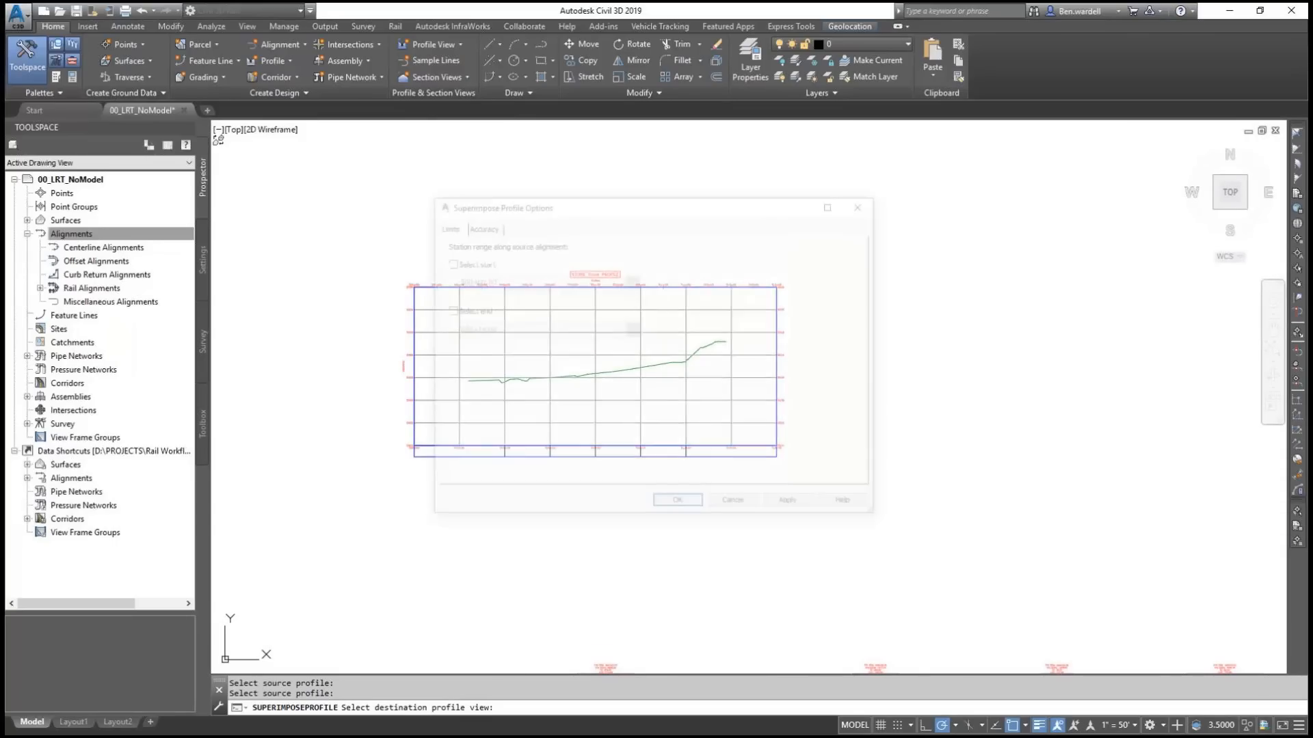
click(478, 225)
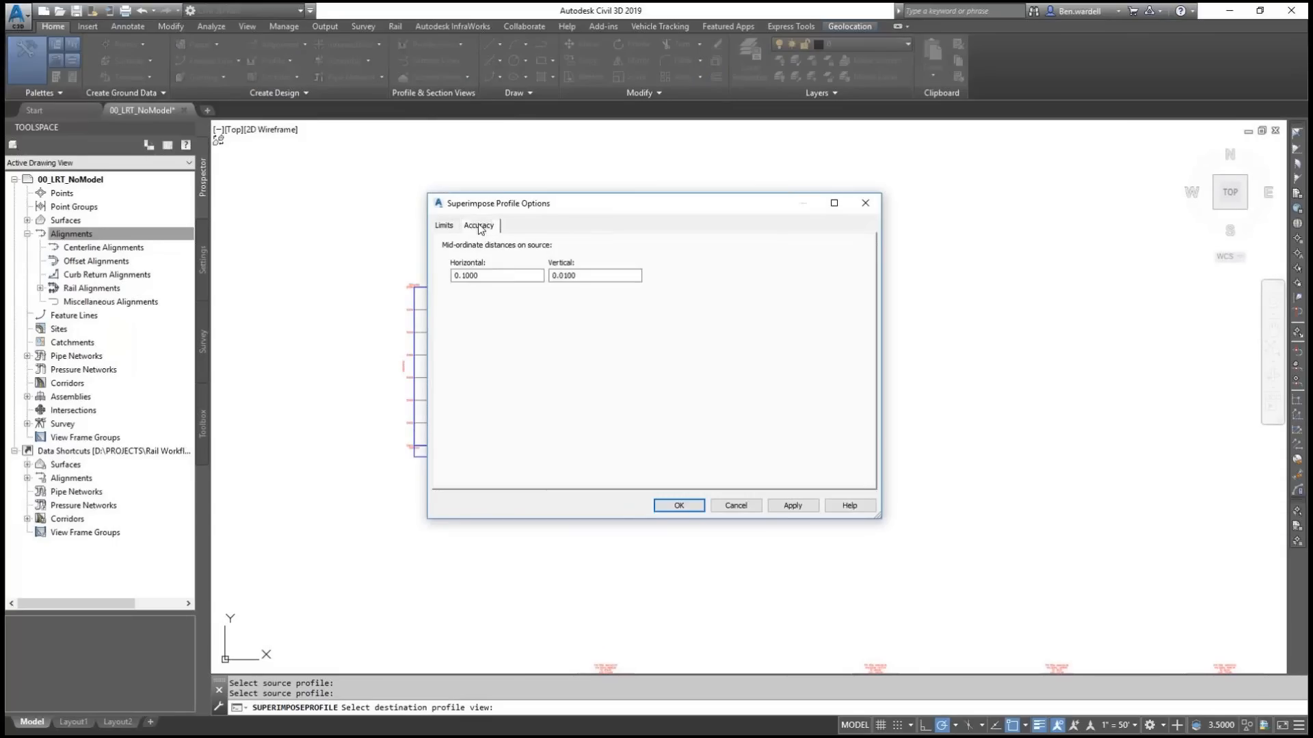
click(679, 506)
Step: Create a layout profile named PROP_STOR in the STORE Track profile view with the Design Profile style and Complete Label Set
scroll(565, 372, up, 8)
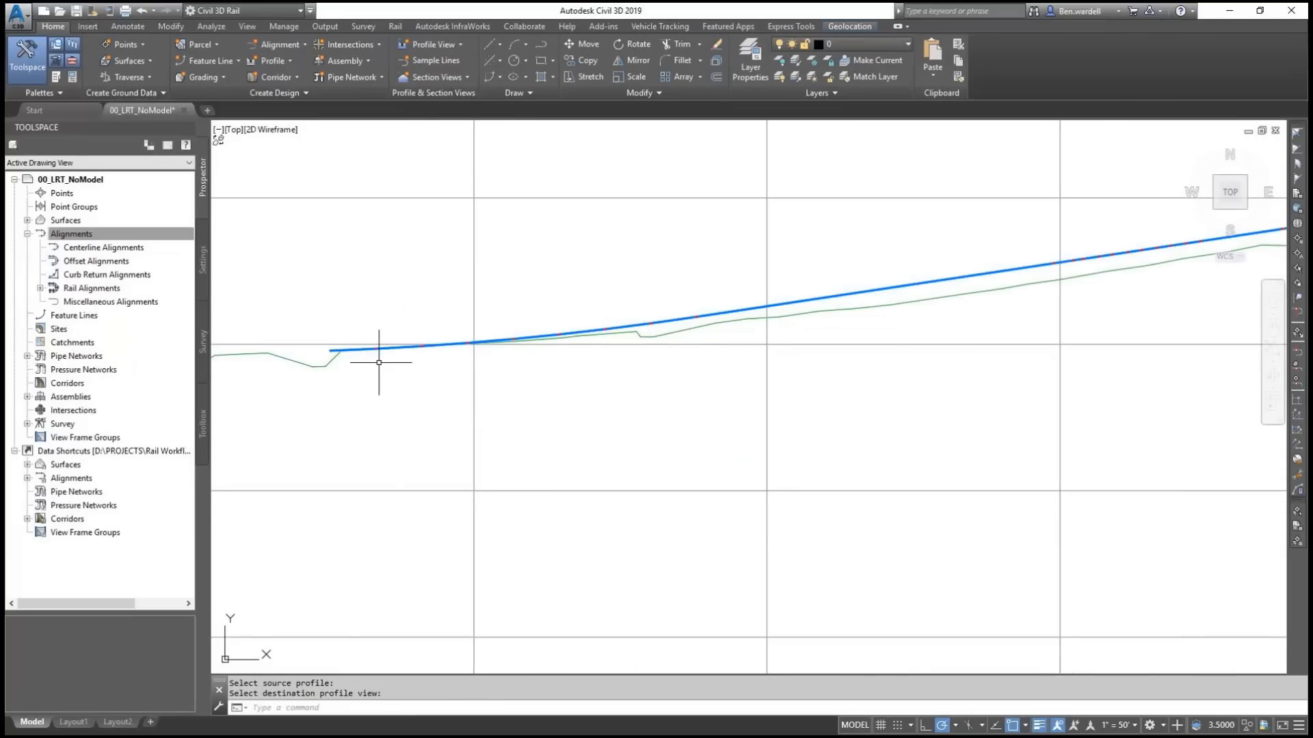
scroll(752, 344, down, 6)
scroll(767, 358, up, 2)
middle_drag(751, 357, 748, 426)
click(291, 59)
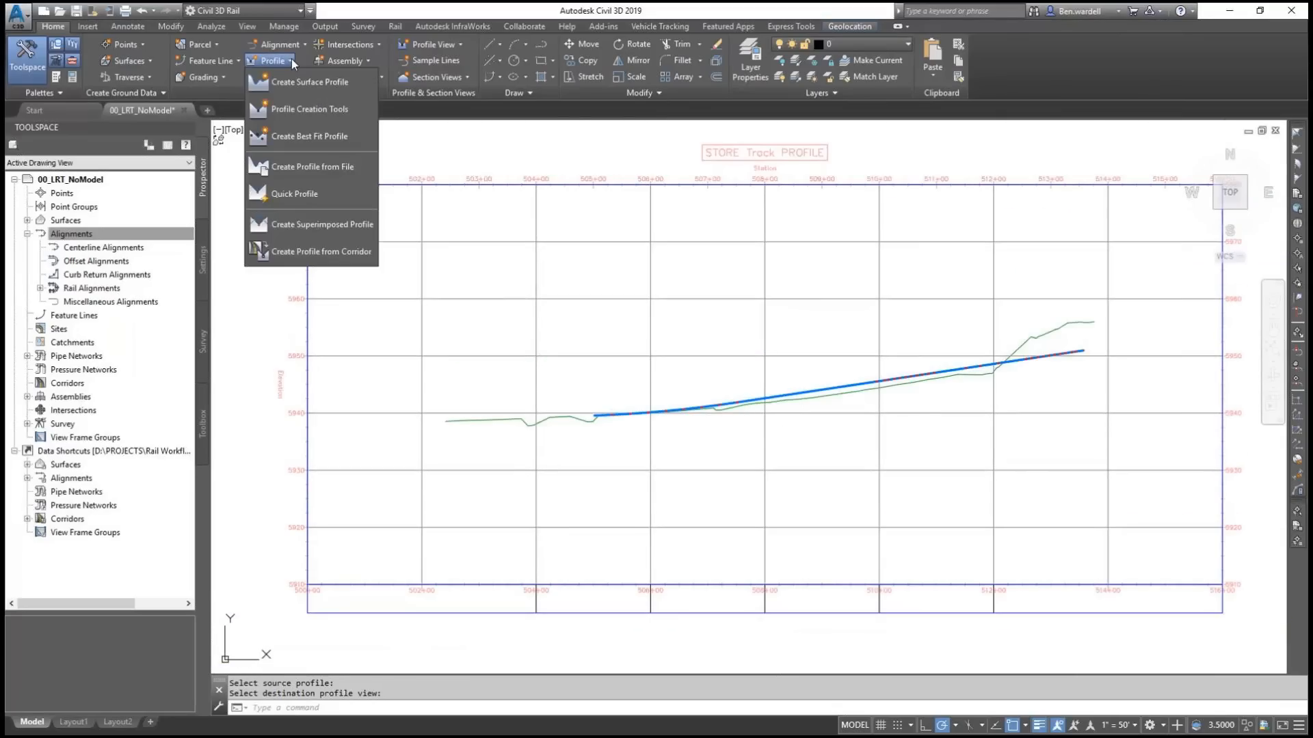
click(302, 106)
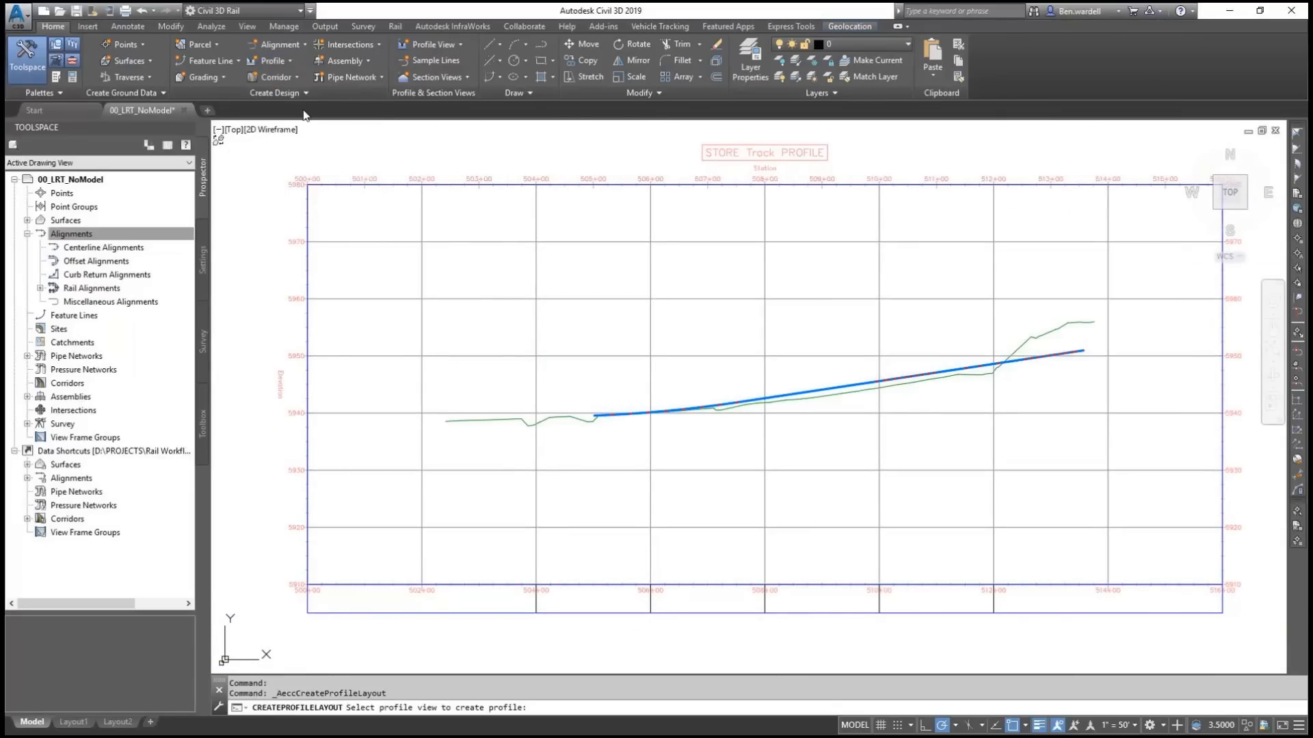
click(486, 413)
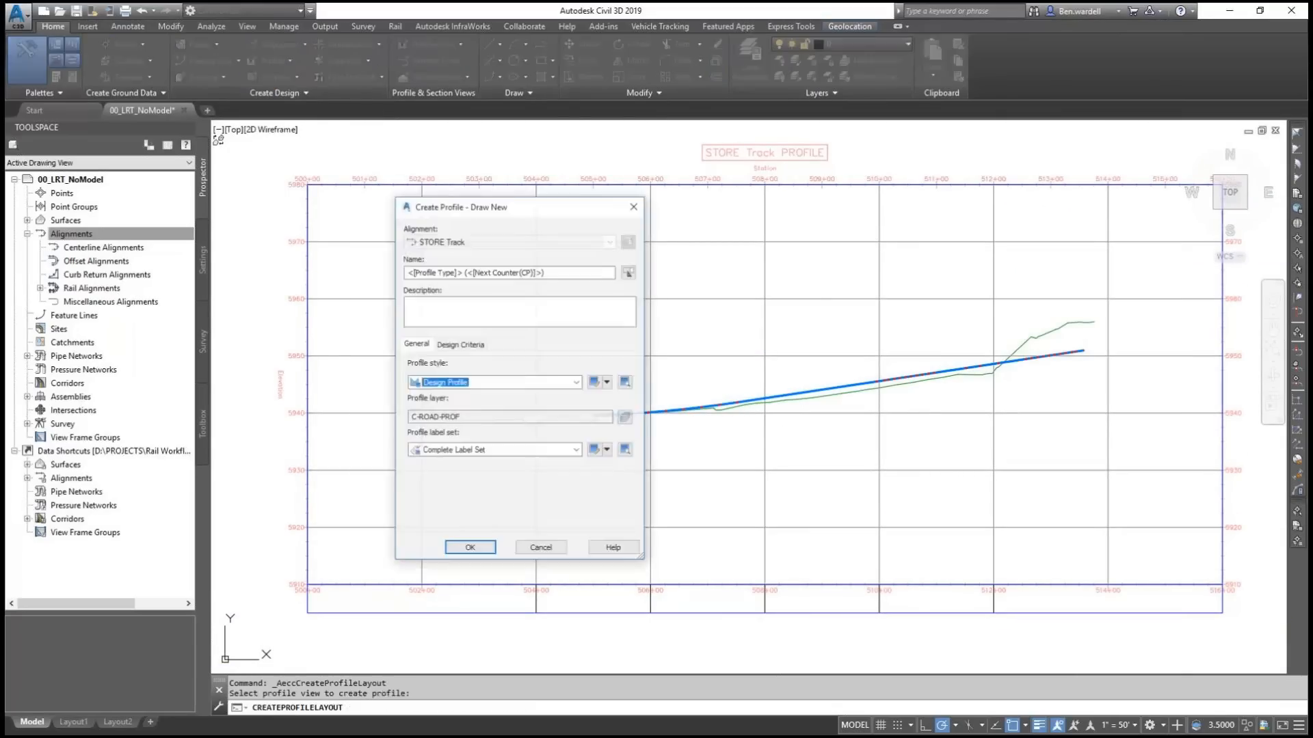
drag(557, 273, 367, 279)
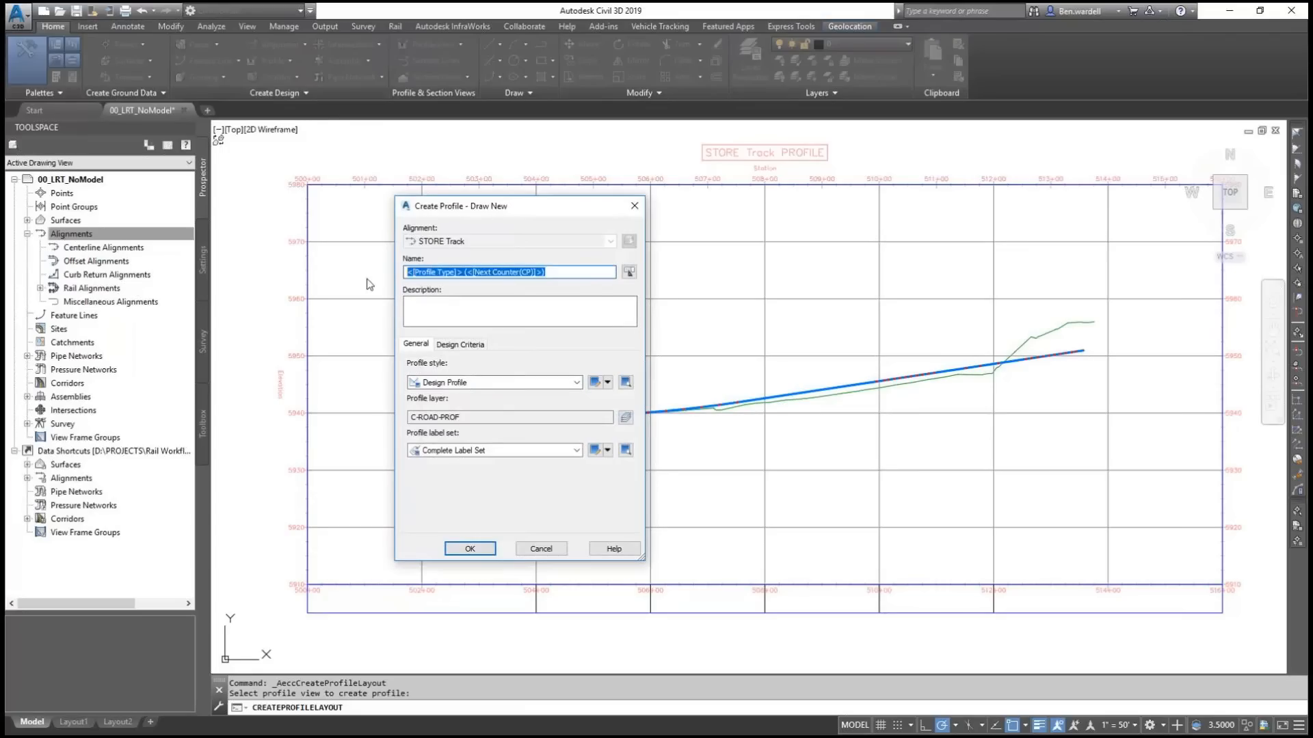
text(PROP_STOR)
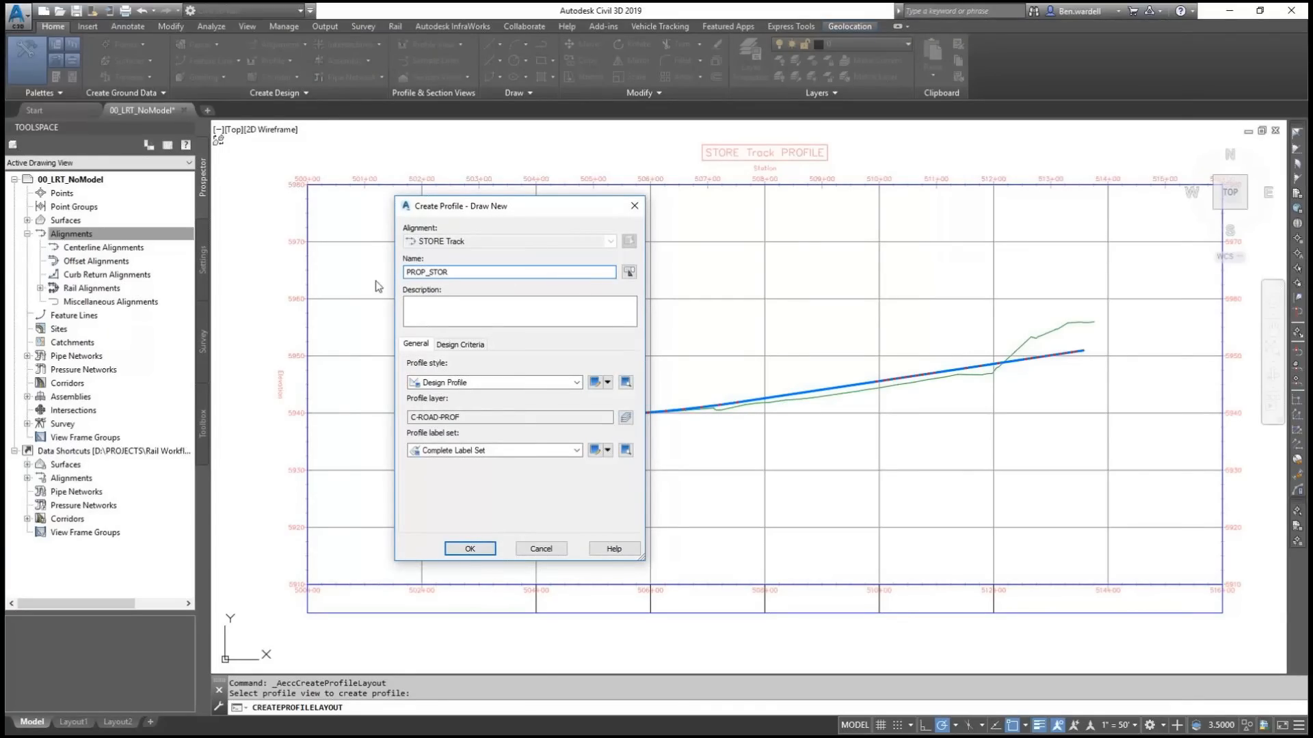
click(470, 548)
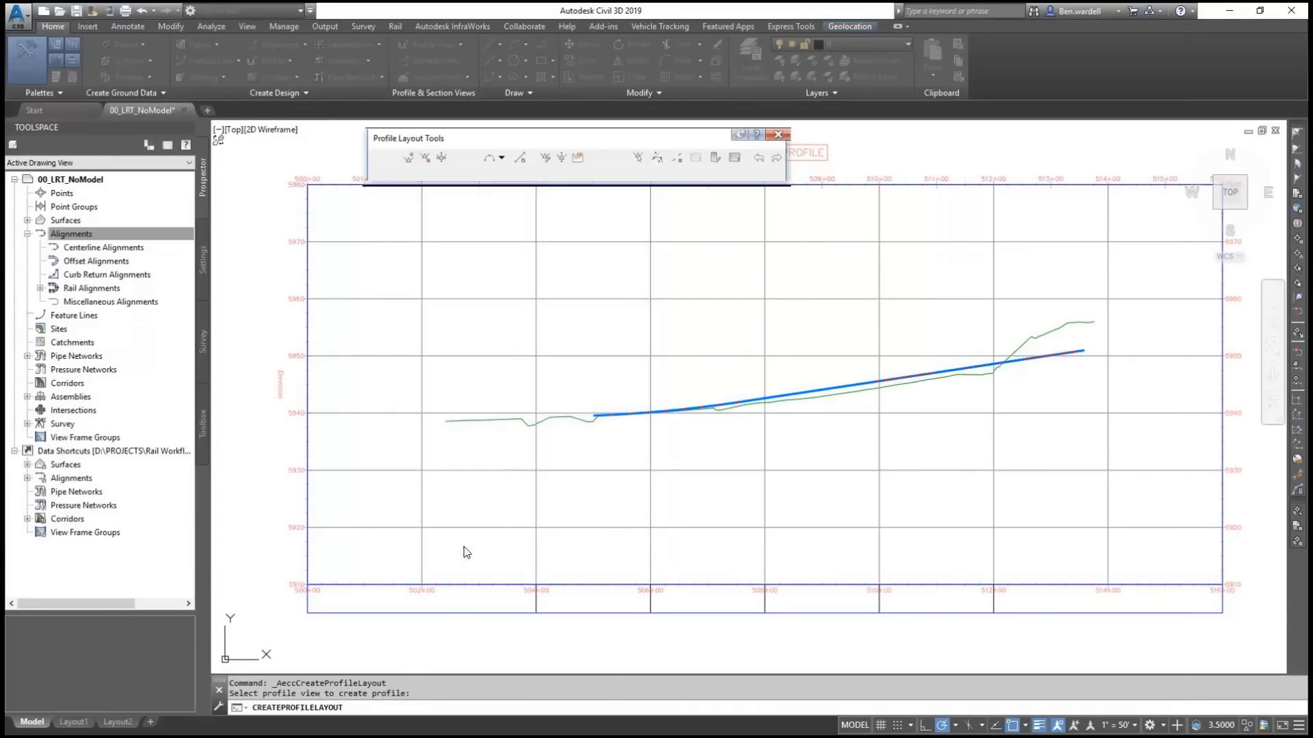
Step: Draw the PROP_STOR tangents from the start of the ground profile through one intermediate PVI to the superimposed profile's end
click(391, 161)
click(410, 172)
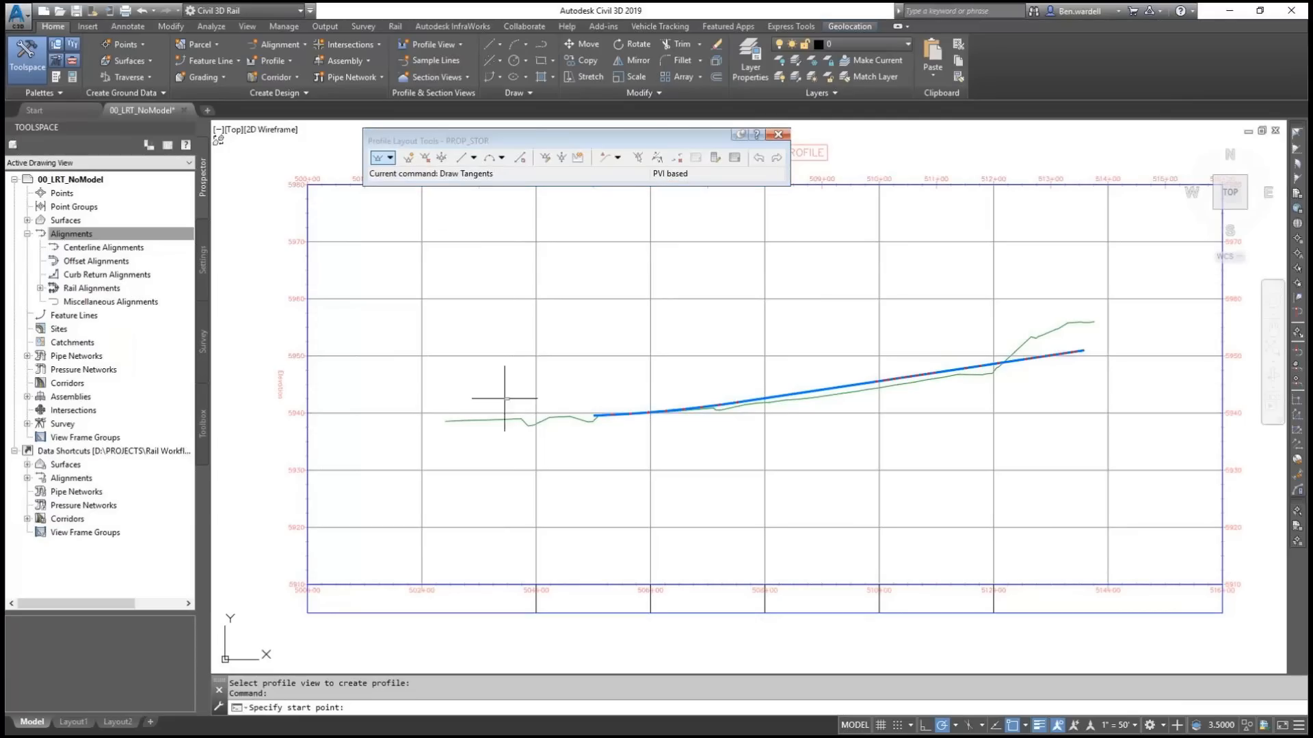
click(445, 419)
scroll(695, 424, up, 4)
scroll(694, 424, up, 2)
scroll(555, 384, up, 4)
click(532, 371)
scroll(560, 497, down, 8)
scroll(782, 528, down, 6)
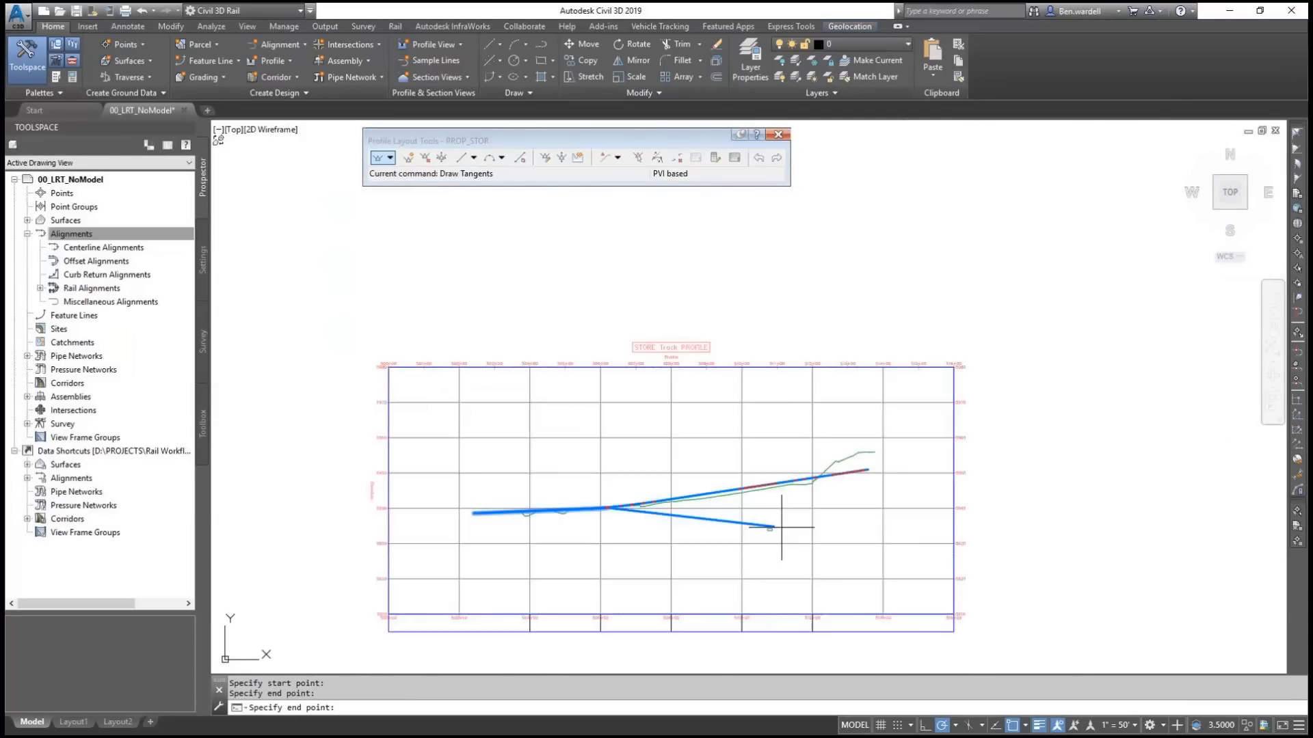
scroll(811, 431, up, 10)
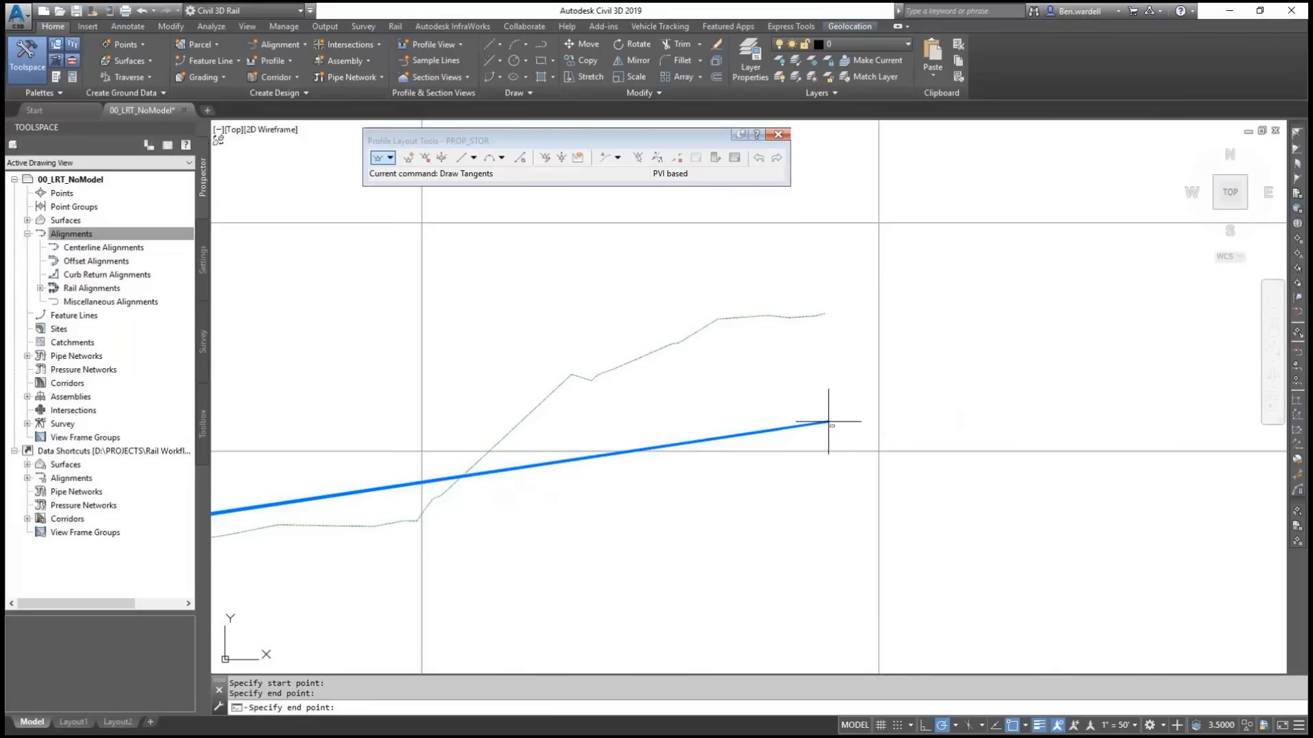
click(827, 422)
scroll(924, 411, down, 5)
scroll(664, 492, up, 7)
Step: Add a free parabolic vertical curve 250 feet long between the two PROP_STOR tangents
click(502, 157)
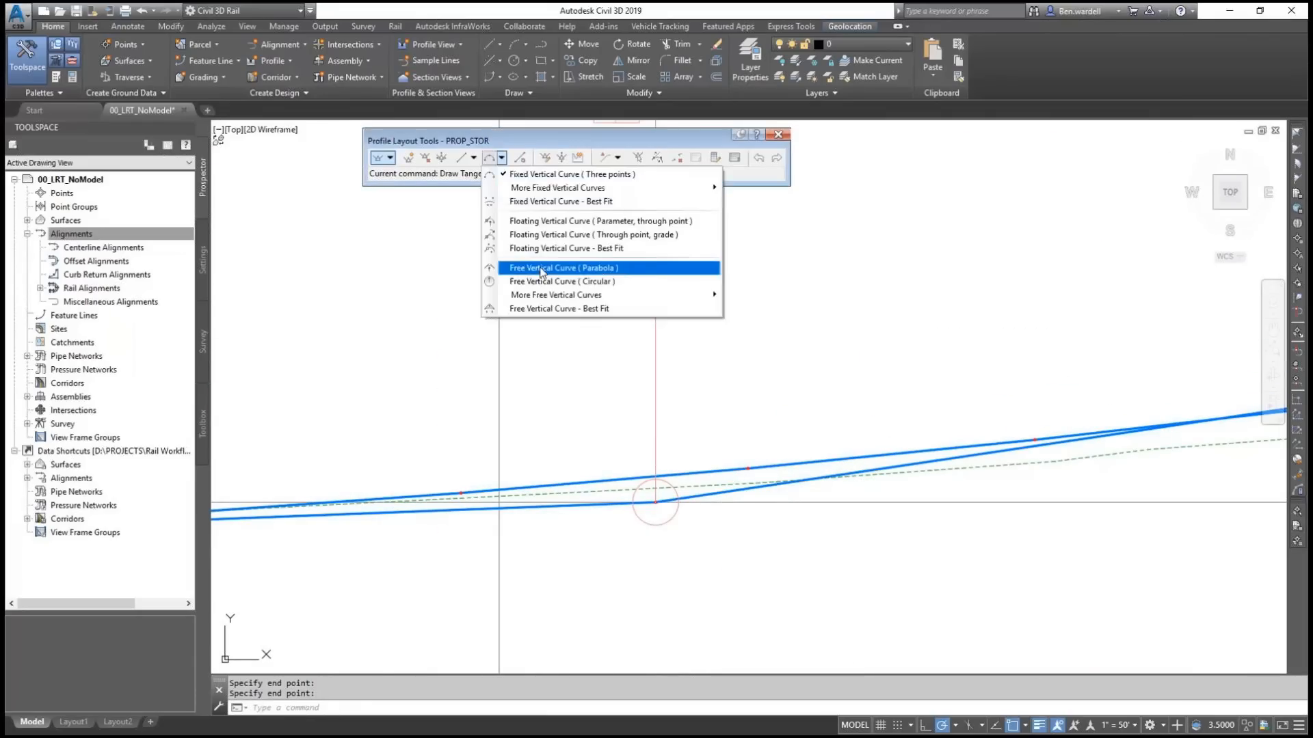
click(547, 262)
double_click(534, 507)
click(739, 490)
click(557, 506)
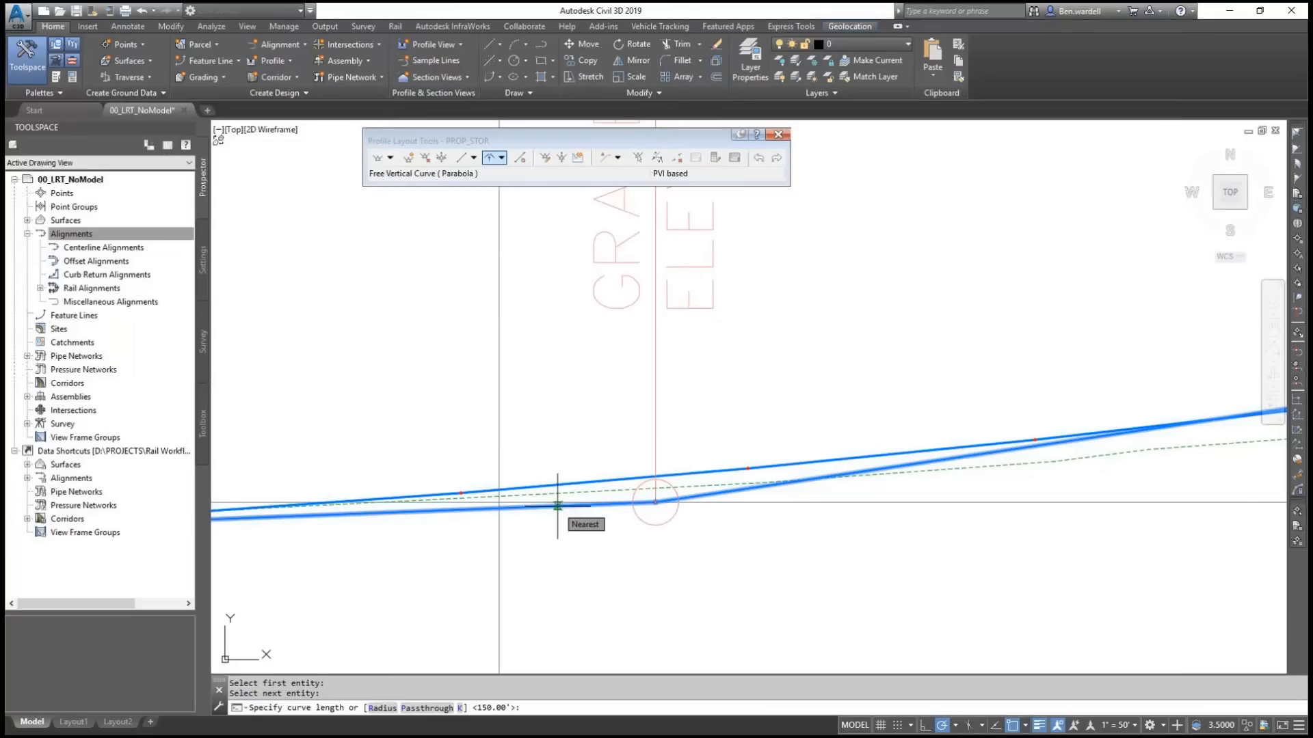
text(200)
key(Return)
key(Return)
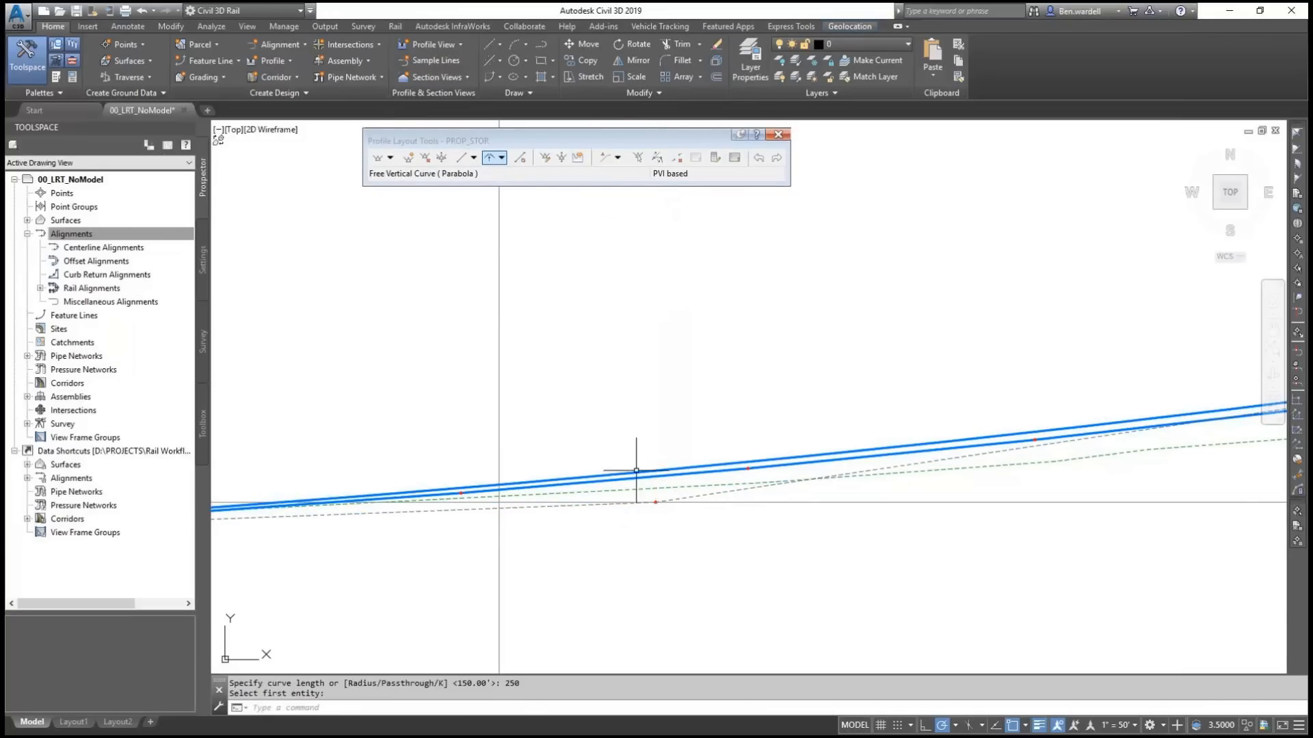
Step: Move the PROP_STOR curve's PVI to bring the layout profile onto the superimposed main-track profile
click(638, 472)
scroll(649, 492, up, 2)
click(643, 475)
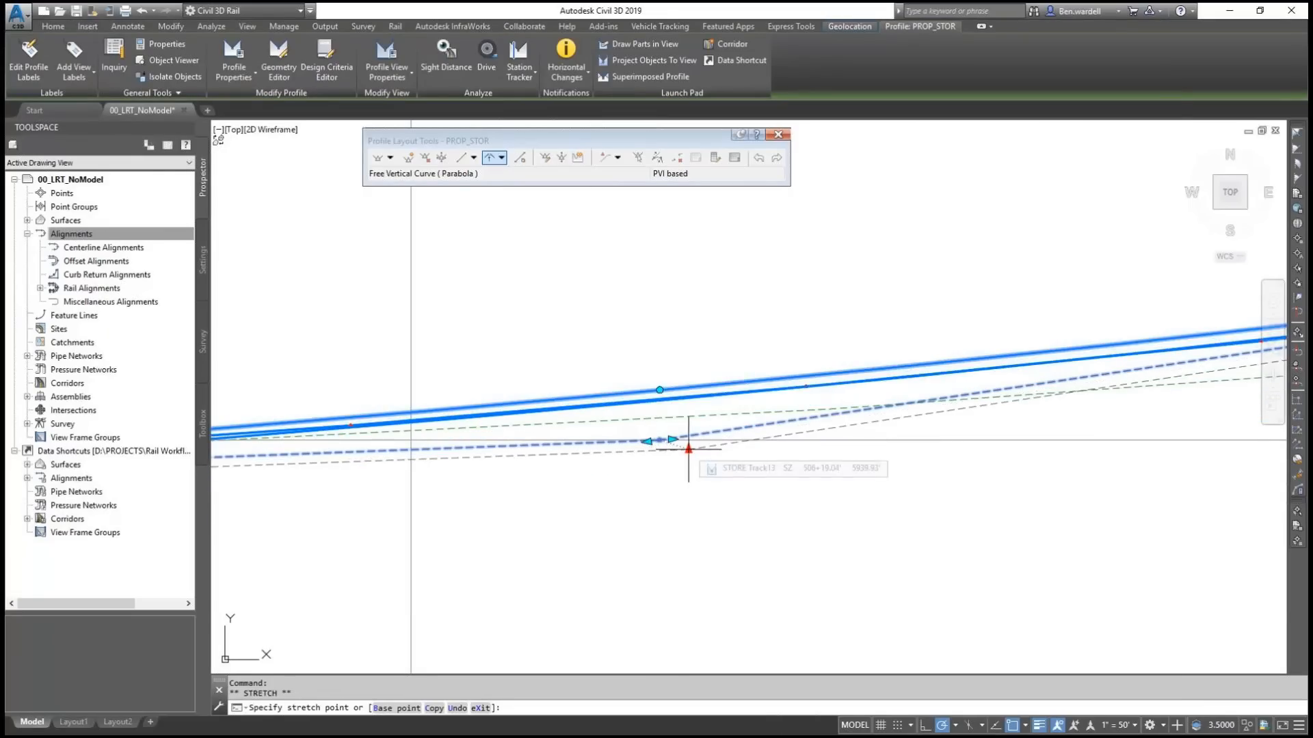
click(689, 449)
scroll(656, 455, down, 4)
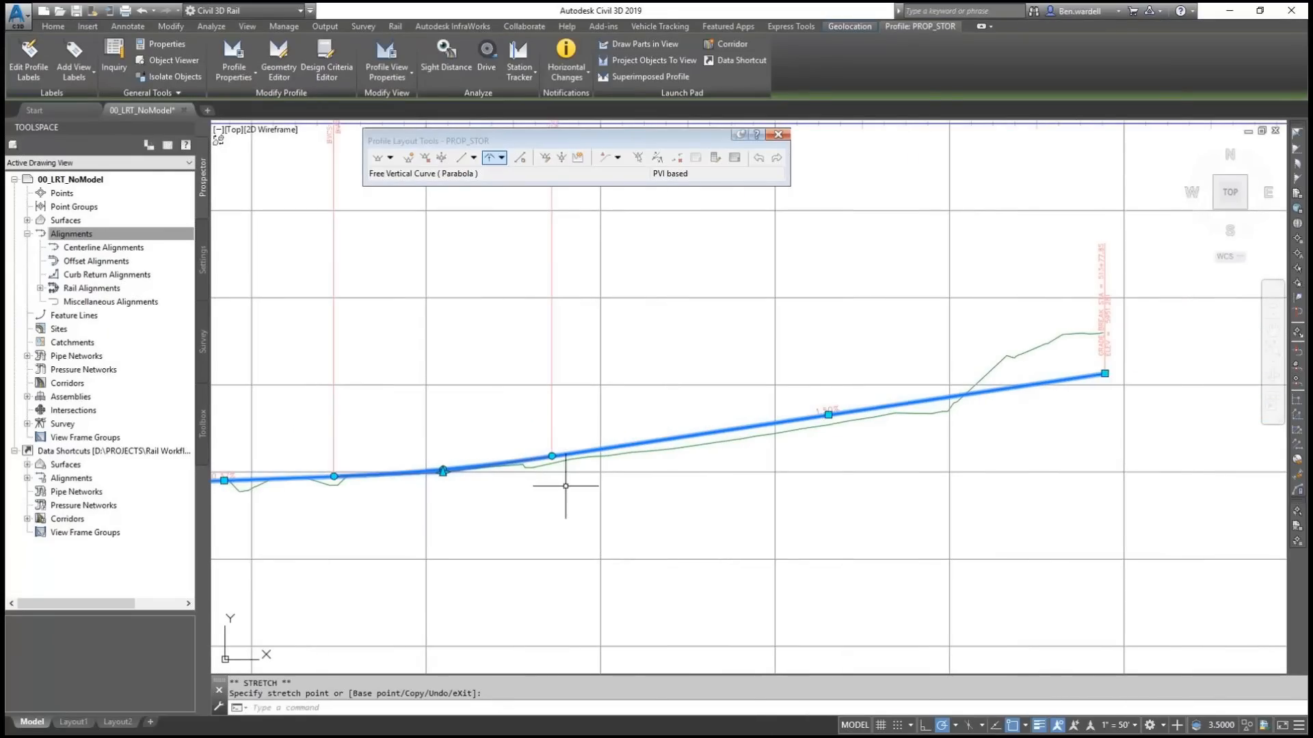
key(Escape)
scroll(710, 459, down, 3)
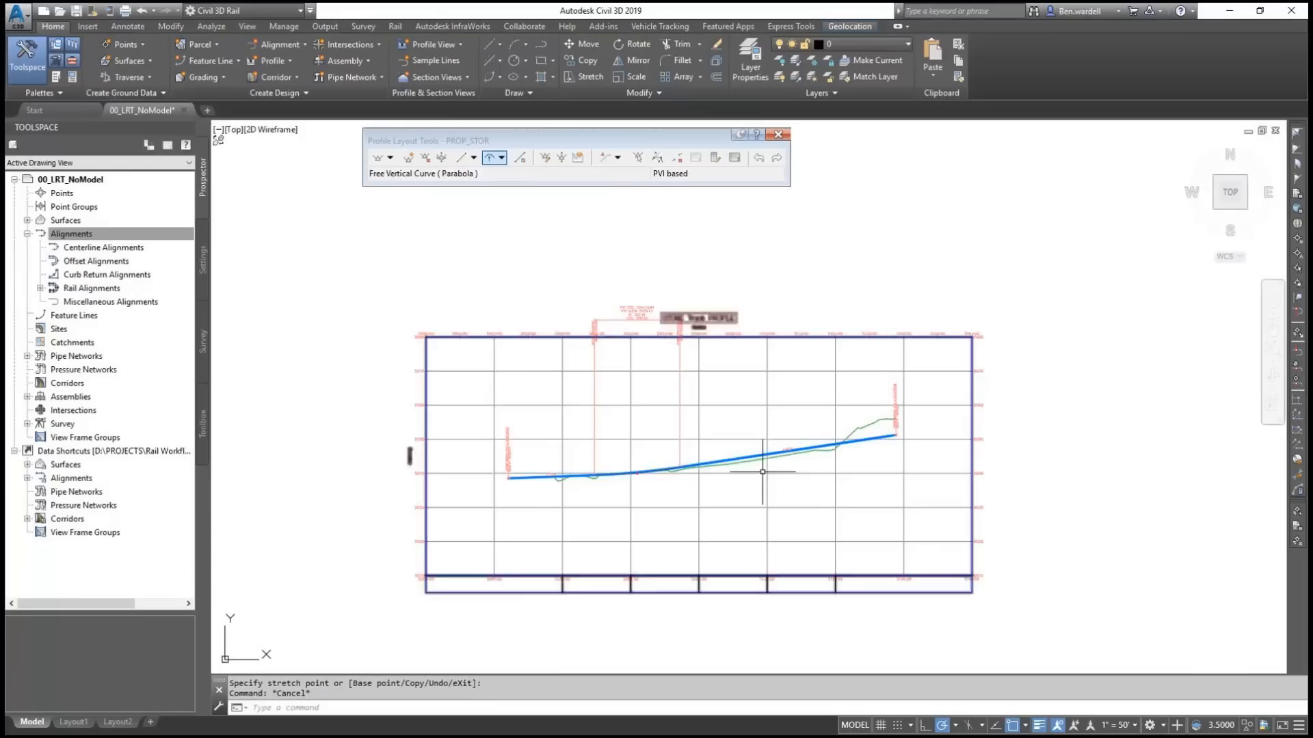
Step: Move the PROP_STOR vertical curve label down inside the profile view grid, clear of the view title
click(640, 321)
click(637, 320)
click(646, 394)
key(Escape)
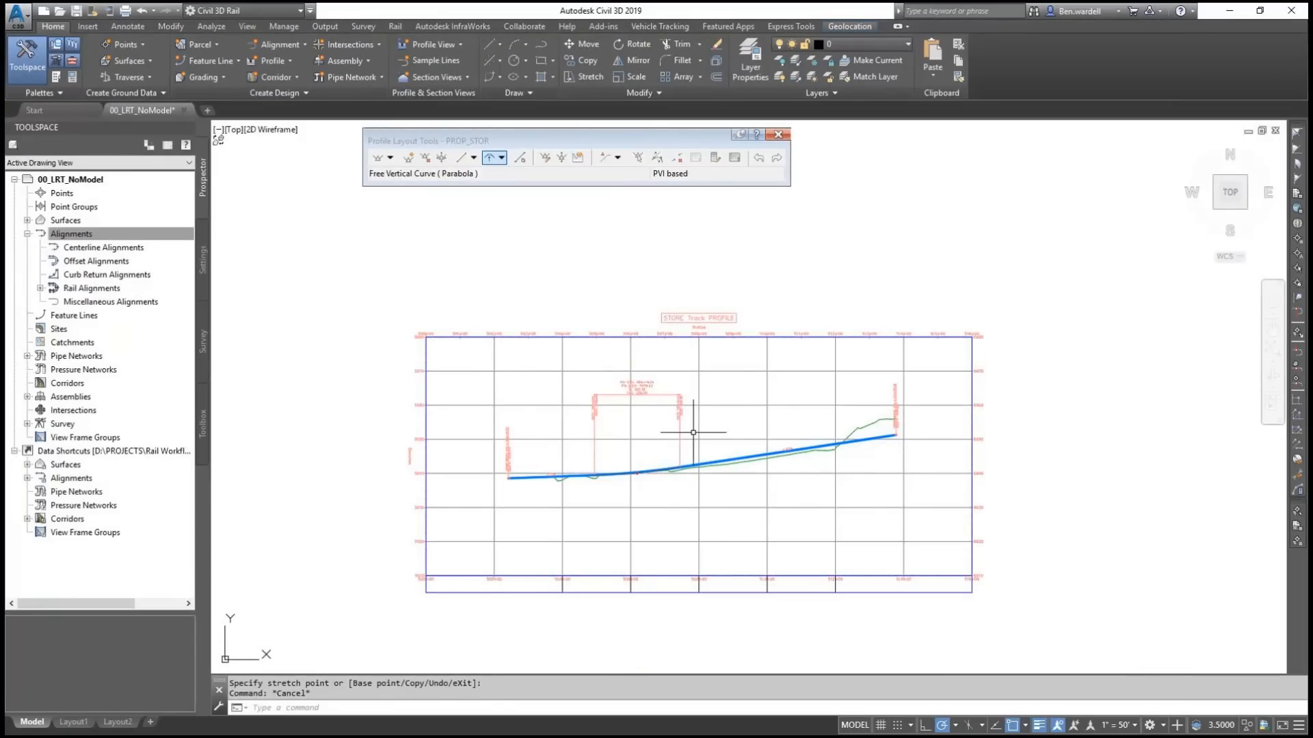
scroll(647, 463, up, 2)
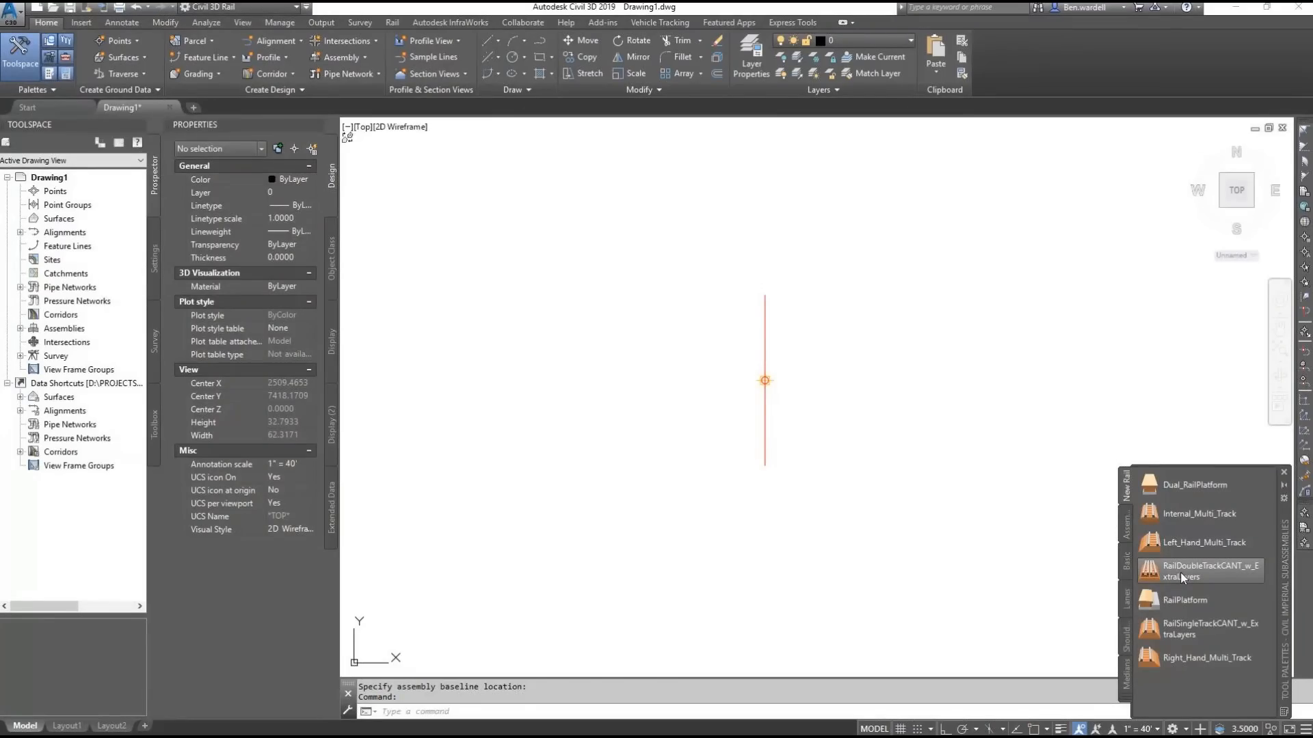
Step: Place a RailDoubleTrackCANT_w_ExtraLayers subassembly with tracks at -7 and 7 feet, soil fill omitted, sub base depth 3 feet and sub base slope .01
click(1180, 572)
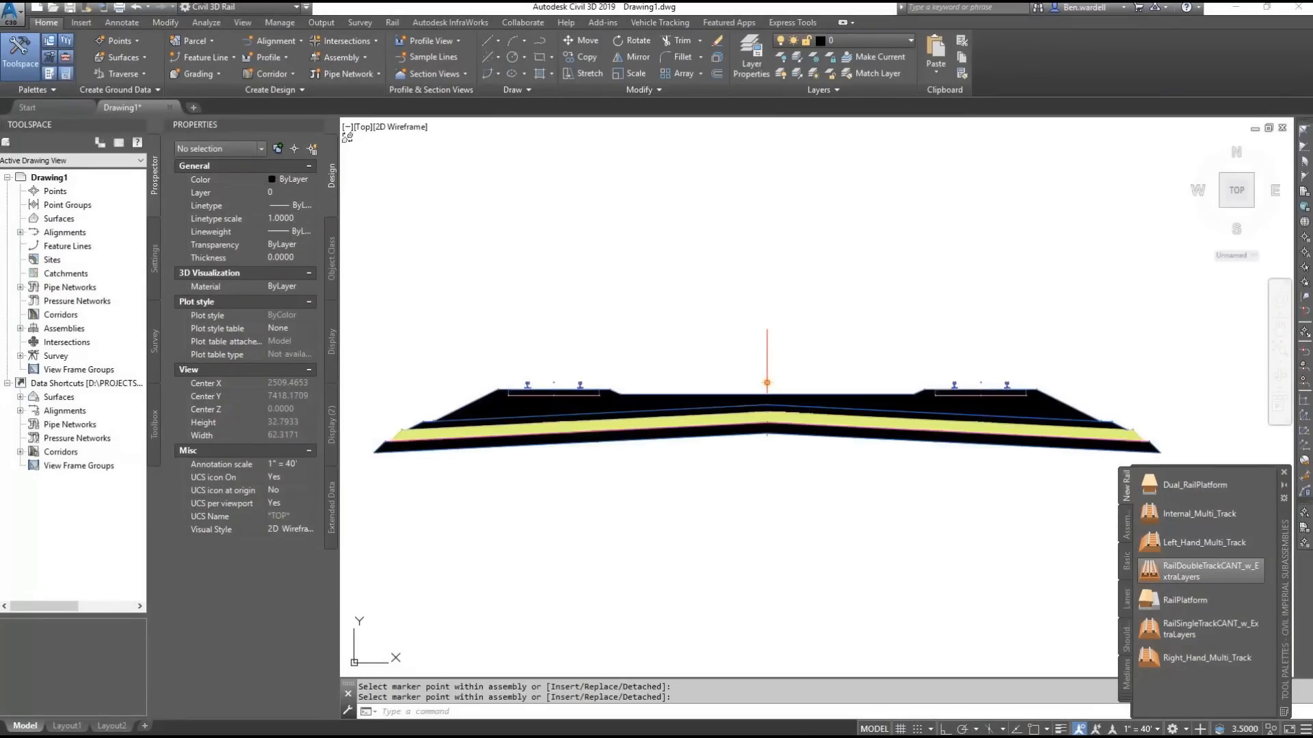
click(767, 382)
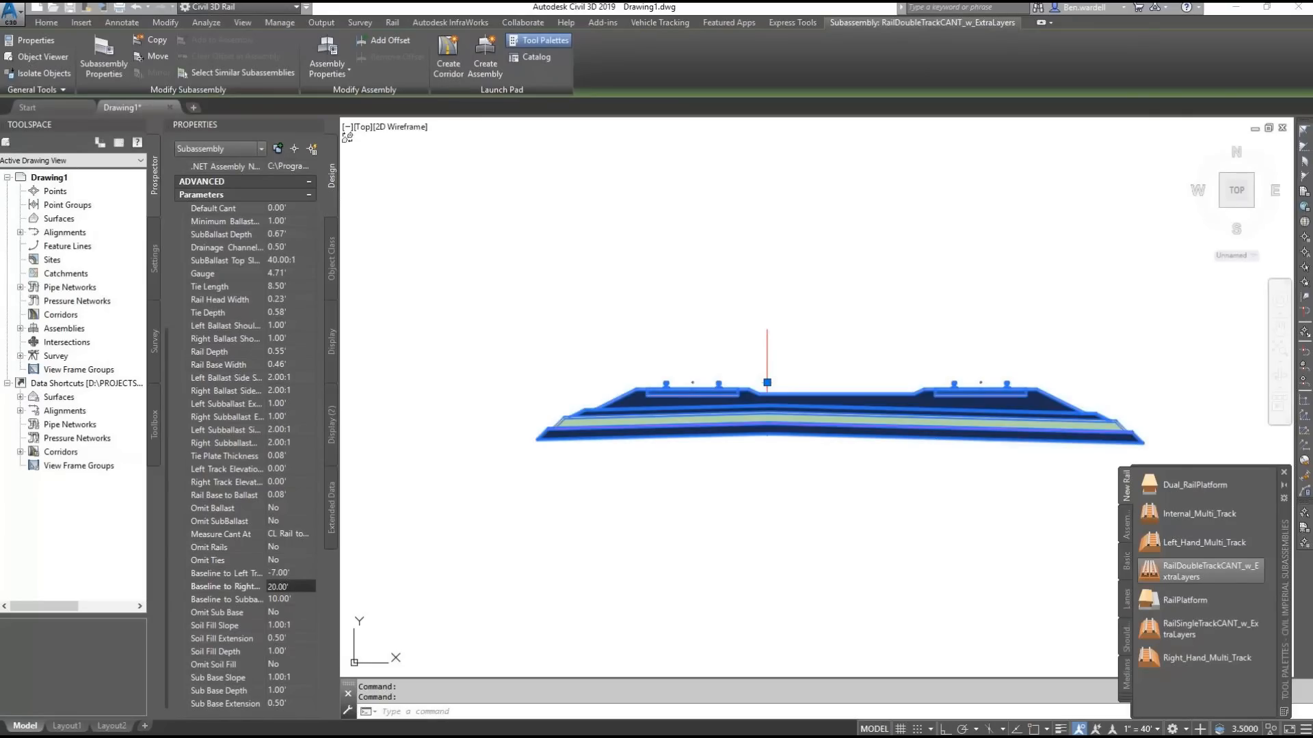
text(7)
key(Return)
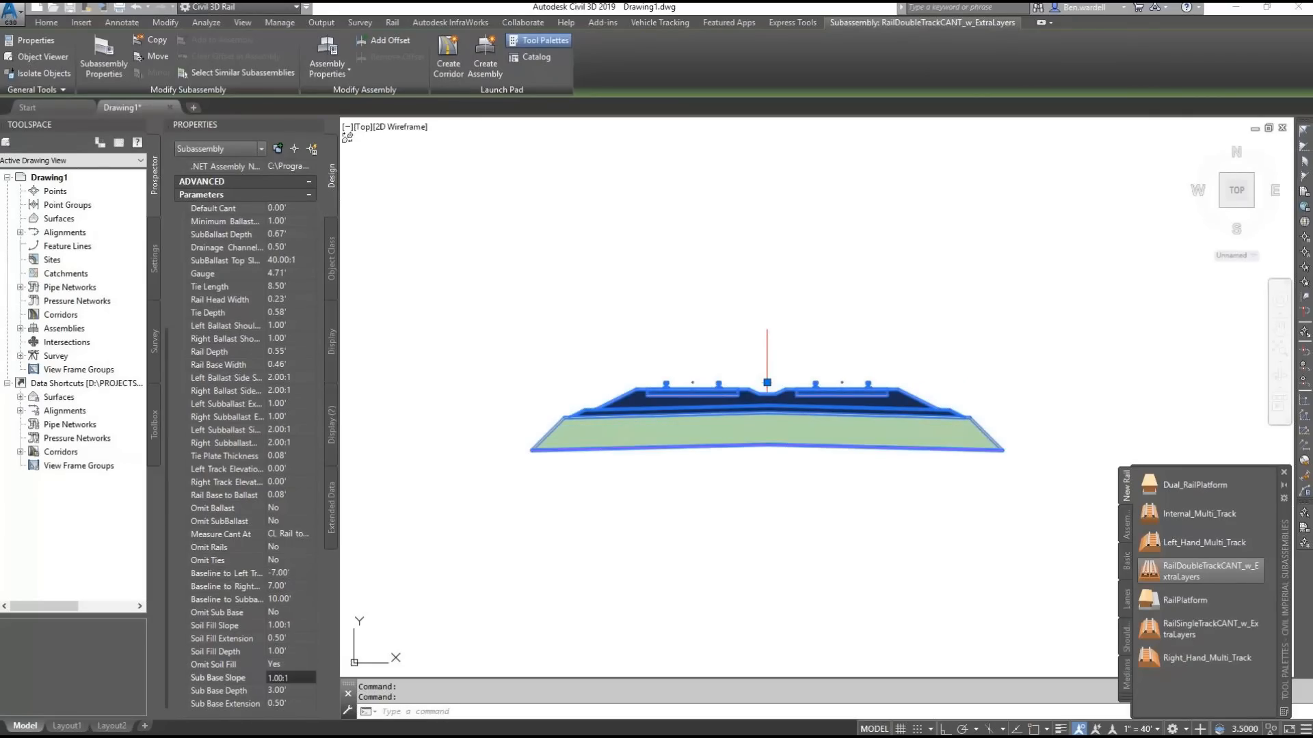
text(.01)
key(Return)
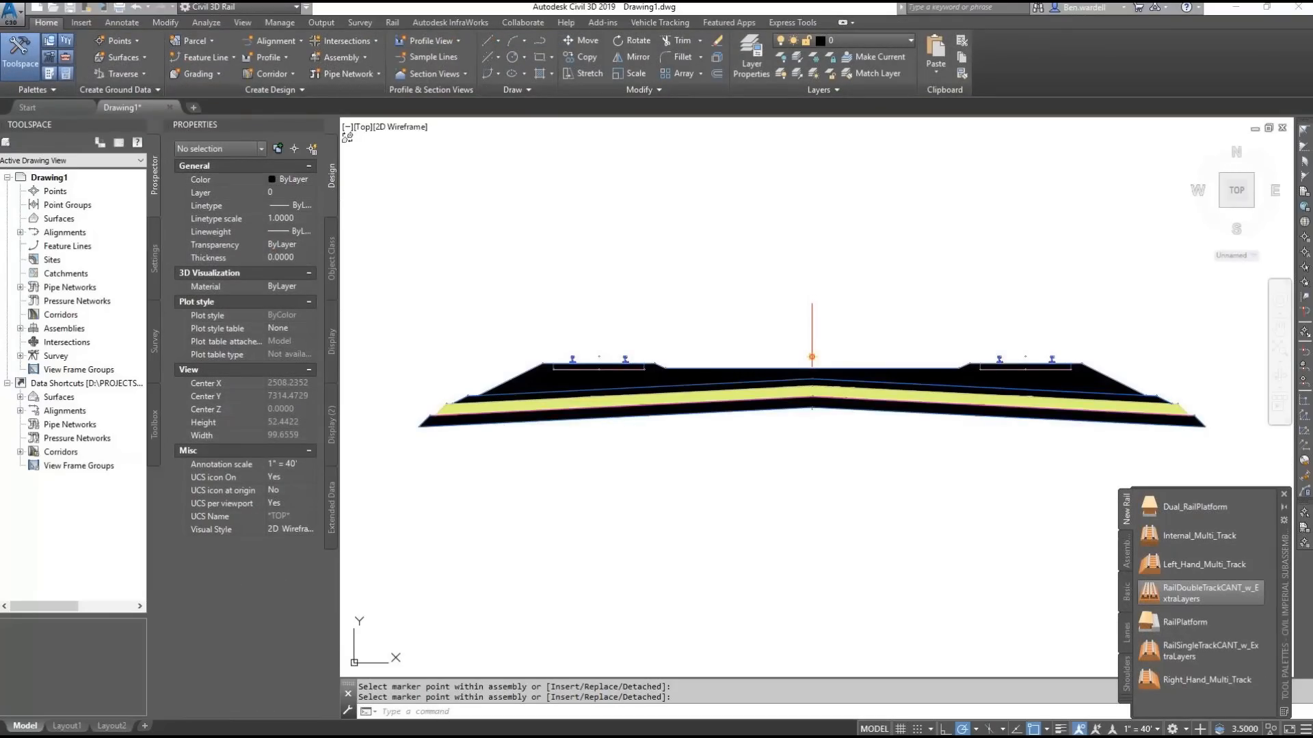
Step: Set the other assembly's double-track subassembly to track offsets of -7 and 7 feet and omit its soil fill and sub base
click(811, 356)
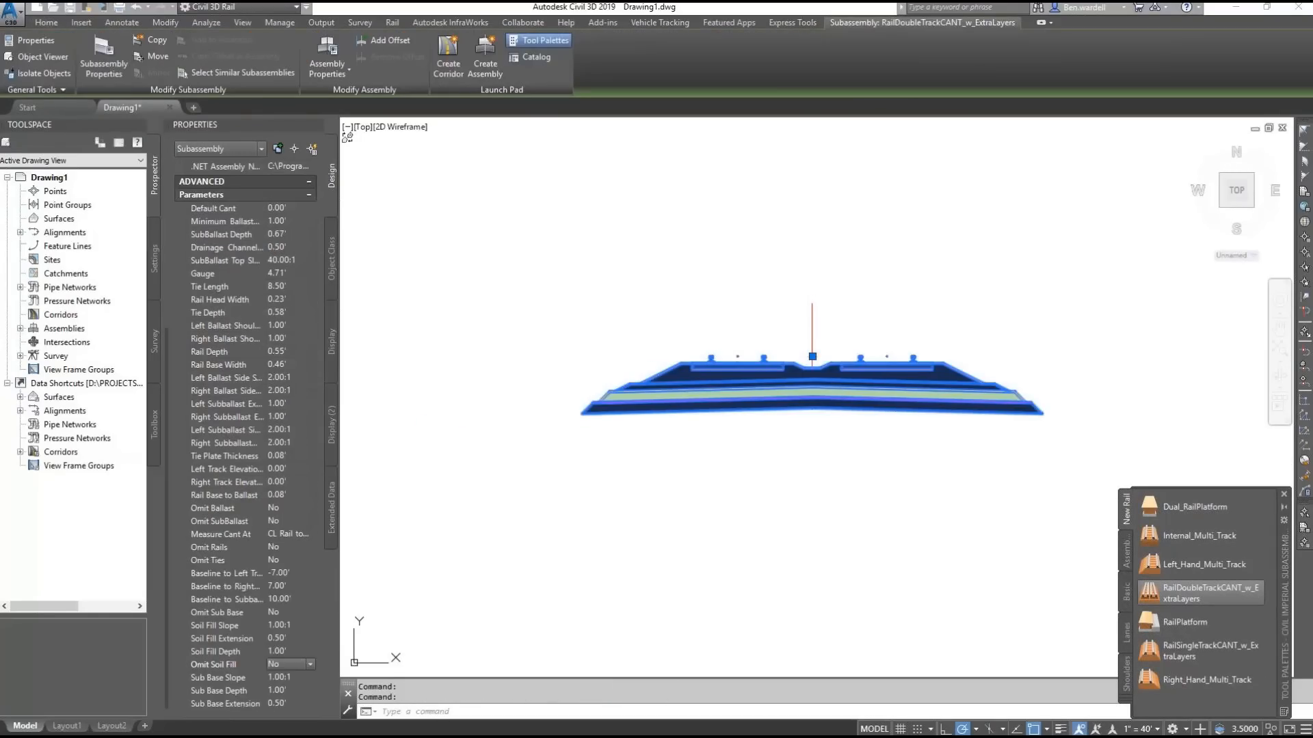
click(287, 612)
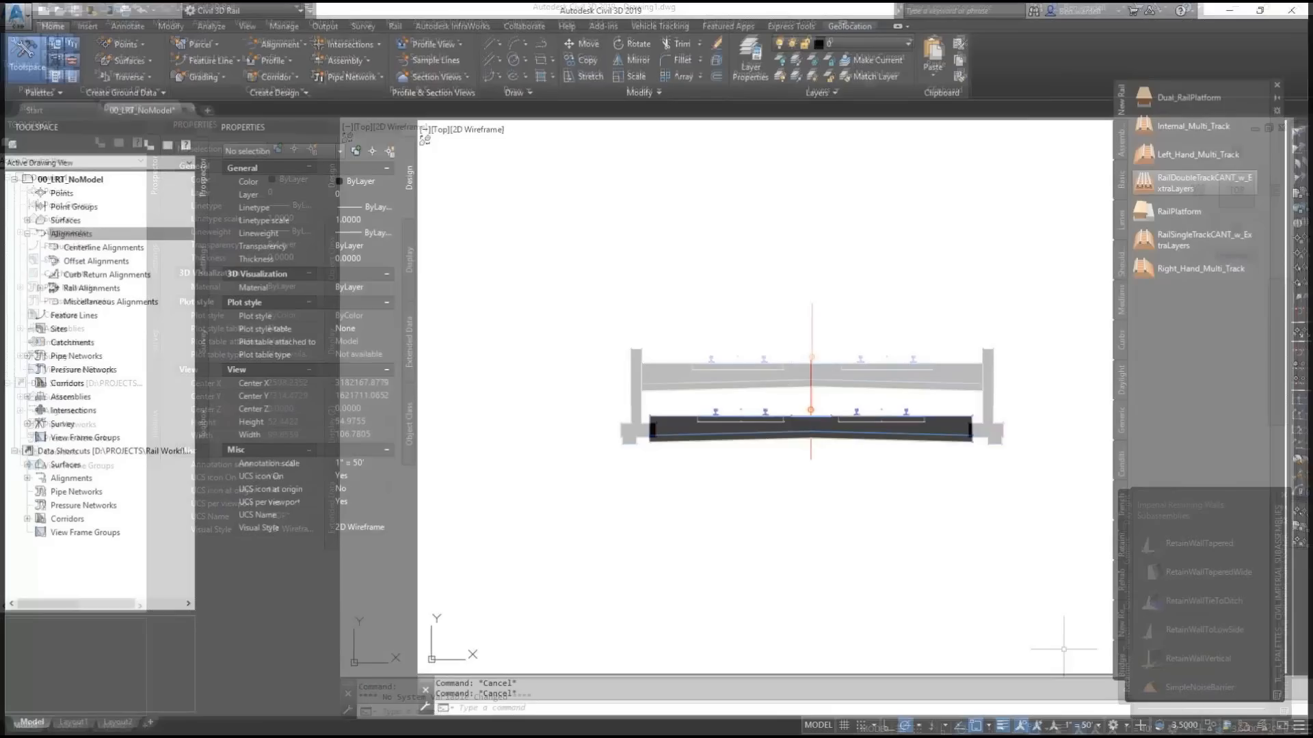
Step: Attach a right-side RailPlatform subassembly with a 24-foot wall width and 2-foot platform height to the track bed's right top edge
click(1174, 212)
scroll(372, 581, down, 4)
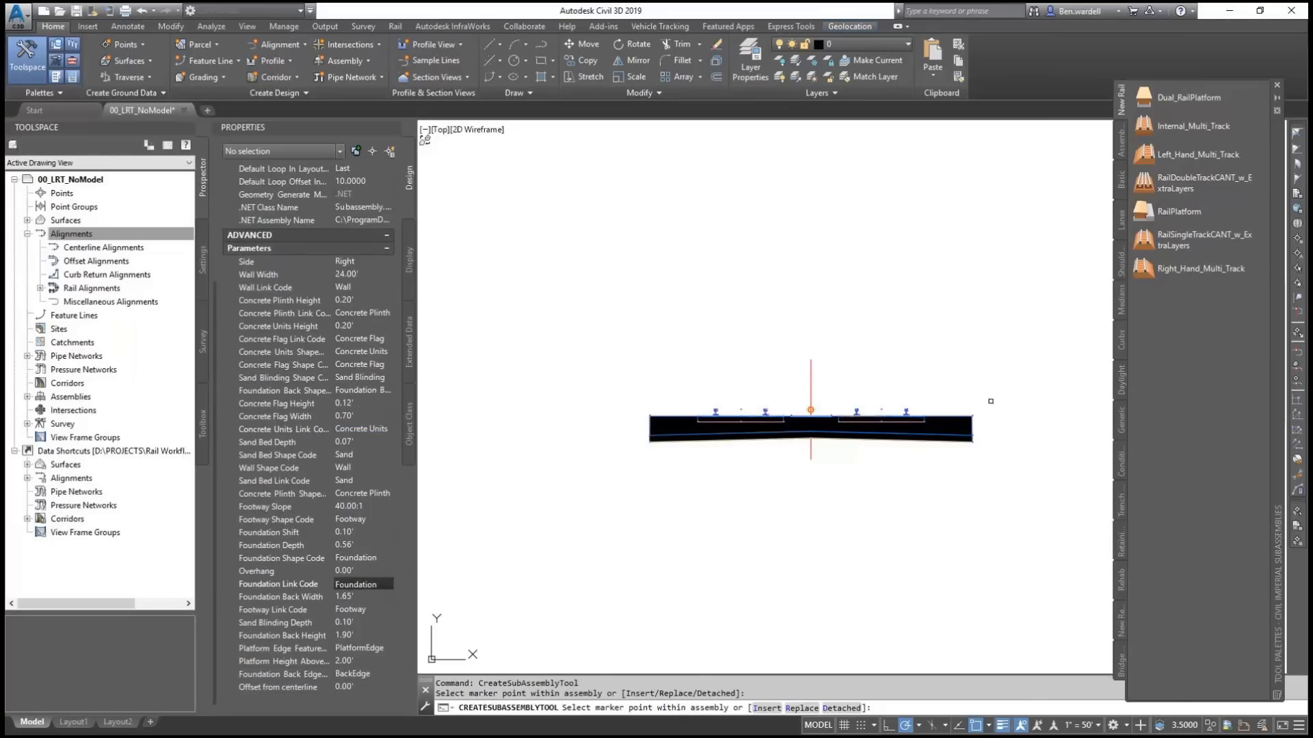
click(973, 415)
right_click(948, 372)
click(961, 381)
scroll(946, 372, down, 2)
Step: Increase the right platform's foundation depth to reach the underside of the track bed
middle_drag(1057, 369, 848, 390)
scroll(822, 424, up, 4)
click(822, 424)
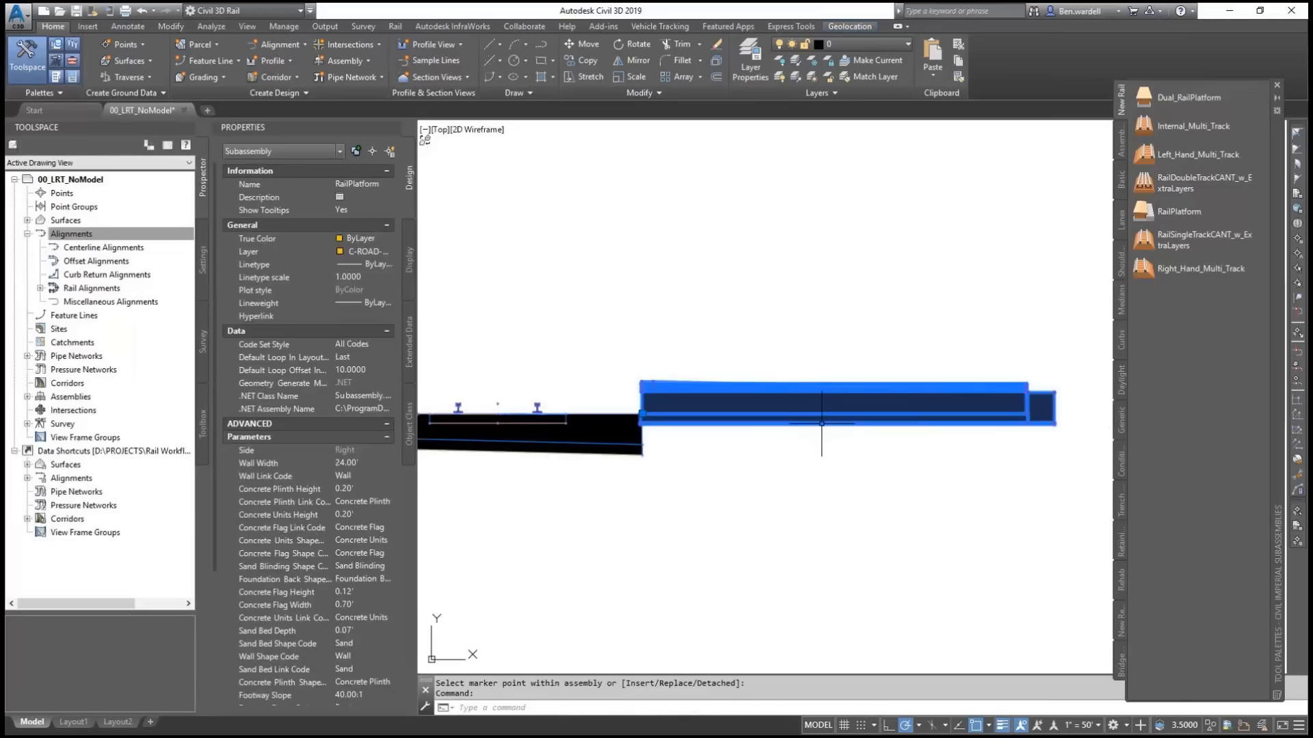
key(Escape)
scroll(610, 492, down, 2)
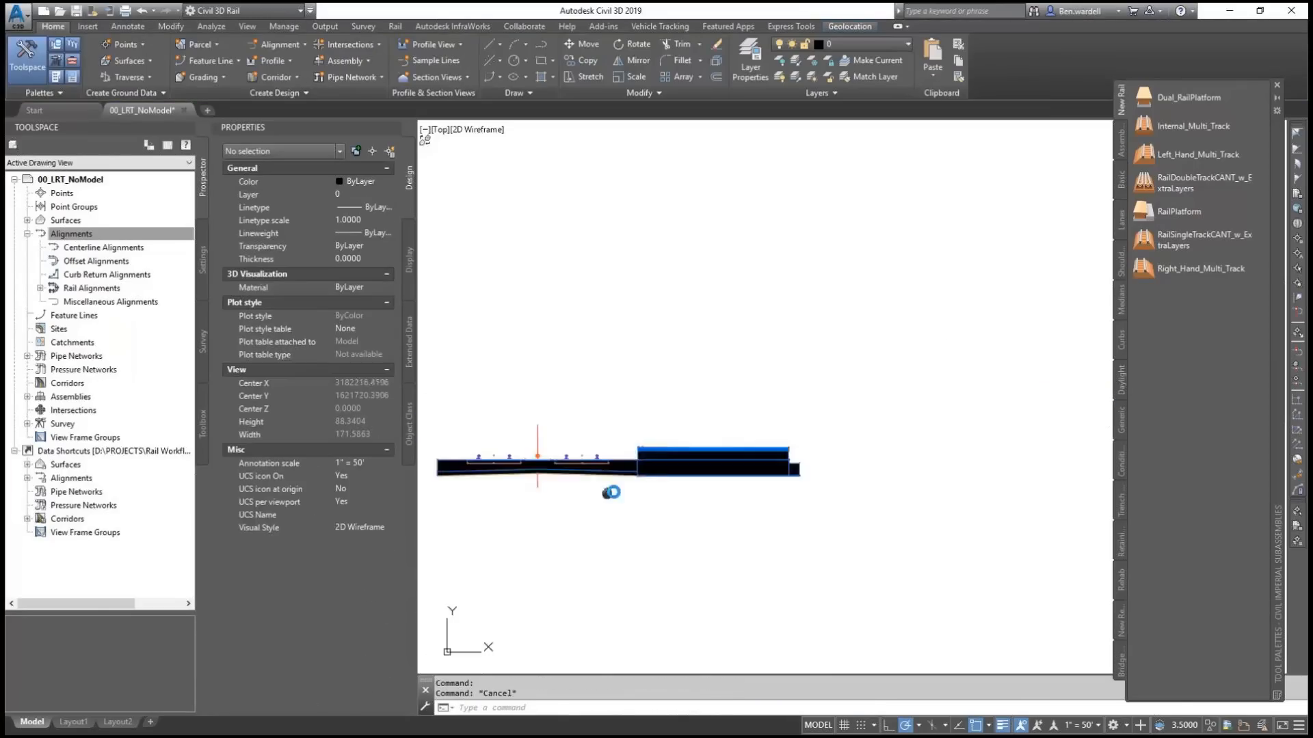
Step: Attach a left-side RailPlatform with 24-foot wall width, 1000:1 footway slope and 2-foot platform height to the track bed's left top edge
scroll(610, 493, up, 2)
click(1178, 214)
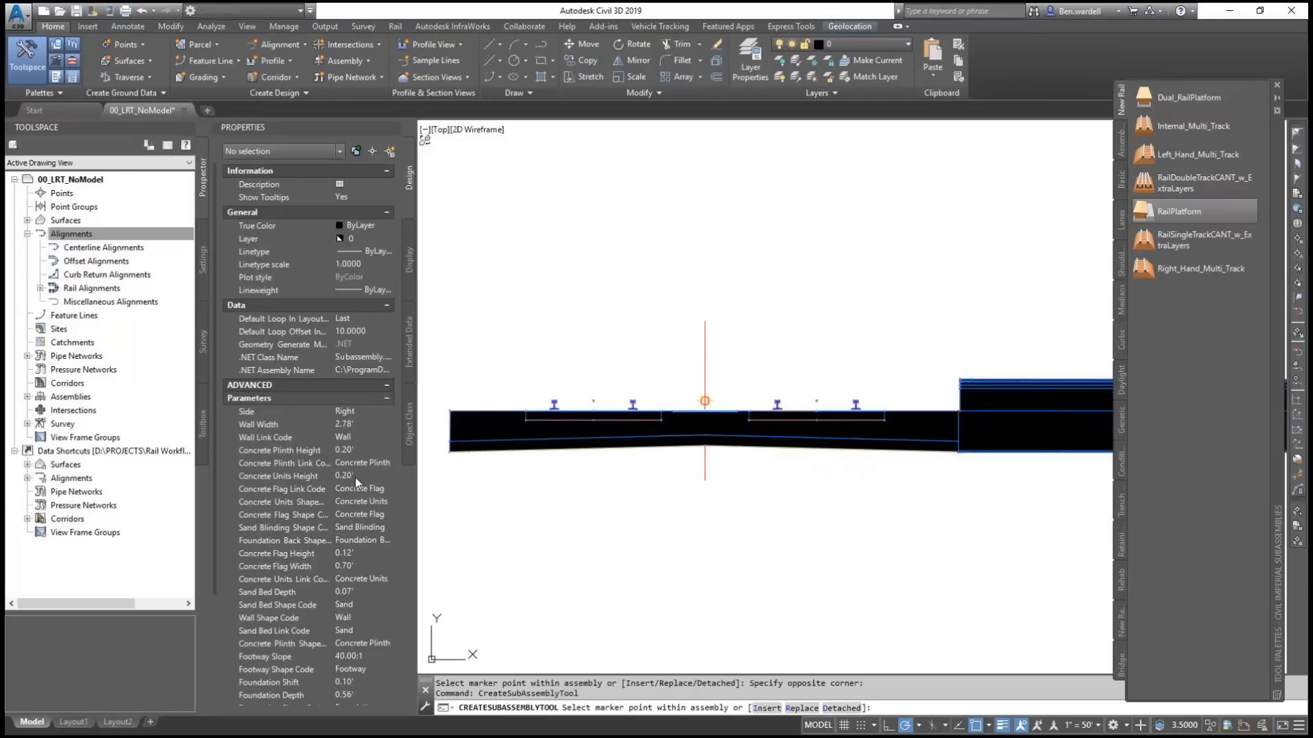
click(364, 593)
scroll(364, 594, down, 4)
click(377, 649)
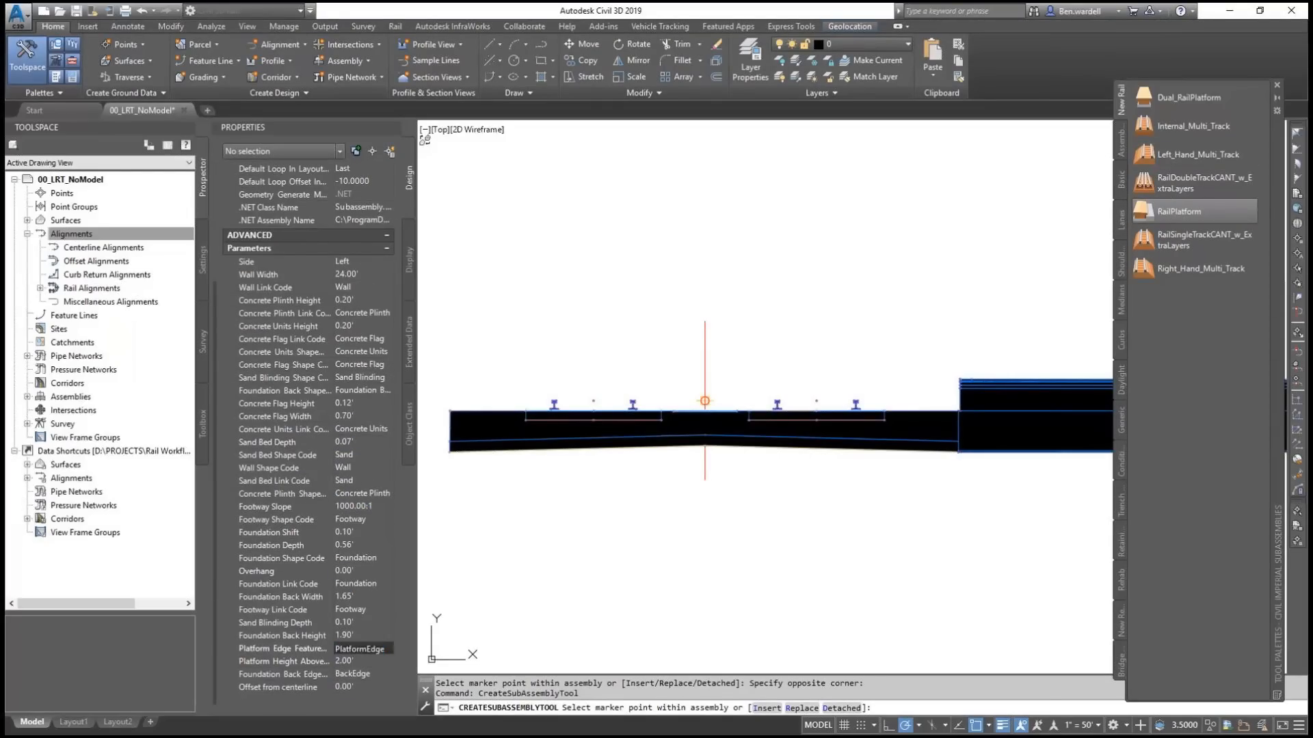
click(450, 413)
key(Escape)
scroll(522, 385, down, 2)
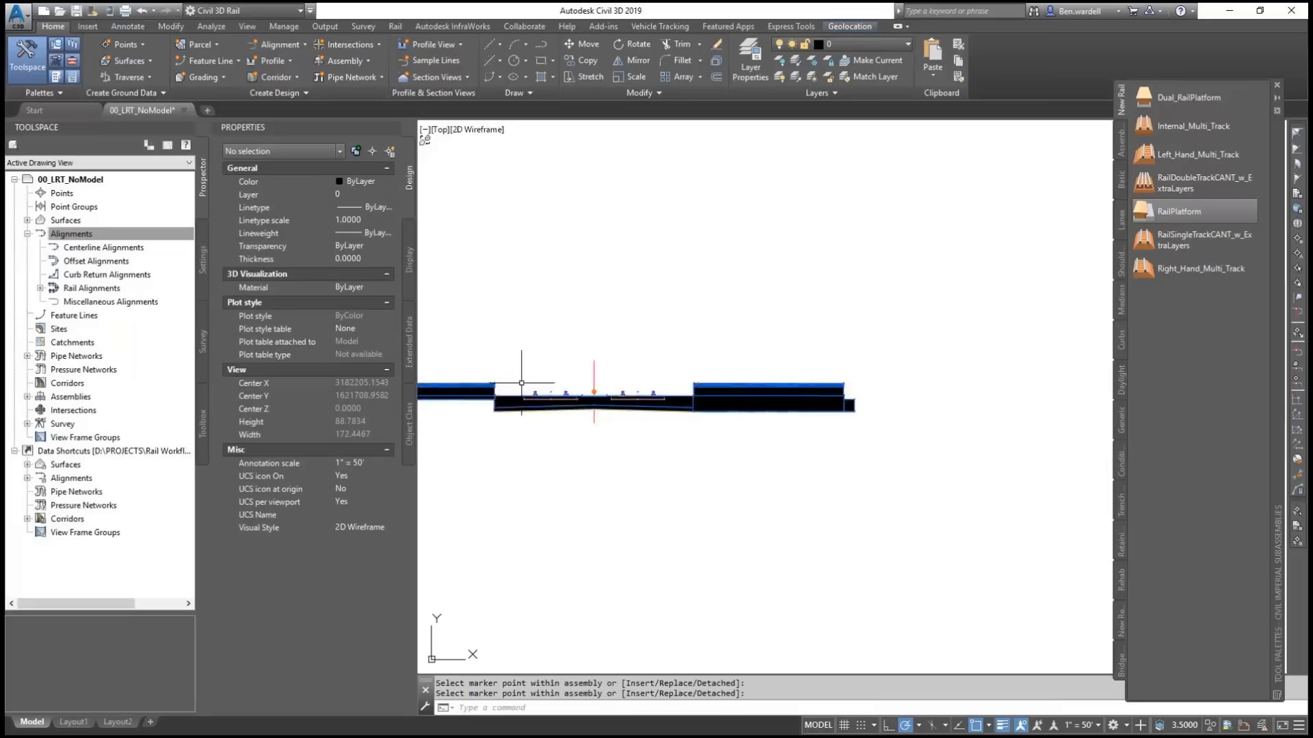
Step: Set the left platform's foundation depth to 2.5 feet
middle_drag(521, 383, 776, 403)
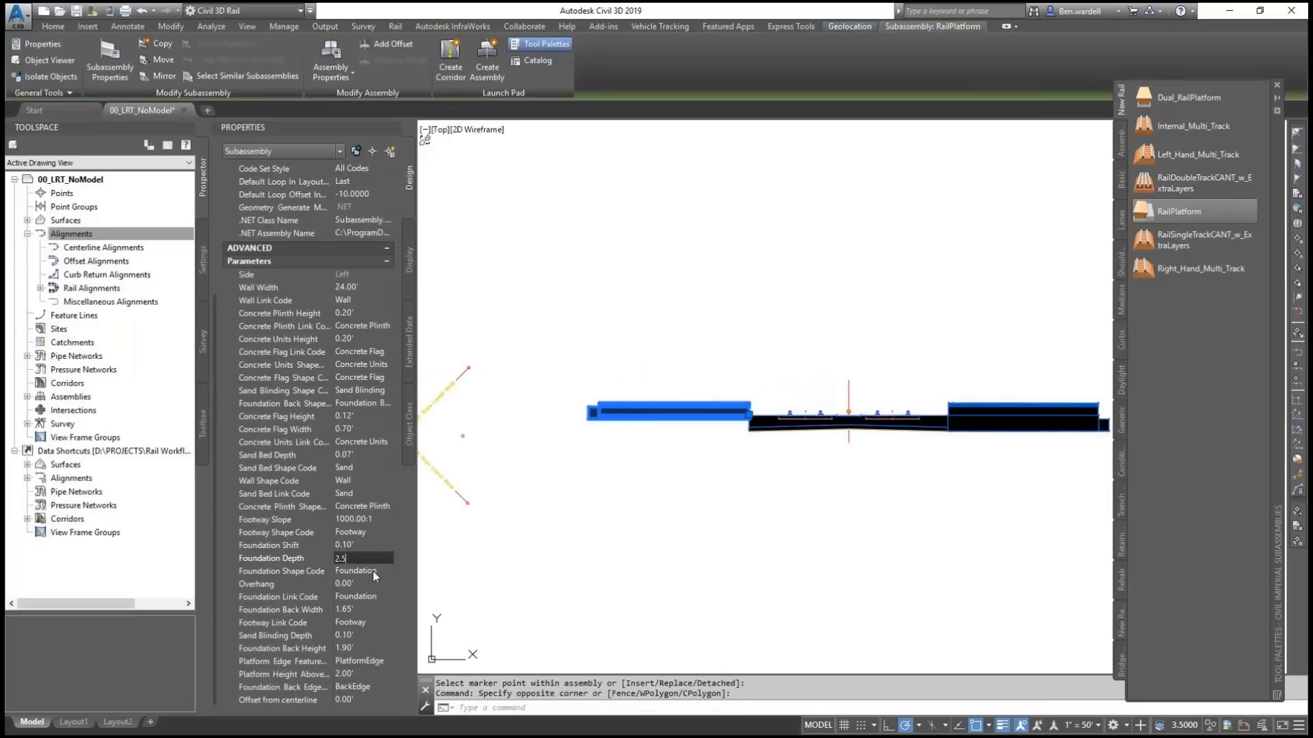
click(372, 572)
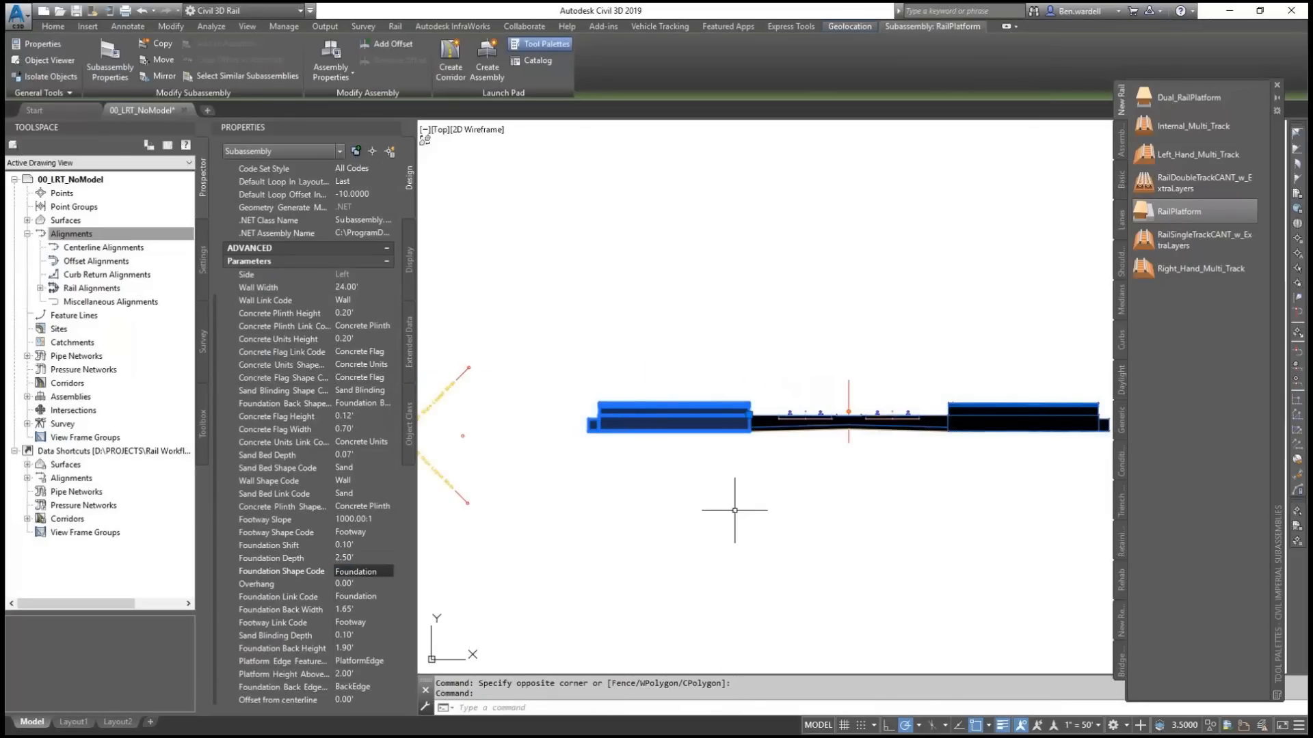
key(Escape)
middle_drag(898, 448, 833, 448)
scroll(812, 442, up, 2)
scroll(812, 443, down, 2)
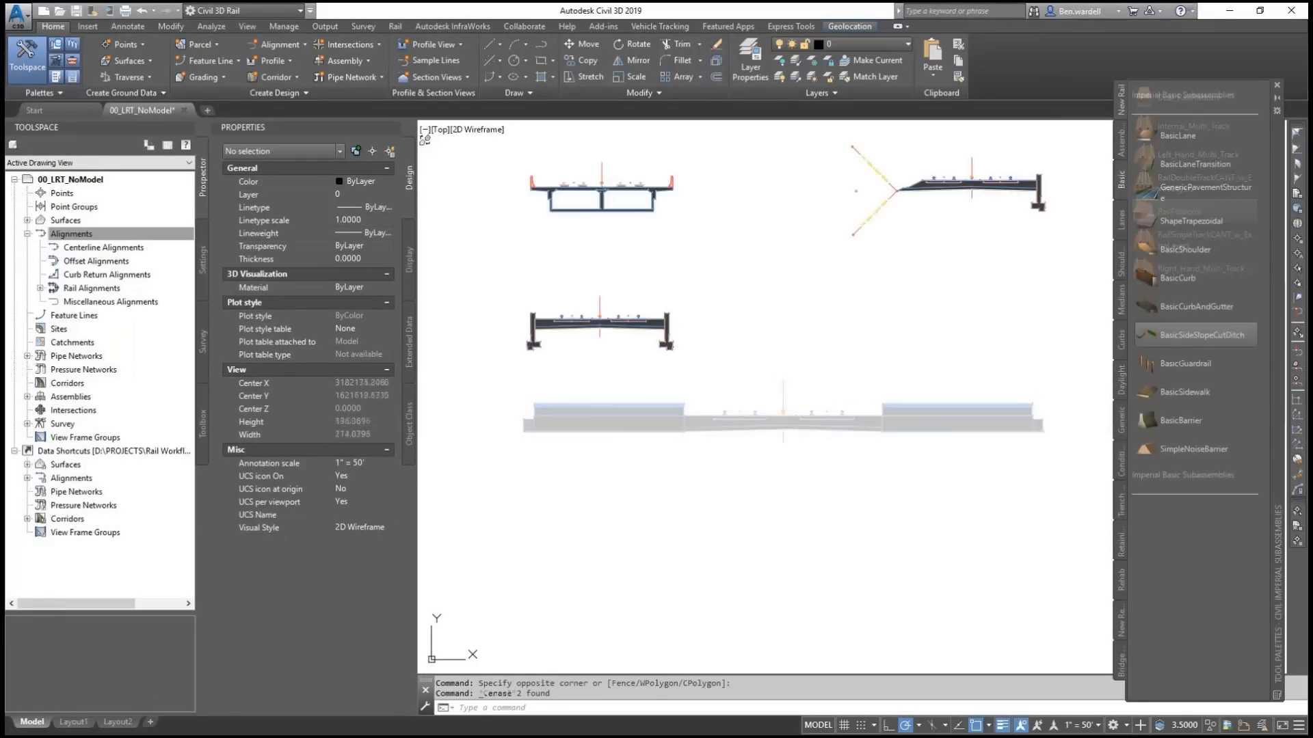
Step: Create an assembly named CL and place its baseline in an empty area of the drawing
click(345, 60)
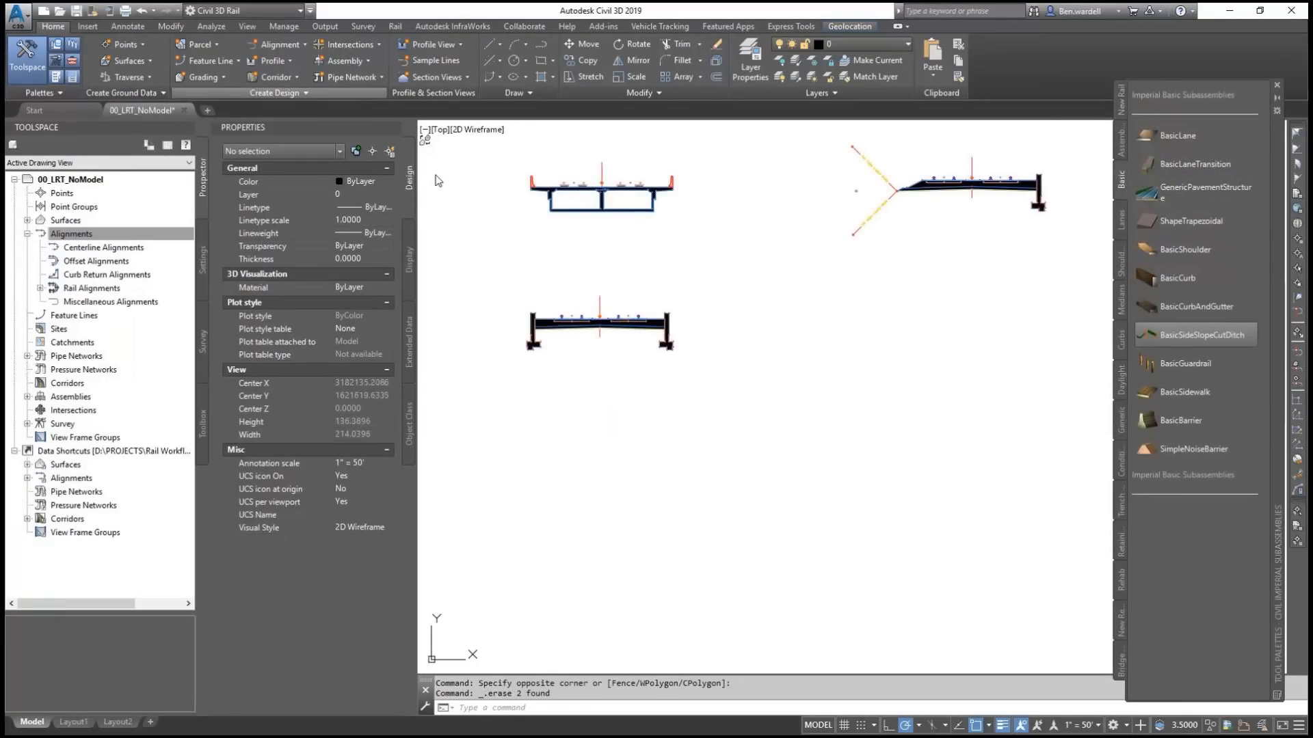
text(CL)
click(599, 482)
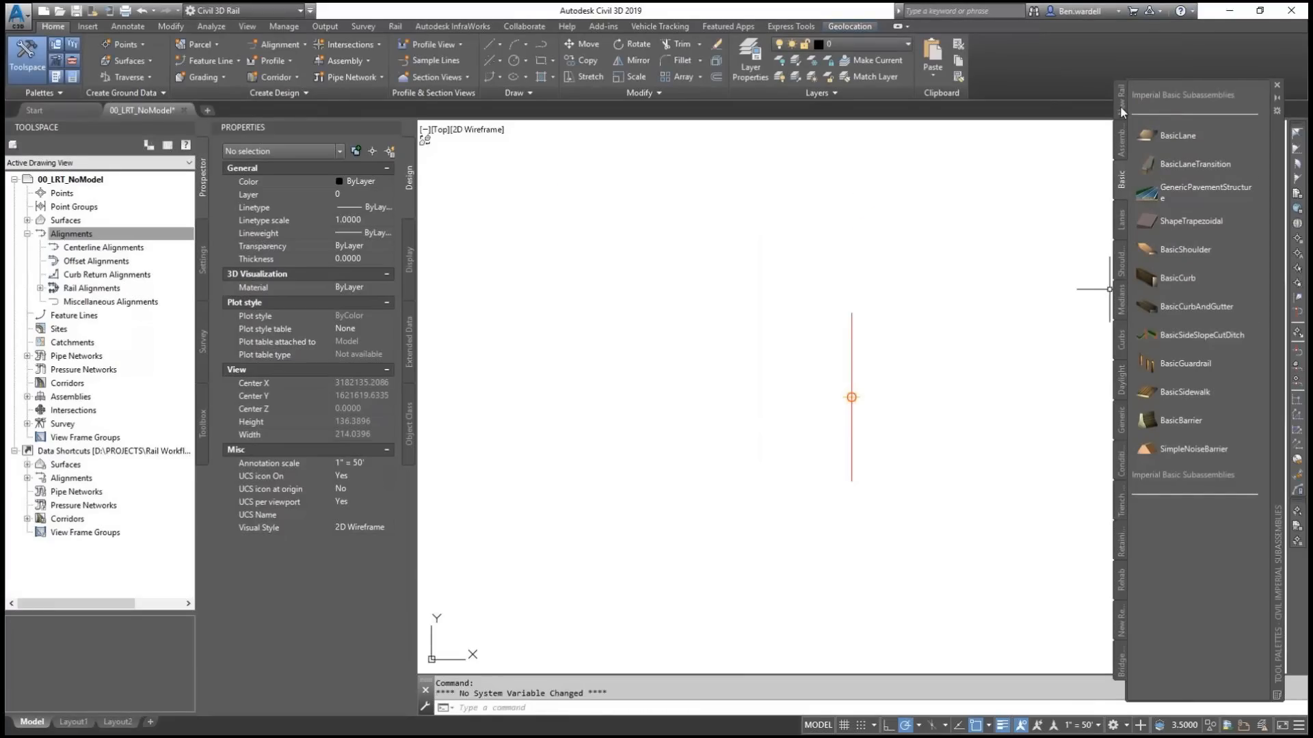
Step: Attach an Internal_Multi_Track subassembly to the CL assembly's baseline marker
click(1121, 109)
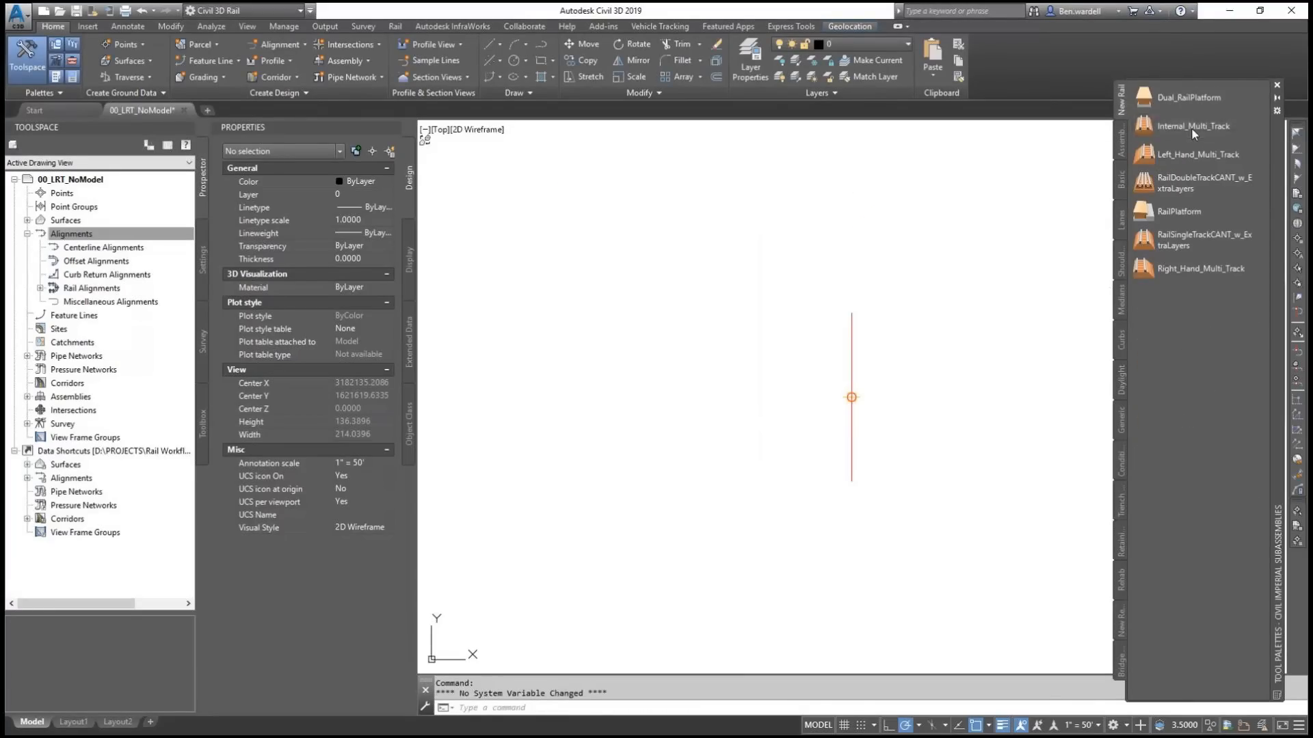
click(1162, 126)
click(851, 397)
right_click(875, 372)
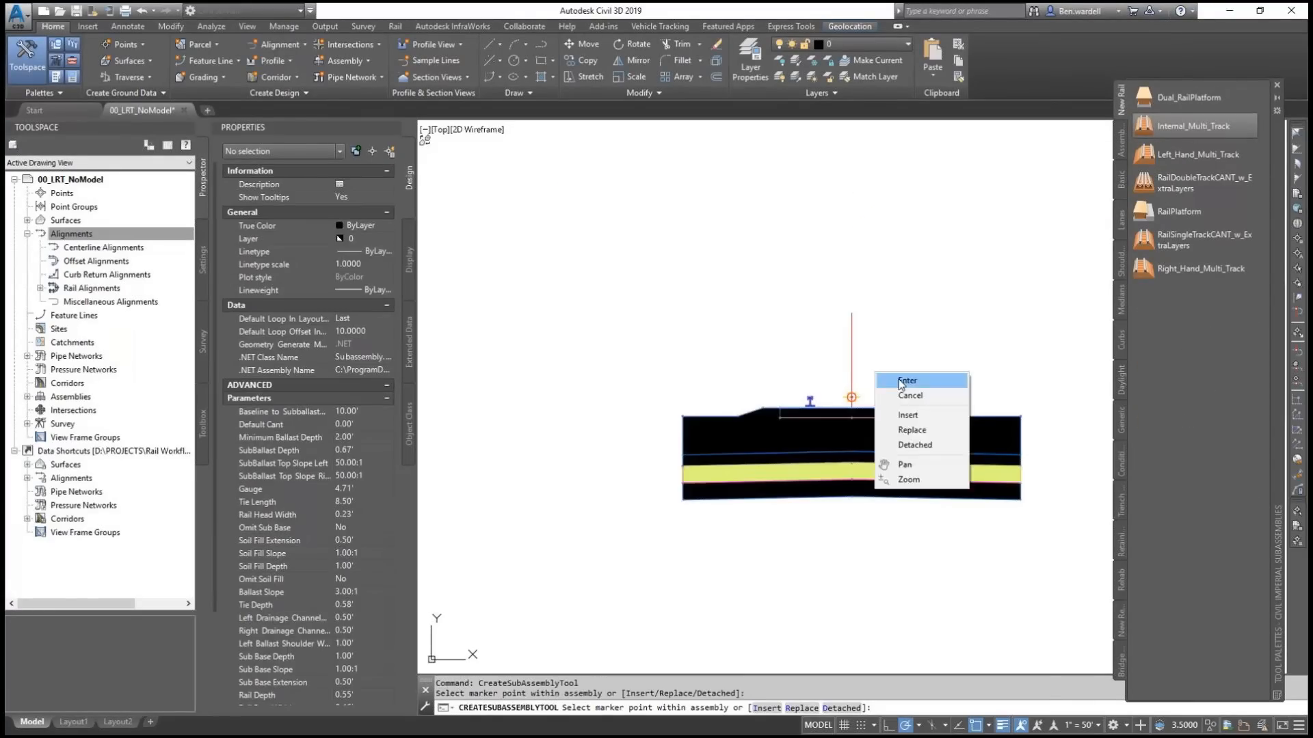
click(904, 381)
Step: Set the Internal_Multi_Track's baseline-to-subballast distance to 7 feet and minimum ballast depth to 1 foot, and omit its sub base
click(774, 407)
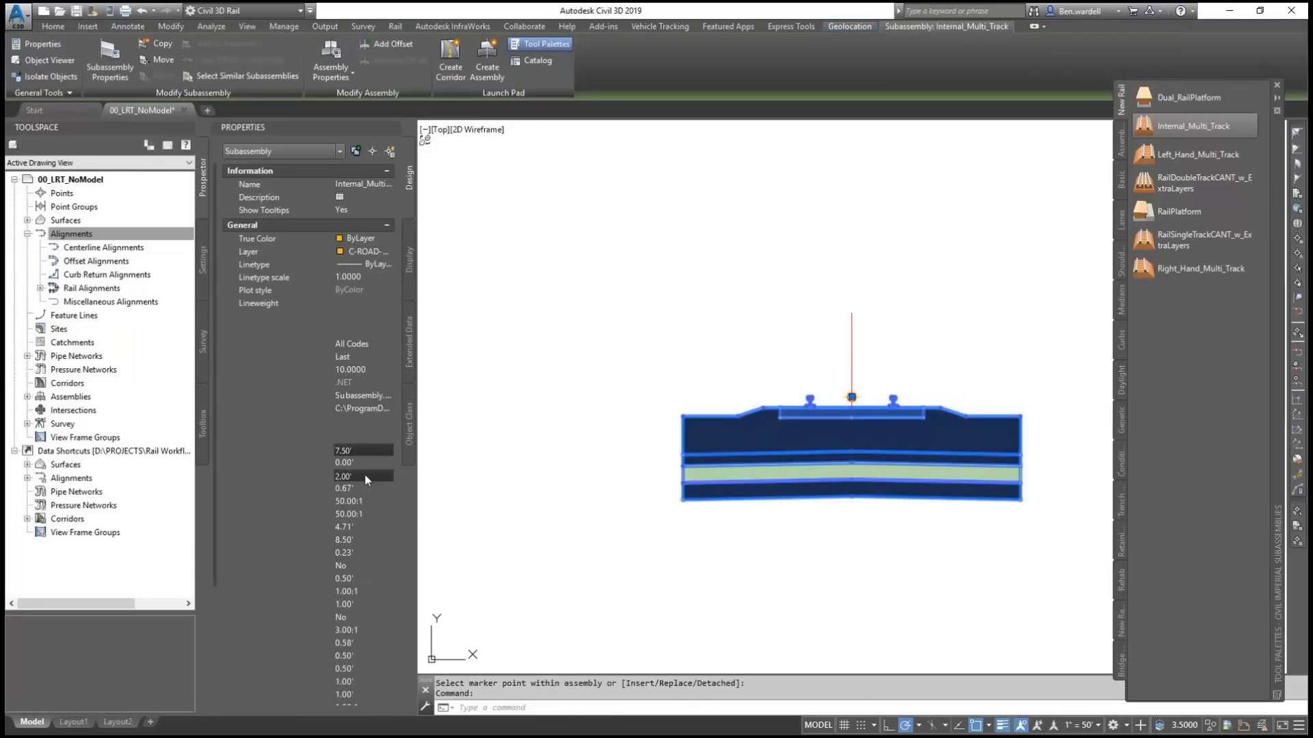
scroll(352, 586, down, 4)
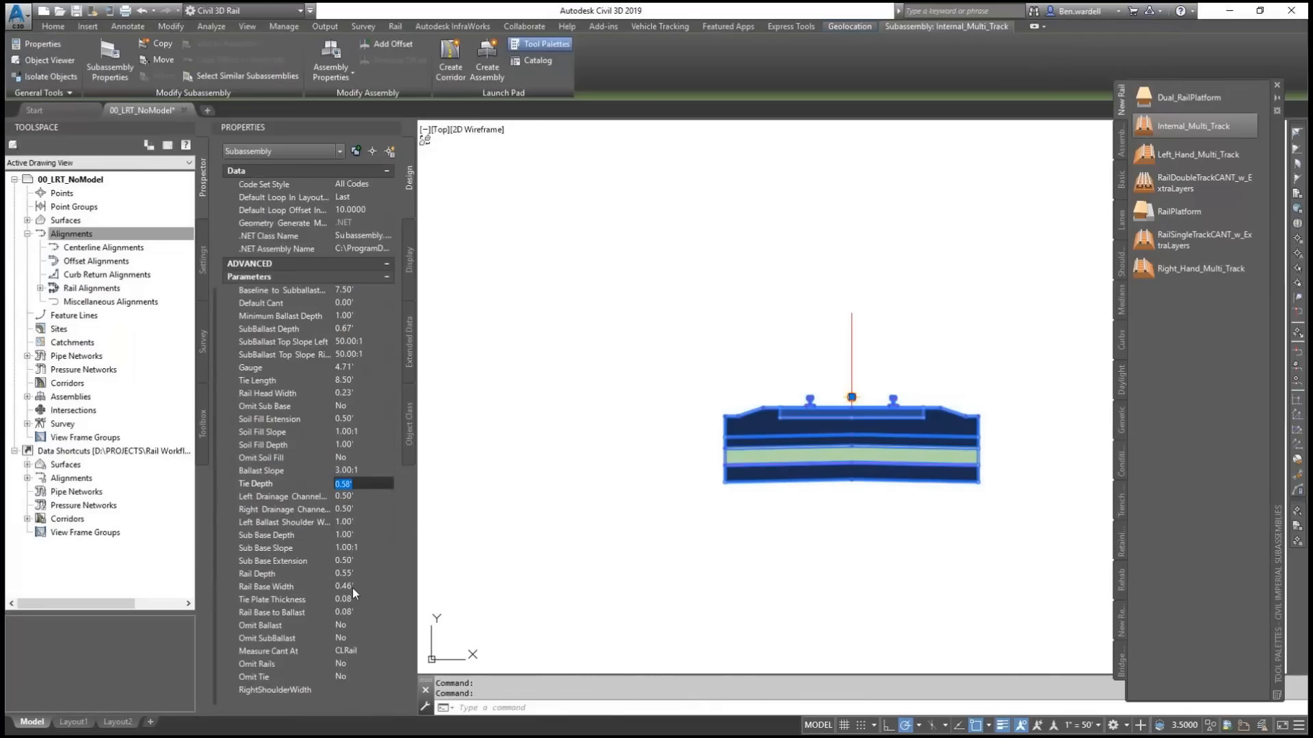
scroll(352, 356, up, 2)
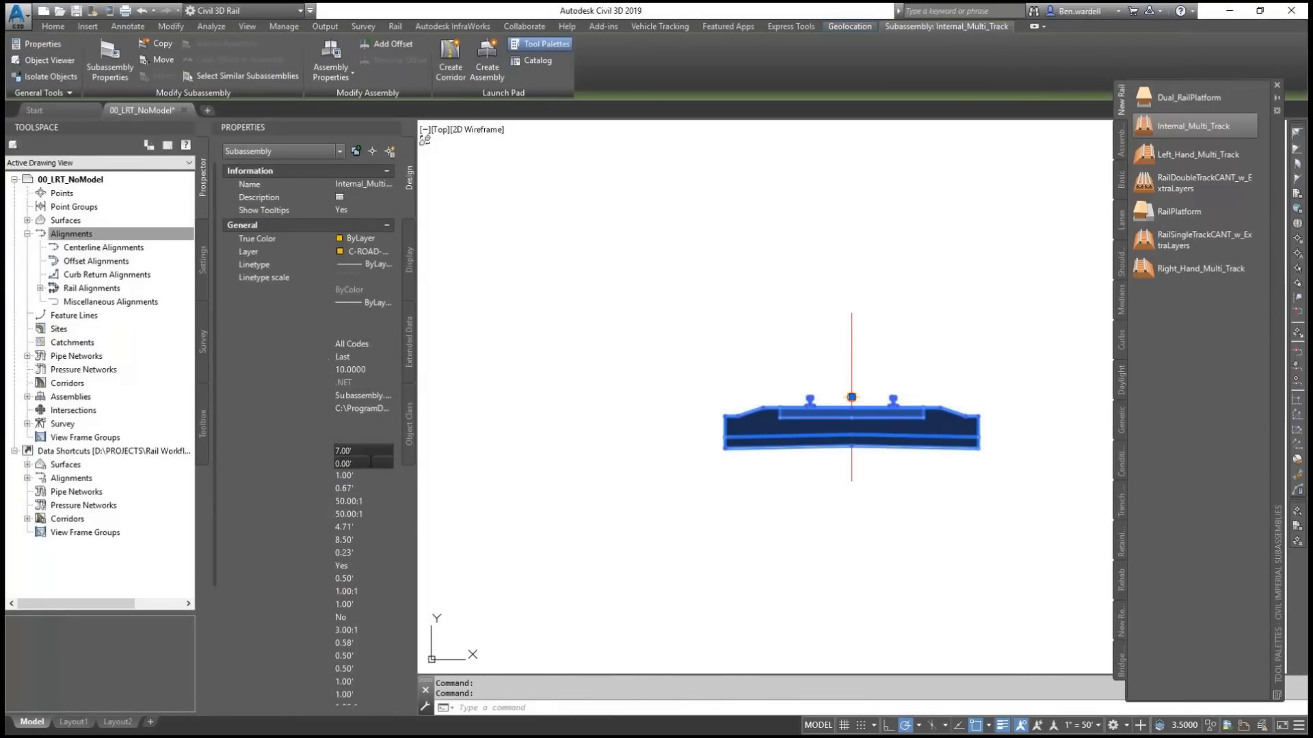
key(Escape)
Step: Create an assembly named LT with the Basic style and All Codes set, and place its baseline beside the CL assembly
click(367, 63)
click(366, 83)
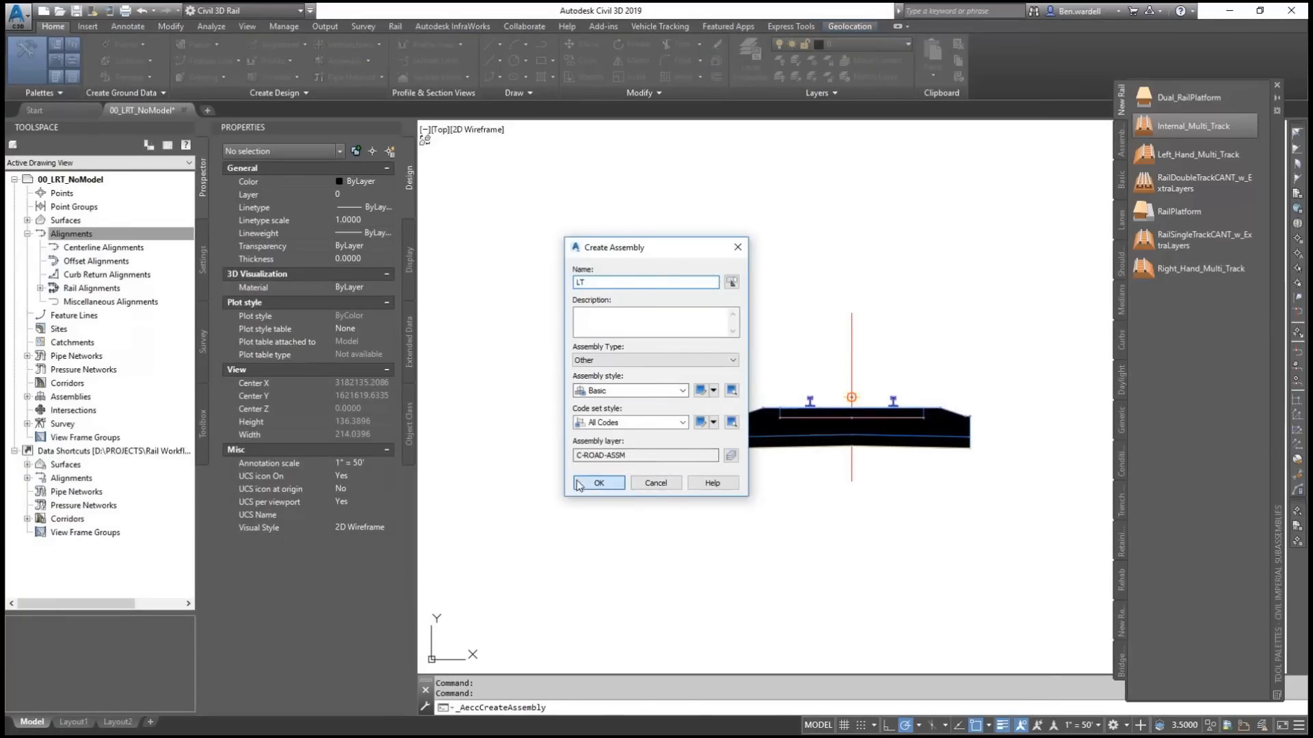
click(599, 483)
scroll(639, 448, down, 1)
click(553, 416)
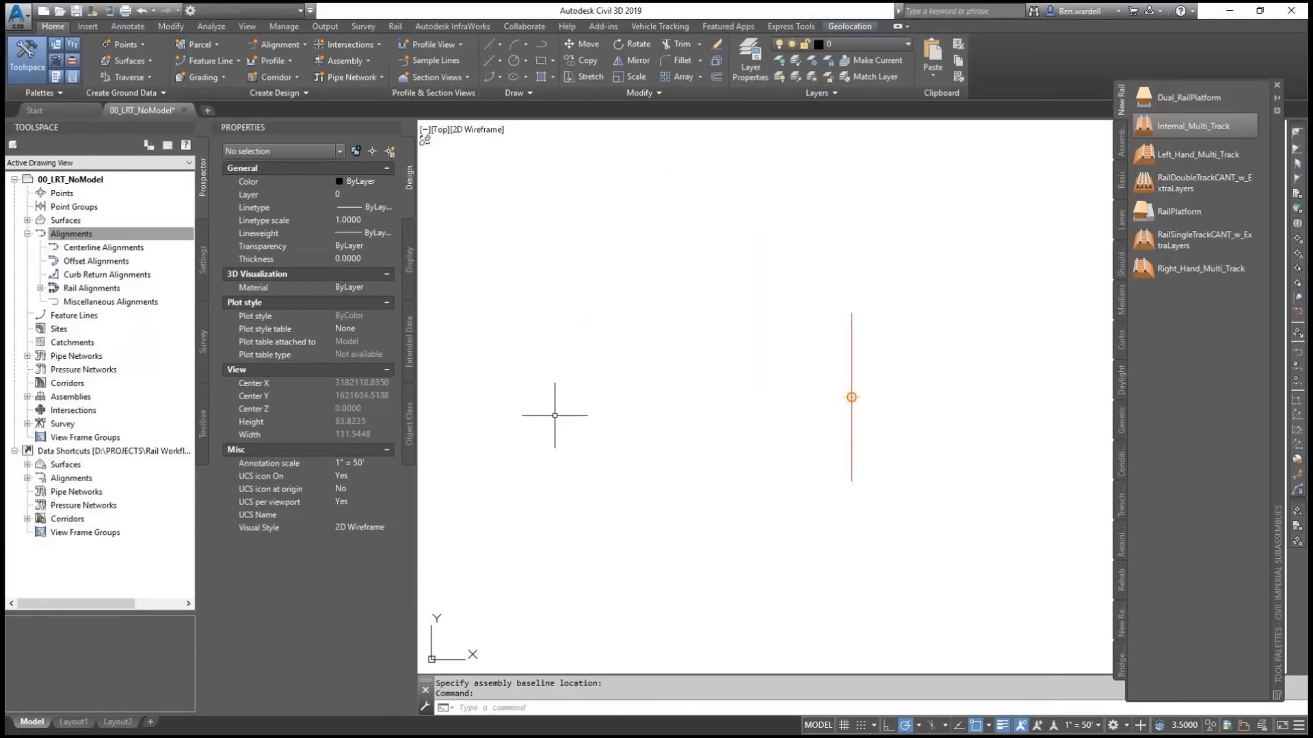
Step: Attach a Left_Hand_Multi_Track subassembly to the LT assembly's baseline marker
click(1186, 159)
click(851, 398)
key(Escape)
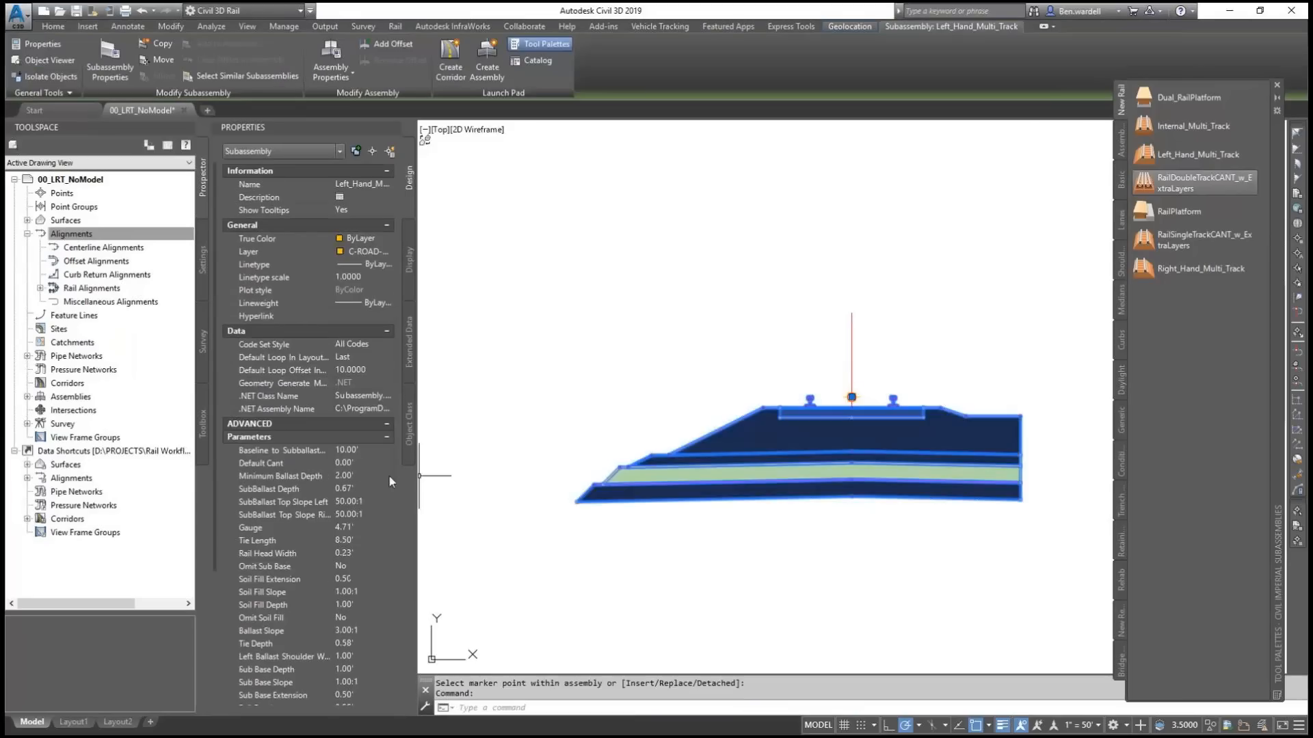
Step: Set the Left_Hand_Multi_Track's baseline-to-subballast distance to 7 feet and minimum ballast depth to 1 foot, and omit its sub base
click(367, 629)
scroll(370, 612, down, 5)
double_click(370, 391)
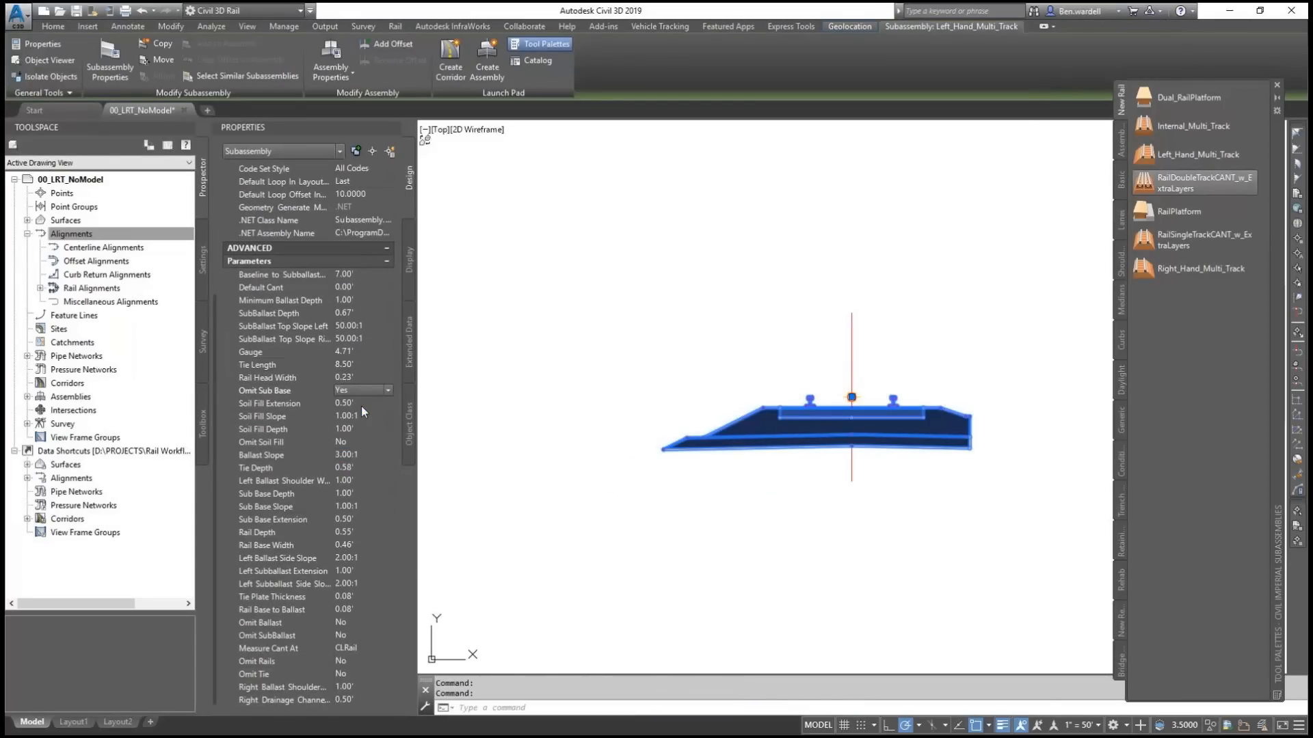
Step: Set the left ballast side slope, left subballast extension and left subballast side slope to 0, and the left ballast shoulder width to 4.75 feet
click(368, 546)
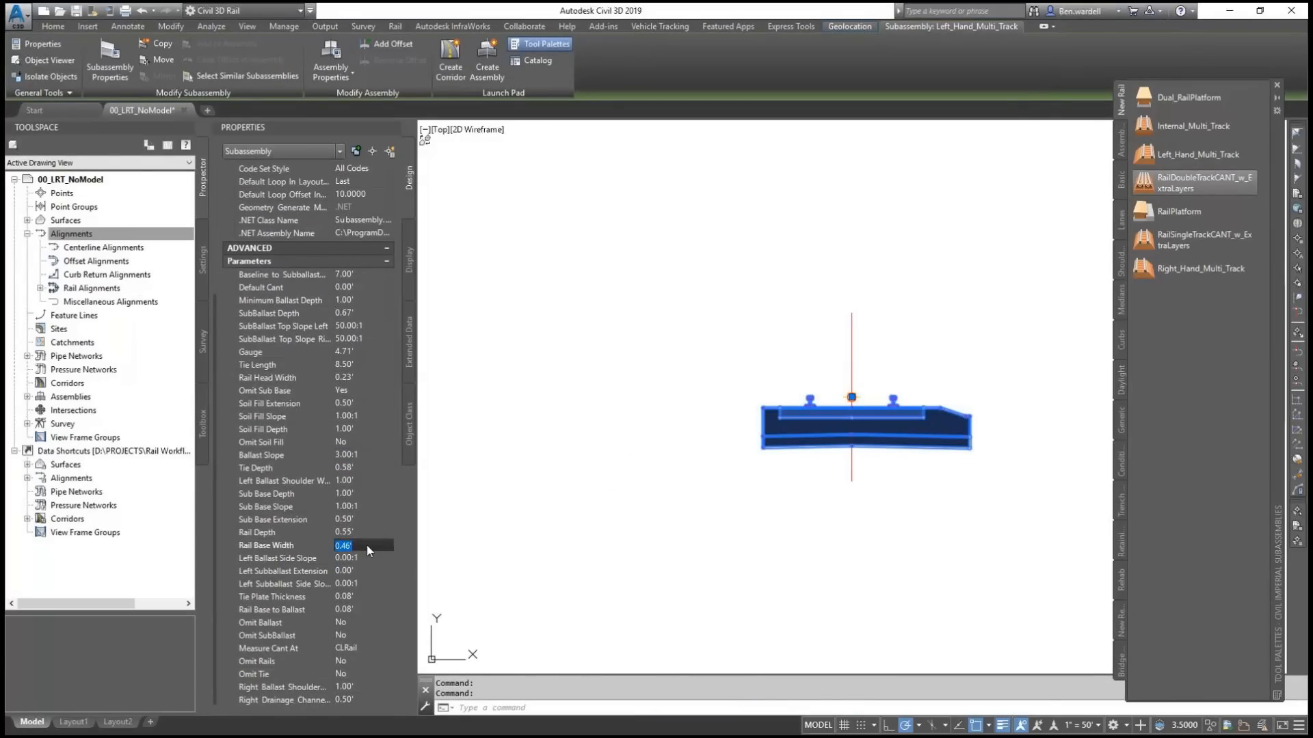
click(359, 481)
text(4.75)
key(Return)
key(Escape)
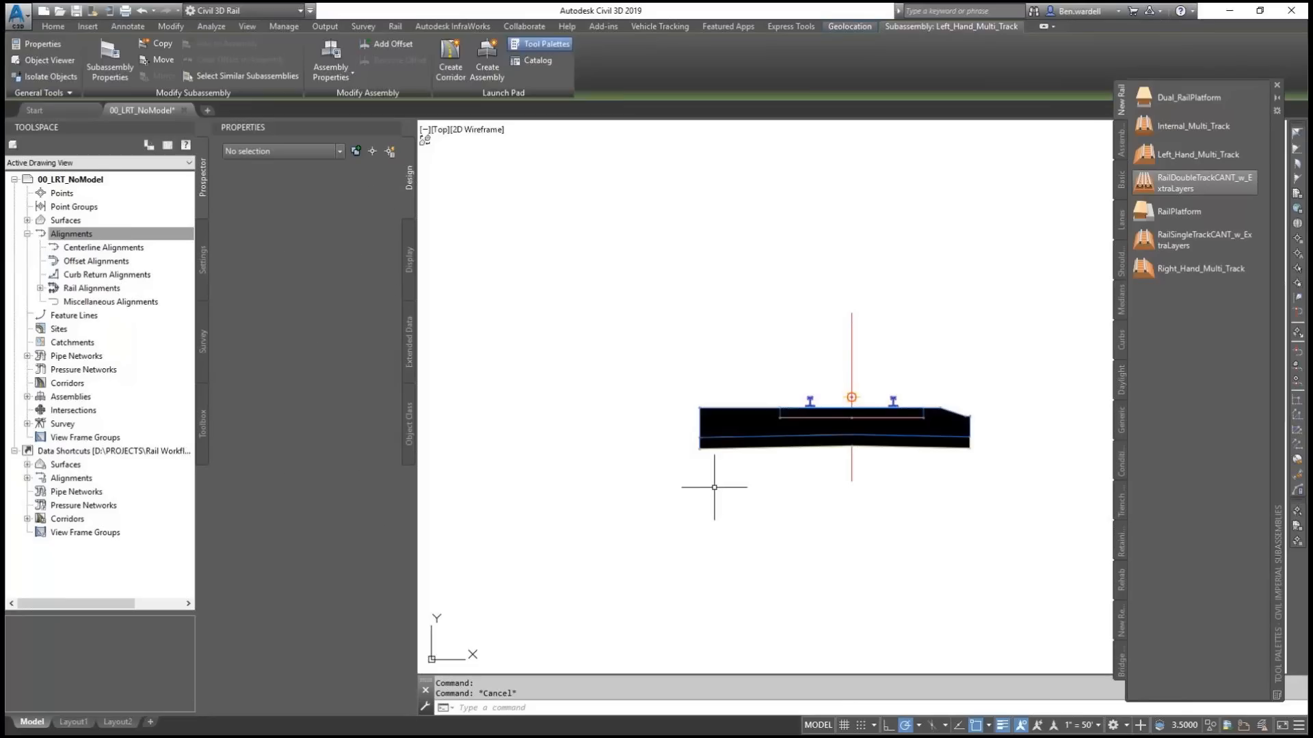
Step: Attach a left-side RetainWallVertical subassembly to the outer left edge of the LT assembly's track bed
click(1121, 544)
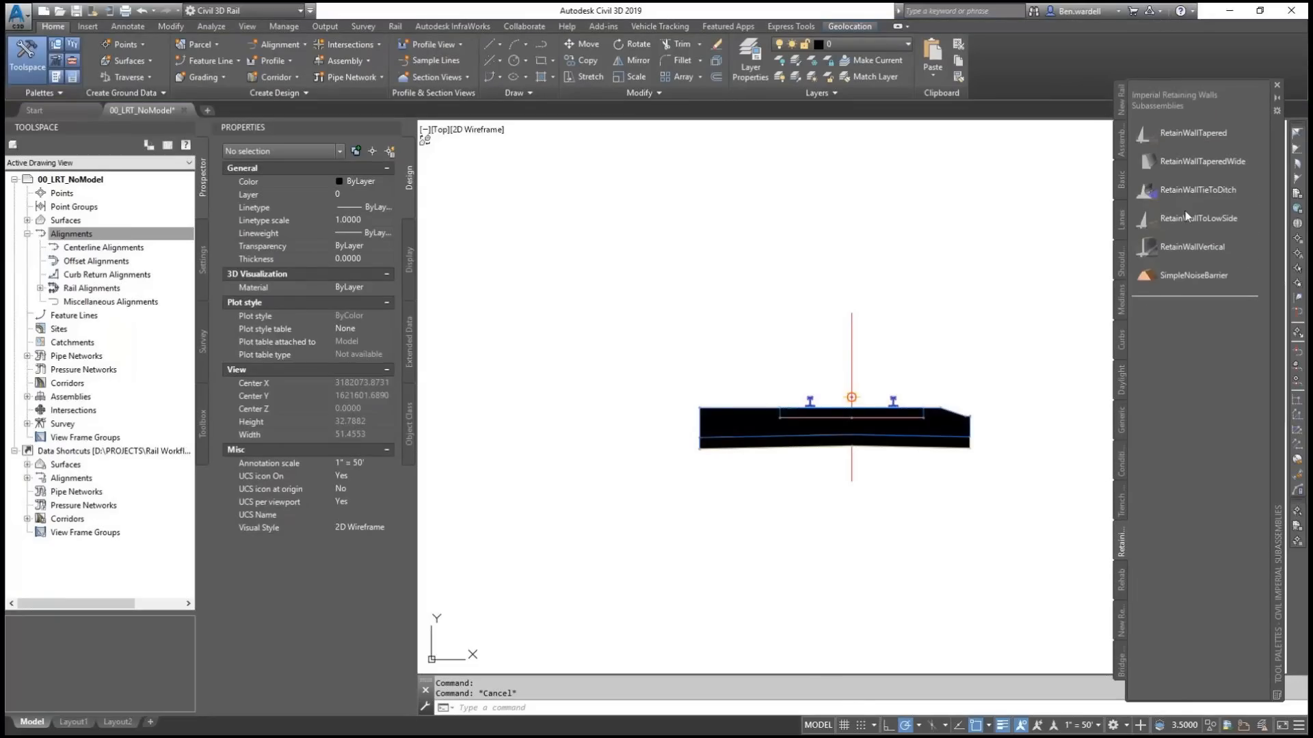
click(1176, 248)
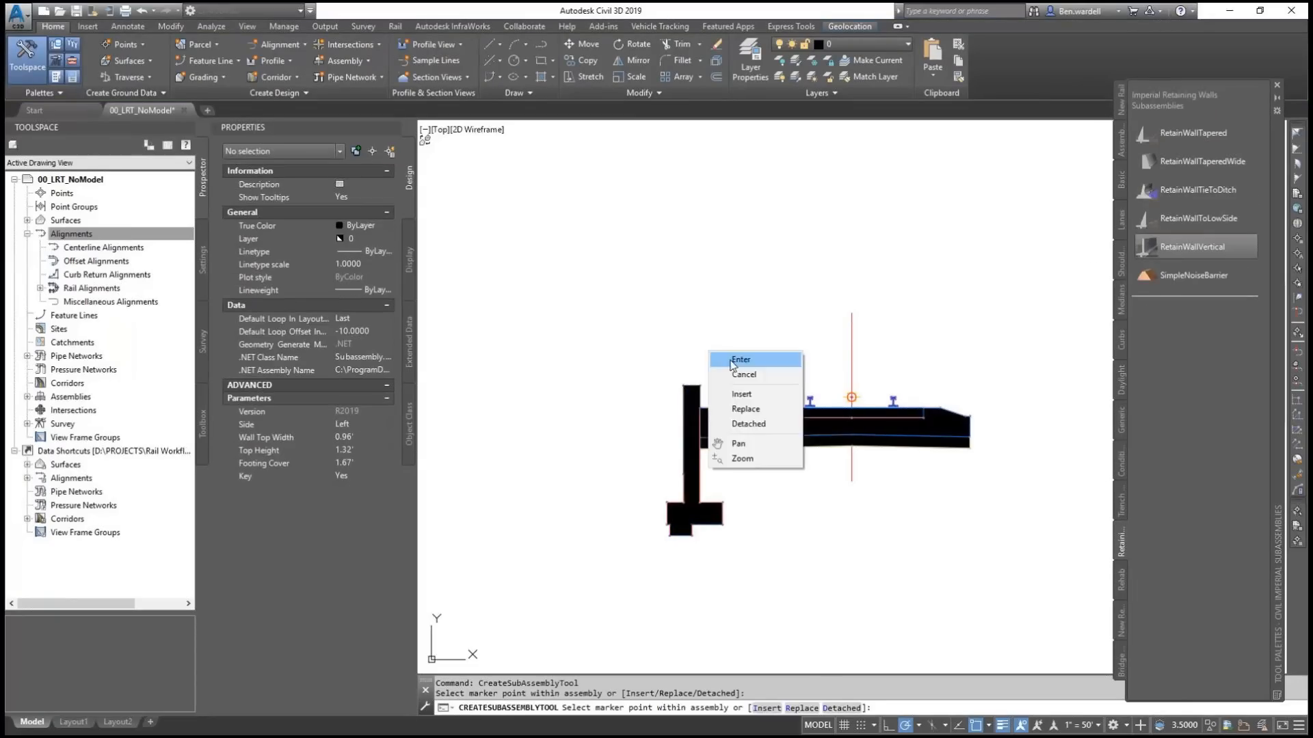
scroll(708, 349, down, 1)
middle_drag(962, 327, 761, 347)
scroll(761, 348, up, 1)
scroll(762, 348, down, 1)
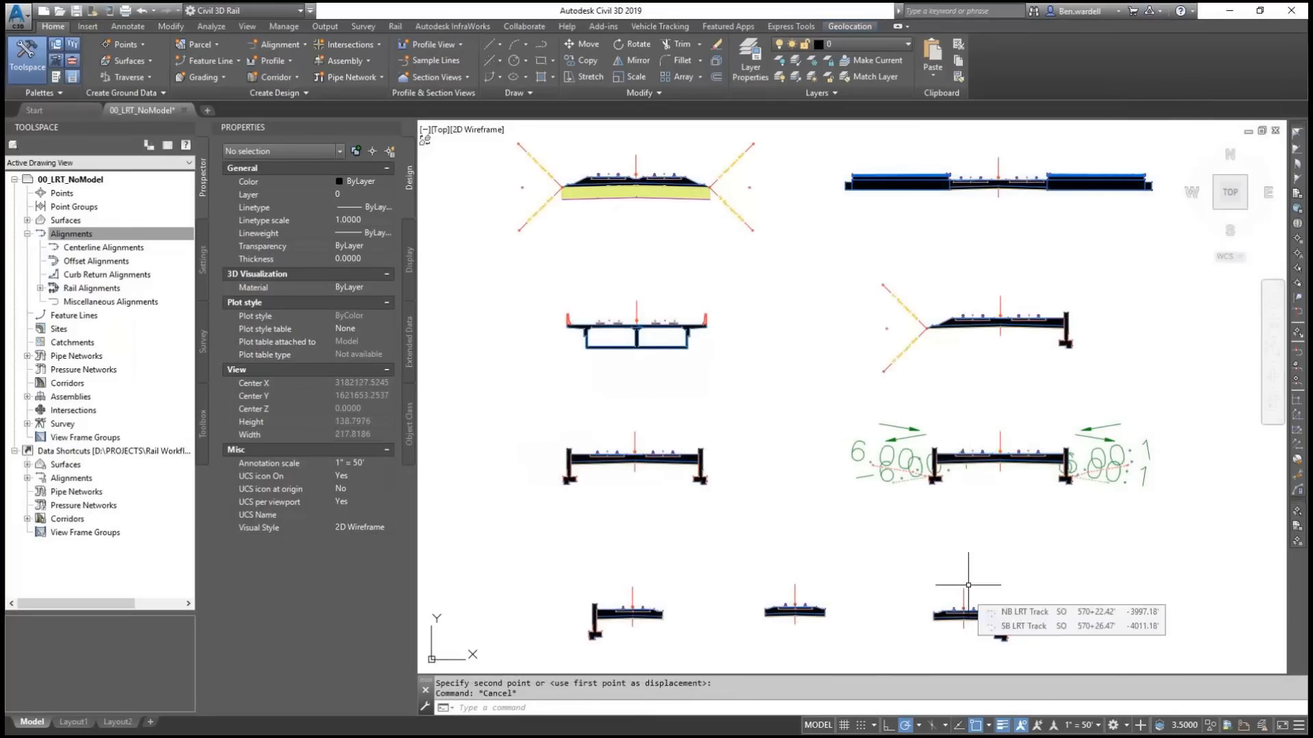
Step: Examine the cut and fill parameters of the left DaylightGeneral subassembly on the double retaining-wall assembly, and close the subassembly palettes
scroll(996, 465, up, 3)
scroll(978, 465, up, 2)
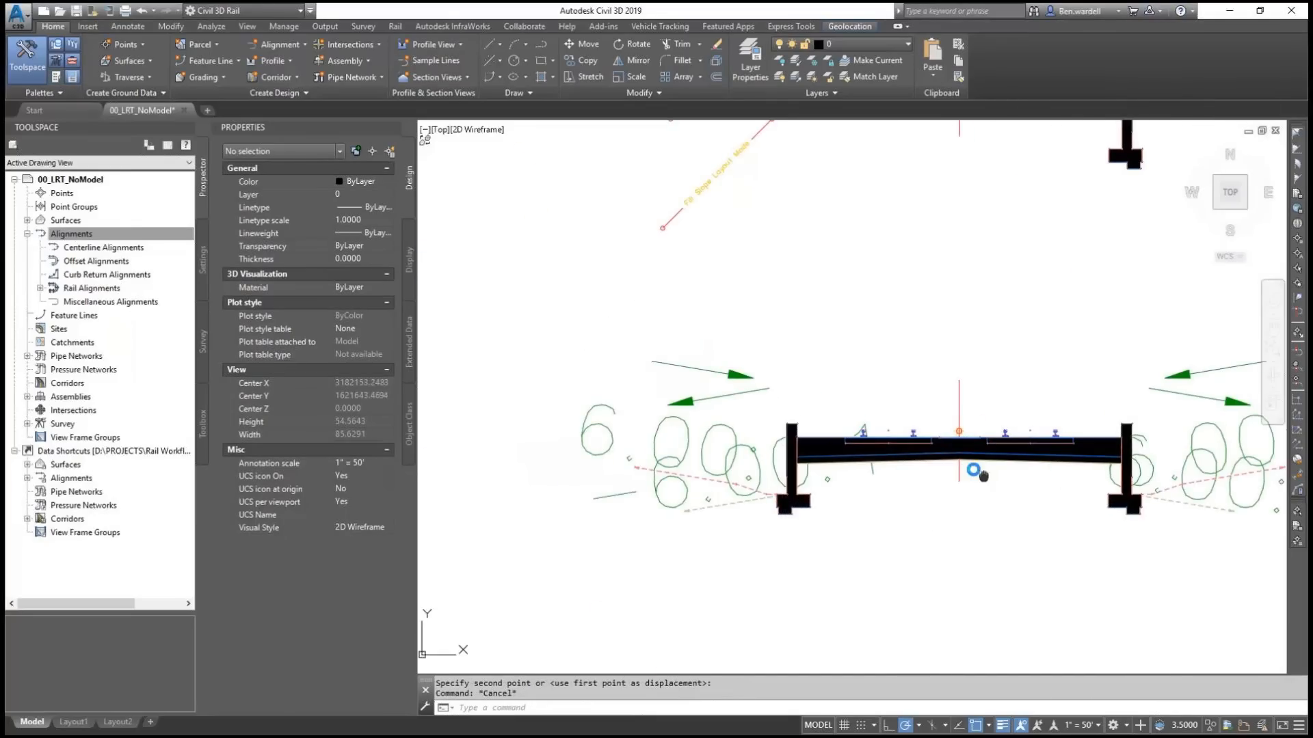
middle_drag(975, 469, 949, 443)
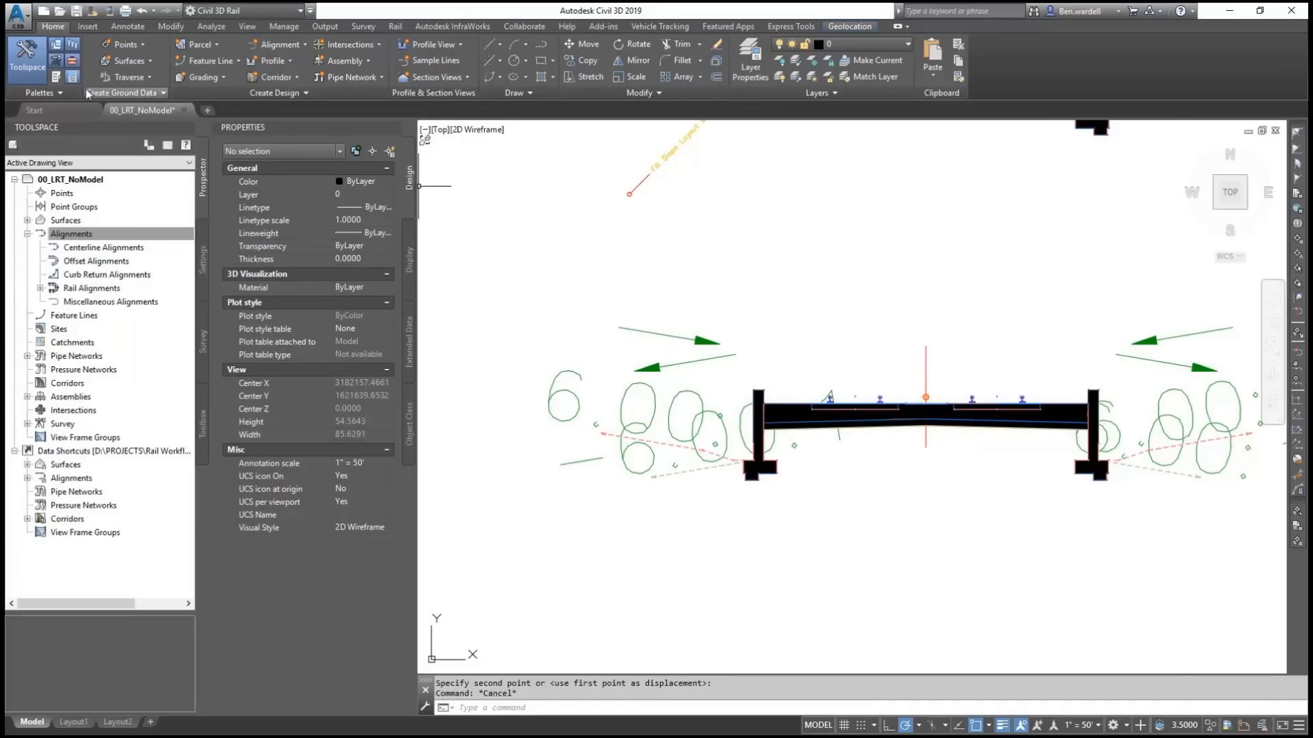
click(57, 81)
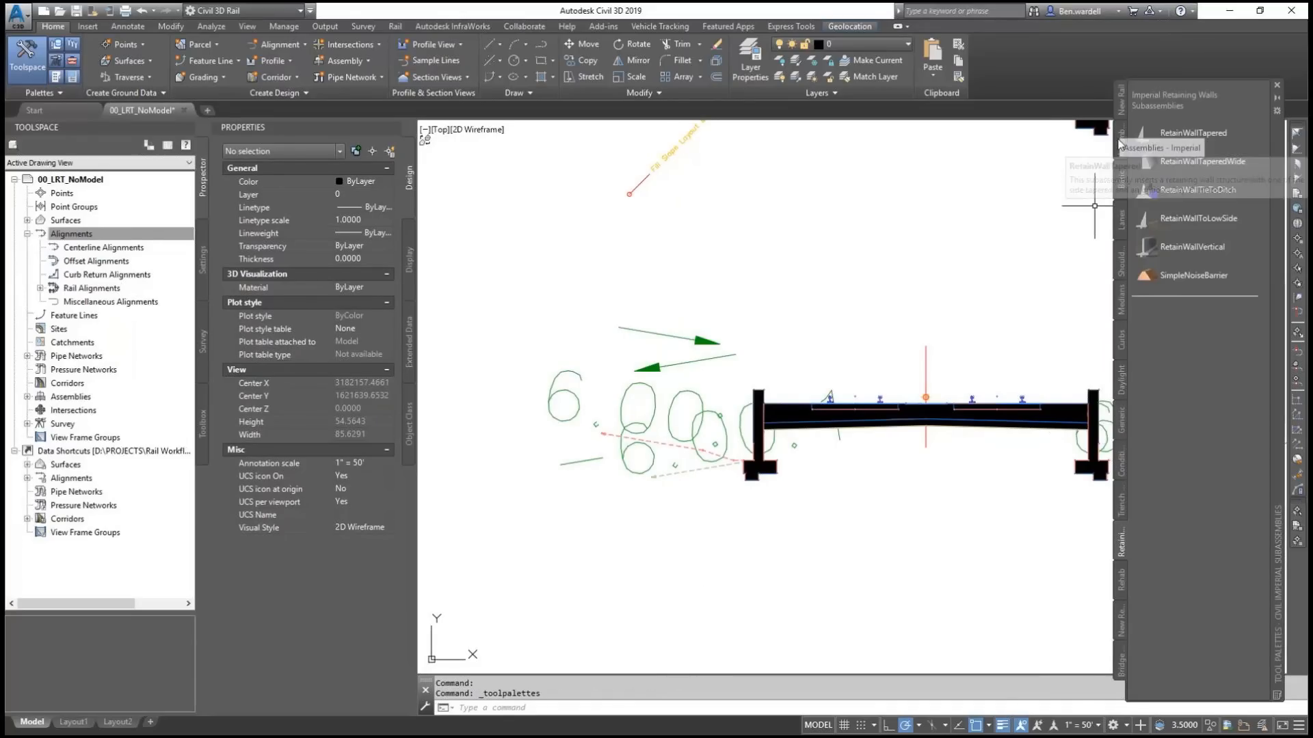
click(1122, 378)
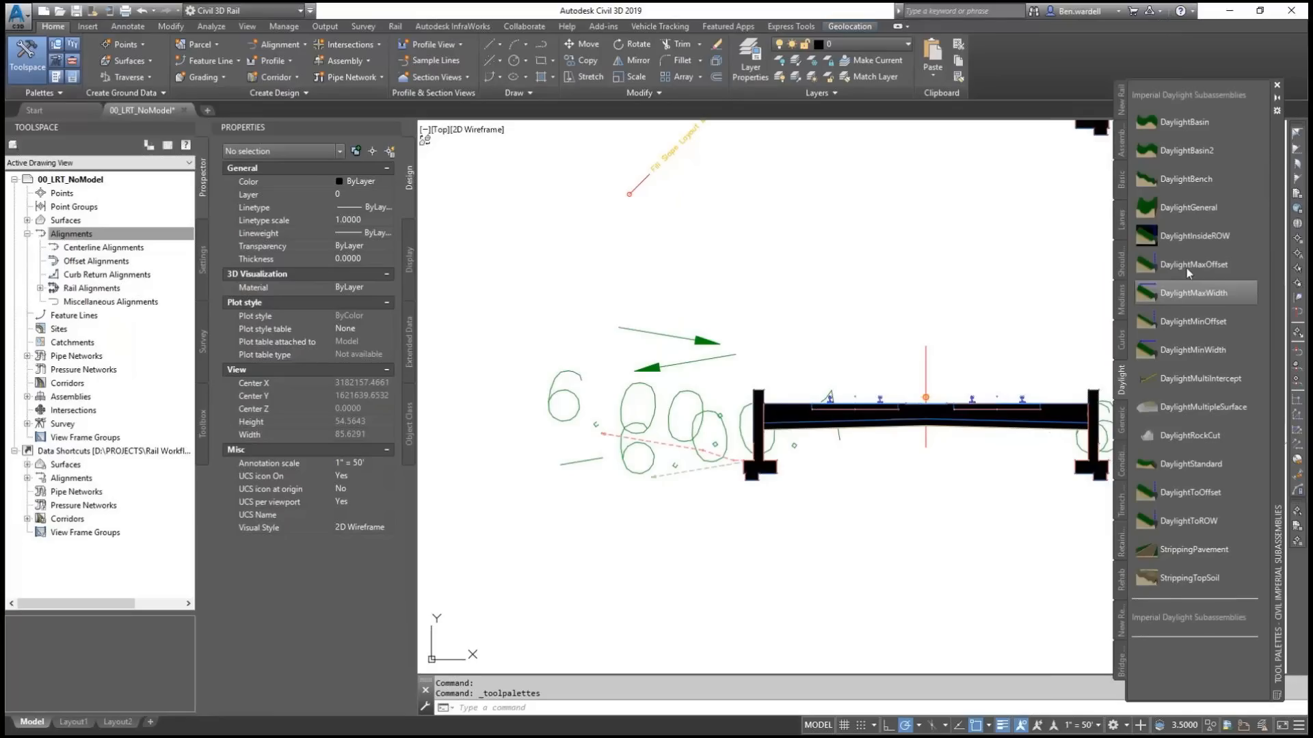
click(1193, 208)
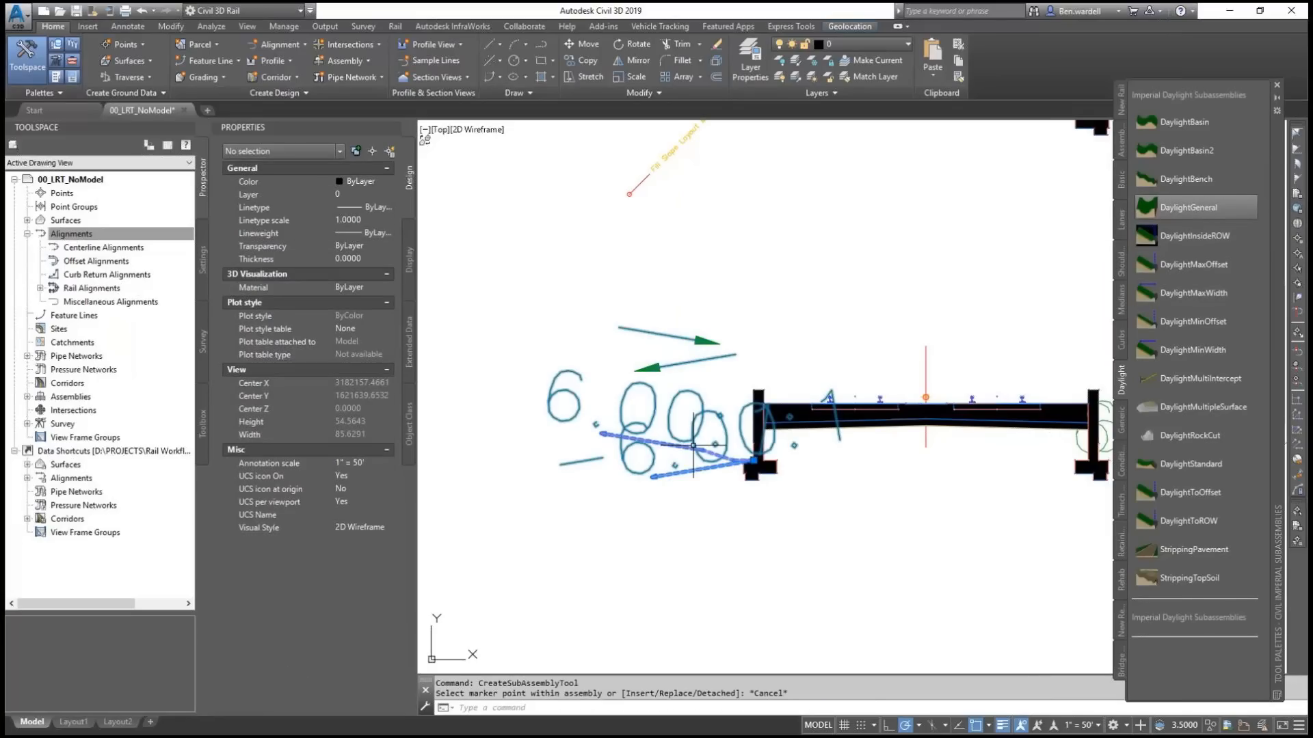
key(Escape)
scroll(353, 511, down, 6)
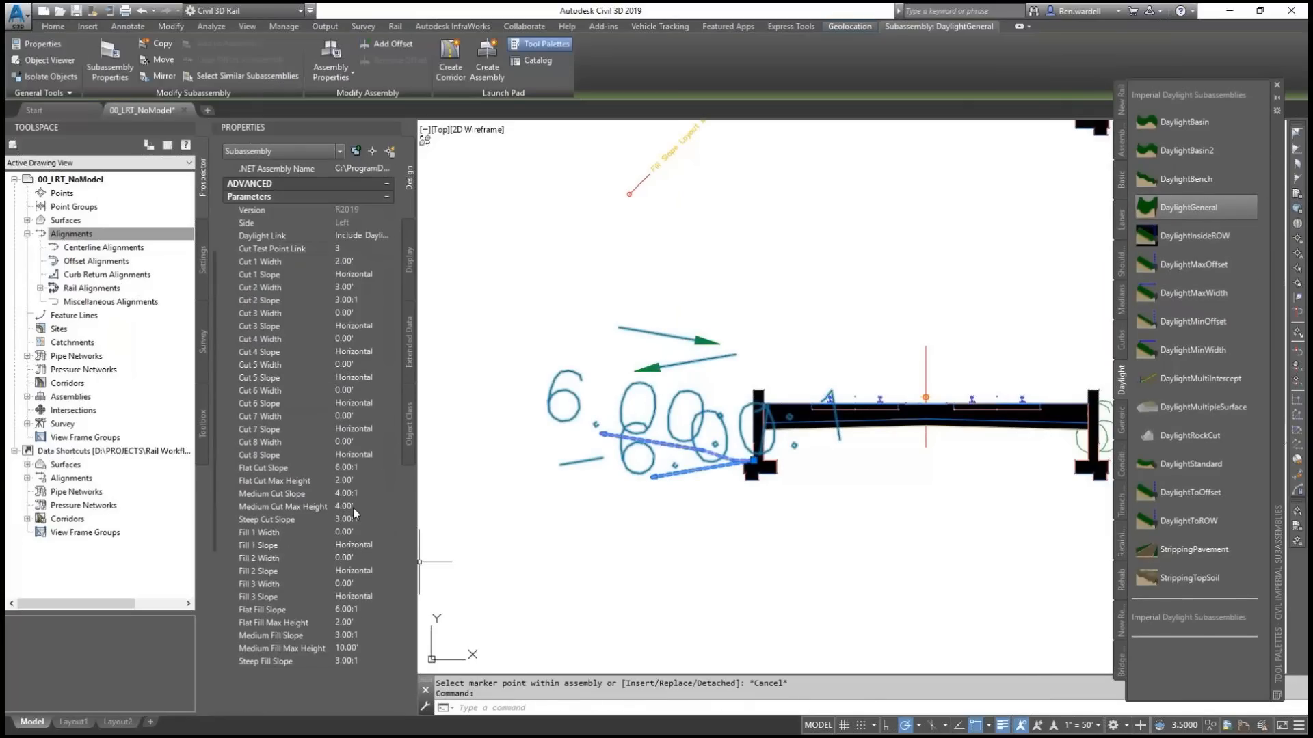
key(Escape)
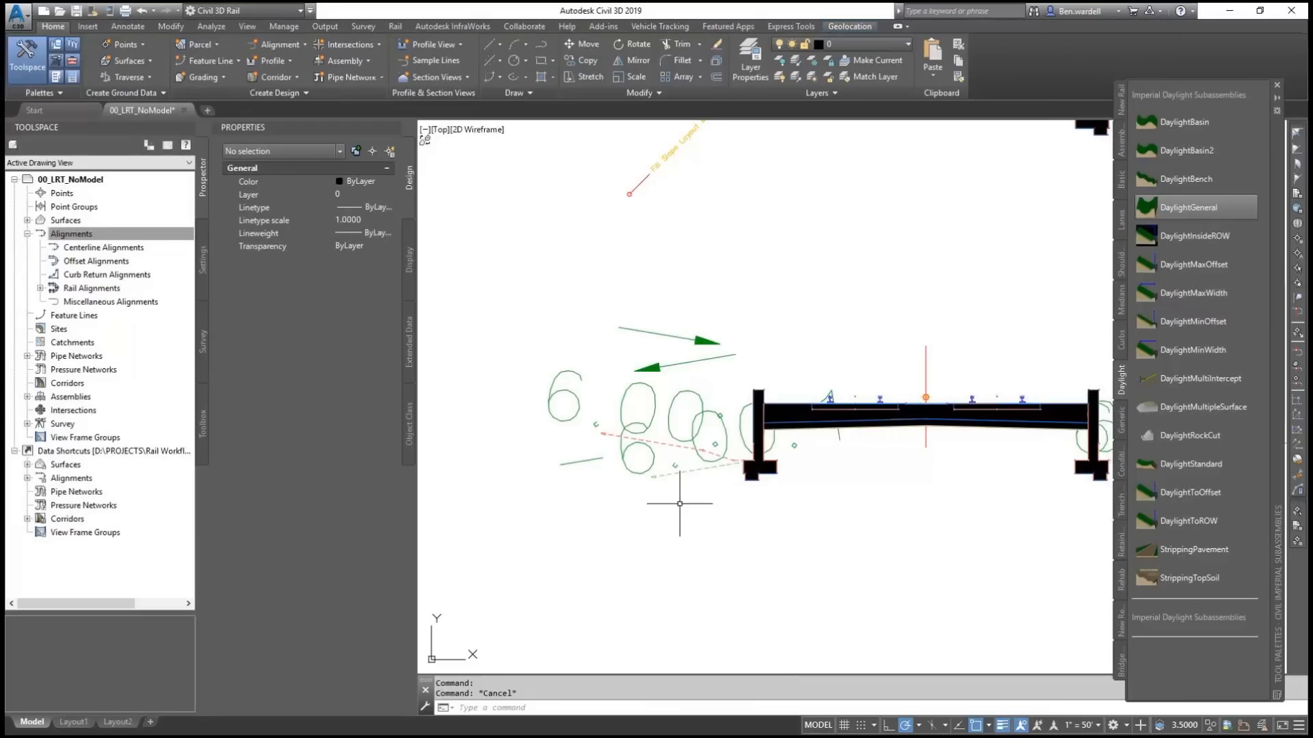
scroll(677, 498, down, 2)
middle_drag(826, 497, 812, 503)
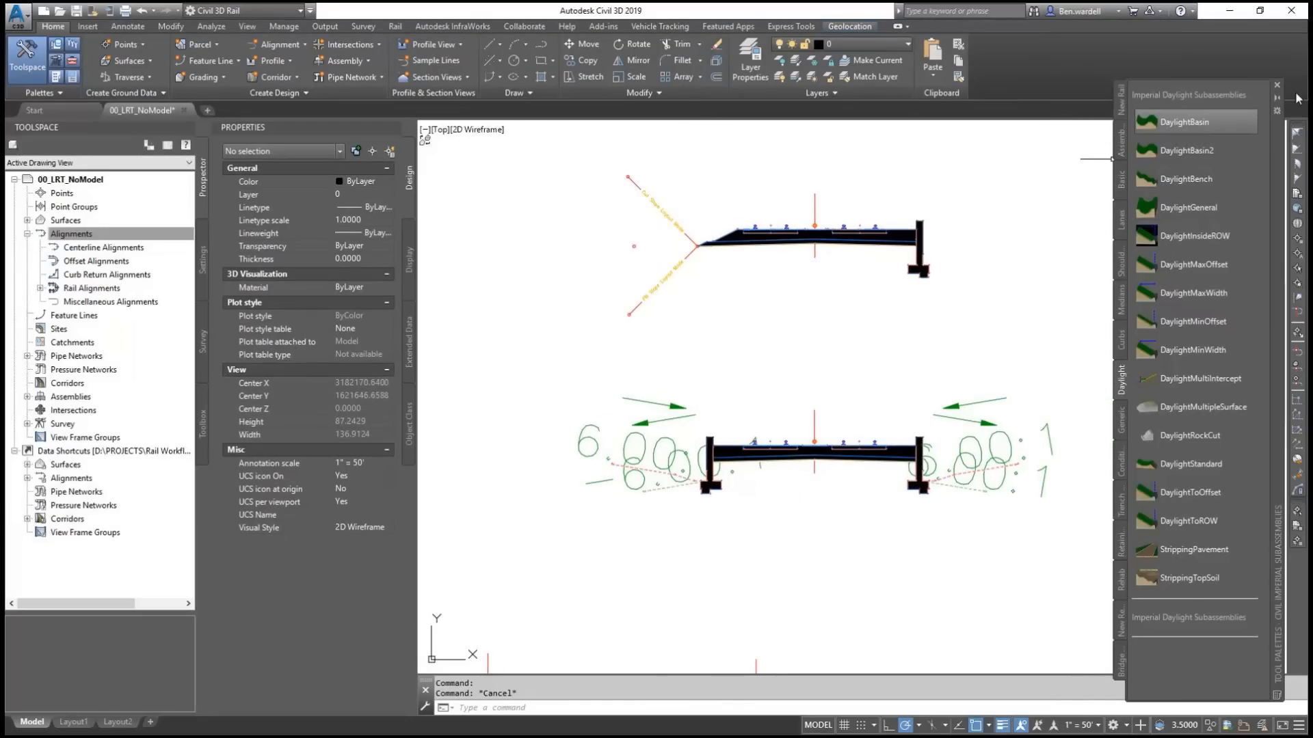
click(1276, 85)
scroll(791, 400, down, 3)
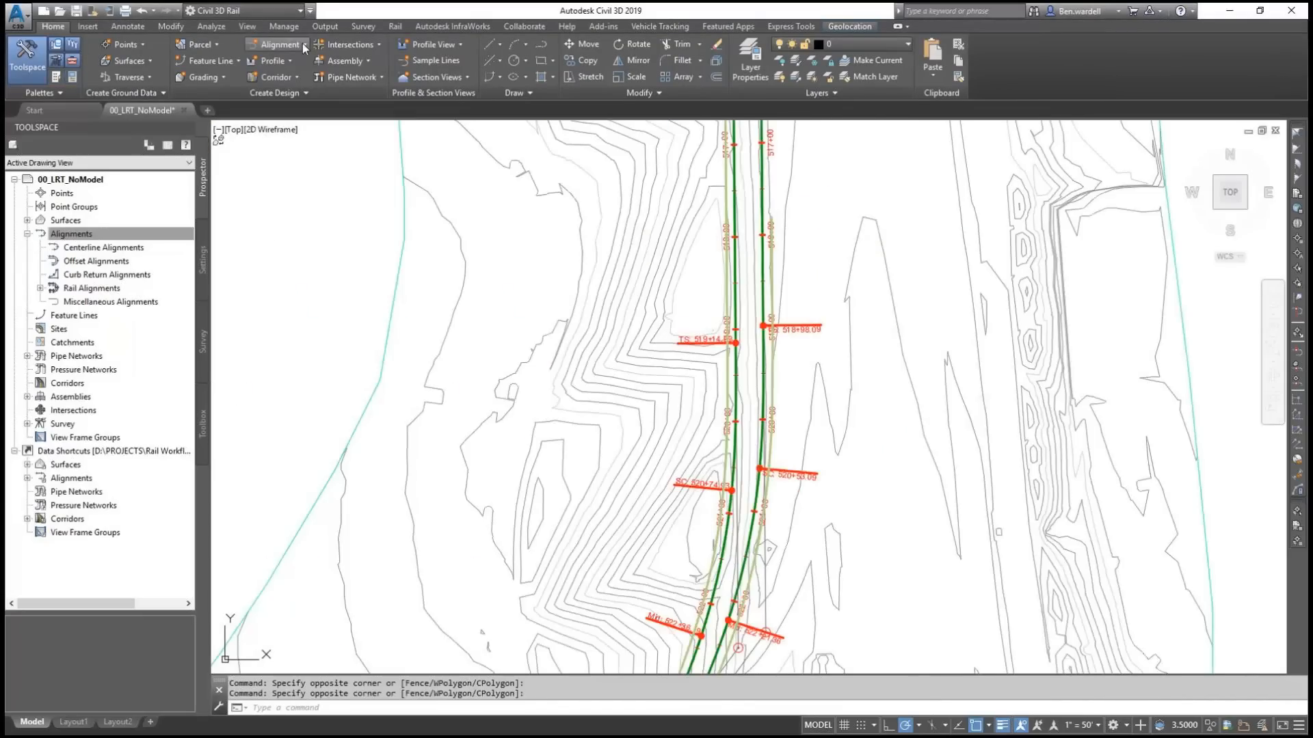
Step: Start an offset alignment from NB LRT Track named DUMMY_NB, with one offset of 7 feet on the right
click(305, 46)
click(331, 264)
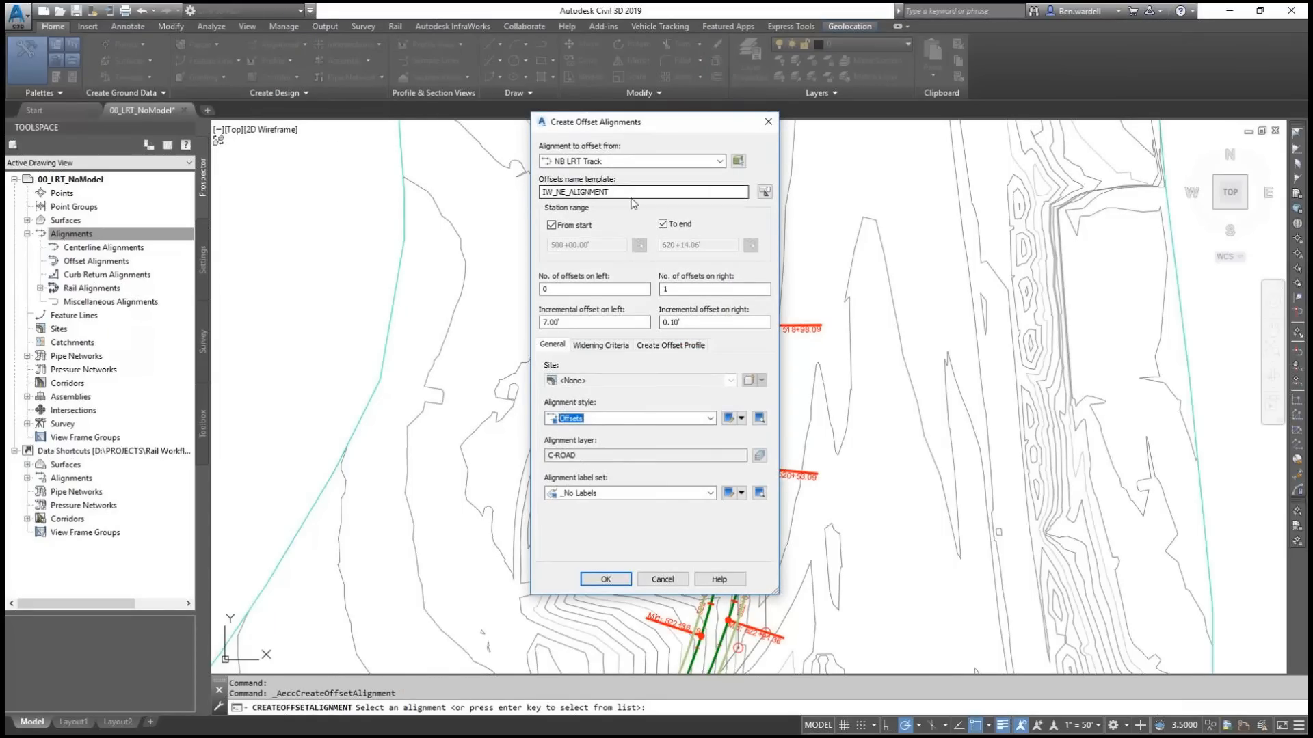
double_click(646, 191)
text(DUMMY_NB)
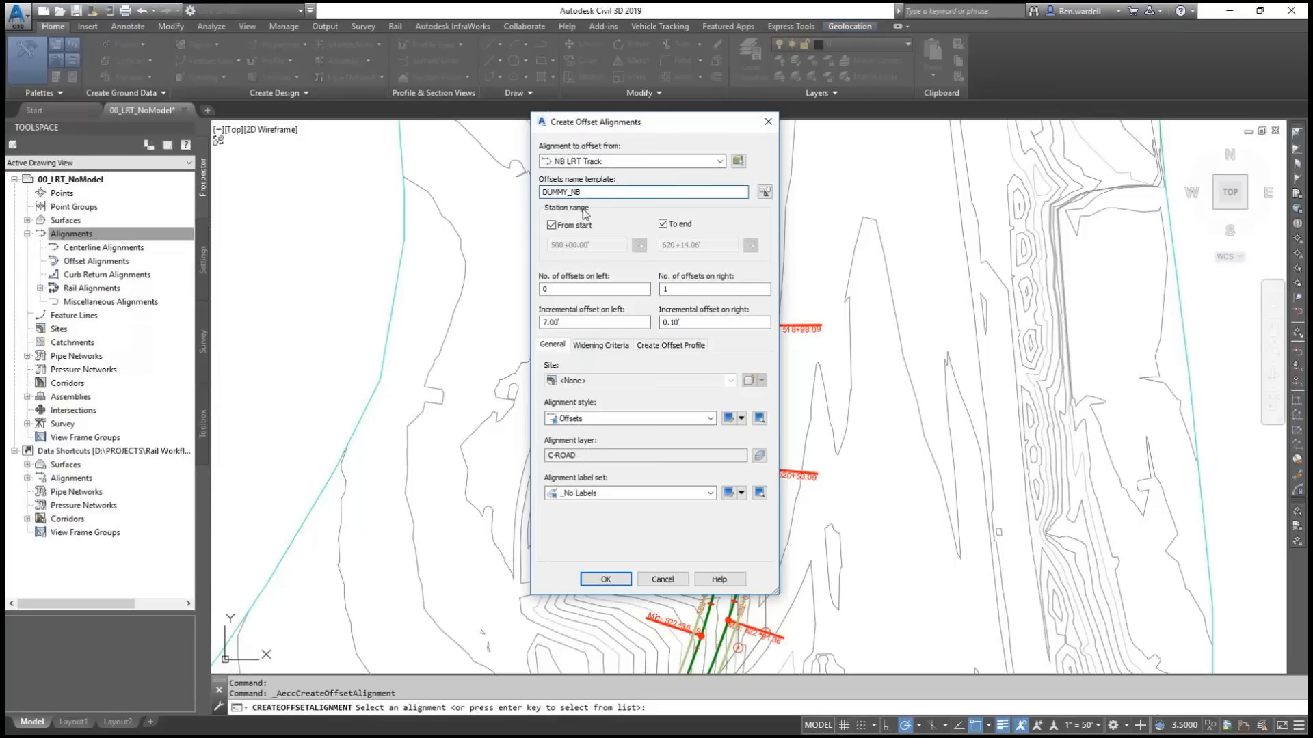
key(Tab)
text(7)
click(605, 326)
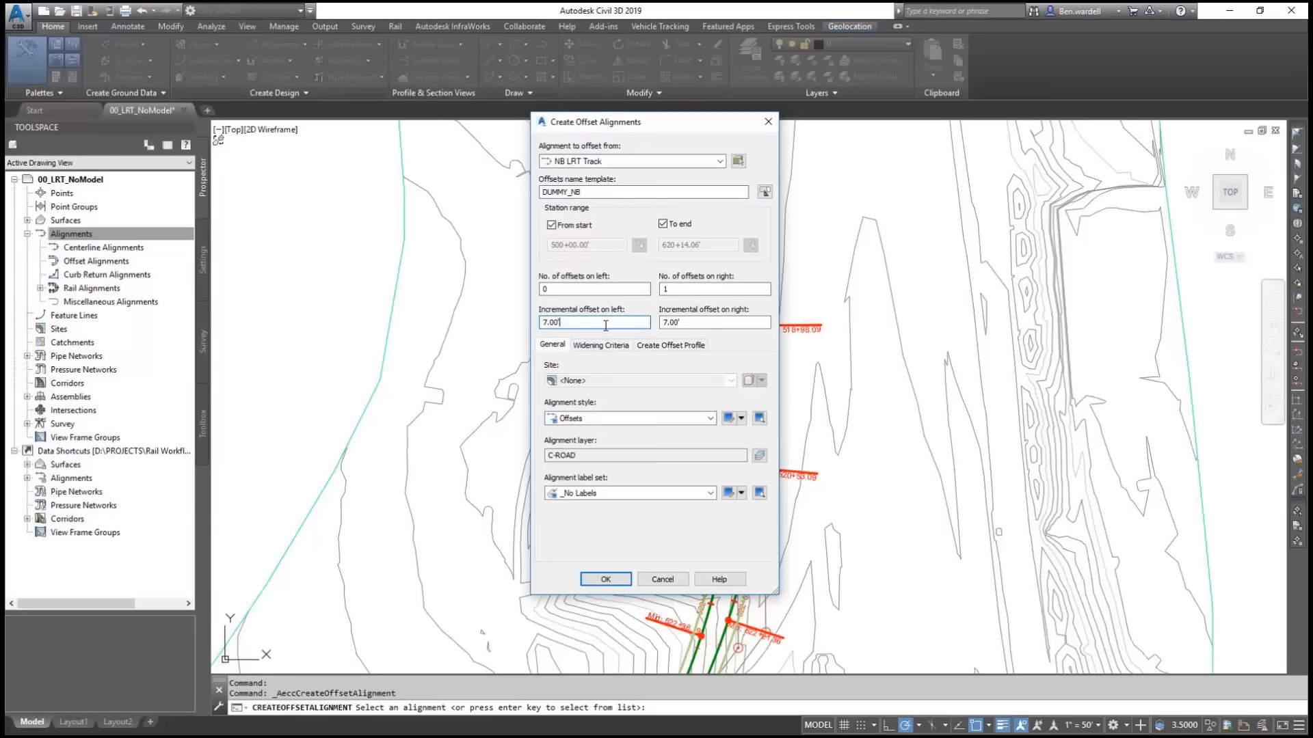
Step: Set the cross slope from the PROP NB parent profile to 0% for the offset profile, and create the DUMMY_NB alignment
click(602, 346)
click(666, 345)
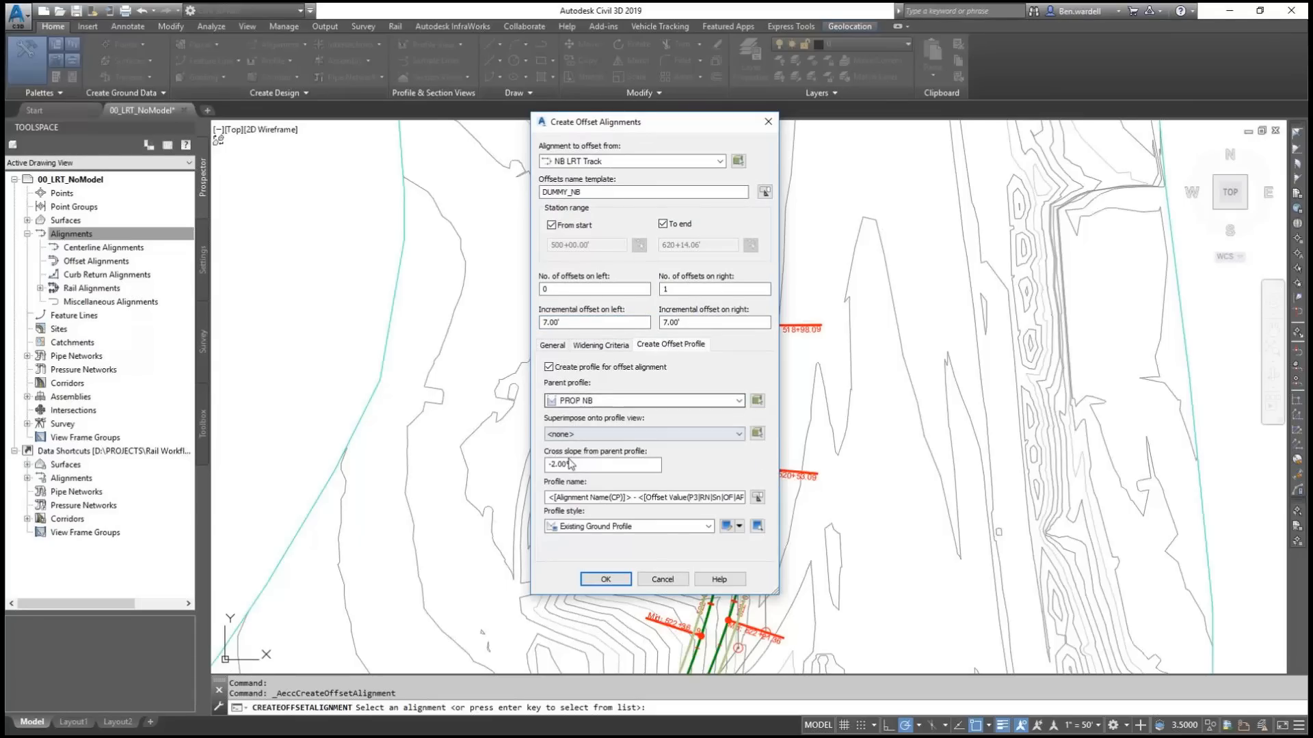
double_click(595, 466)
text(0%)
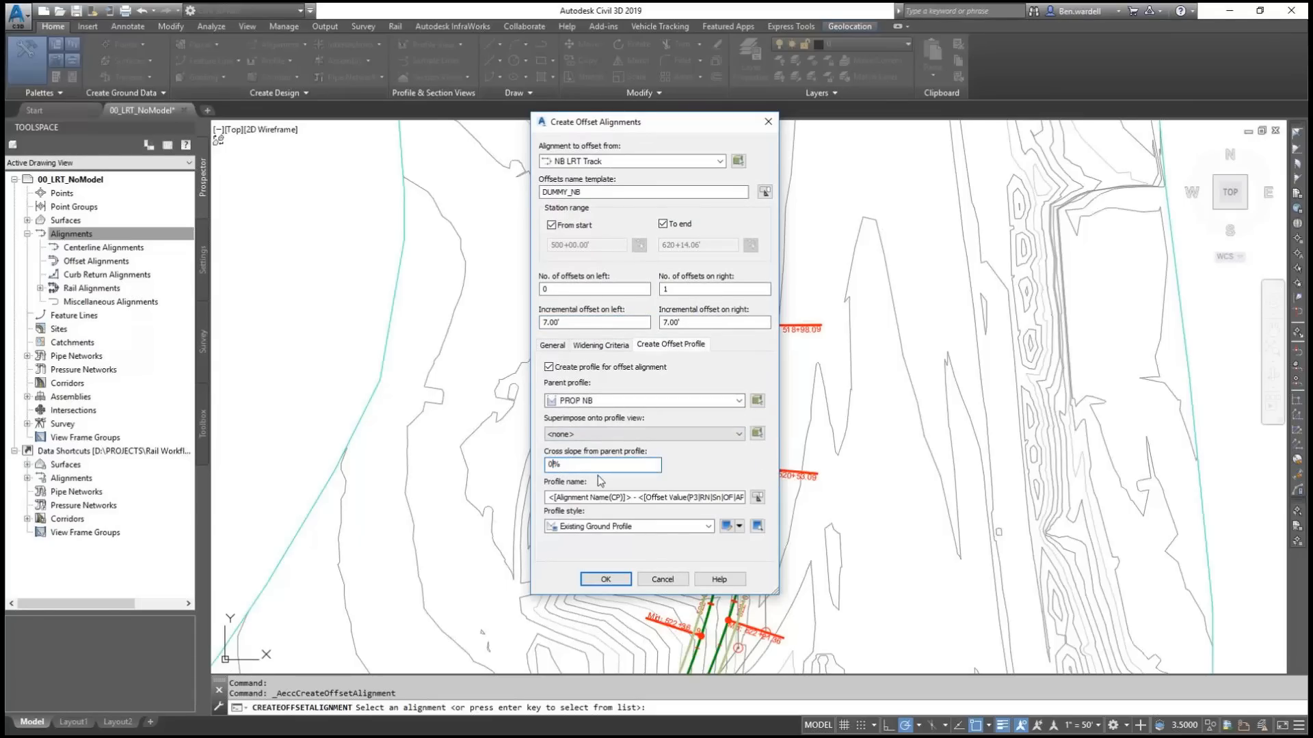
click(638, 499)
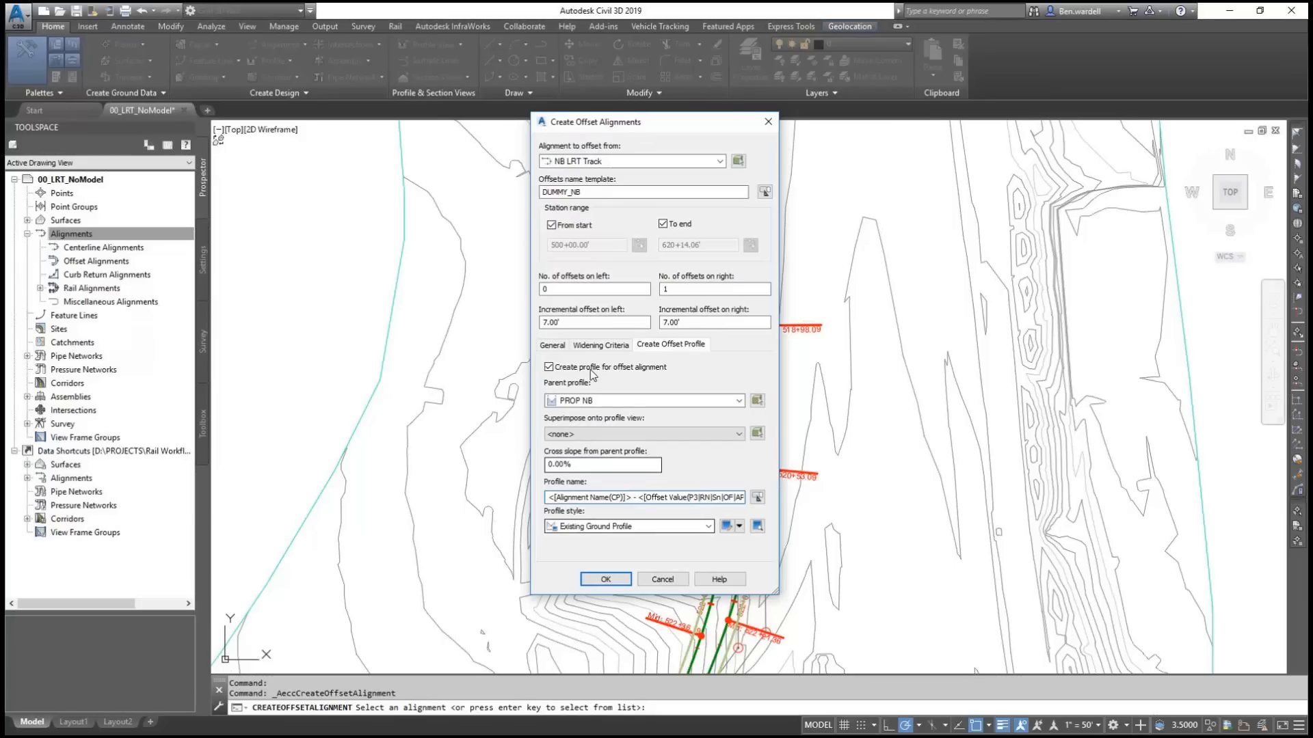
click(552, 344)
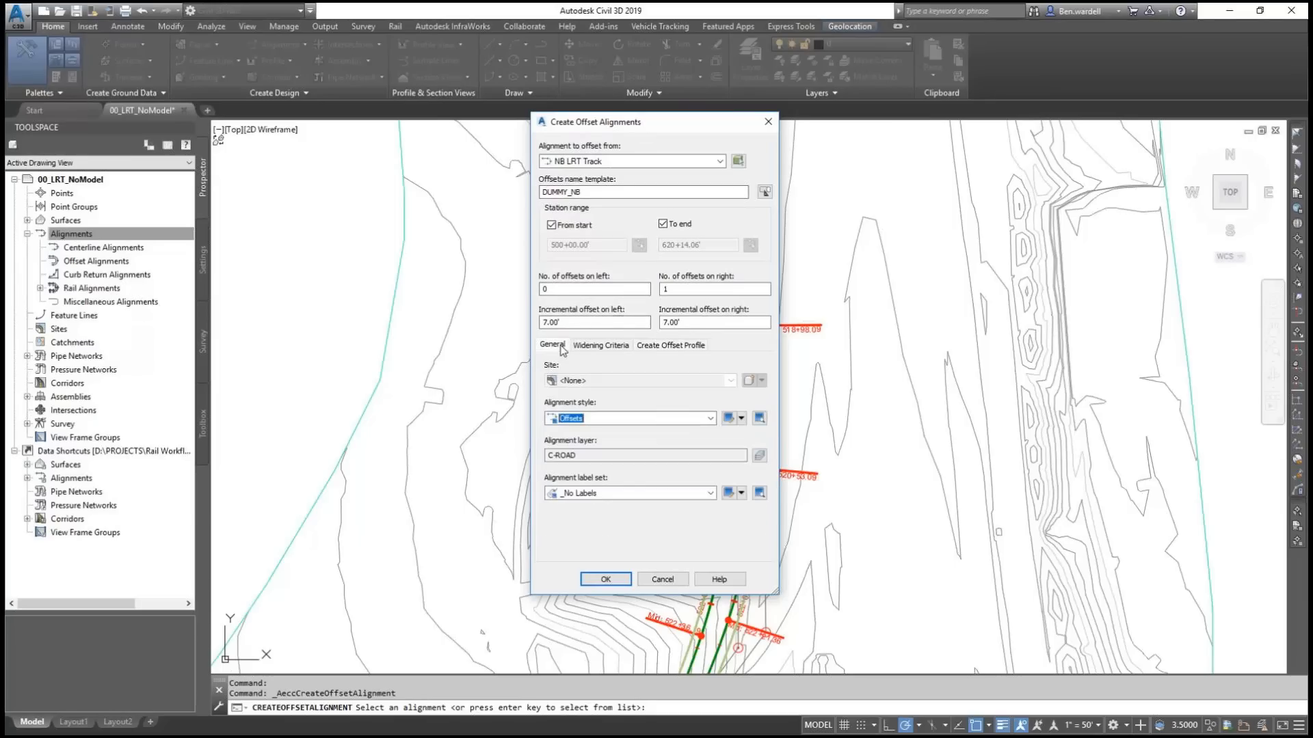
click(606, 580)
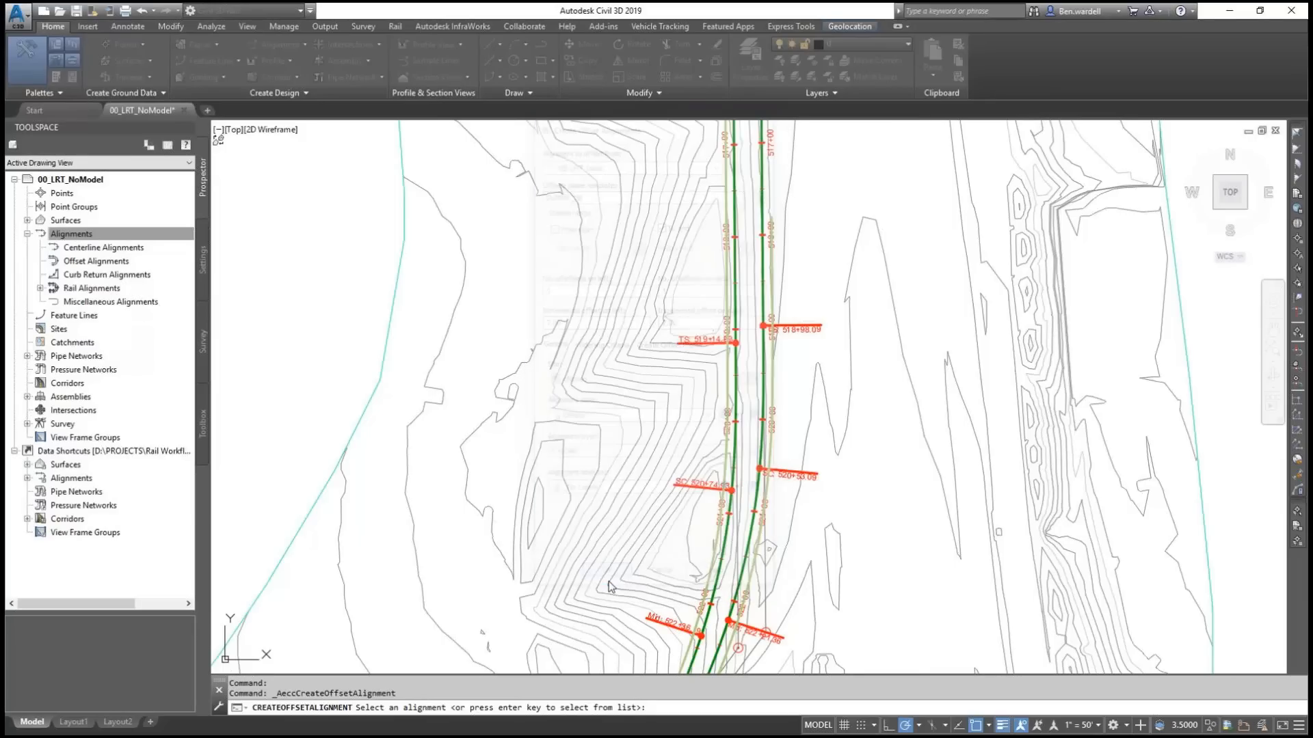
Step: Change the DUMMY_NB alignment's type to Rail in its properties and apply it
click(756, 362)
right_click(756, 363)
click(807, 602)
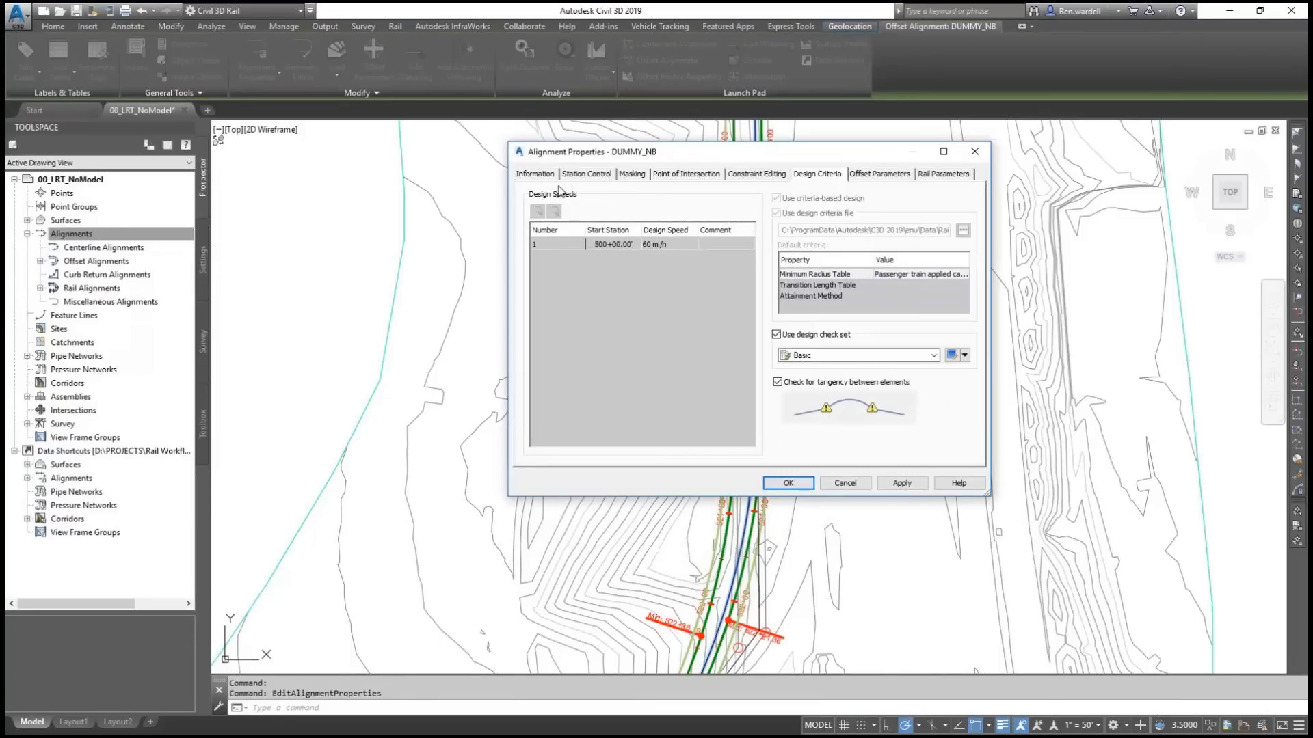
click(548, 177)
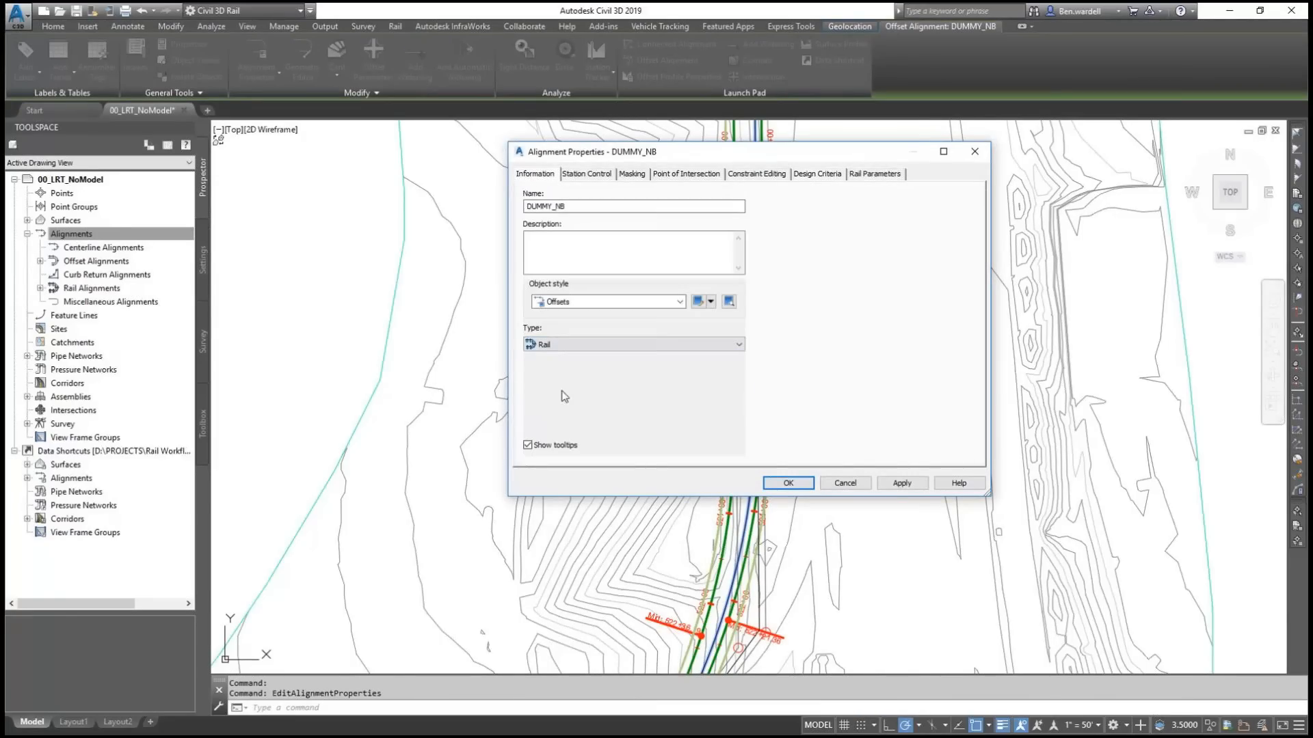
click(896, 485)
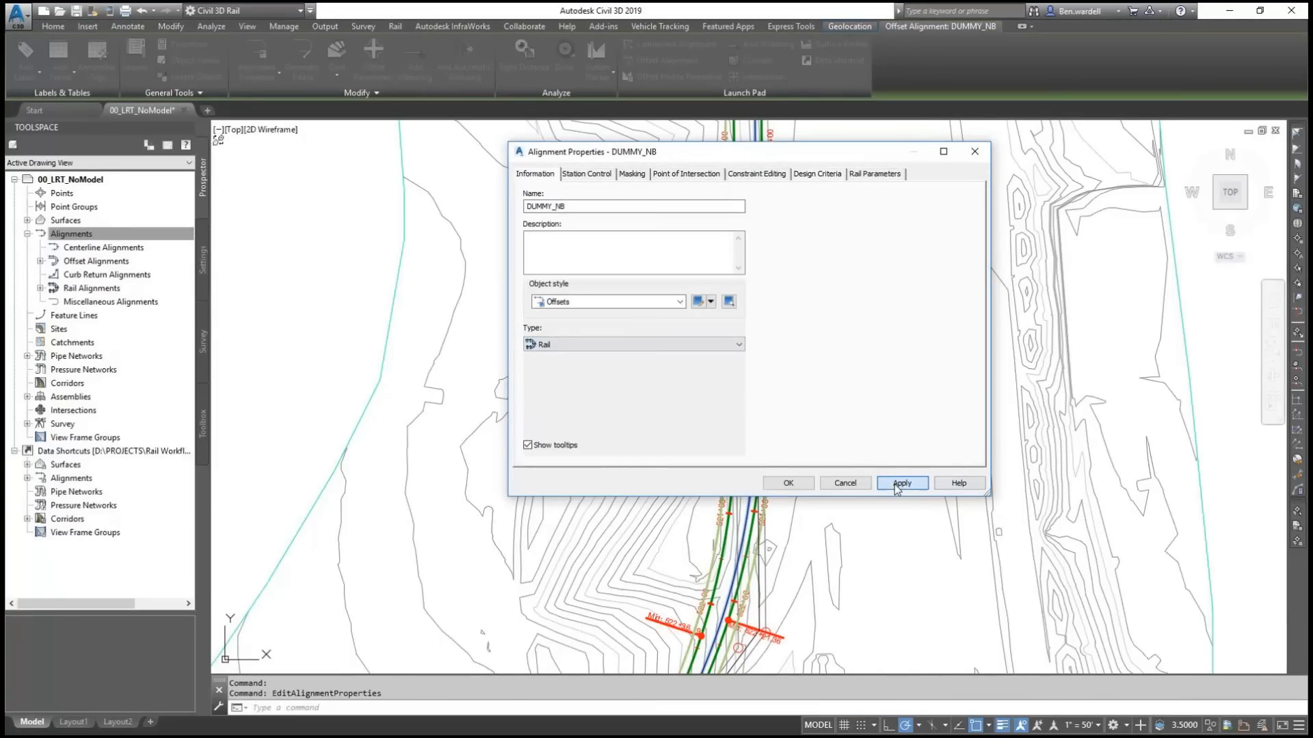
Step: Set DUMMY_NB's design speed at station 500+00 to 35 mi/h and add two more design speed entries
click(817, 174)
double_click(647, 244)
text(35)
key(Return)
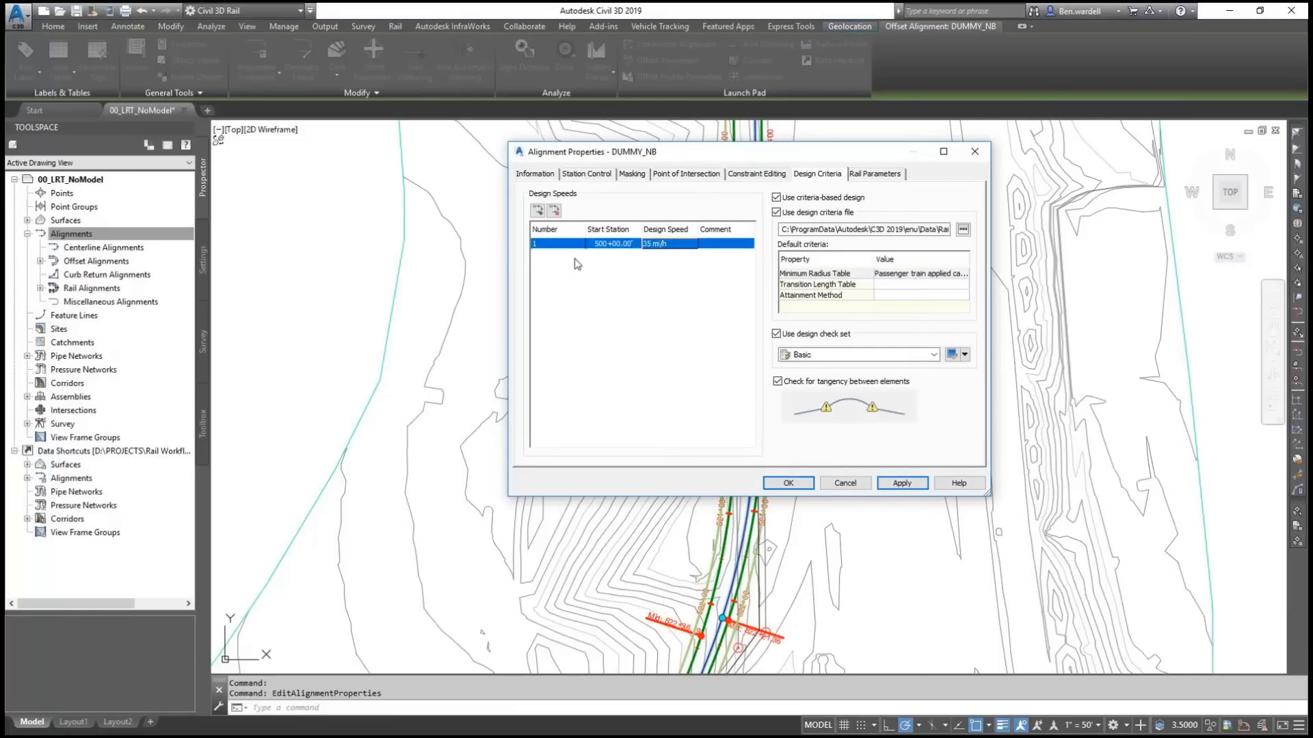
click(537, 211)
click(537, 210)
click(857, 175)
click(818, 175)
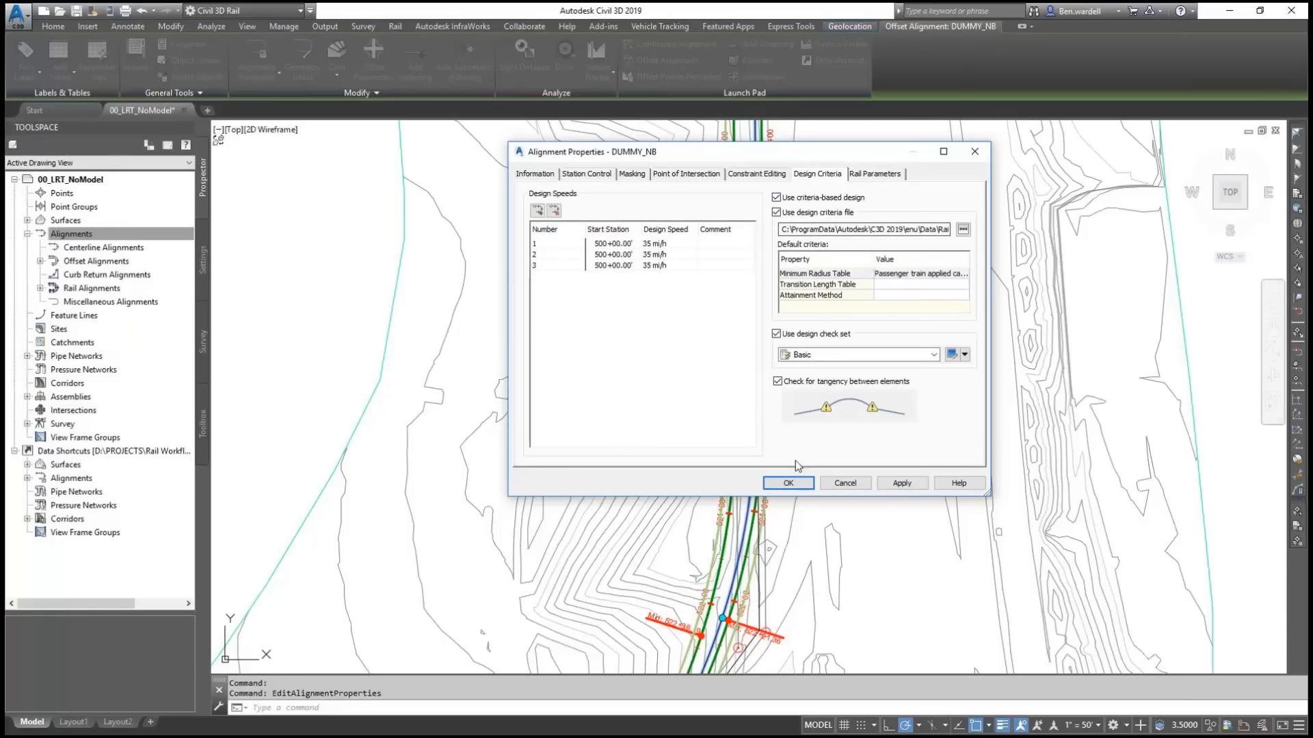
click(789, 483)
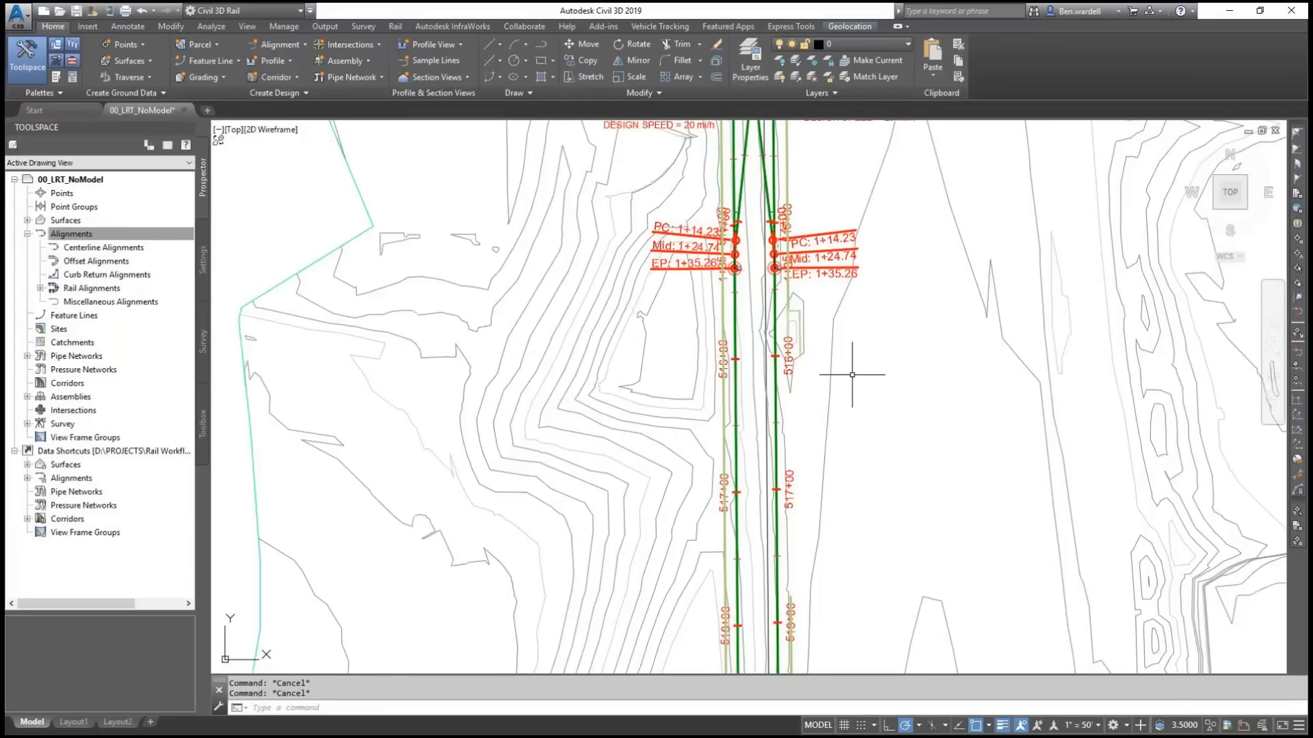
Step: Start an offset alignment from SB LRT Track named DUMMY_SB, with one offset on the left and none on the right
click(303, 45)
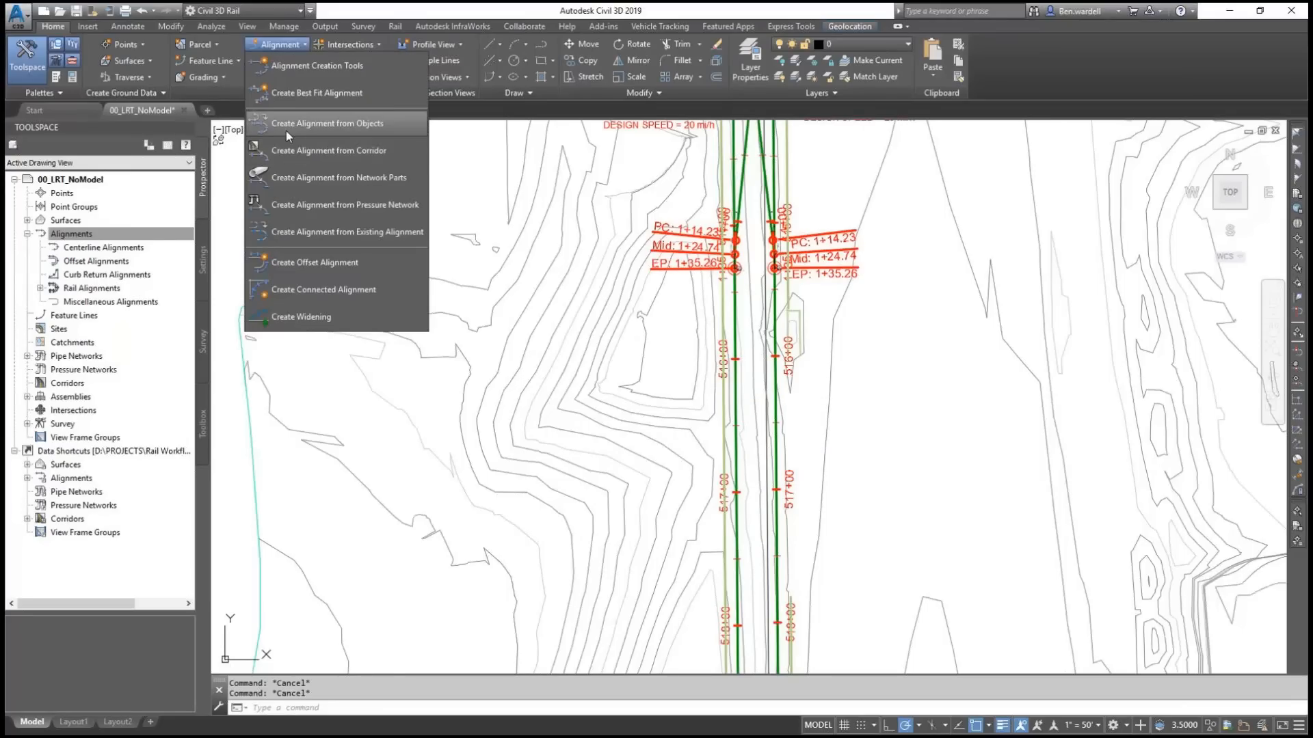
click(315, 263)
click(736, 331)
drag(583, 194, 574, 198)
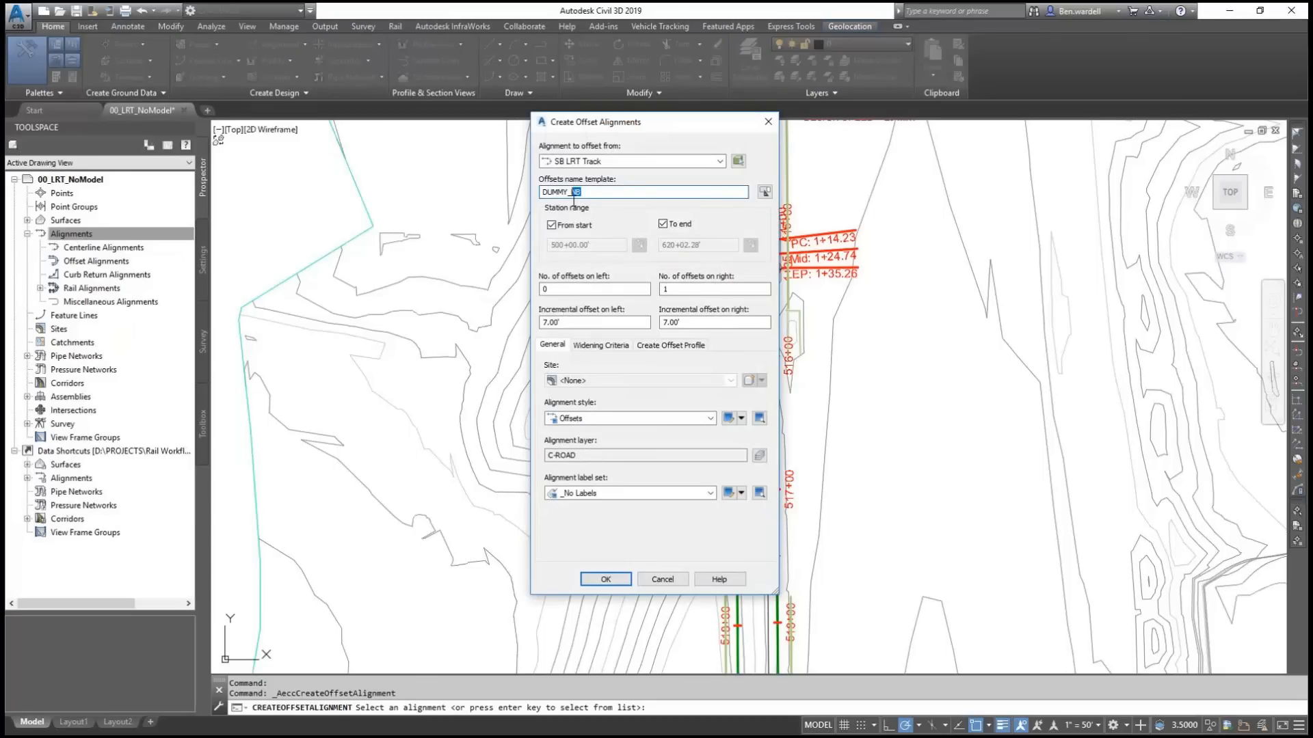
text(SB)
click(571, 291)
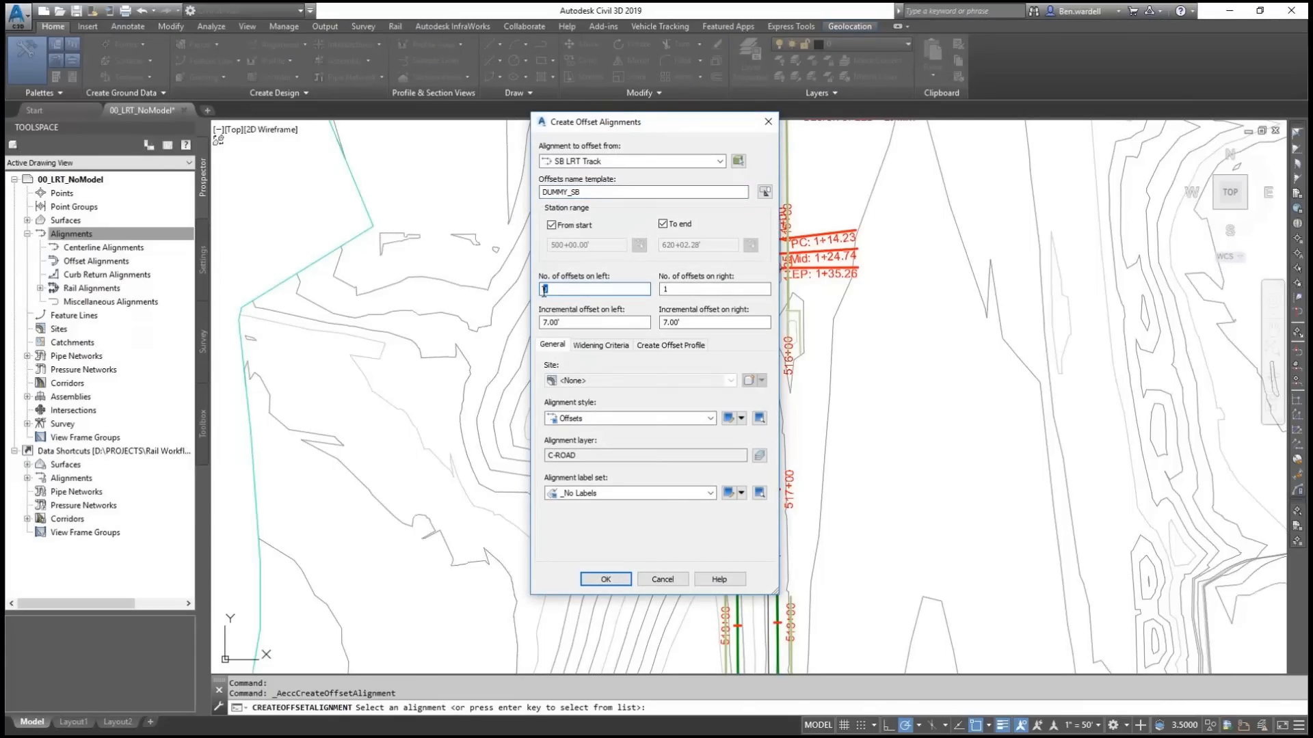
drag(700, 289, 637, 292)
text(0)
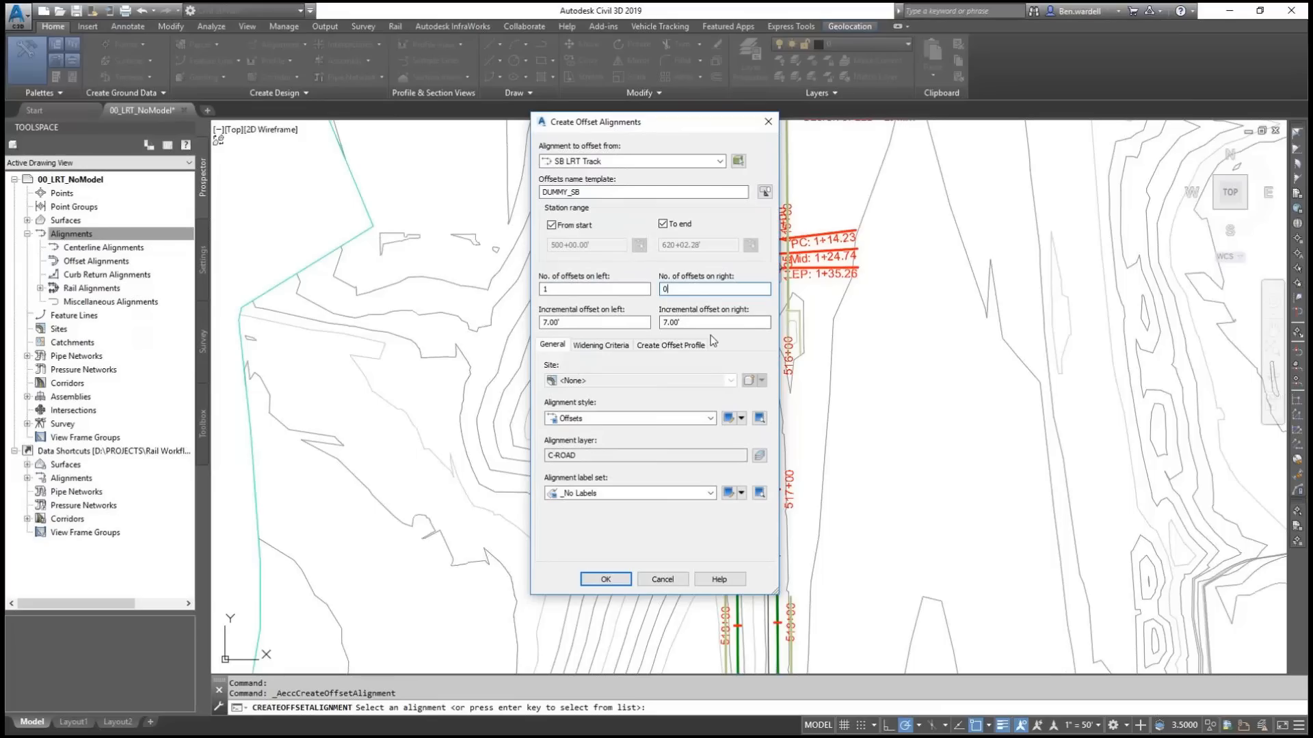
Step: Limit DUMMY_SB's station range to 500+00 through 517+00, picking the end station on the track, and create the offset alignment
click(677, 345)
click(600, 346)
click(552, 345)
click(551, 225)
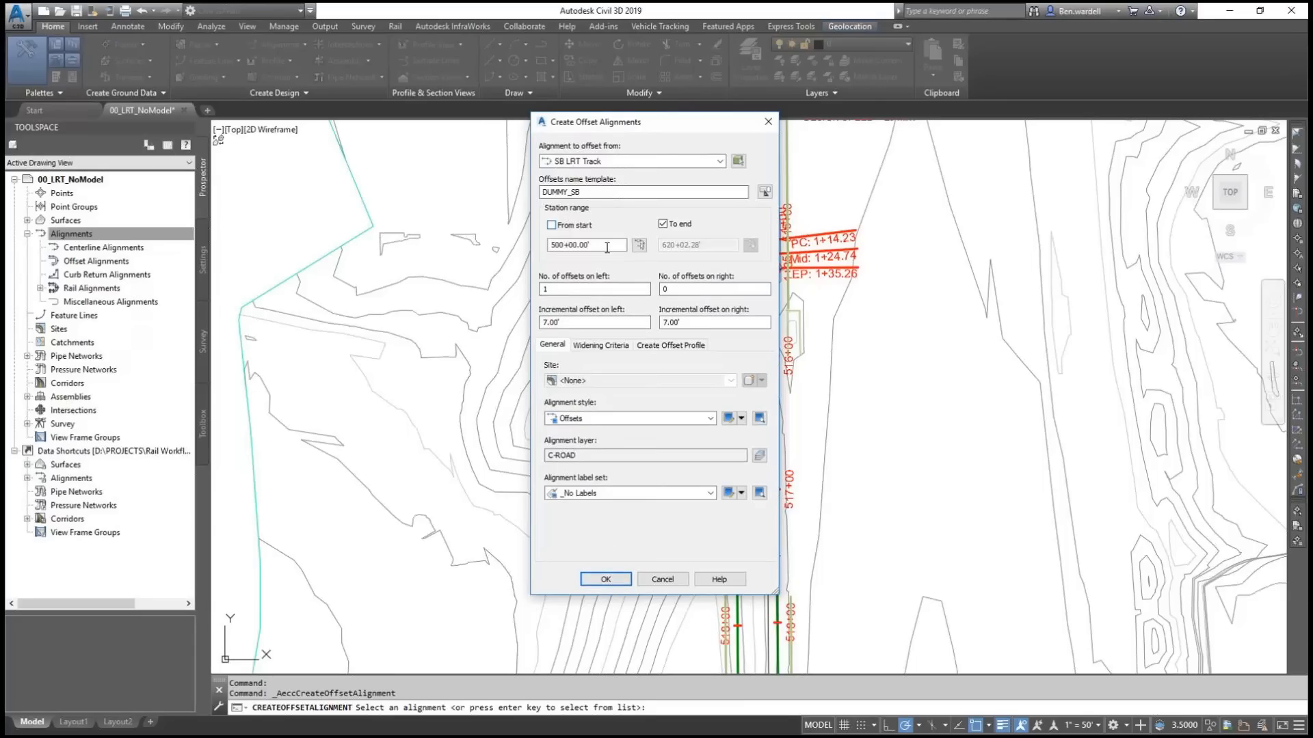
click(662, 224)
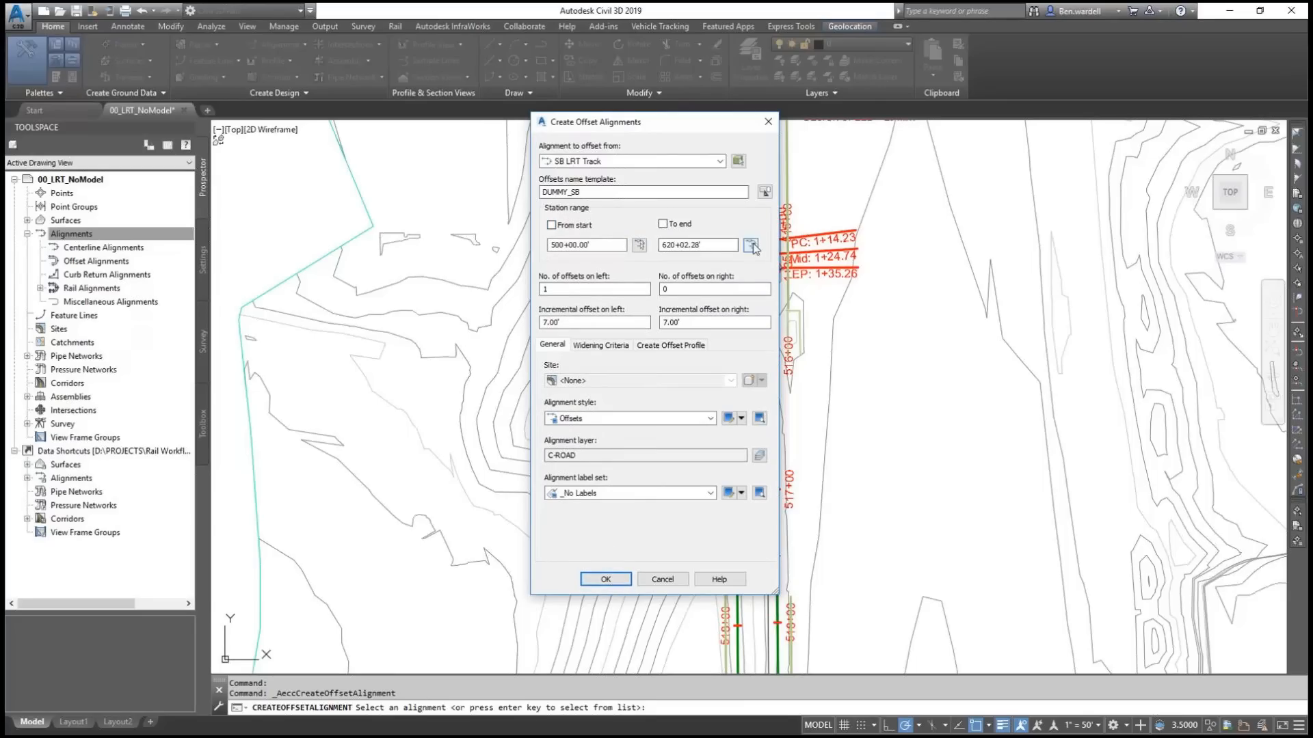
click(750, 246)
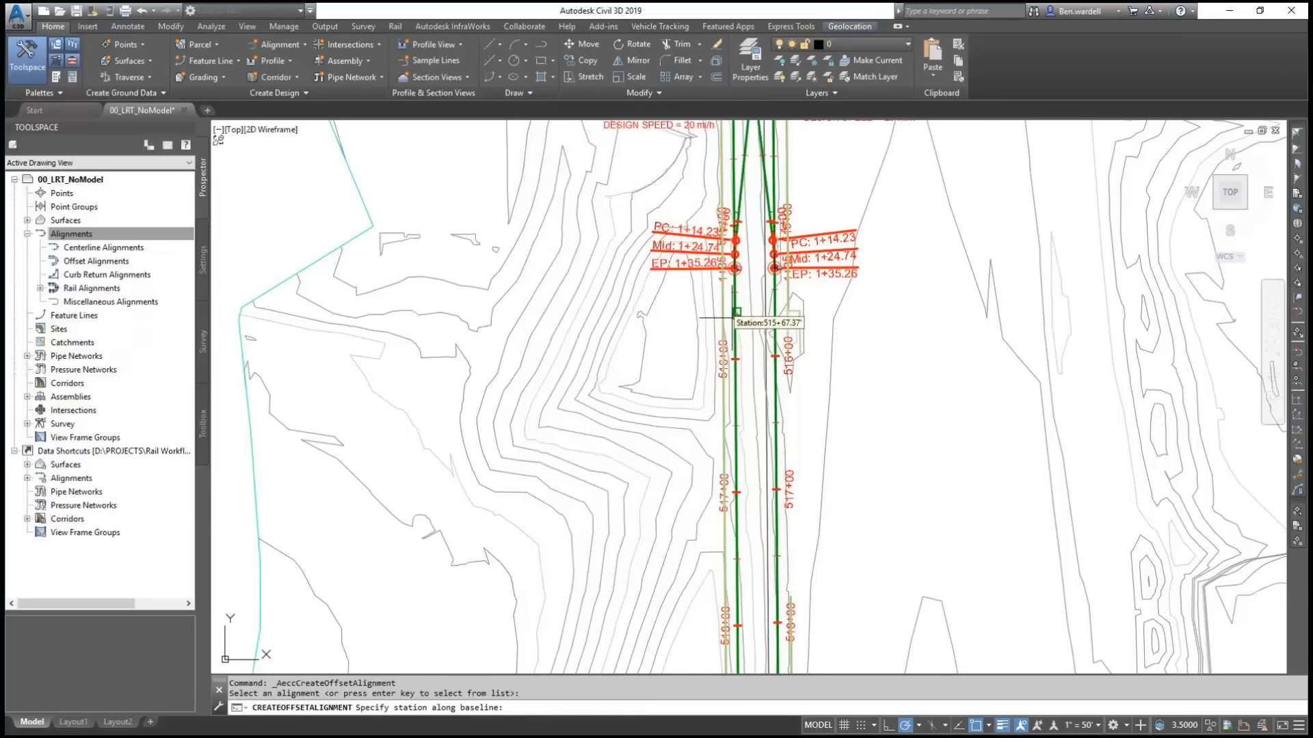
scroll(732, 321, down, 2)
click(736, 429)
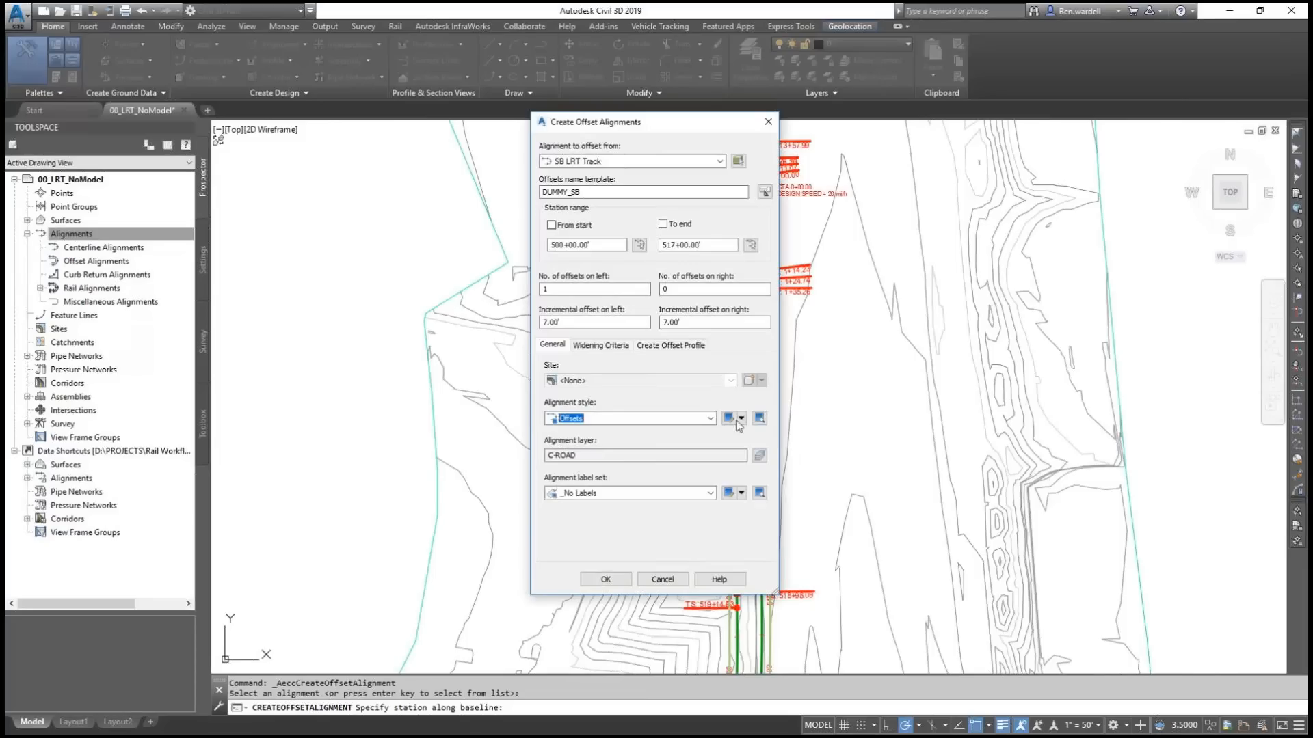
click(605, 579)
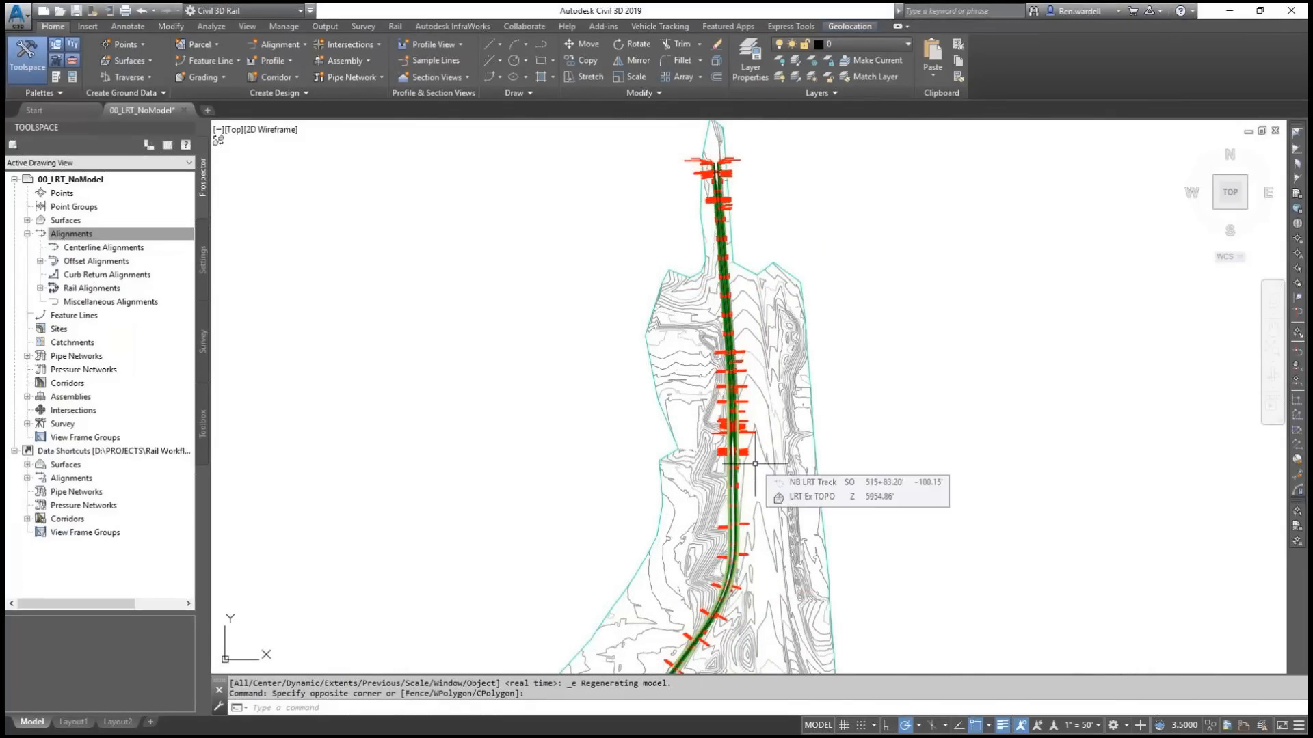
scroll(756, 468, up, 3)
scroll(752, 431, up, 3)
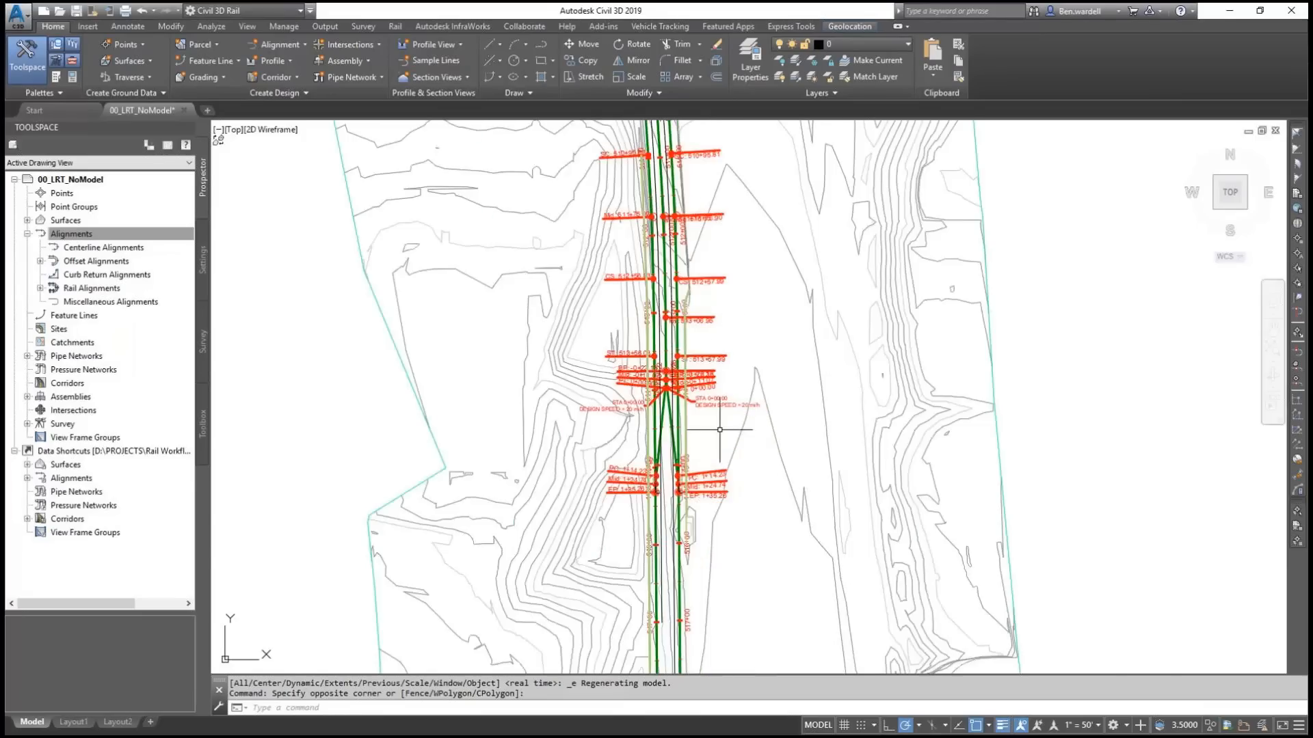
scroll(706, 424, up, 2)
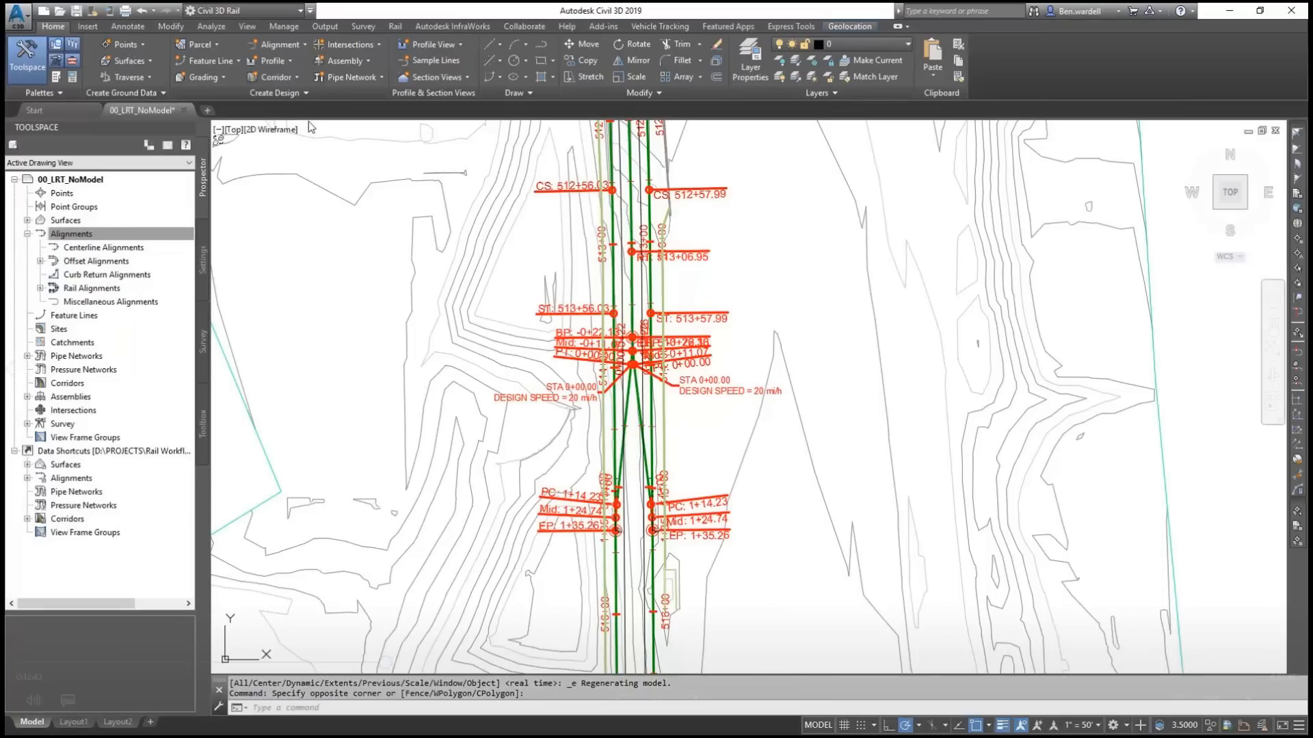
mouse_move(651, 699)
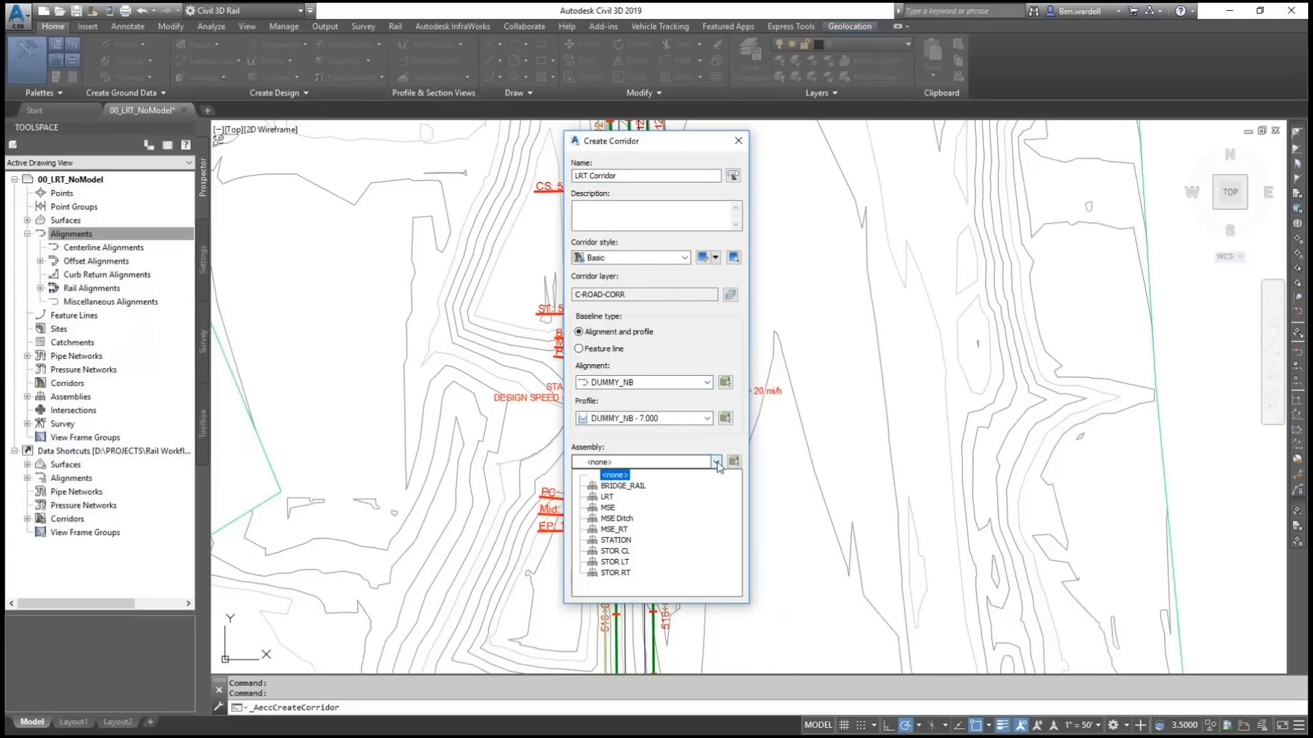
Step: Create LRT Corridor from the DUMMY_NB alignment and profile using the LRT assembly and LRT Ex TOPO as target surface
click(608, 497)
click(715, 538)
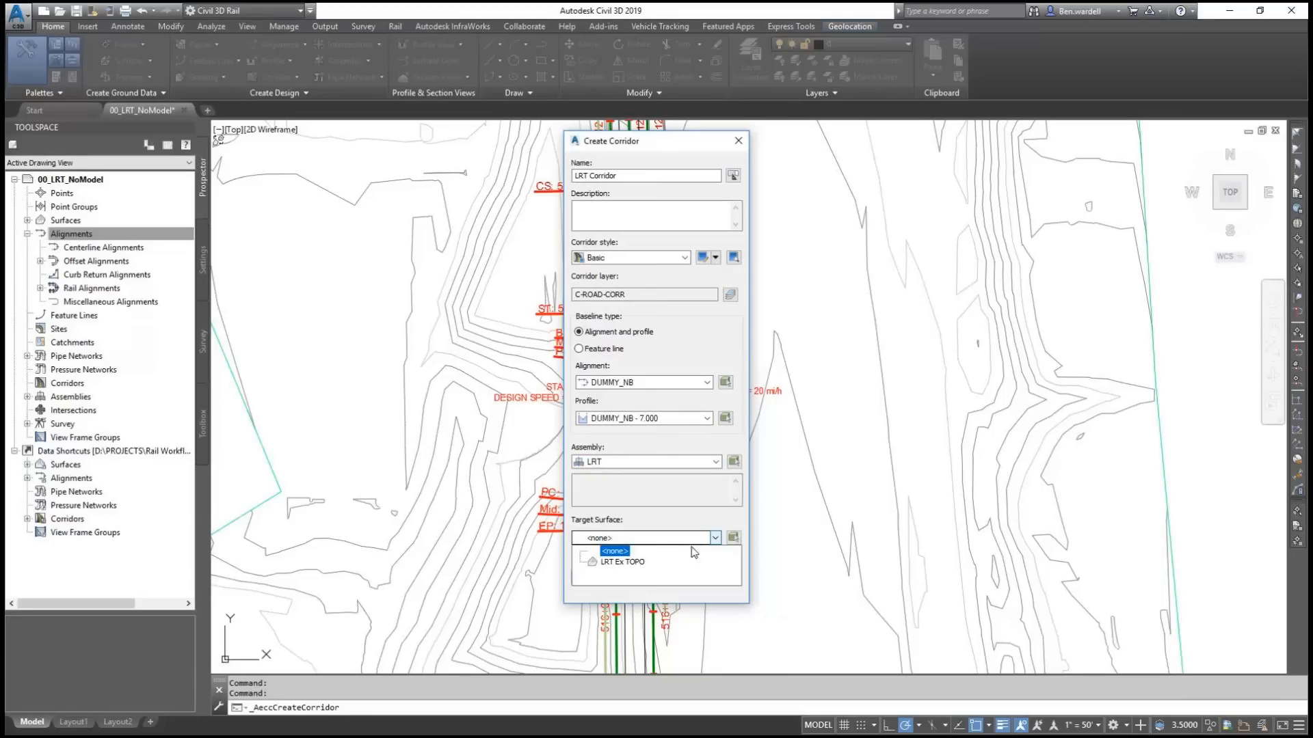
click(623, 562)
click(597, 580)
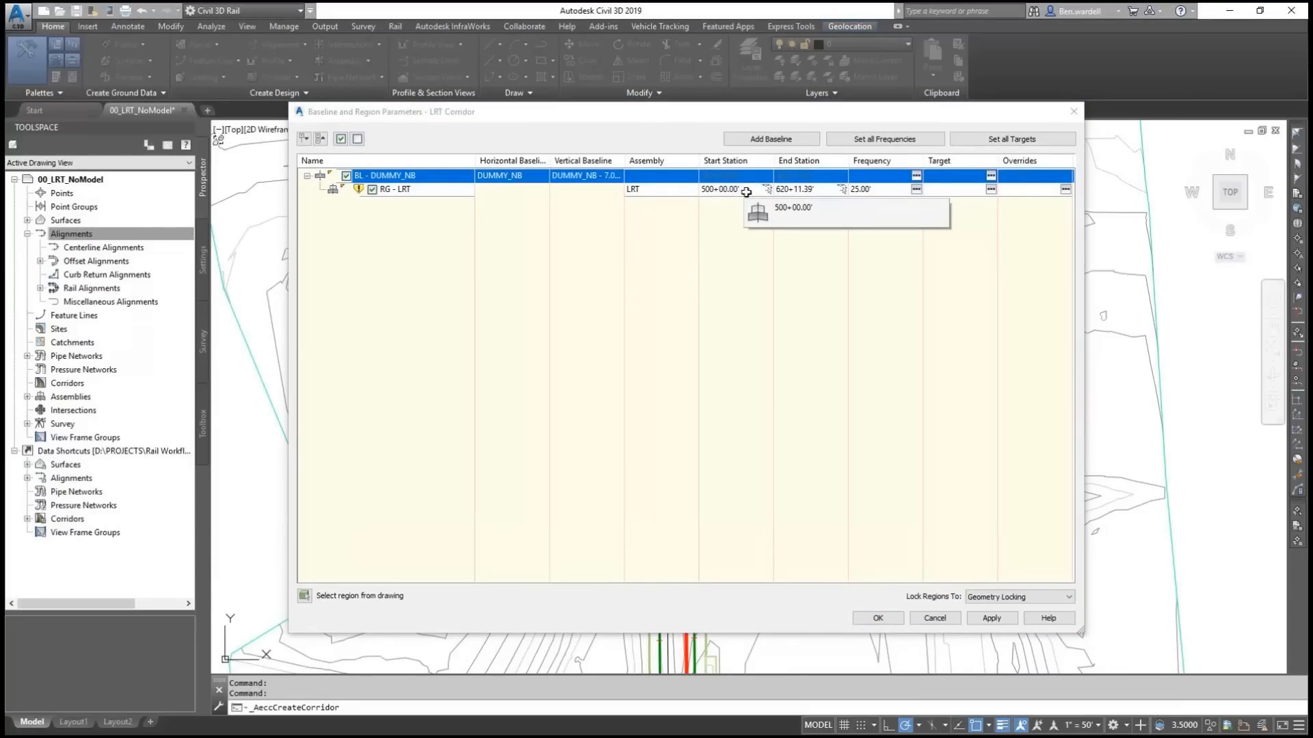
Step: Switch the corridor region's assembly to MSE_WALLS and accept its 25 ft assembly frequency settings
click(656, 192)
double_click(657, 192)
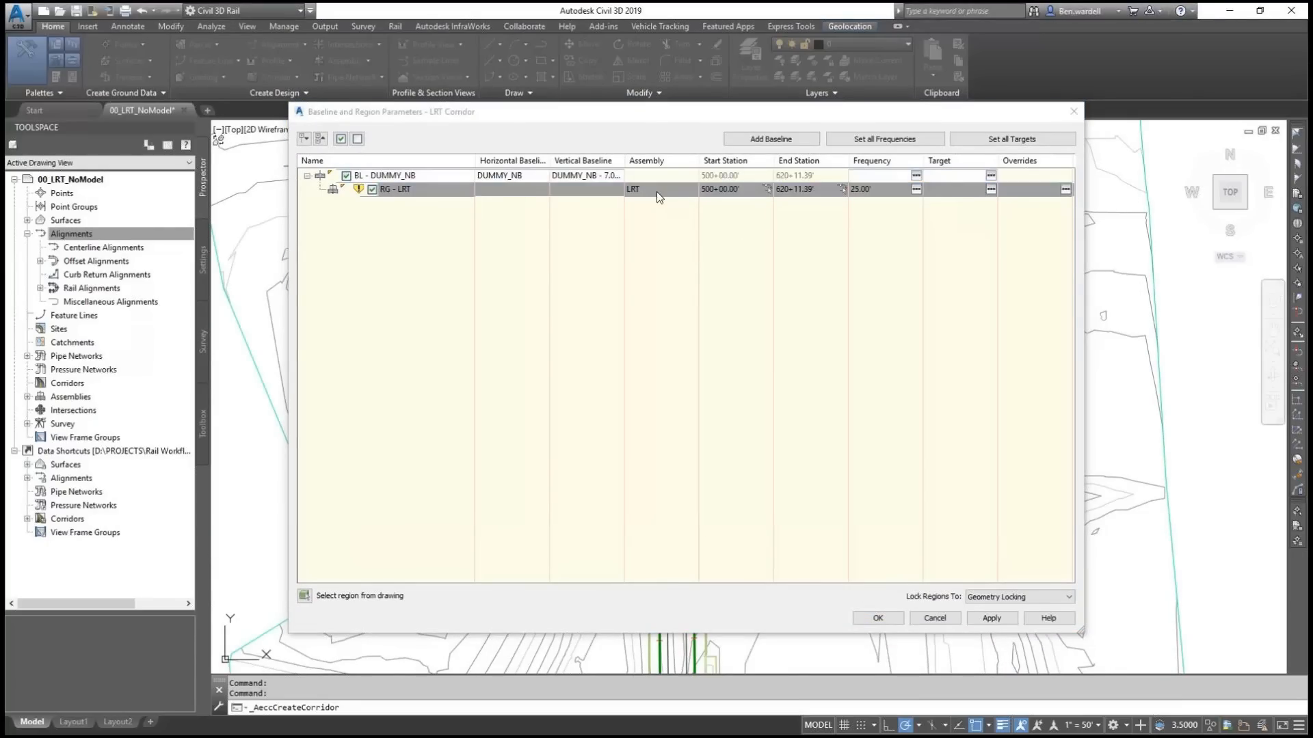
click(696, 363)
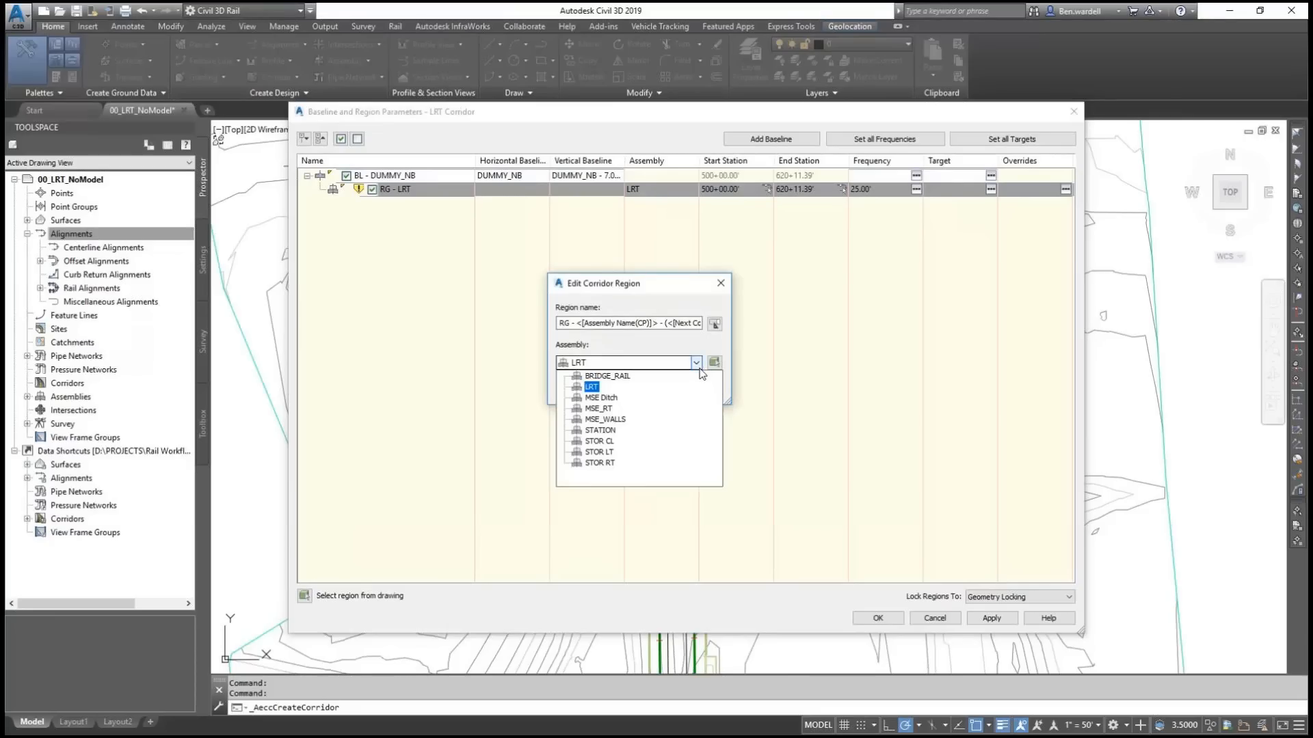
click(605, 419)
click(582, 388)
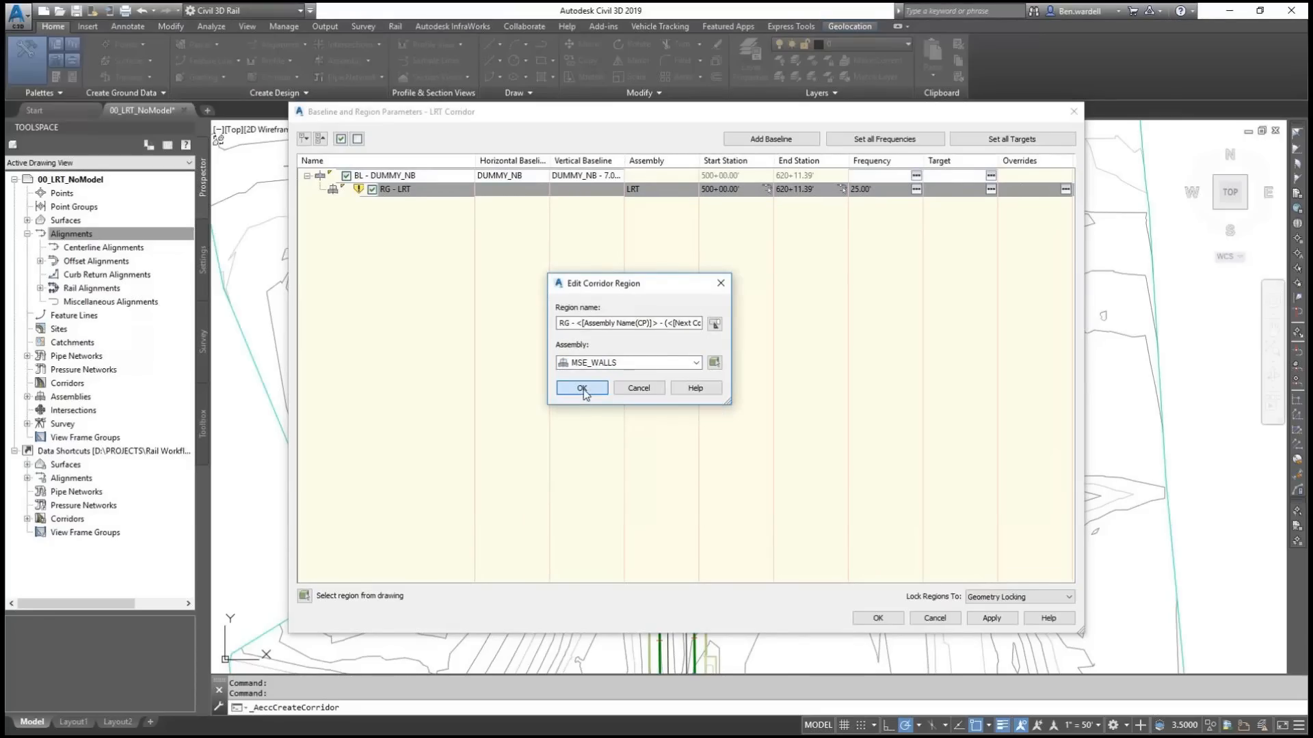
click(916, 189)
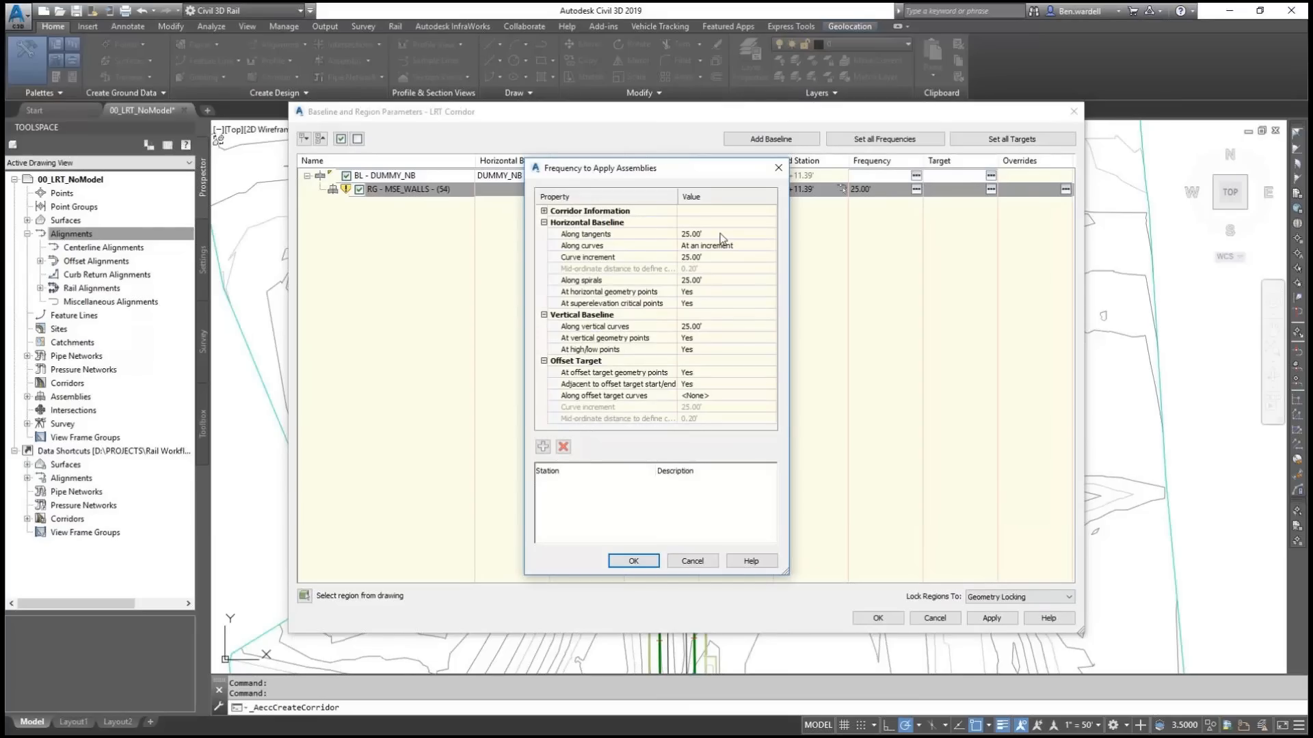
click(631, 561)
Step: Open the MSE_WALLS region's target mapping and set the Left Track Offset target to the NB LRT Track alignment
click(991, 190)
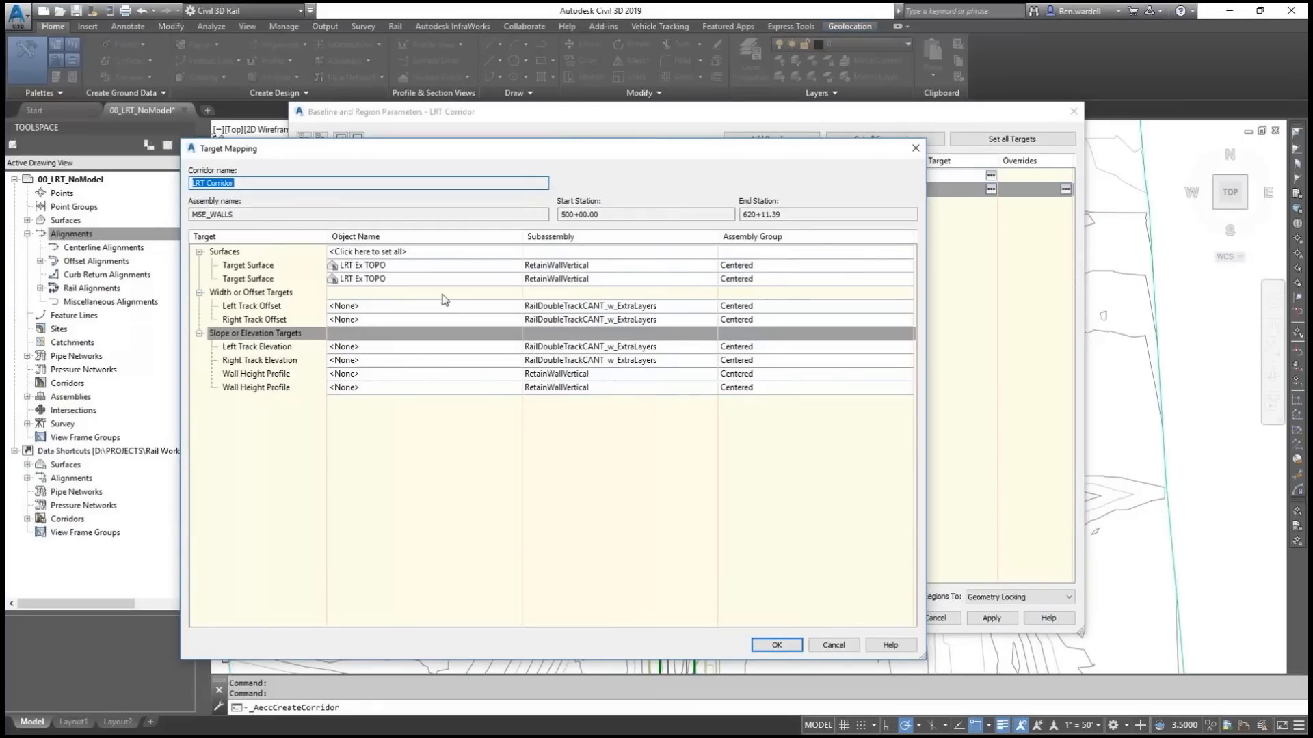
click(366, 306)
drag(802, 256, 799, 277)
click(680, 260)
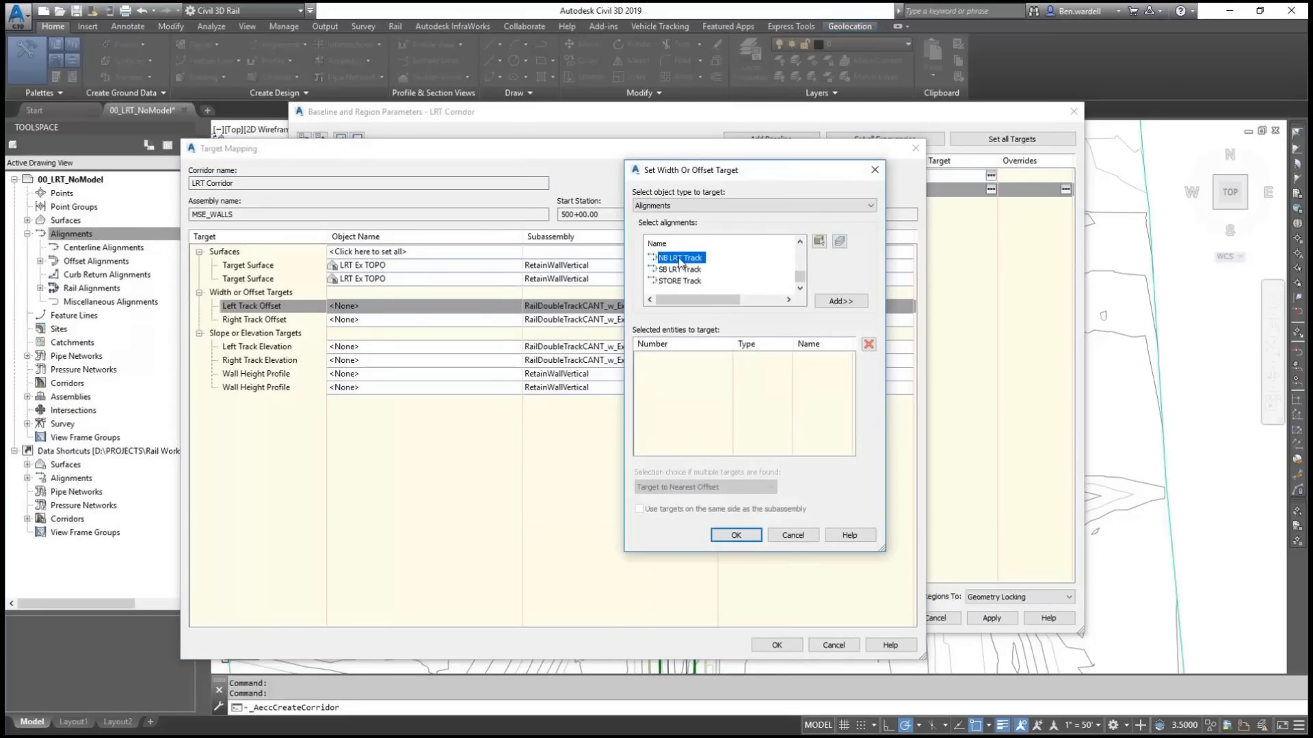
double_click(681, 259)
click(735, 534)
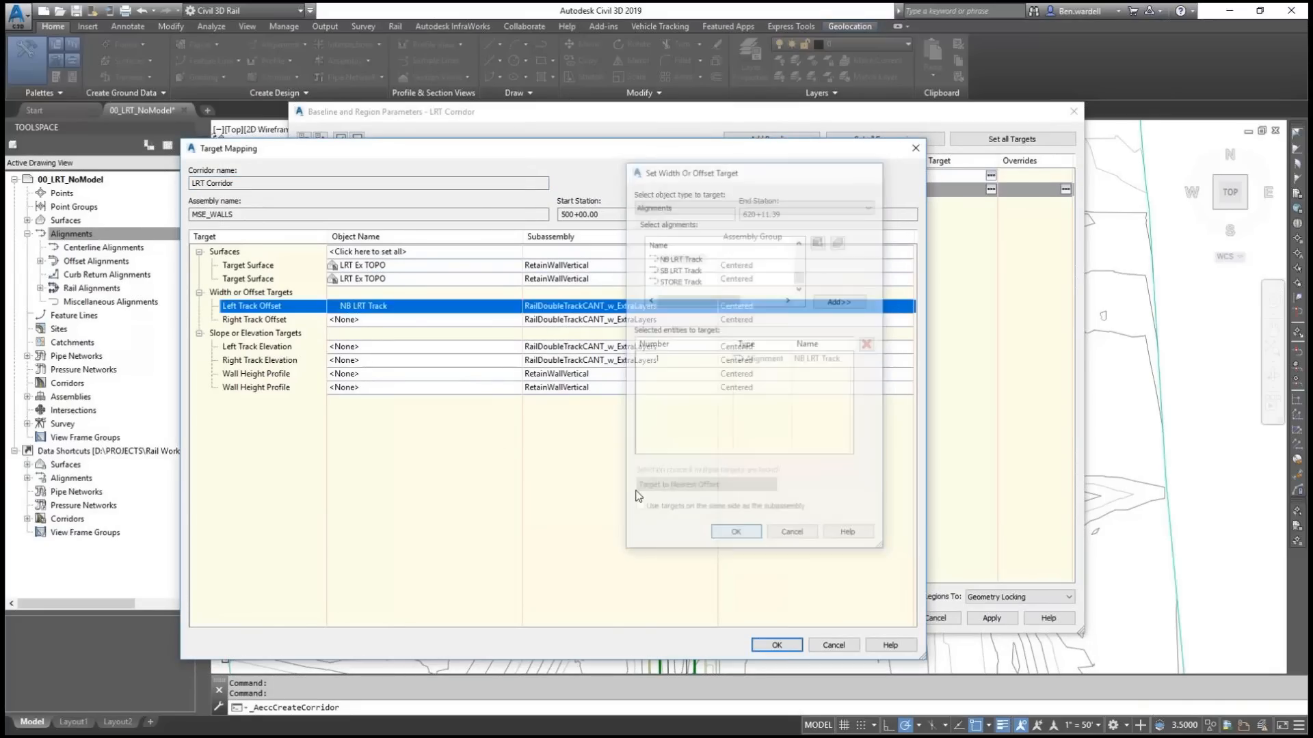
Step: Set the Right Track Offset target to the SB LRT Track alignment
click(362, 320)
drag(800, 263, 798, 278)
click(679, 269)
click(841, 301)
click(736, 536)
Step: Set the Left Track Elevation target to the PROP NB profile of NB LRT Track
click(364, 346)
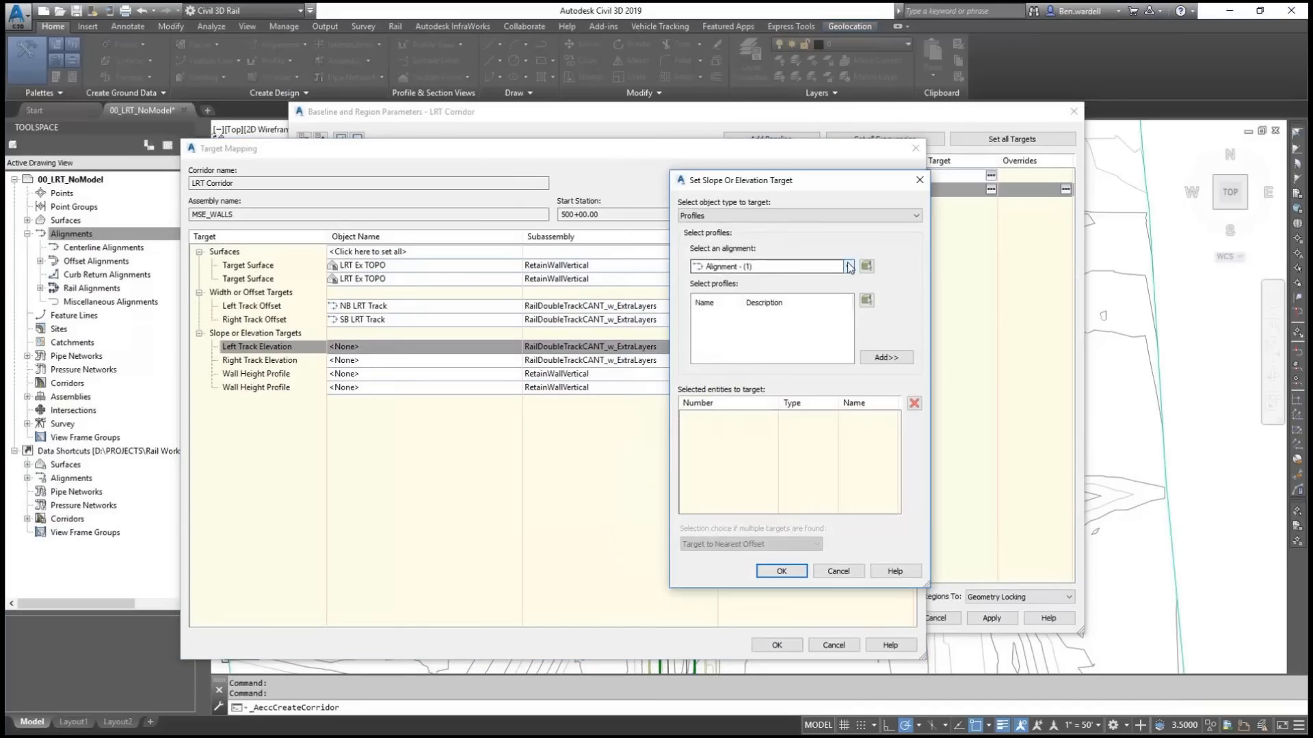
click(849, 268)
click(746, 343)
click(717, 328)
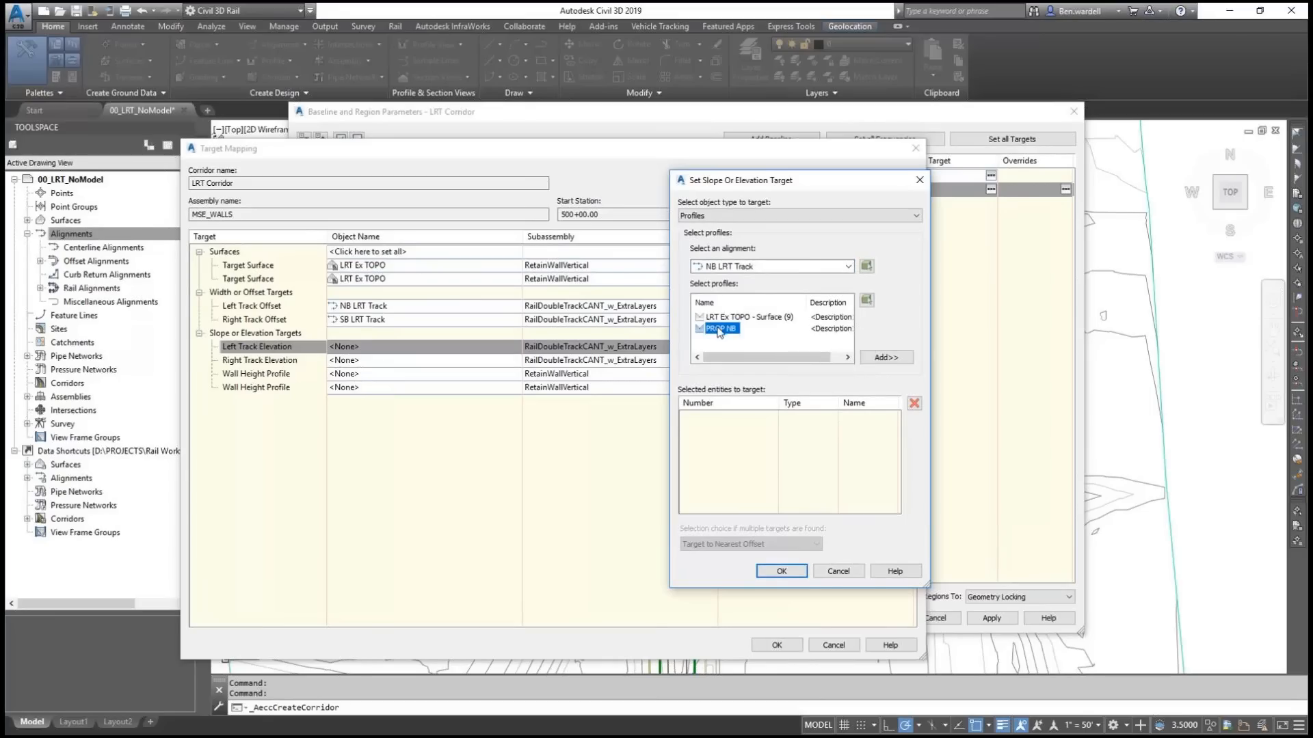
click(885, 358)
click(781, 571)
Step: Set the Right Track Elevation target to the PROP SB CL profile of SB LRT Track and accept the target mapping
click(375, 360)
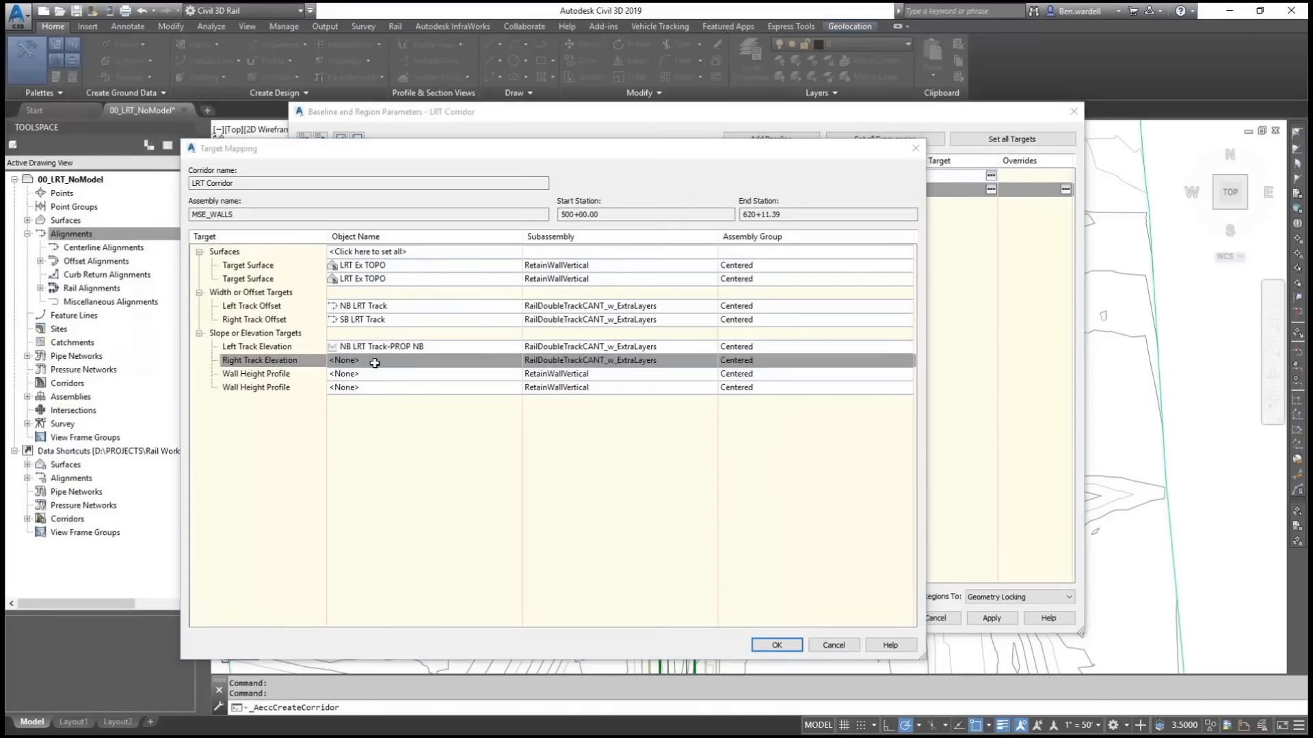
click(852, 268)
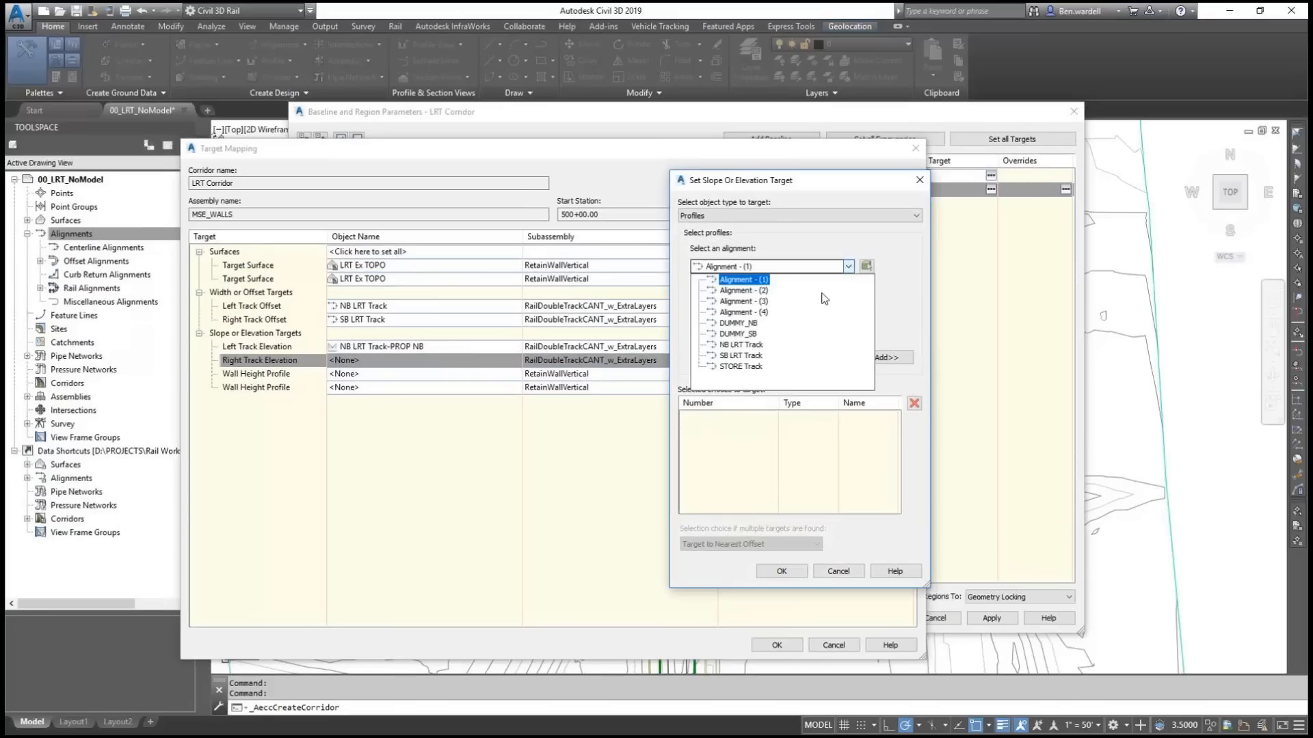
click(742, 356)
click(734, 330)
click(886, 357)
click(781, 571)
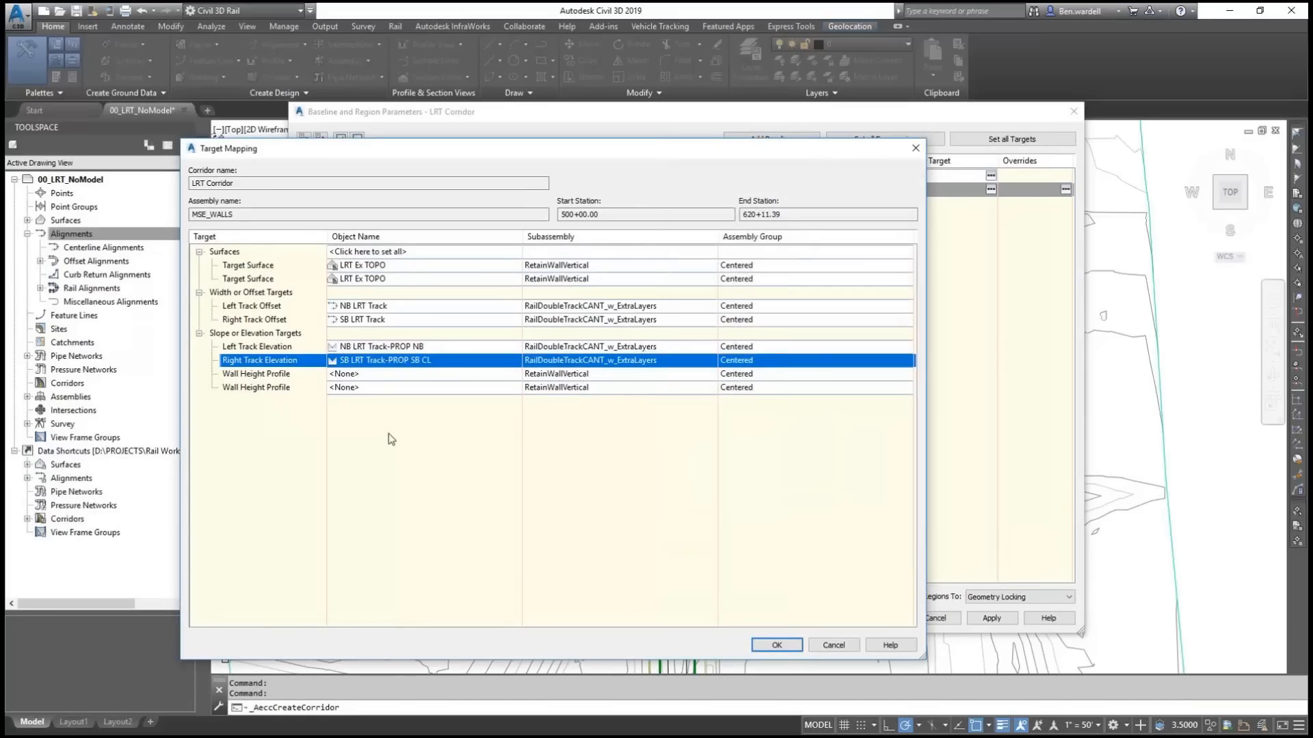
click(781, 648)
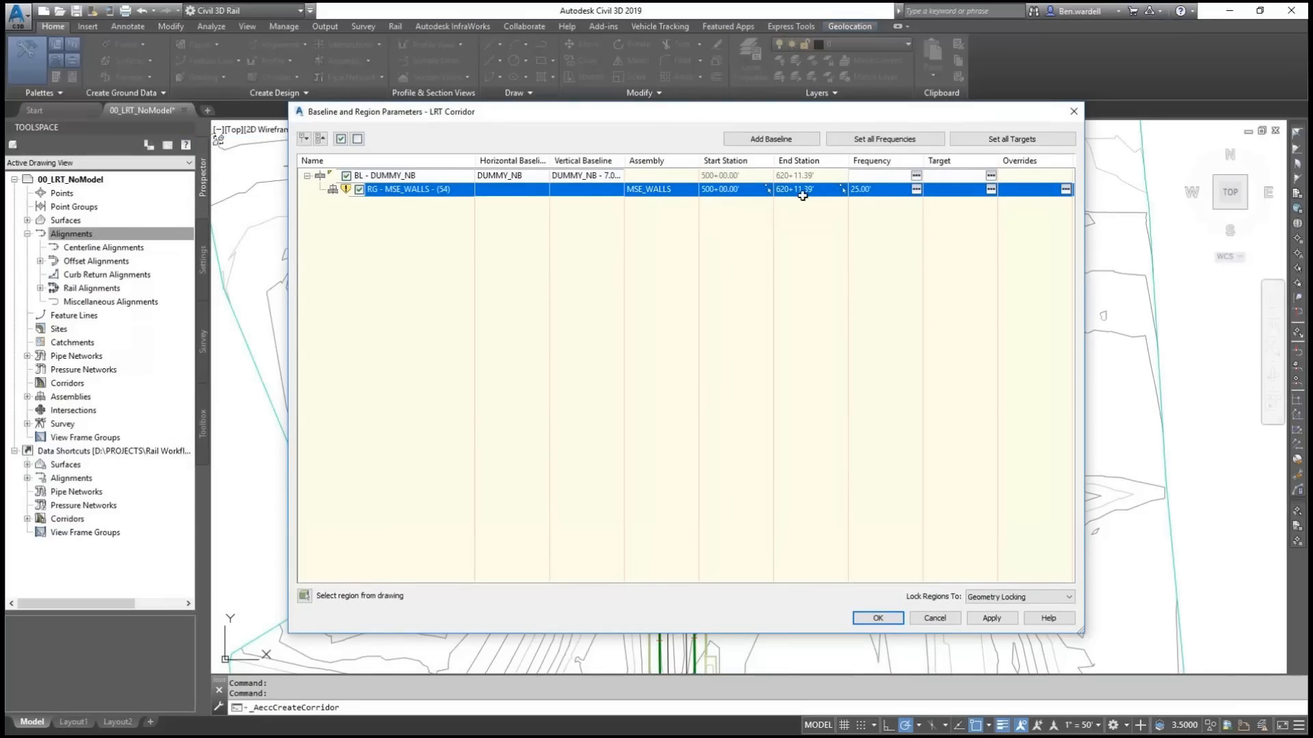
Step: Rename the corridor region as RG - MSE_WALLS by removing its number suffix
click(424, 188)
drag(433, 189, 463, 217)
key(BackSpace)
key(Return)
Step: Split the RG - MSE_WALLS region at successive stations along the baseline, including 500+46.74, 515+33.54, 613+47.39 and 619+27.33
right_click(420, 190)
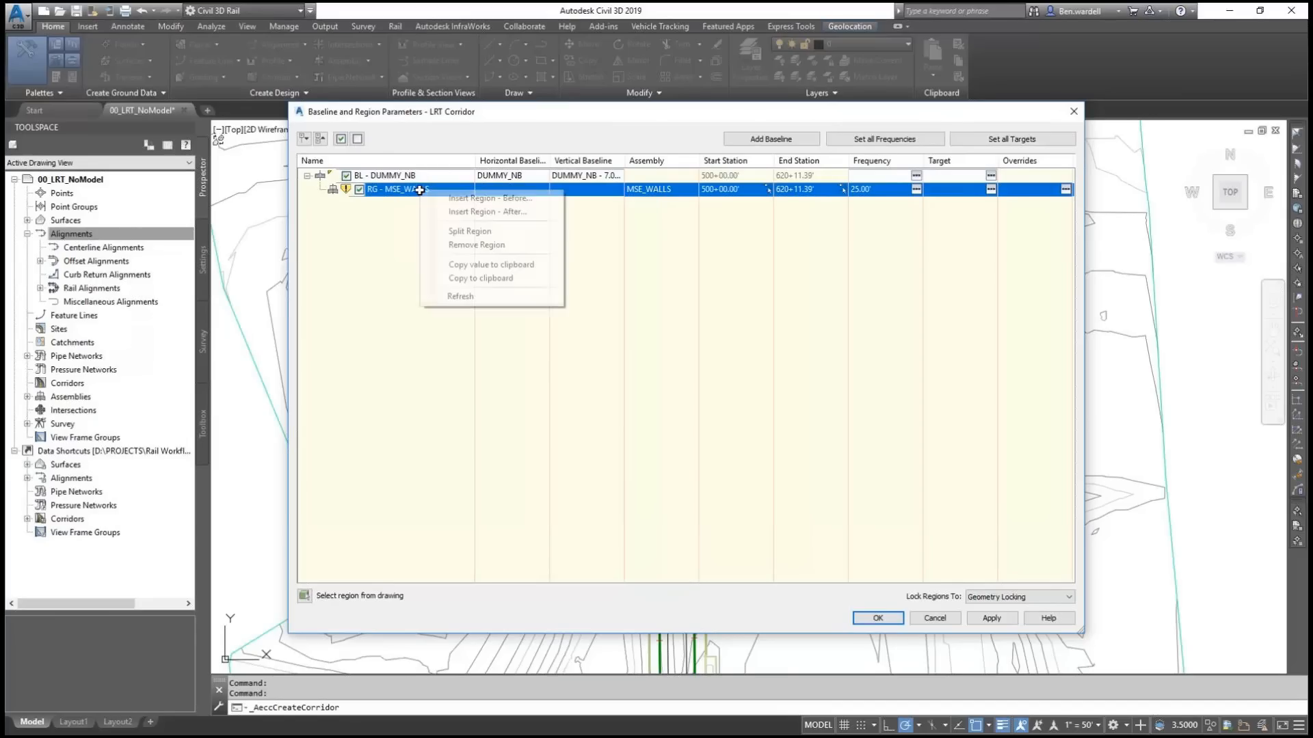
click(473, 235)
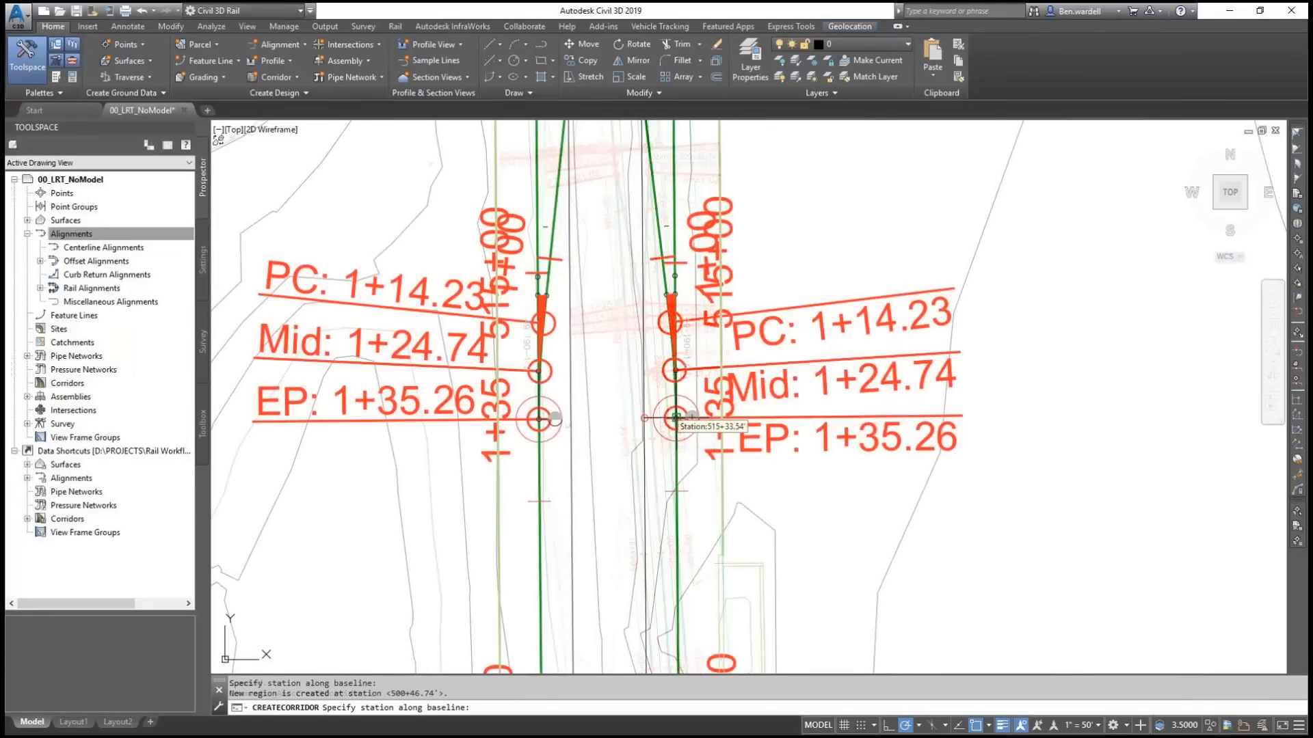
click(675, 417)
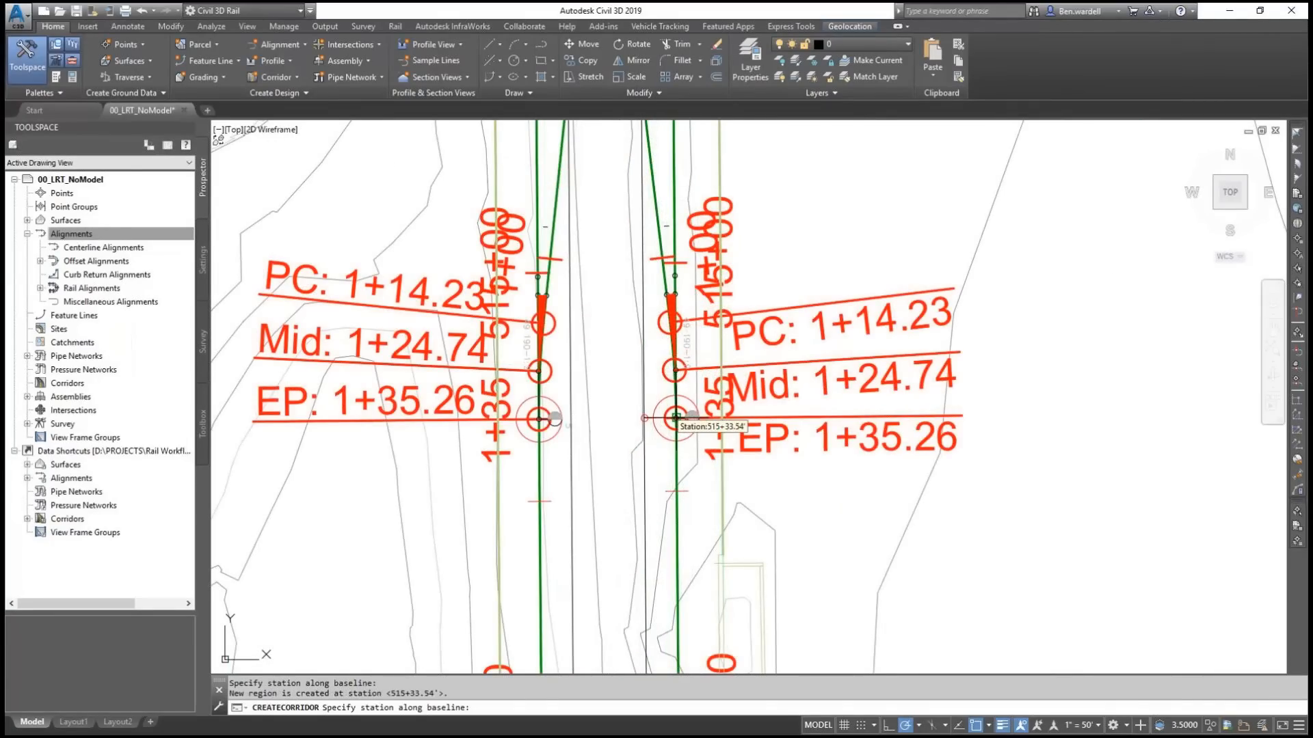
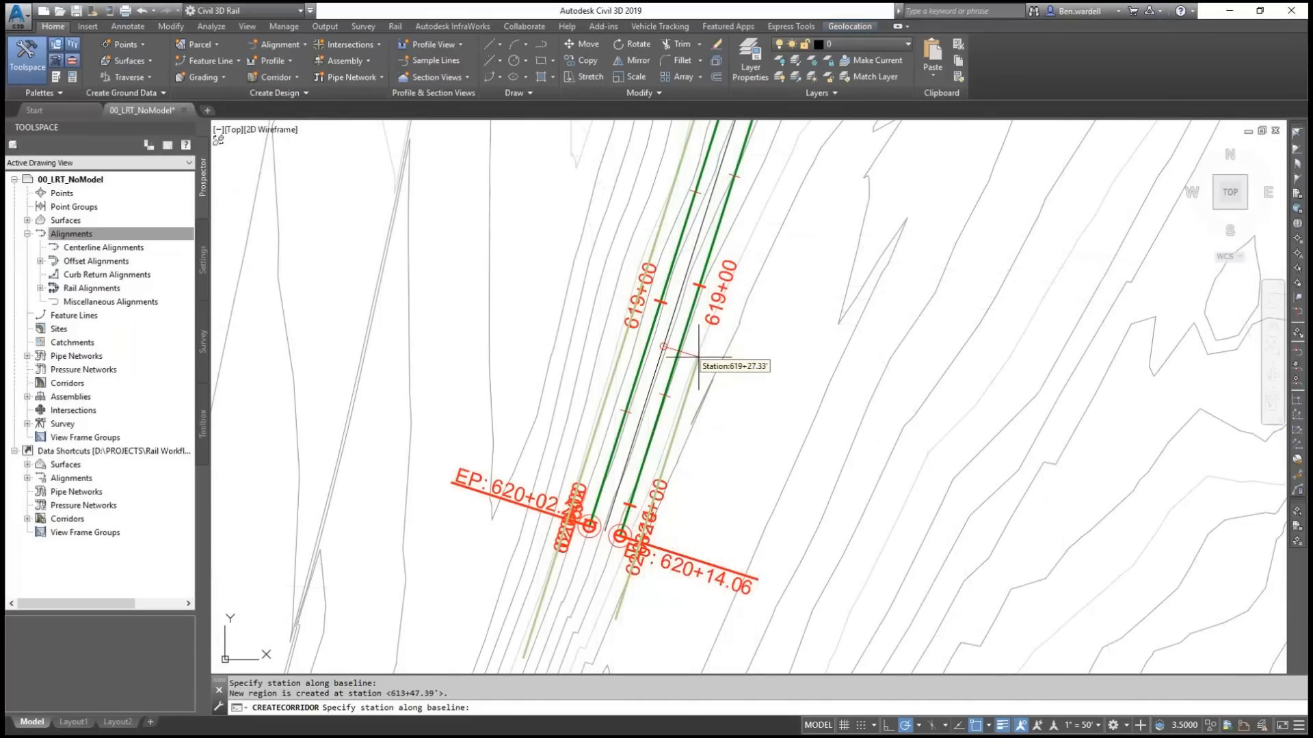
click(698, 356)
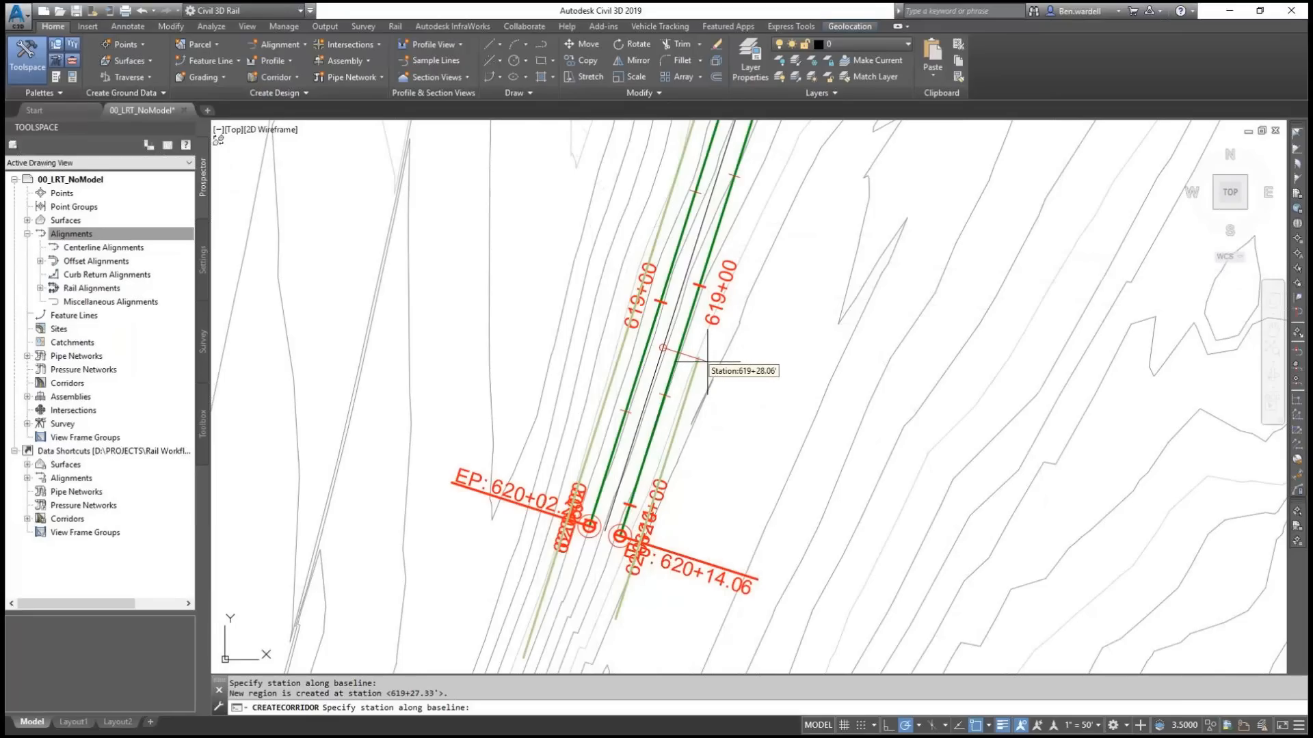
key(Return)
click(751, 404)
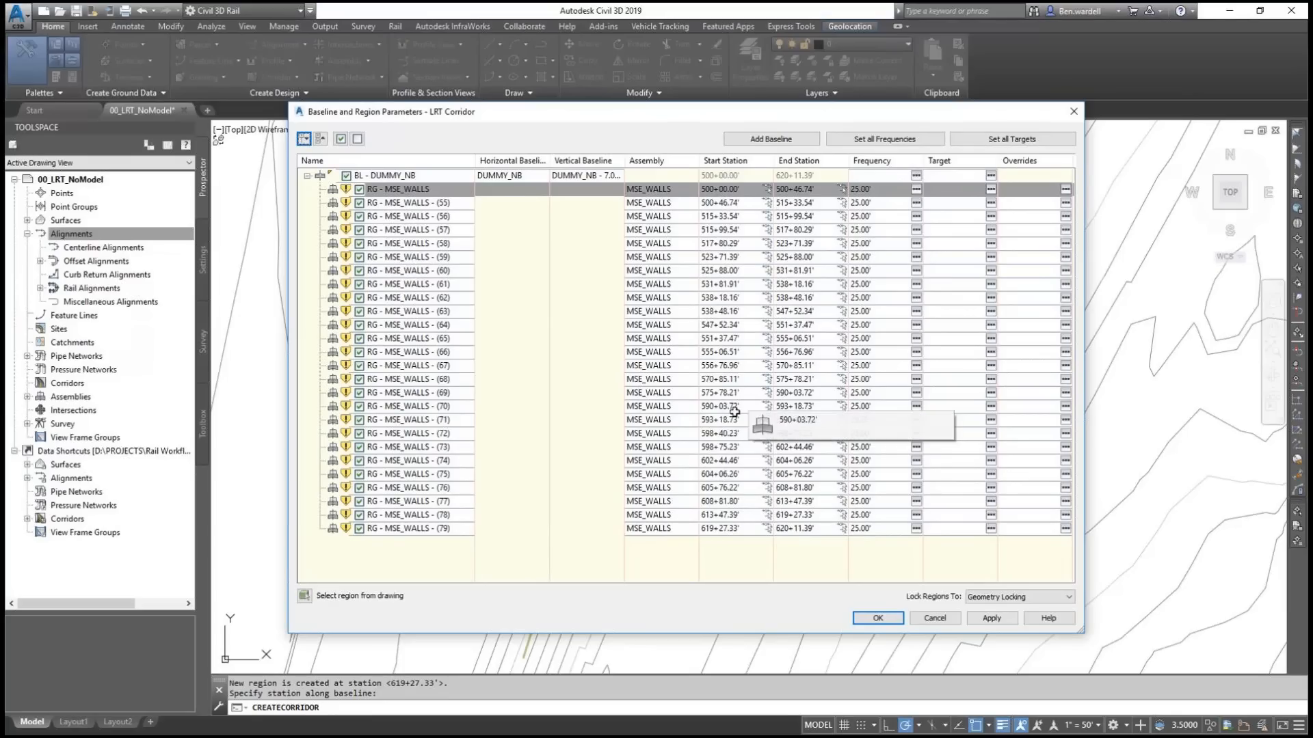
Step: Keep MSE_WALLS for the region starting at 515+33.54 and assign the MSE_RT assembly to the region starting at 515+99.54
double_click(648, 216)
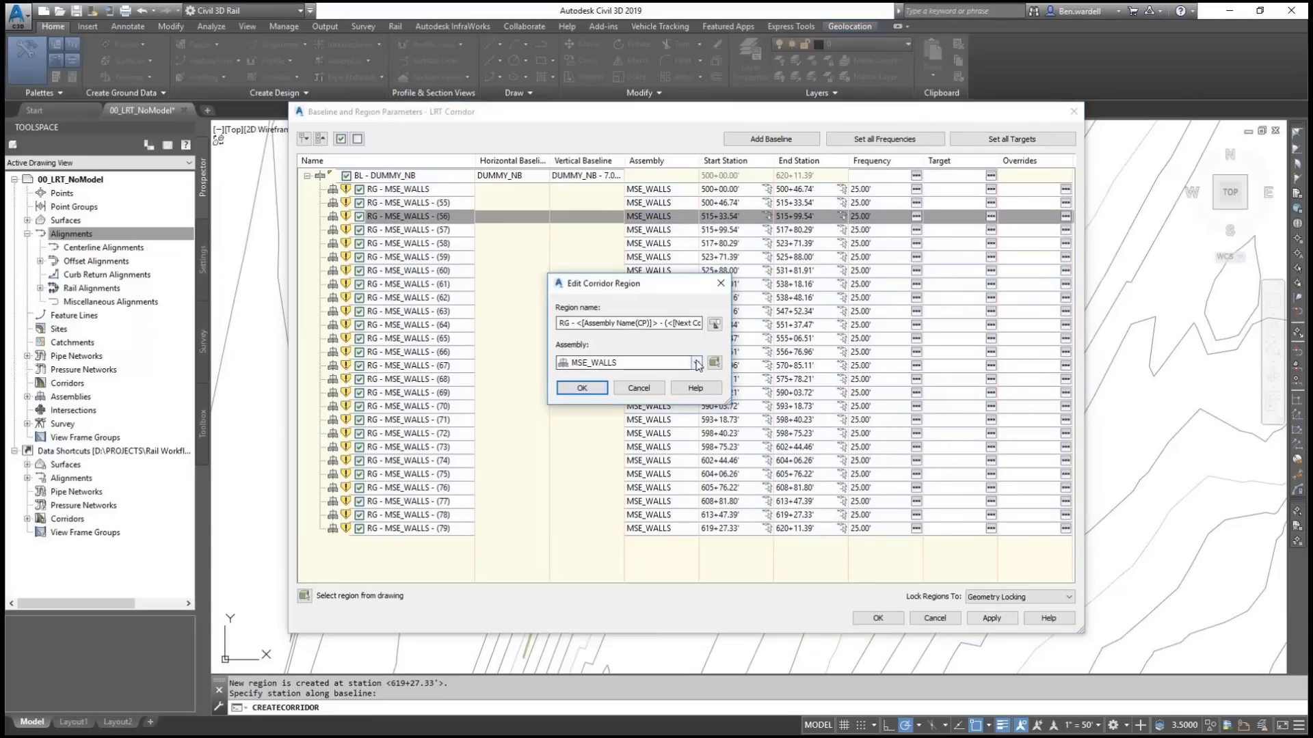
click(582, 388)
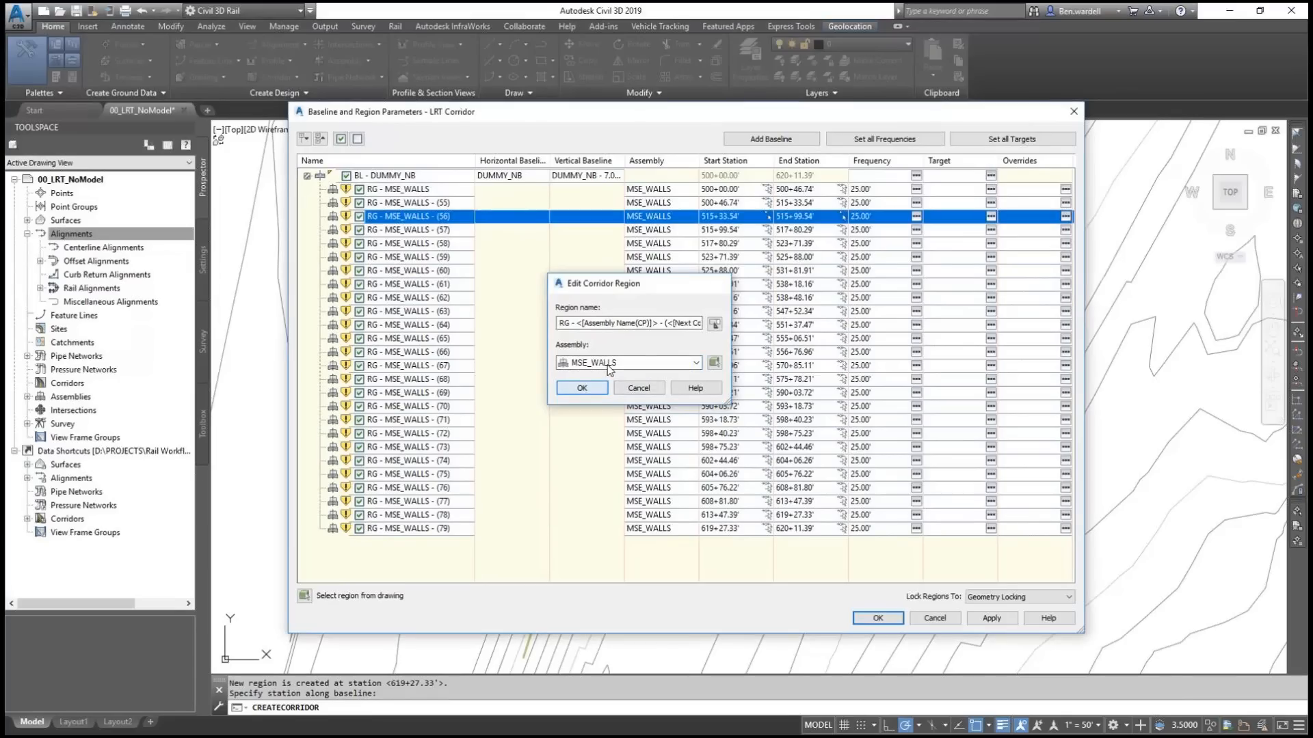
double_click(667, 229)
click(696, 362)
click(595, 418)
click(591, 387)
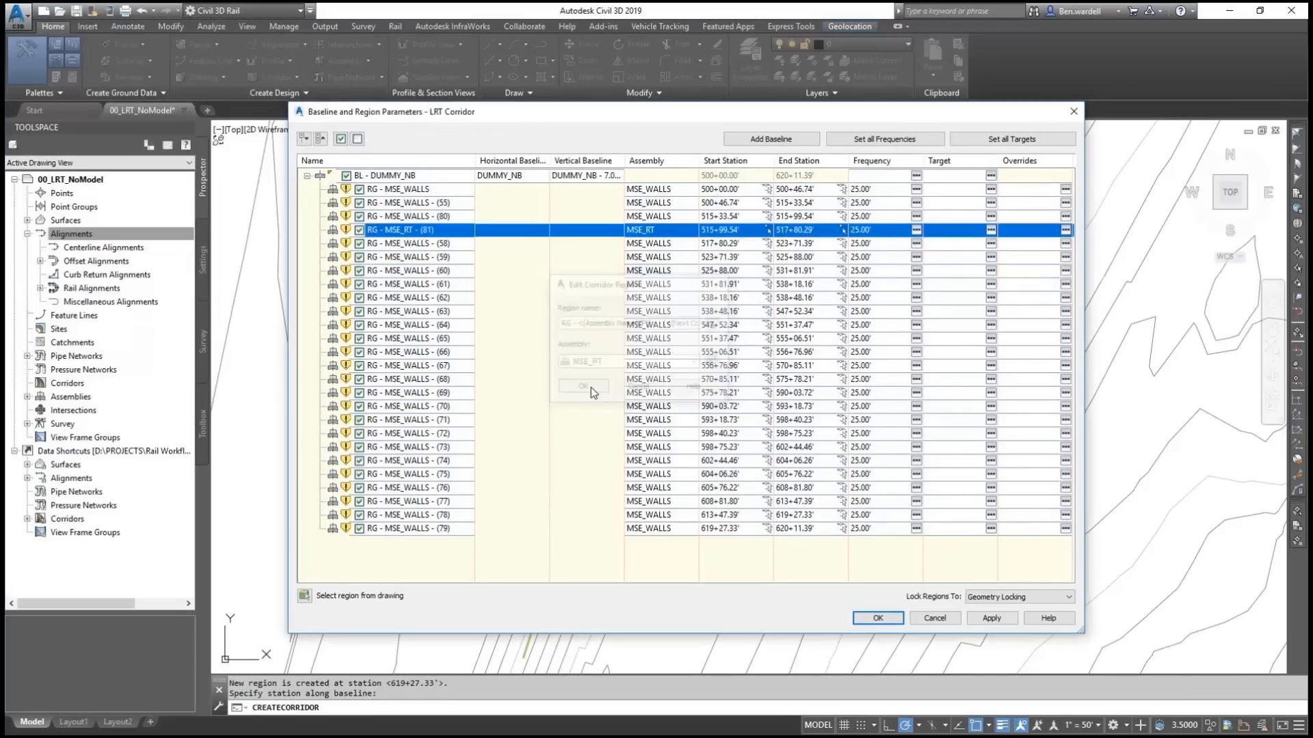
Step: Assign the MSE_RT assembly to the corridor region from 523+71.39 to 525+88.00
click(674, 258)
double_click(674, 257)
click(696, 362)
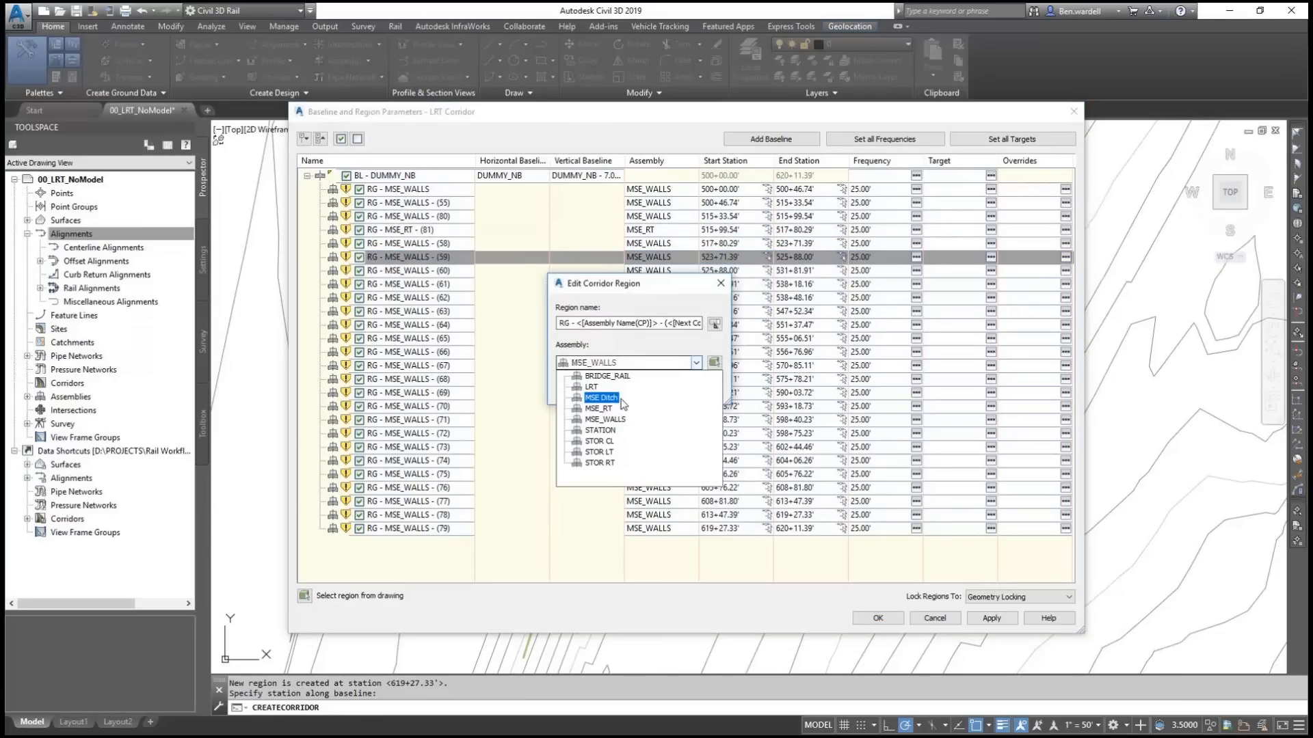
click(599, 409)
click(591, 387)
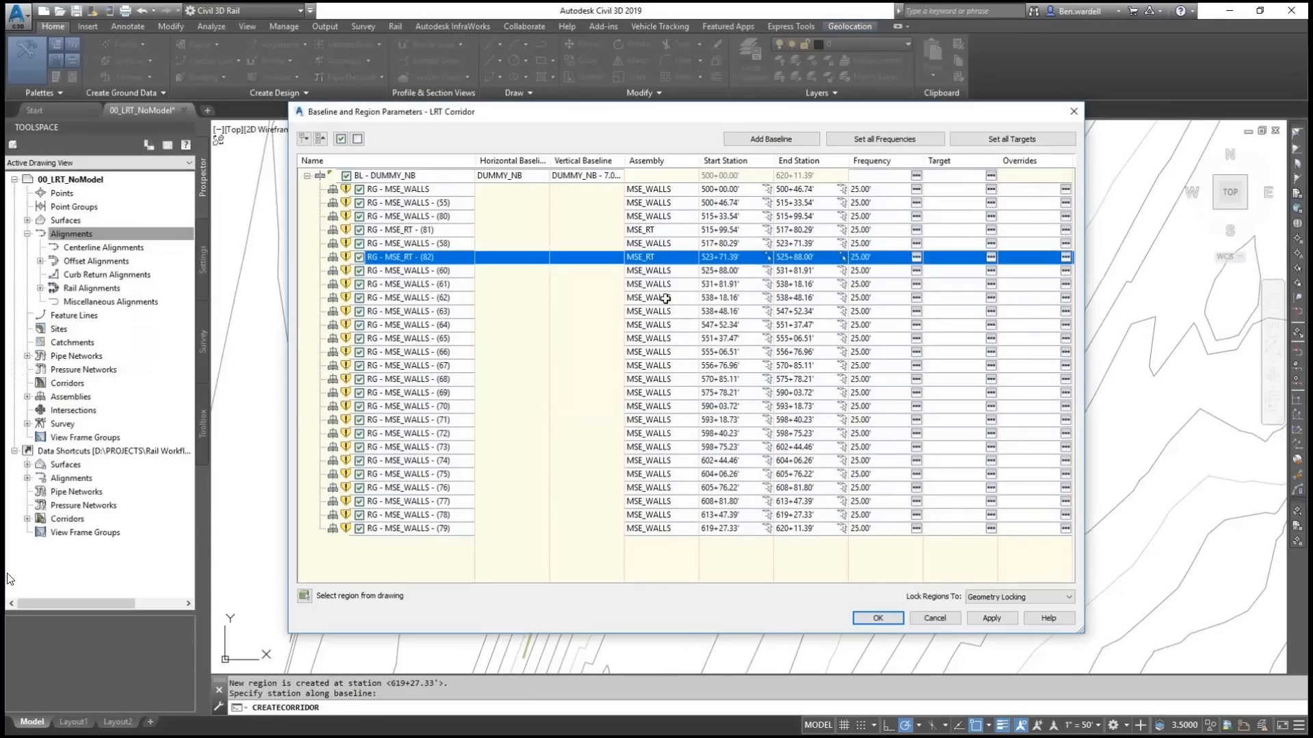
Step: Assign the BRIDGE_RAIL assembly to the corridor region starting at station 531+81.91
double_click(662, 284)
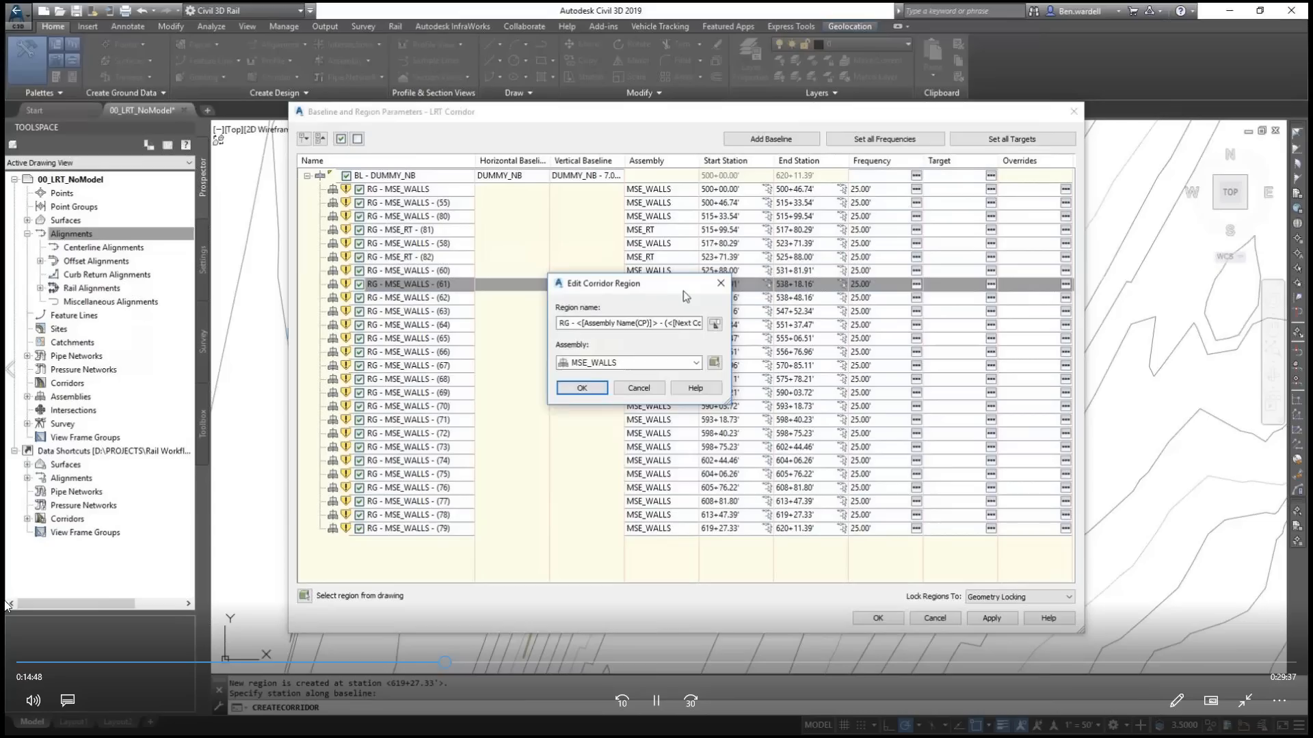
click(696, 362)
click(603, 376)
click(594, 388)
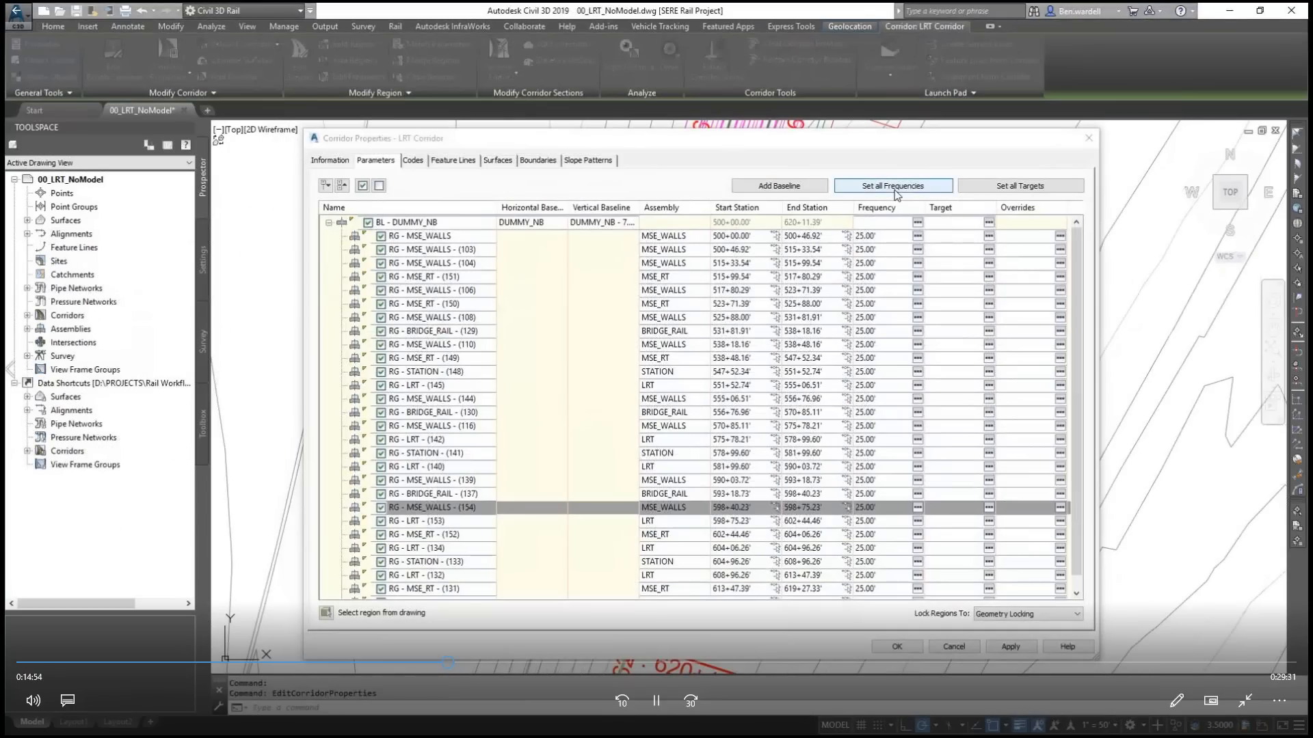
Step: Set the assembly frequency of all corridor regions to 20 feet along tangents, curves, spirals and vertical curves
click(893, 186)
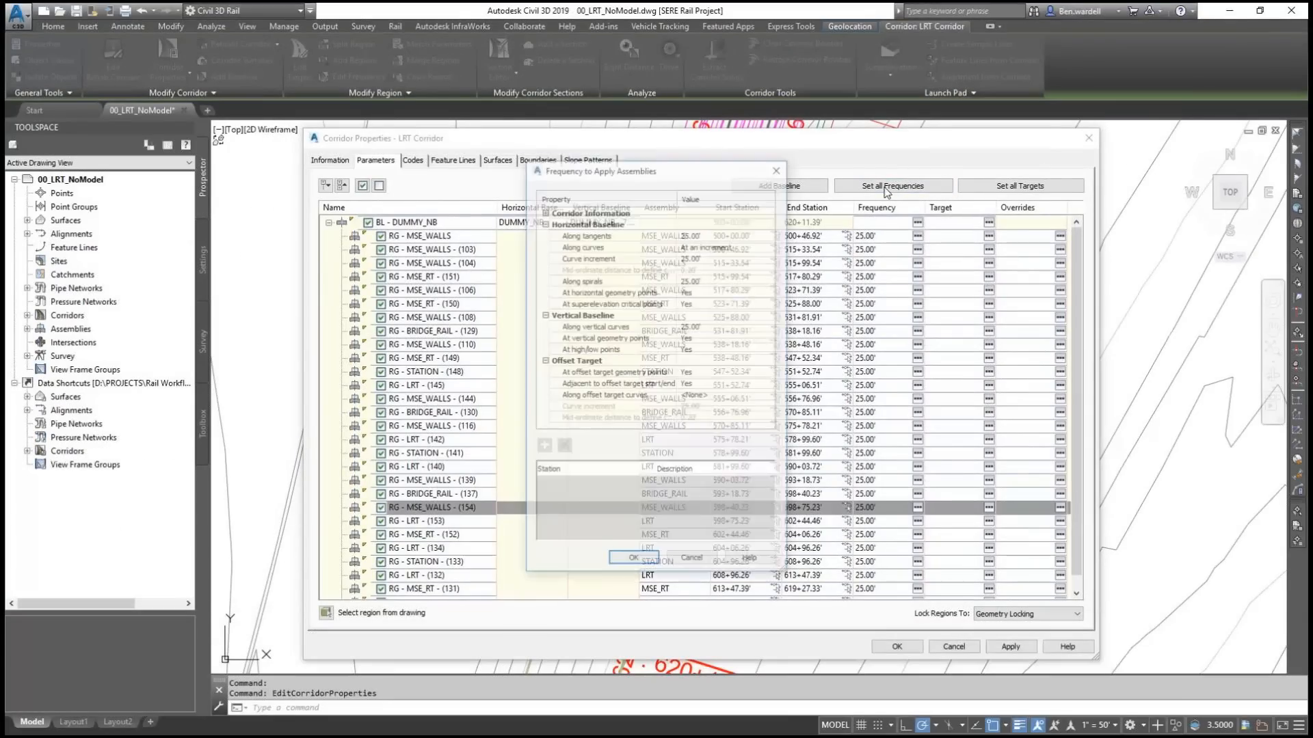
key(Return)
click(706, 256)
text(20)
key(Return)
click(708, 279)
text(20)
key(Return)
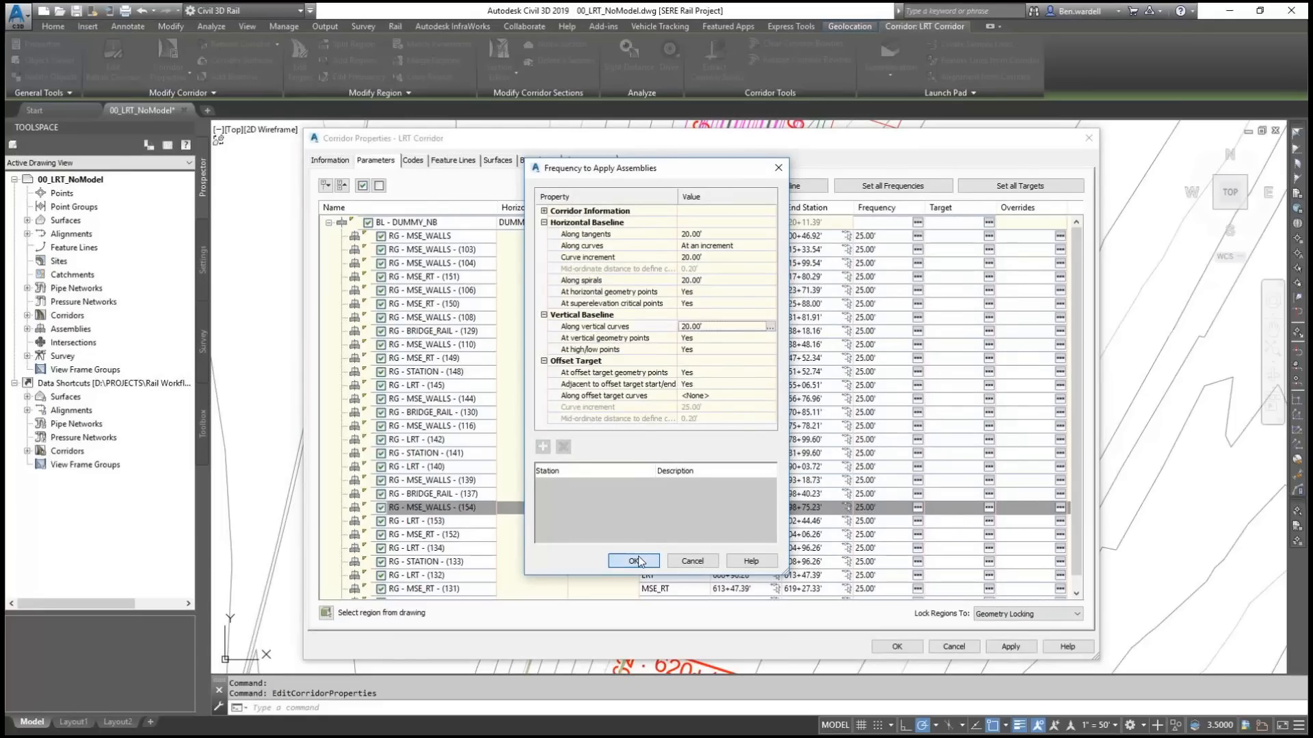
click(633, 561)
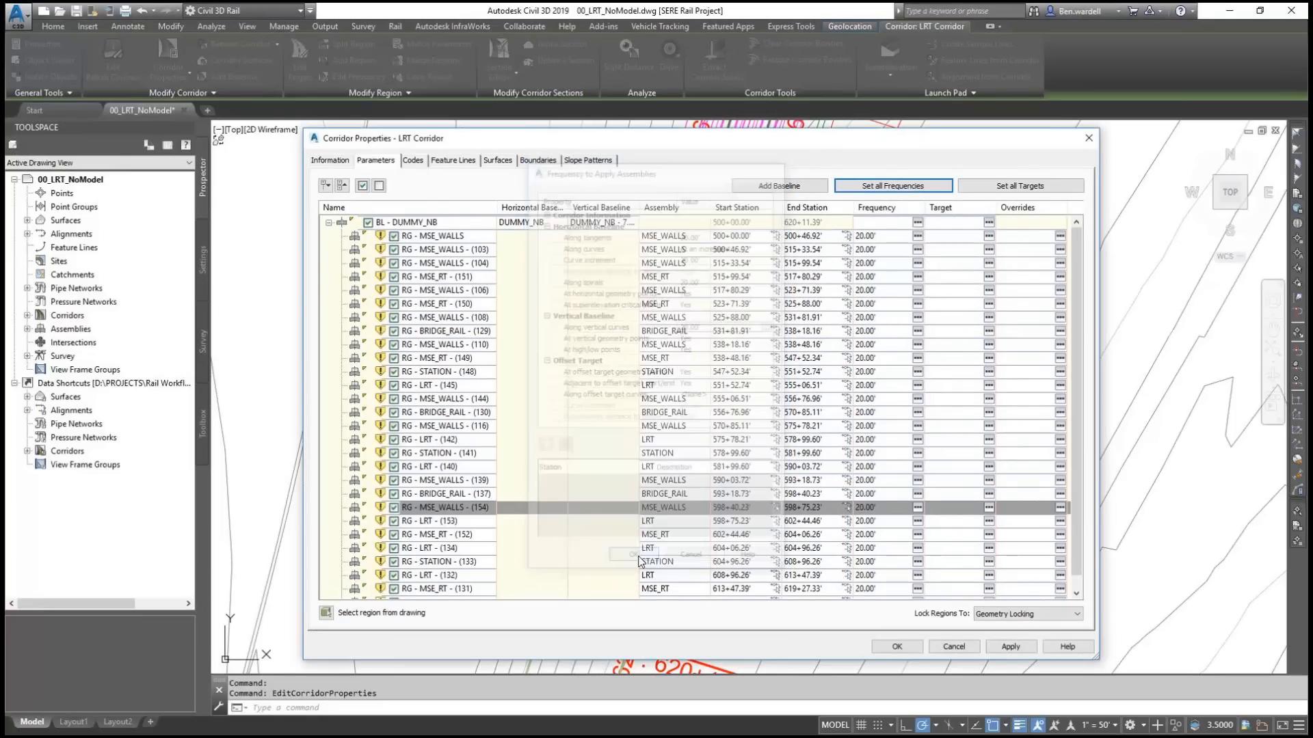
Step: Review the surface, offset and elevation targets for all regions, accept them and rebuild the LRT corridor
click(987, 187)
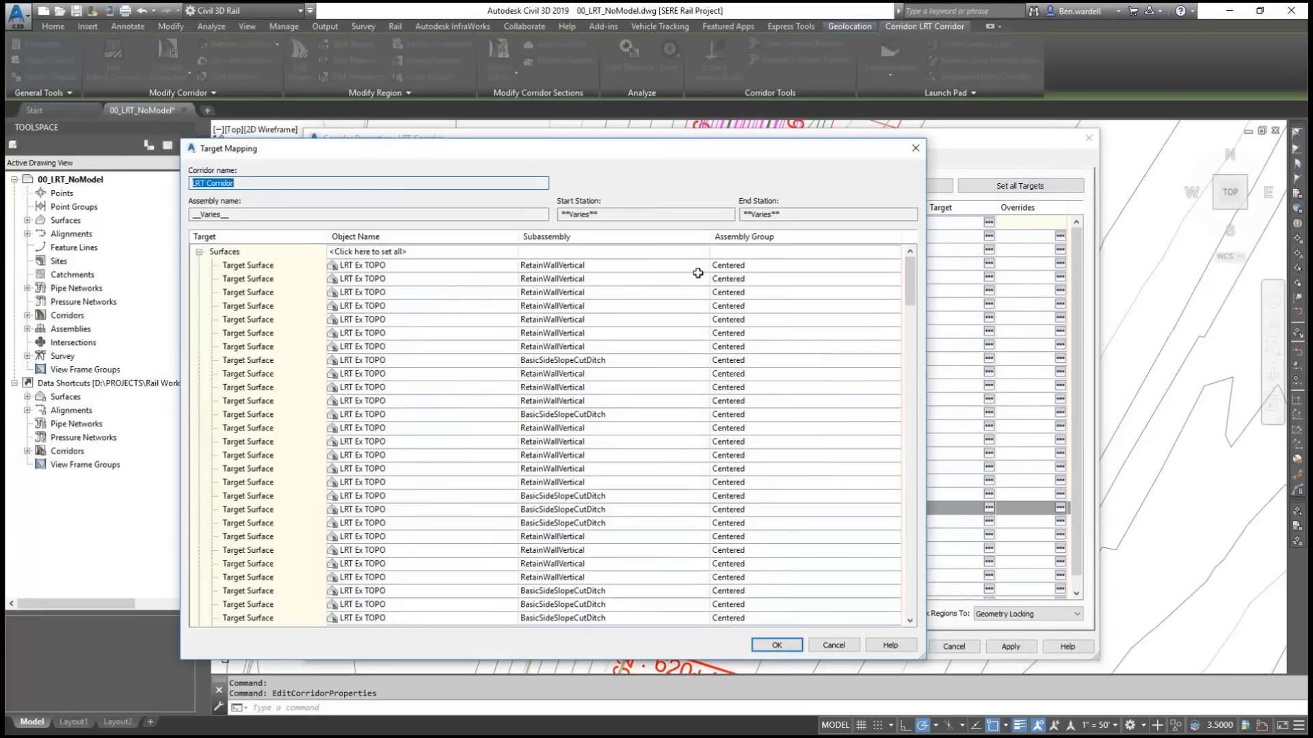
scroll(894, 423, down, 10)
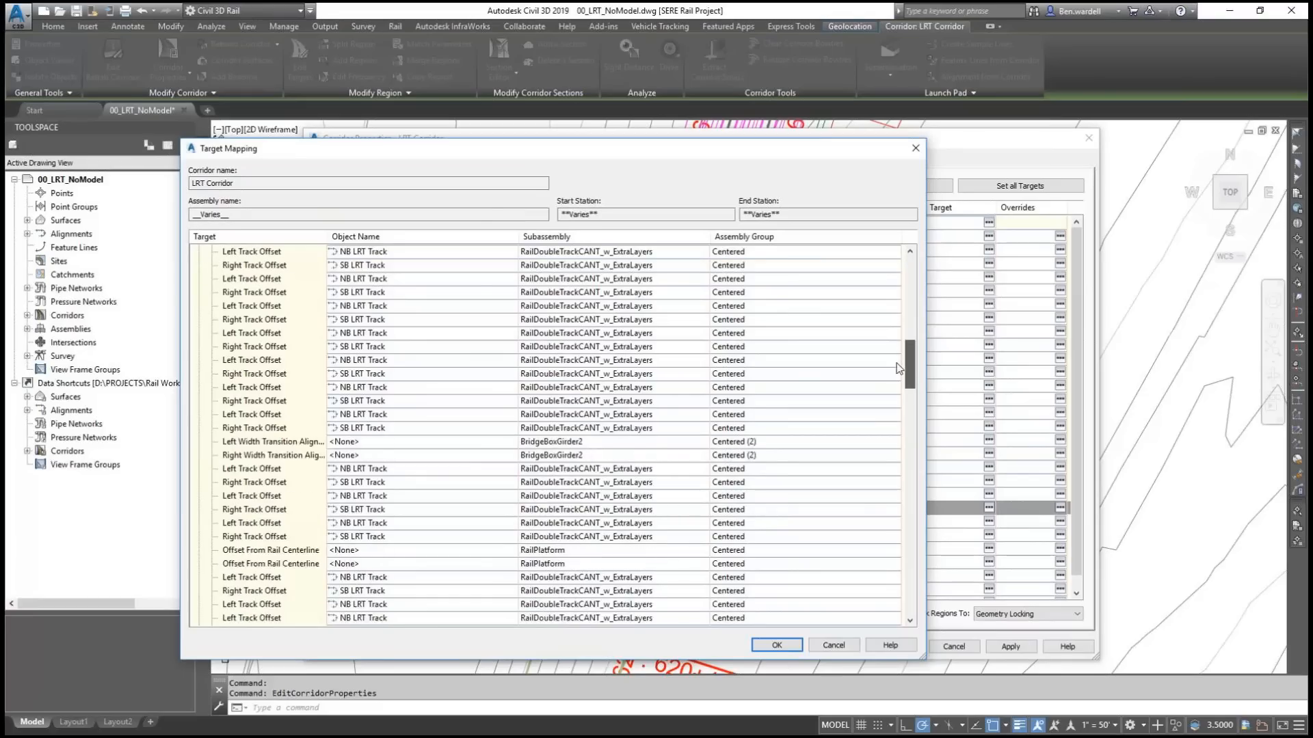
scroll(894, 422, down, 10)
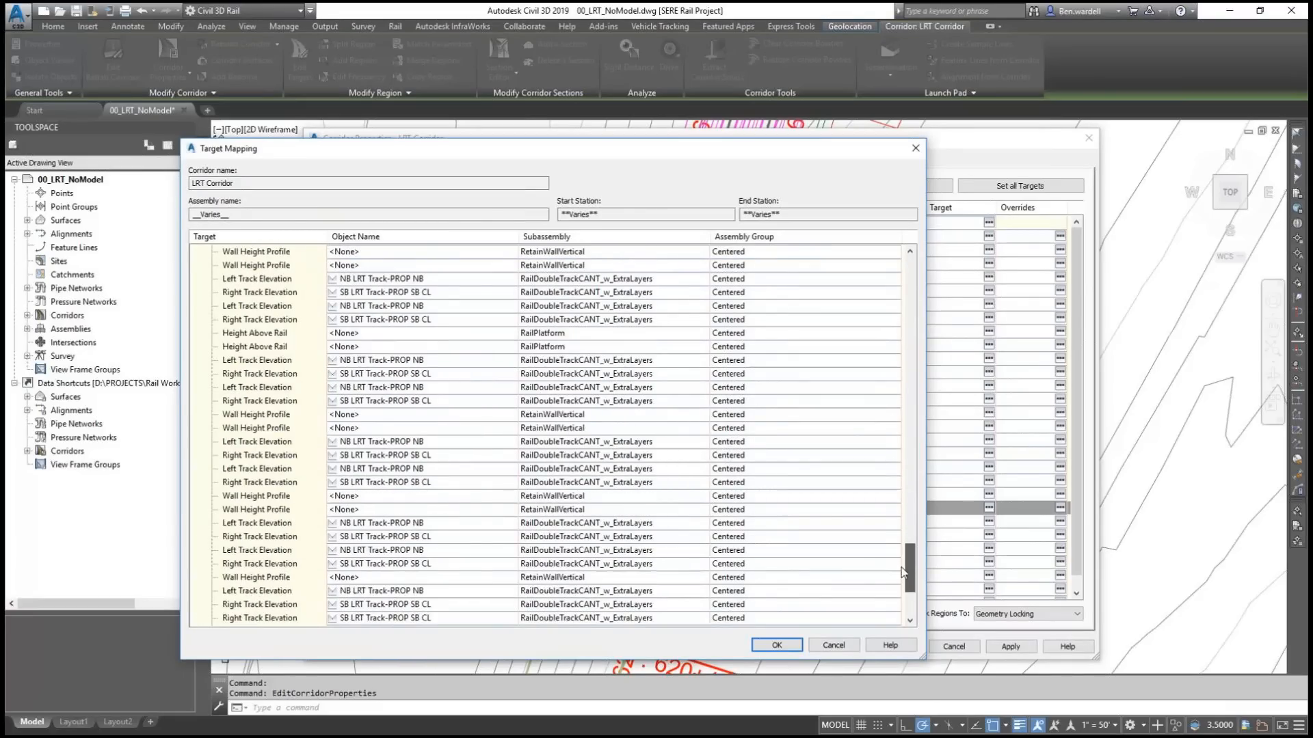
drag(900, 557, 900, 565)
click(777, 645)
click(893, 649)
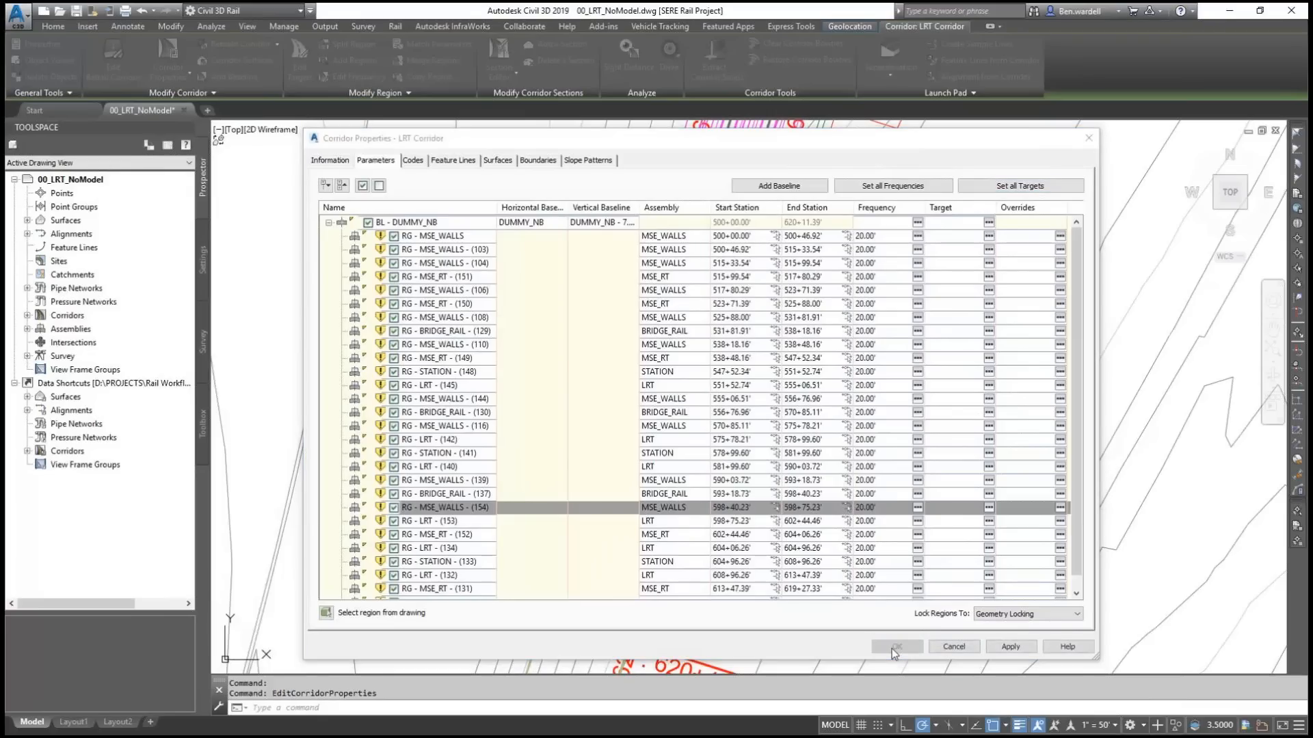
click(565, 341)
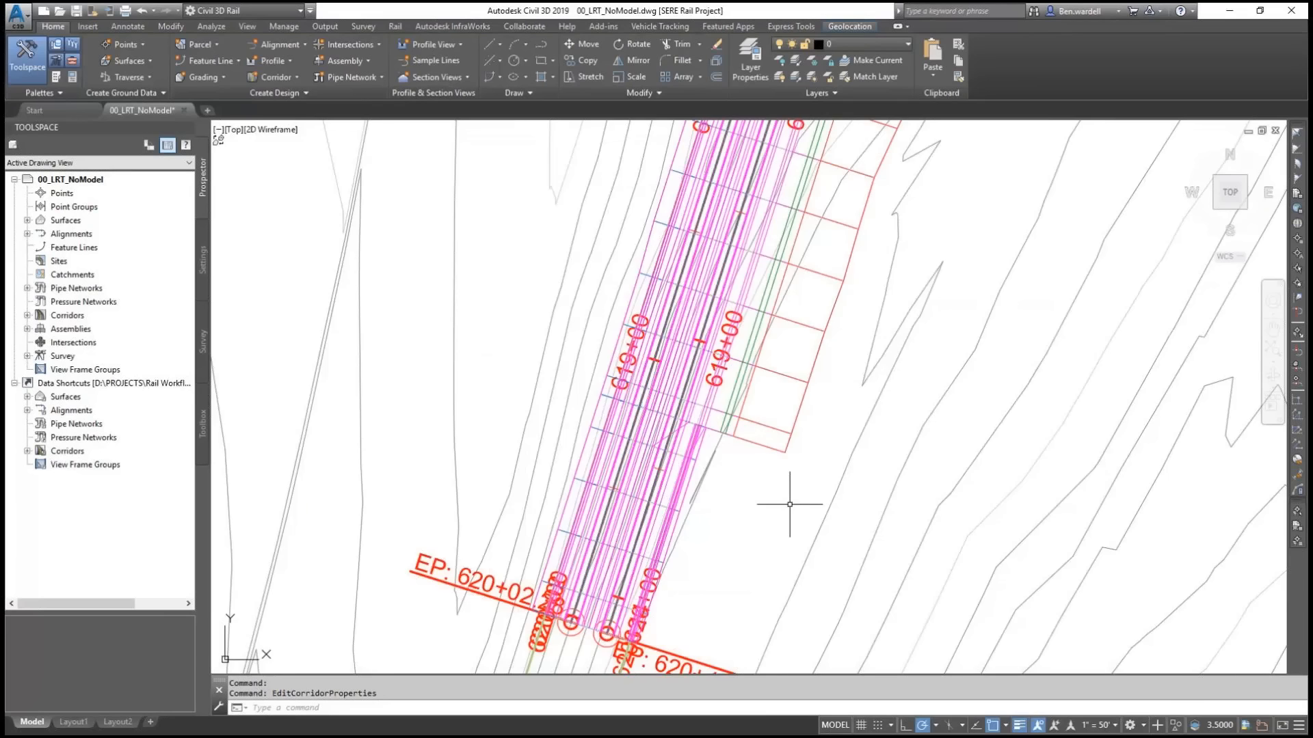
Step: Examine the rebuilt corridor along its whole length, from the end station back to the area around station 510+00
scroll(791, 504, down, 2)
middle_drag(941, 270, 784, 482)
scroll(932, 167, down, 4)
mouse_move(932, 167)
middle_down()
mouse_move(933, 210)
mouse_move(747, 586)
middle_up()
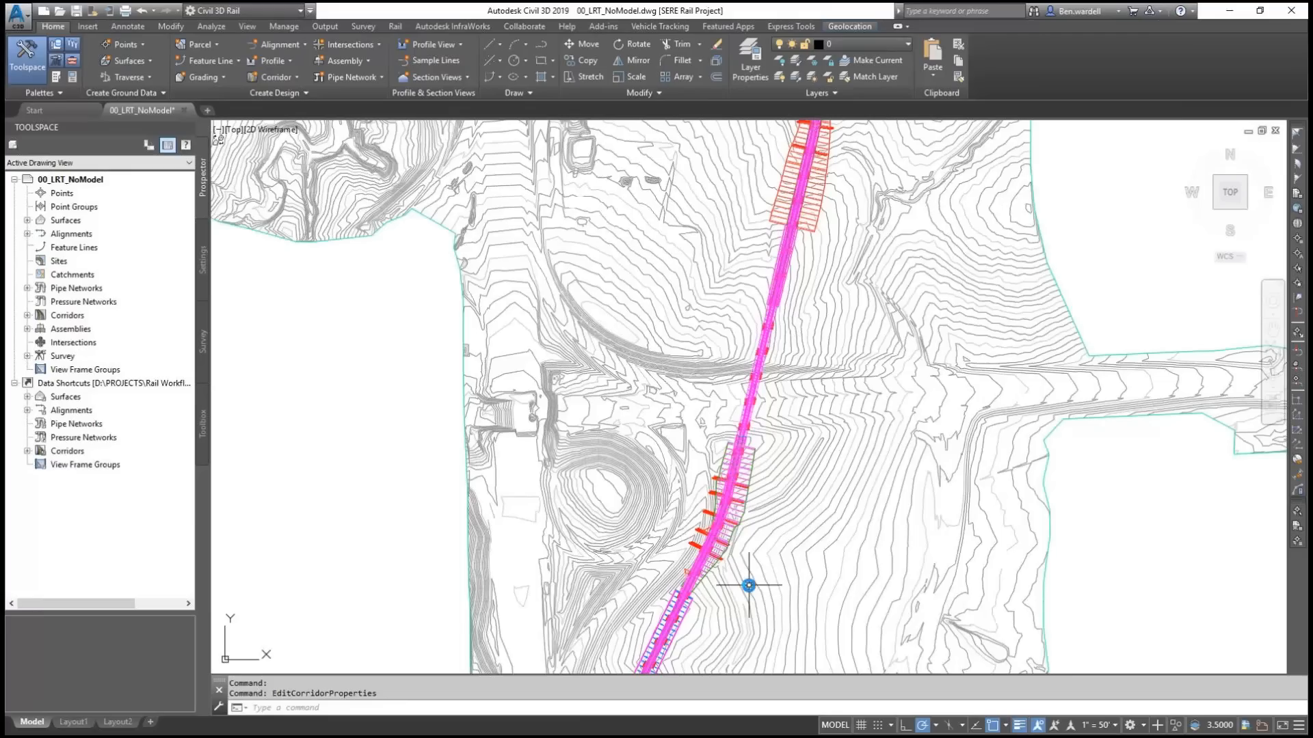
middle_drag(827, 266, 779, 607)
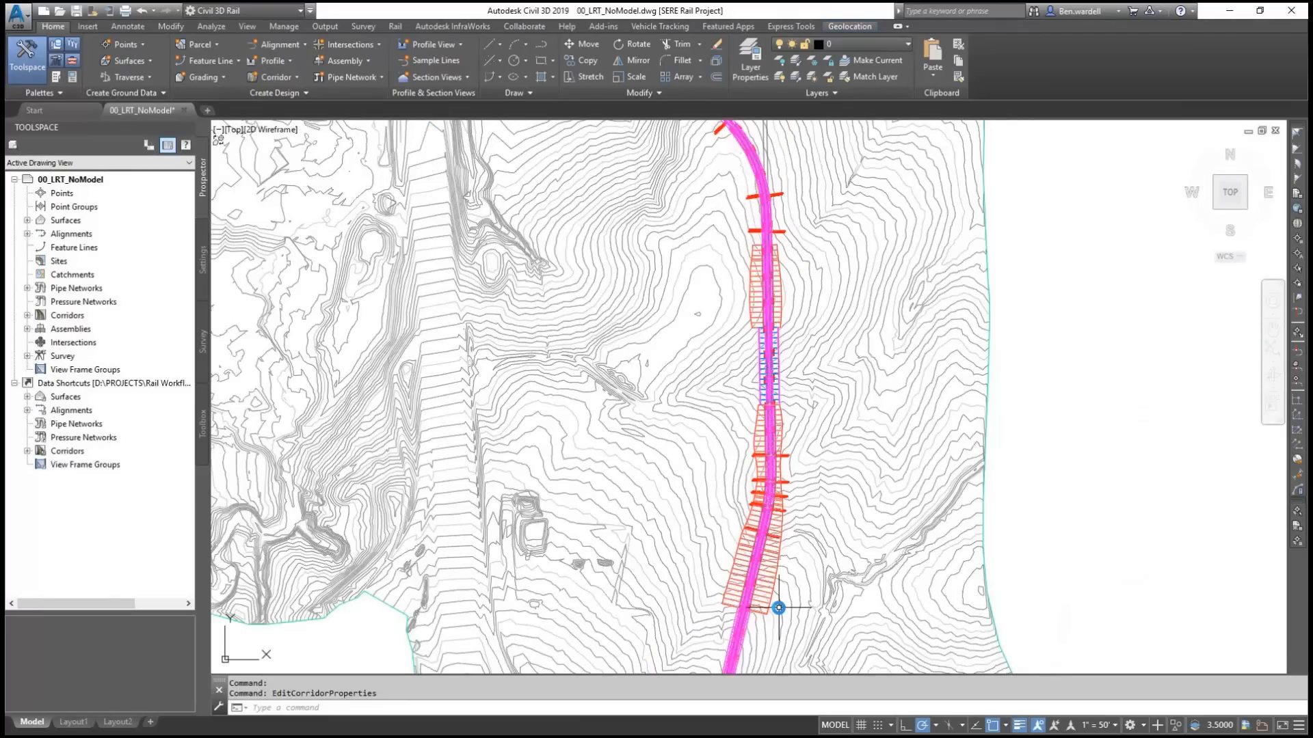
mouse_move(727, 198)
middle_down()
mouse_move(795, 344)
mouse_move(1034, 518)
middle_up()
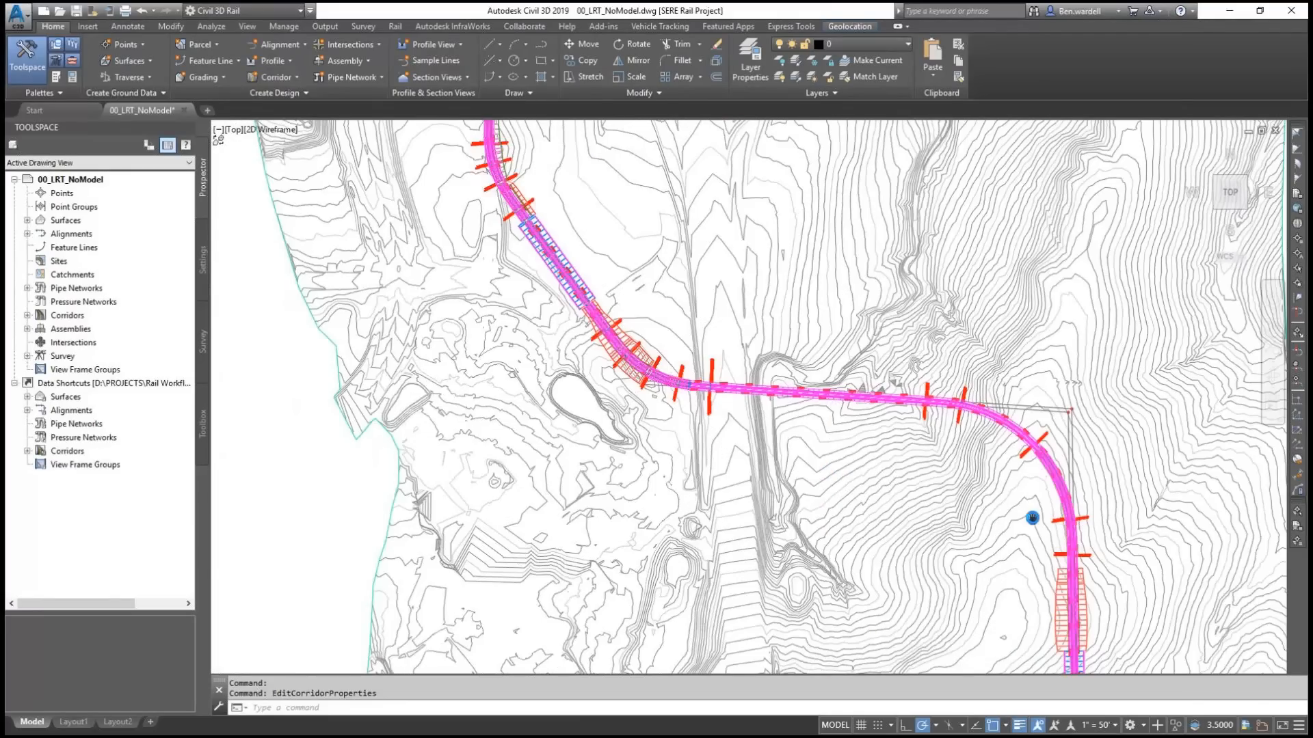
middle_drag(558, 168, 687, 588)
scroll(688, 588, down, 5)
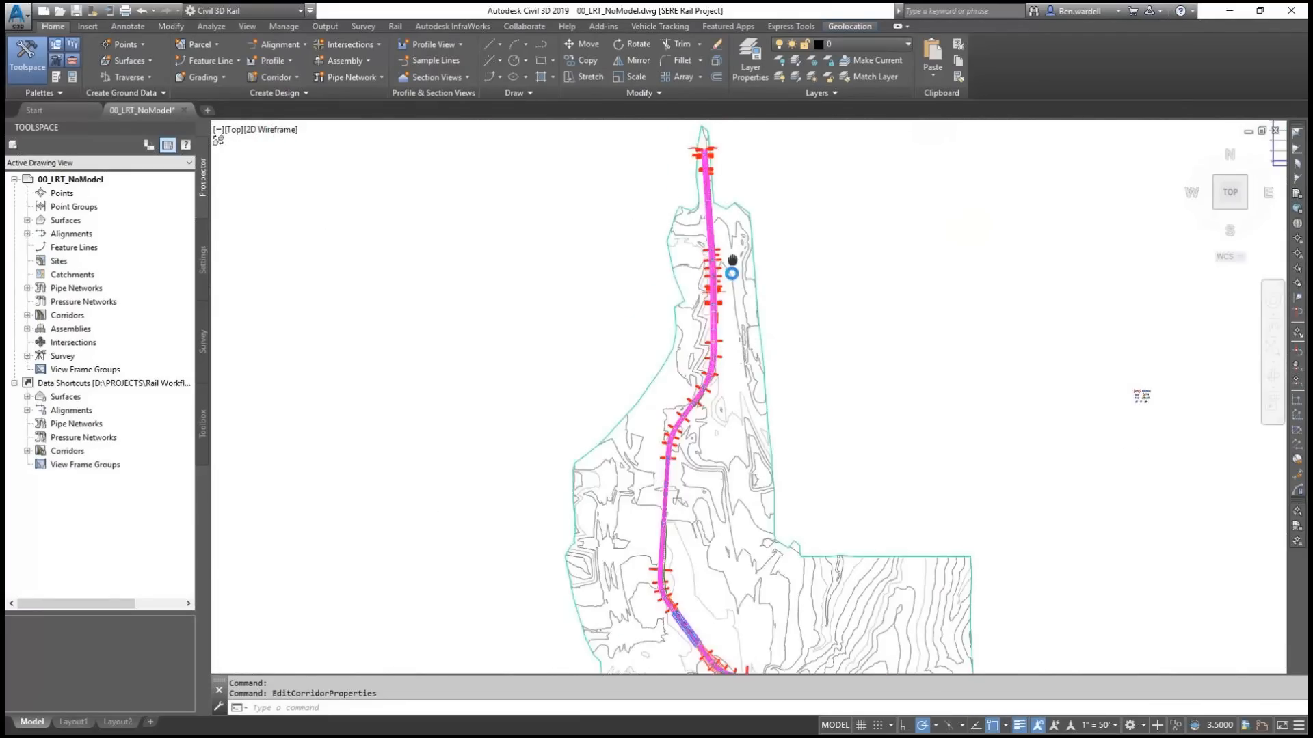
middle_drag(732, 264, 707, 369)
scroll(682, 384, up, 9)
scroll(682, 384, up, 4)
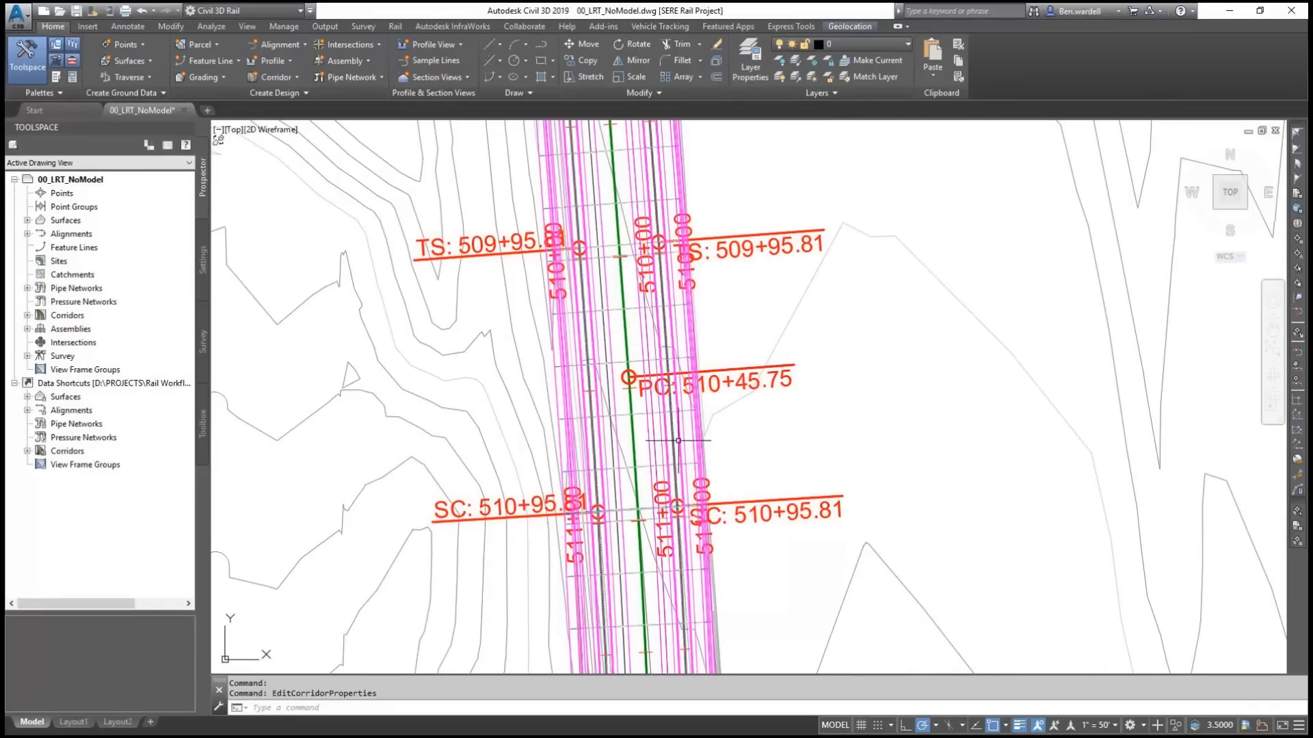
Step: Reopen the LRT corridor's properties and turn off the MSE_WALLS region between stations 500+46.92 and 515+33.54
click(640, 415)
right_click(640, 409)
click(700, 551)
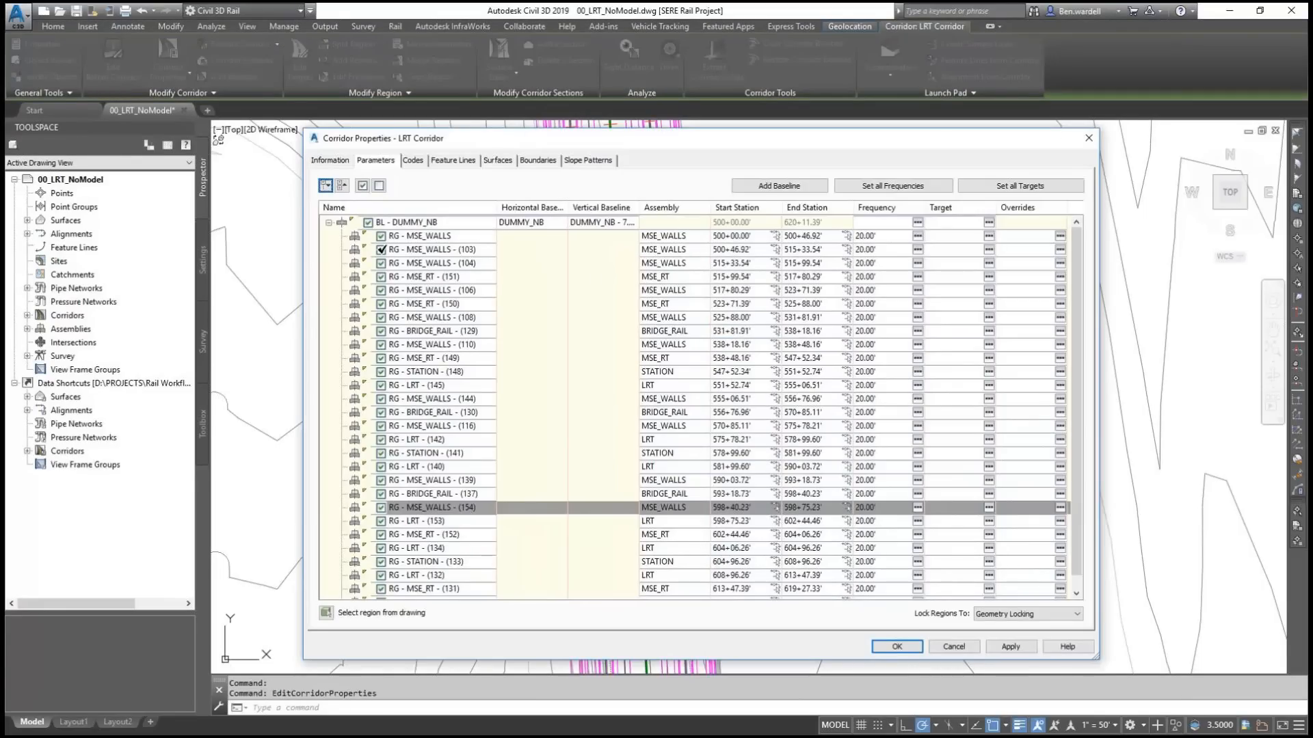
click(382, 250)
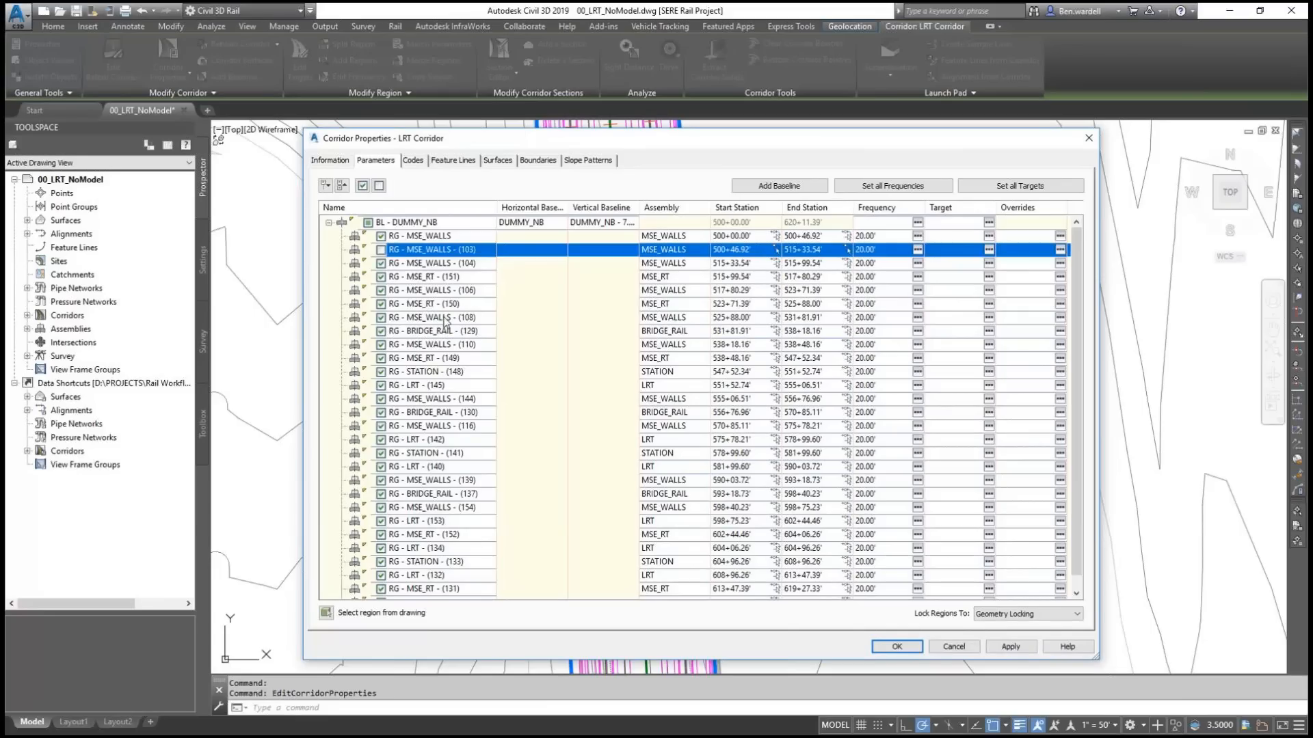
Step: Add a corridor baseline that uses the STORE Track alignment
click(328, 223)
click(762, 189)
click(738, 417)
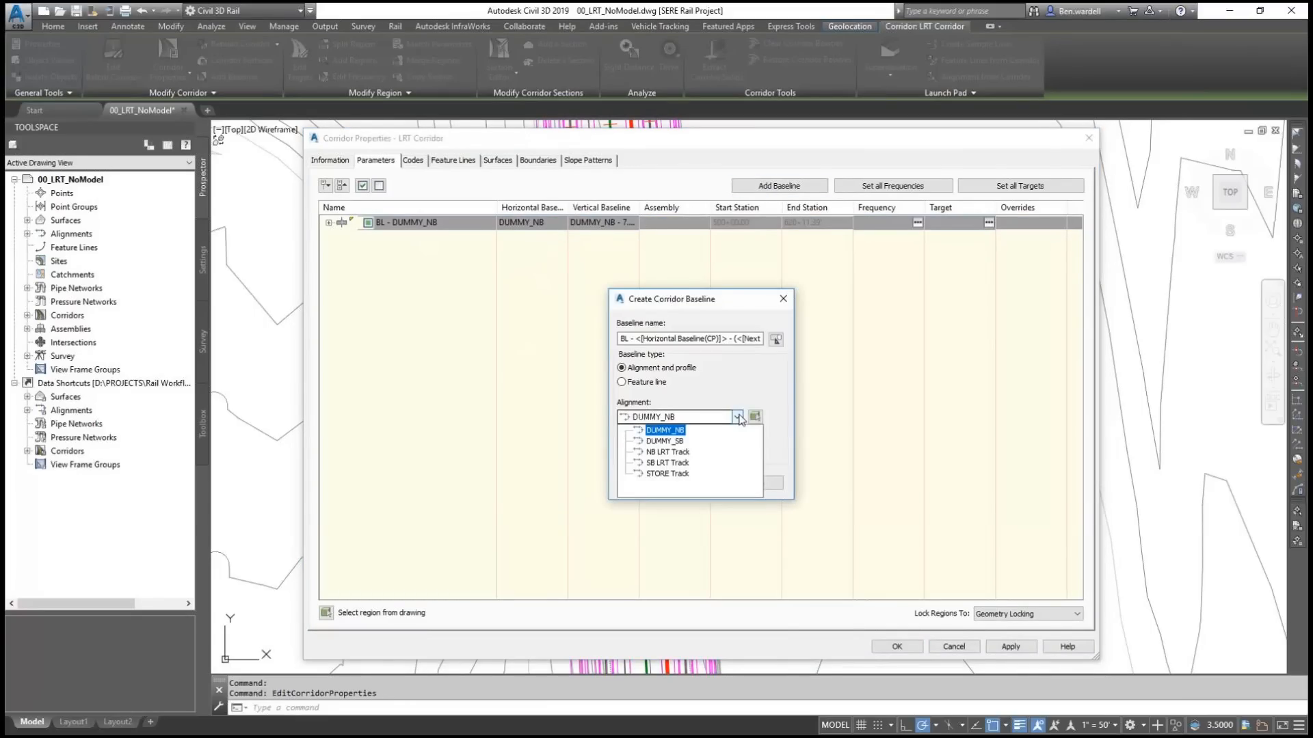
click(667, 474)
click(642, 484)
Step: Add a region with the STOR CL assembly to the STORE Track baseline and expand the baseline
right_click(391, 237)
click(447, 243)
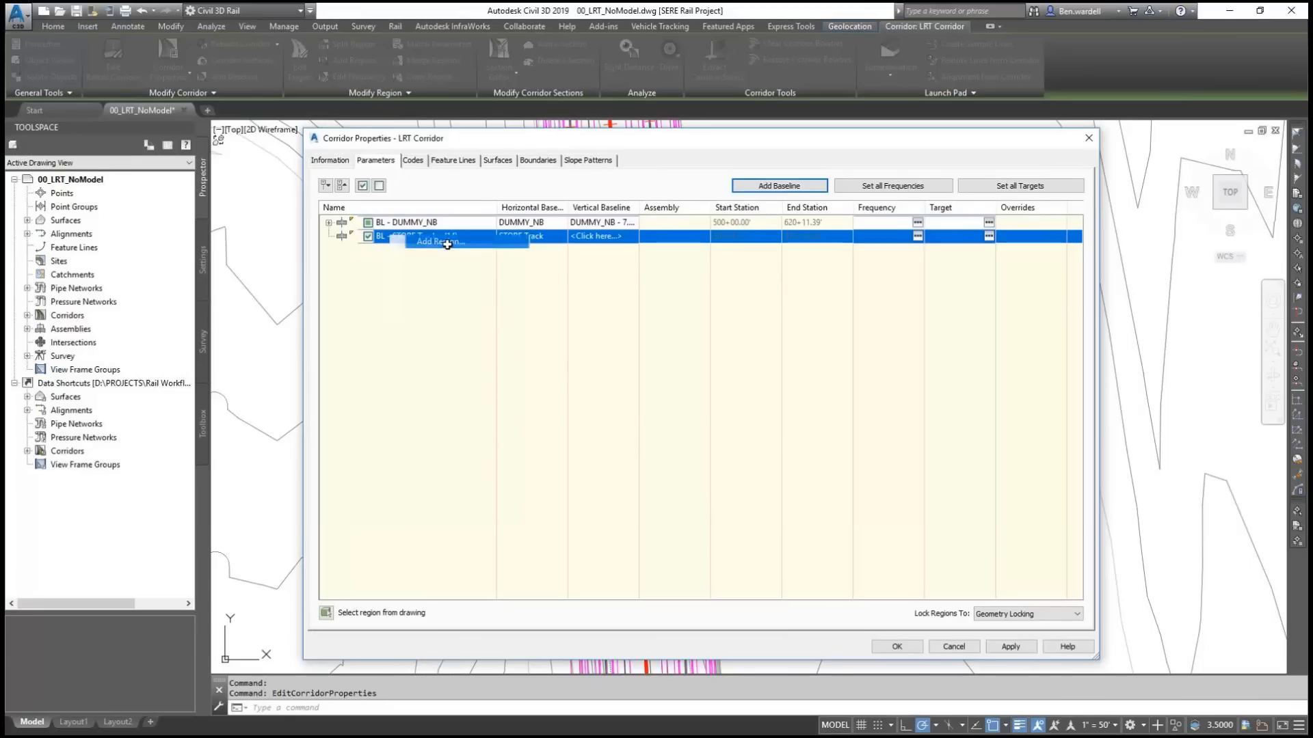
click(672, 371)
click(608, 441)
click(582, 388)
click(327, 236)
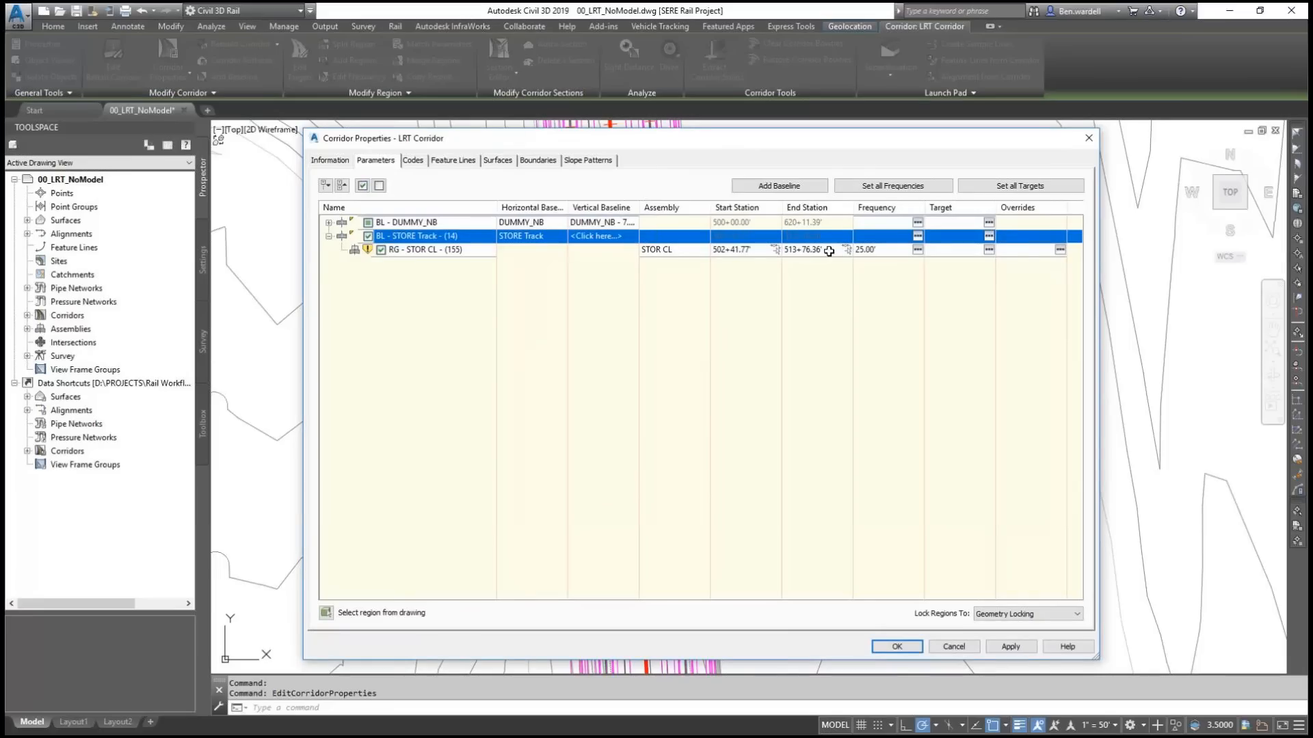
Step: Set the STOR CL region's left side offset target to the DUMMY_NB alignment
click(989, 250)
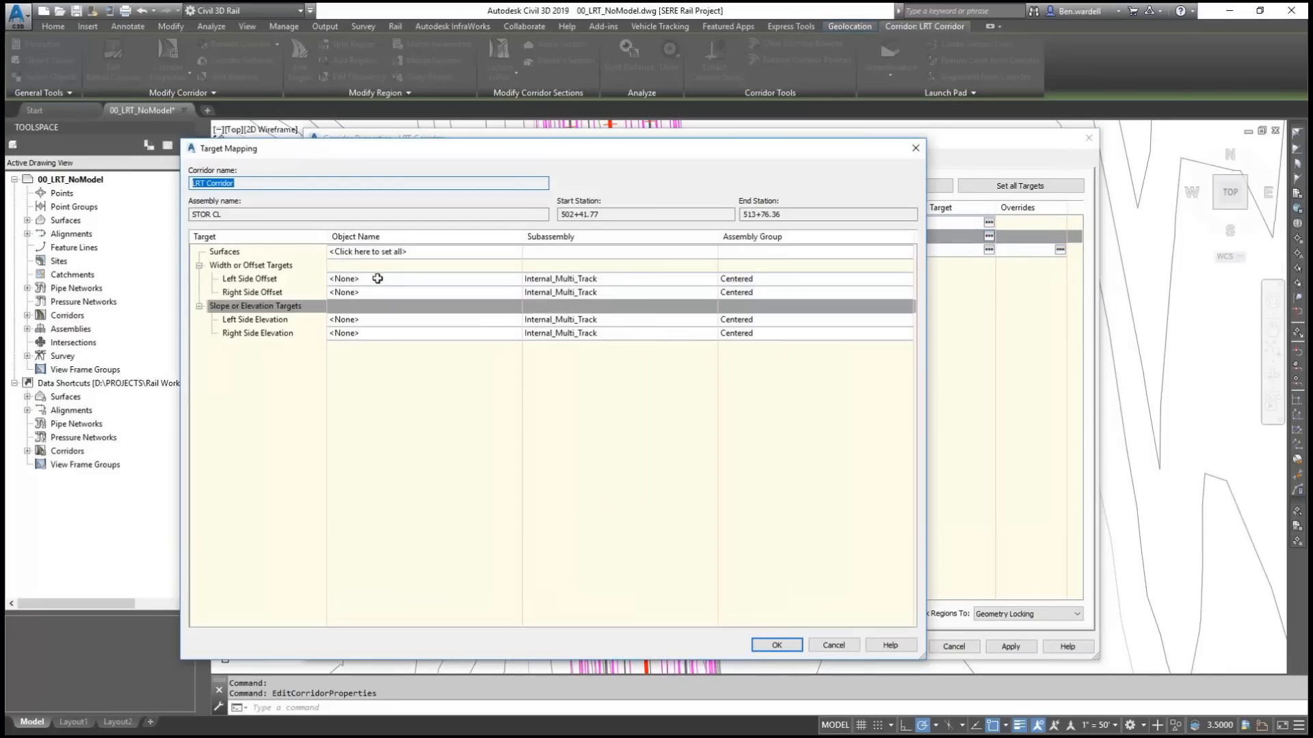
click(379, 280)
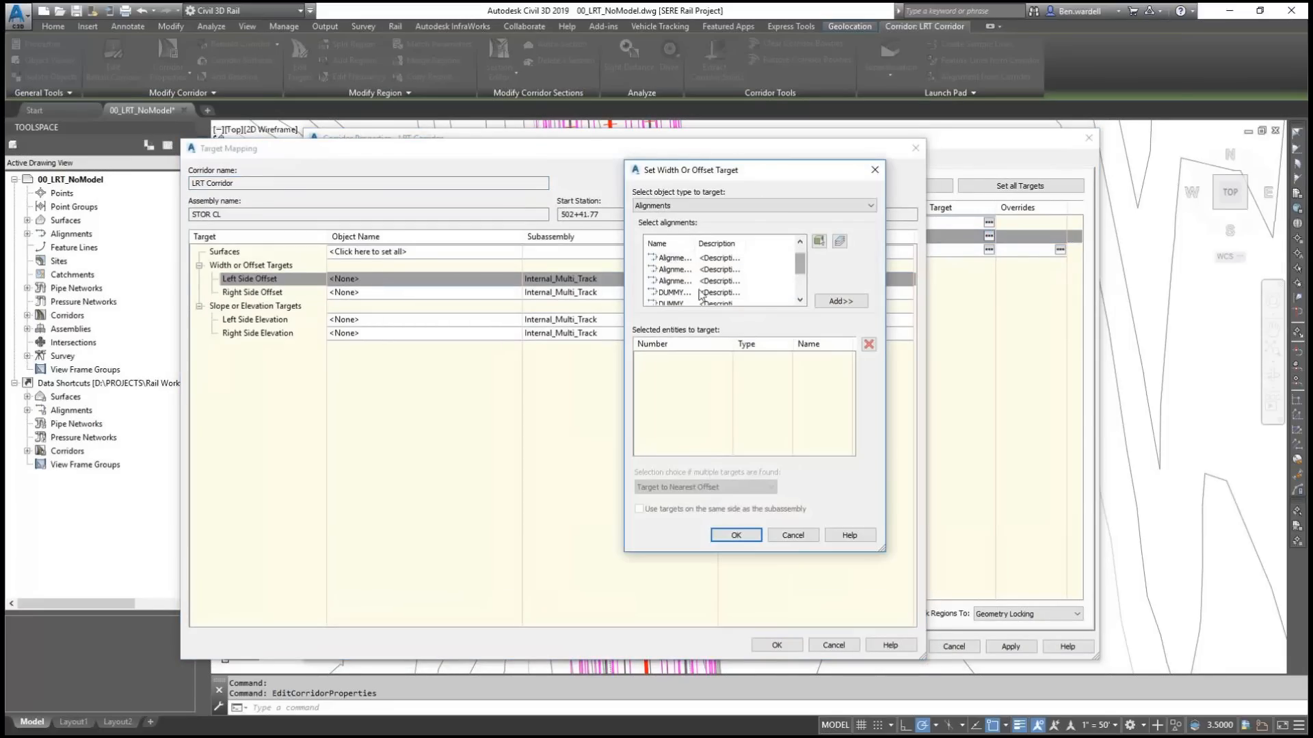
drag(696, 244, 721, 244)
click(677, 292)
click(841, 301)
click(735, 535)
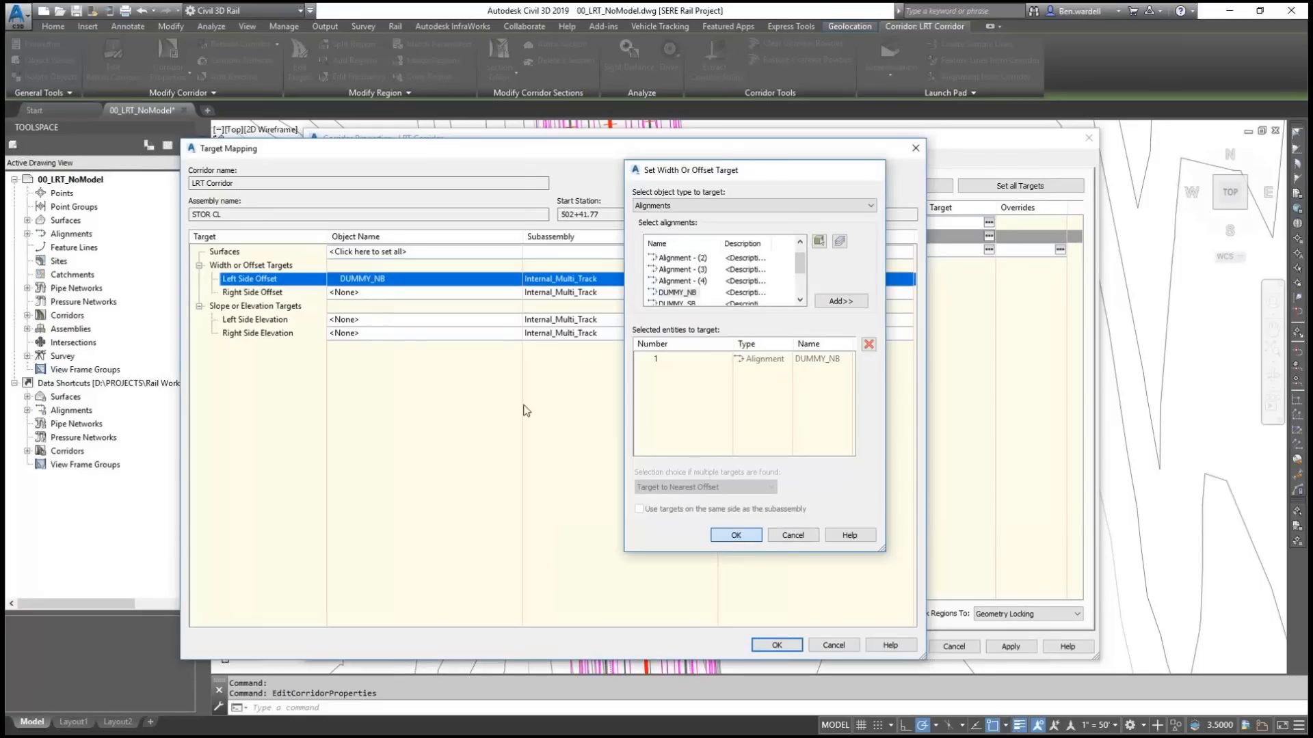
Step: Set the STOR CL region's right side offset target to the DUMMY_SB alignment and accept the target mapping
click(361, 293)
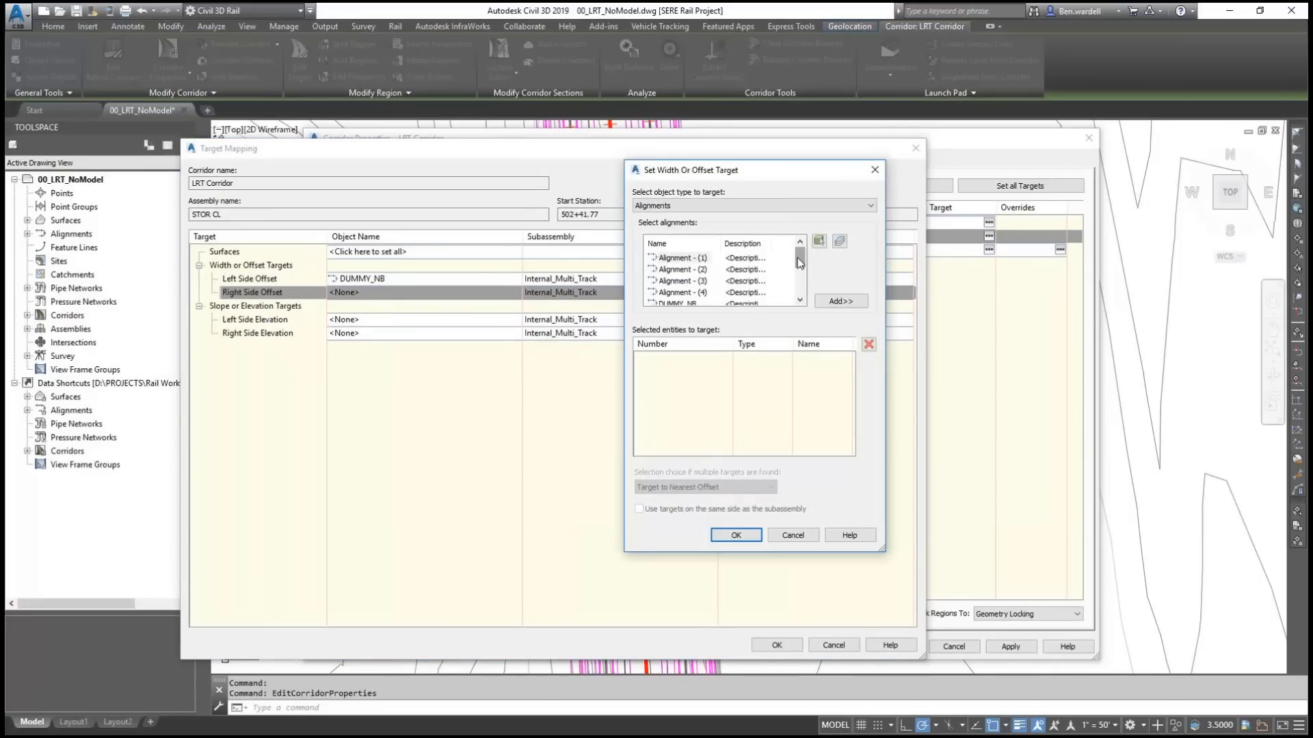
drag(797, 263, 799, 280)
click(676, 269)
click(841, 301)
click(737, 534)
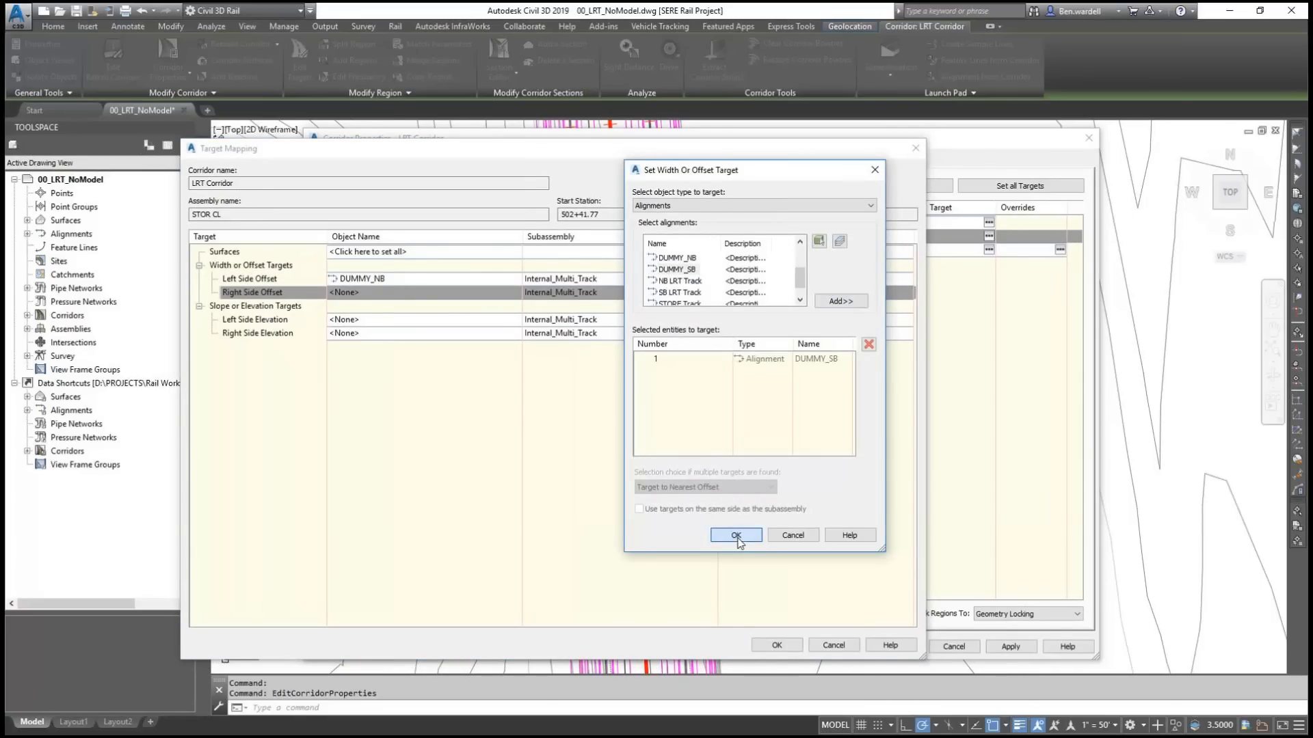
click(794, 645)
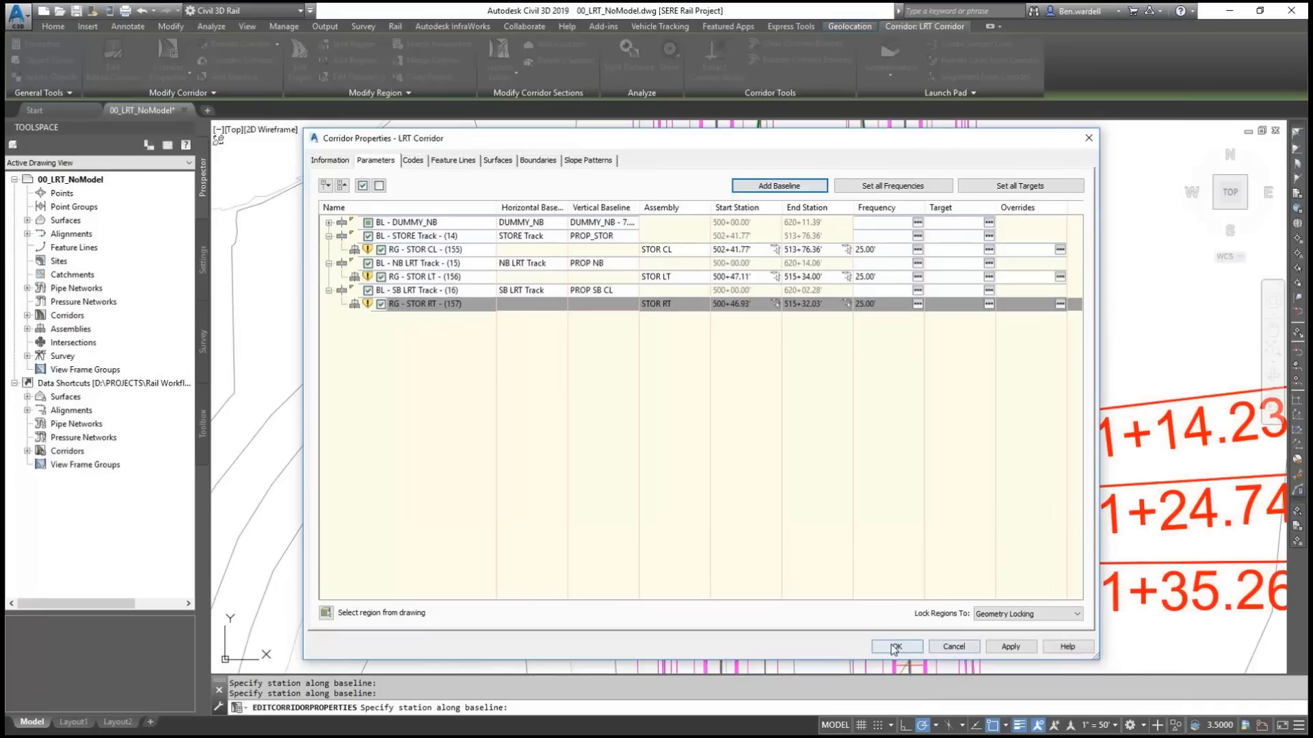
Step: Apply the storage, NB and SB track baselines, rebuild the corridor and check the storage track area in plan
click(897, 646)
click(579, 345)
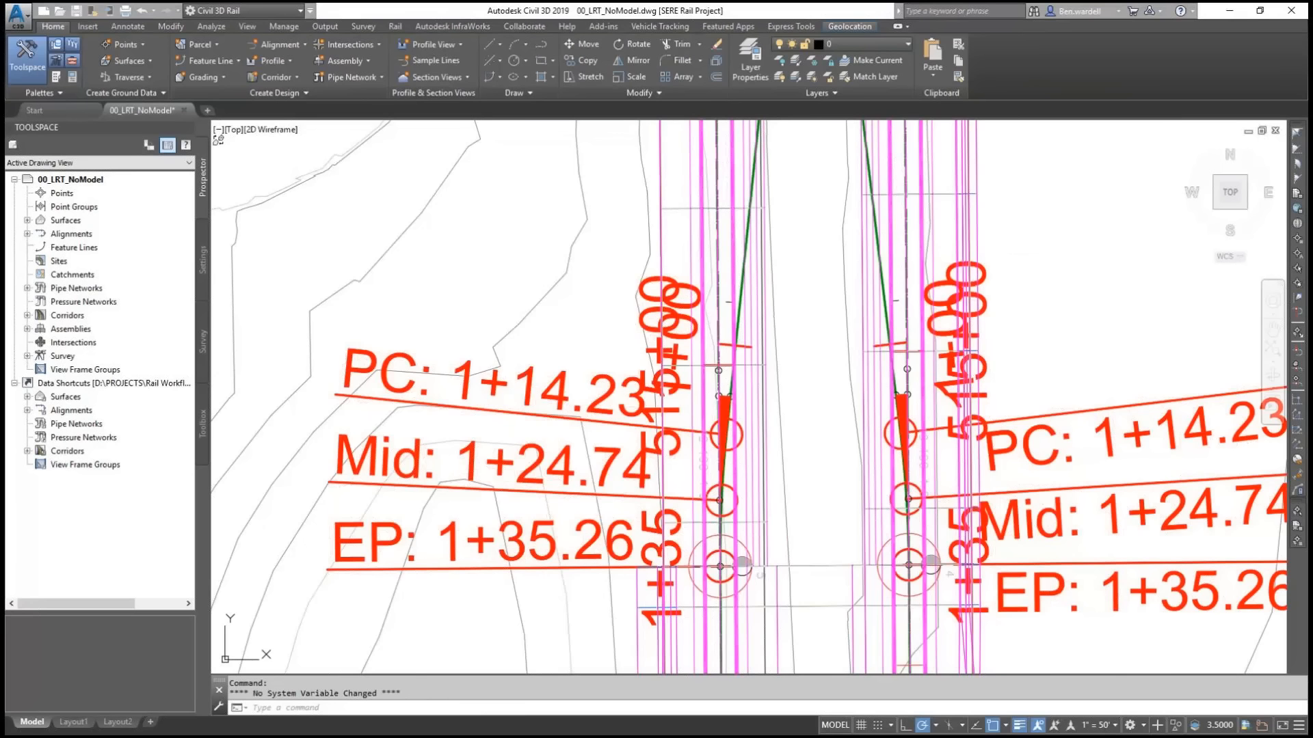
scroll(809, 467, down, 5)
scroll(769, 419, up, 8)
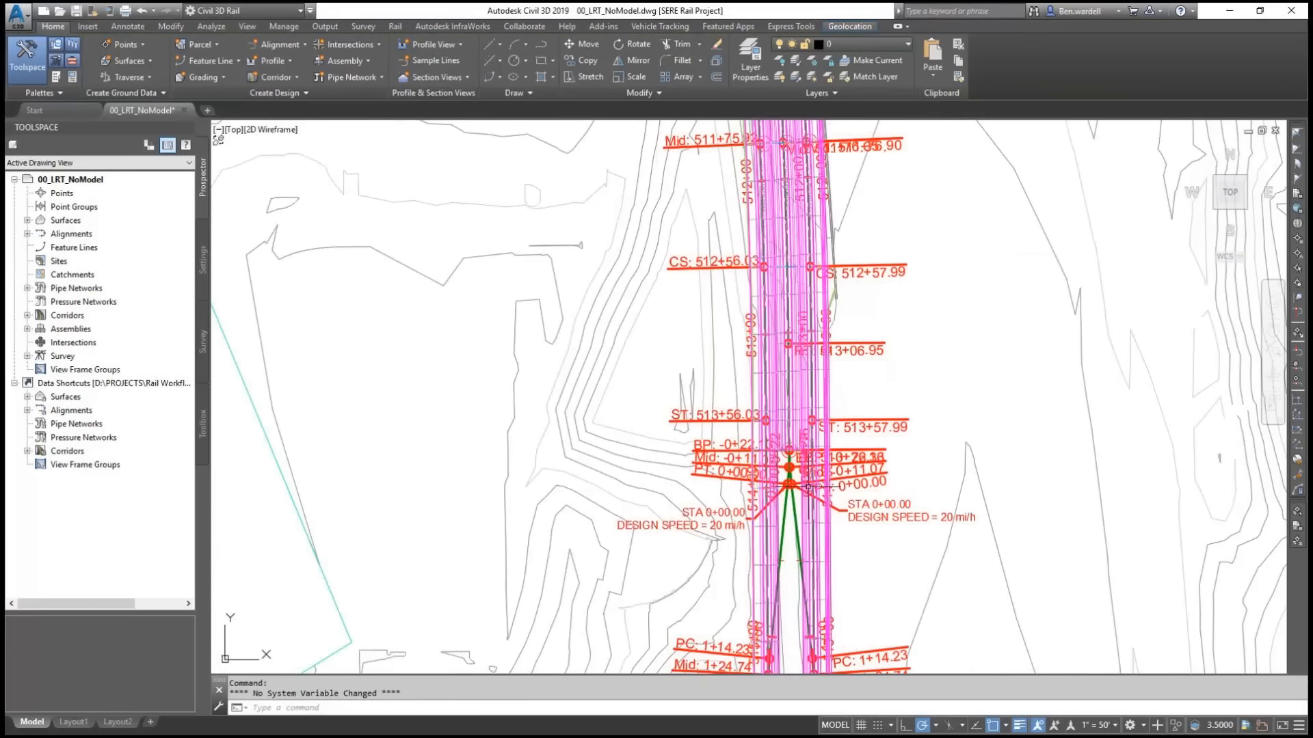
scroll(770, 419, down, 6)
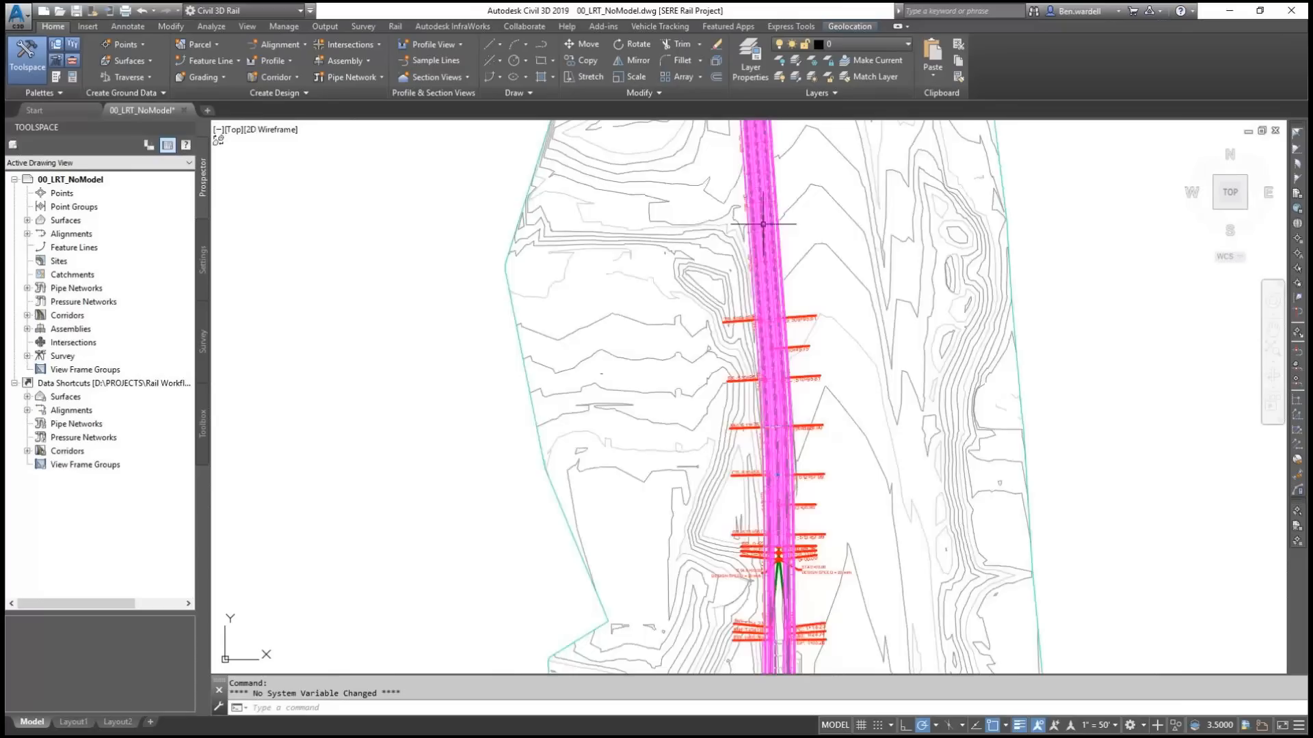
scroll(800, 438, up, 5)
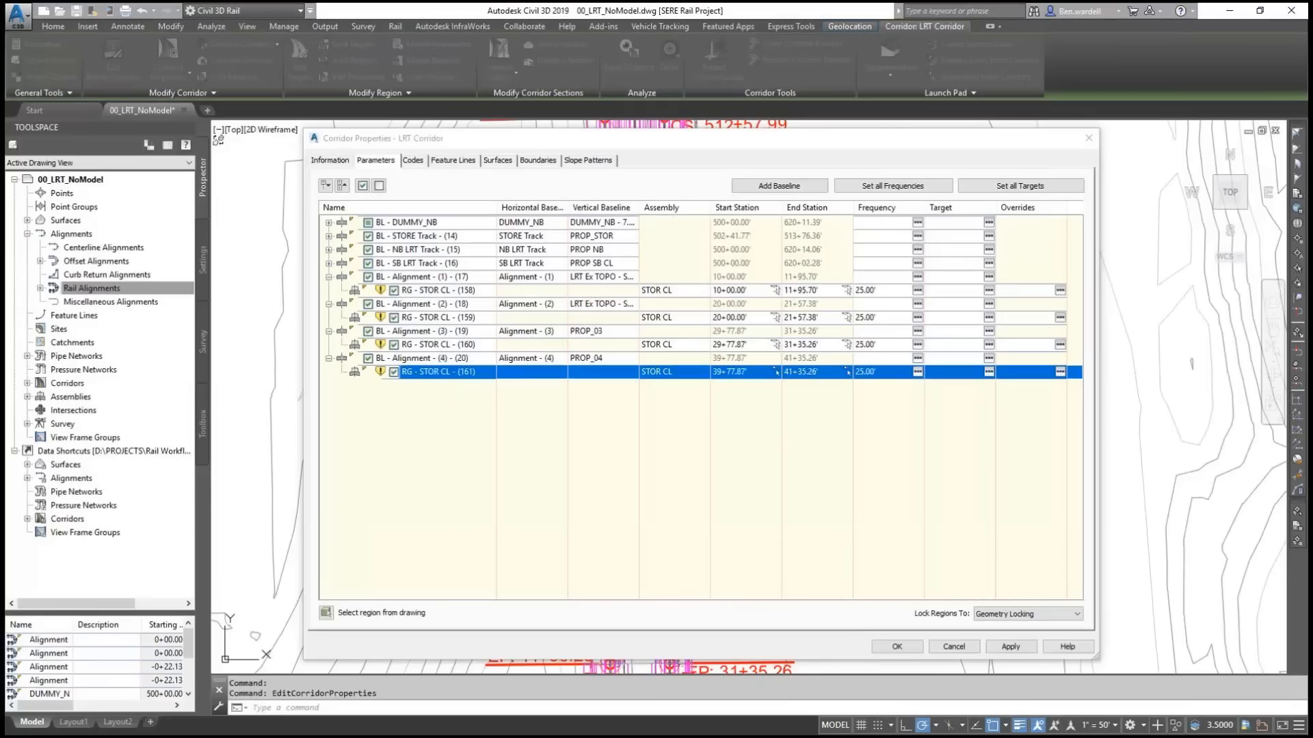
Step: Review the baselines for Alignment - (1) to (4) with their STOR CL regions, then apply them and rebuild the corridor
click(457, 292)
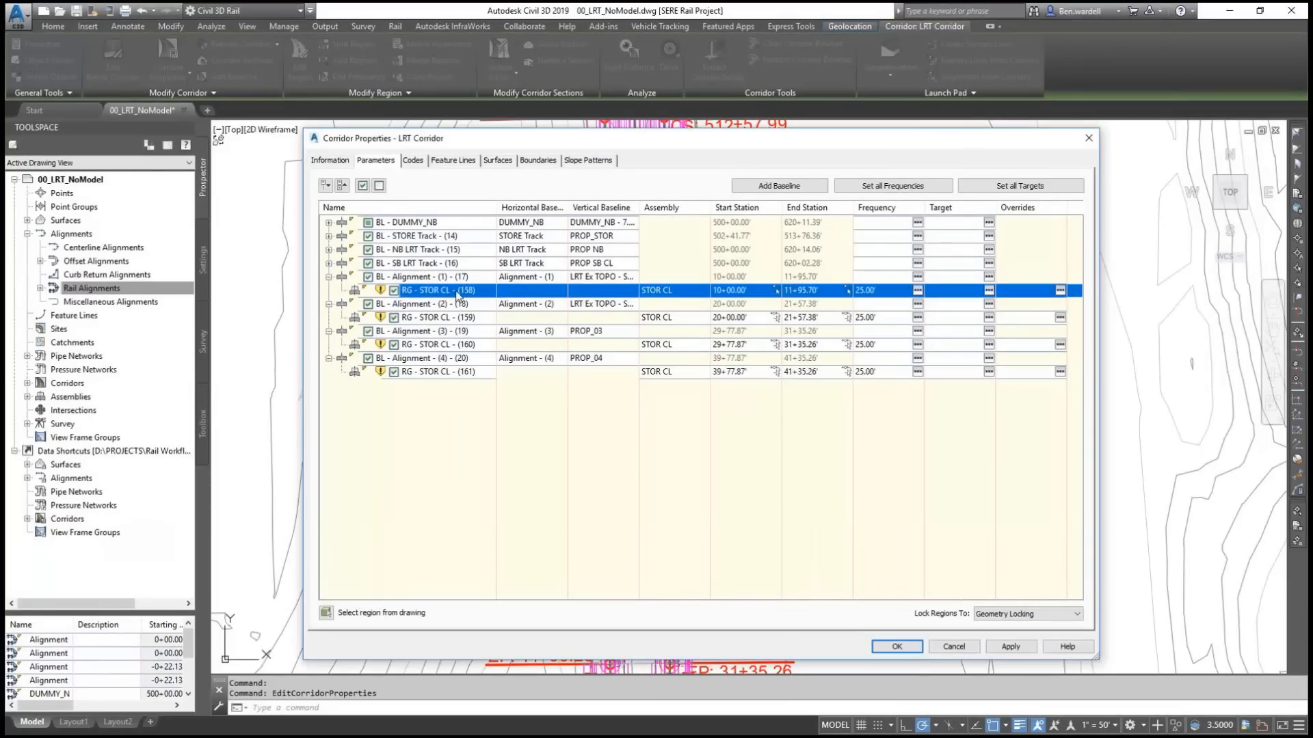
click(513, 331)
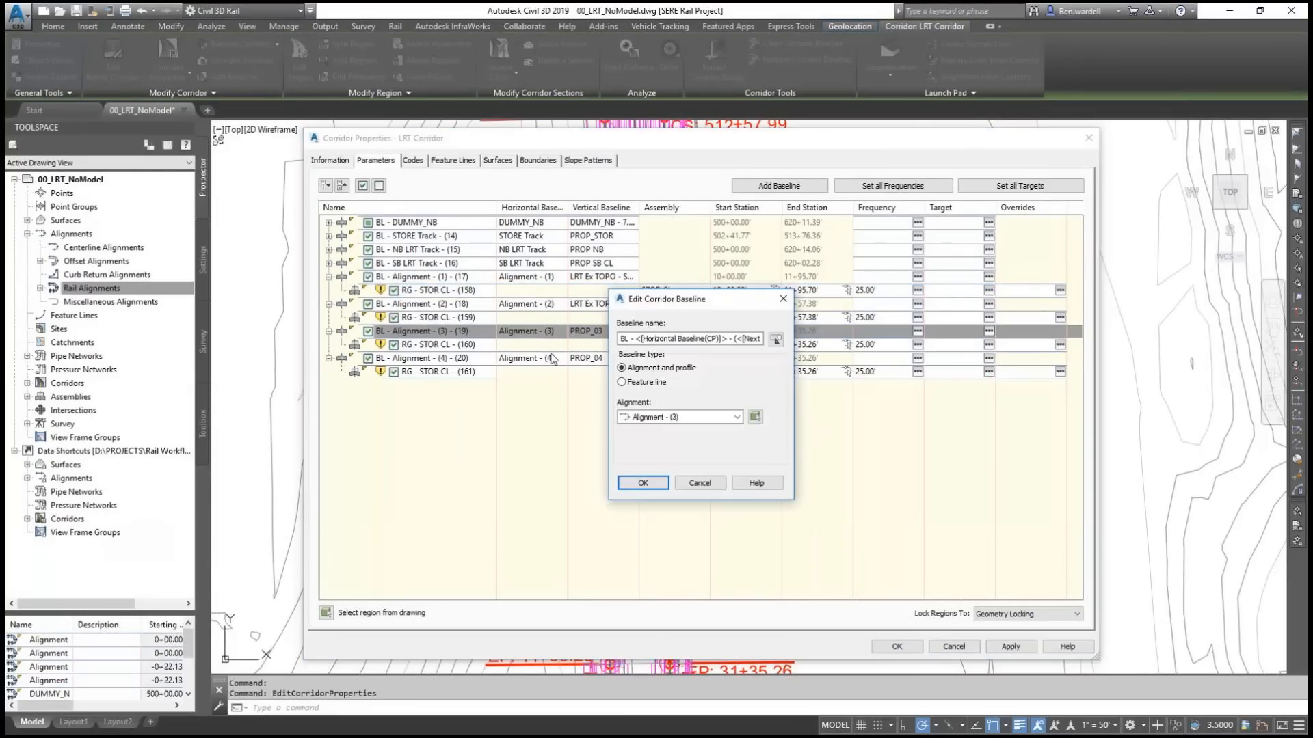
click(697, 484)
click(897, 647)
click(615, 427)
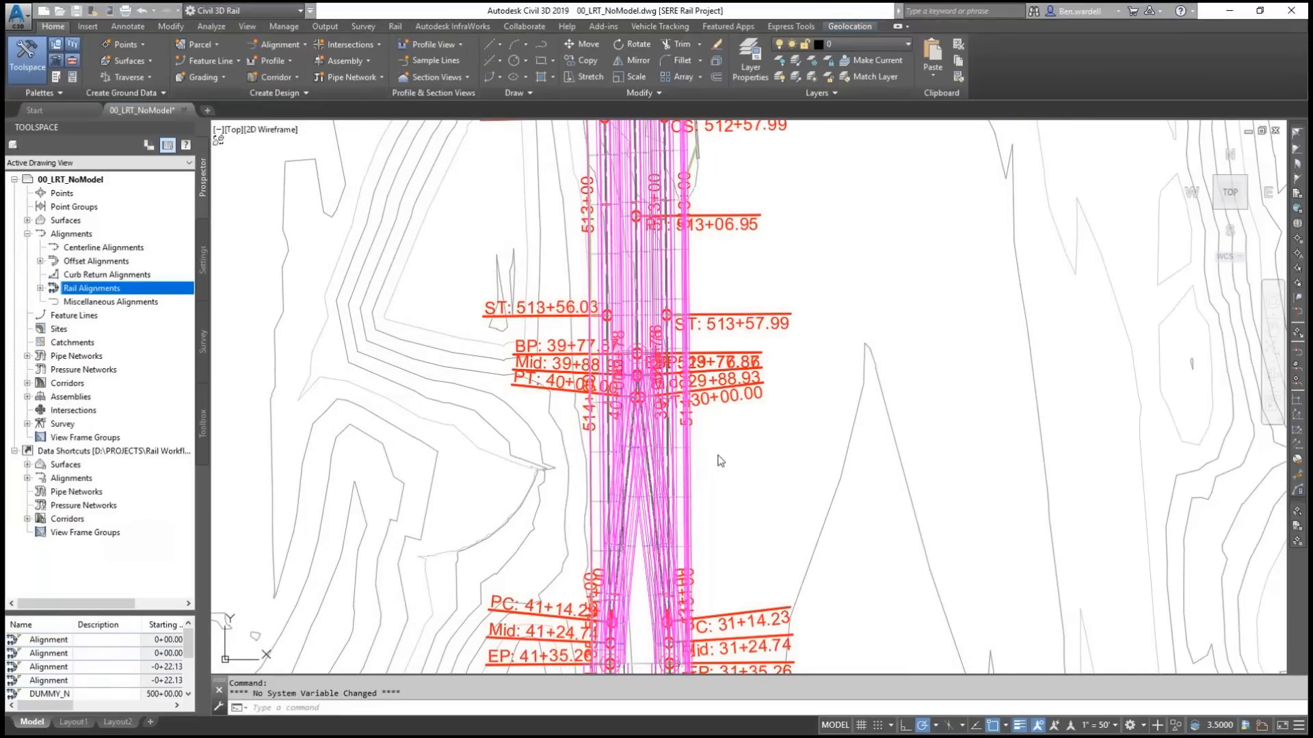
Step: Examine the rebuilt crossover tracks in plan and the transition between the bridge and MSE wall sections in 3D
scroll(738, 480, down, 2)
scroll(673, 582, up, 4)
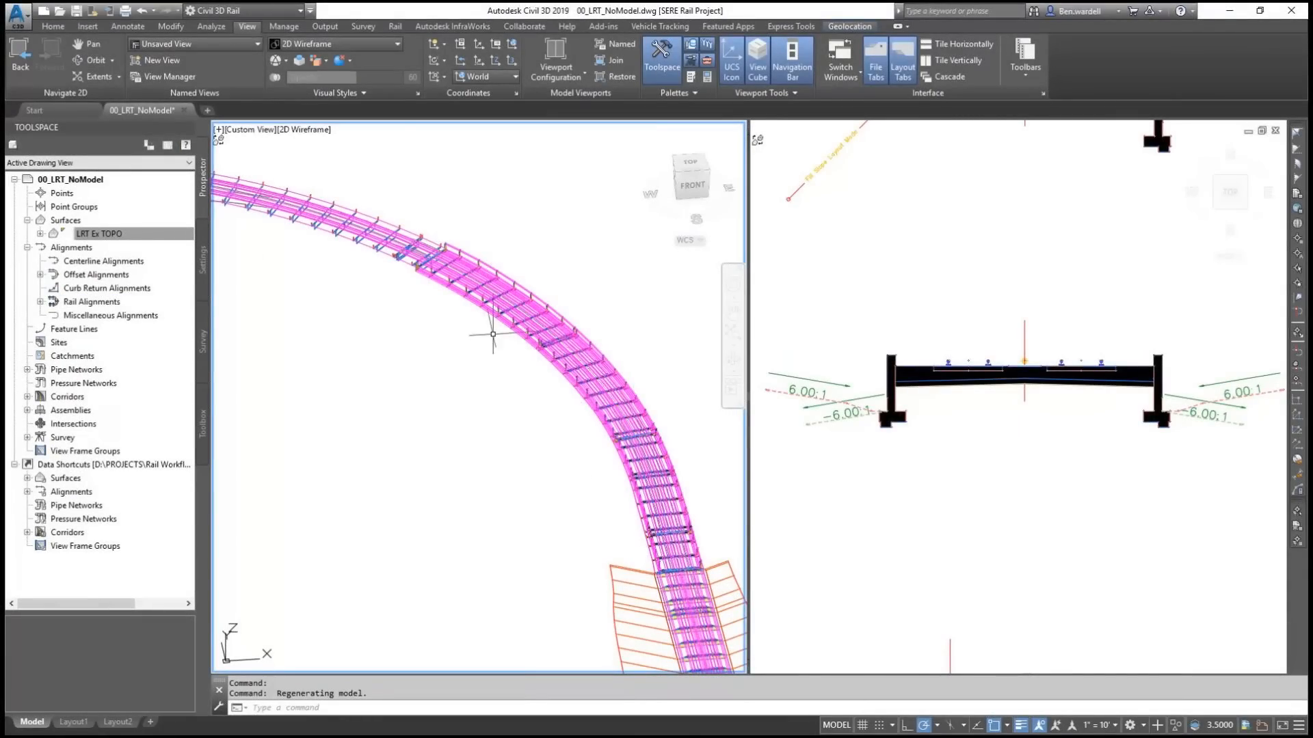
scroll(450, 294, up, 5)
middle_drag(449, 298, 518, 367)
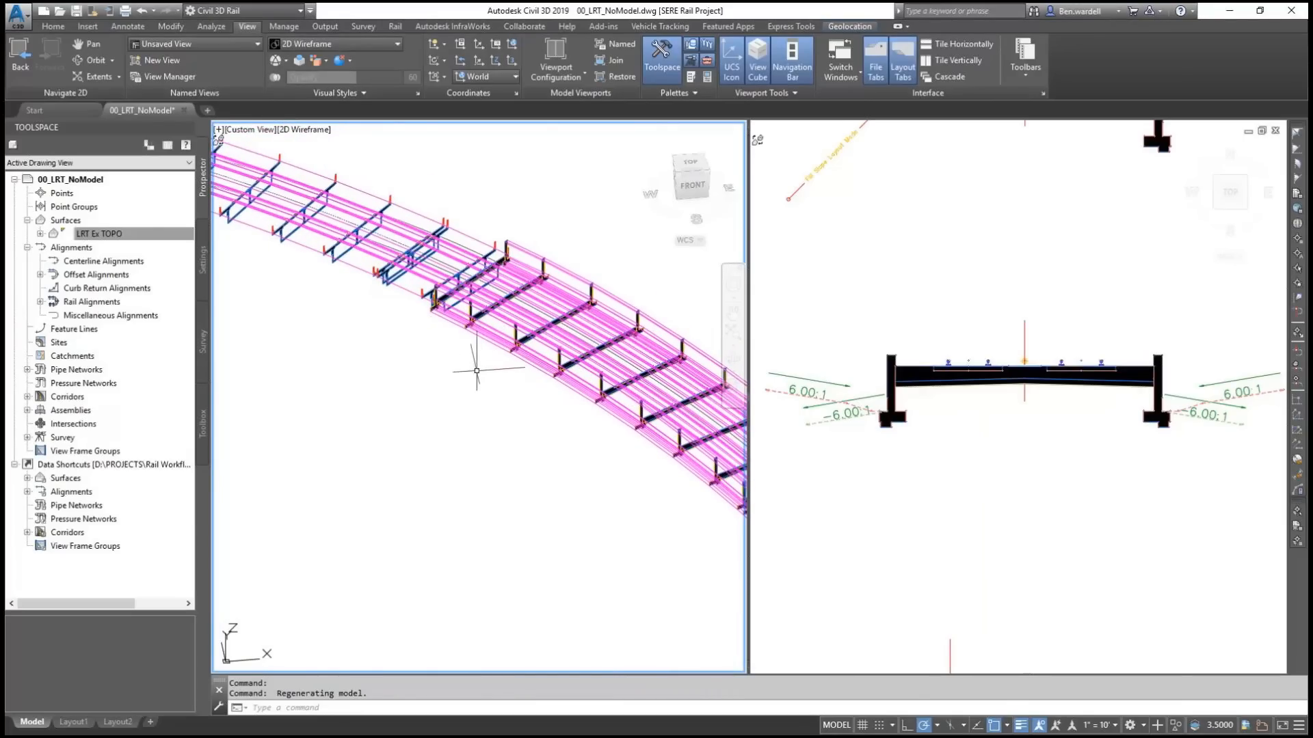
Step: Create a reference to the MSE_Wall_856_RT centerline alignment from the data shortcuts, keeping the default style and label set
scroll(478, 359, down, 2)
middle_drag(575, 470, 499, 328)
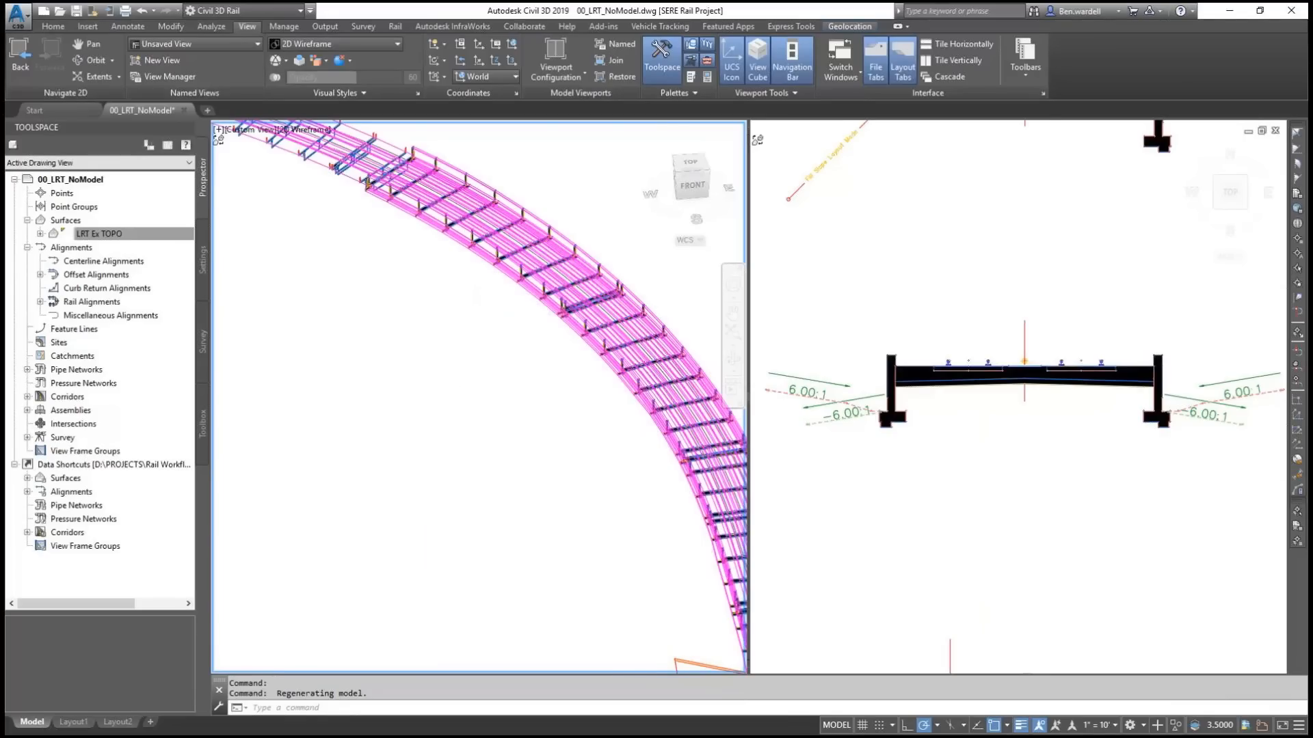
scroll(452, 356, down, 1)
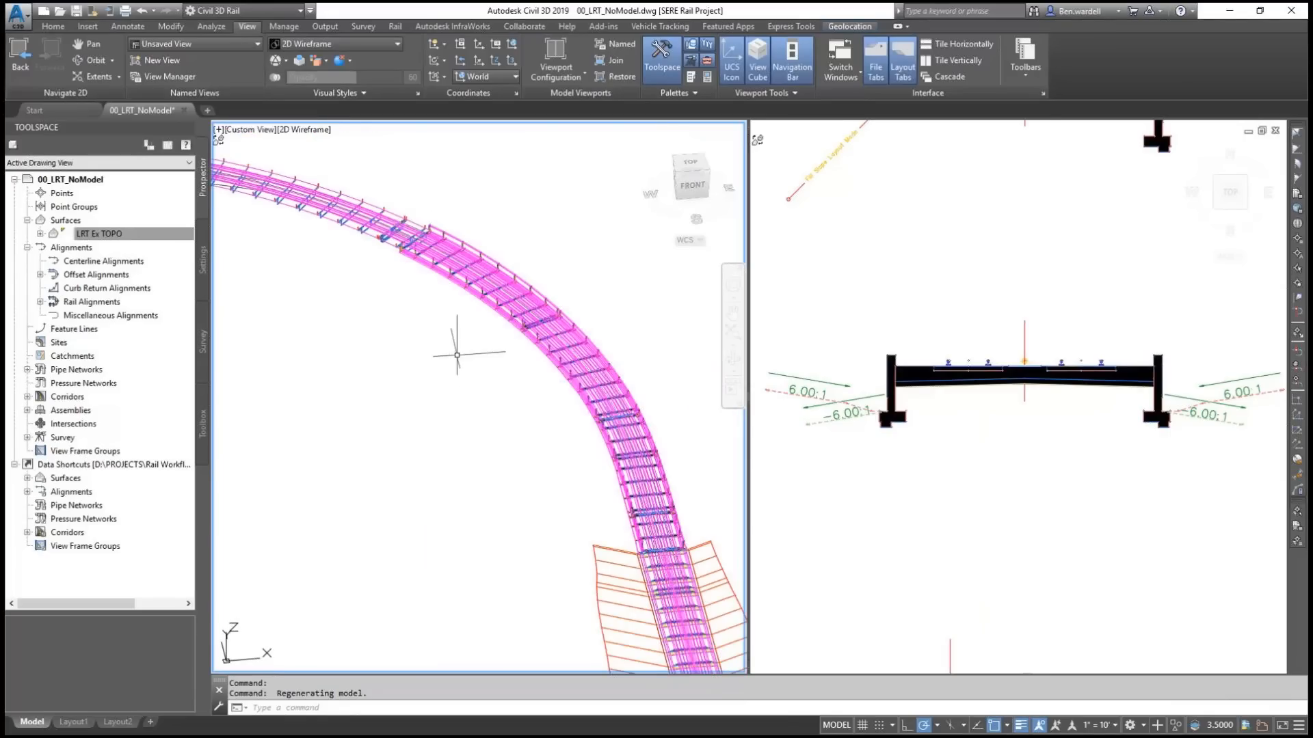
click(27, 492)
click(40, 506)
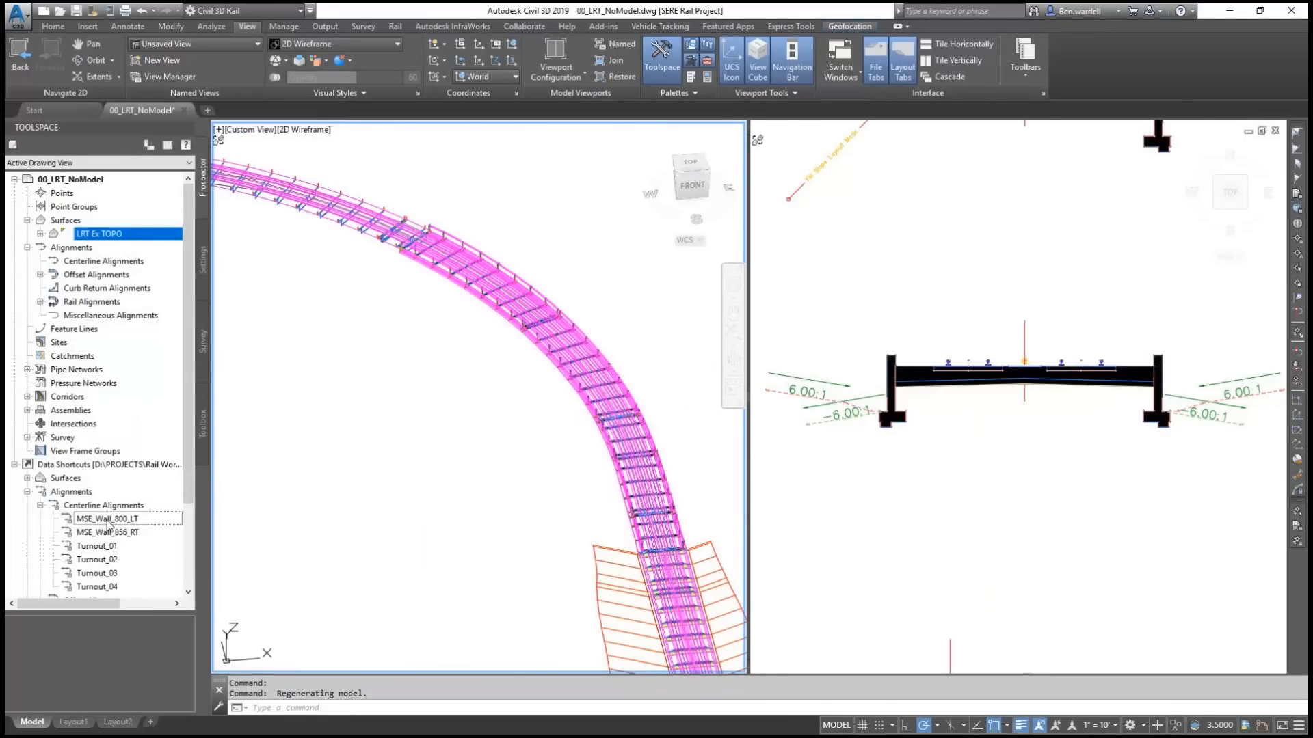
click(106, 520)
click(119, 535)
click(120, 534)
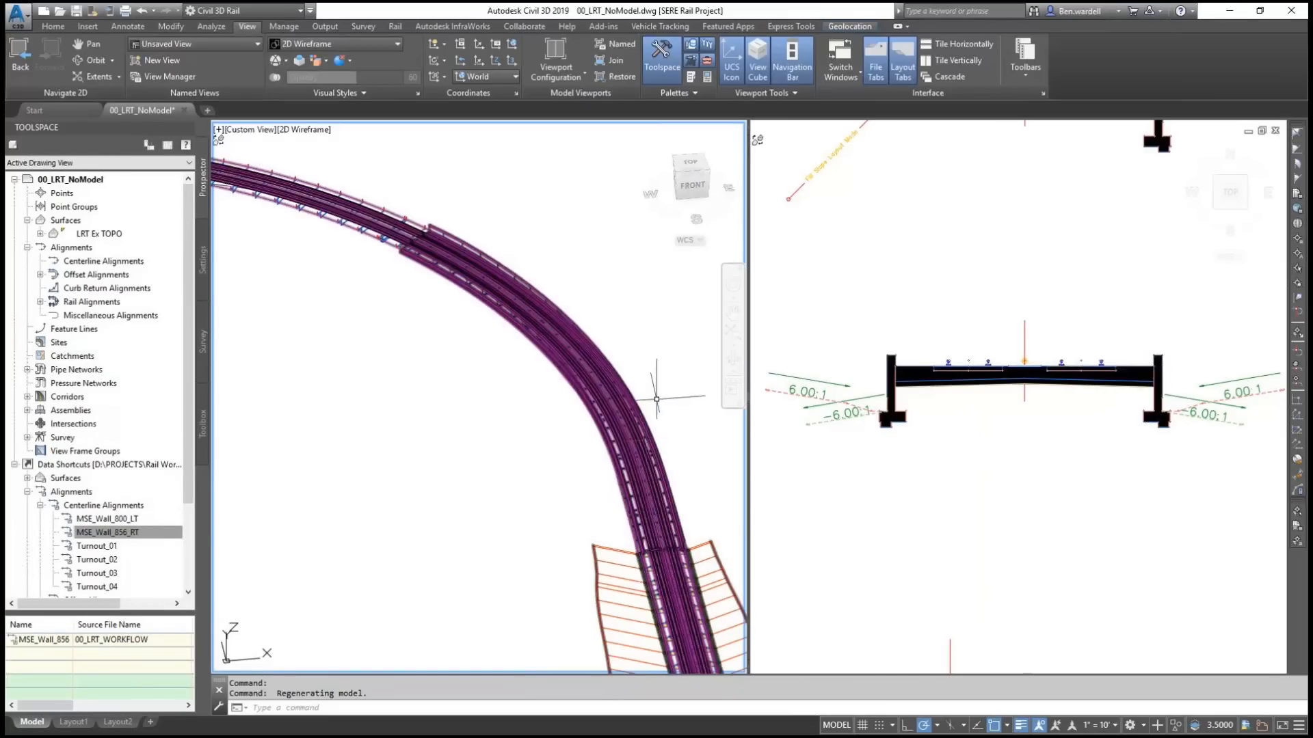
right_click(120, 533)
click(171, 544)
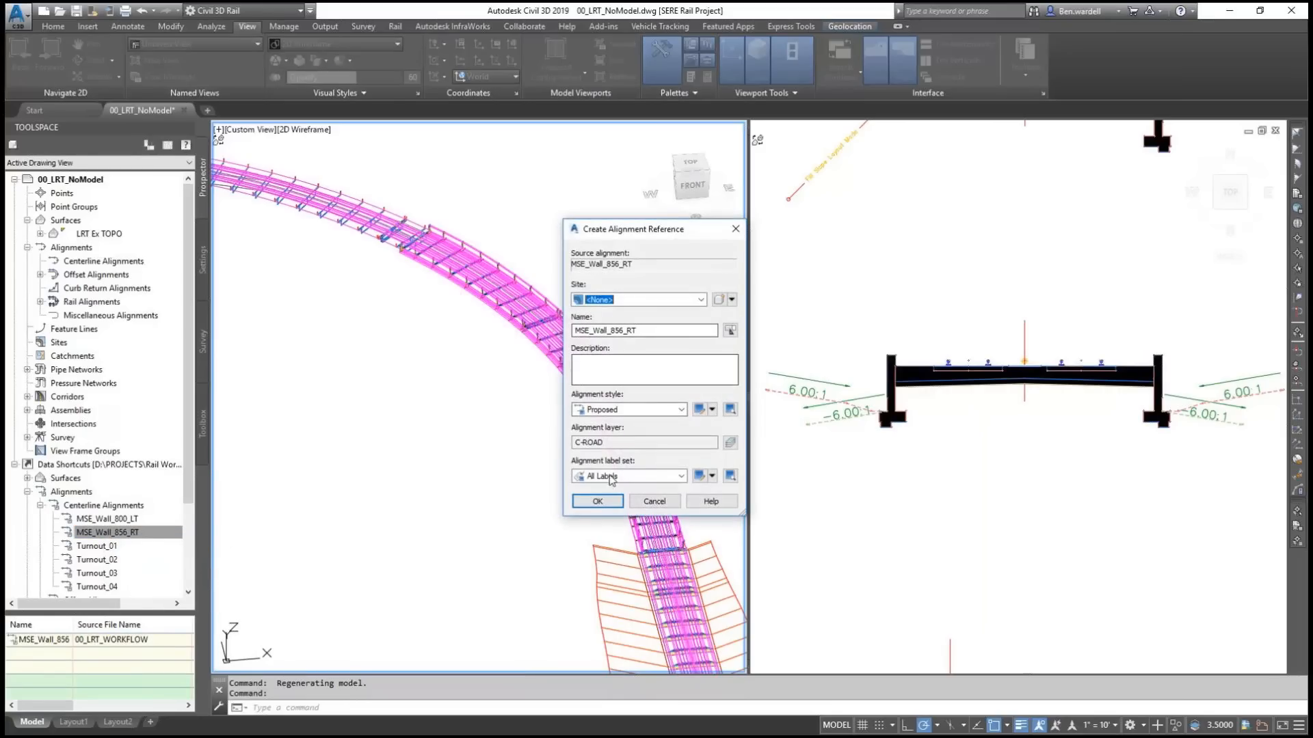
click(595, 503)
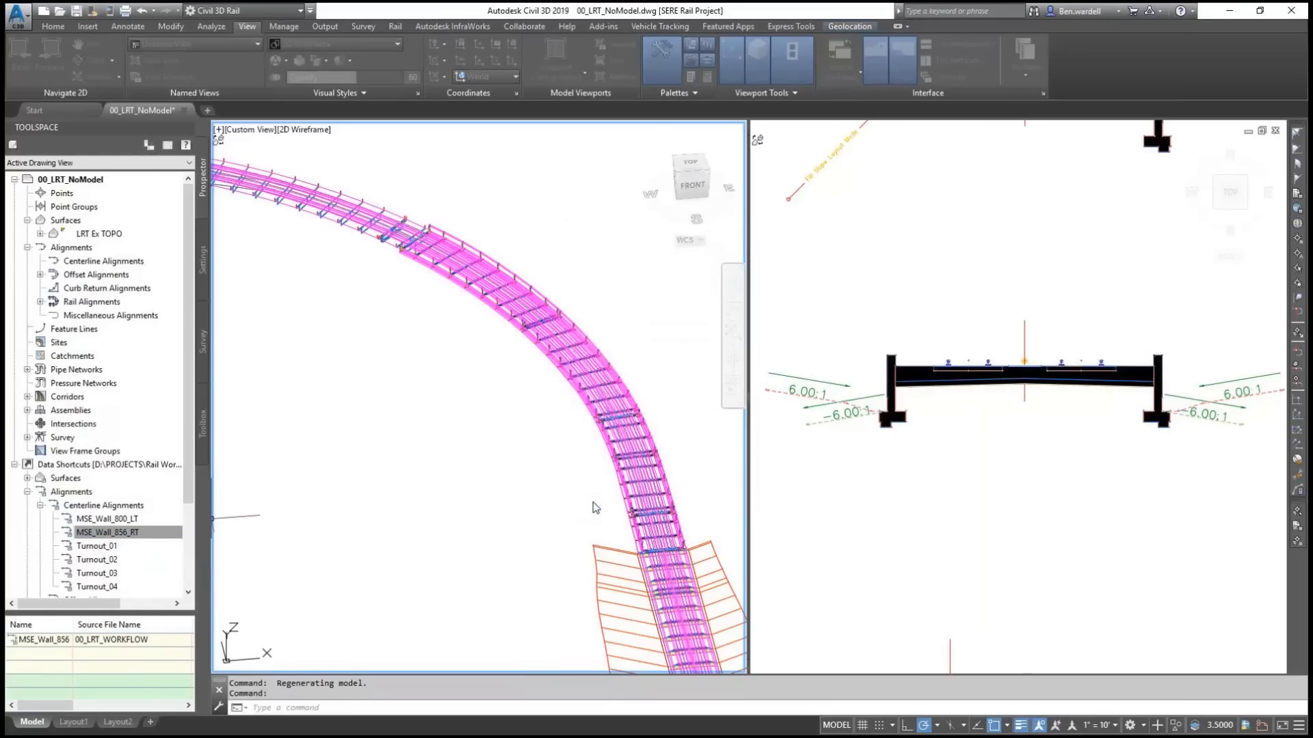
Step: Create a data shortcut reference to the MSE_Wall_800_LT centerline alignment with the default settings
click(108, 519)
right_click(108, 523)
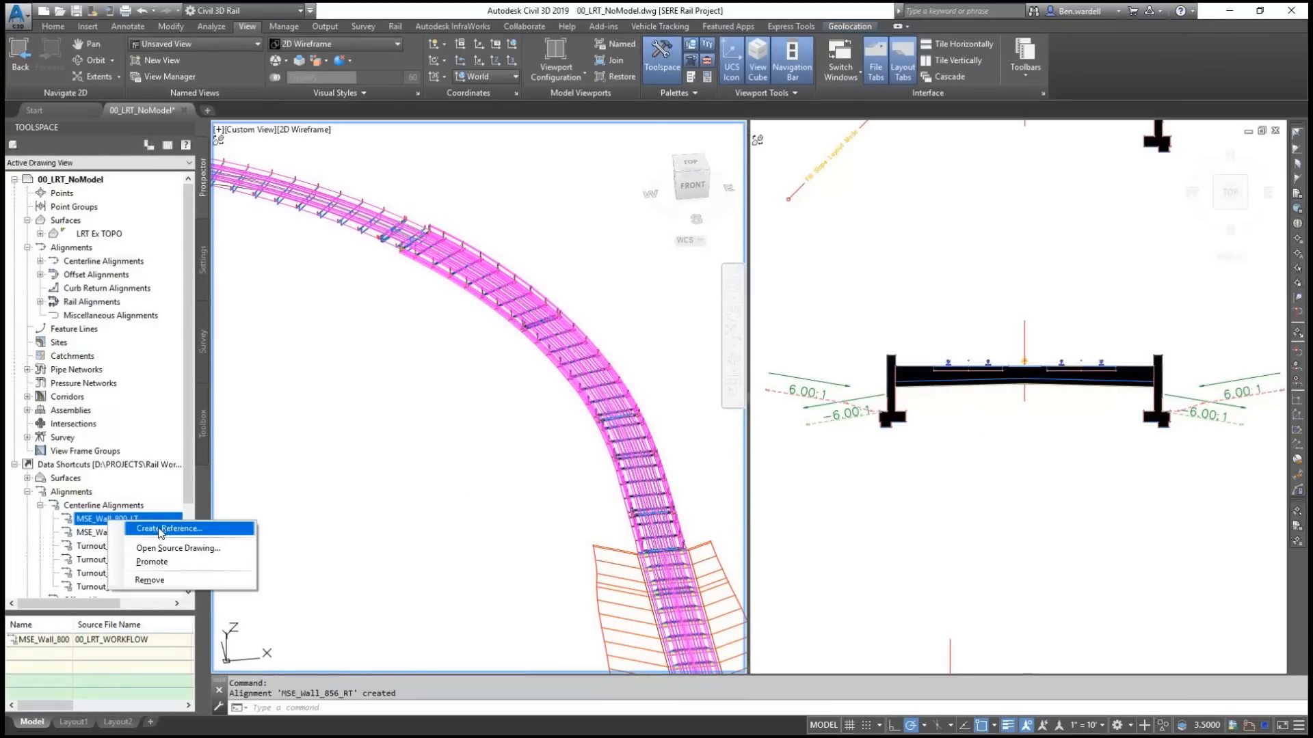
click(160, 530)
key(Return)
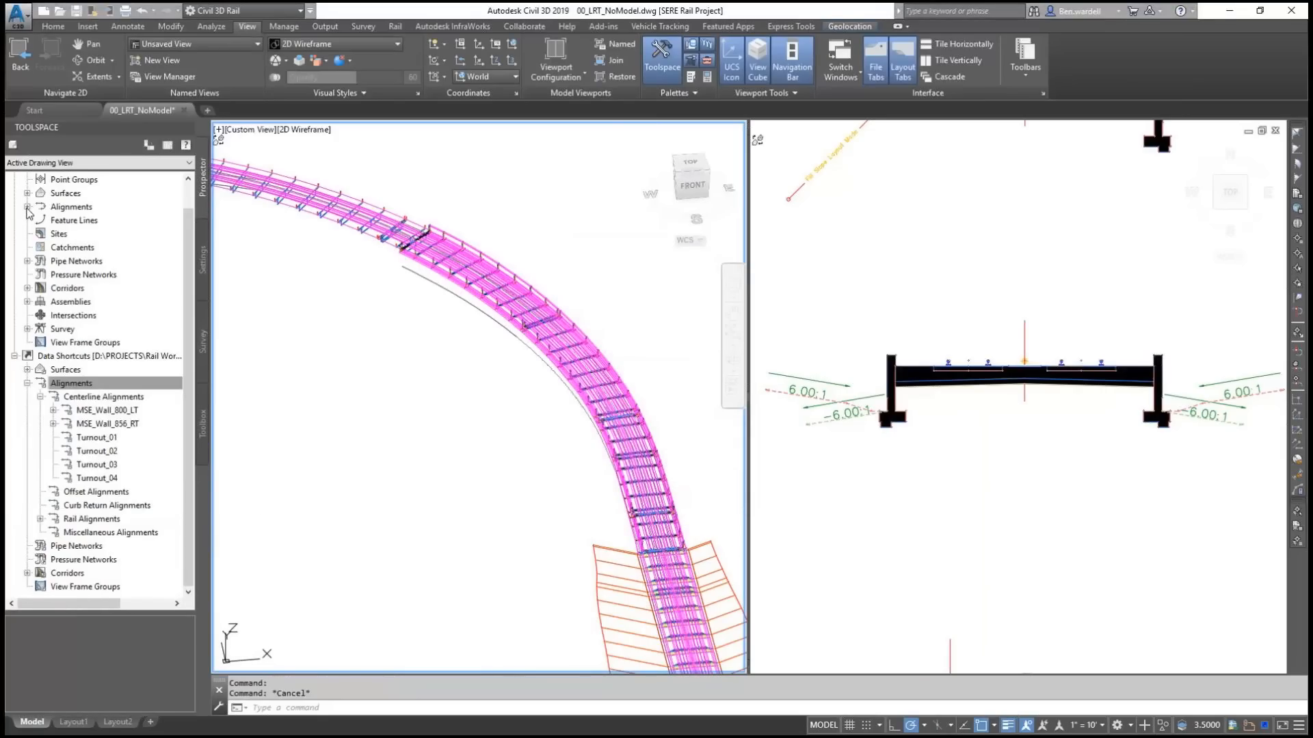
Step: Check the drawing's centerline alignments for the two referenced MSE wall alignments and their profiles
click(28, 206)
click(40, 220)
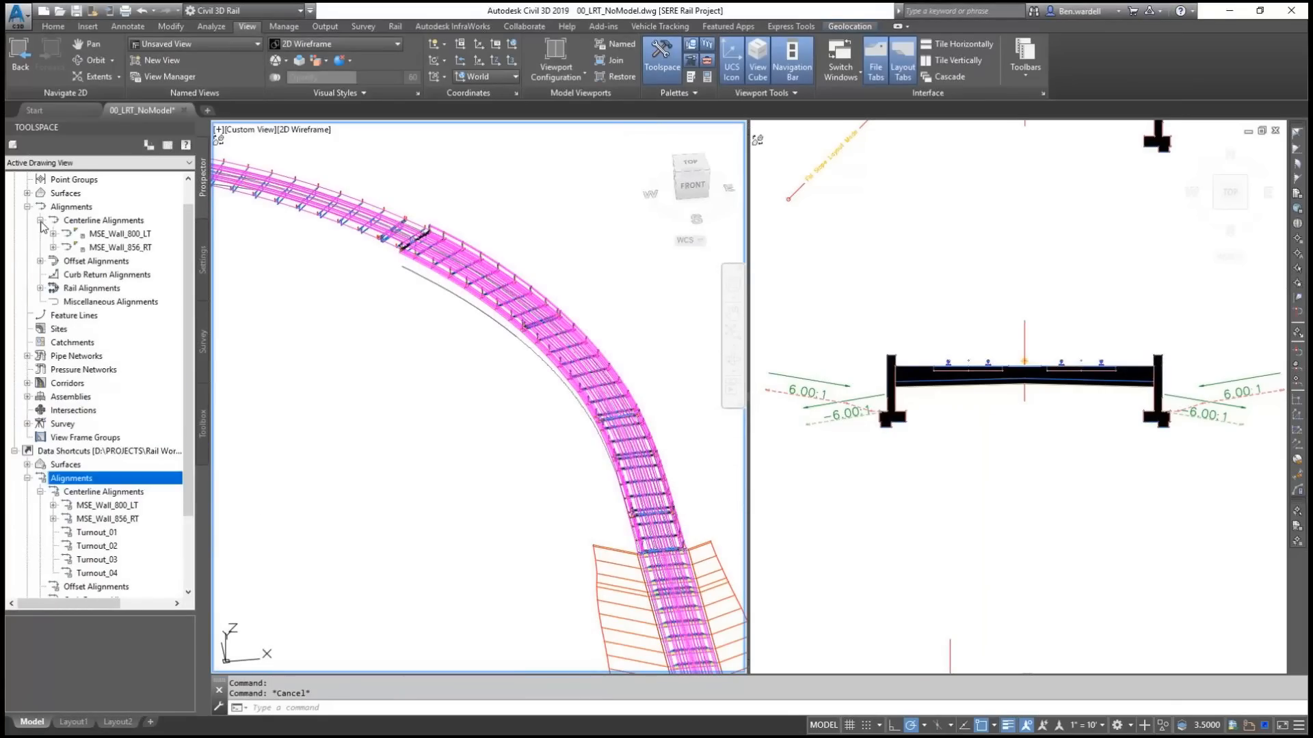
click(53, 233)
click(53, 301)
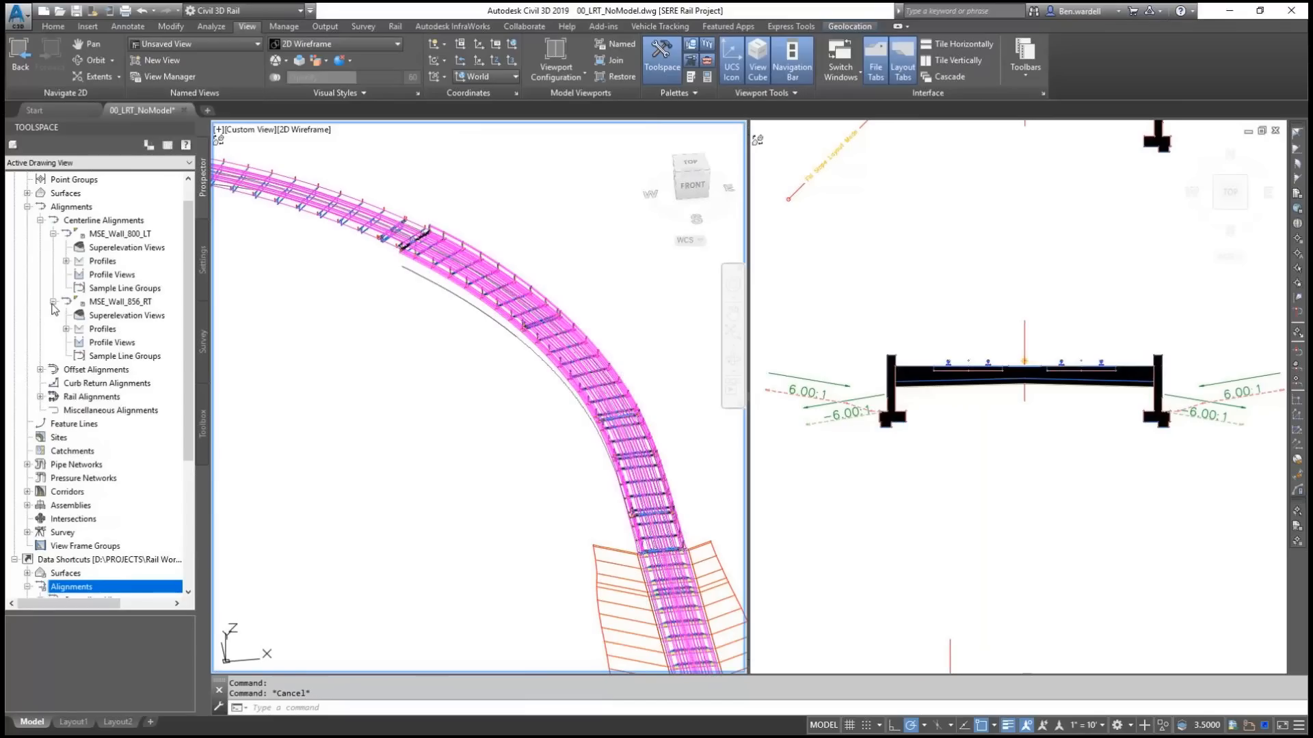
click(53, 233)
click(40, 220)
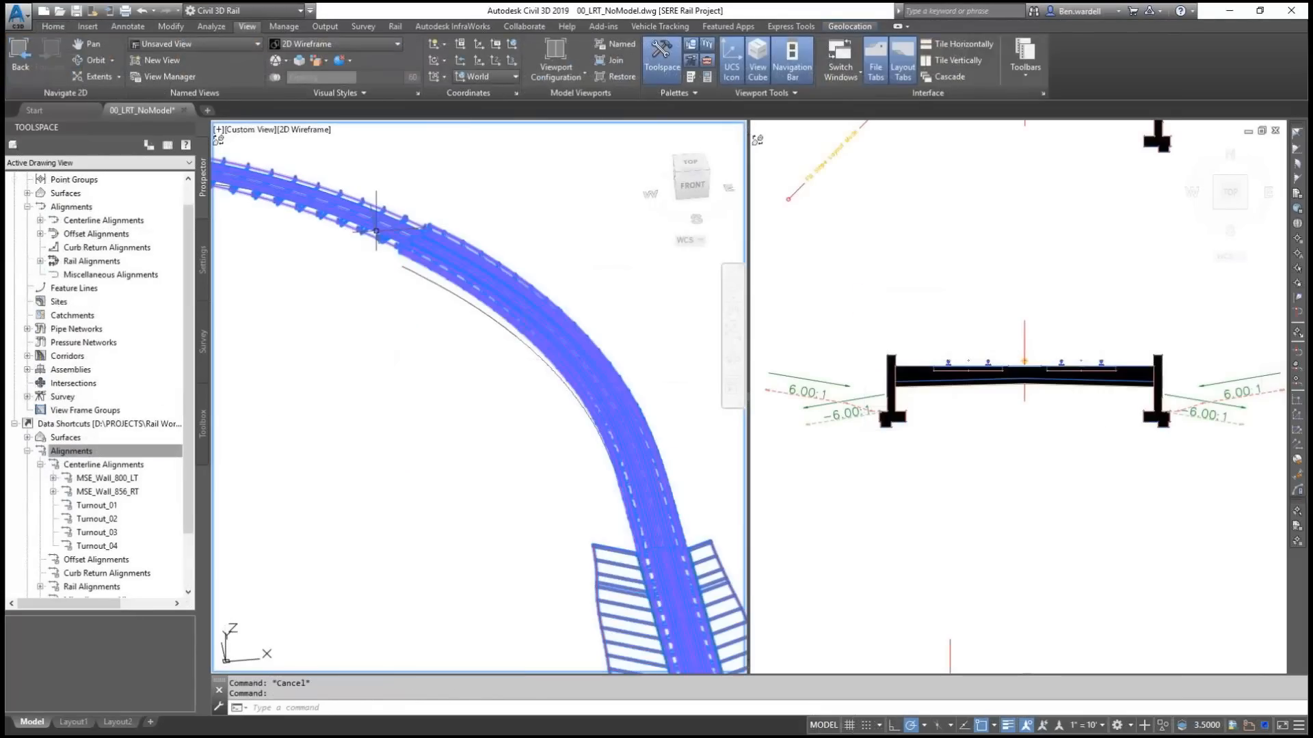
Step: Change the assembly of the LRT corridor's MSE_WALLS region starting at station 570+85.11 to MSE Ditch
right_click(375, 232)
click(446, 368)
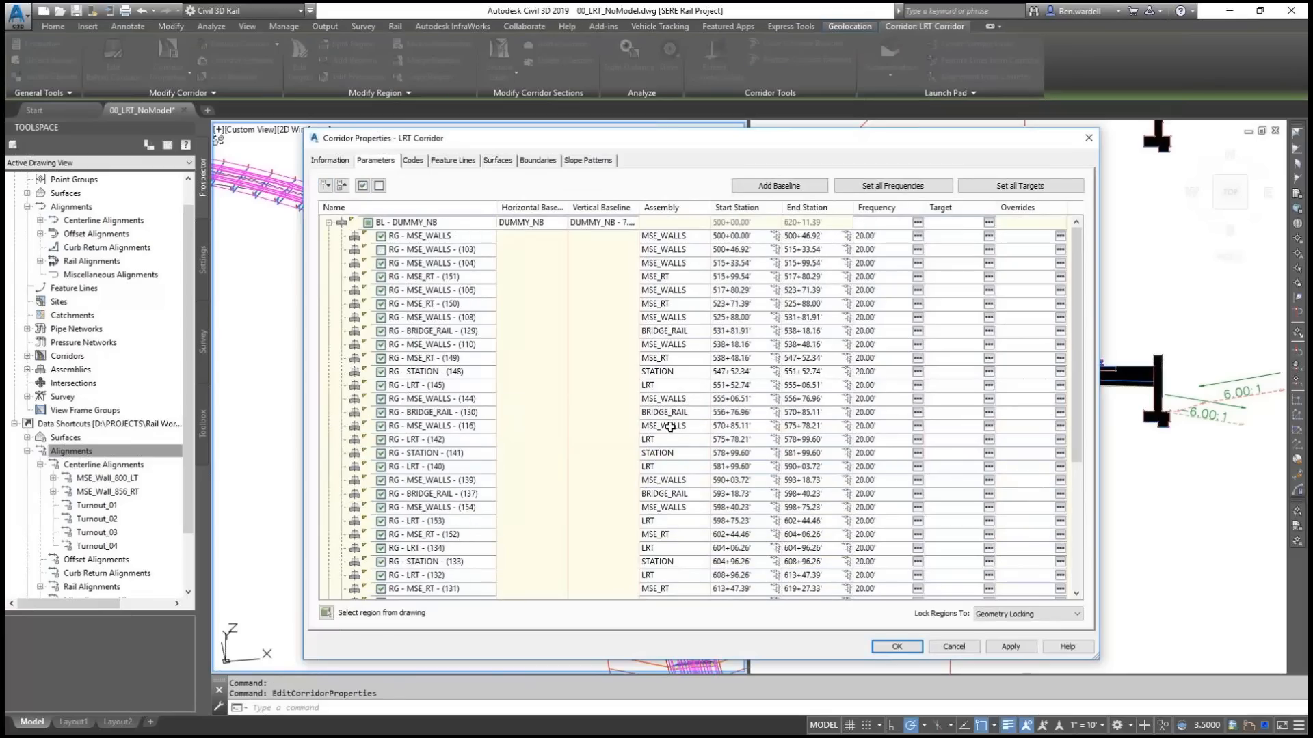
click(669, 426)
click(697, 363)
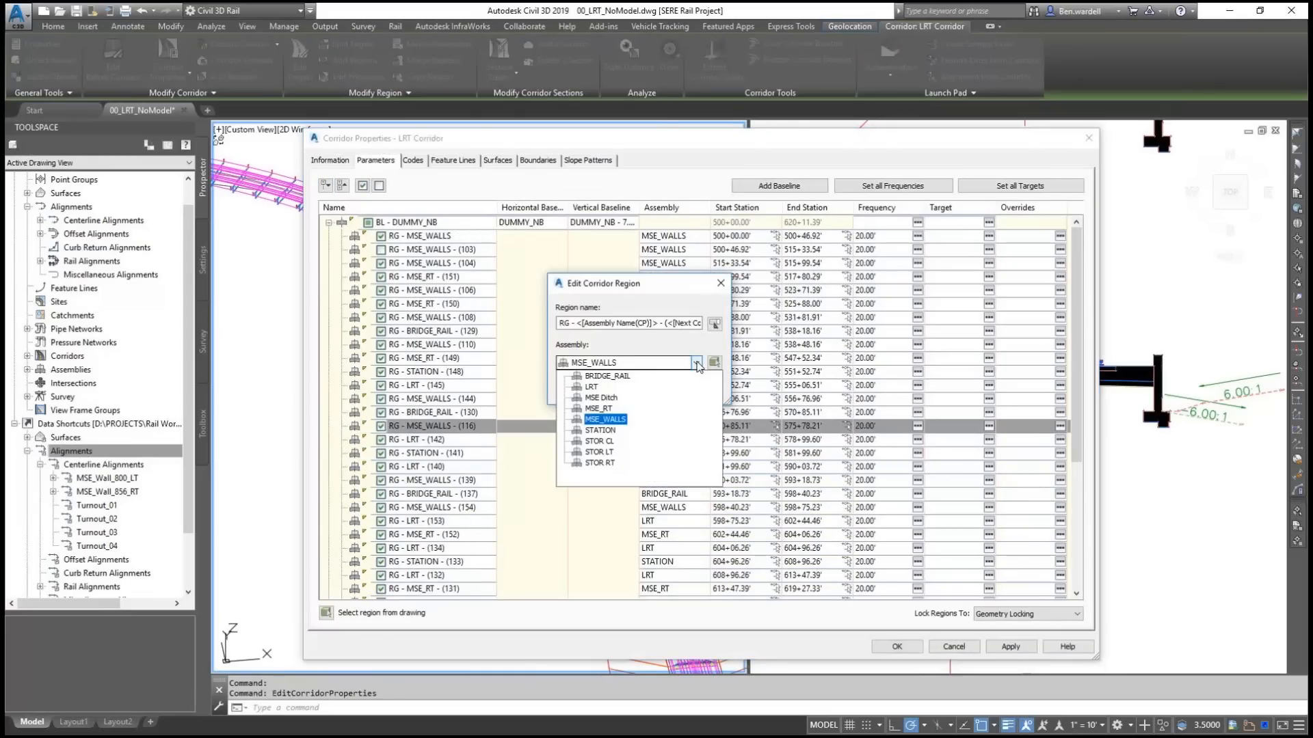
click(601, 397)
click(602, 387)
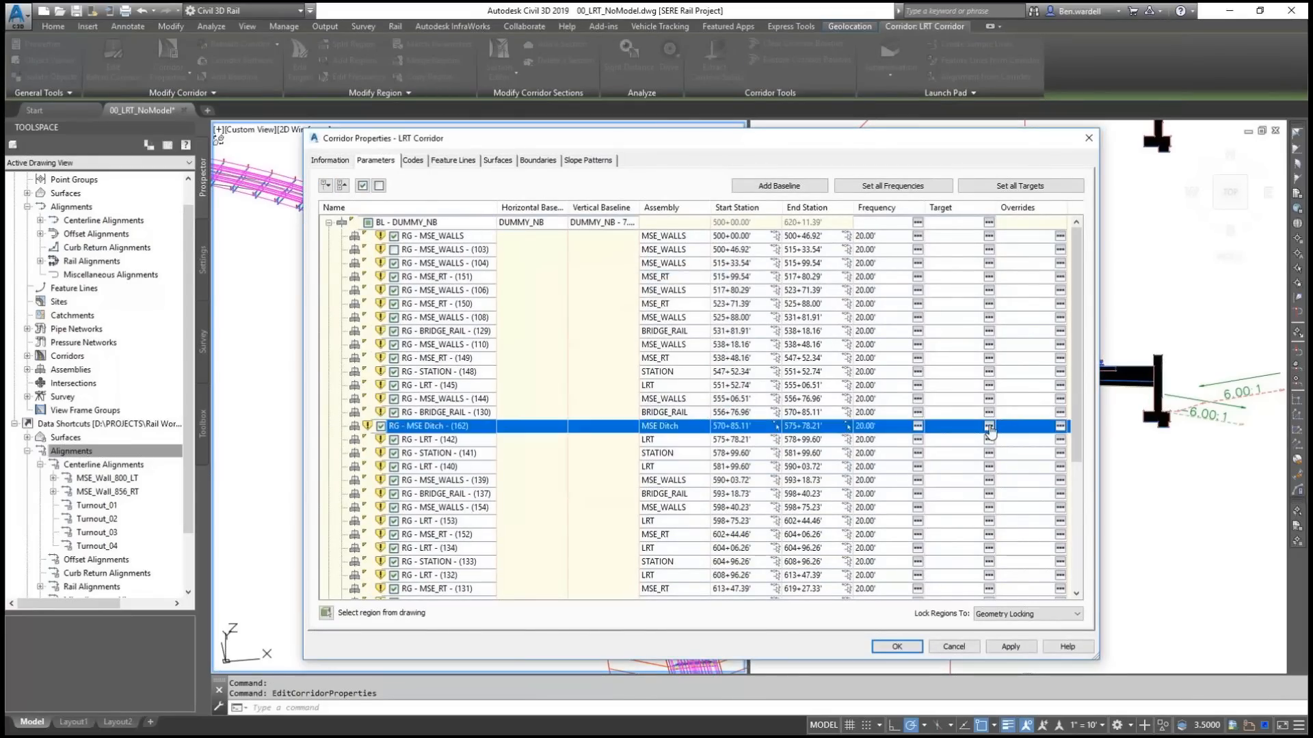
Step: Set the MSE Ditch region's first wall height target to the PROP_MSE_800 profile of the MSE_Wall_800_LT alignment
click(988, 426)
click(344, 400)
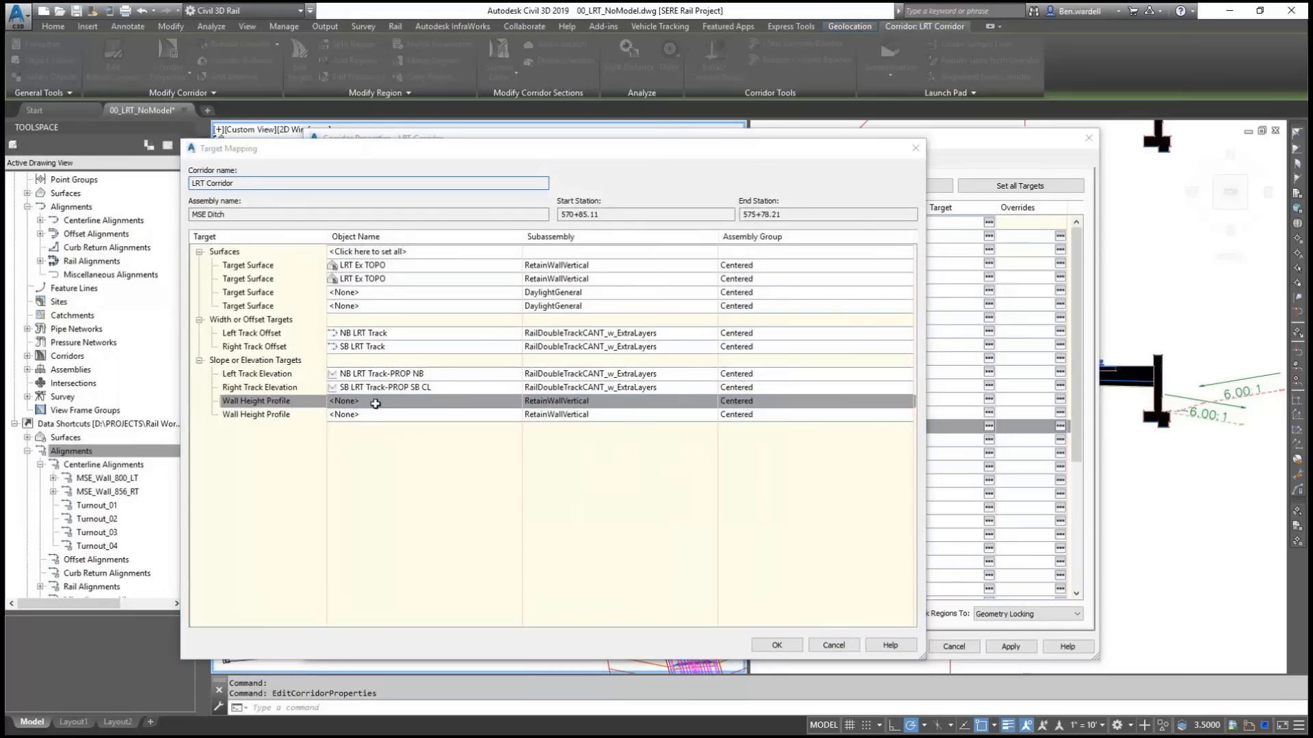
click(848, 267)
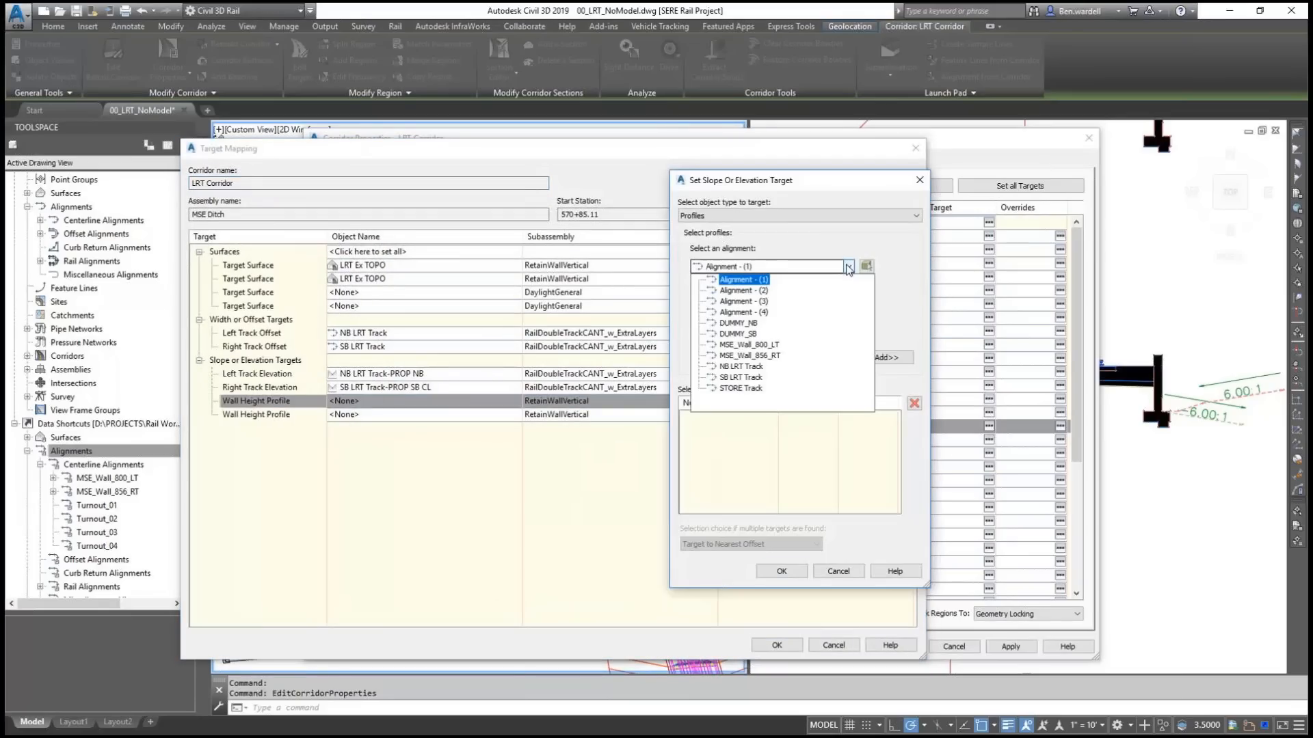
click(752, 345)
click(733, 317)
click(887, 358)
click(781, 571)
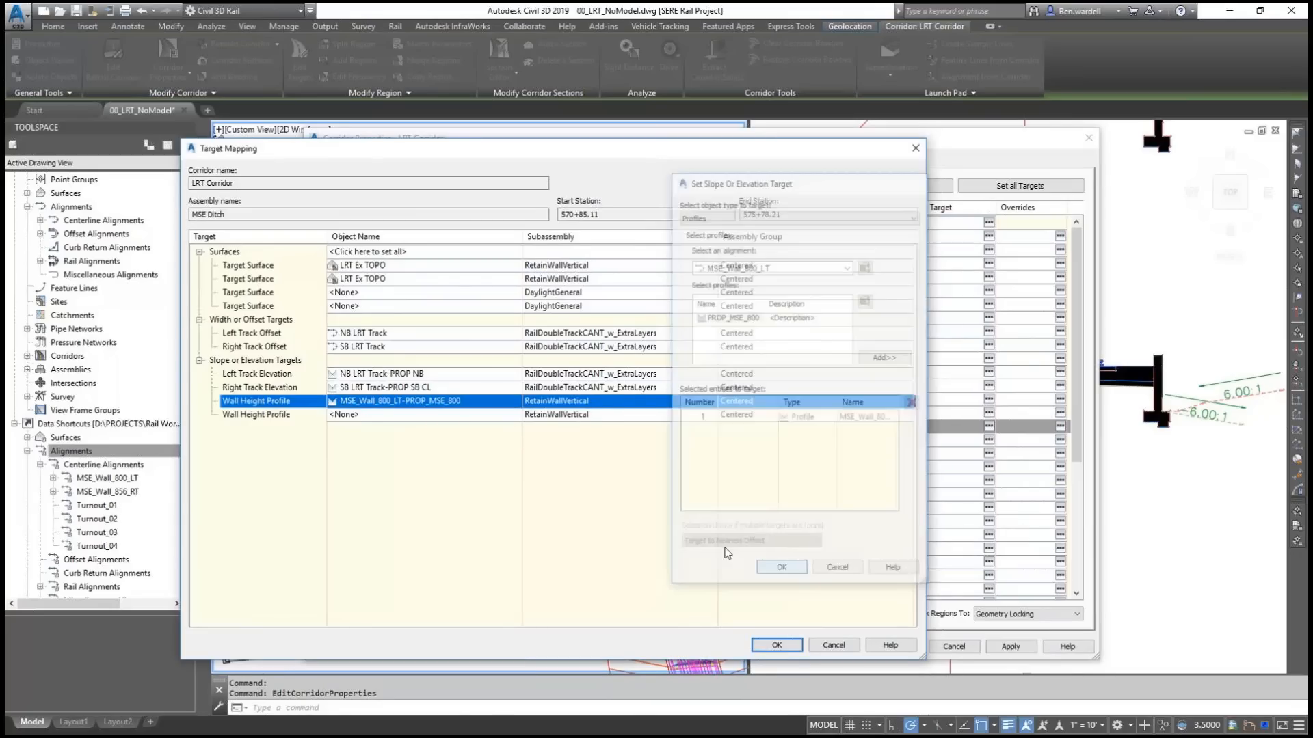
Step: Set the MSE Ditch region's second wall height target to the PROP_WALL_856 profile of the MSE_Wall_856_RT alignment
click(344, 415)
click(848, 266)
click(751, 355)
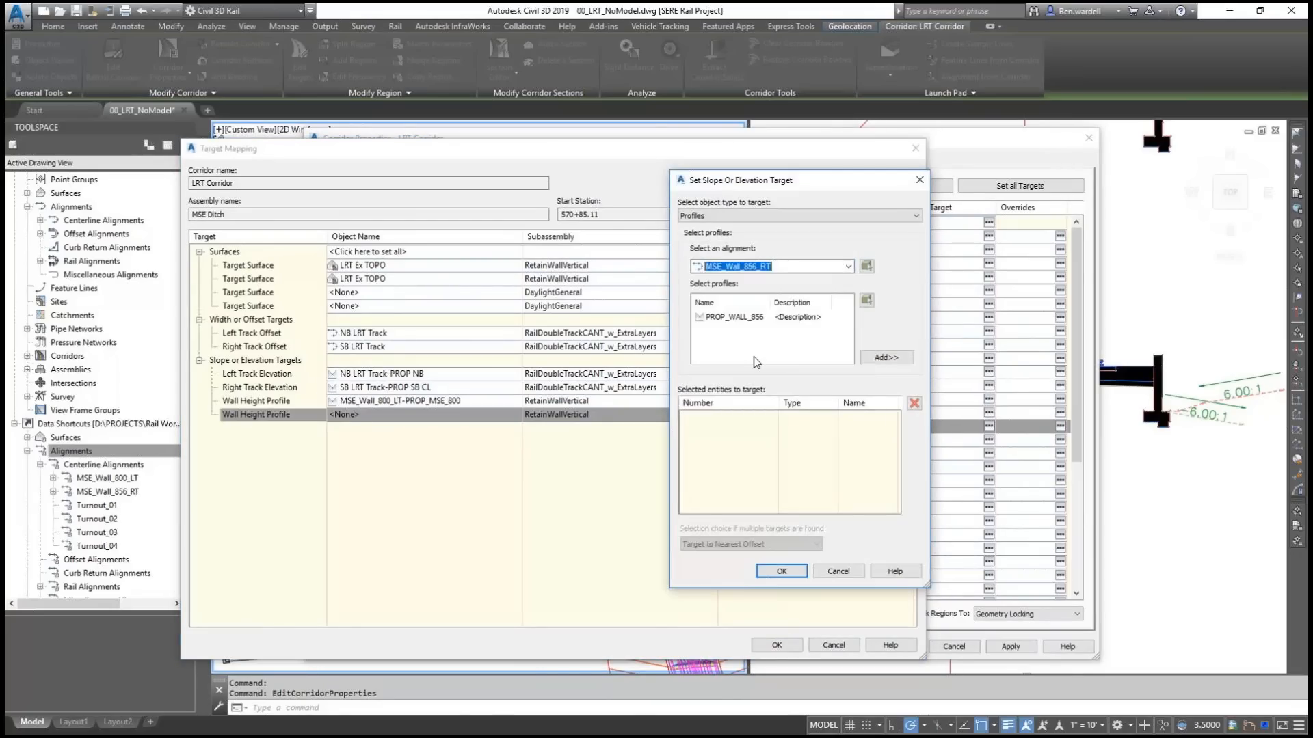
click(756, 319)
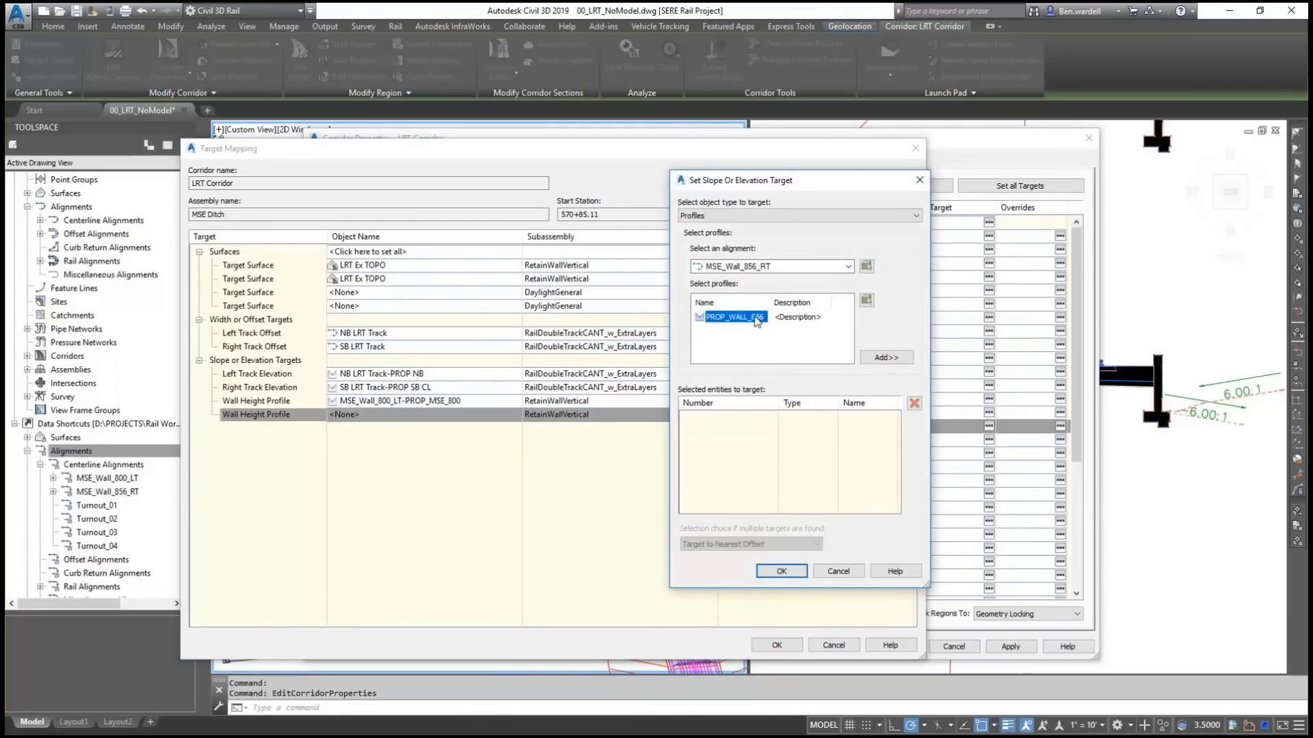
click(886, 360)
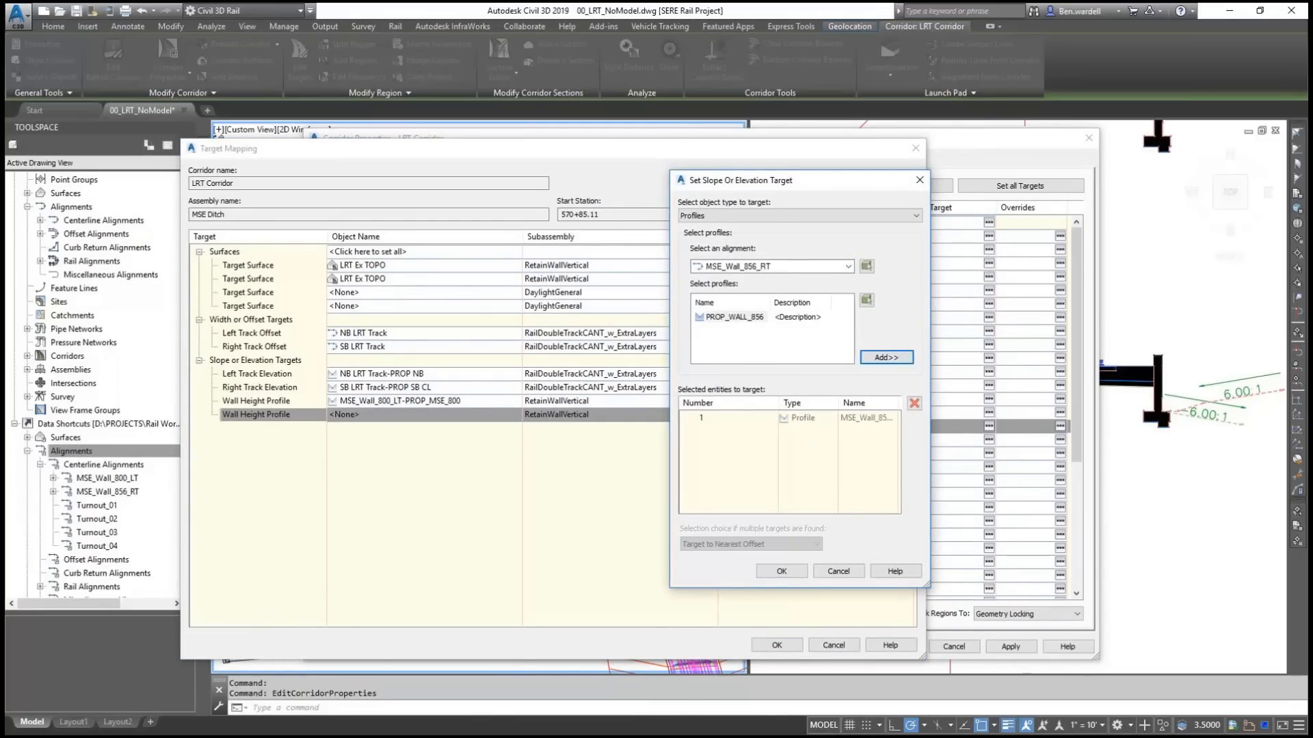
click(781, 571)
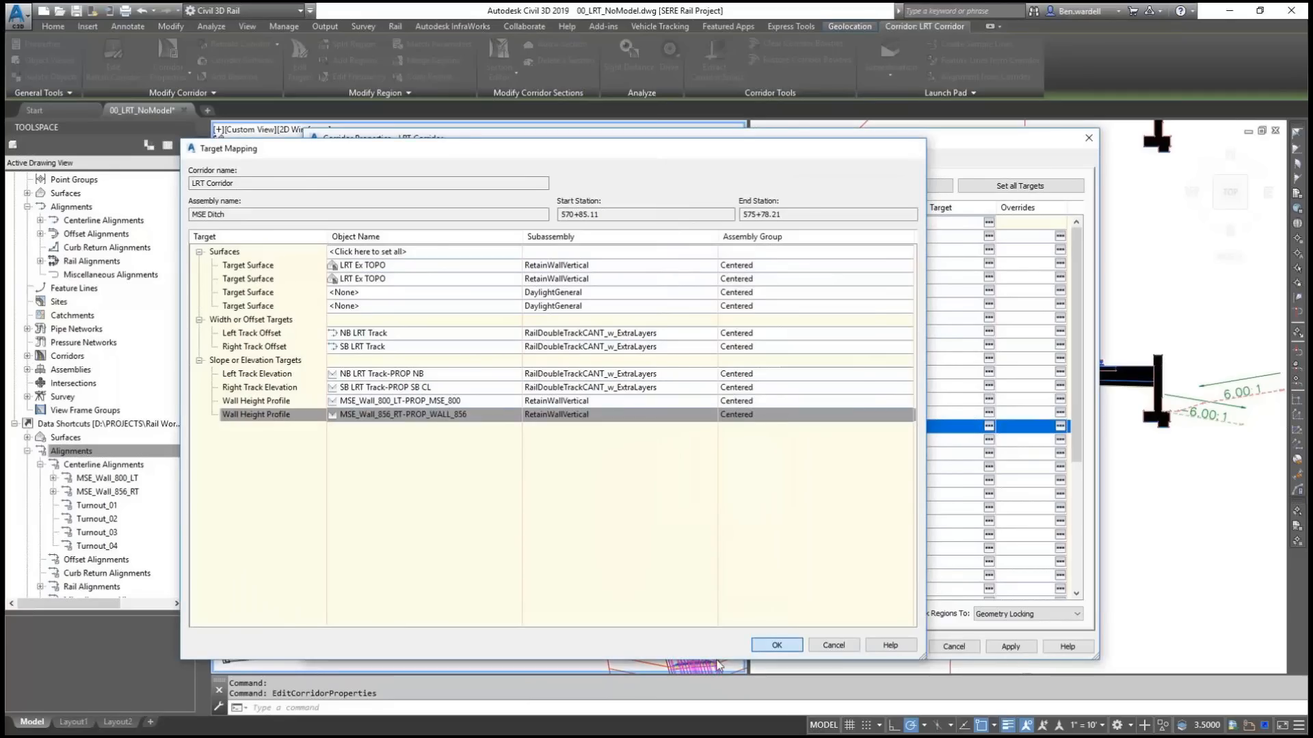
Step: Accept the MSE Ditch target mapping, rebuild the corridor and inspect the curved wall section in 3D
click(776, 645)
click(896, 646)
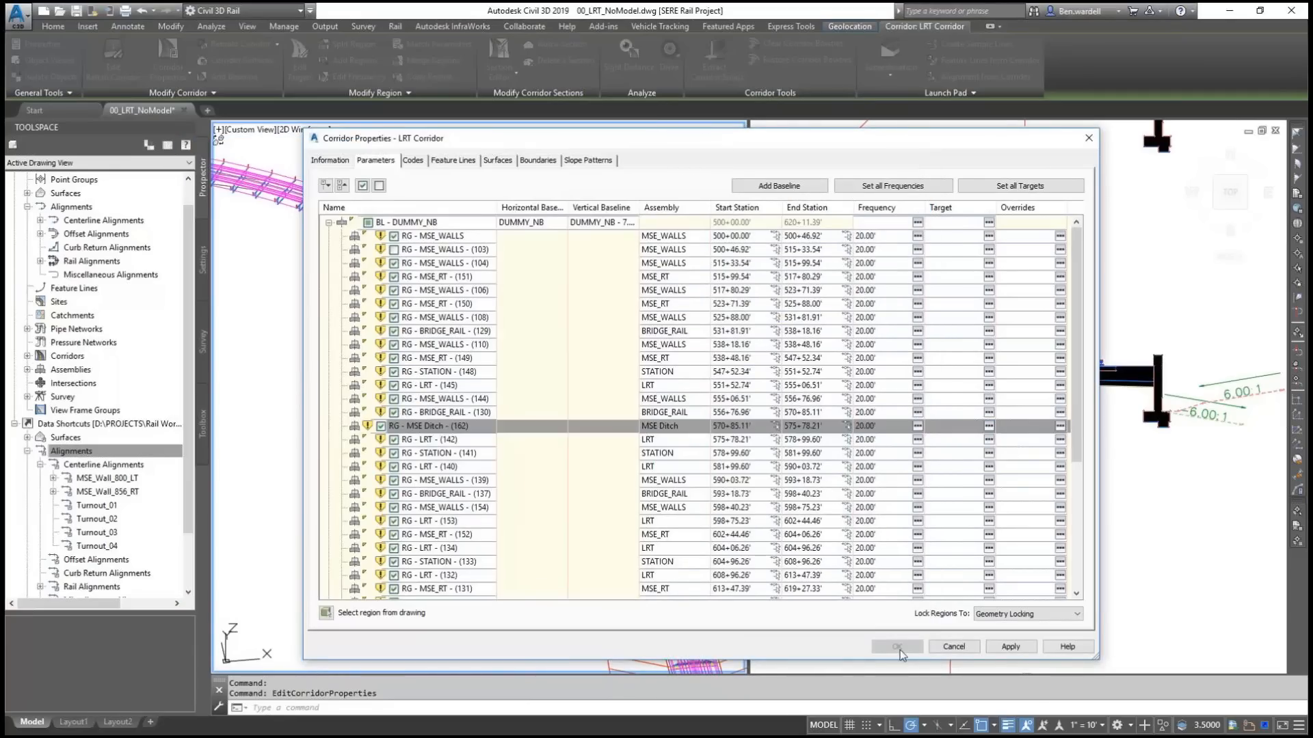
click(599, 346)
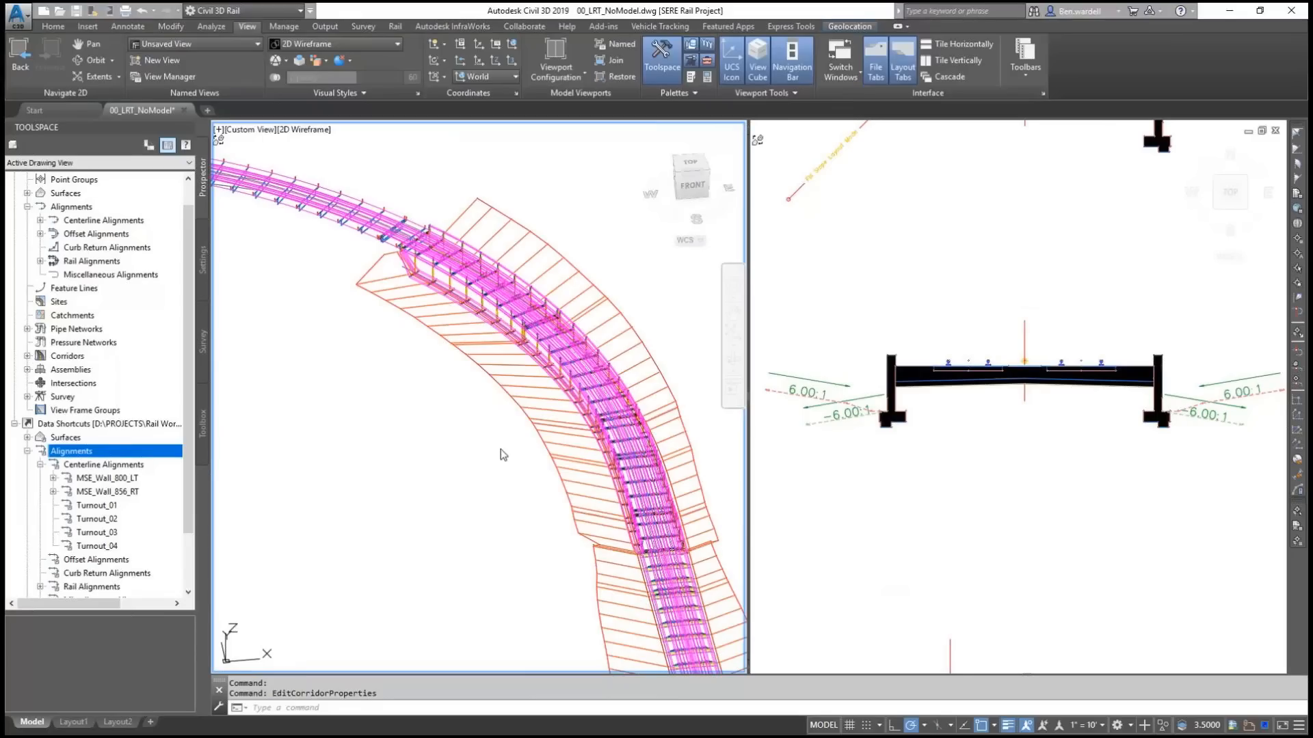
scroll(459, 302, up, 5)
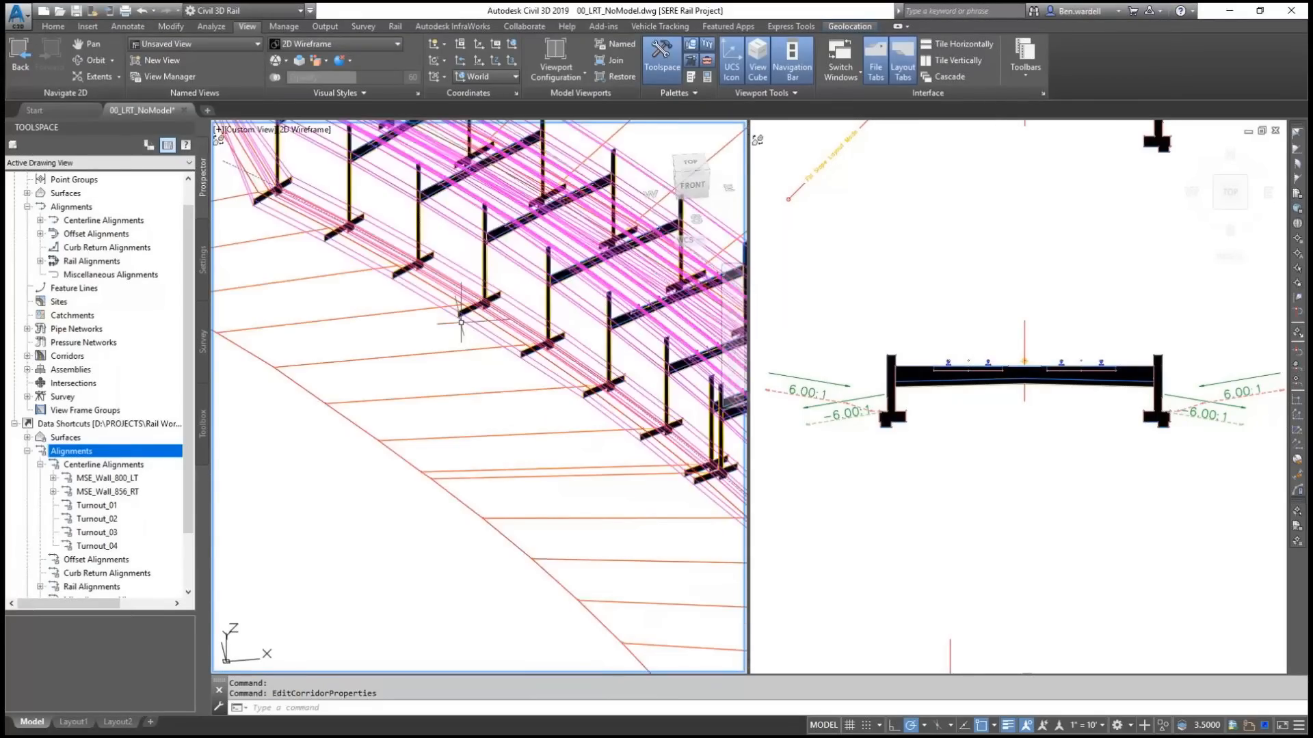
scroll(460, 363, down, 4)
middle_drag(611, 442, 443, 208)
scroll(448, 211, down, 4)
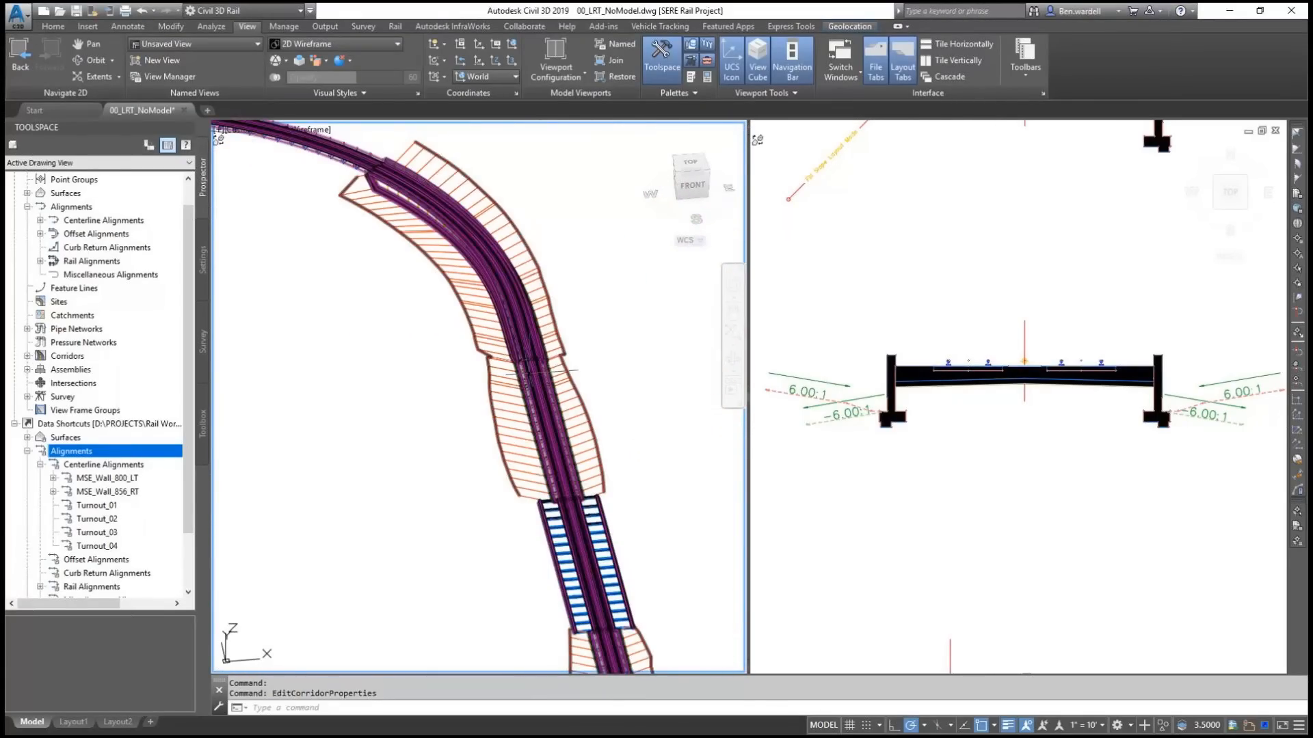
scroll(530, 376, up, 3)
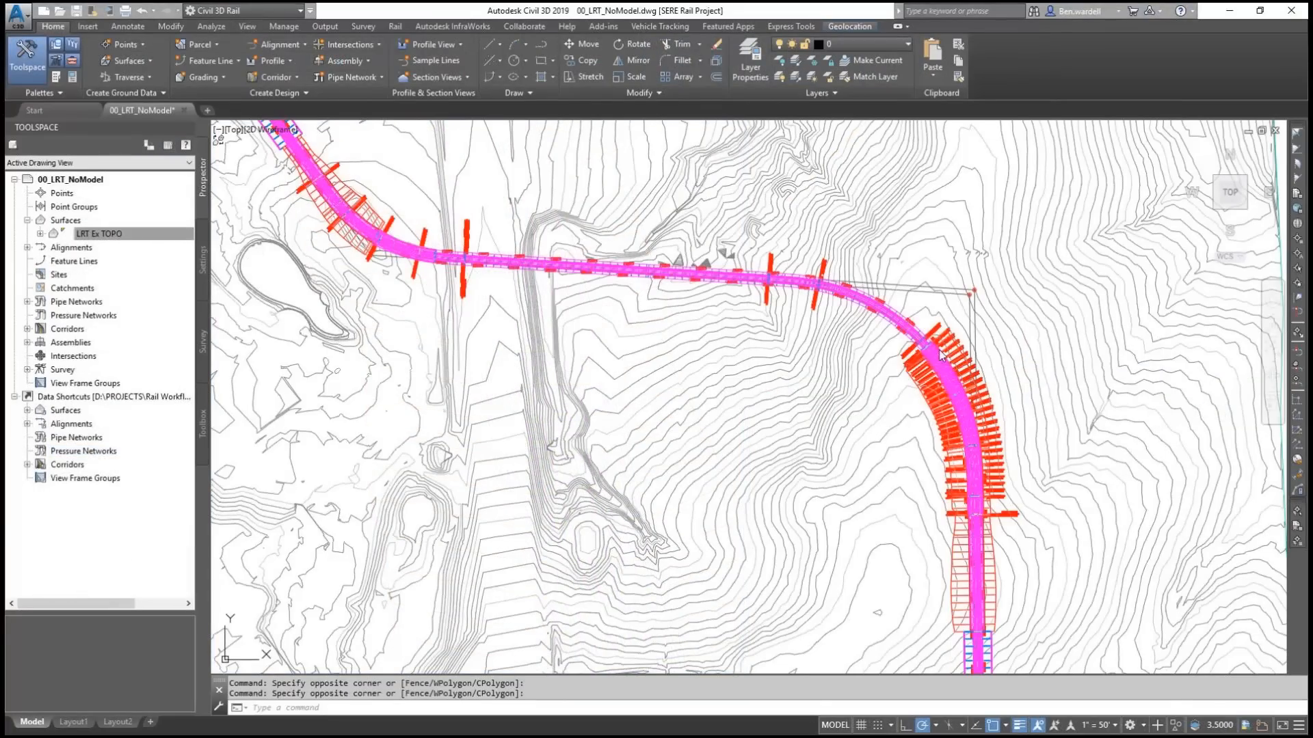
Step: Open the corridor in the Section Editor and inspect the STORE Track baseline's cross section at station 502+41.77
scroll(942, 355, up, 6)
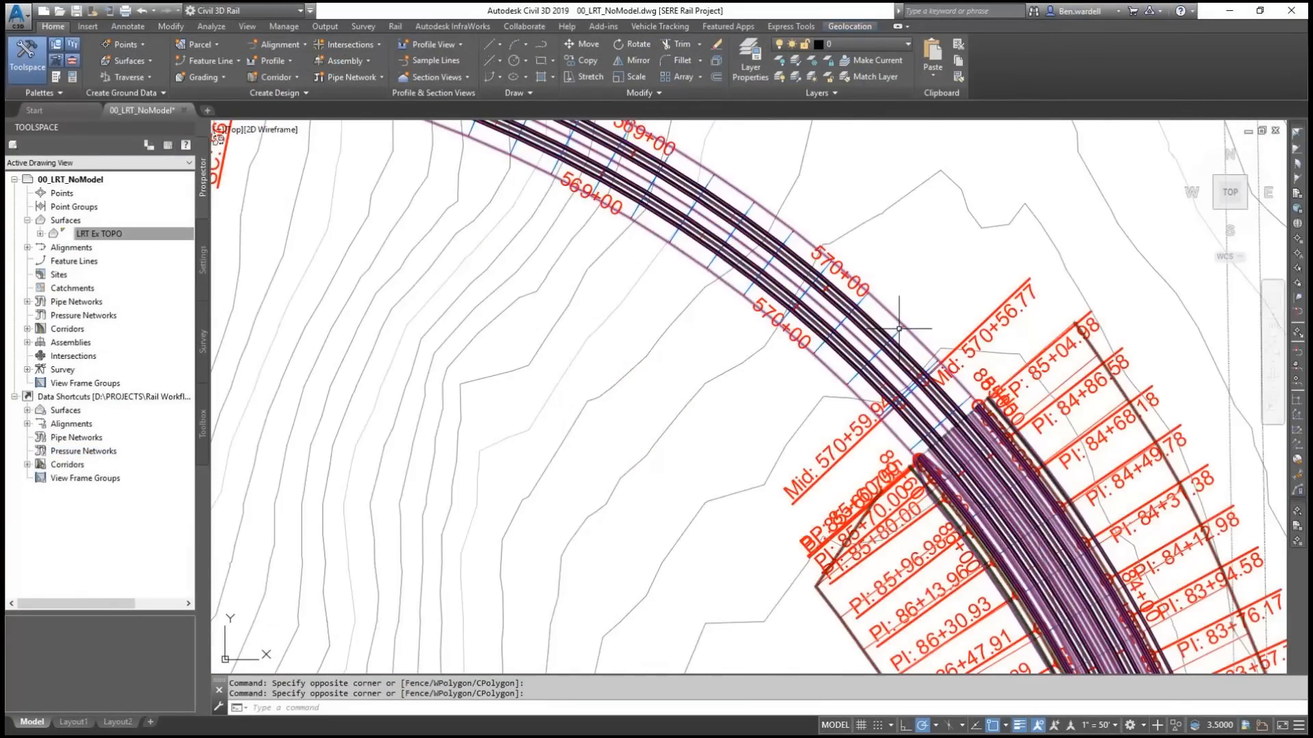
click(949, 430)
click(499, 62)
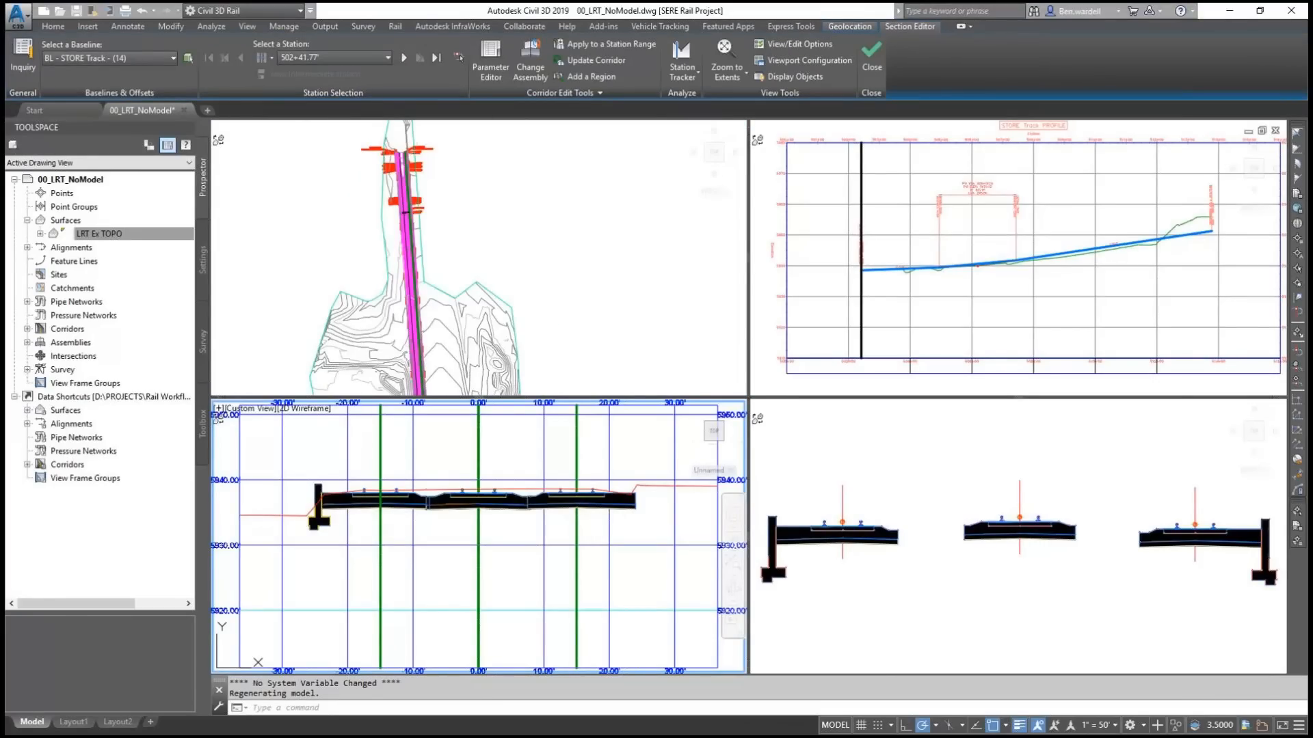
scroll(684, 574, down, 1)
scroll(648, 439, up, 1)
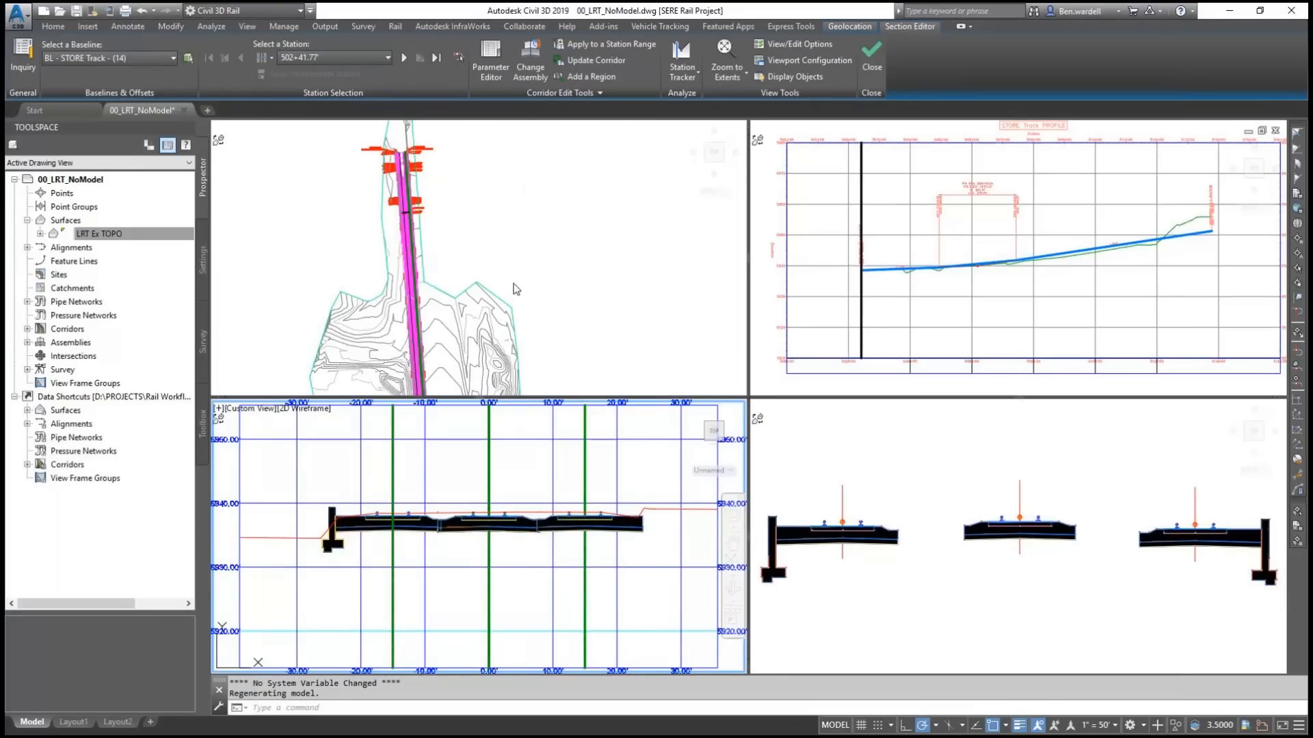
Step: Set the target surface of the STOR RT region on the SB LRT Track baseline to LRT Ex TOPO
scroll(403, 219, up, 8)
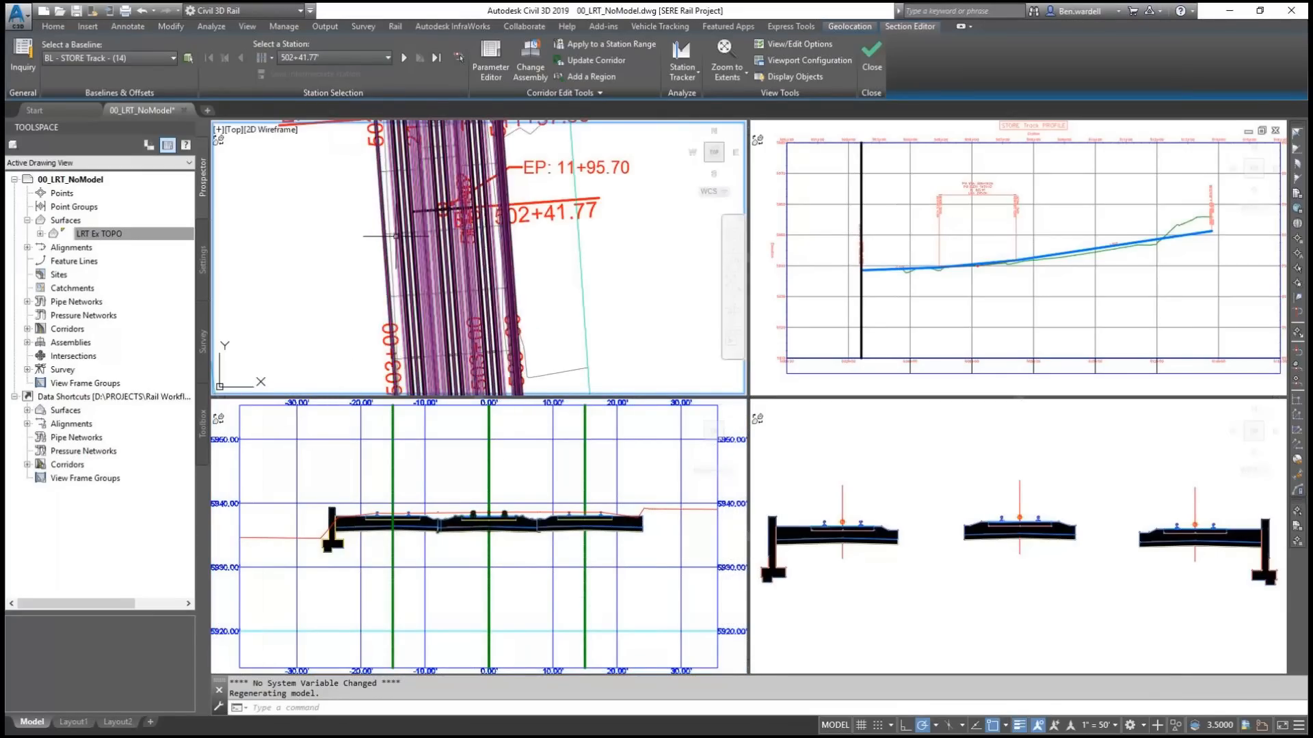
click(391, 231)
right_click(391, 232)
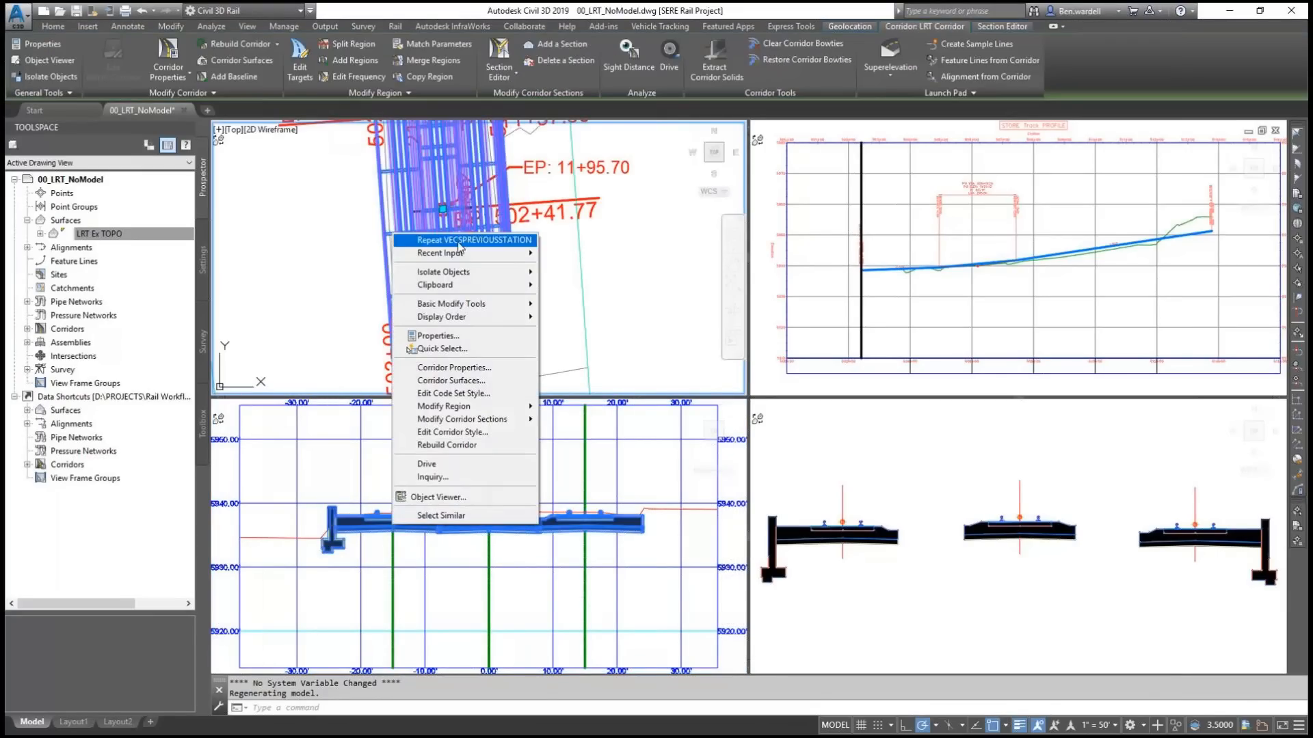
click(489, 371)
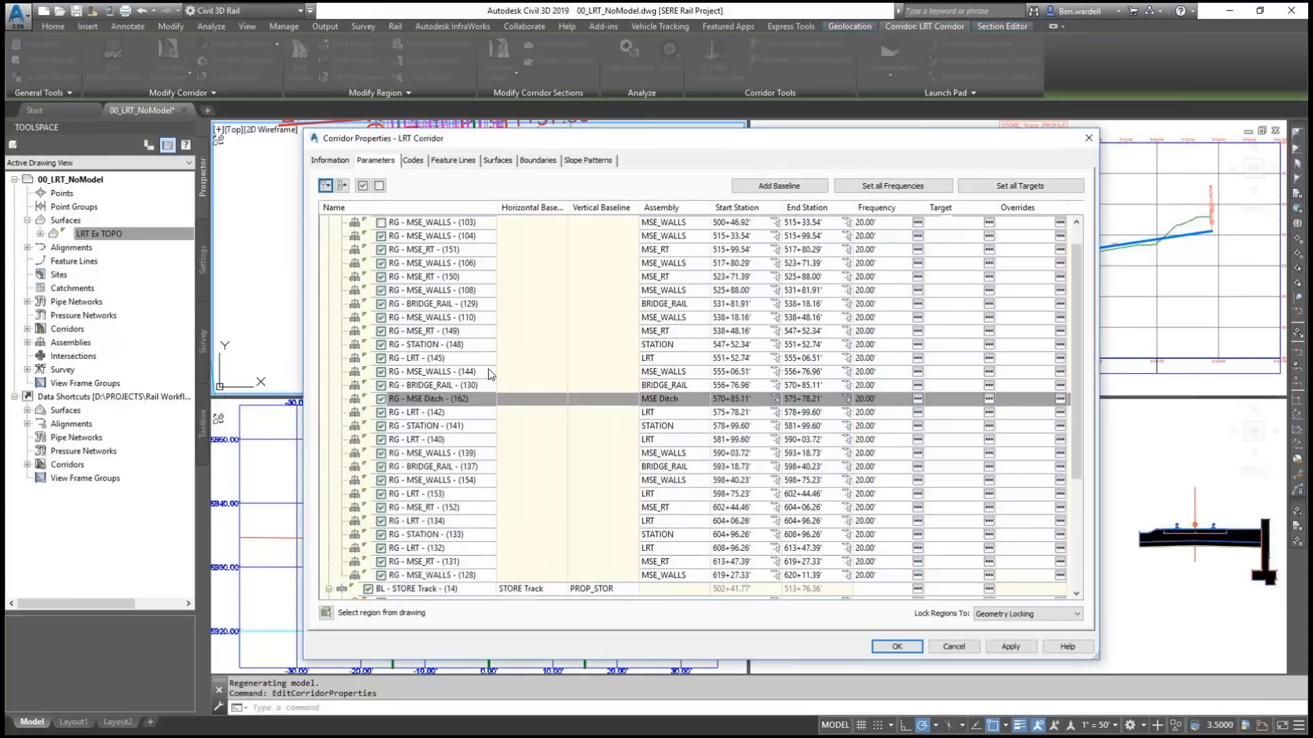
scroll(472, 410, down, 4)
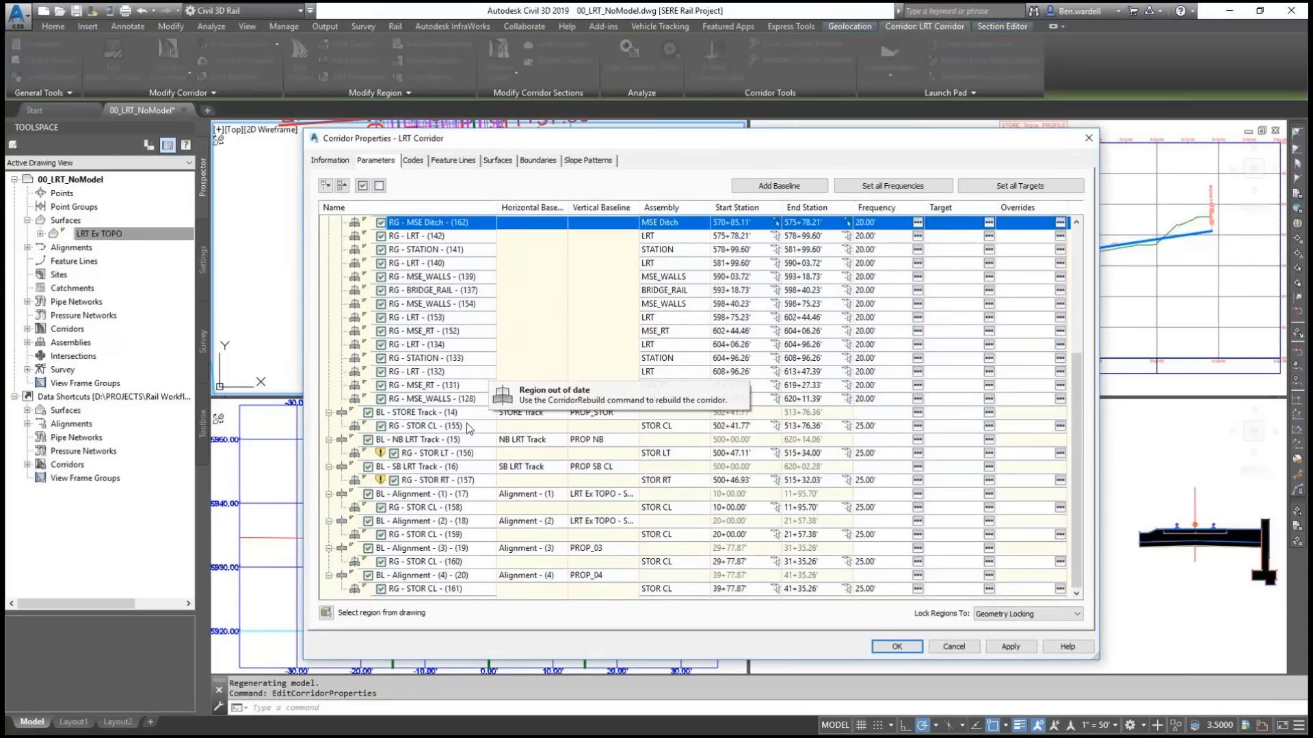
click(988, 480)
click(506, 265)
click(548, 319)
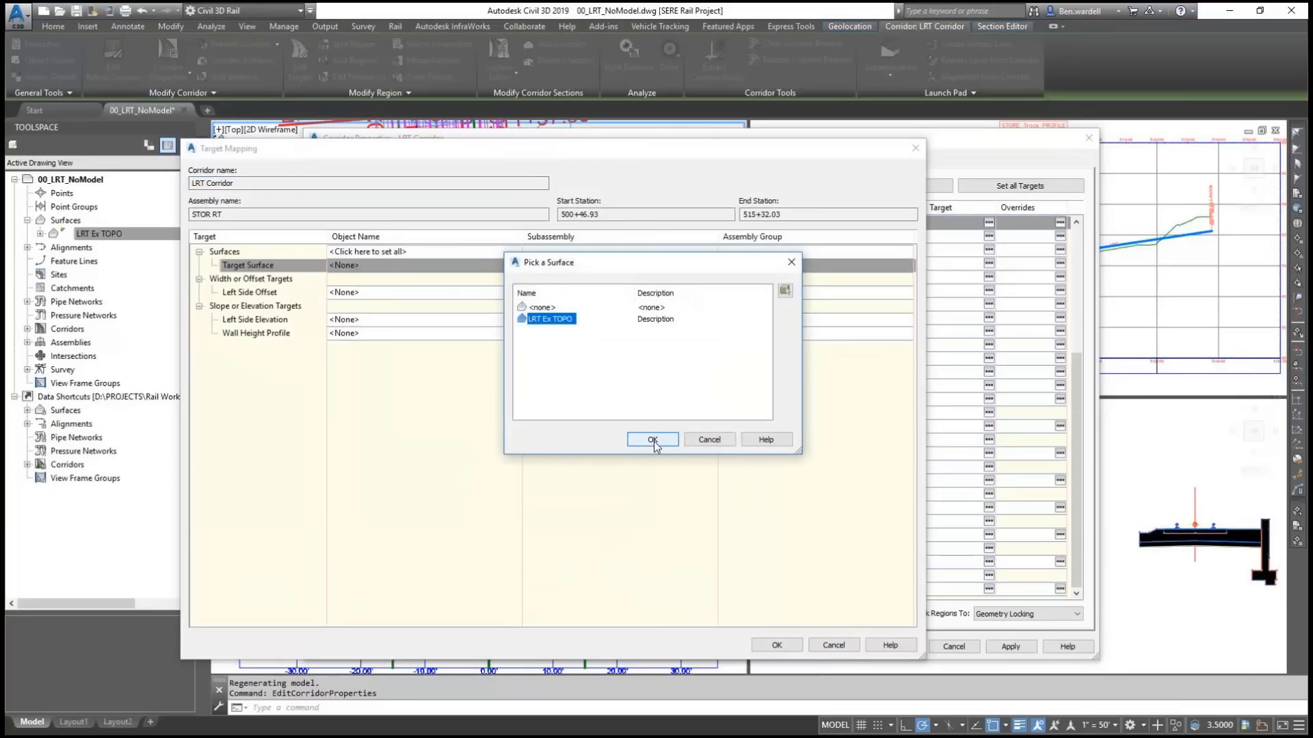
click(653, 440)
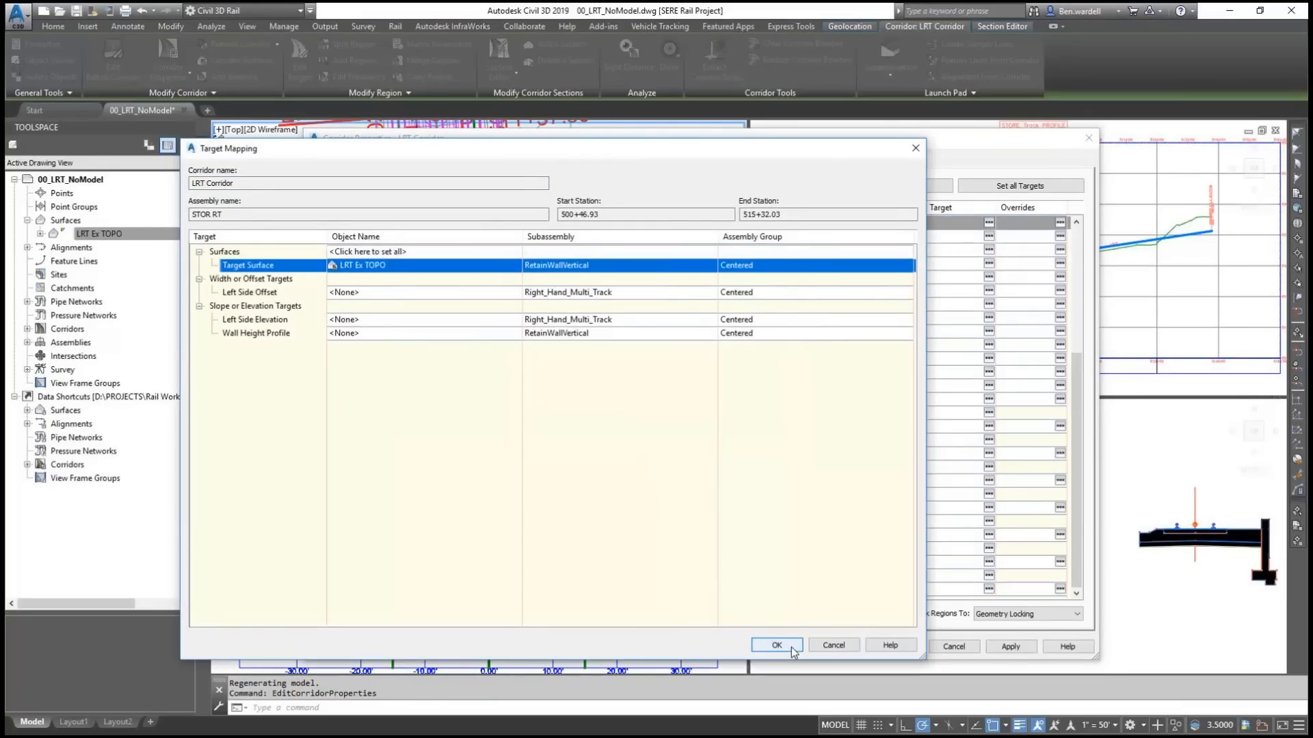
Step: Open the STOR RT region's left side offset target for alignment selection
click(376, 292)
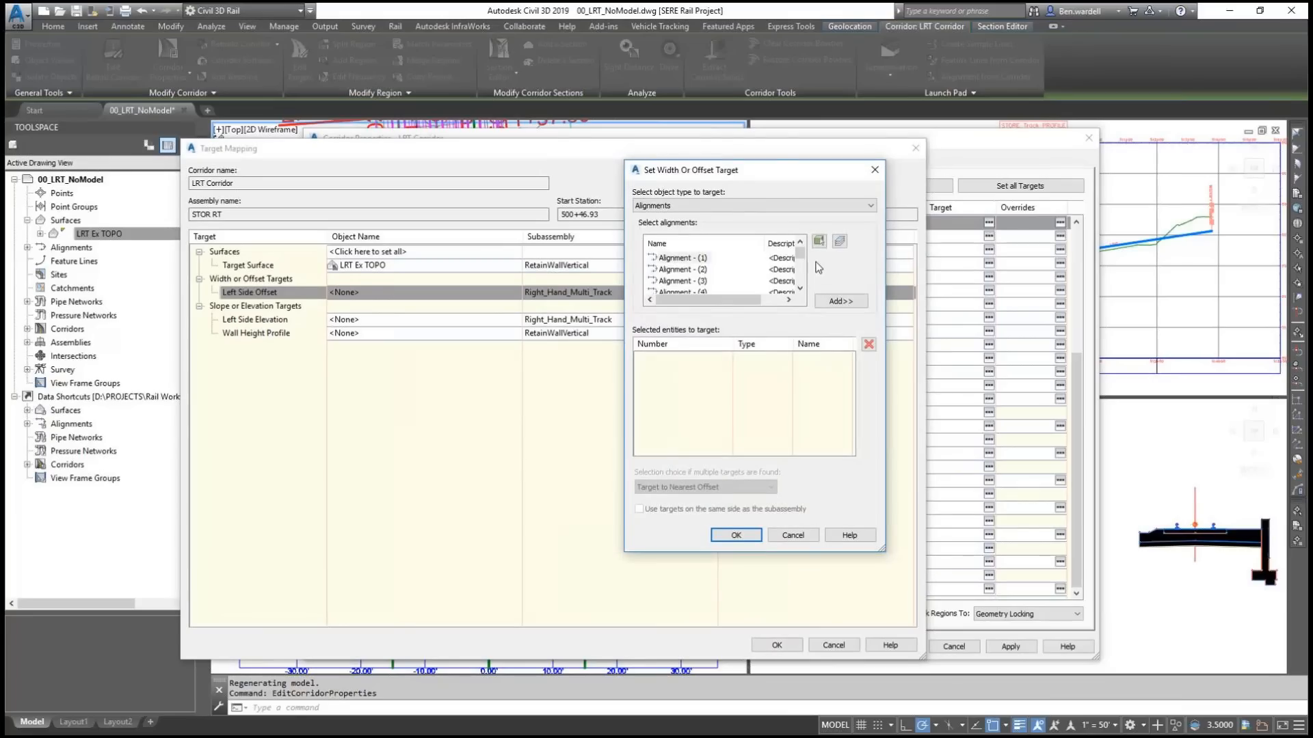
Step: Target the STOR RT region's Left Side Offset to the DUMMY_SB alignment and apply the change to the LRT Corridor
scroll(800, 265, down, 3)
click(676, 269)
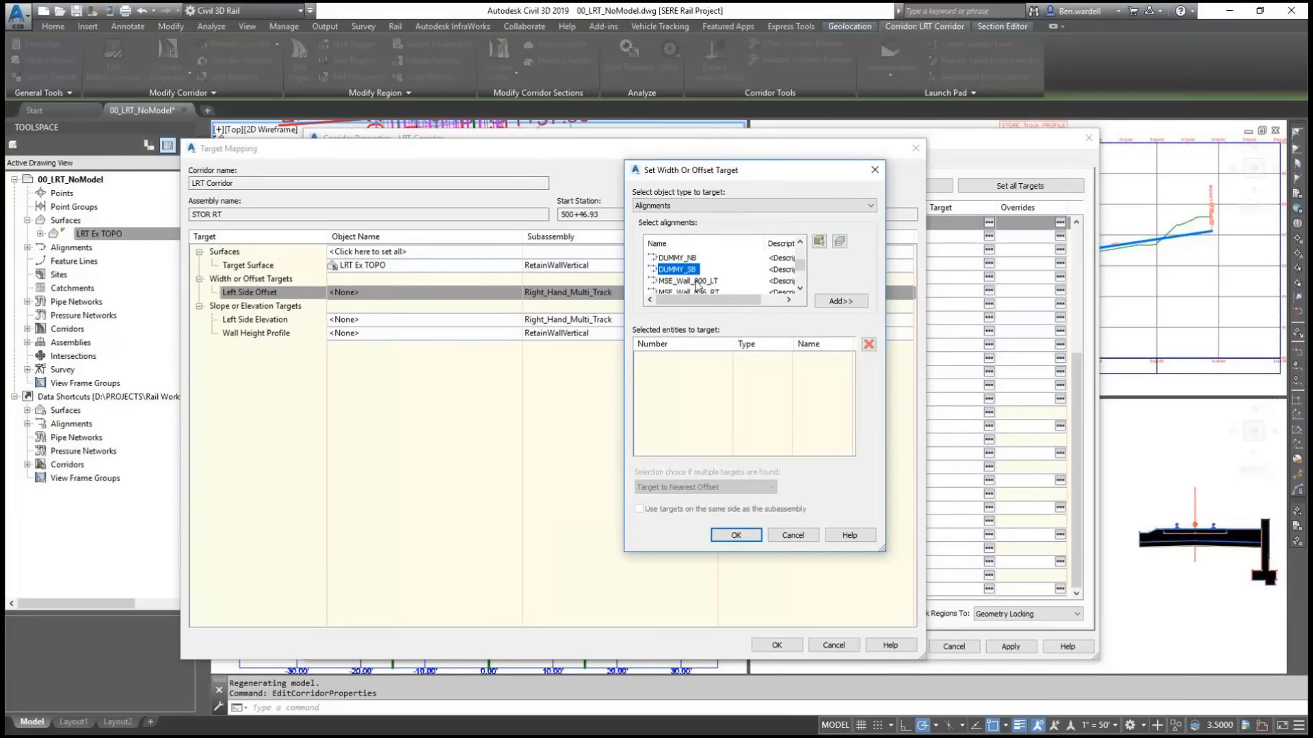
click(841, 301)
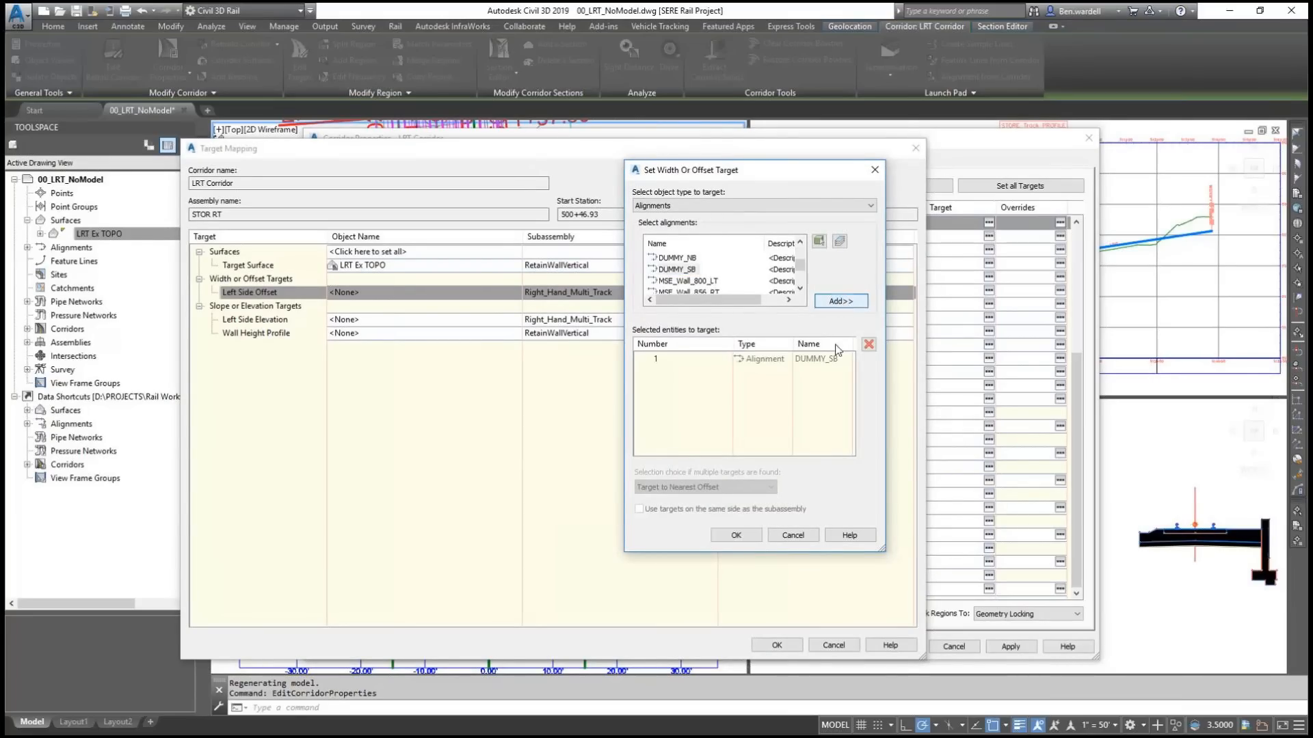
click(725, 536)
click(775, 647)
click(899, 647)
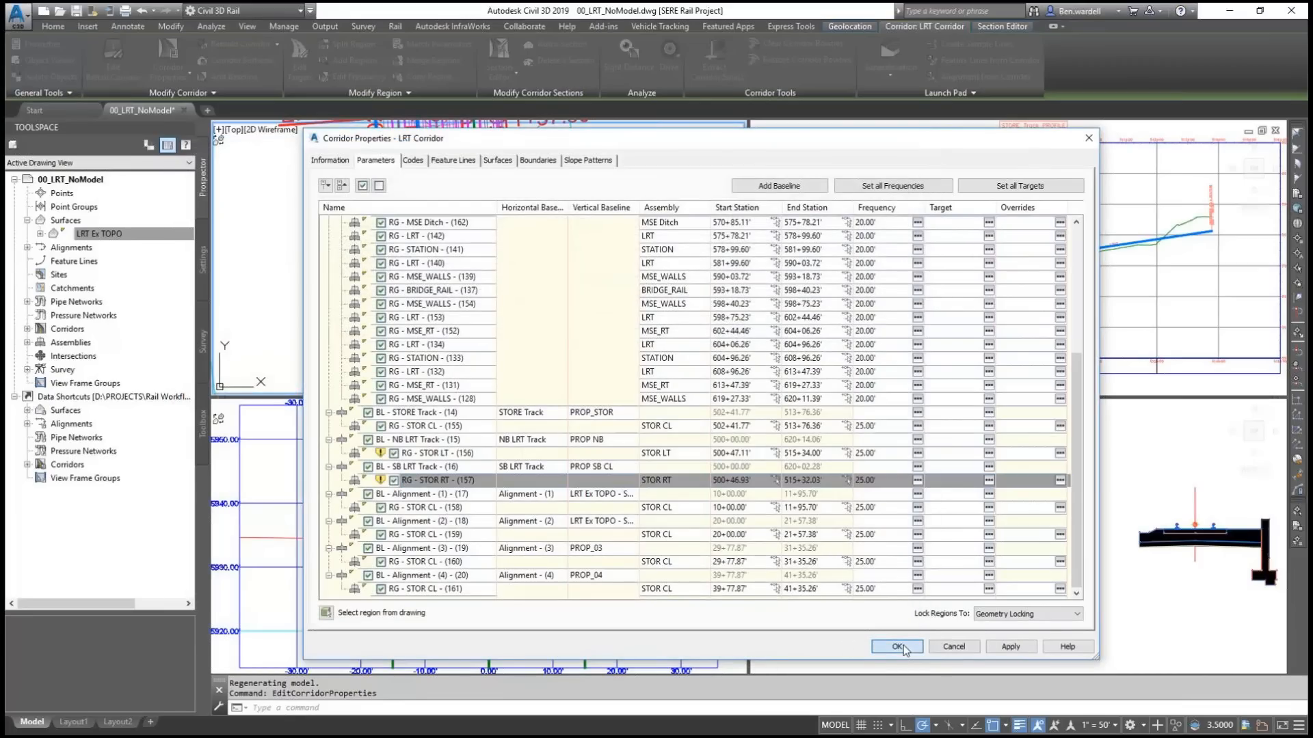
click(593, 353)
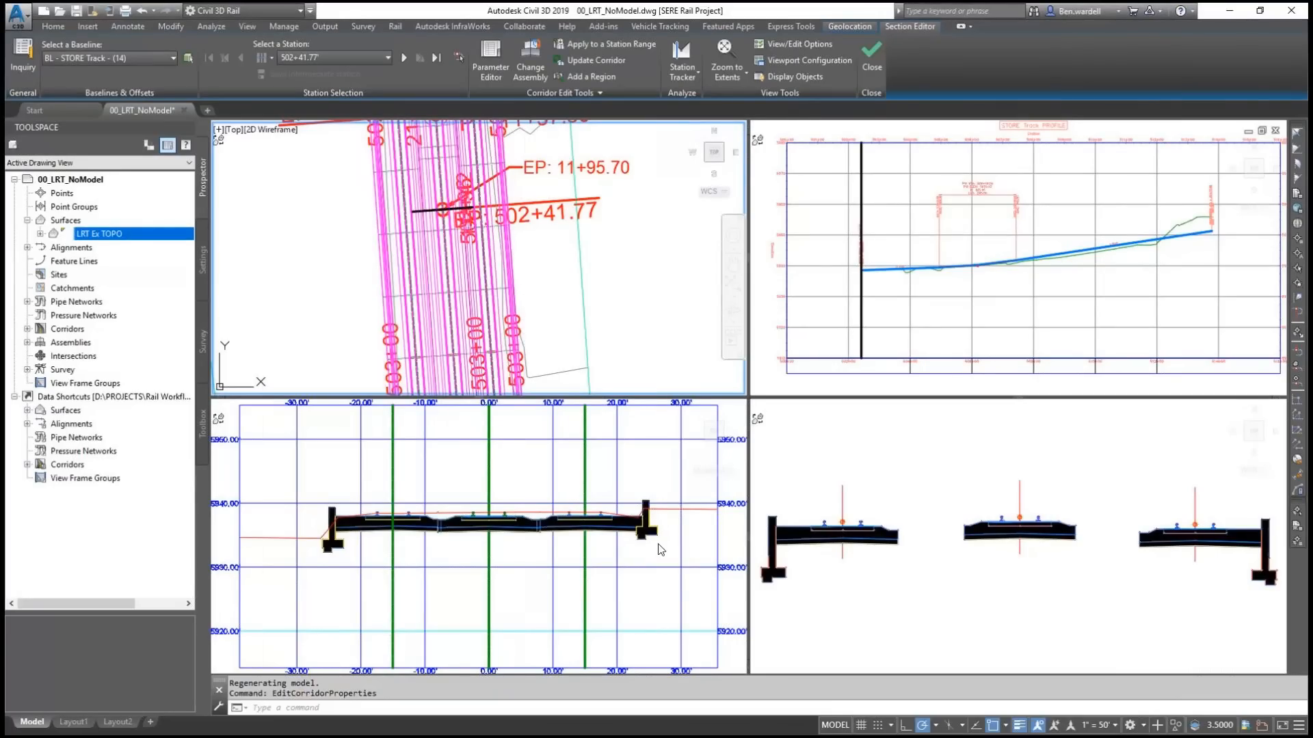
Step: Advance the STORE Track cross section to station 502+50.00 and look through the available stations
click(651, 490)
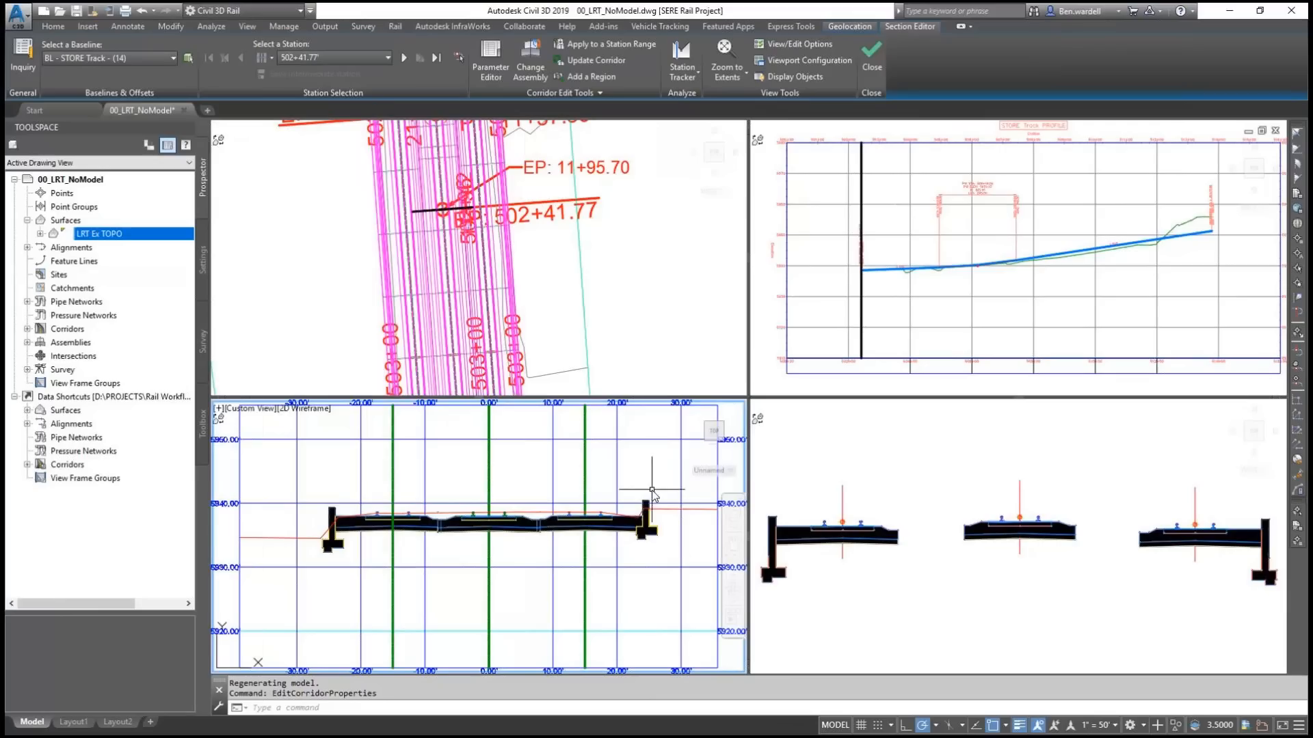
click(406, 55)
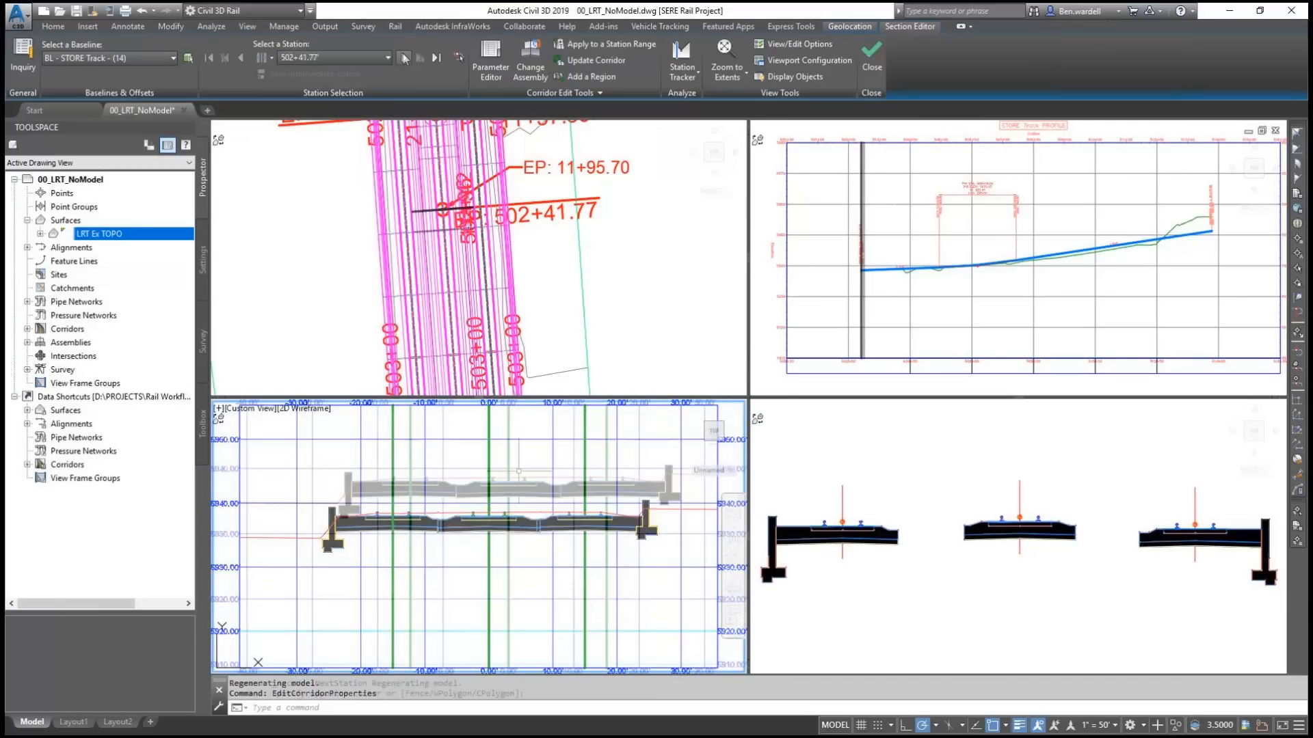
click(390, 59)
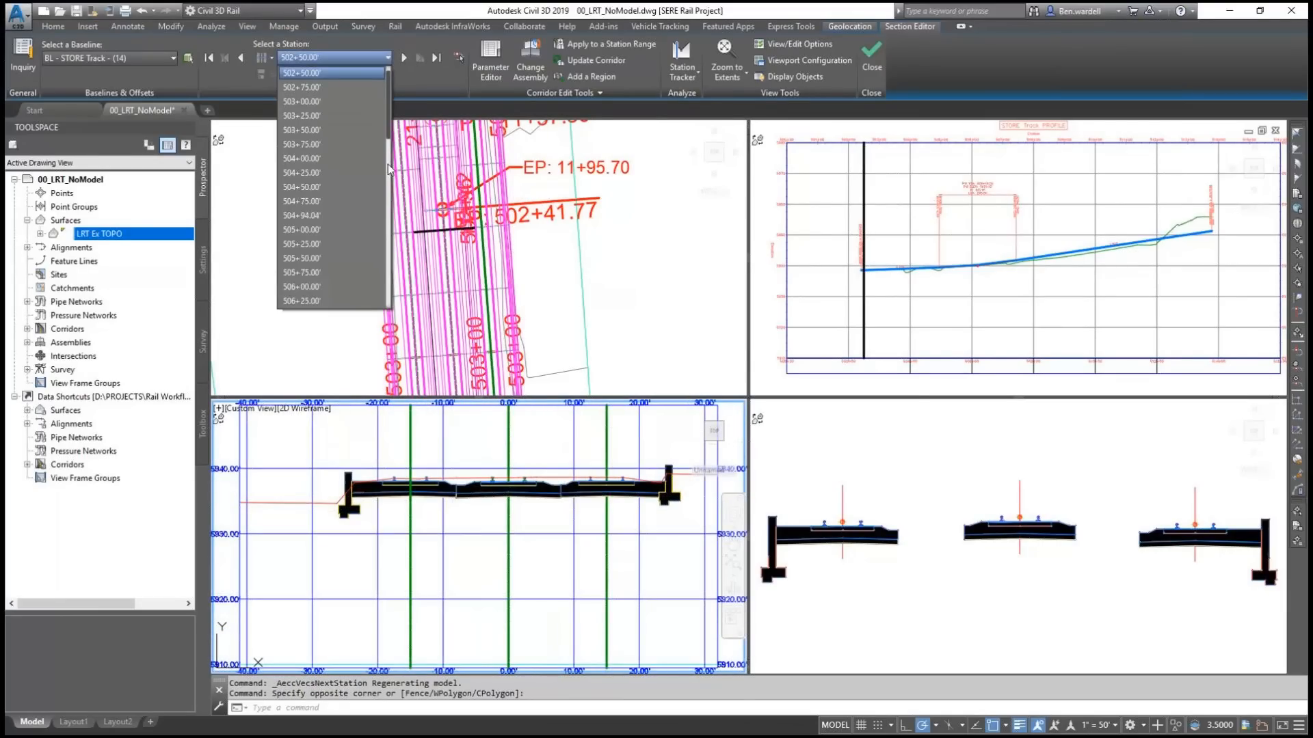
Step: Switch the section editor's baseline to BL - DUMMY_NB
click(170, 56)
click(170, 57)
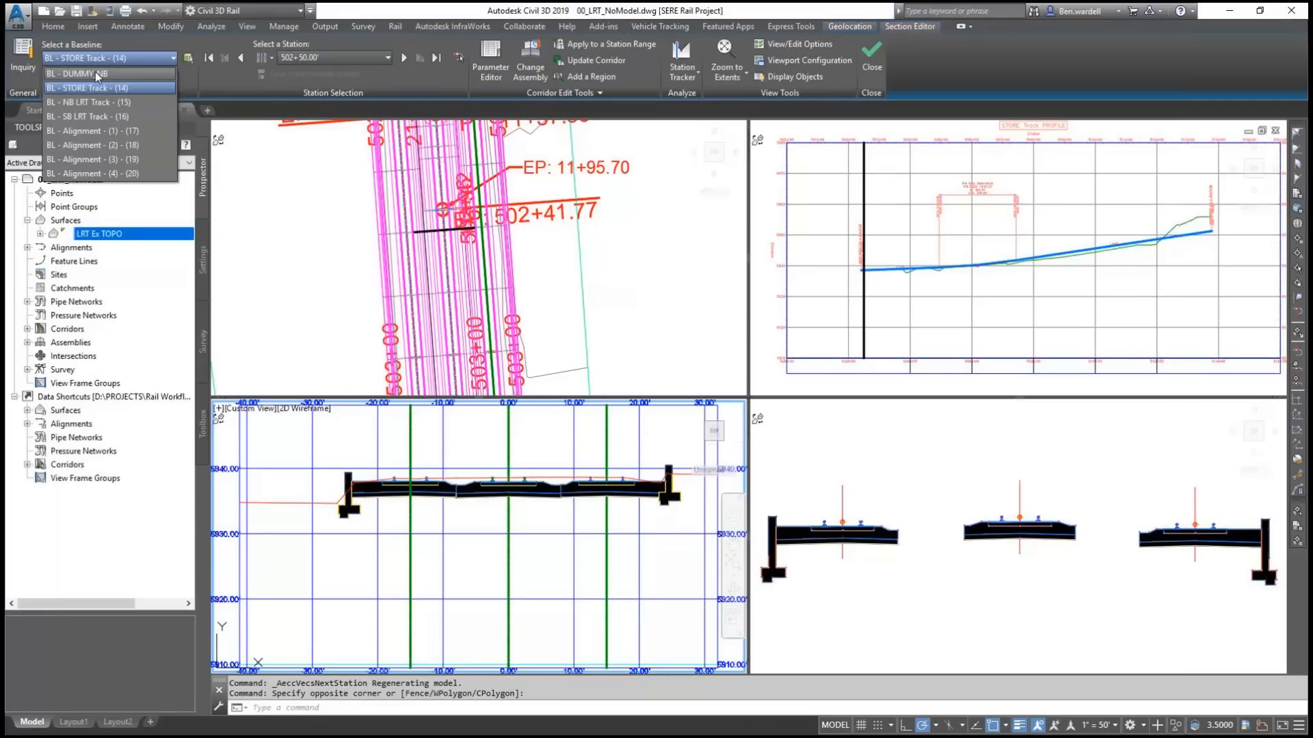
click(97, 74)
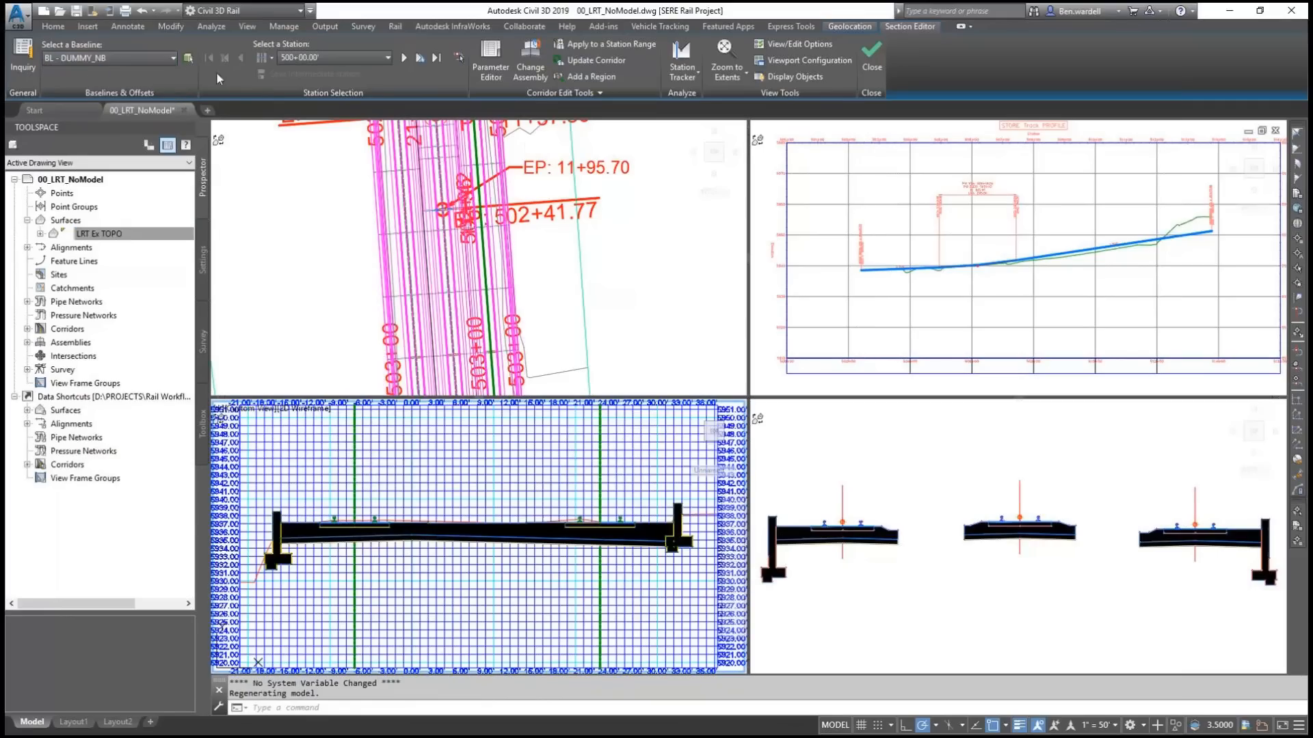
Step: Step through the bridge cross sections from station 532+80.00 to 533+60.00 and examine the structure against the ground line below
click(382, 59)
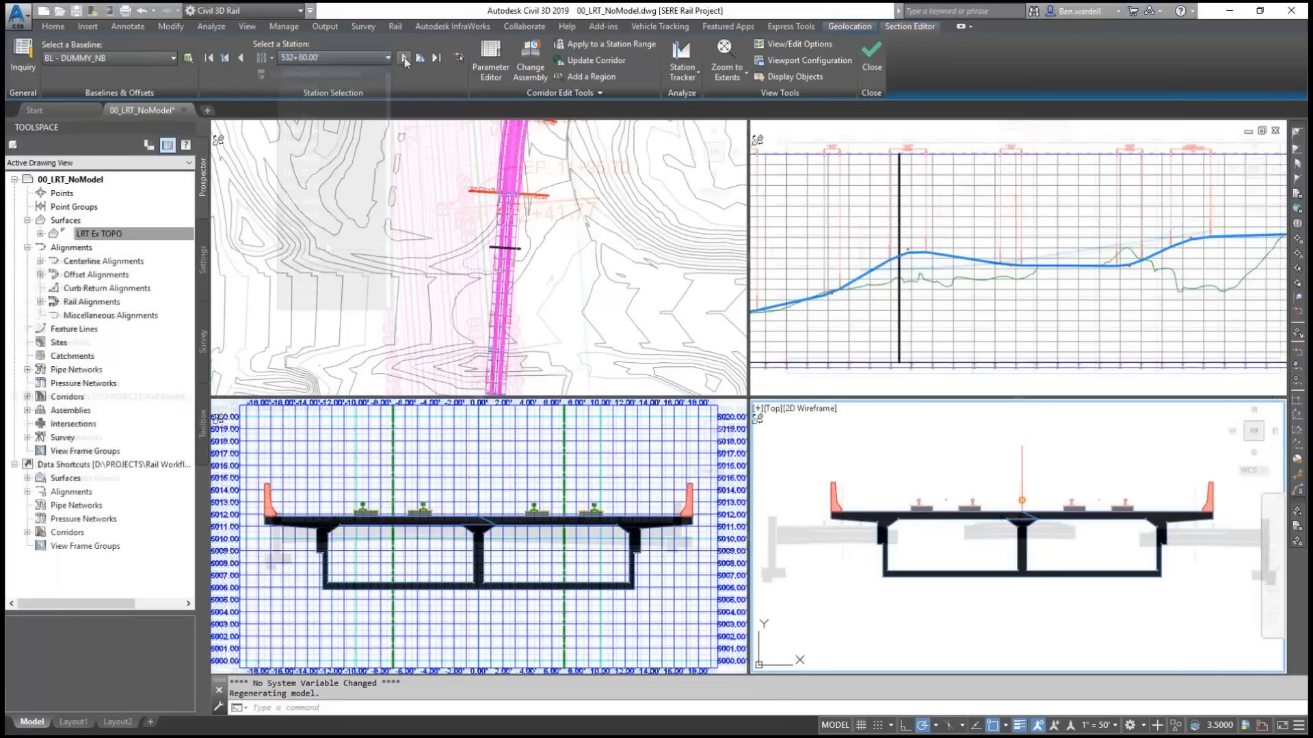
click(404, 57)
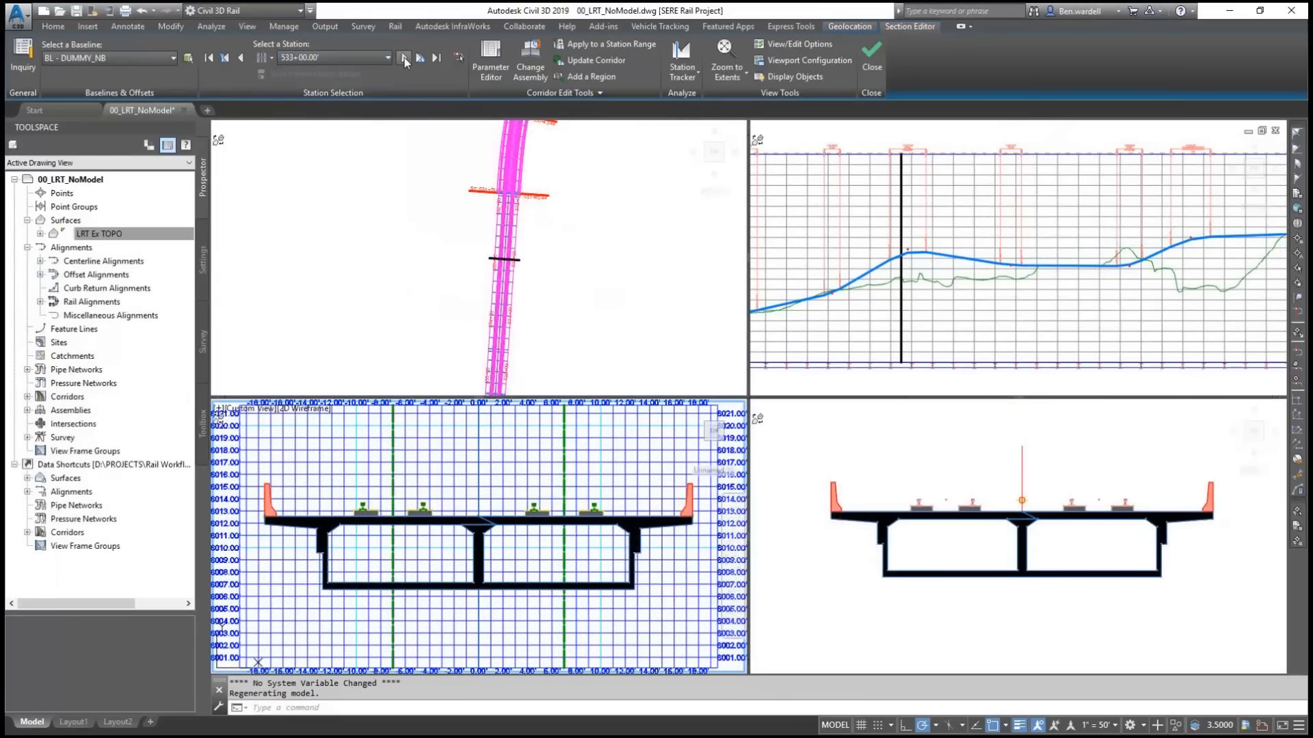
click(404, 57)
click(404, 58)
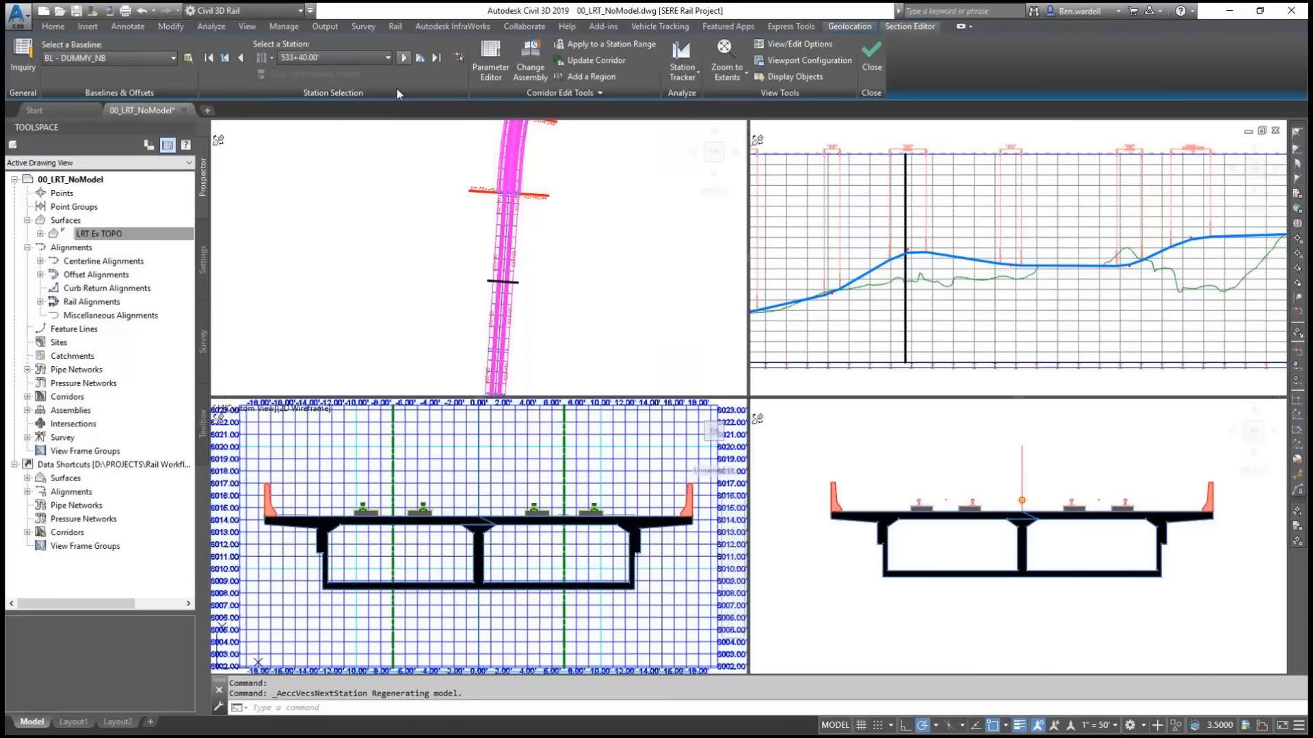
click(492, 494)
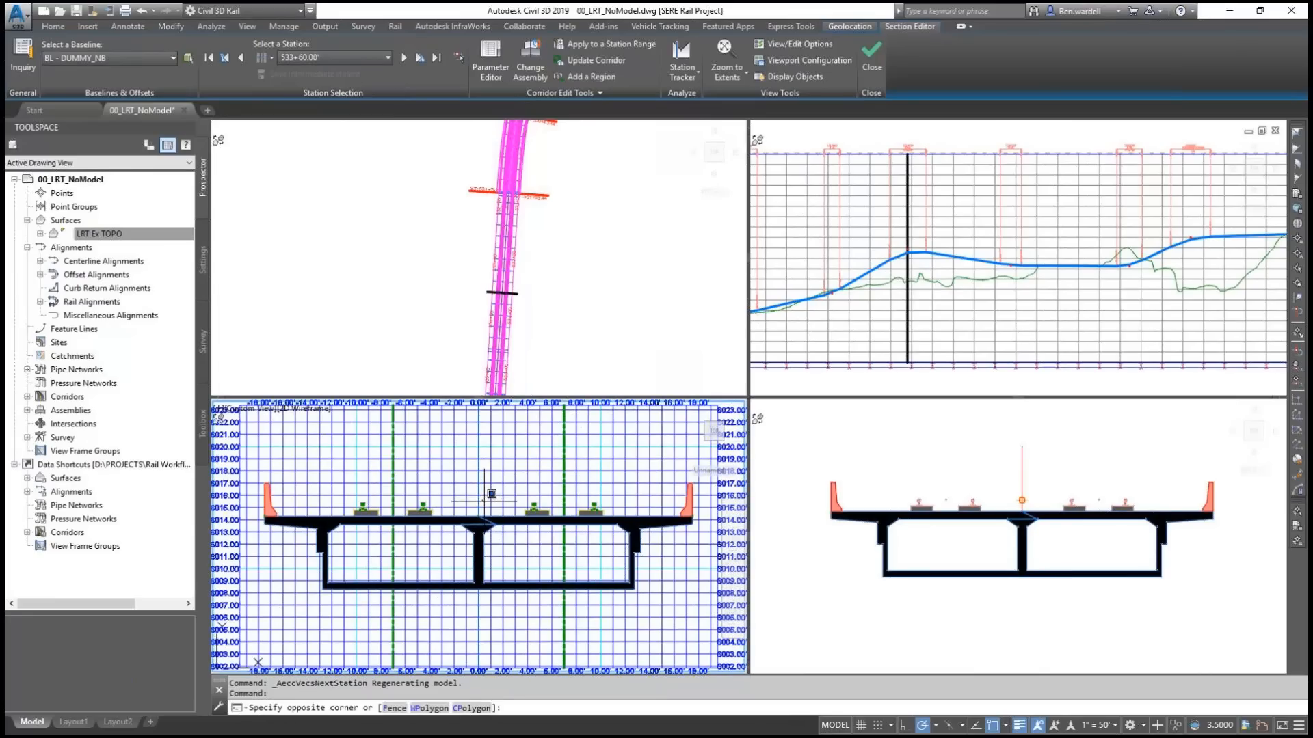
click(484, 501)
scroll(484, 501, down, 6)
middle_drag(484, 578, 497, 549)
mouse_move(517, 551)
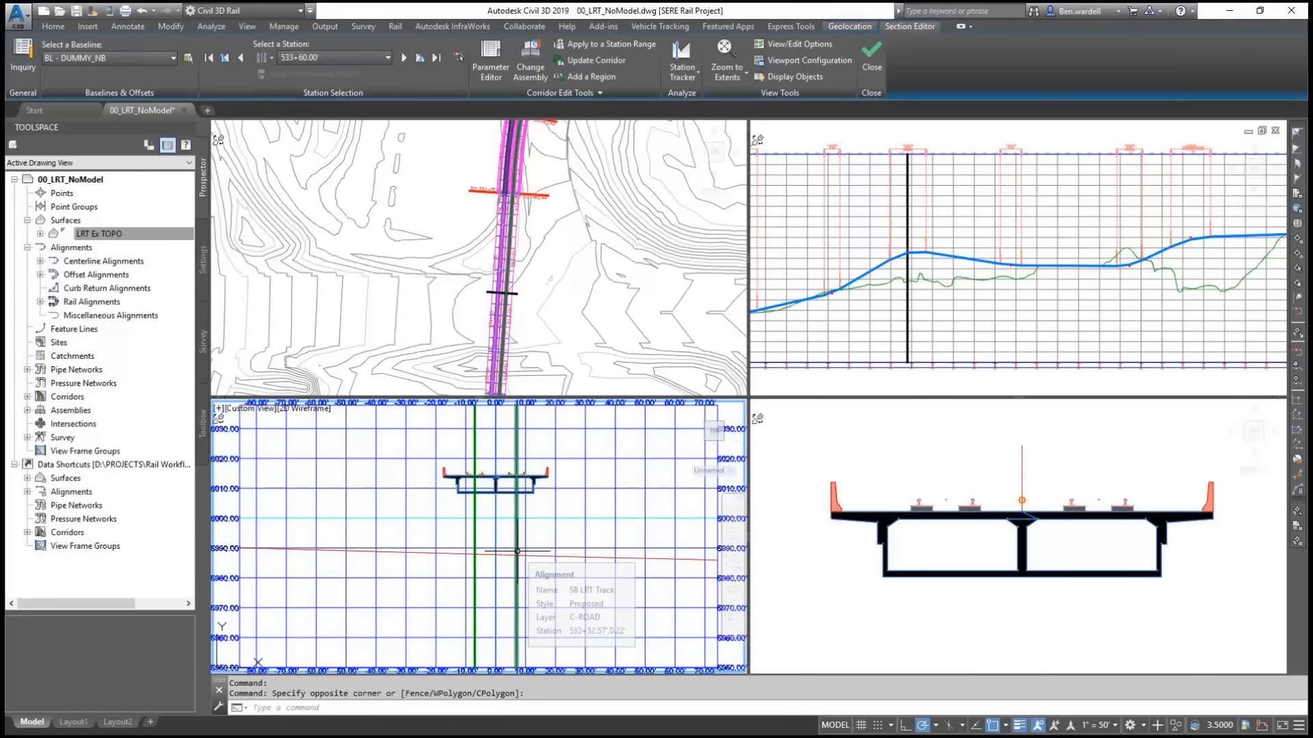
Step: Step through the platform cross sections from station 547+20.00 to 548+80.00 along the DUMMY_NB baseline
click(404, 58)
click(404, 58)
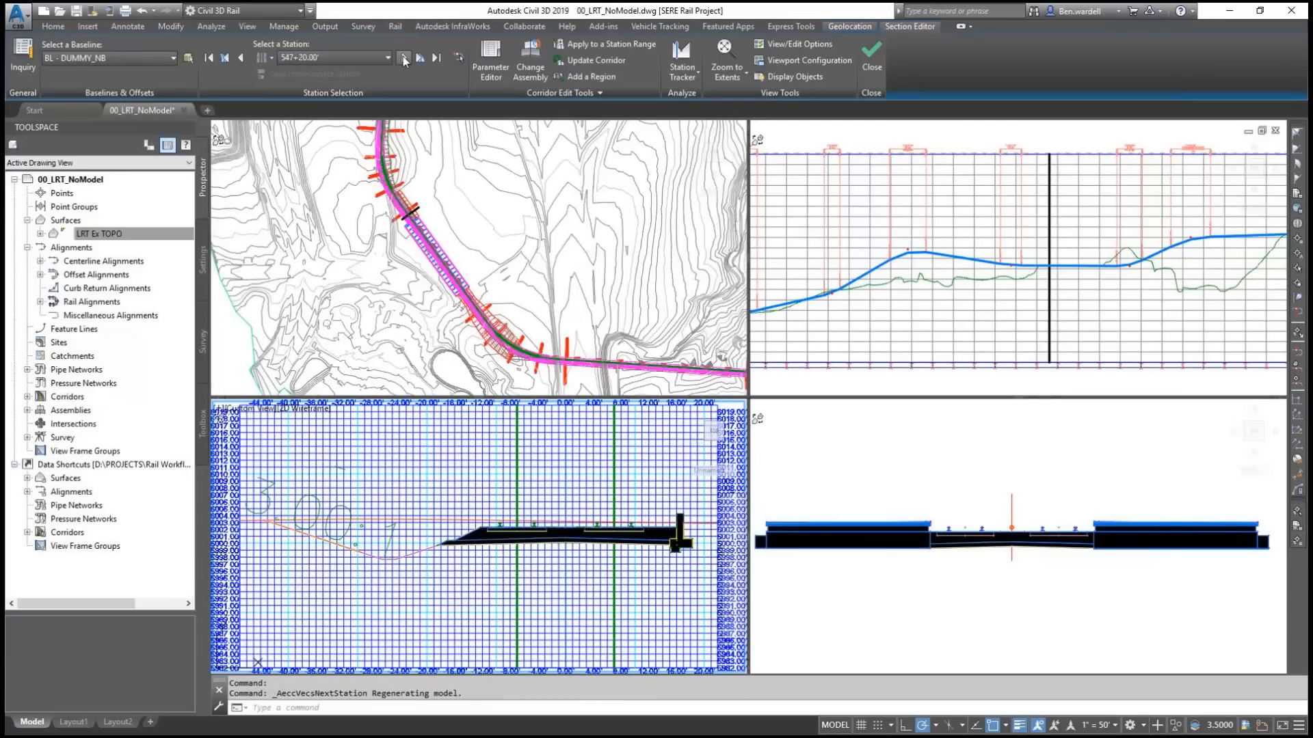
click(404, 58)
click(404, 58)
click(404, 58)
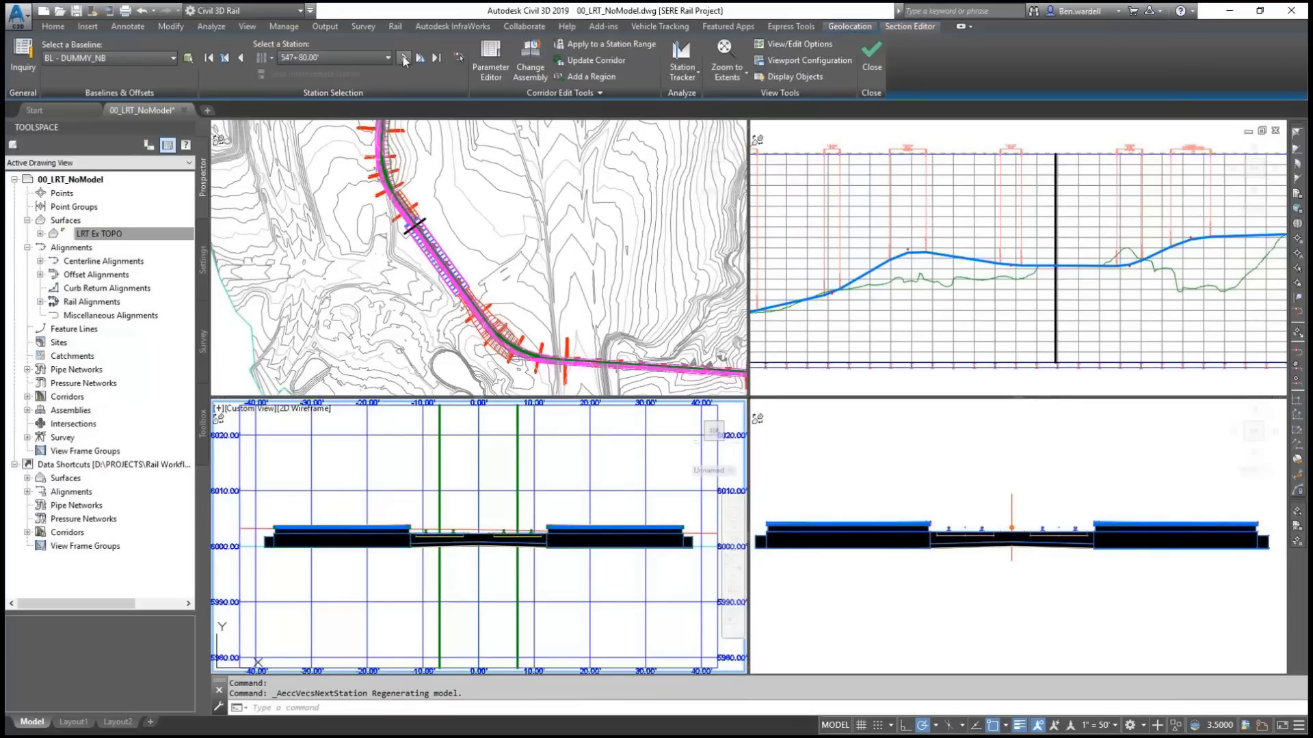
click(404, 59)
click(404, 58)
click(404, 59)
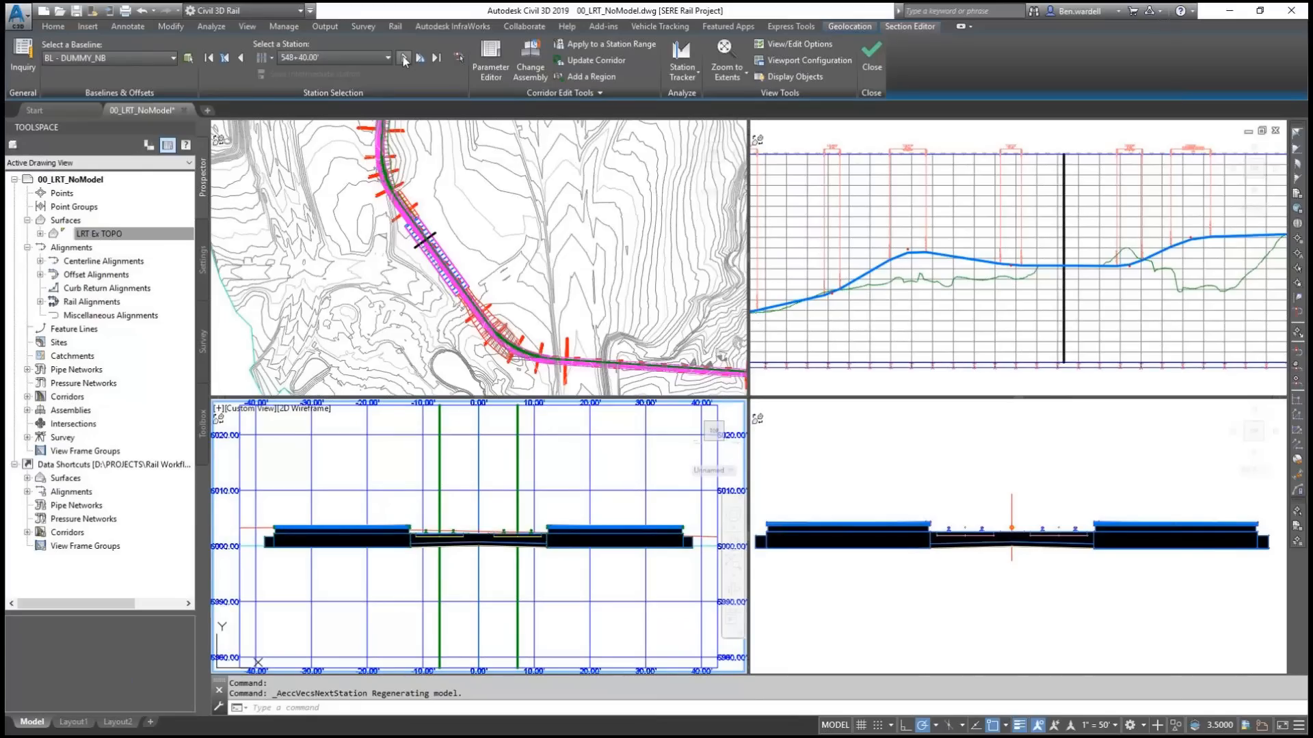
click(404, 58)
click(404, 59)
double_click(491, 507)
scroll(489, 503, down, 2)
scroll(489, 501, down, 2)
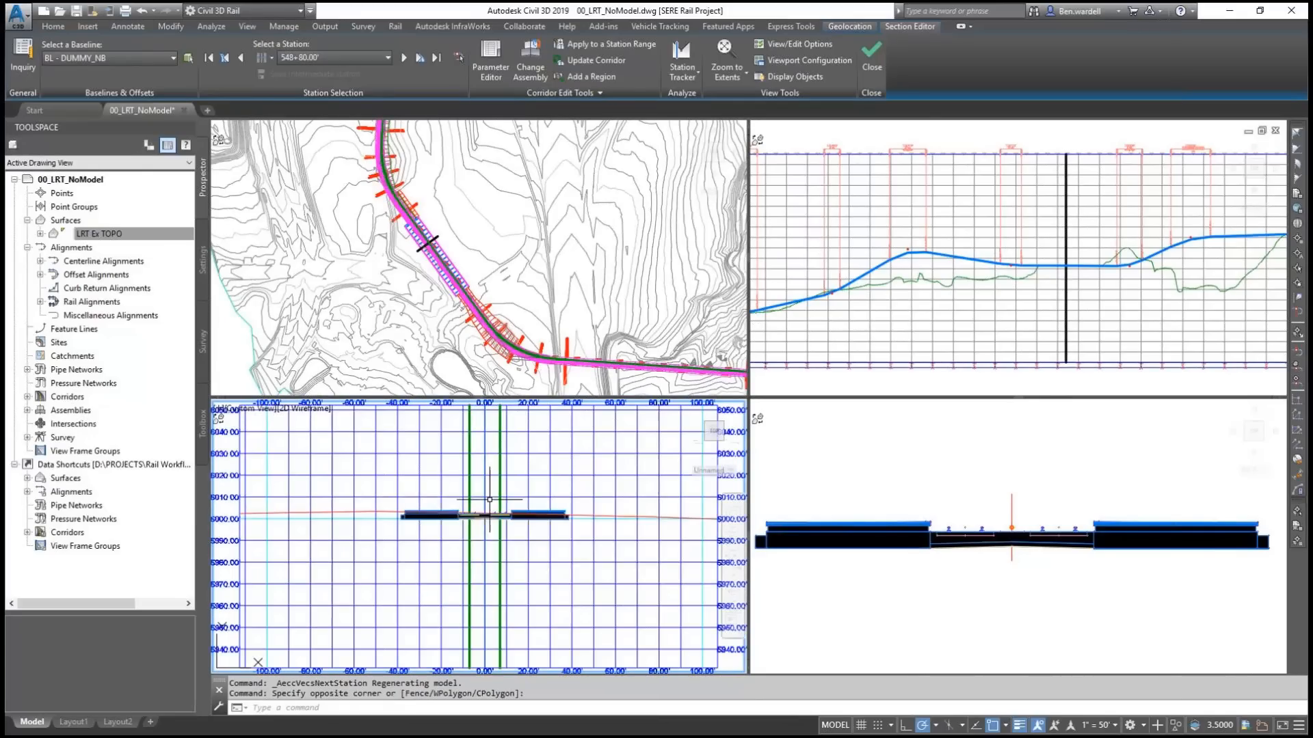
Step: Go to station 570+85.11 and step through the retaining wall sections past 572+20.00 to examine their slopes
click(387, 58)
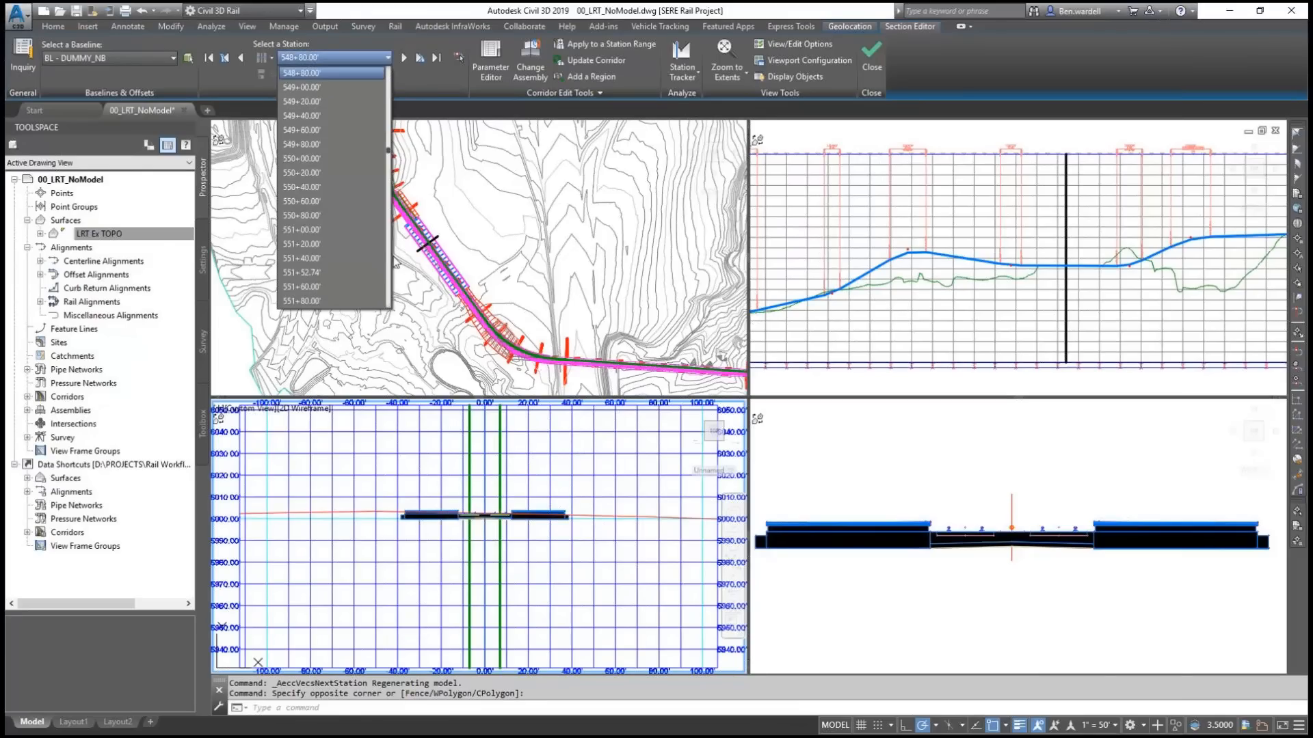
scroll(305, 259, down, 15)
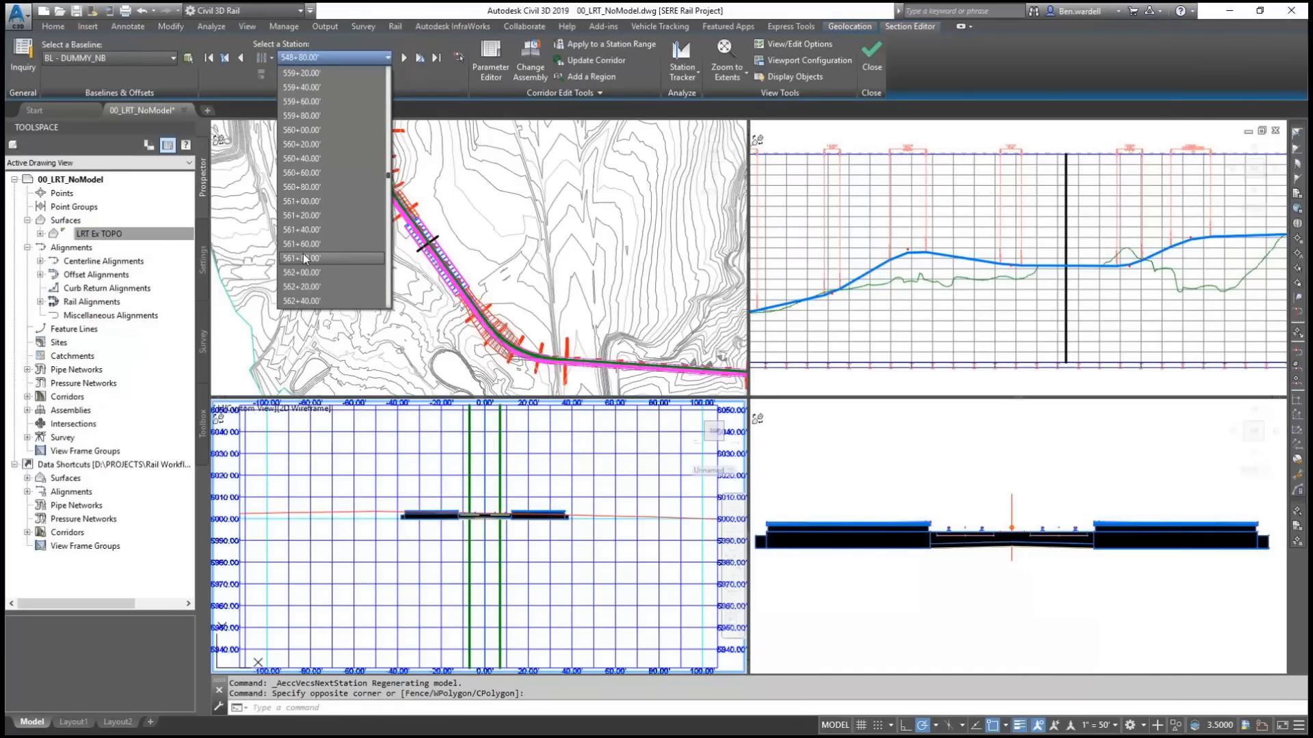
click(304, 258)
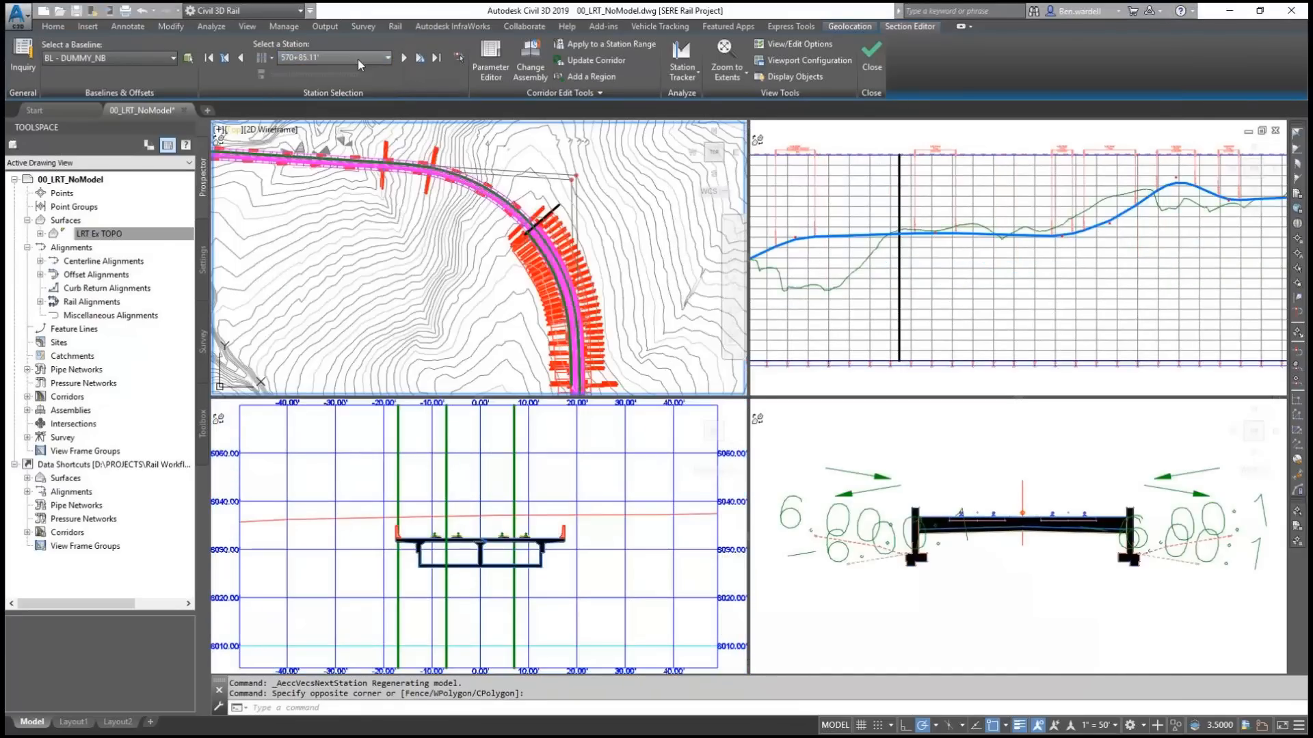
click(404, 59)
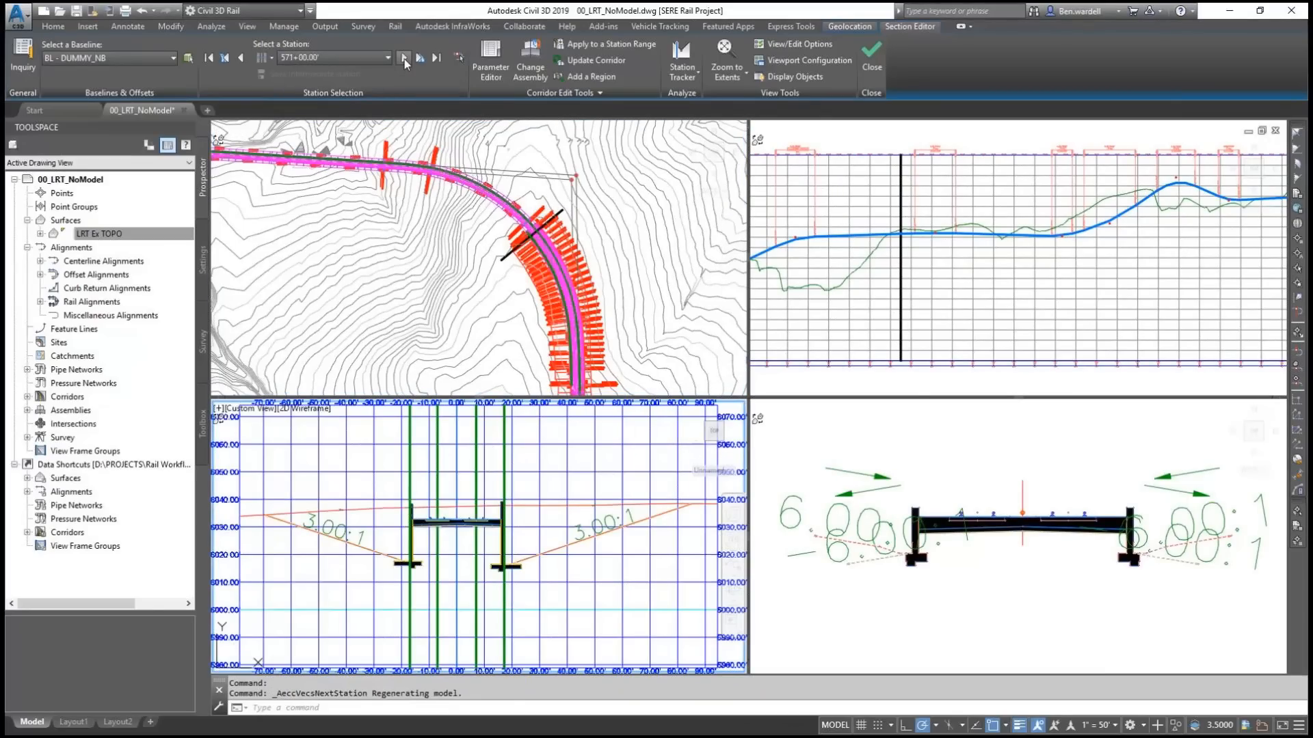
click(404, 58)
click(404, 59)
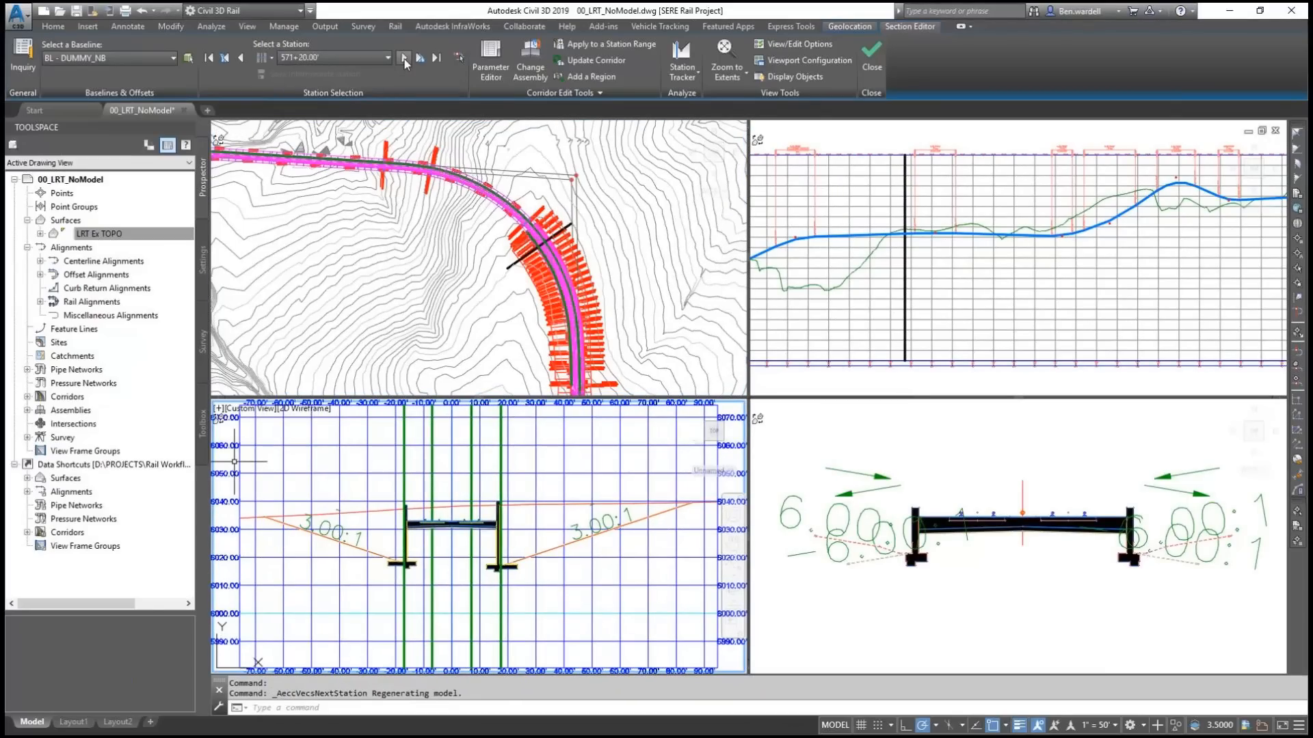
click(404, 59)
click(404, 58)
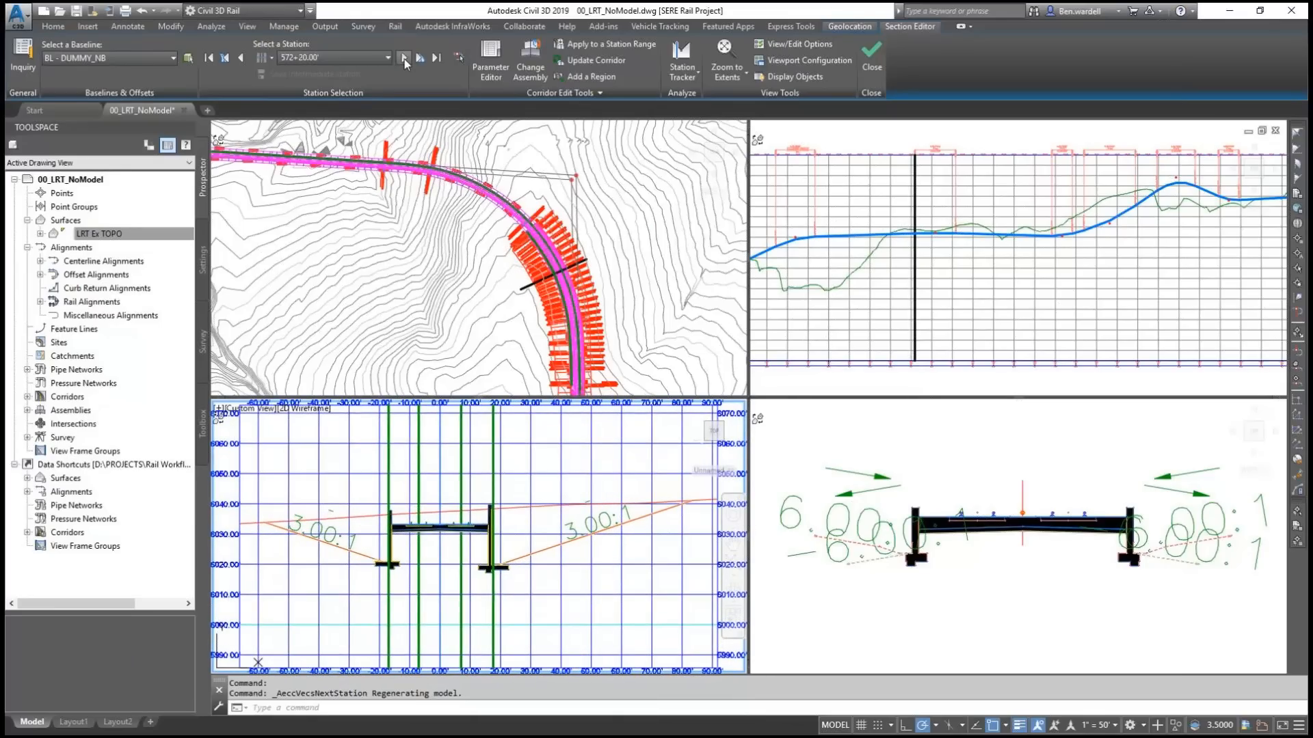
click(404, 59)
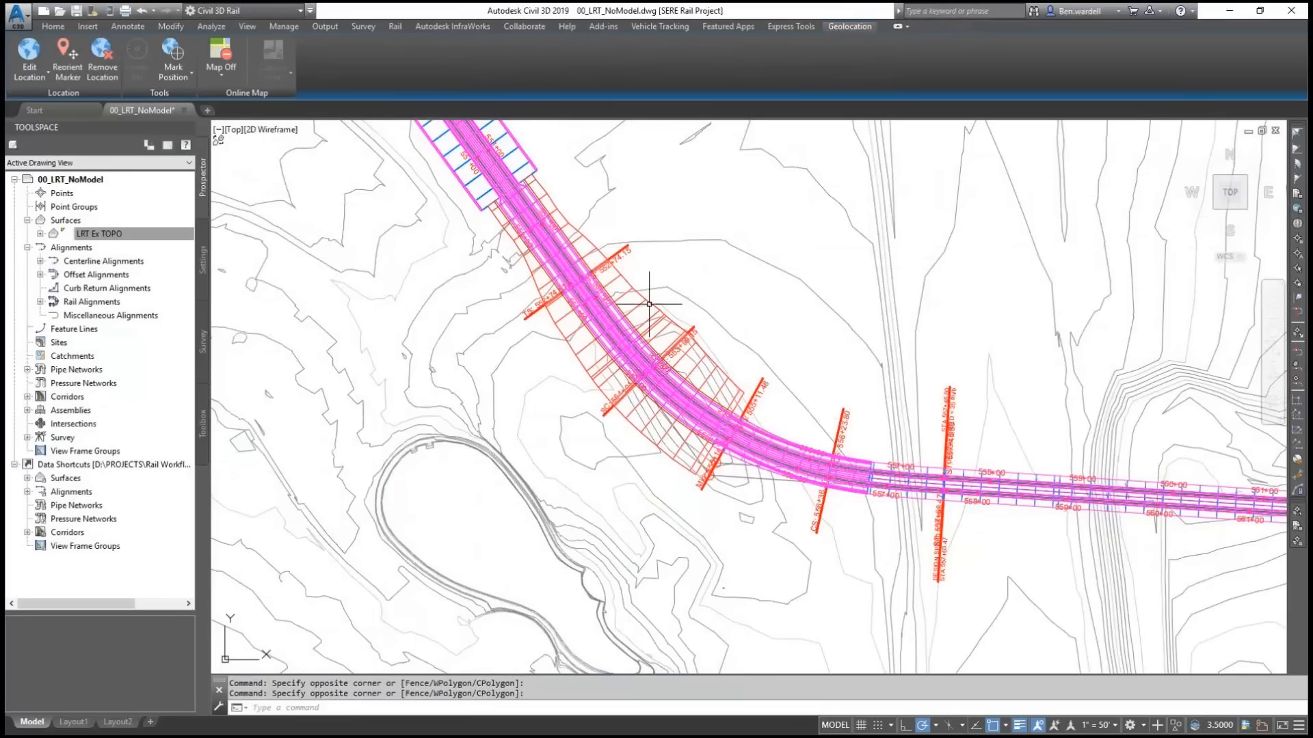
Step: Select the LRT Corridor in the plan view and bring up its available commands
click(649, 303)
right_click(649, 304)
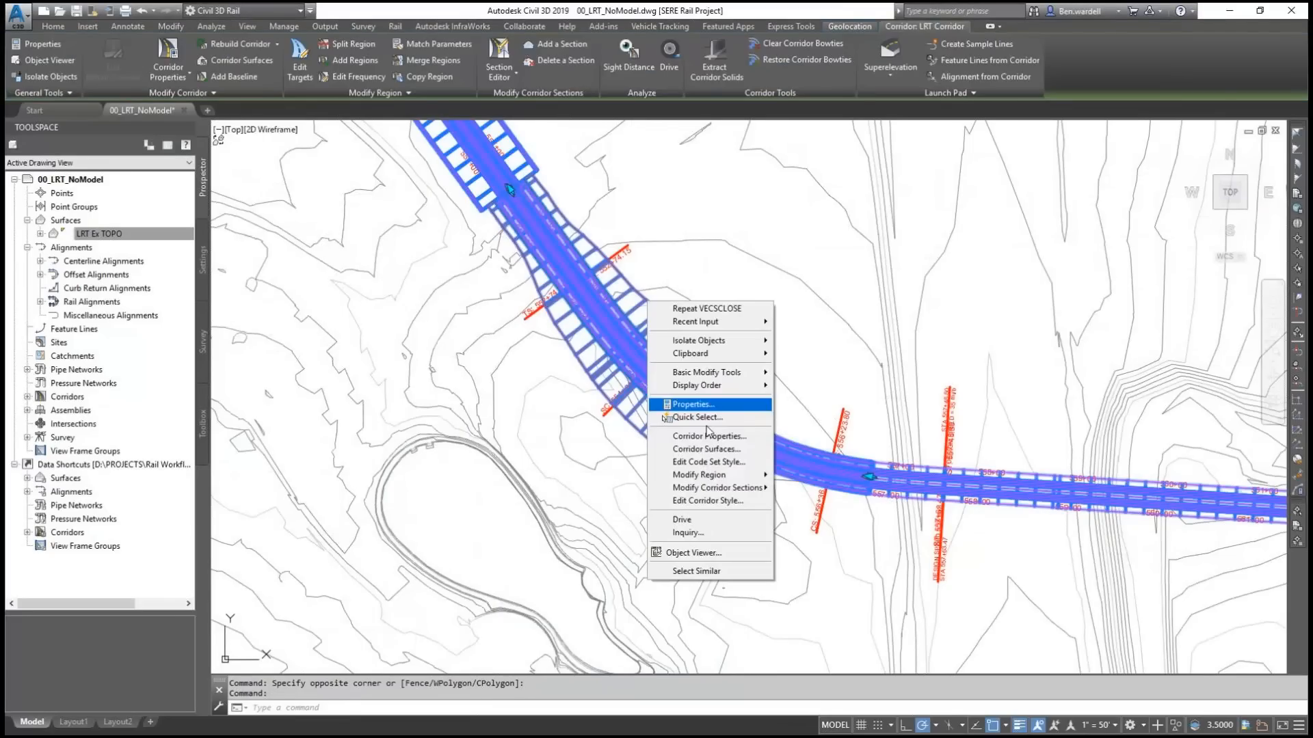
click(659, 699)
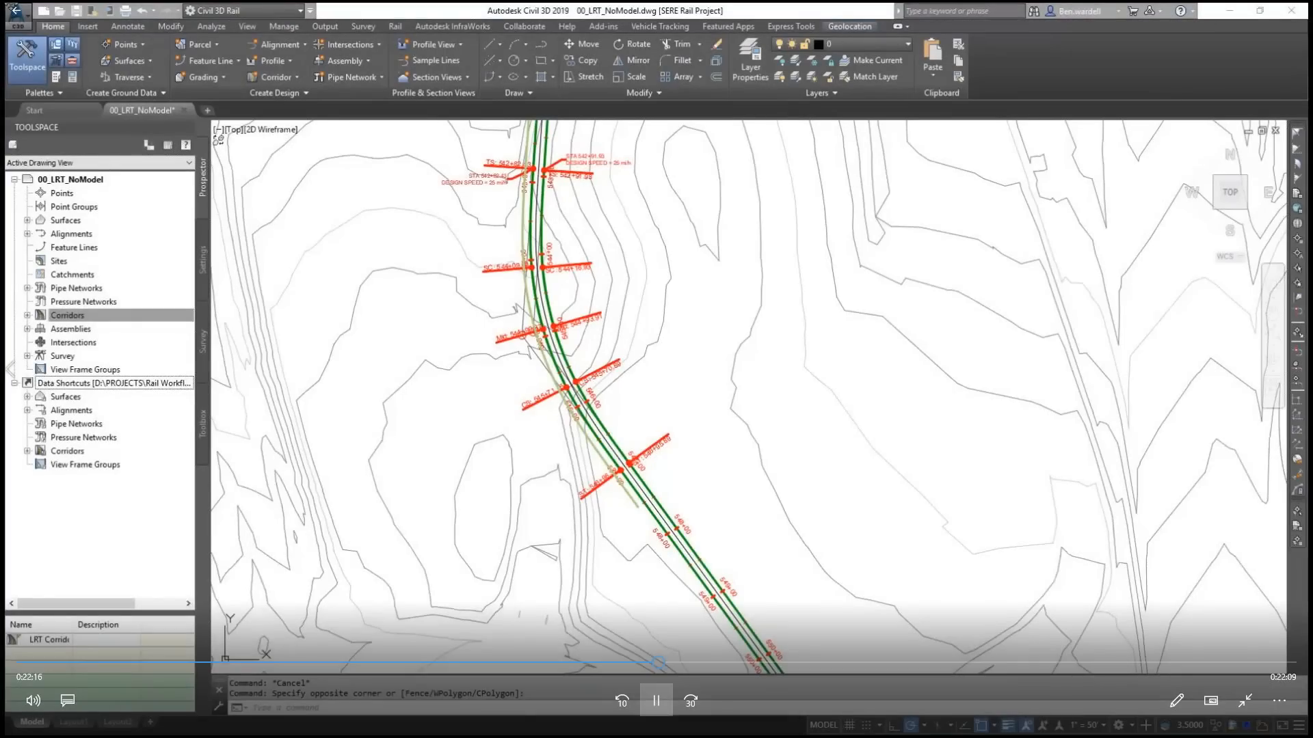
key(space)
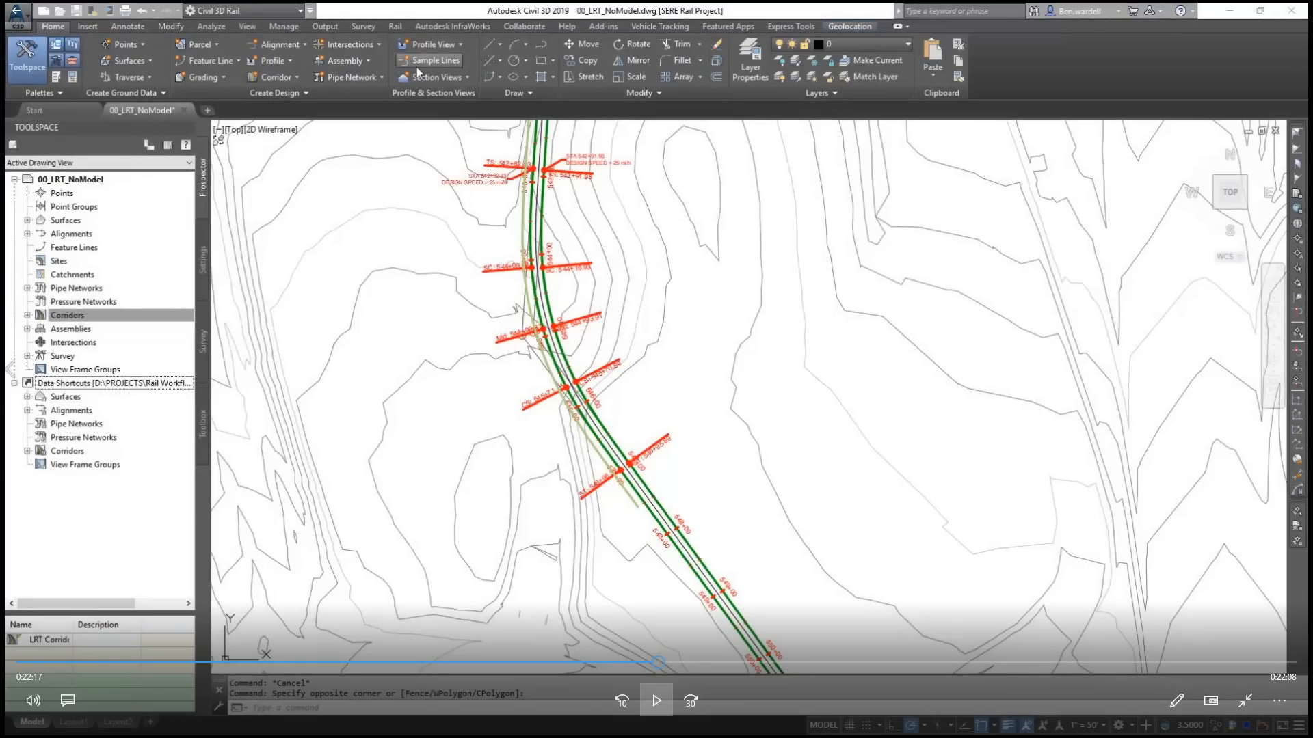
key(space)
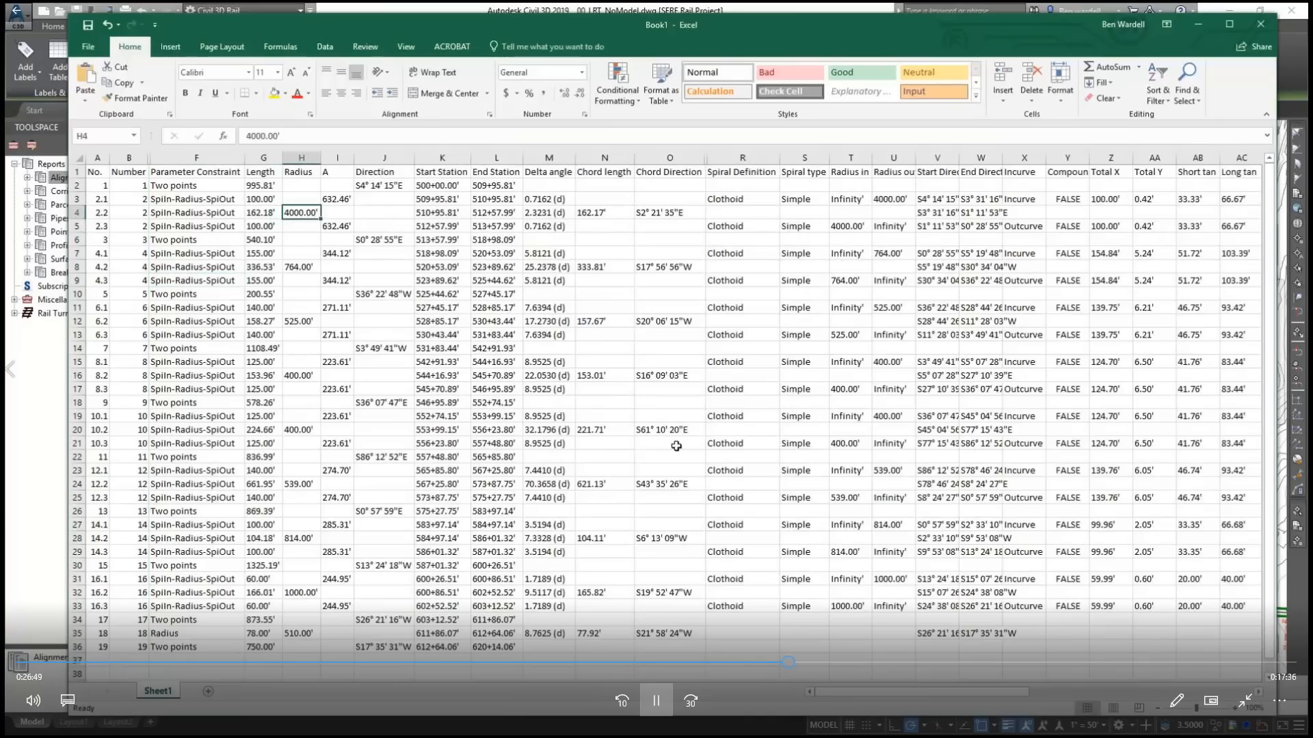
key(space)
key(space)
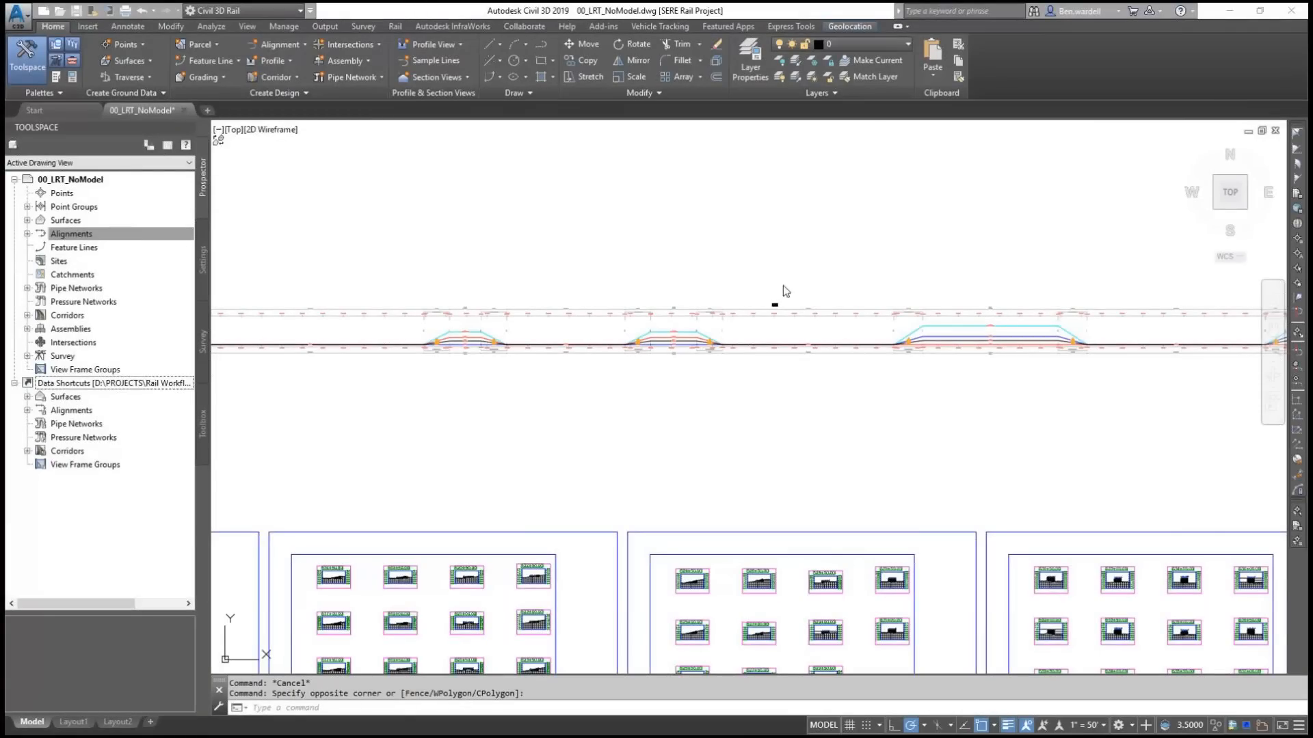
Step: Examine the cant view diagram along the track, including its spiral, transition and tangent segments
scroll(775, 301, up, 5)
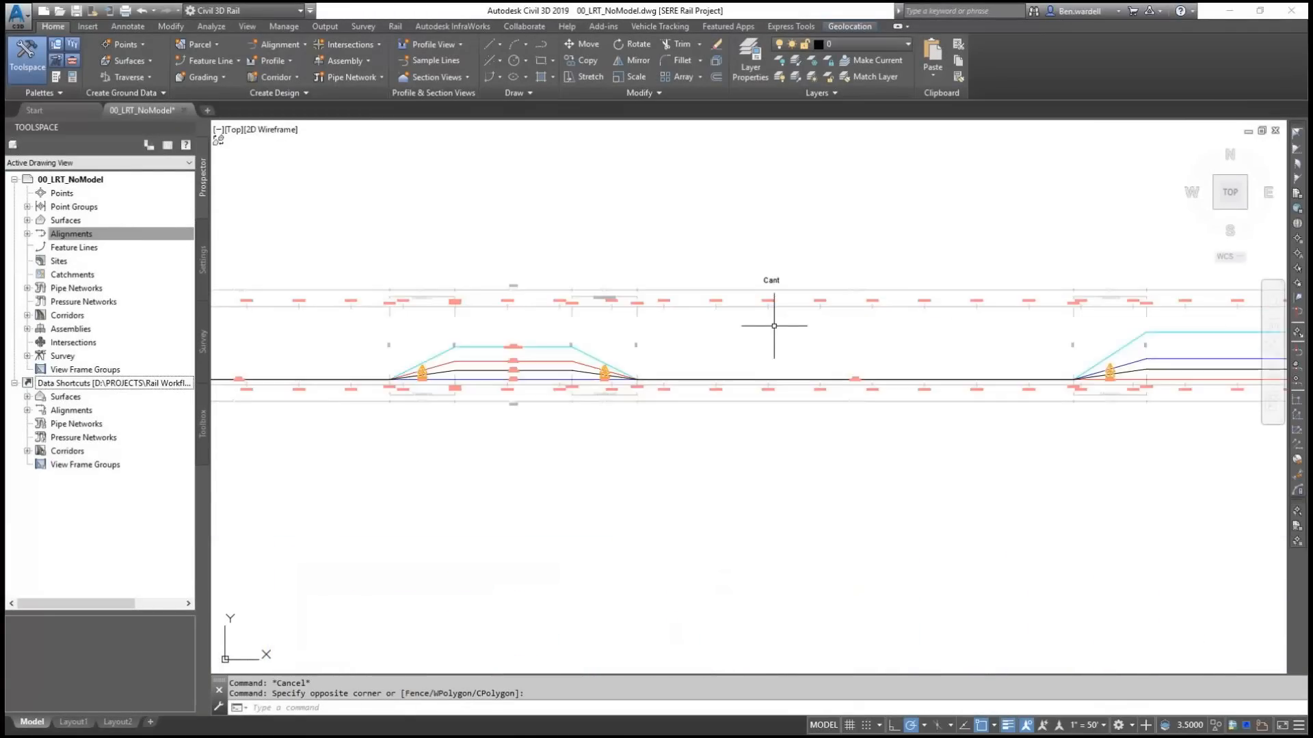
scroll(773, 320, up, 2)
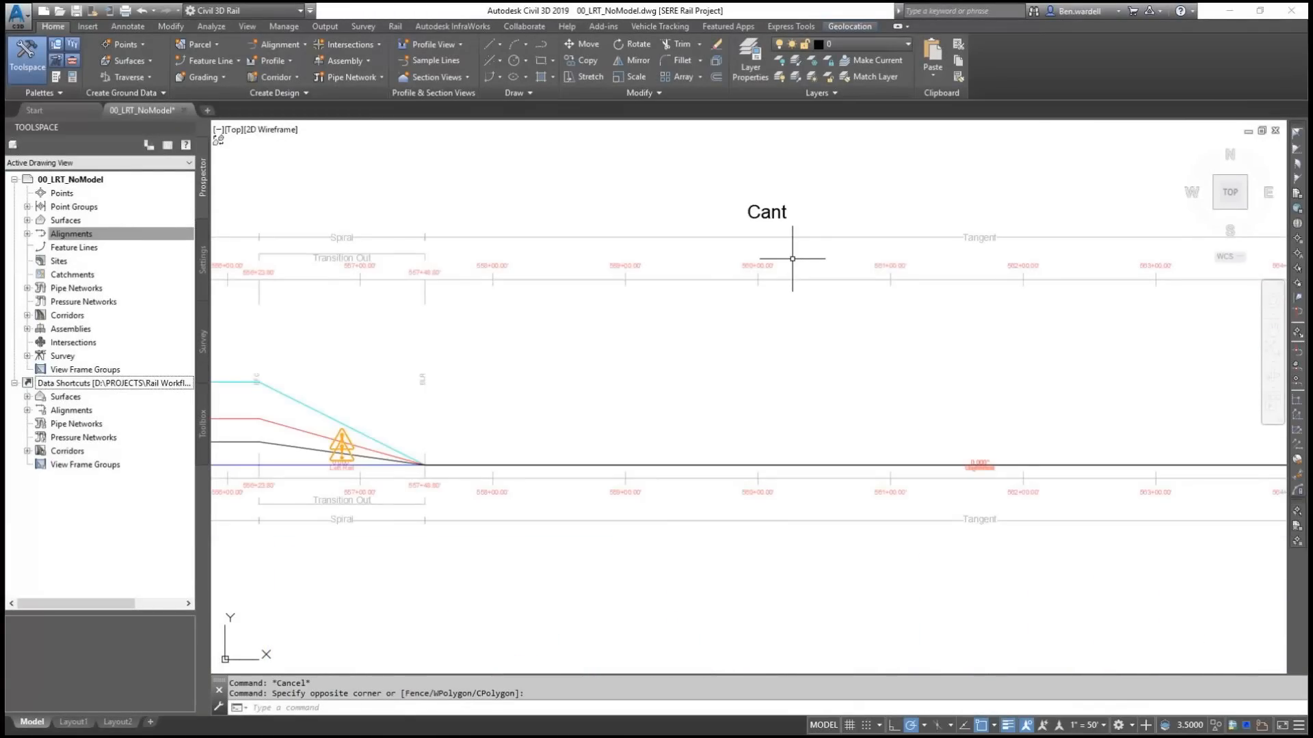
scroll(793, 258, up, 4)
scroll(581, 301, down, 7)
middle_drag(1151, 396, 452, 329)
scroll(972, 355, up, 2)
middle_drag(1075, 363, 642, 348)
scroll(765, 367, up, 2)
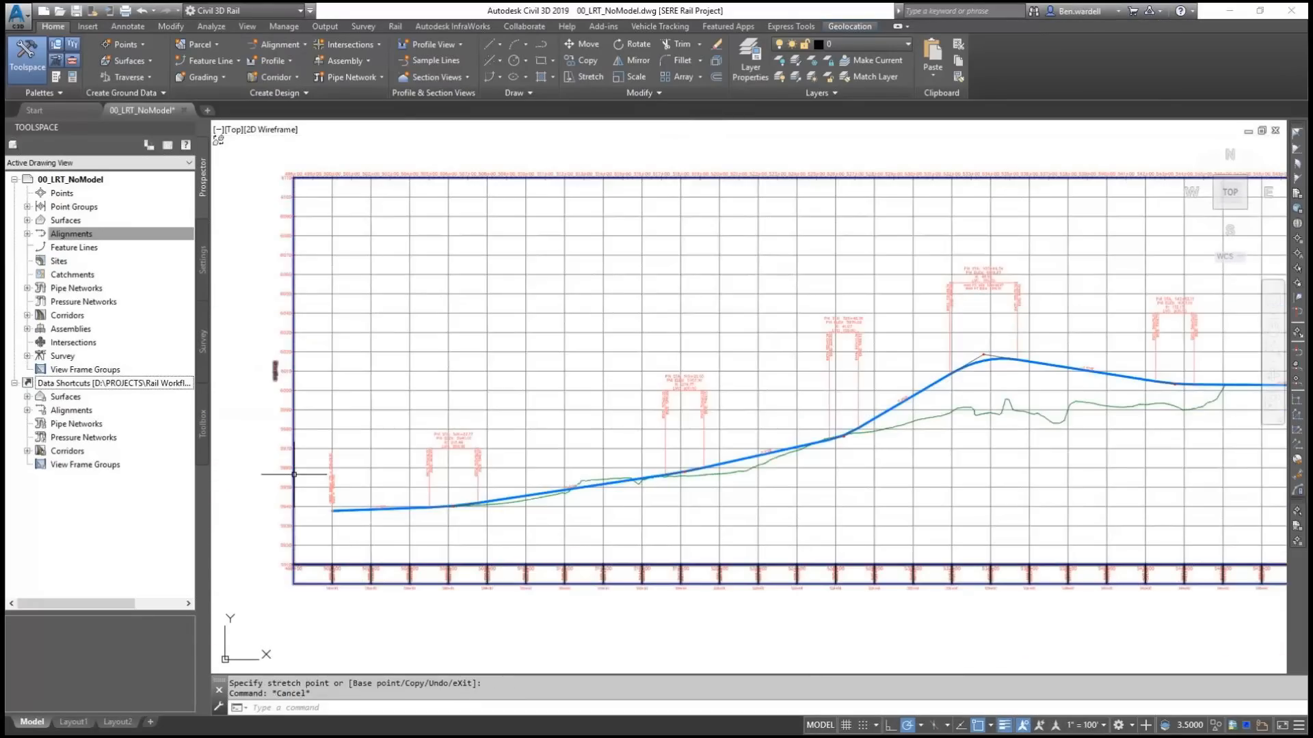
Step: Add a Horizontal Geometry band with the Curvature style below the NB LRT Track profile view
click(294, 476)
right_click(294, 477)
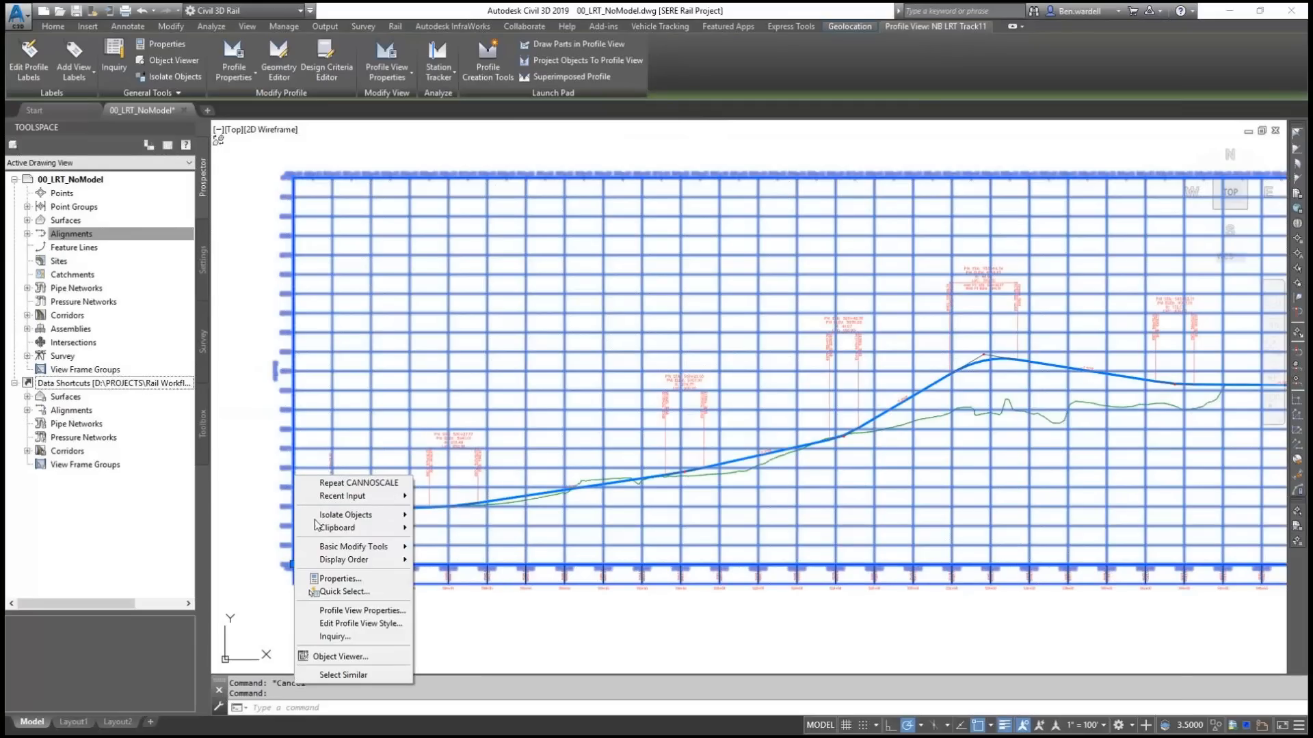
click(384, 613)
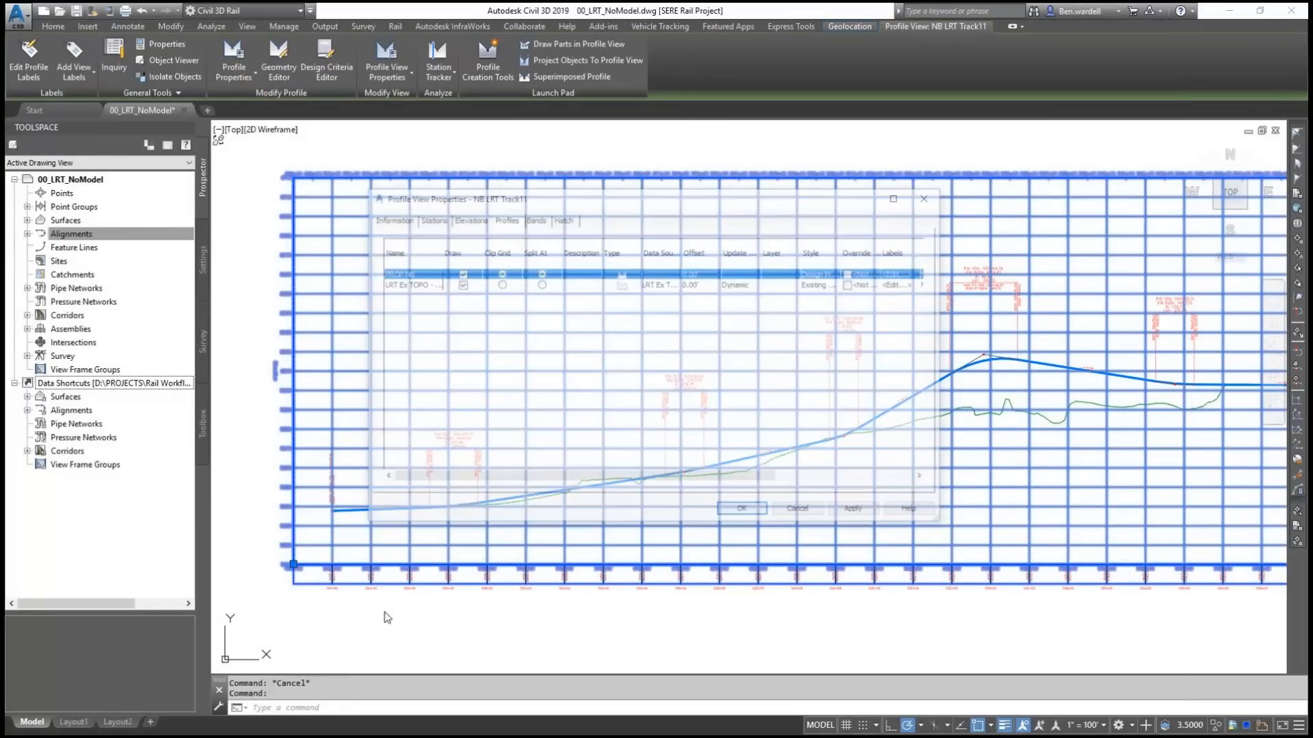
click(534, 219)
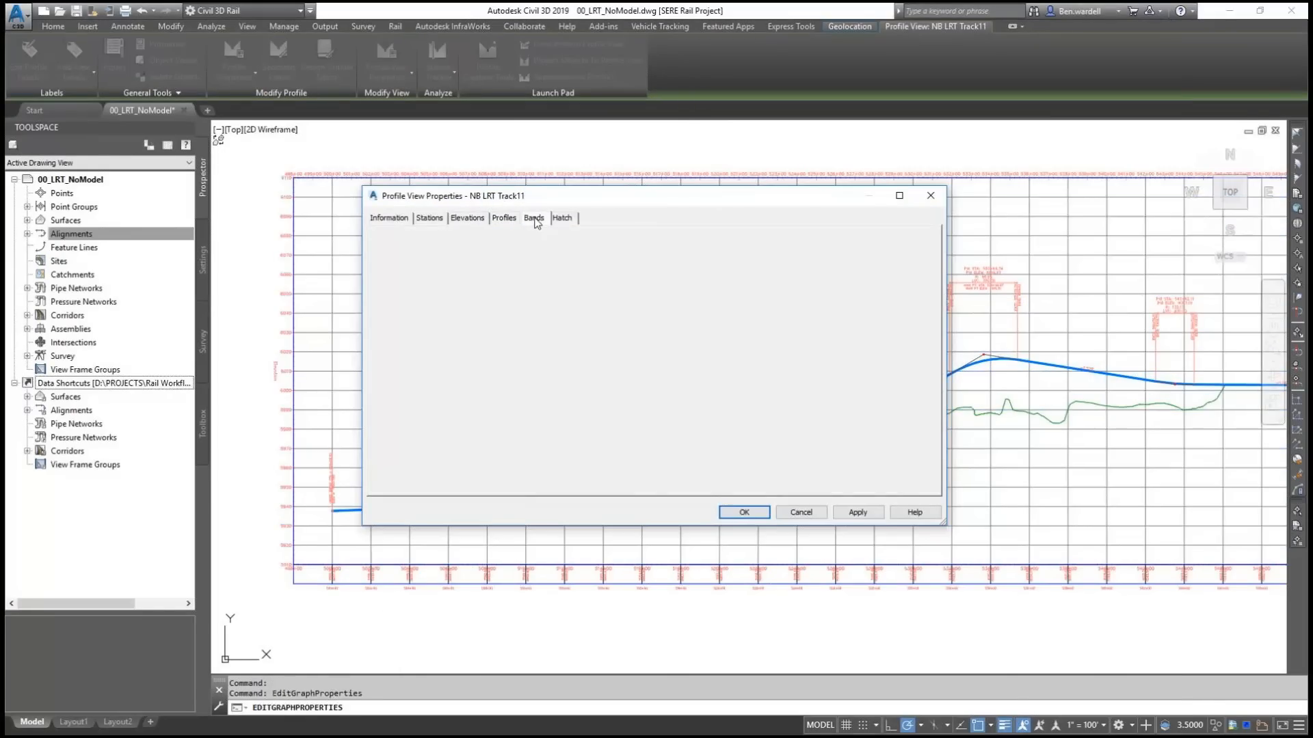
click(585, 251)
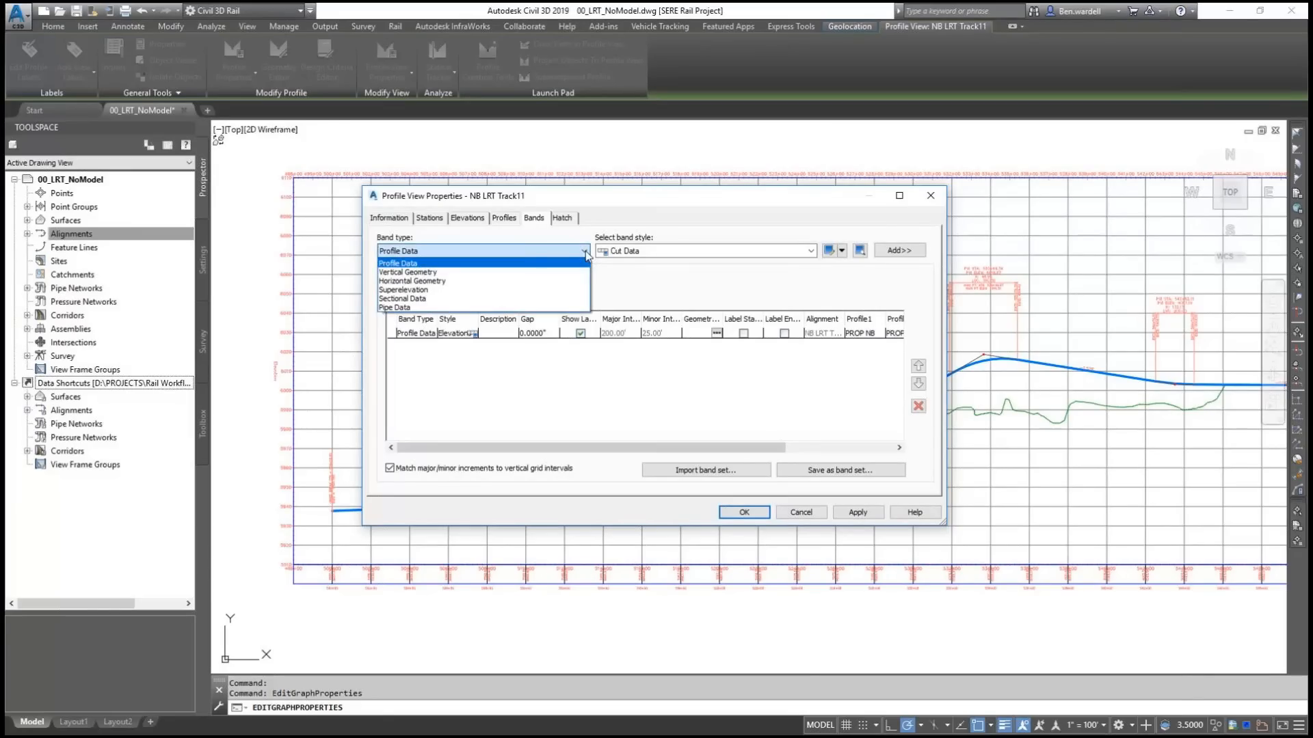
click(430, 282)
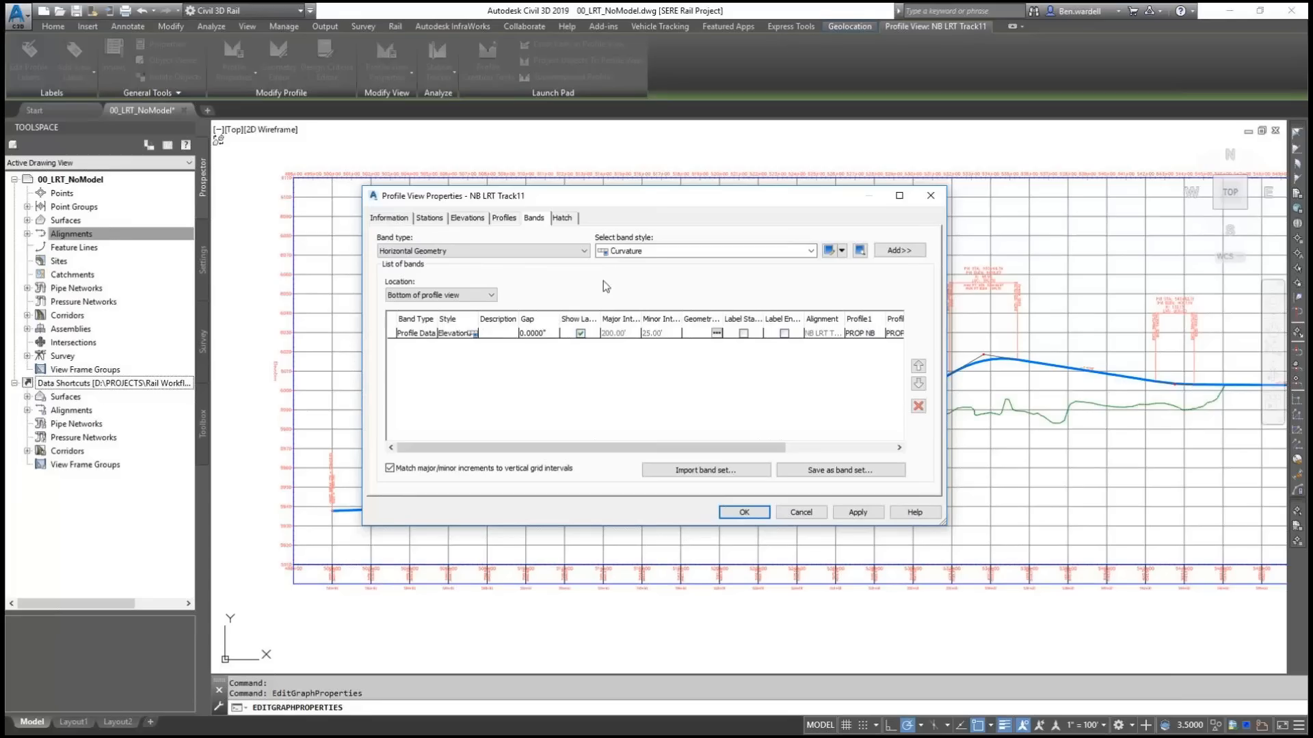
click(810, 251)
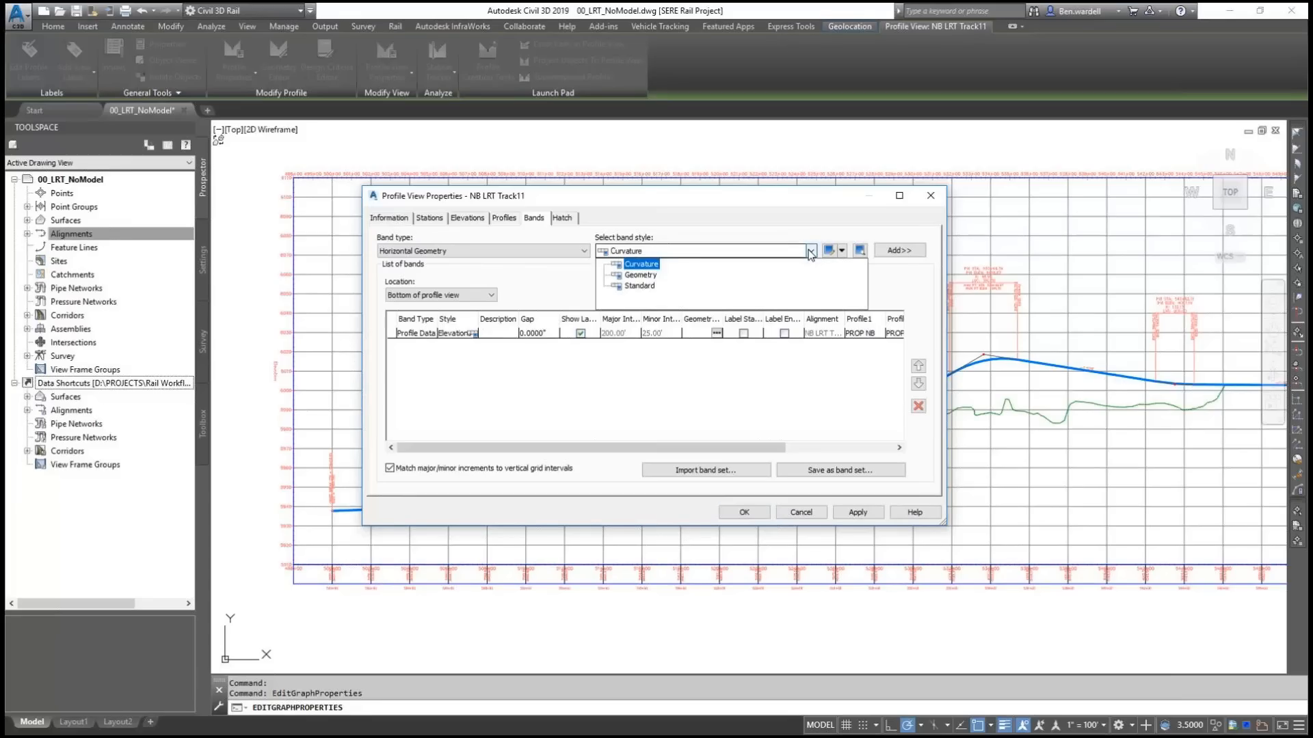
click(643, 271)
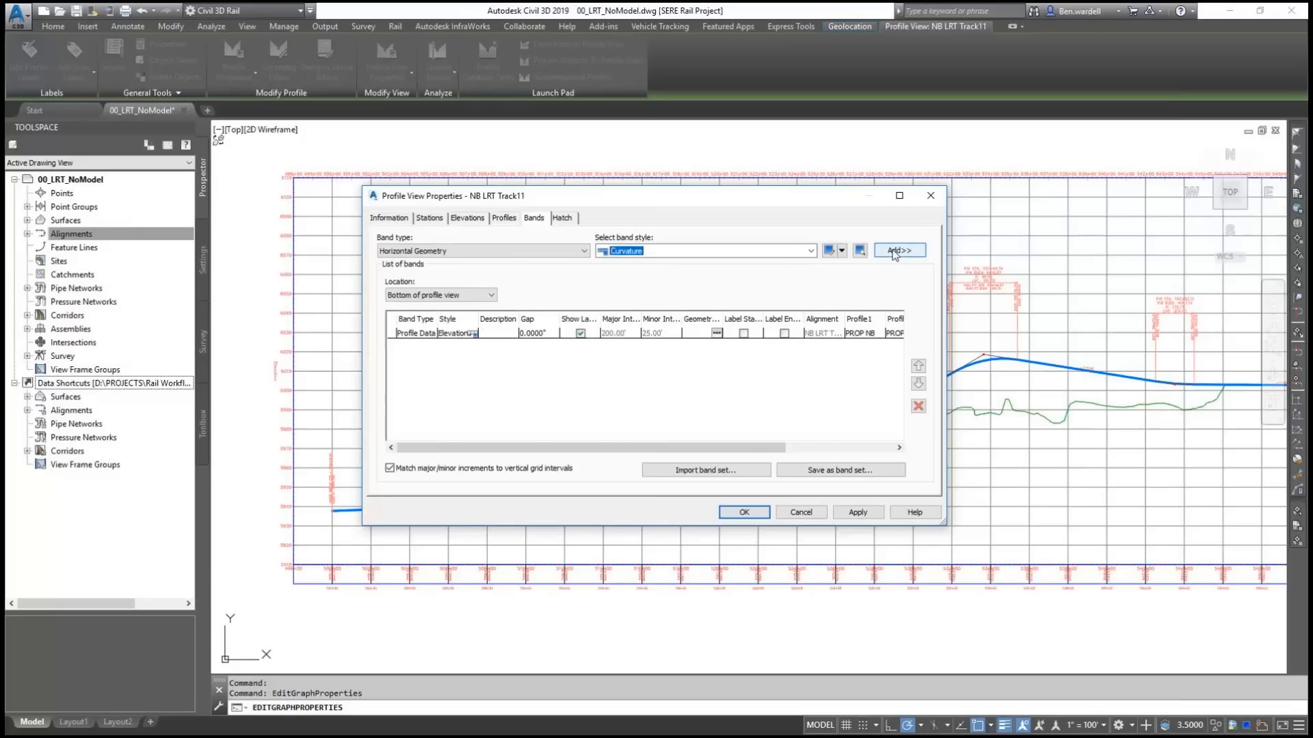
click(897, 251)
click(848, 512)
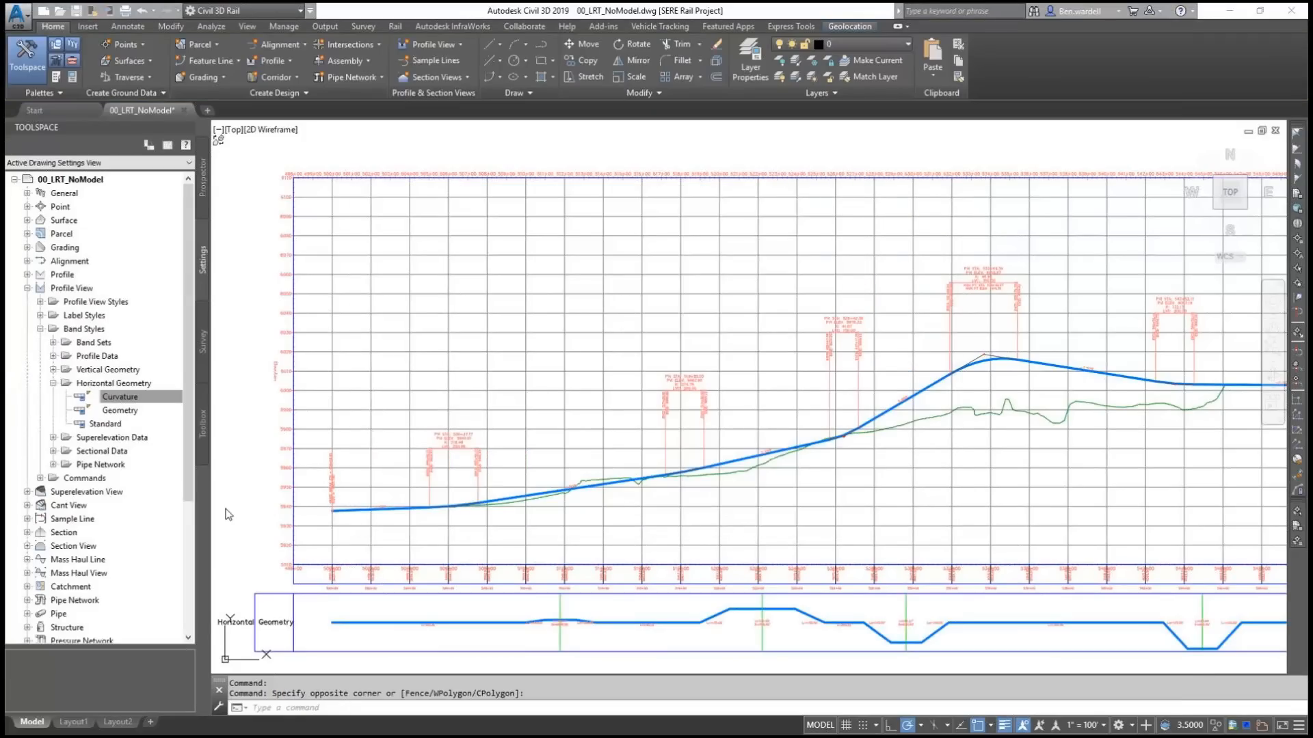
Step: Examine the curvature band along the profile view, including its spiral lengths, curve lengths and radii
scroll(776, 511, up, 10)
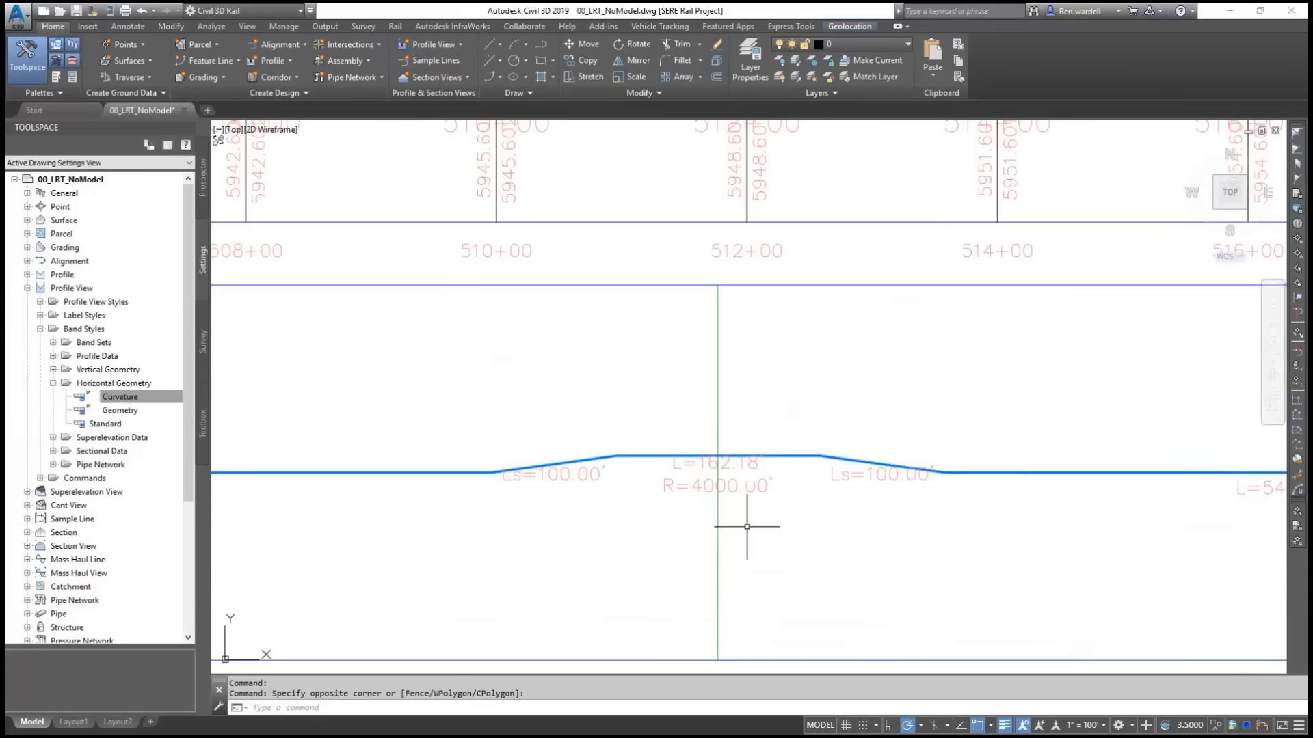
scroll(645, 530, down, 6)
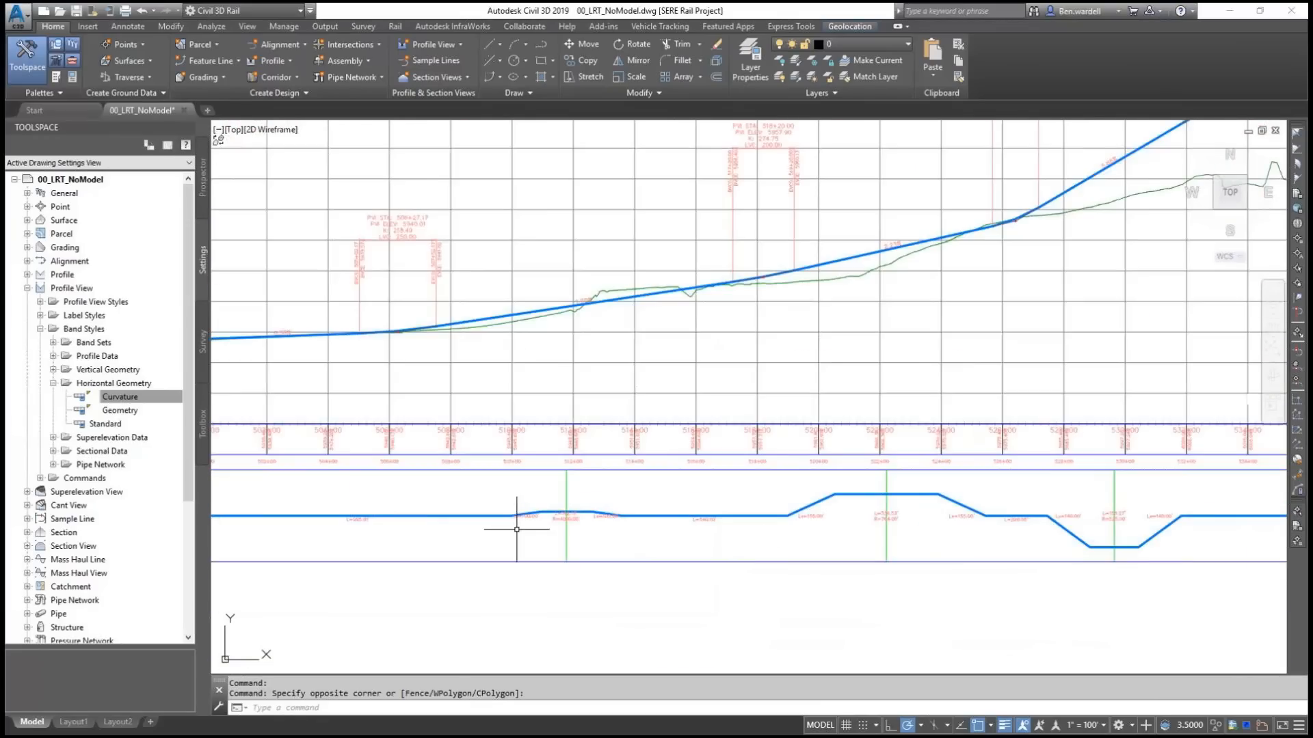
mouse_move(1008, 543)
middle_down()
mouse_move(551, 512)
mouse_move(767, 520)
middle_up()
scroll(552, 510, up, 5)
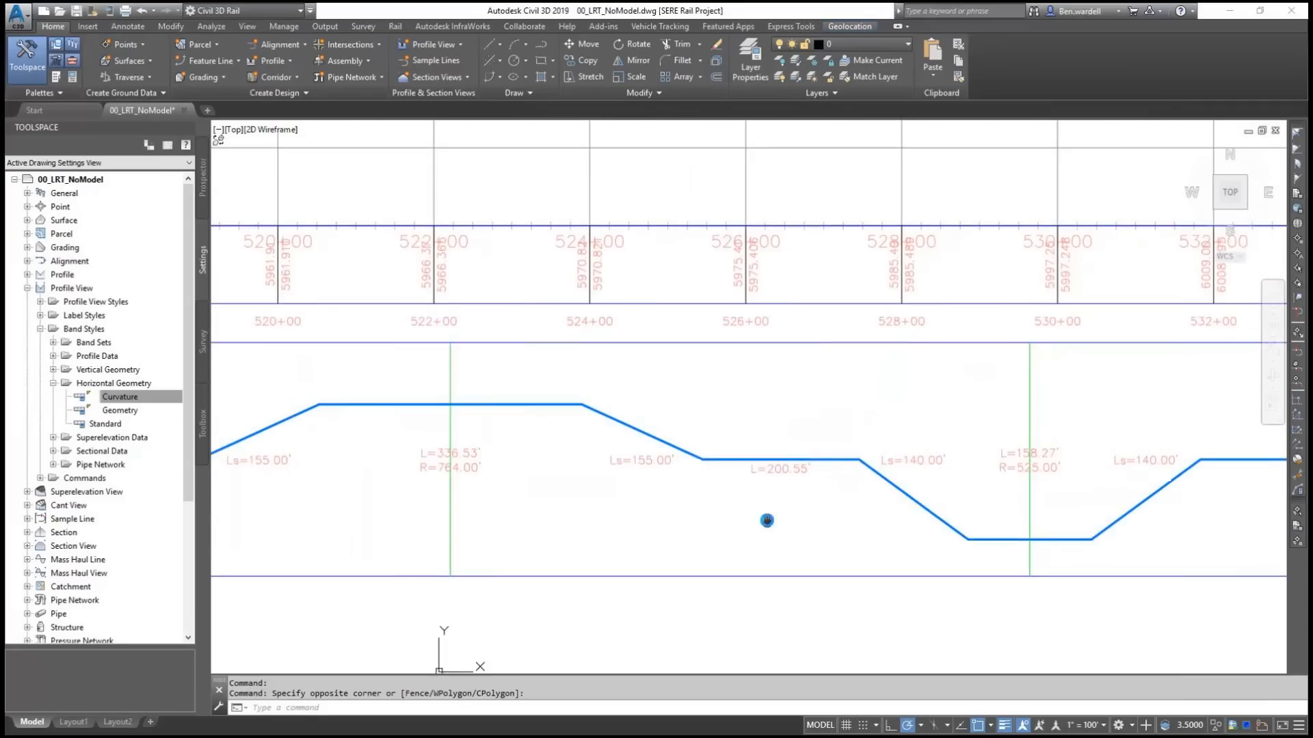
scroll(683, 516, down, 5)
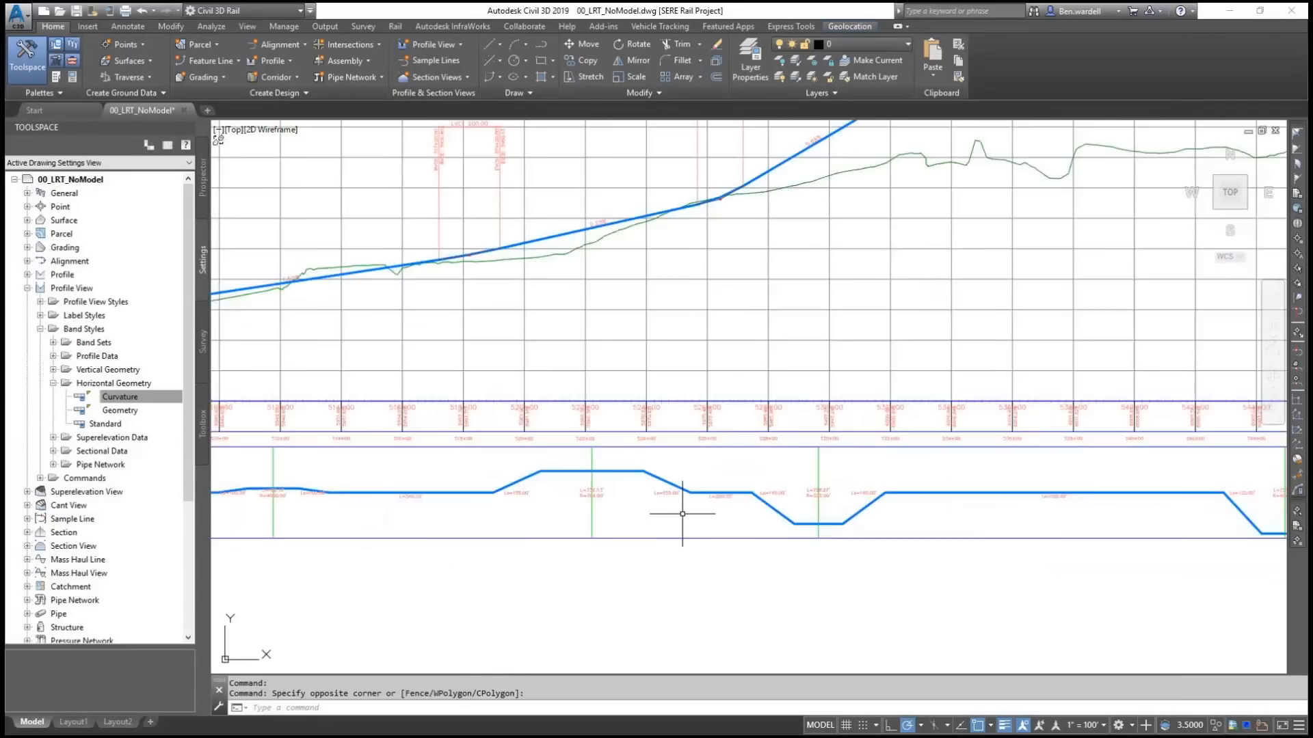
scroll(684, 514, down, 2)
middle_drag(982, 524, 349, 504)
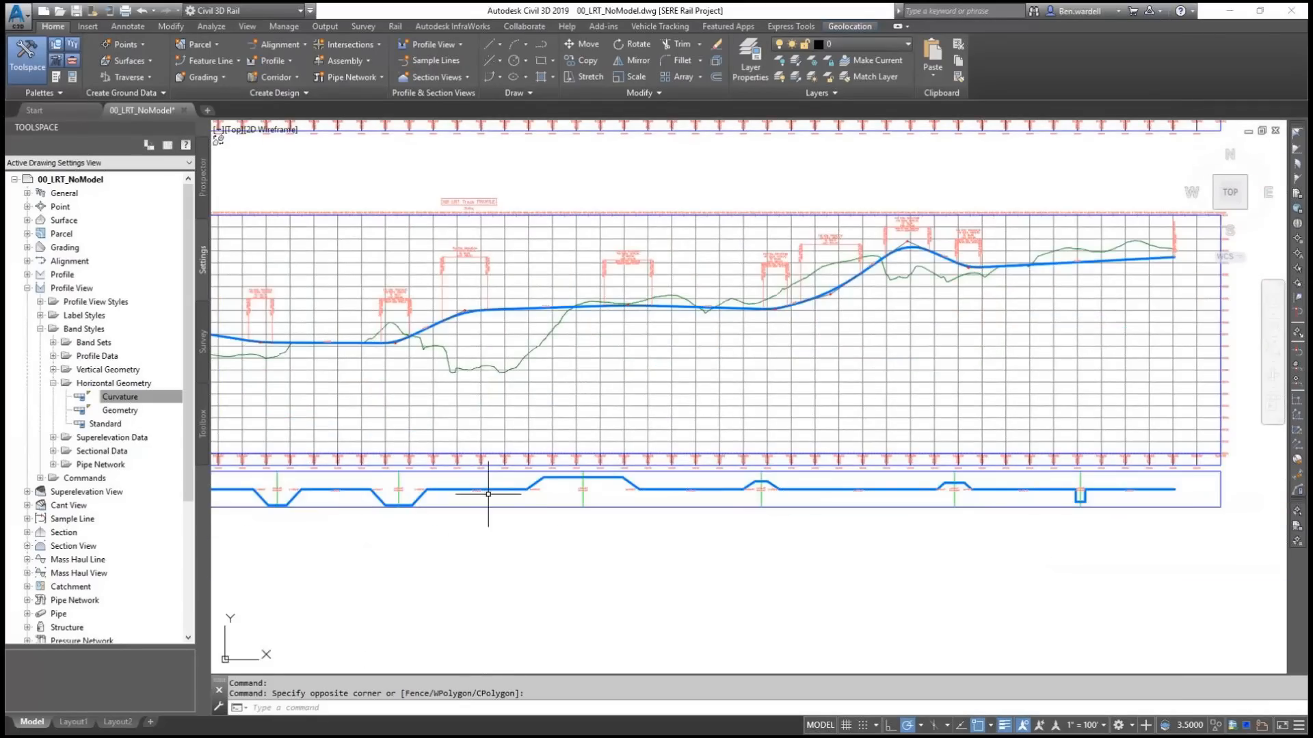
scroll(573, 501, up, 6)
scroll(577, 512, down, 6)
scroll(1058, 506, up, 6)
scroll(1058, 506, up, 4)
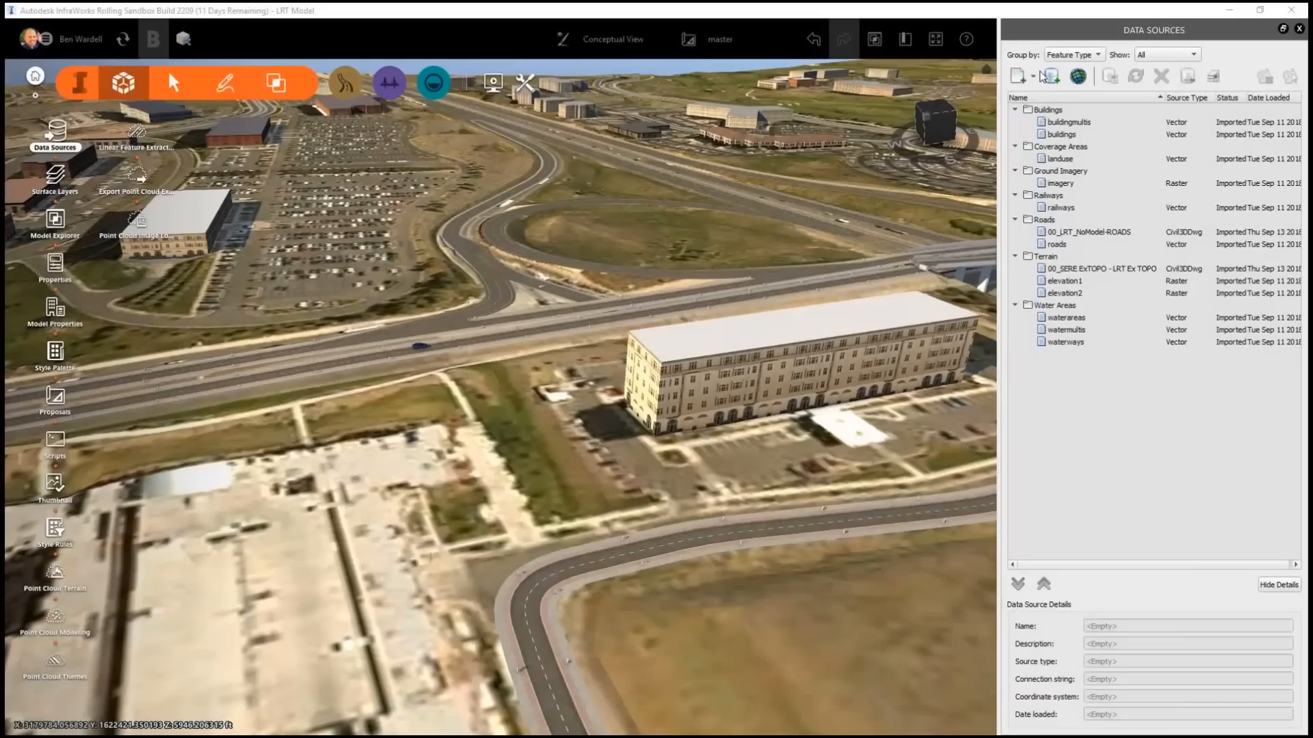
Step: Switch to InfraWorks and import the ROADS data source from the Civil 3D drawing 00_LRT_CORRIDOR
click(1033, 77)
click(1035, 112)
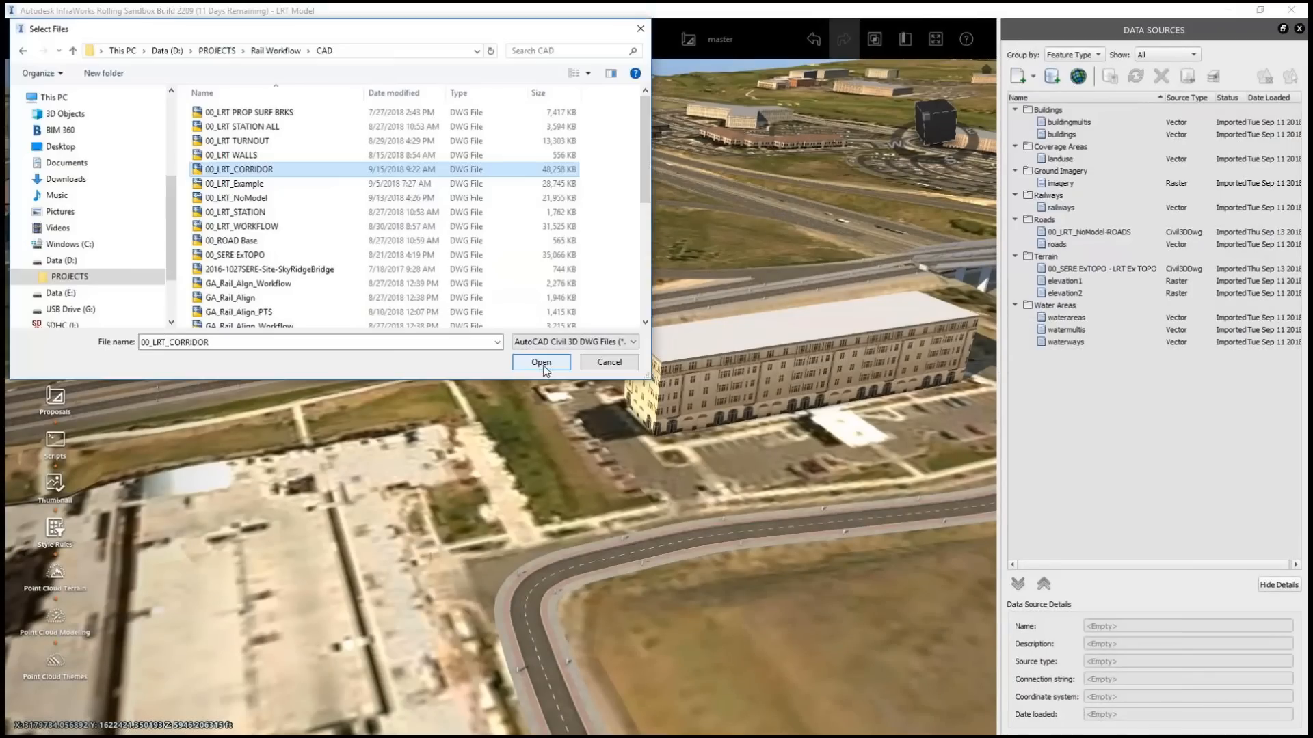
click(544, 366)
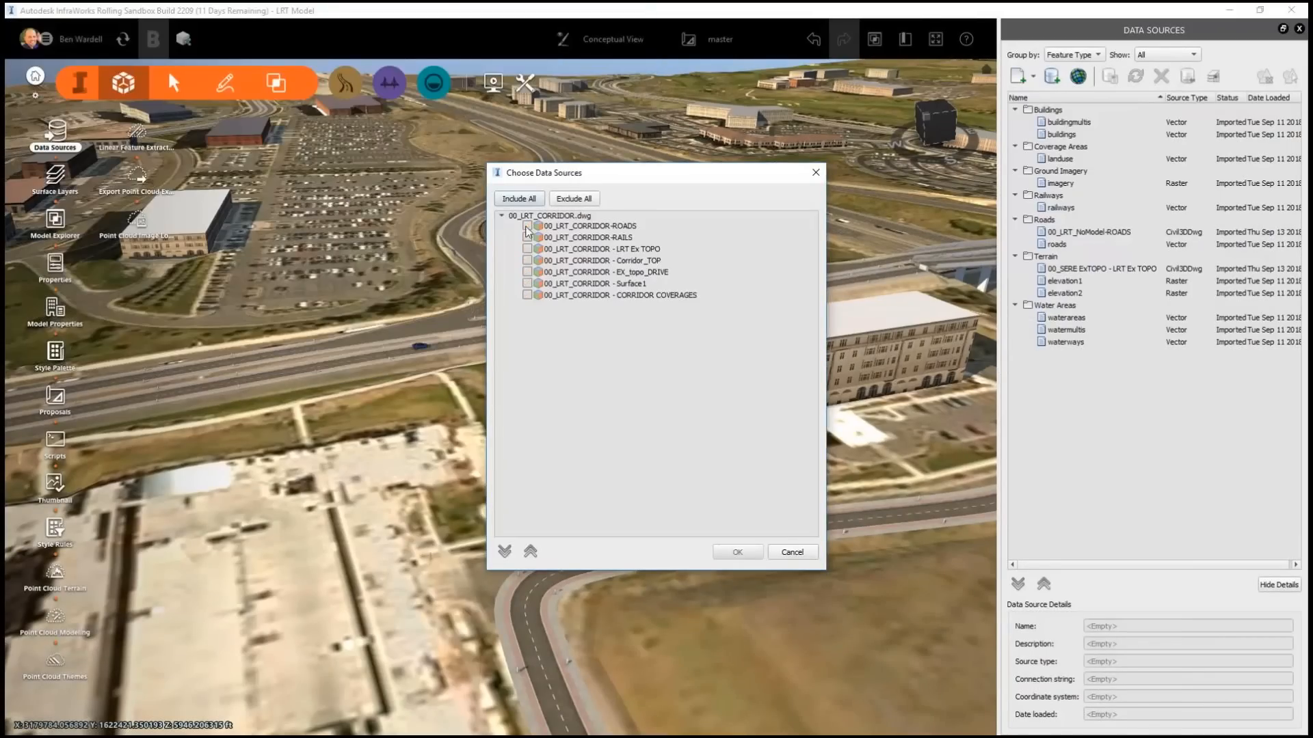
click(527, 226)
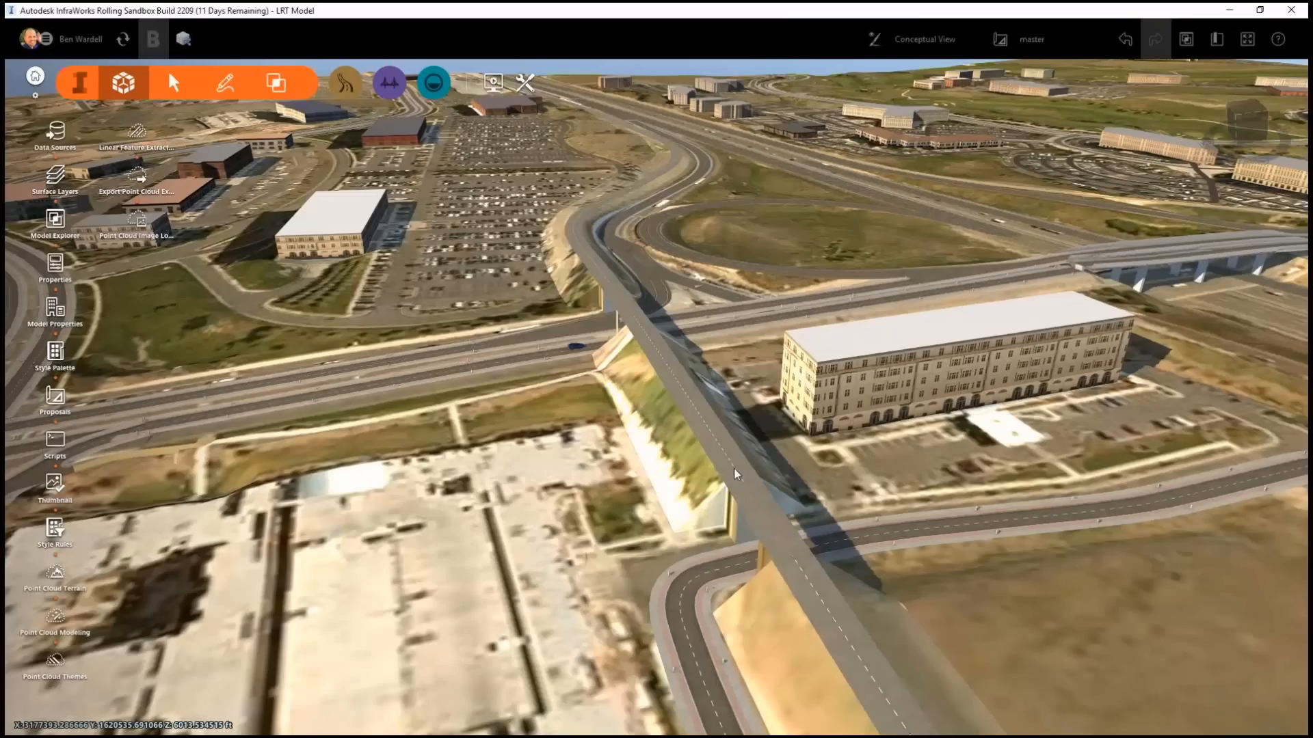
Step: Replace the IW_RAIL_CL road's assembly with the custom RAIL assembly, spanning from the start to the end of the road
right_click(735, 473)
click(902, 599)
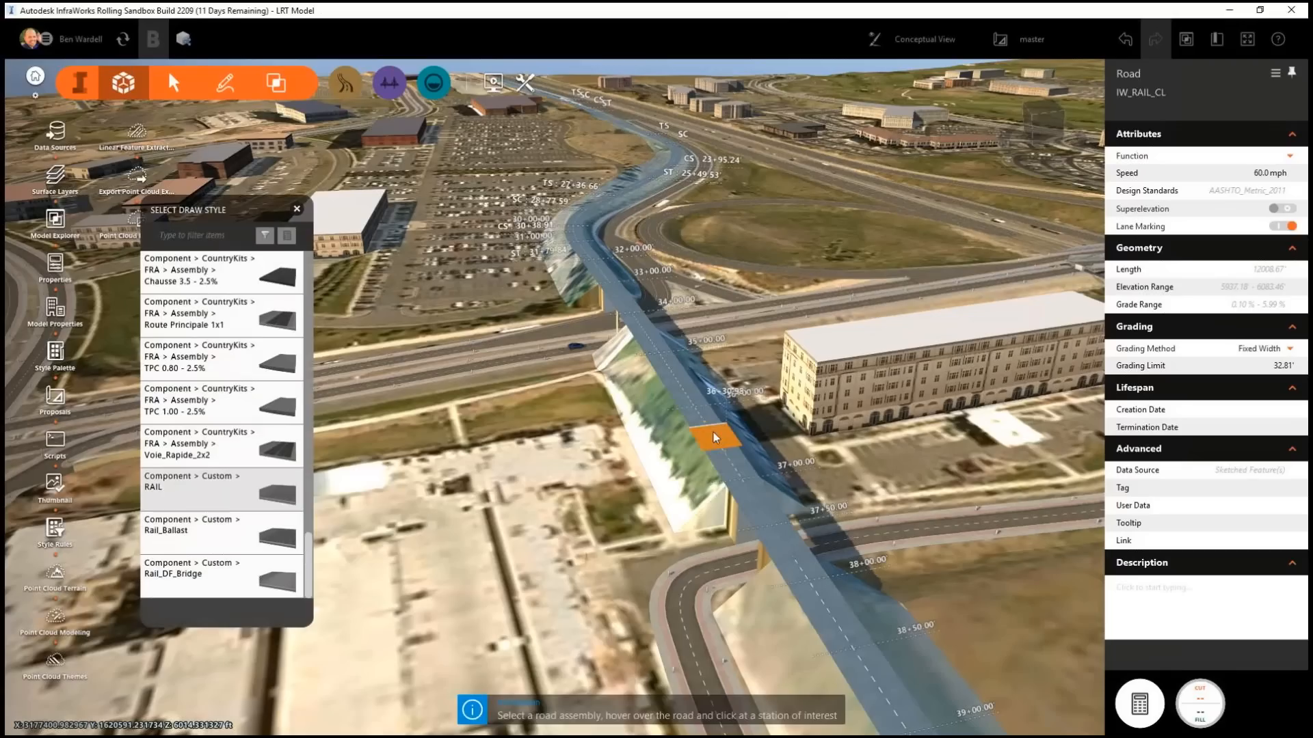
click(714, 444)
click(714, 437)
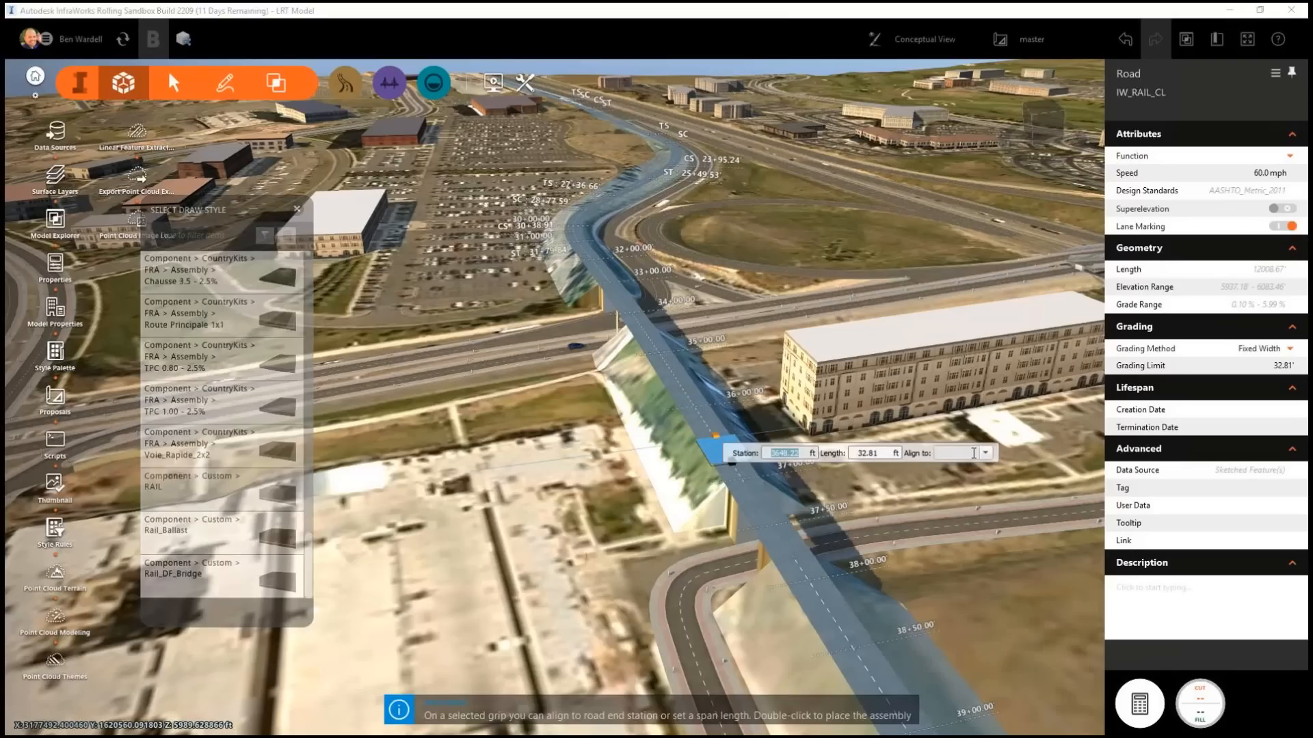
click(987, 455)
click(957, 473)
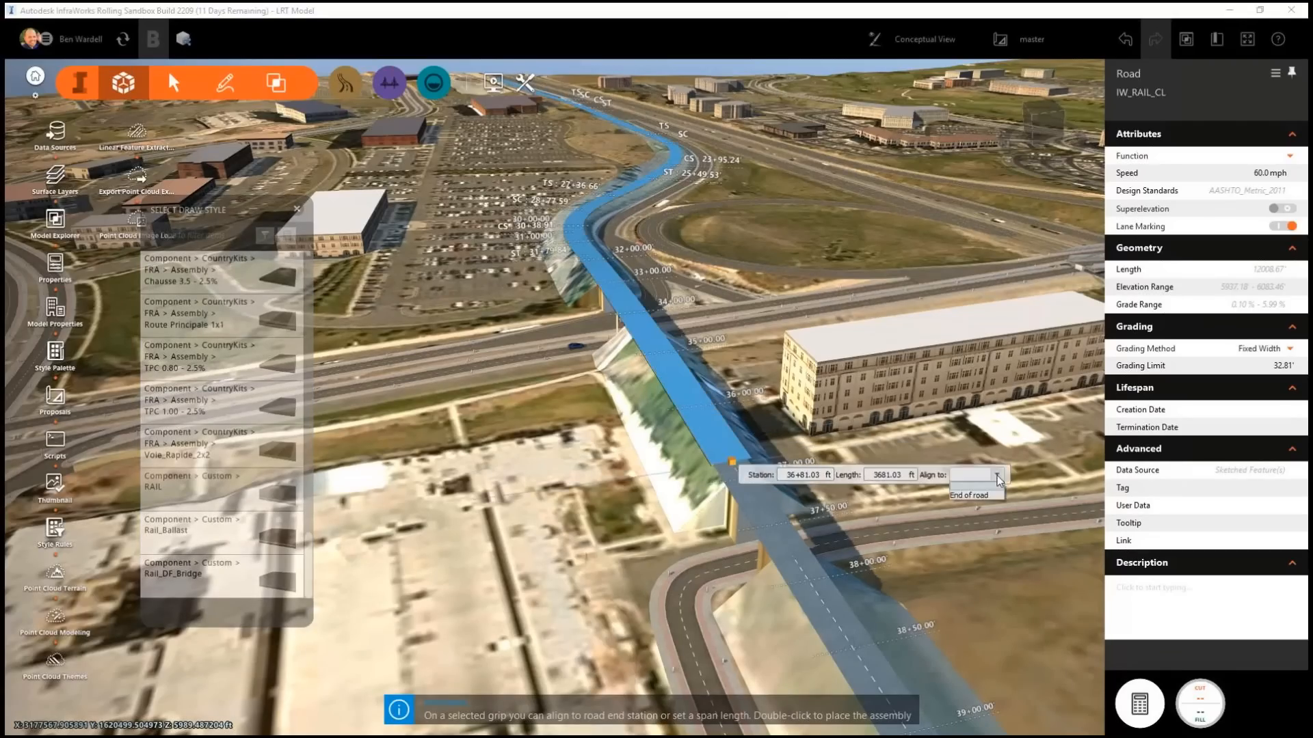
double_click(728, 461)
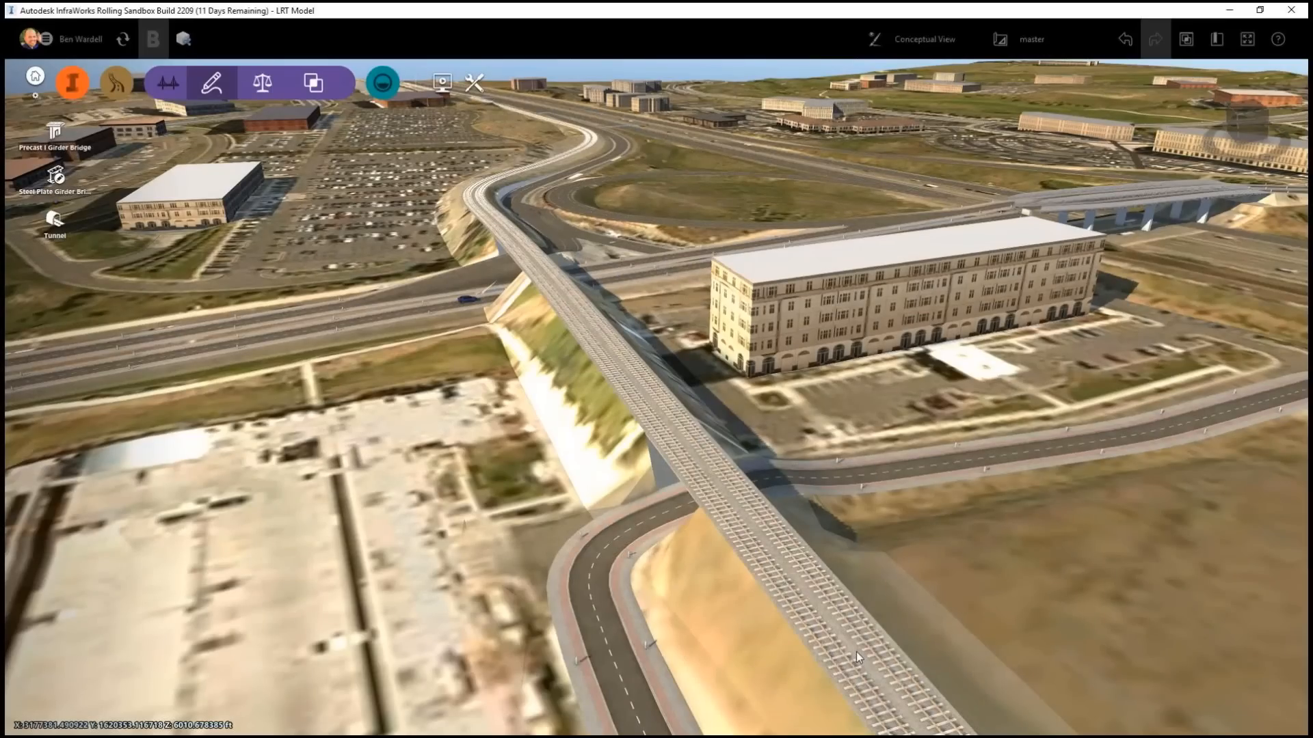
Step: Place a precast I girder bridge on IW_RAIL_CL from about station 32+51.15 to 38+29.61, spanning the roads below
click(806, 597)
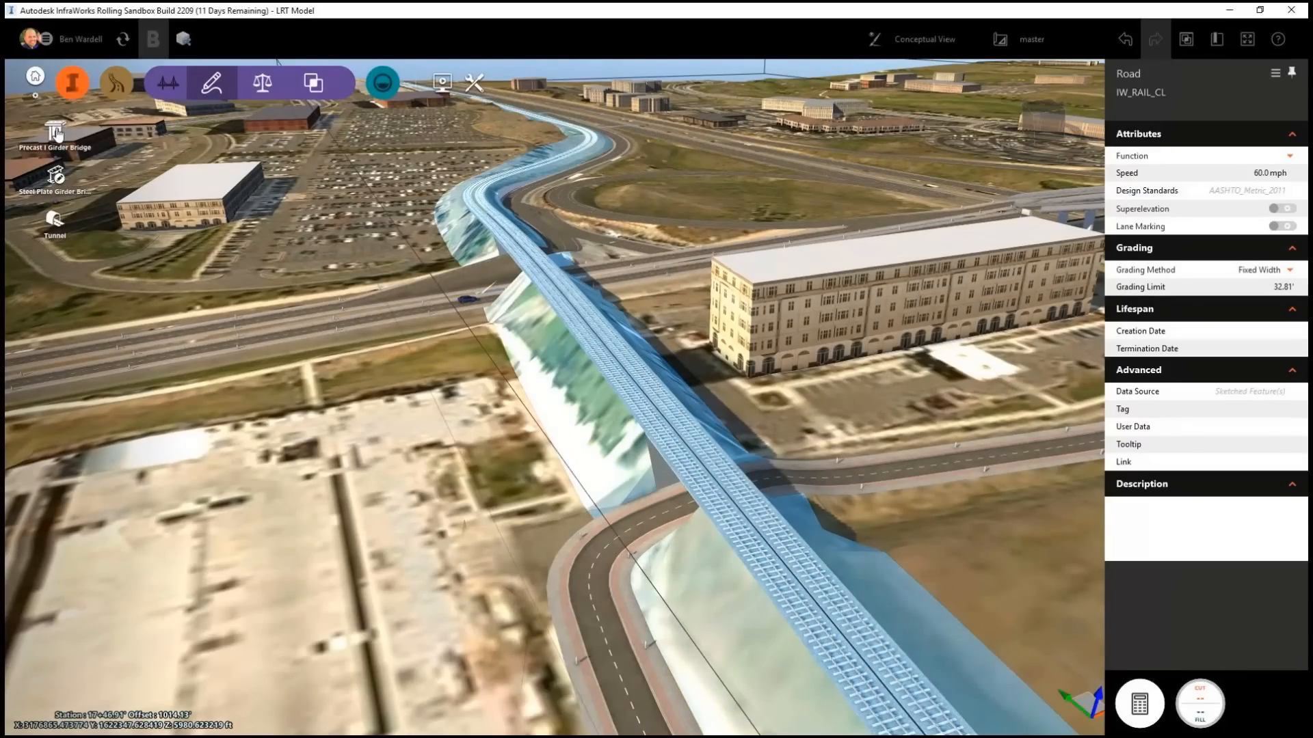
click(498, 221)
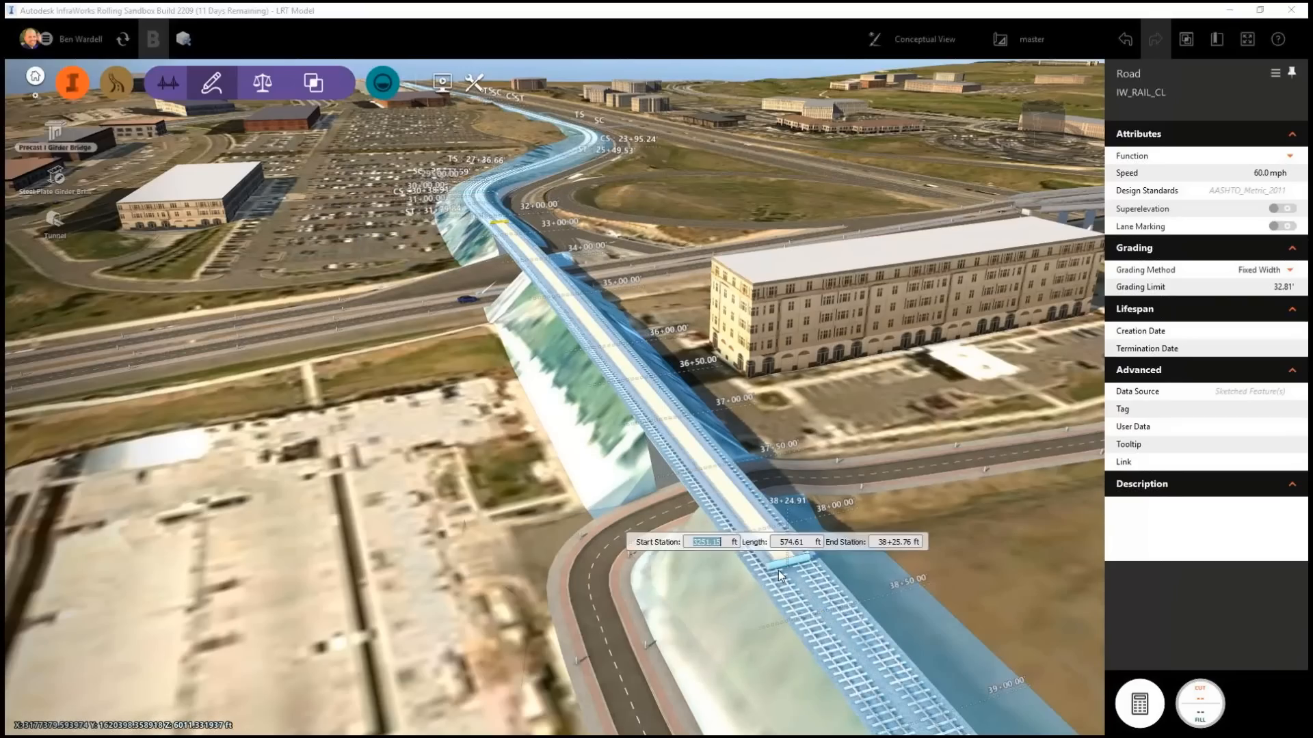
click(784, 572)
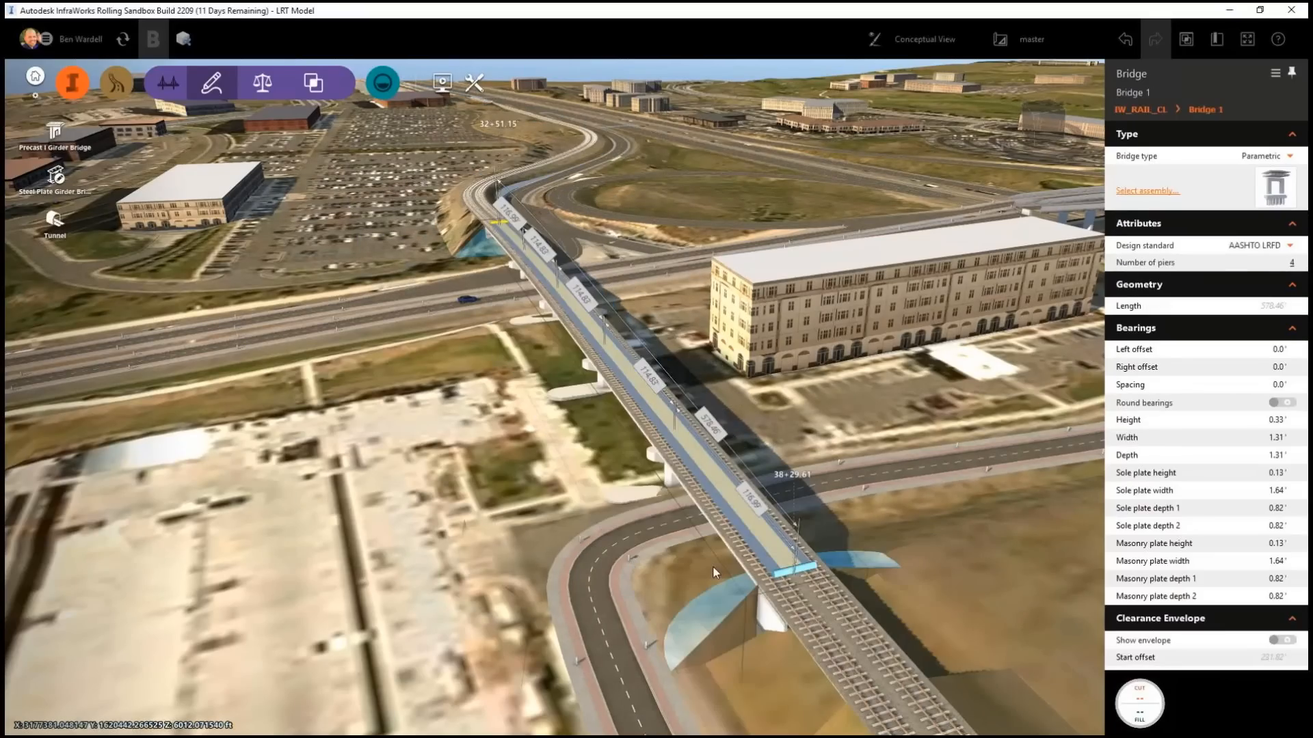
drag(718, 563, 806, 567)
scroll(754, 489, up, 3)
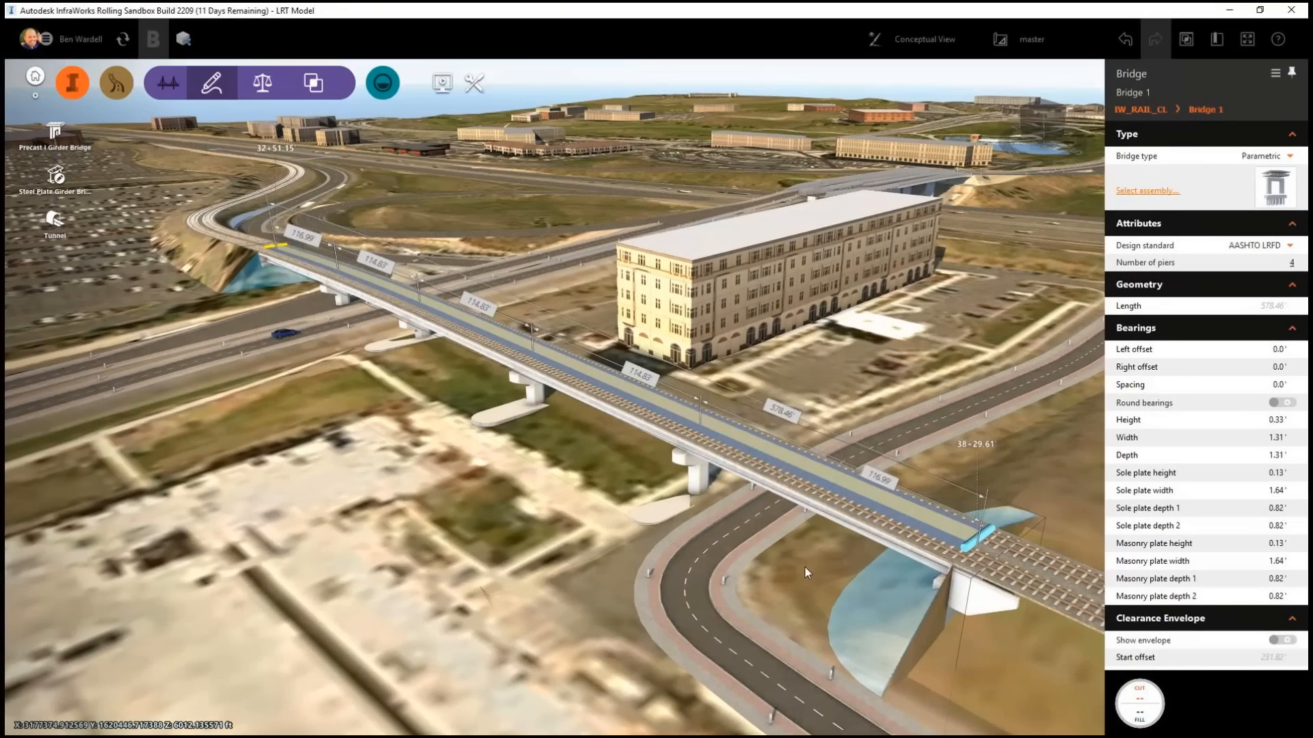
click(806, 567)
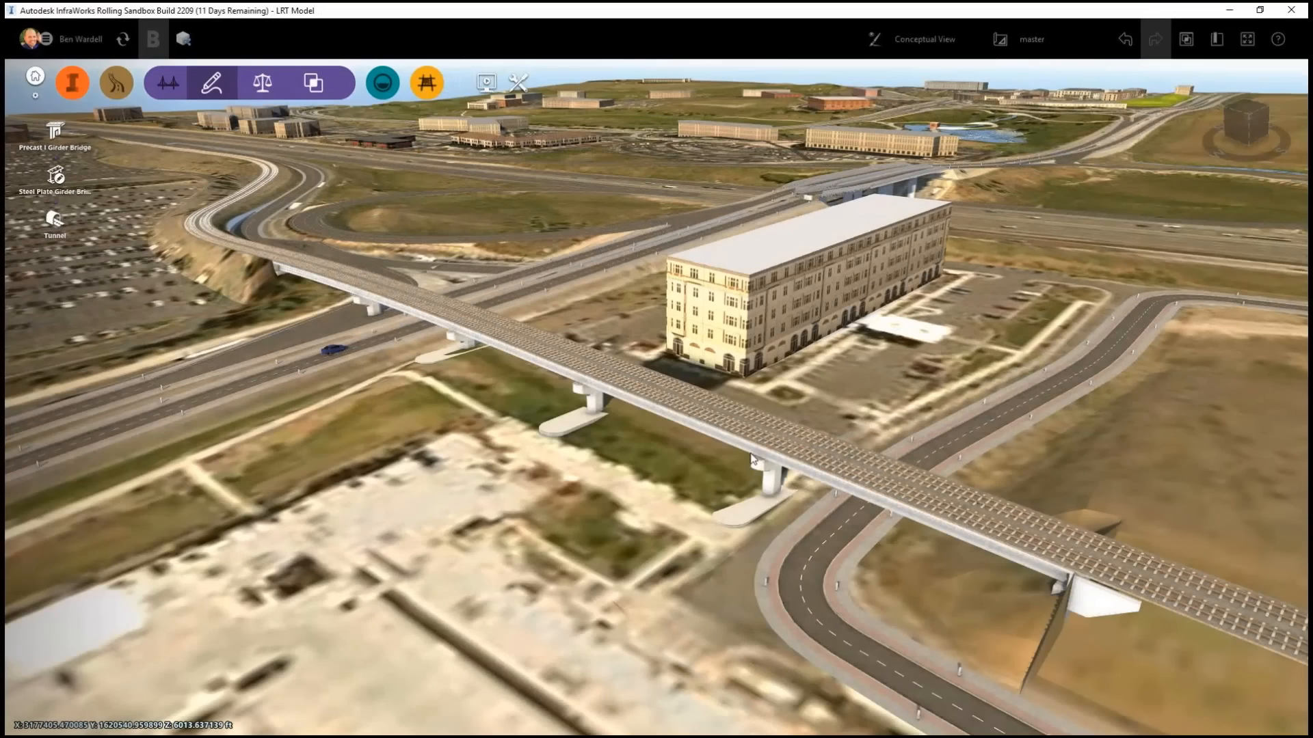
Step: Replace the assembly along the bridge with the custom Rail_DF_Bridge assembly from about station 31+99.06 to 38+65.54
click(761, 428)
right_click(761, 428)
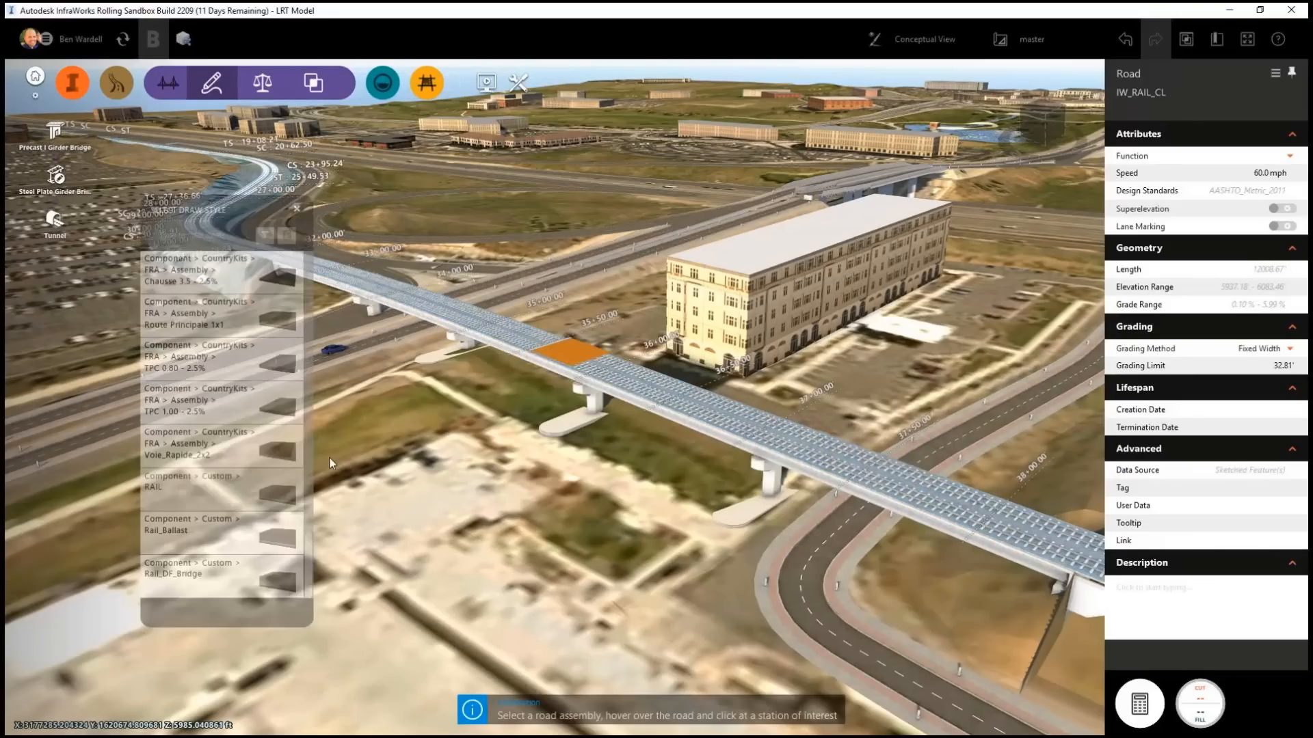
click(178, 576)
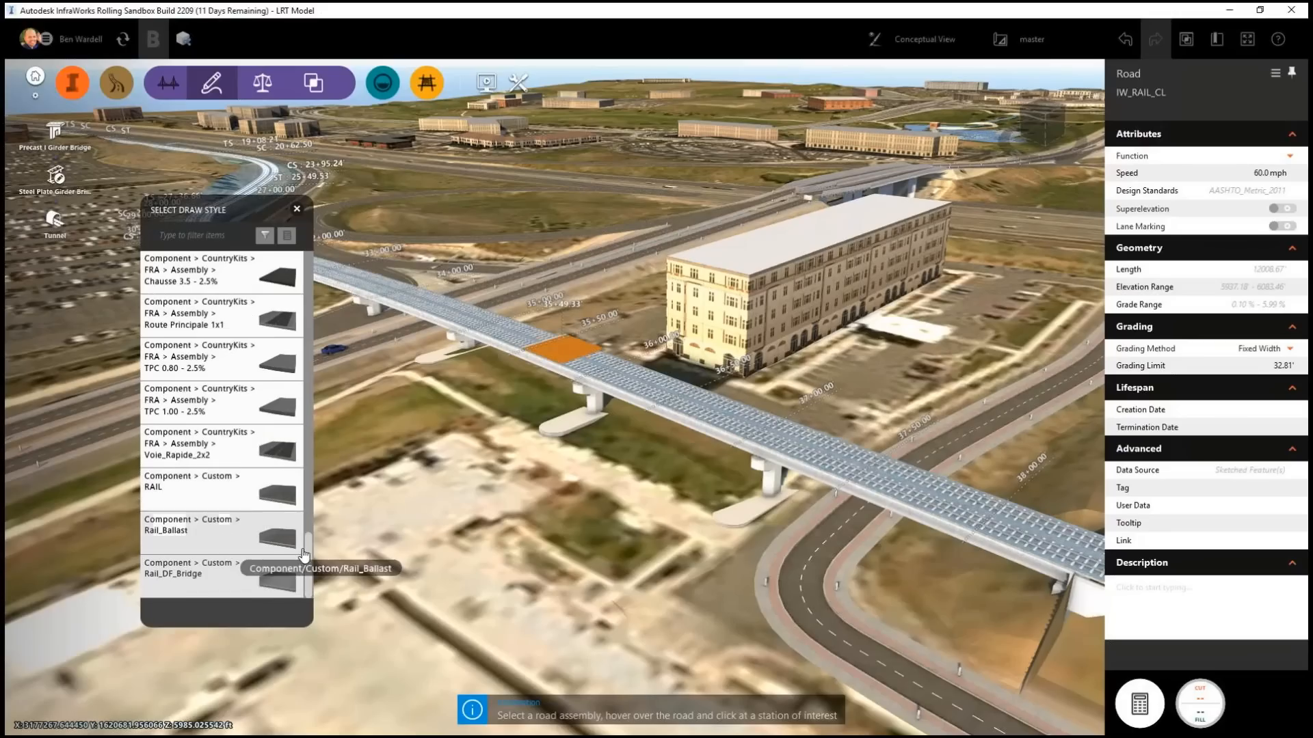
click(1074, 555)
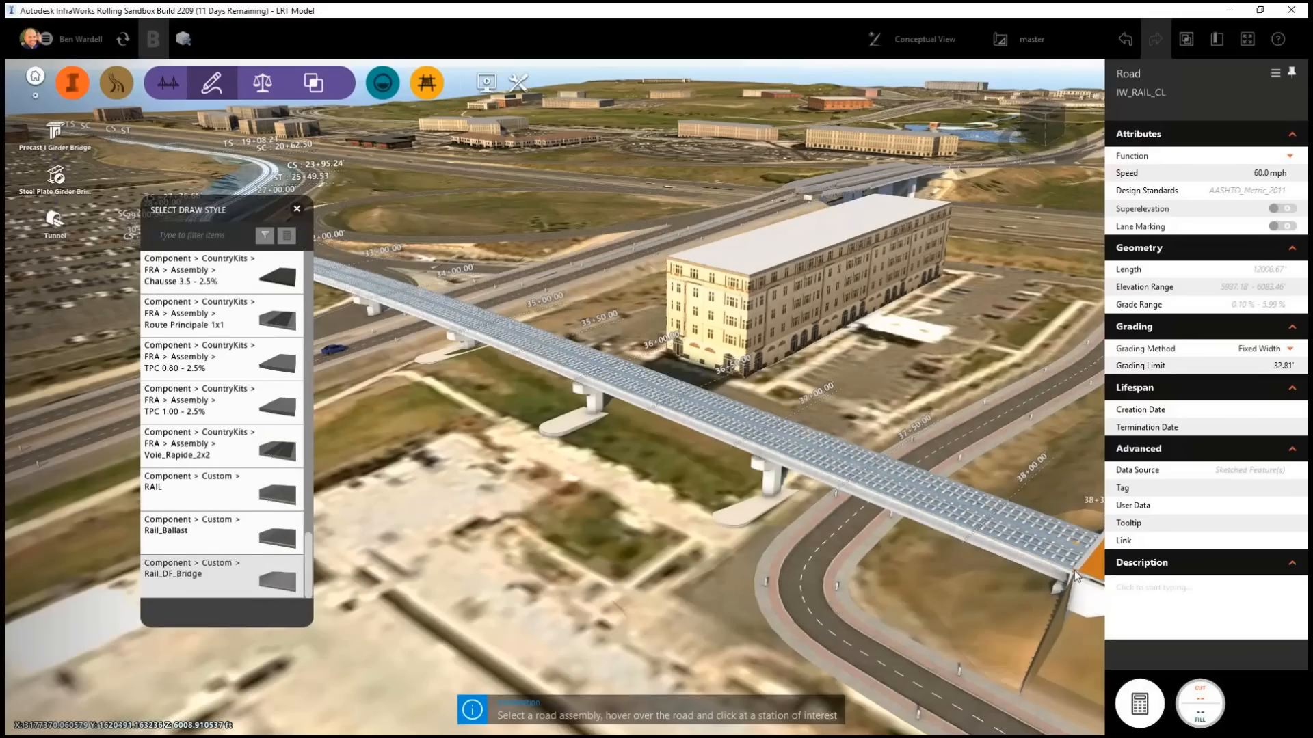
drag(1075, 555, 466, 431)
drag(522, 265, 350, 174)
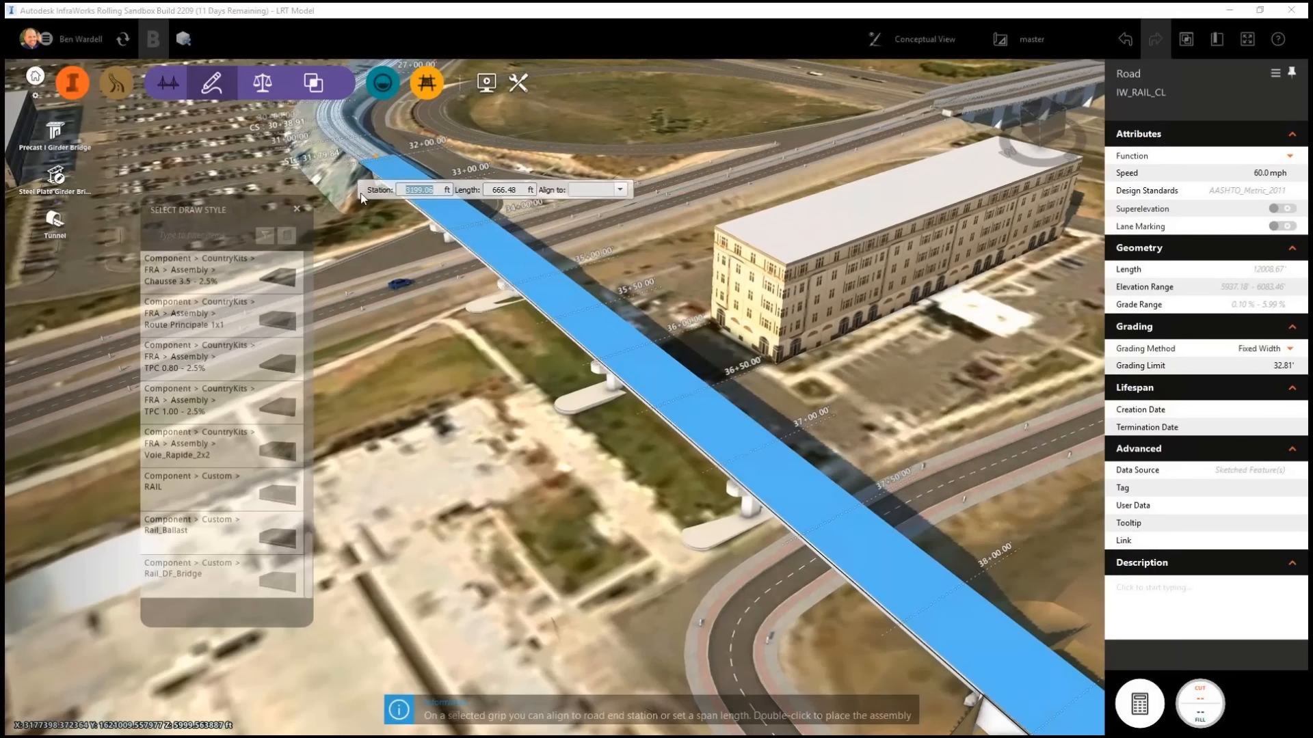
double_click(579, 486)
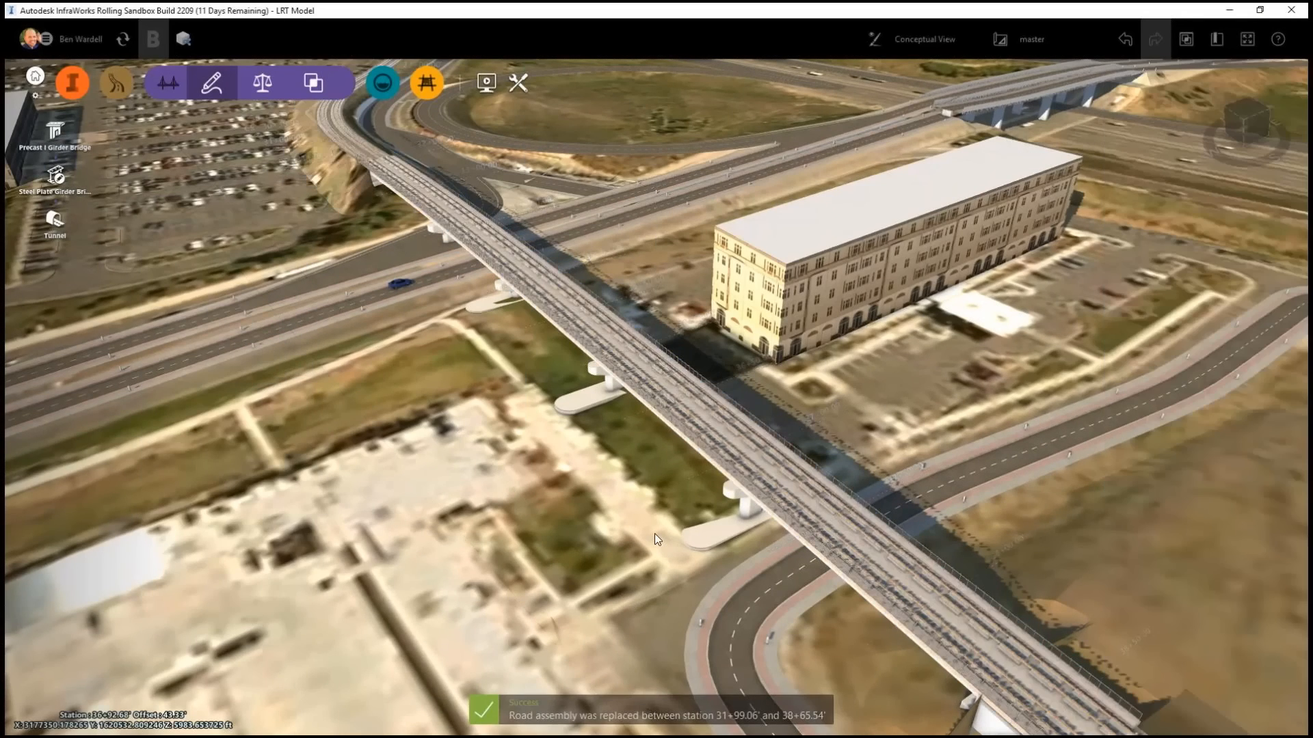
Step: Examine the rail bridge's tracks, railings, girders and piers from deck level and from the side
drag(651, 543, 679, 474)
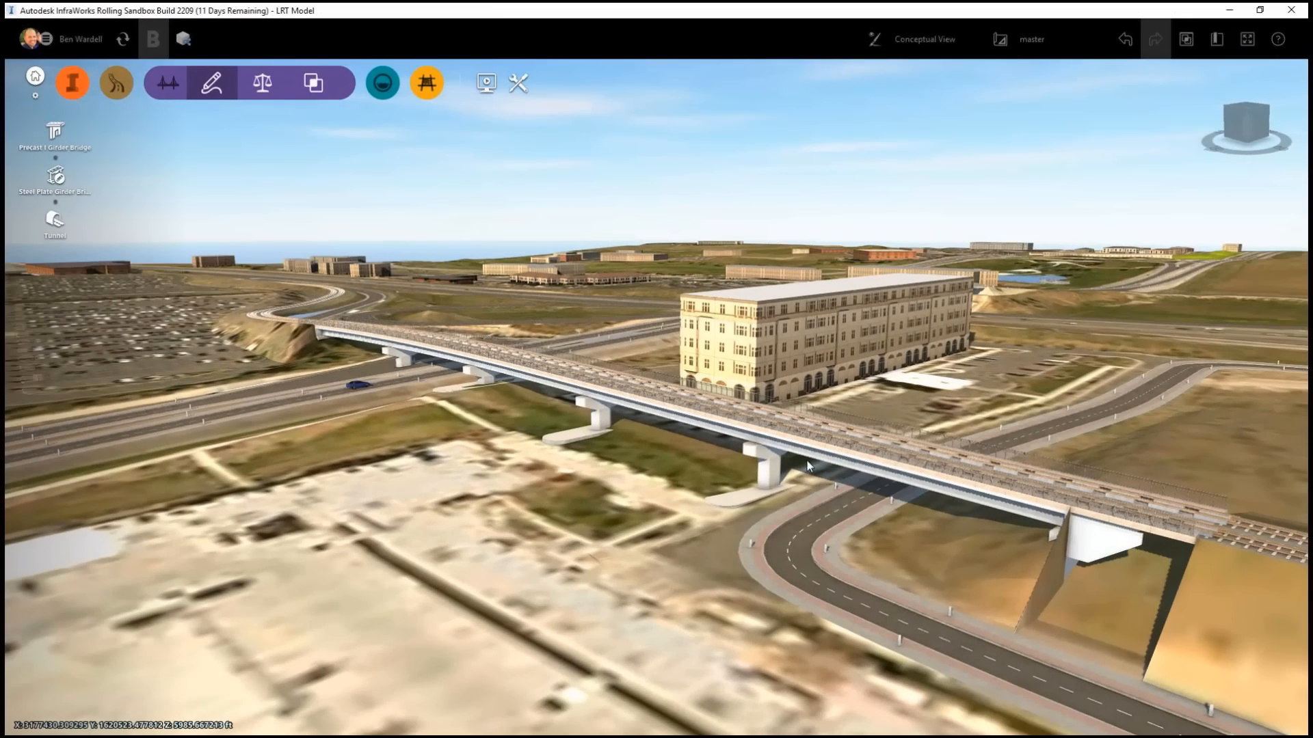
scroll(811, 457, up, 2)
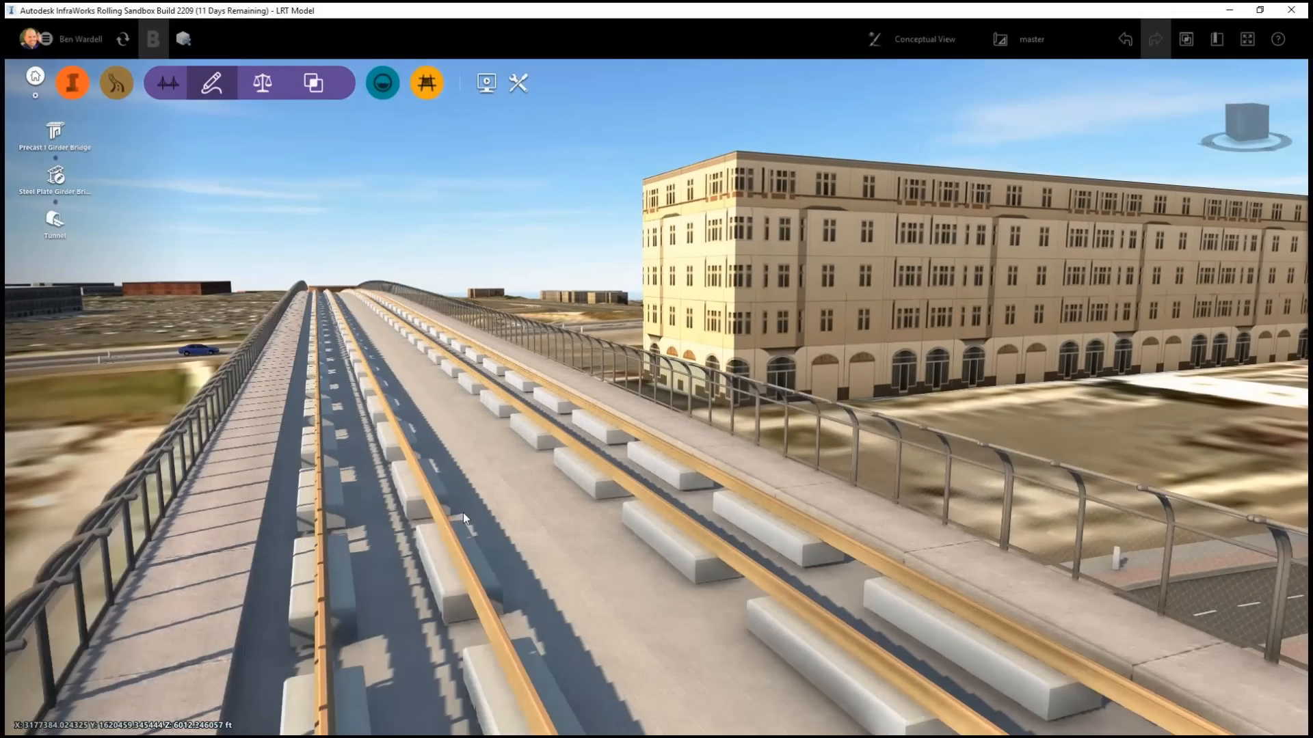
scroll(462, 512, up, 1)
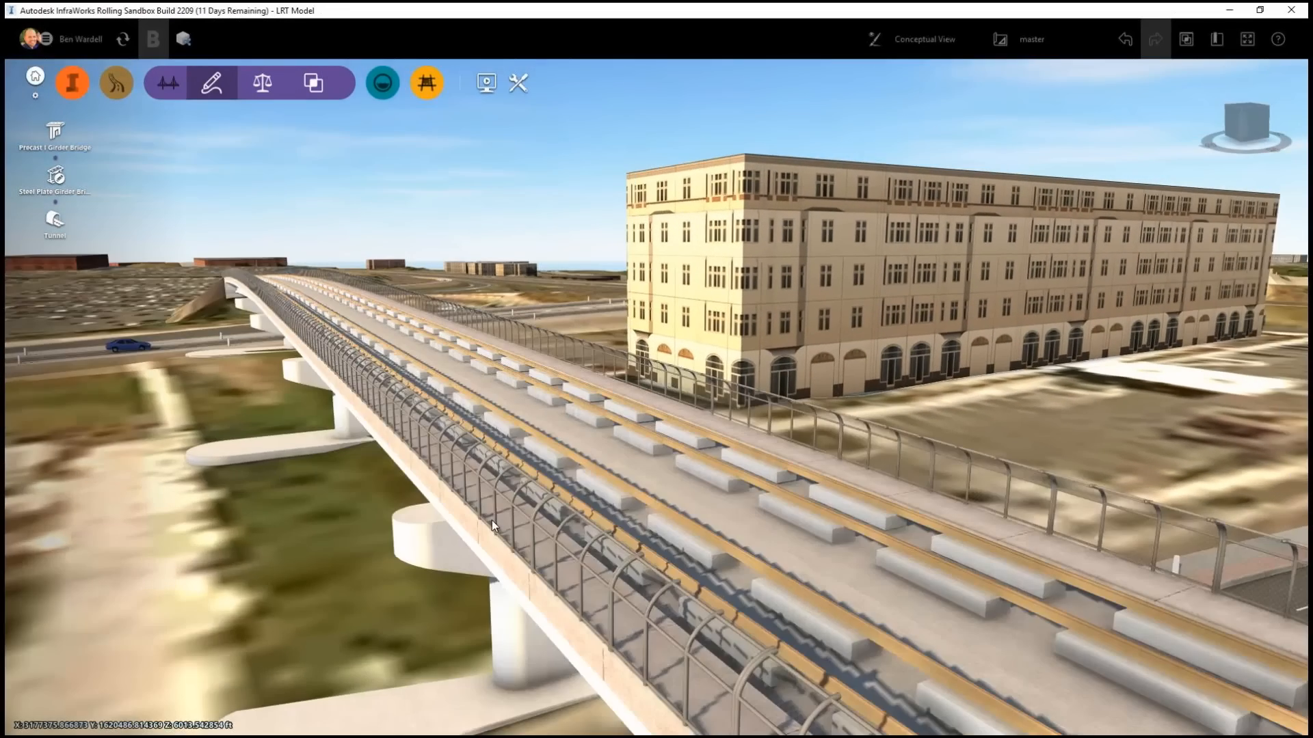
scroll(515, 516, down, 3)
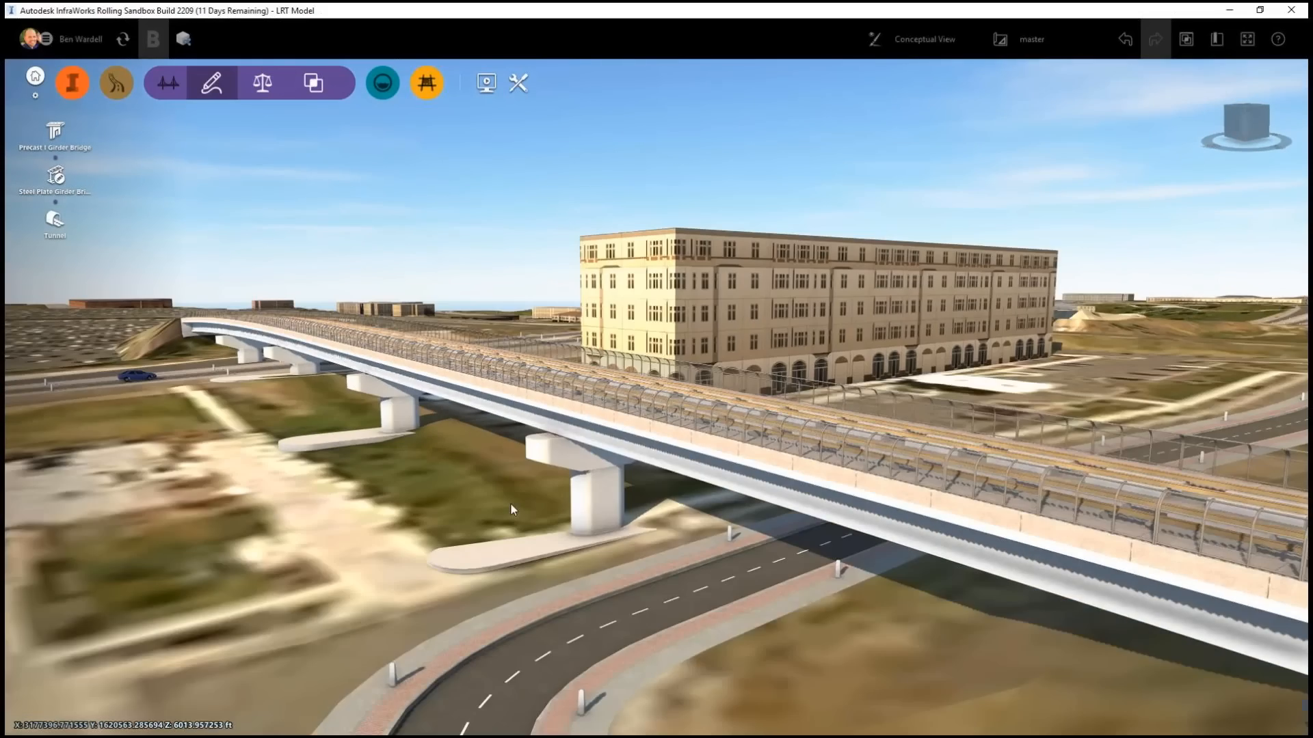
Step: Decorate the IW_RAIL_CL road with Cat_Double catenary poles placed between the two tracks across the bridge
drag(501, 481, 655, 533)
click(655, 533)
right_click(659, 532)
click(677, 599)
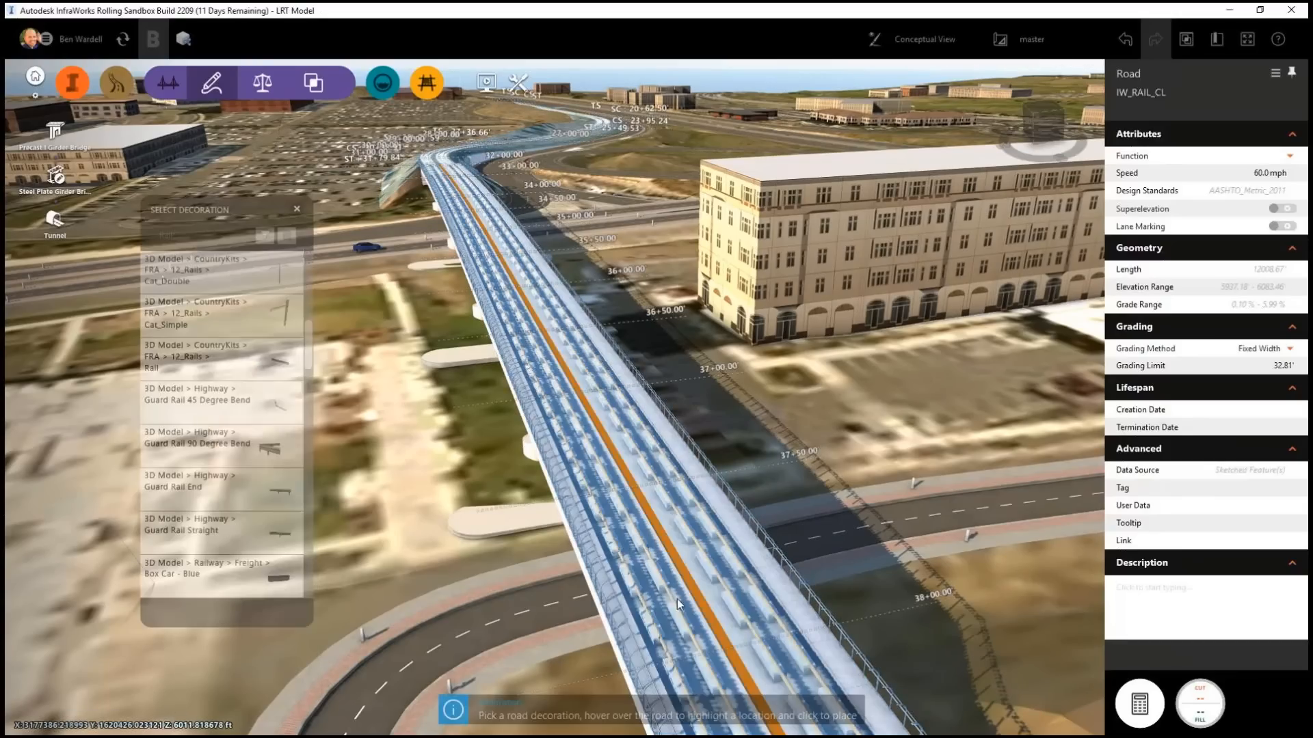
click(265, 287)
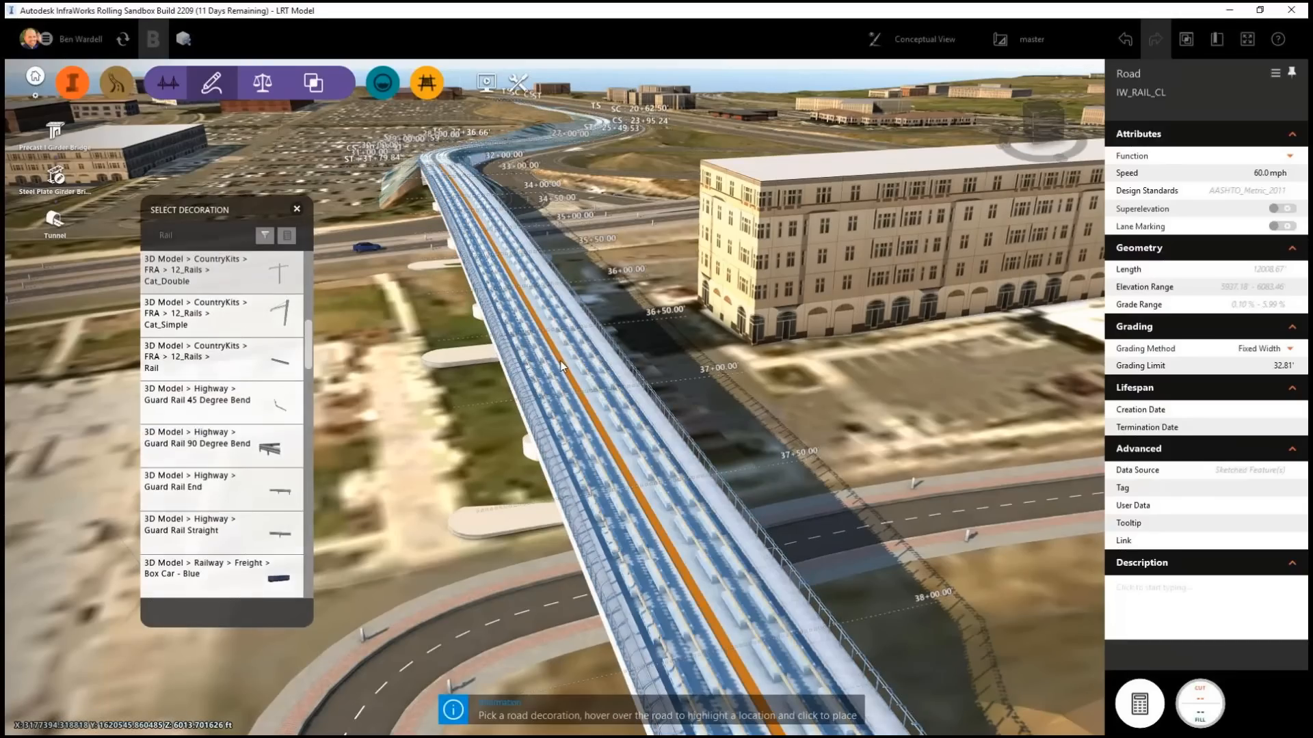
click(560, 366)
click(1275, 324)
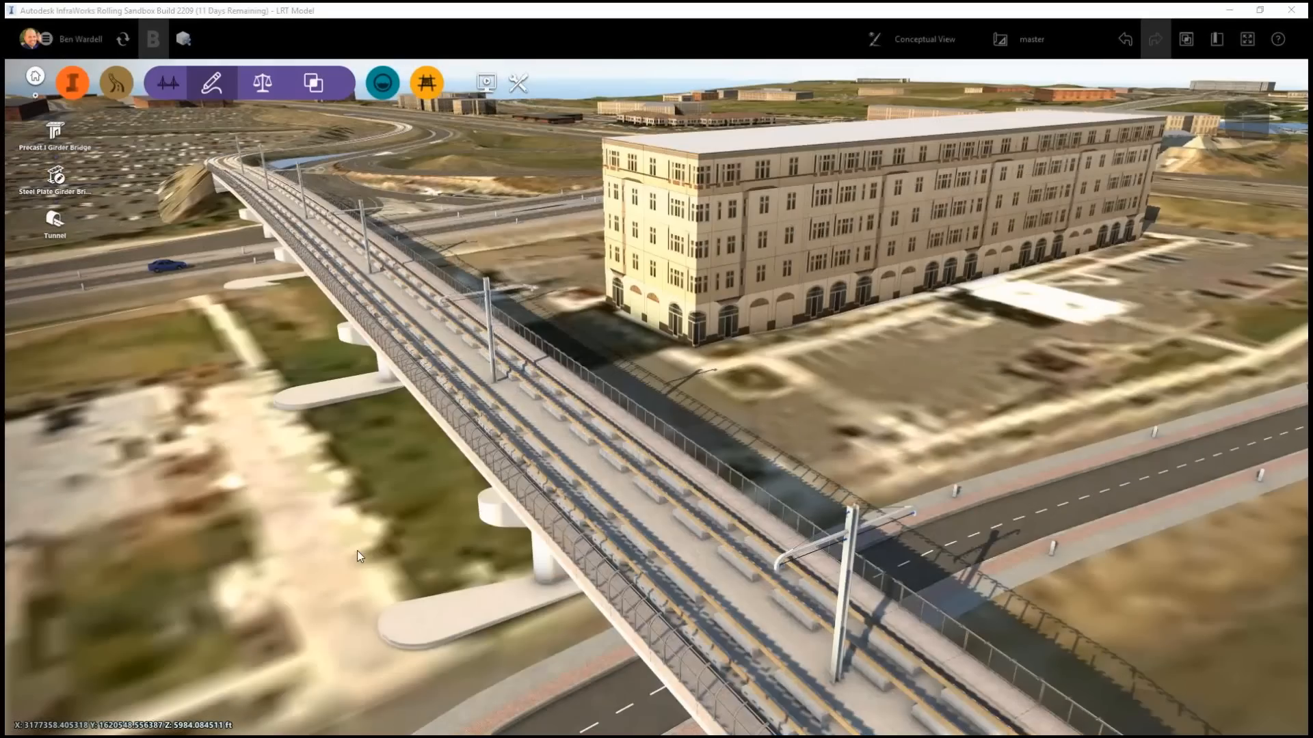
Step: Shift Pier 4 along the bridge beside the curved road, making its span to the neighbouring pier about 117 ft
drag(357, 551, 379, 520)
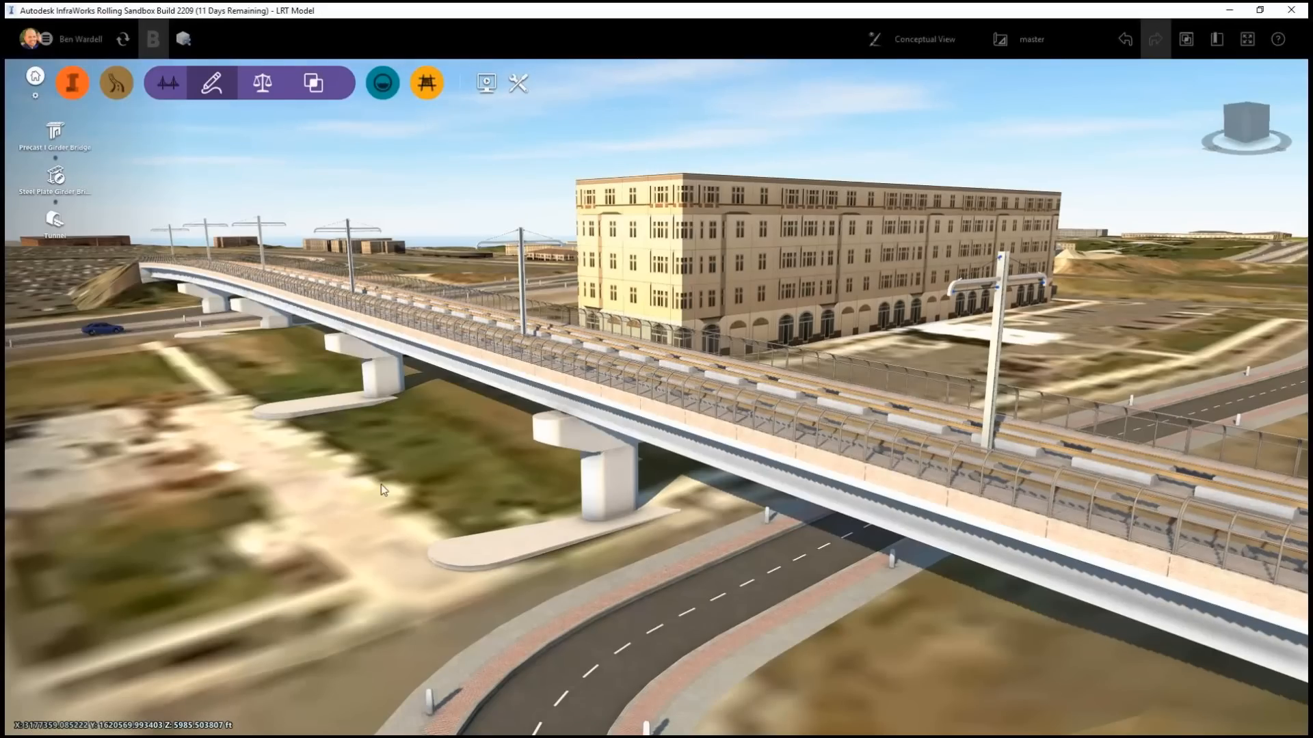
click(600, 482)
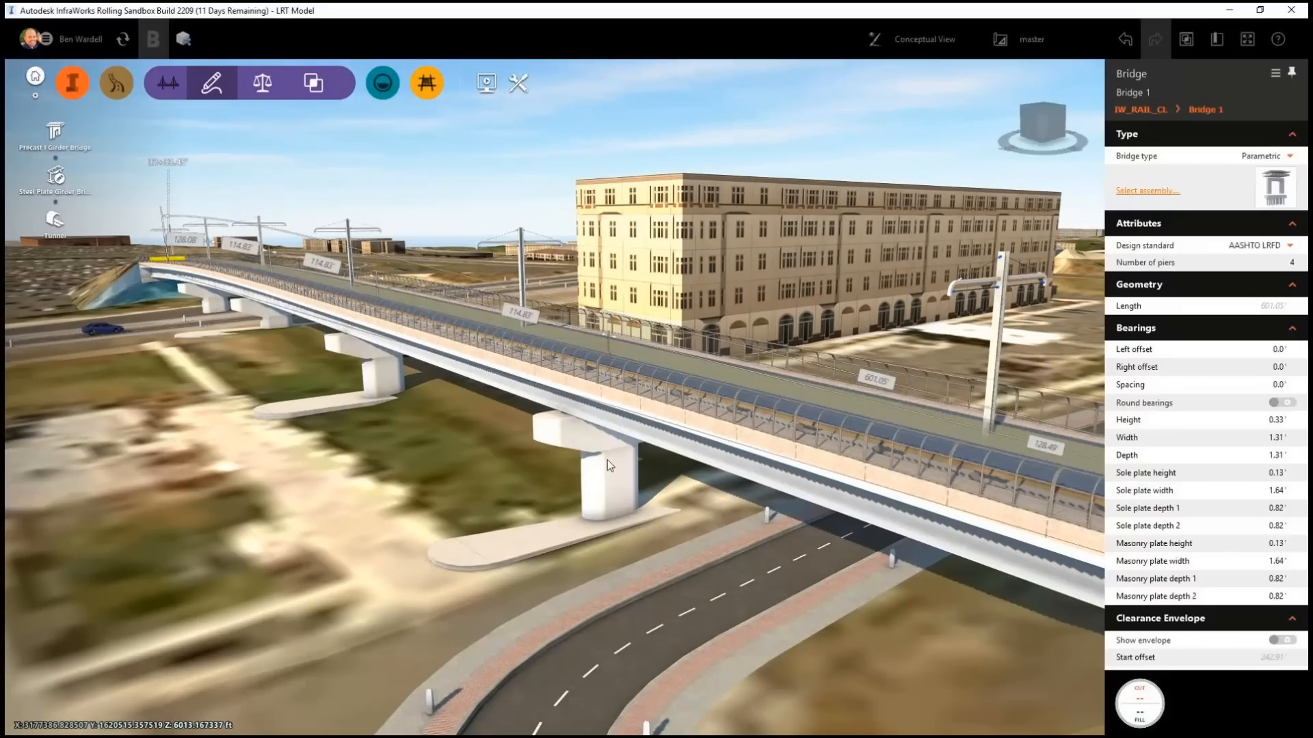
click(607, 460)
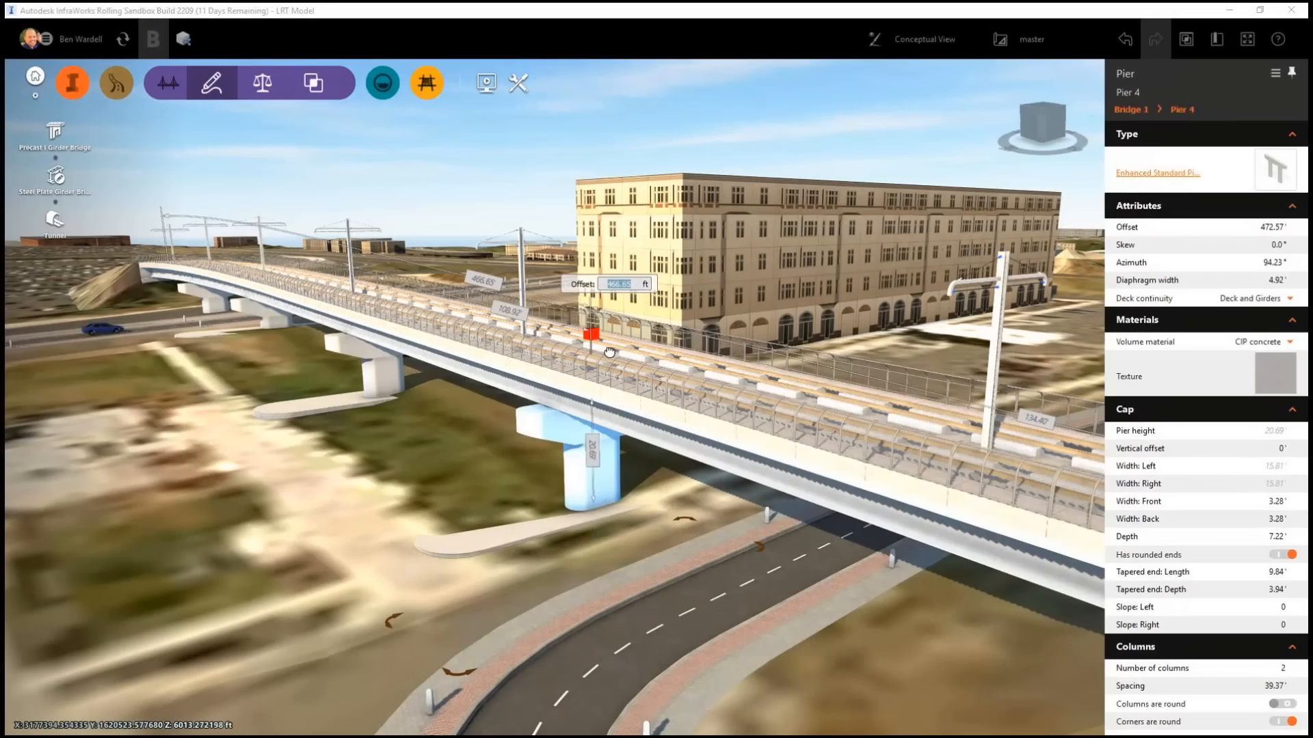
drag(615, 355, 632, 358)
key(Escape)
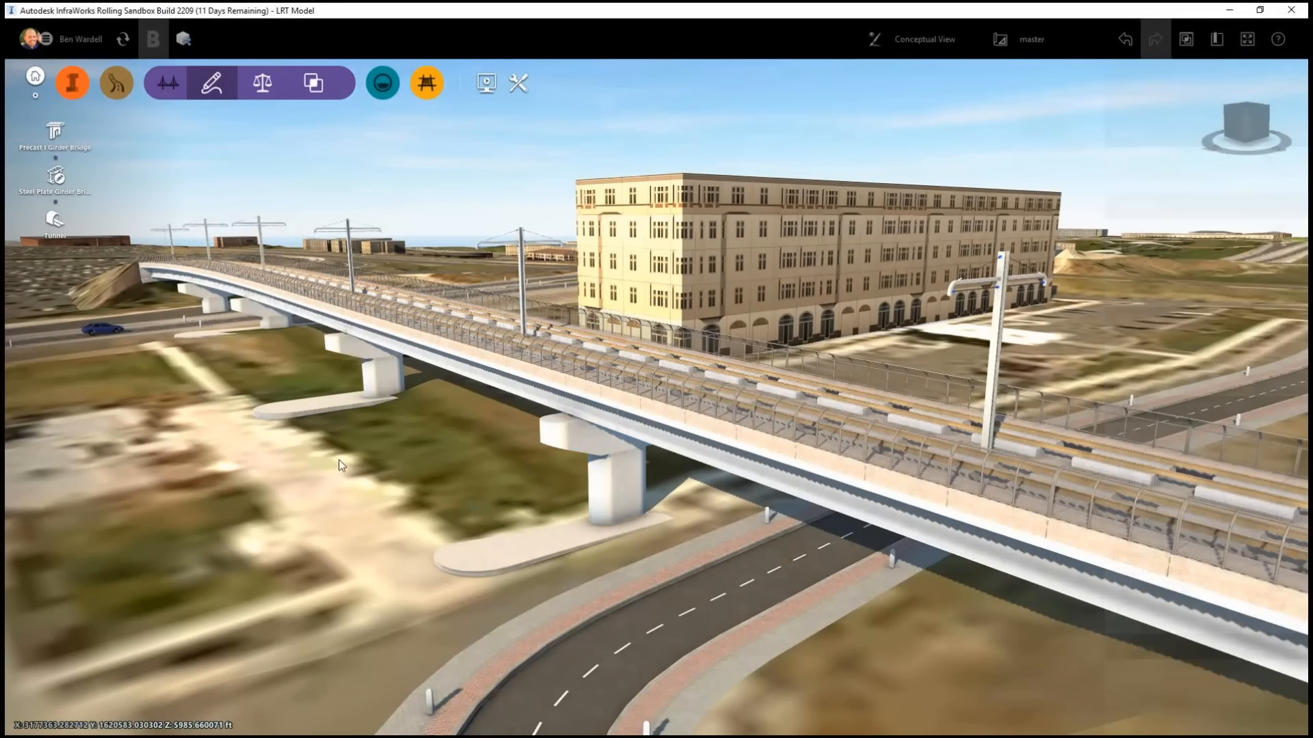
Step: Move the pier nearest the bridge's start along the deck, making the first span about 159 ft
scroll(436, 452, down, 2)
mouse_move(382, 429)
middle_down()
mouse_move(463, 409)
mouse_move(715, 670)
middle_up()
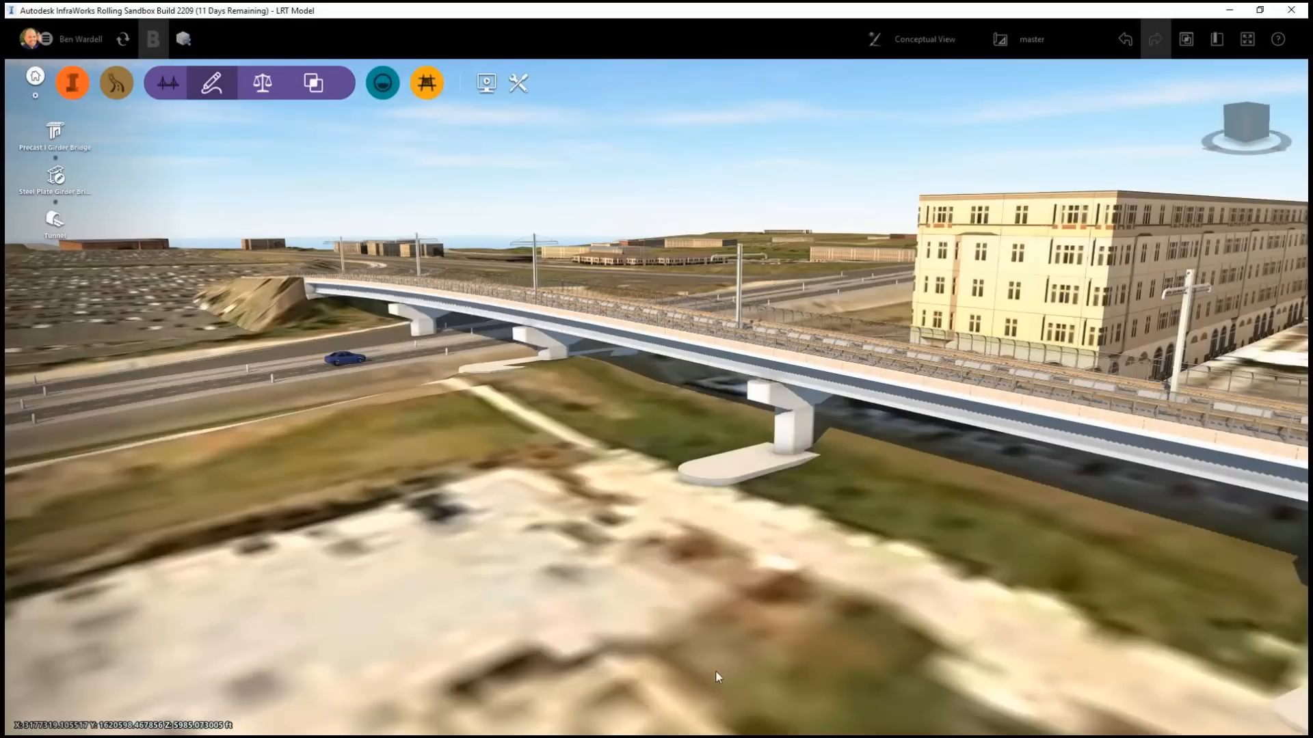
mouse_move(528, 450)
middle_down()
mouse_move(622, 707)
mouse_move(641, 720)
middle_up()
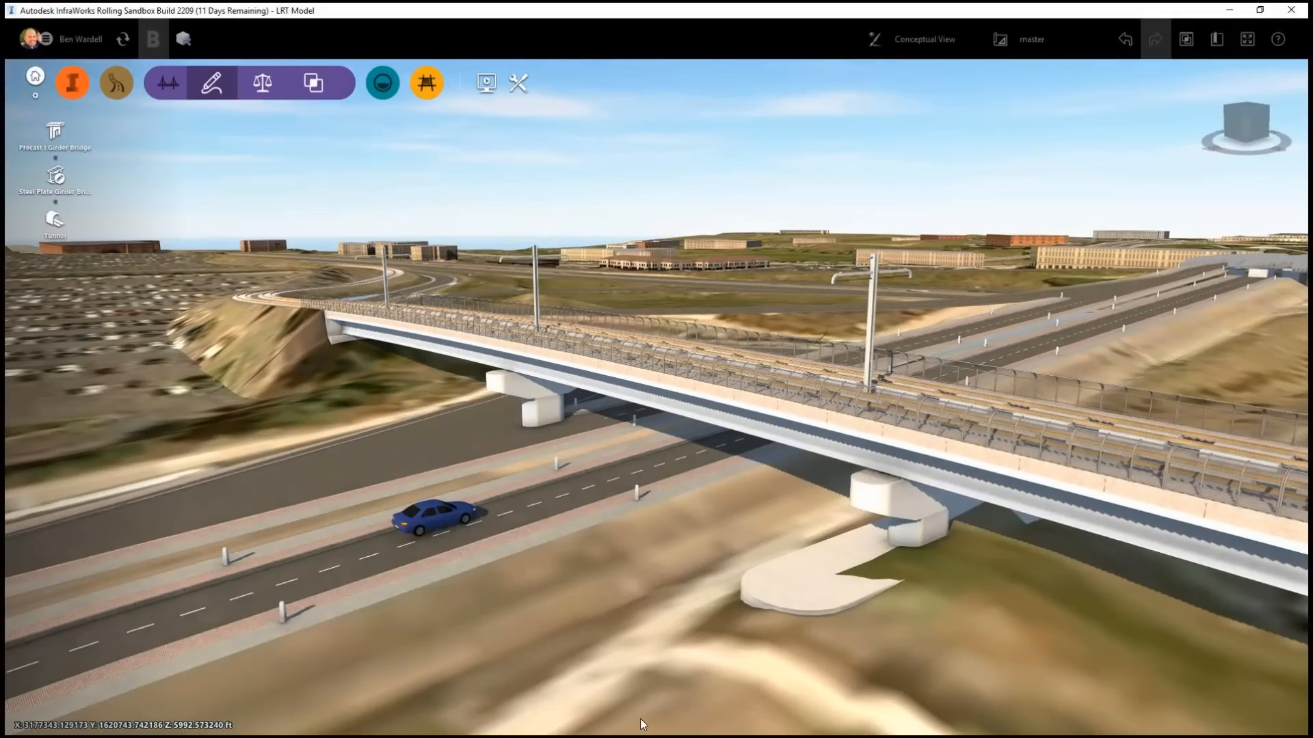
click(551, 415)
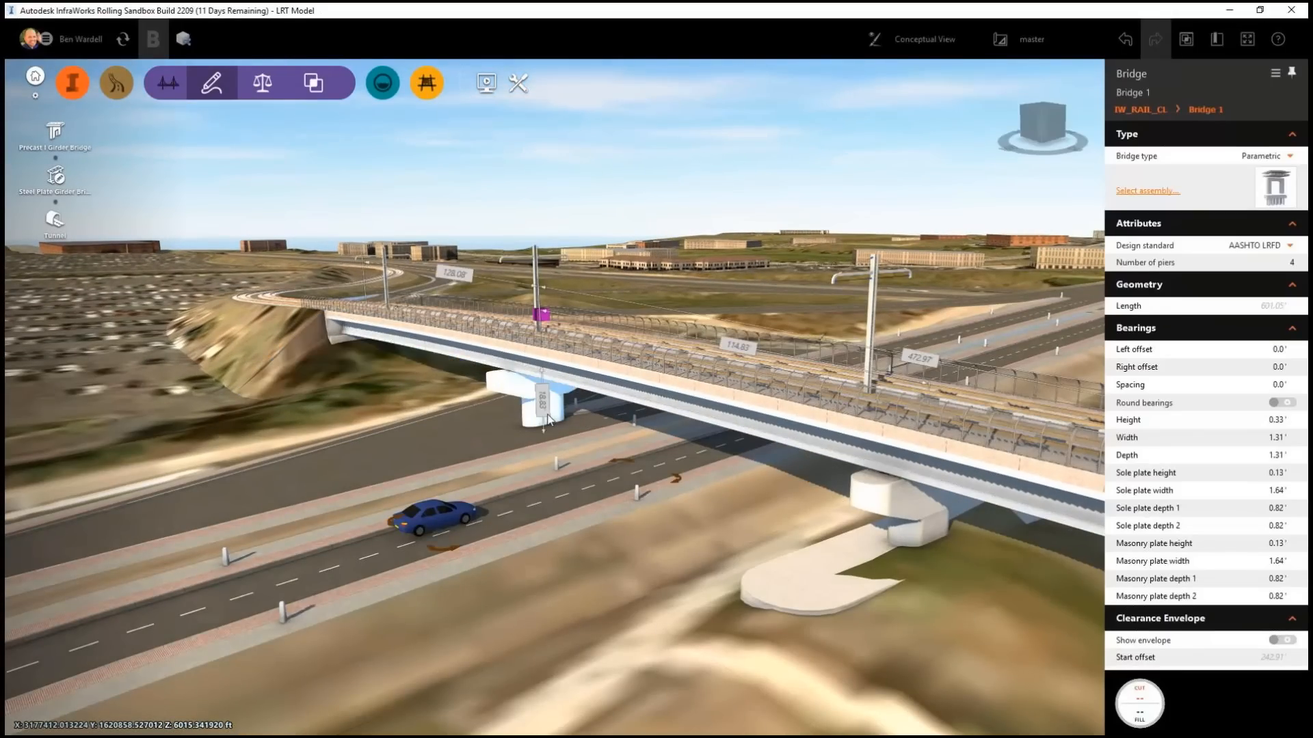
click(549, 418)
drag(542, 314, 624, 340)
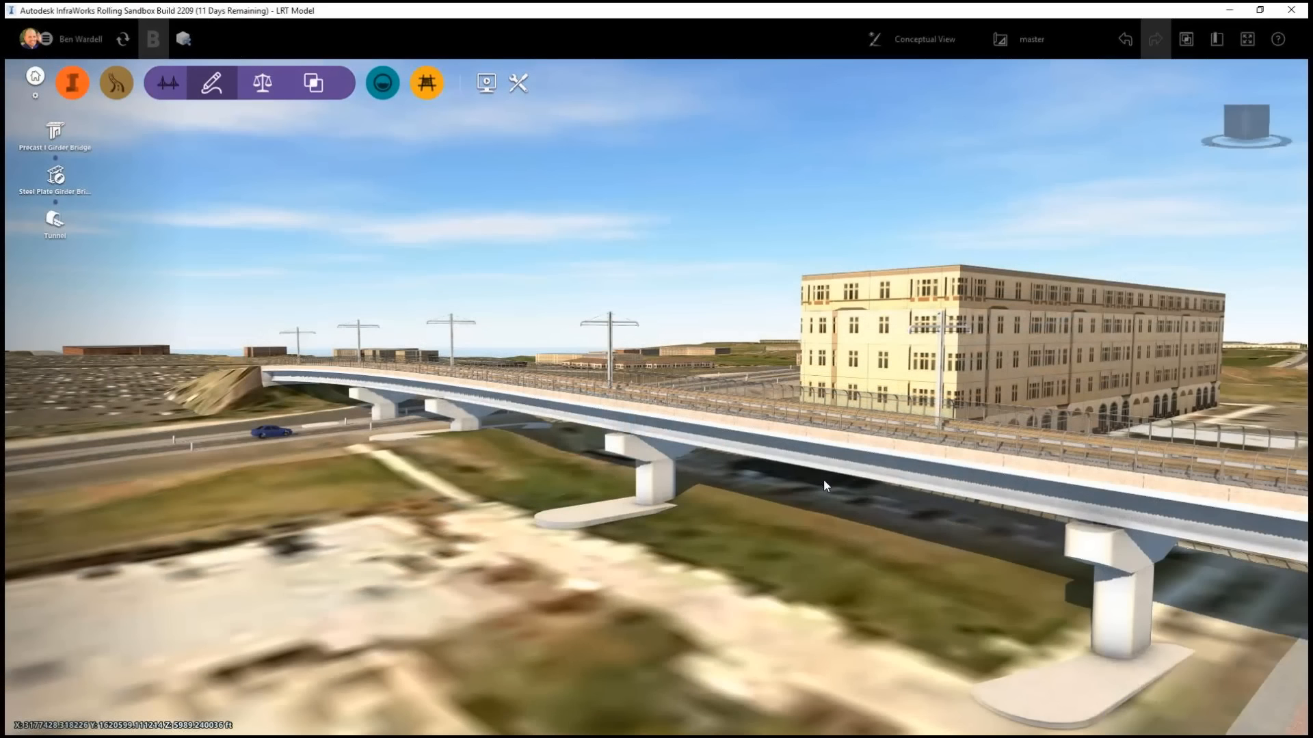
Step: Send the bridge to Revit as a new model using the InfraWorks Template, with a backup proposal named Backup_master_5
click(823, 471)
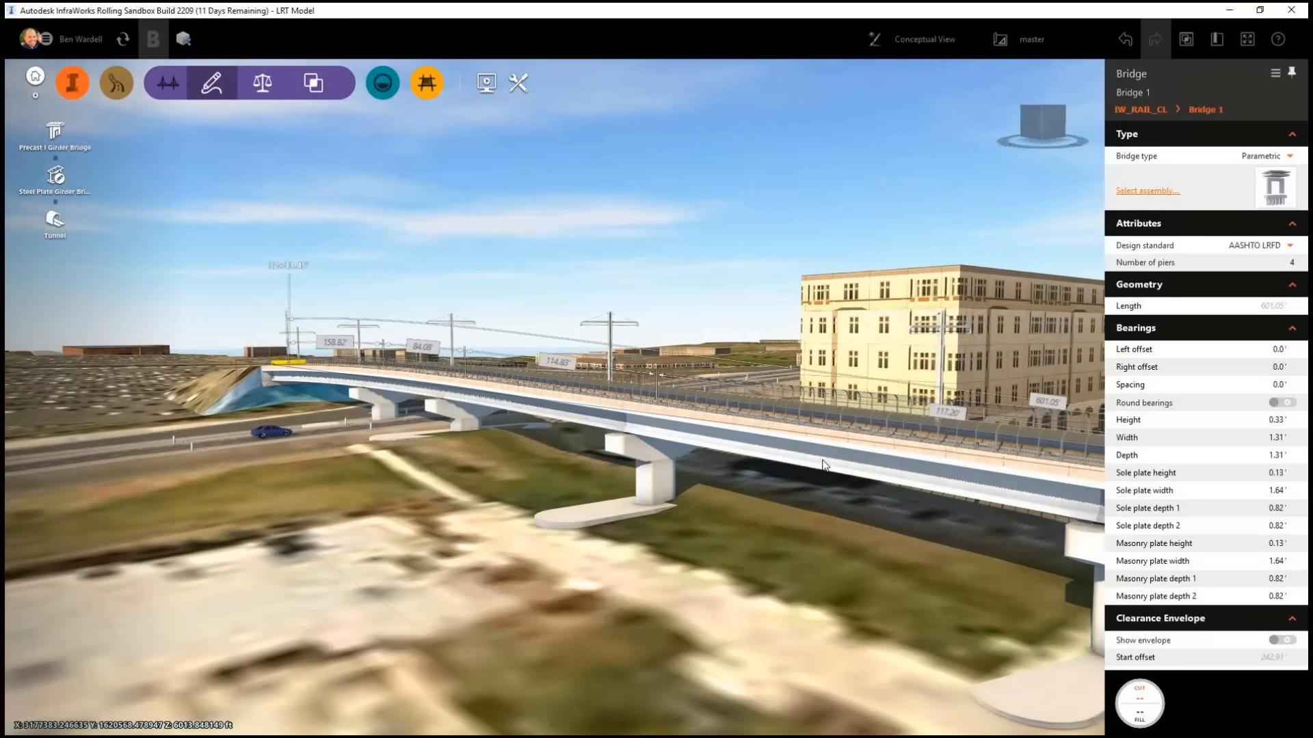
right_click(824, 463)
mouse_move(985, 562)
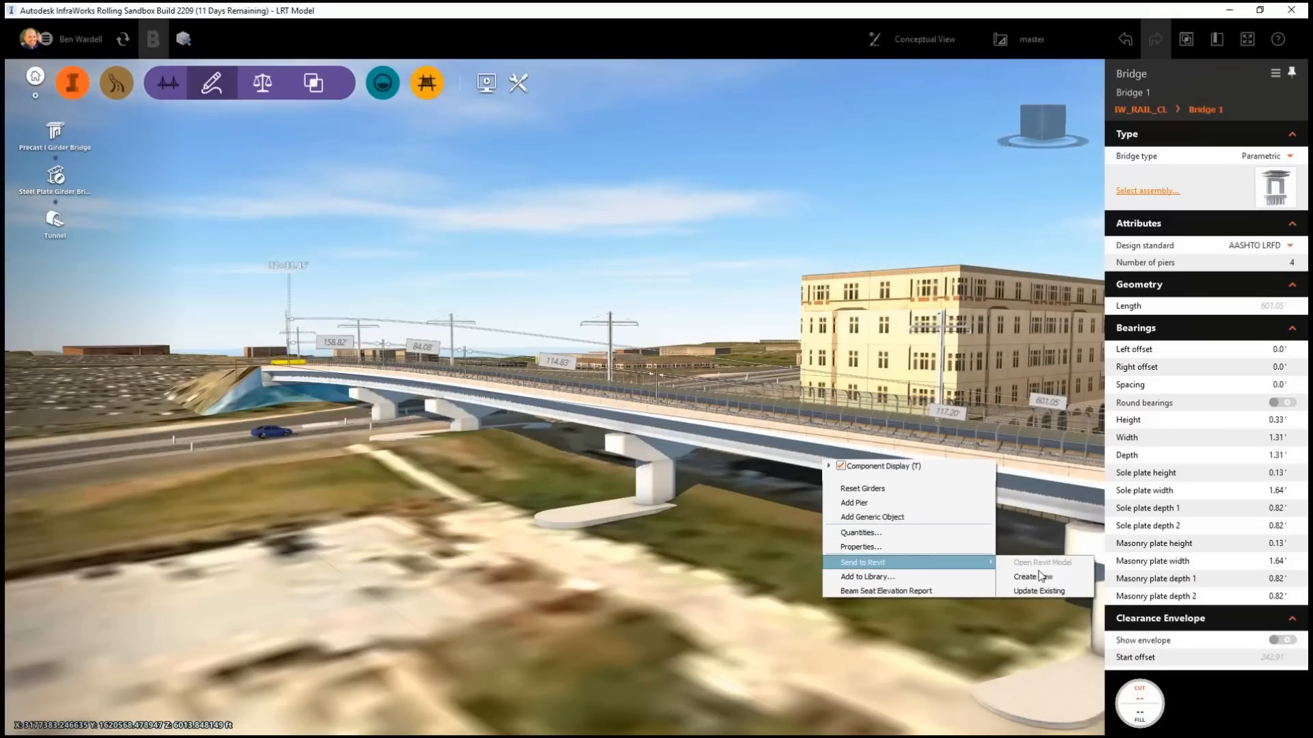
click(1049, 579)
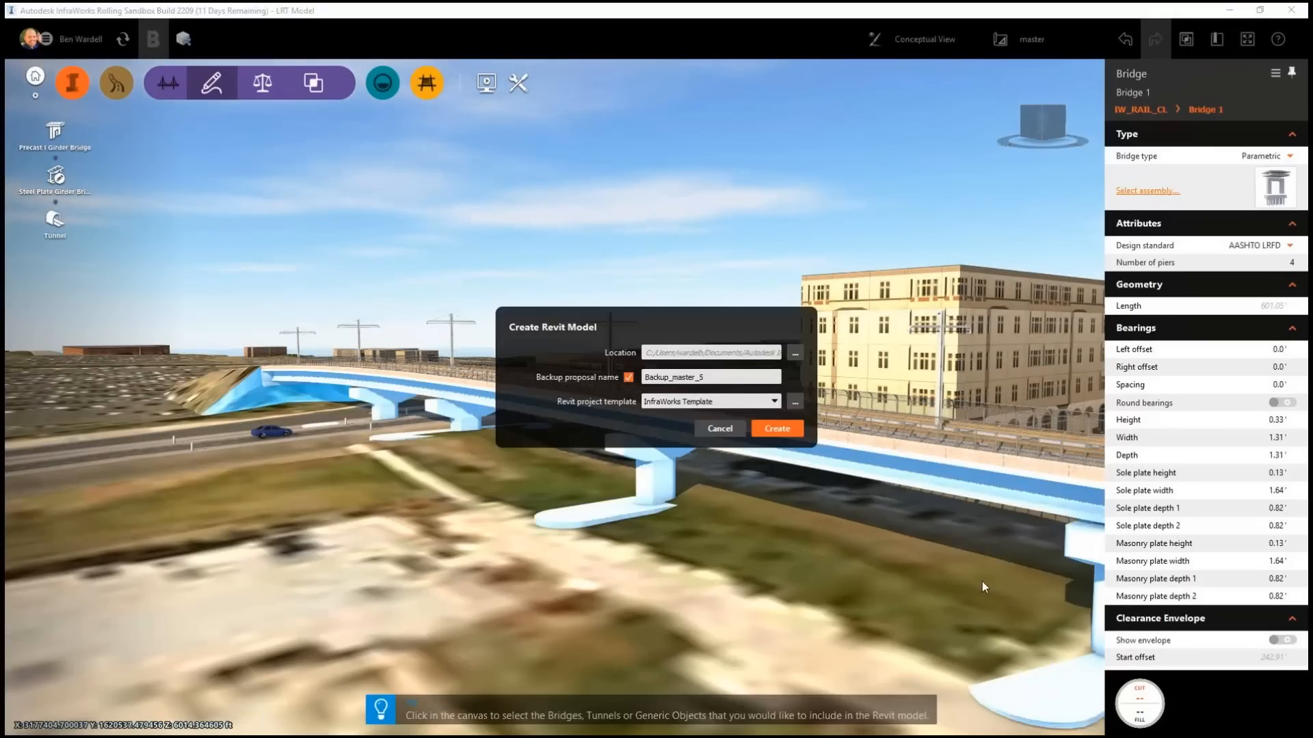
click(777, 428)
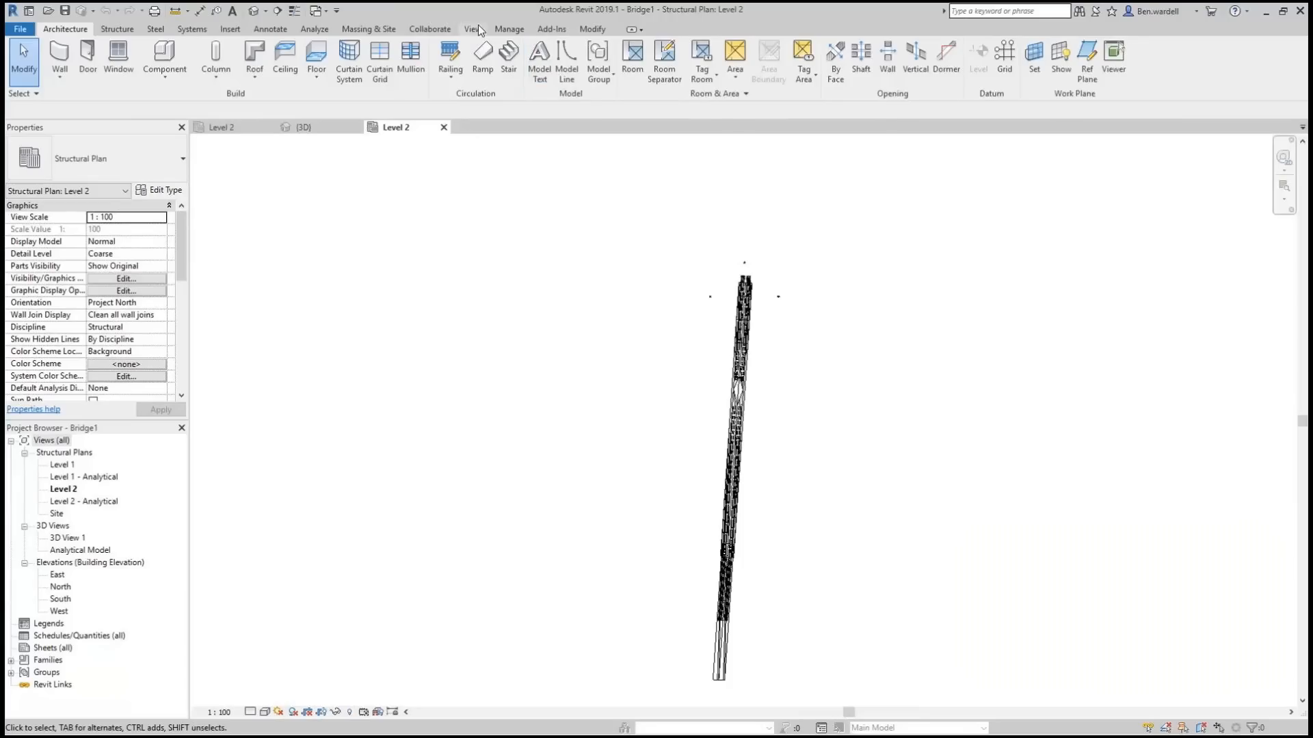
Step: In Revit, open a default 3D view of the bridge and examine its deck, catenary poles, piers and pile foundations
click(472, 29)
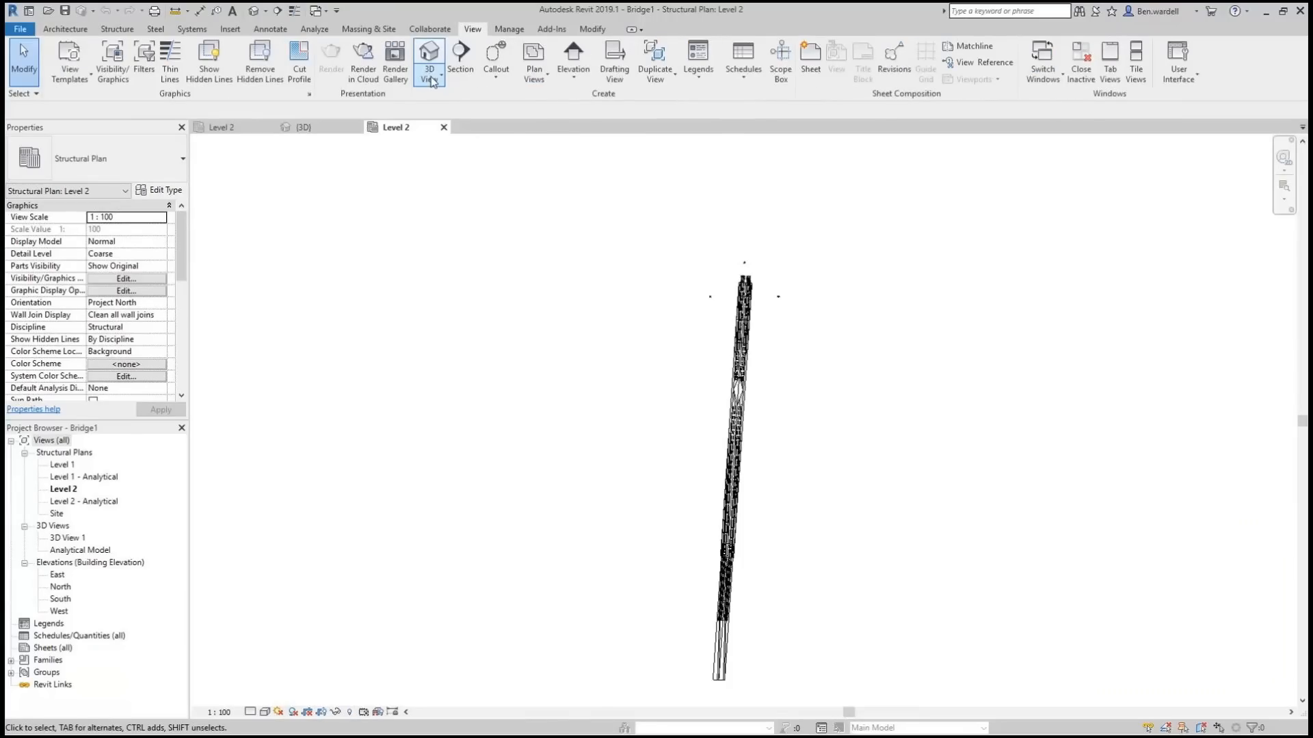
click(430, 76)
click(447, 110)
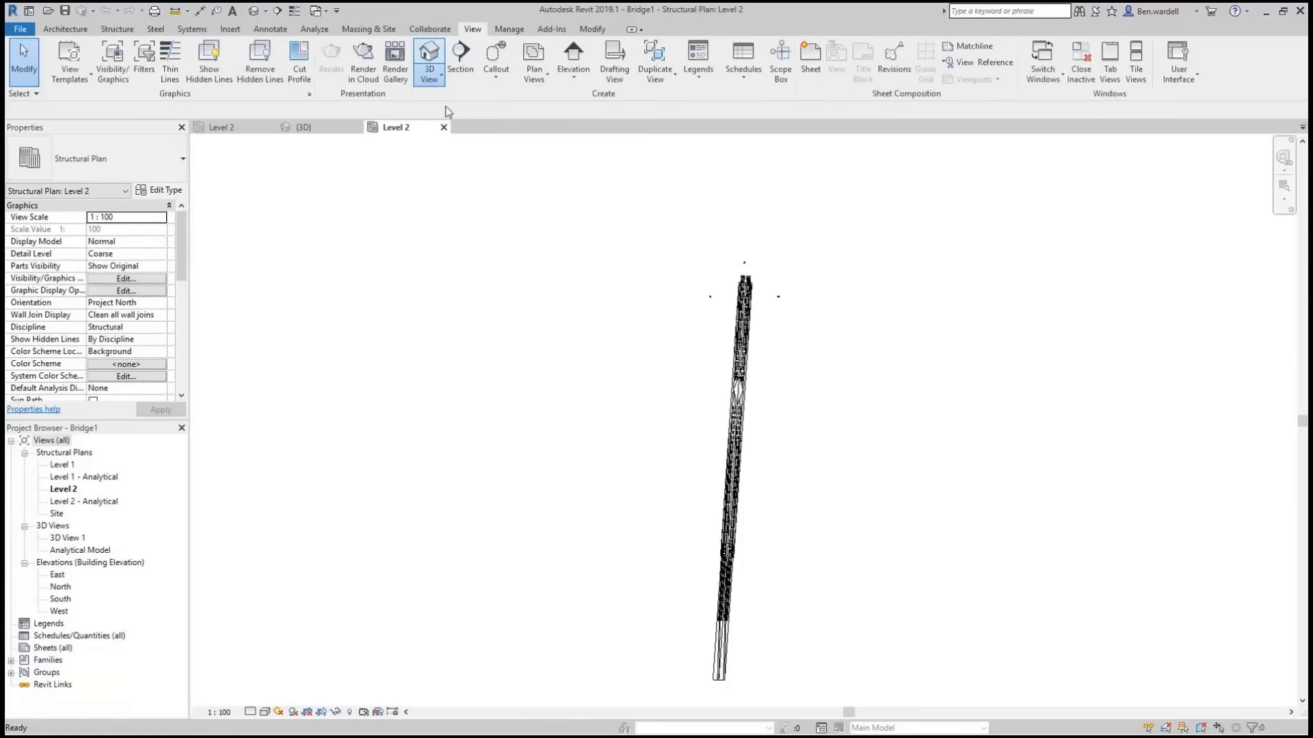
shift+middle_drag(671, 535, 932, 378)
scroll(746, 432, up, 4)
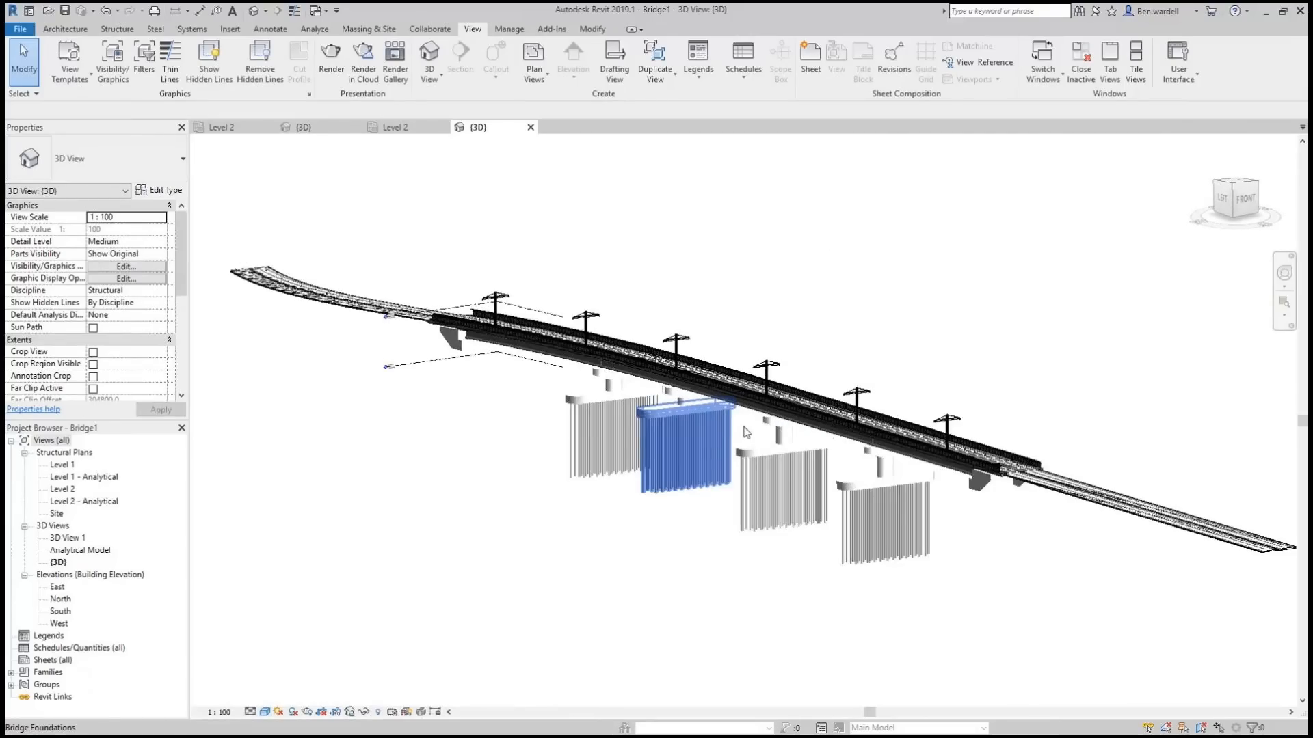
scroll(746, 433, up, 3)
shift+middle_drag(765, 442, 715, 418)
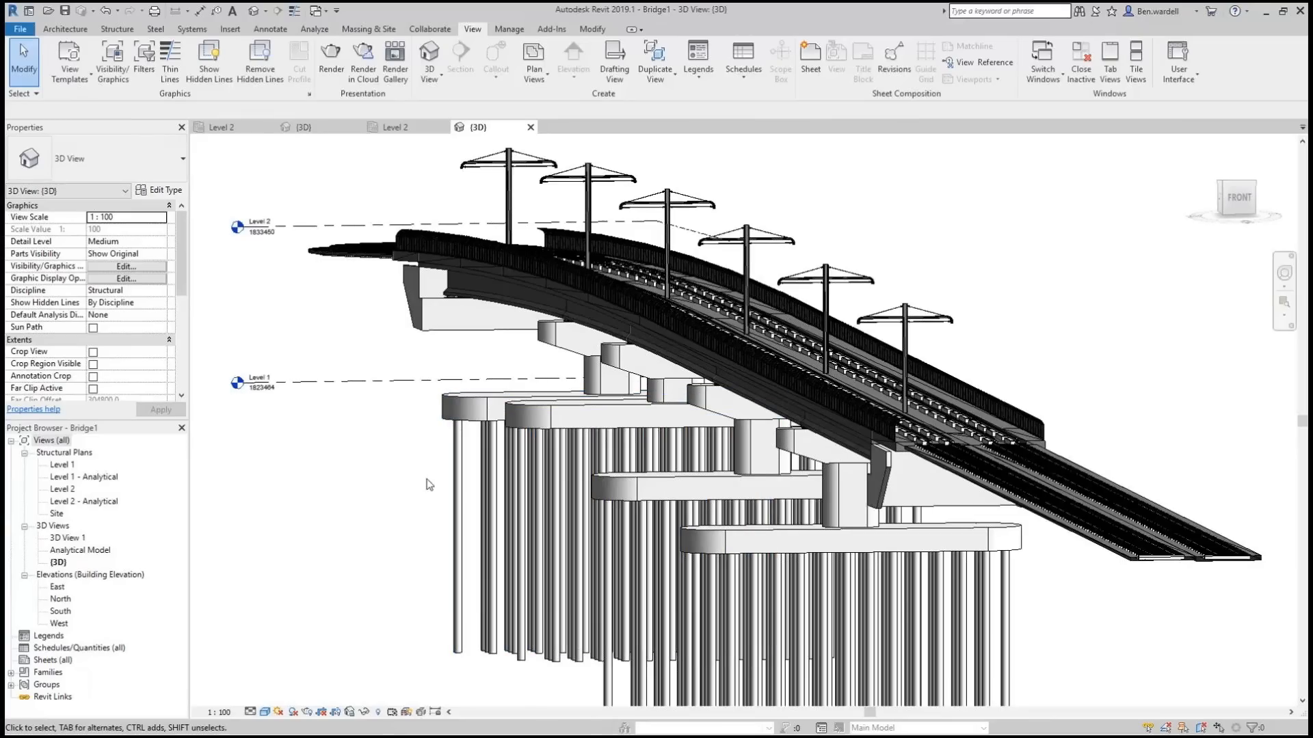
shift+middle_drag(429, 485, 488, 410)
click(518, 352)
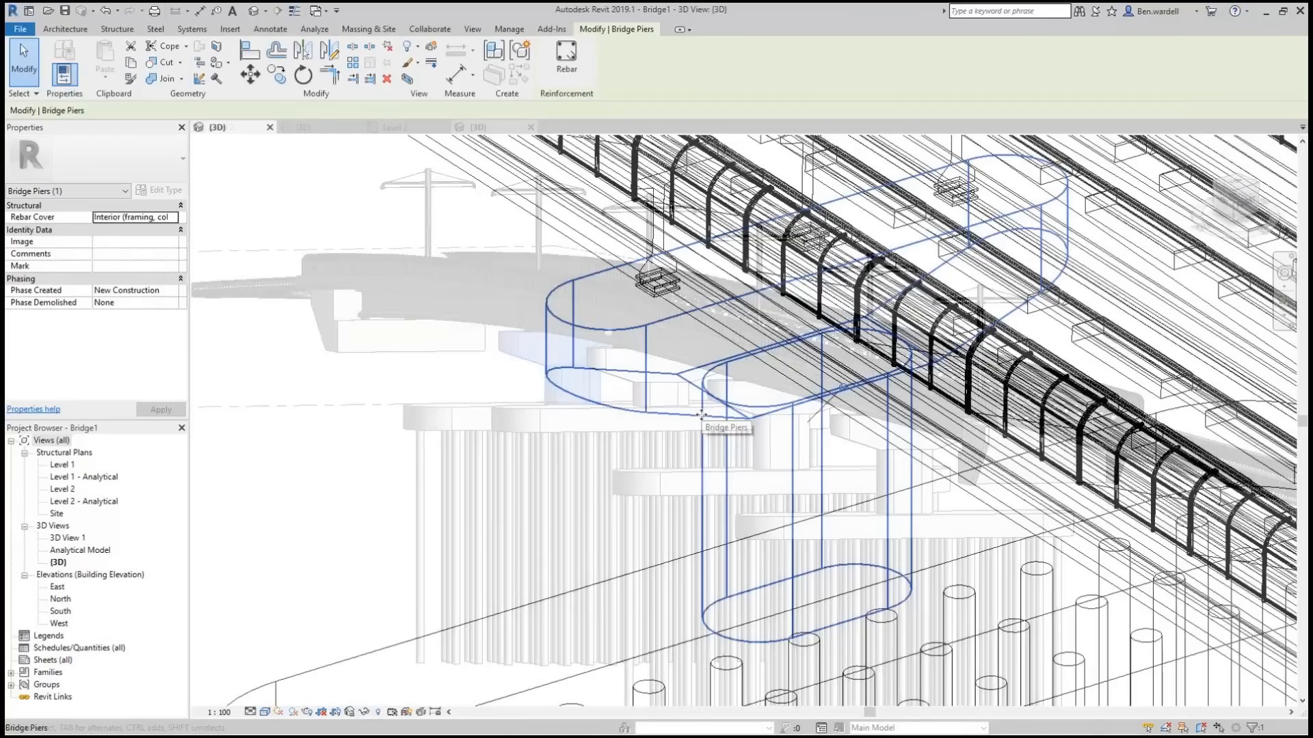
scroll(701, 415, up, 3)
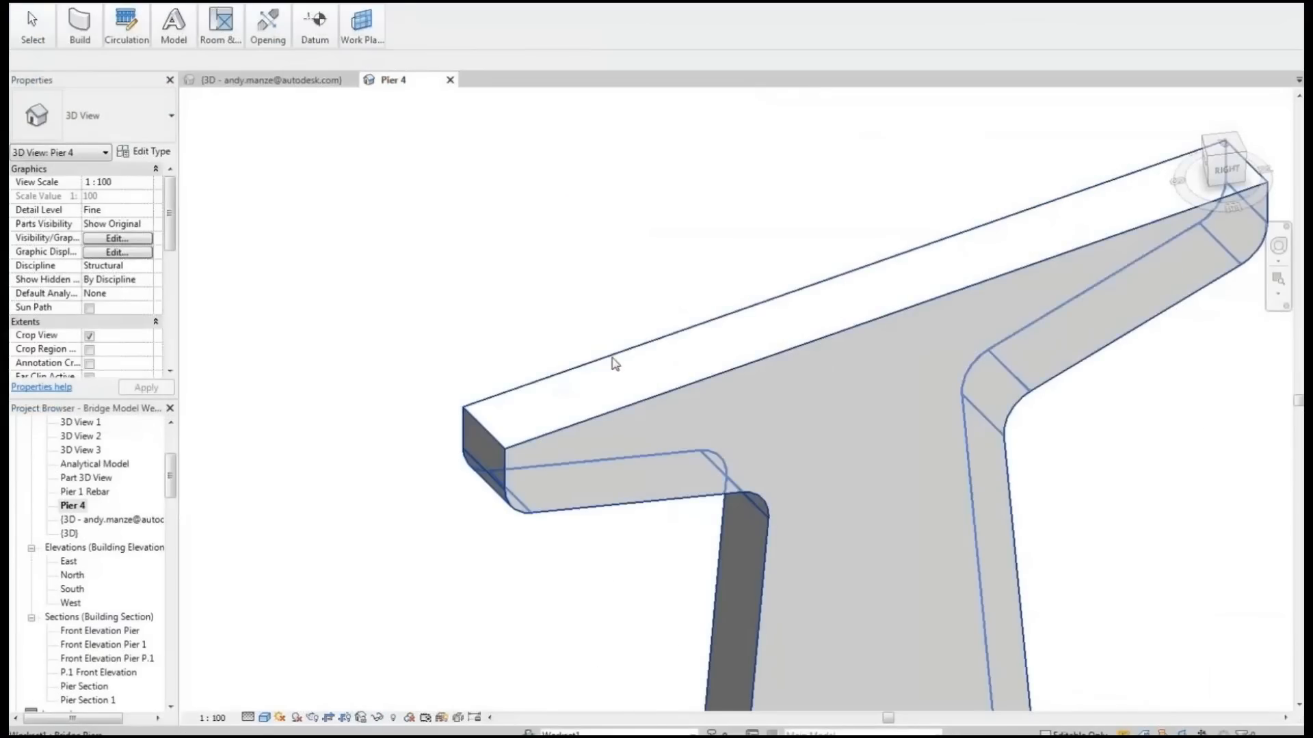
Step: Reinforce the cantilevered end of Pier 4's cap with a set of free-form 57M rebar
click(613, 362)
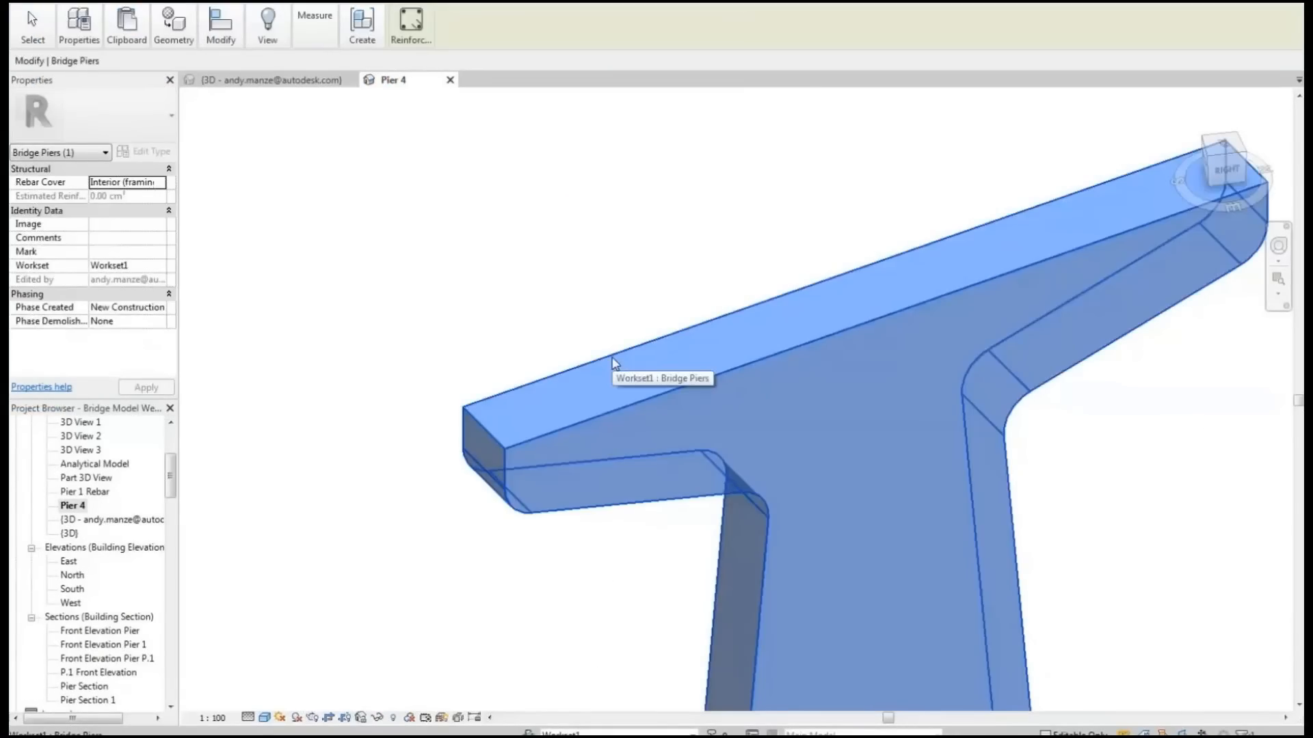
mouse_move(410, 38)
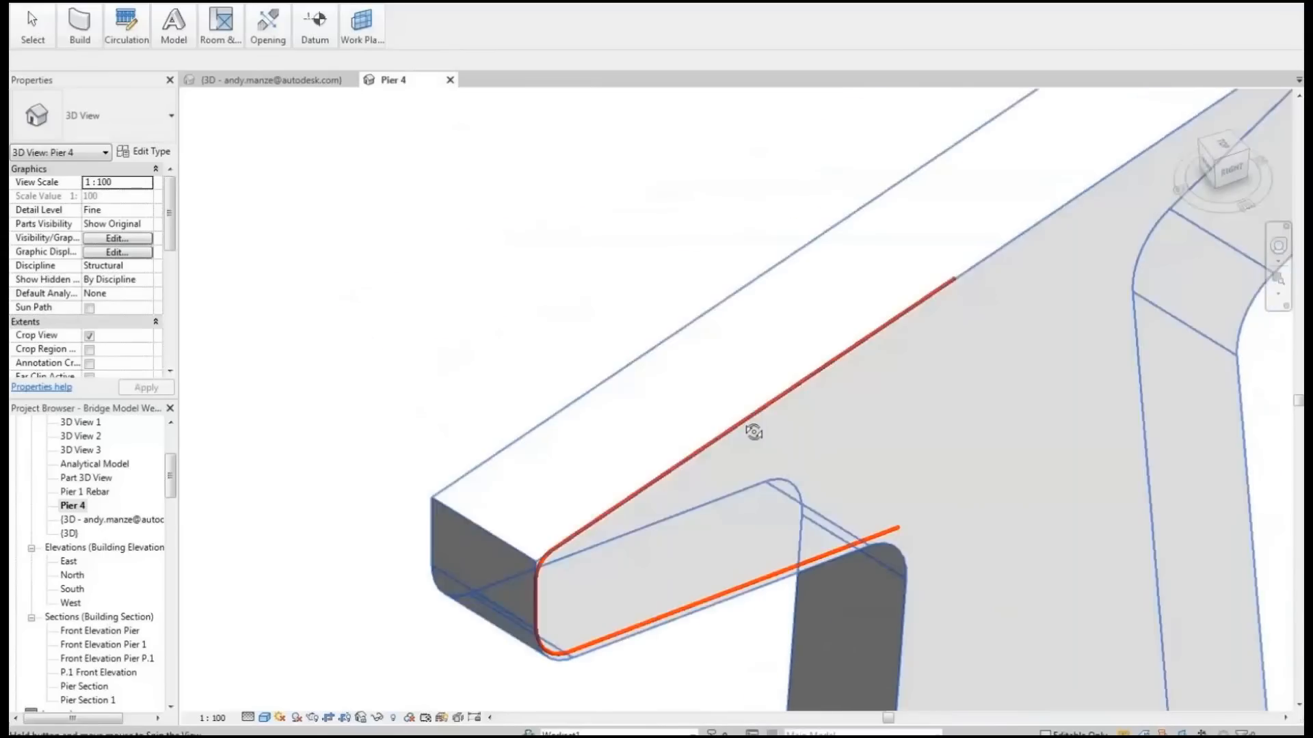
shift+middle_drag(753, 431, 716, 433)
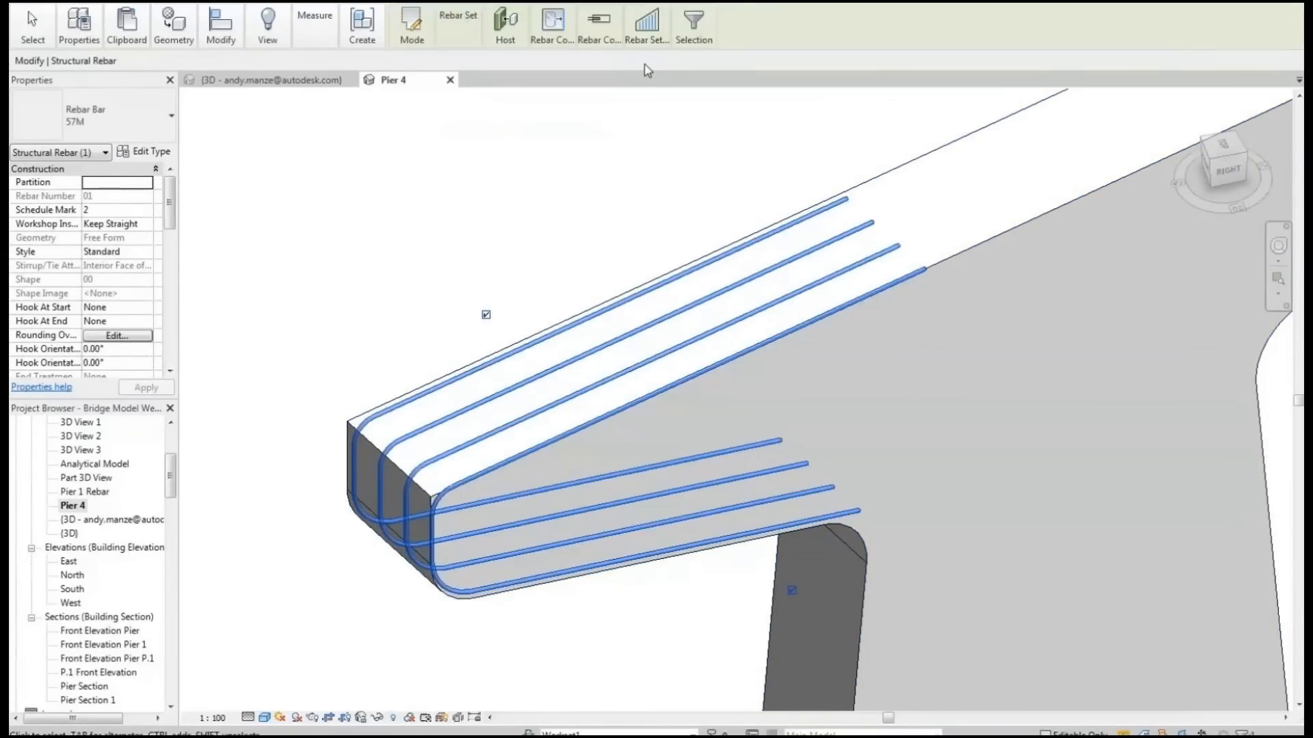
click(379, 249)
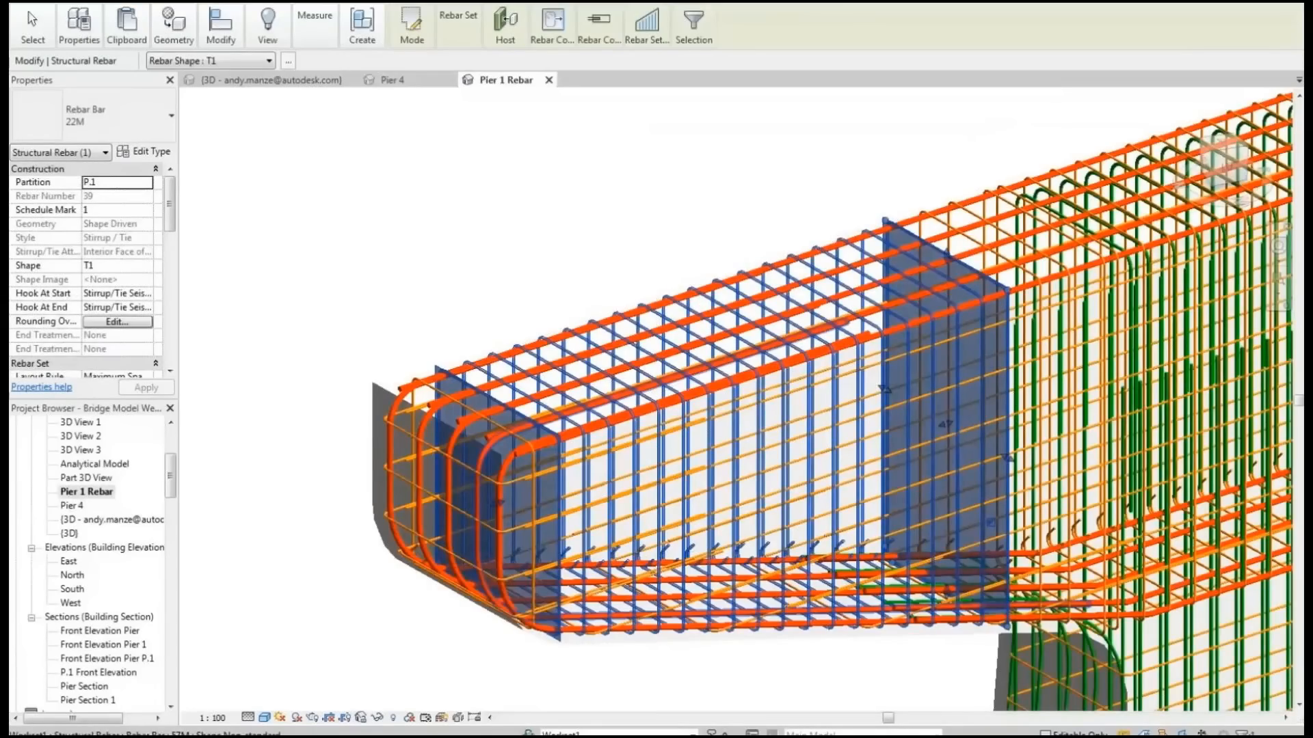
key(Escape)
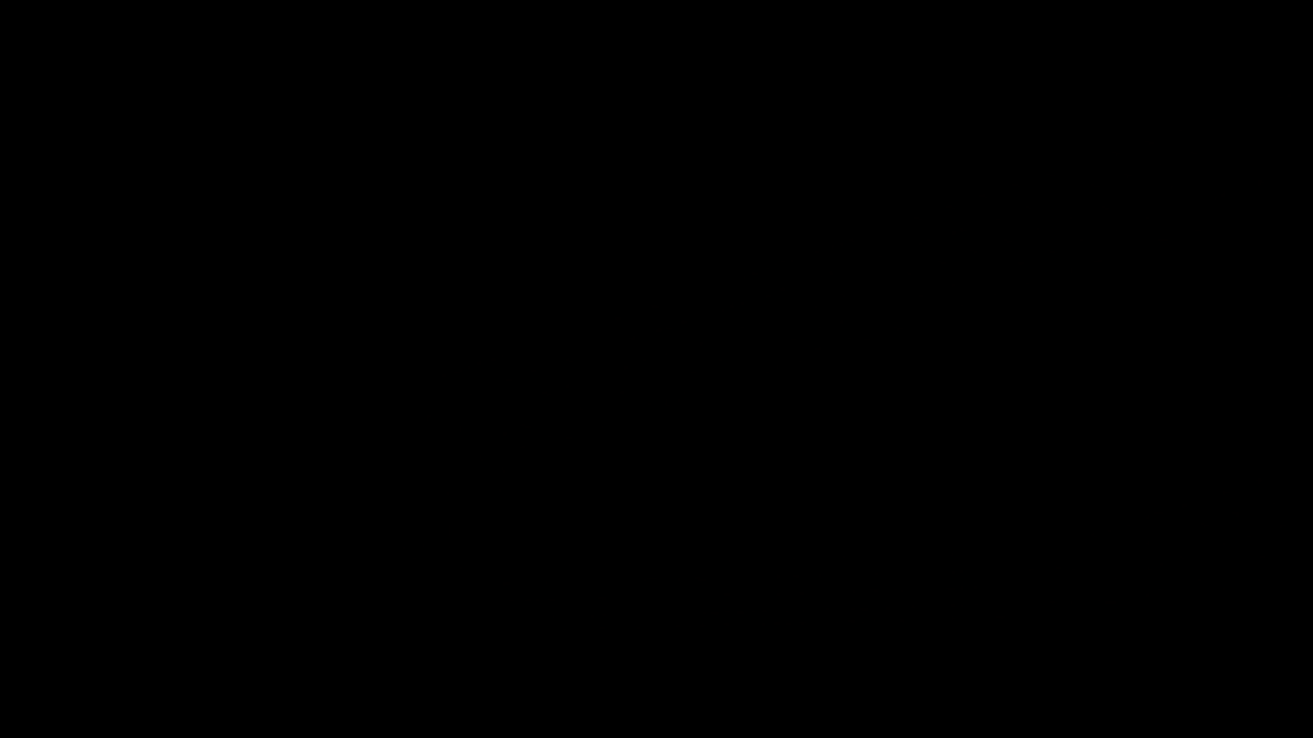
mouse_move(669, 551)
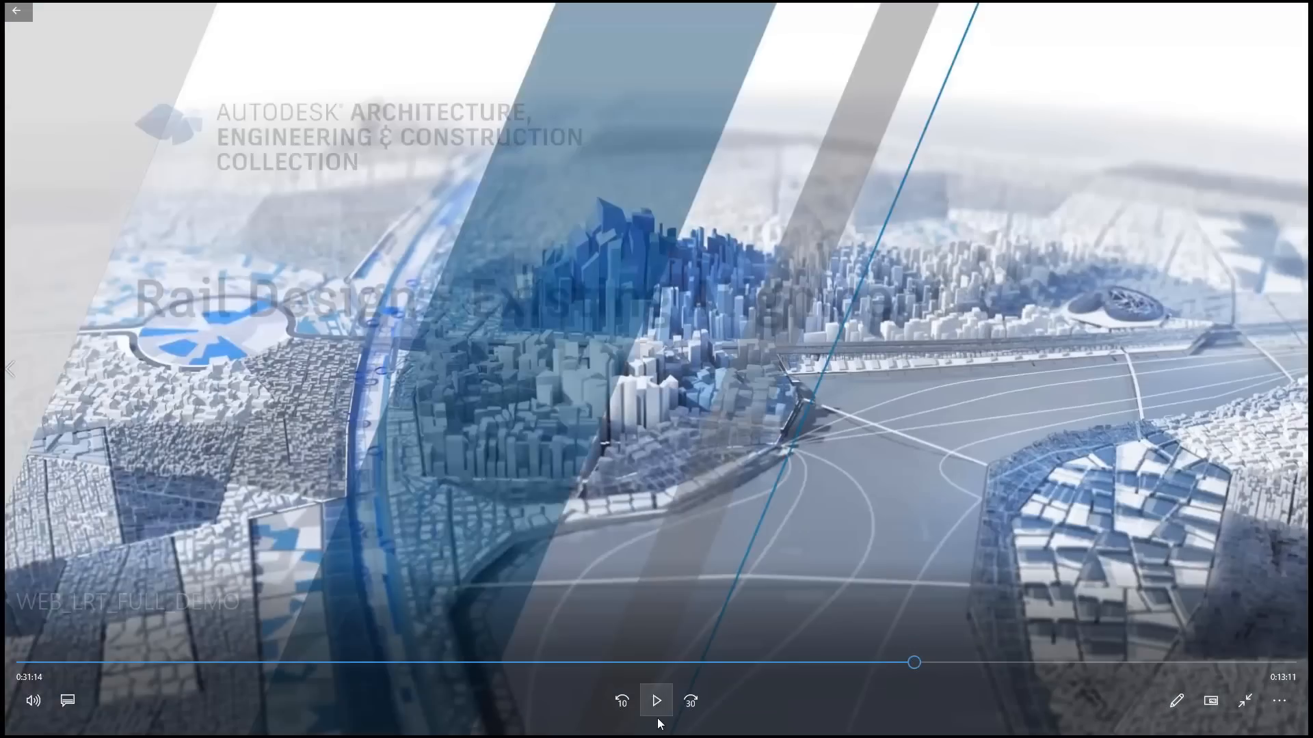
click(655, 704)
click(655, 701)
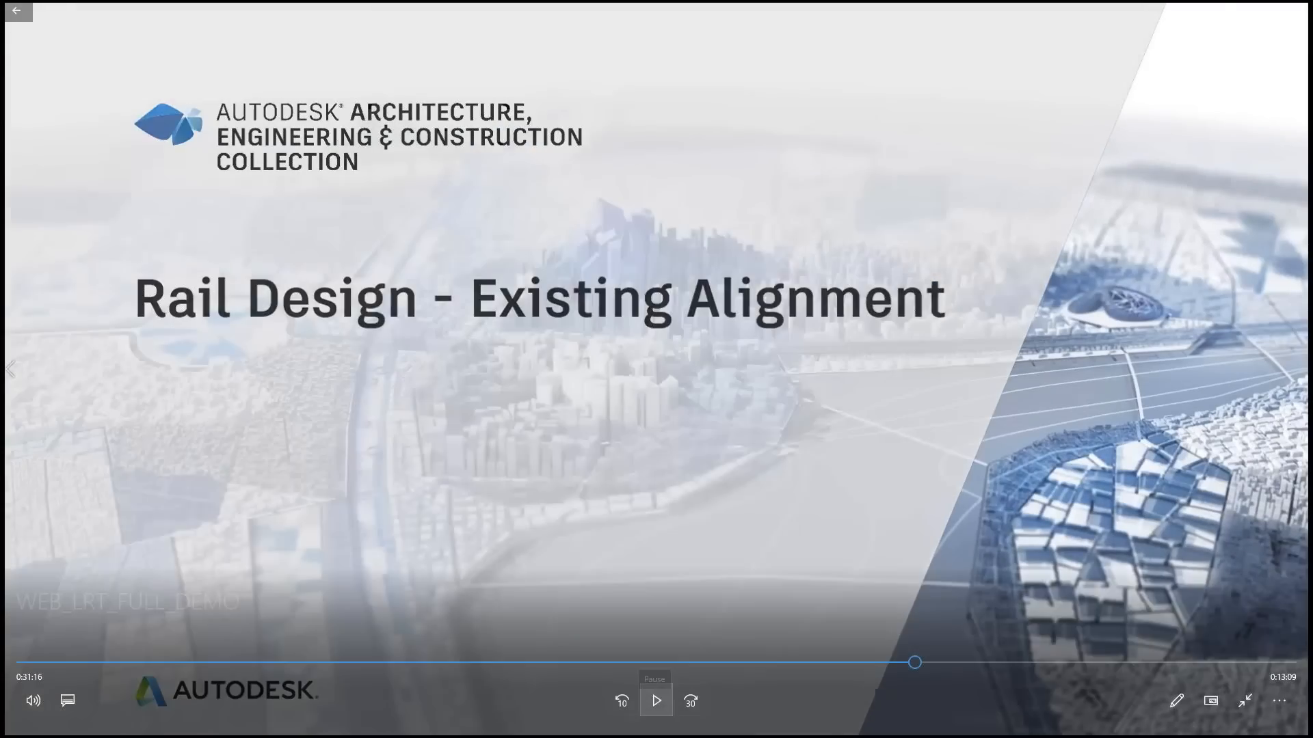
click(656, 701)
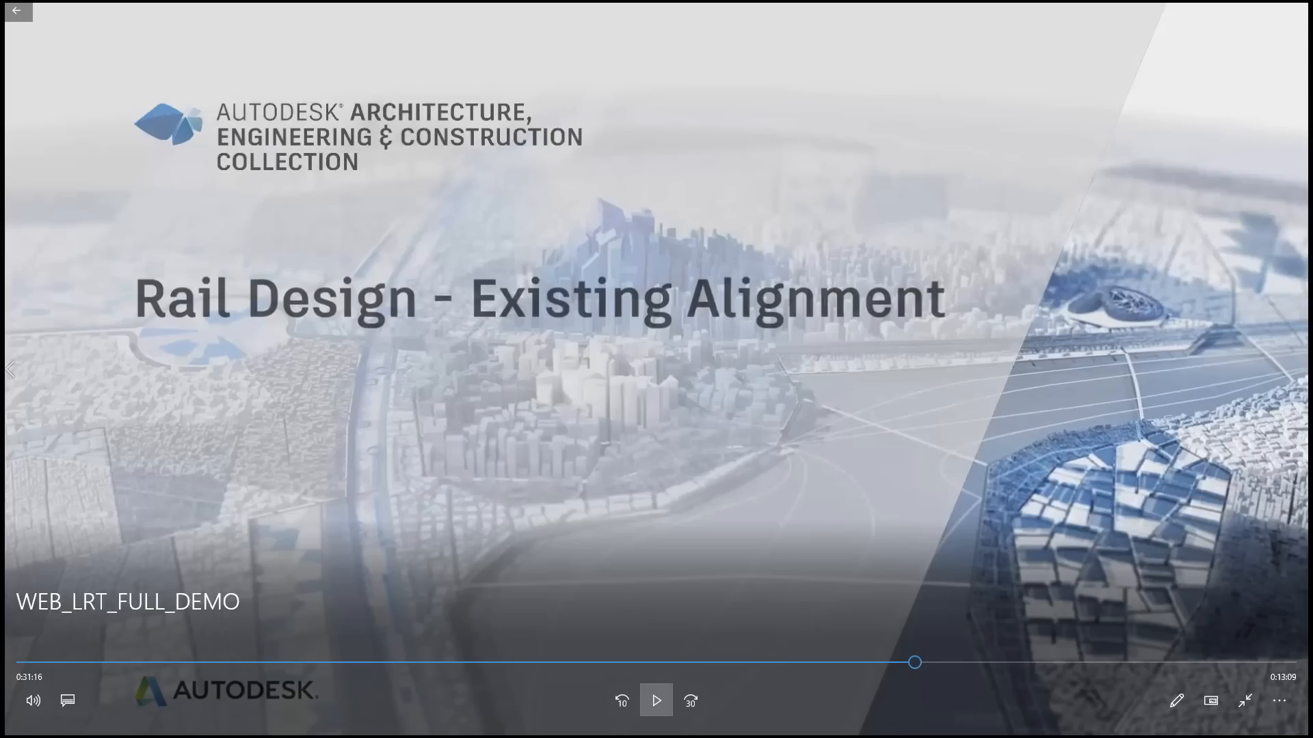
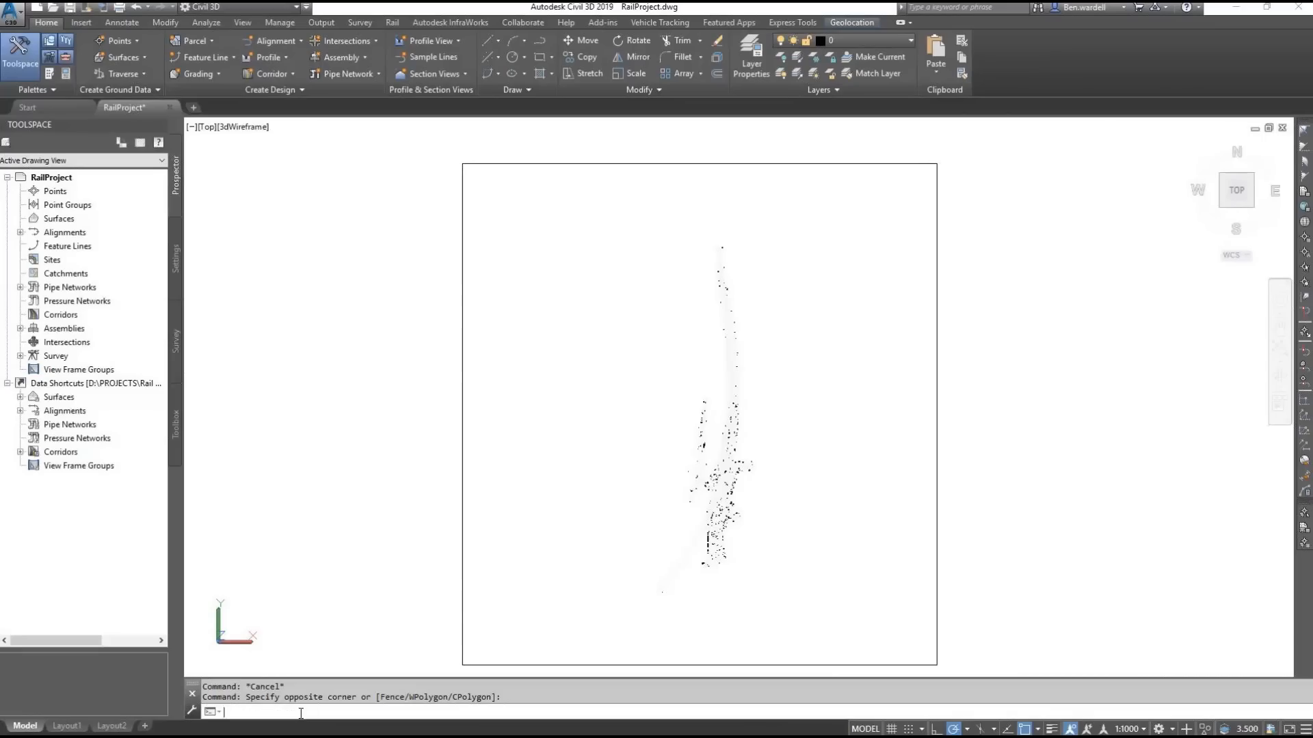
Step: In Civil 3D, import the linearfeature__2018-09-04_08-43-06 shapefile with coordinate system RGF93.CC49 into RailProject and inspect its rail lines
text(port)
key(Return)
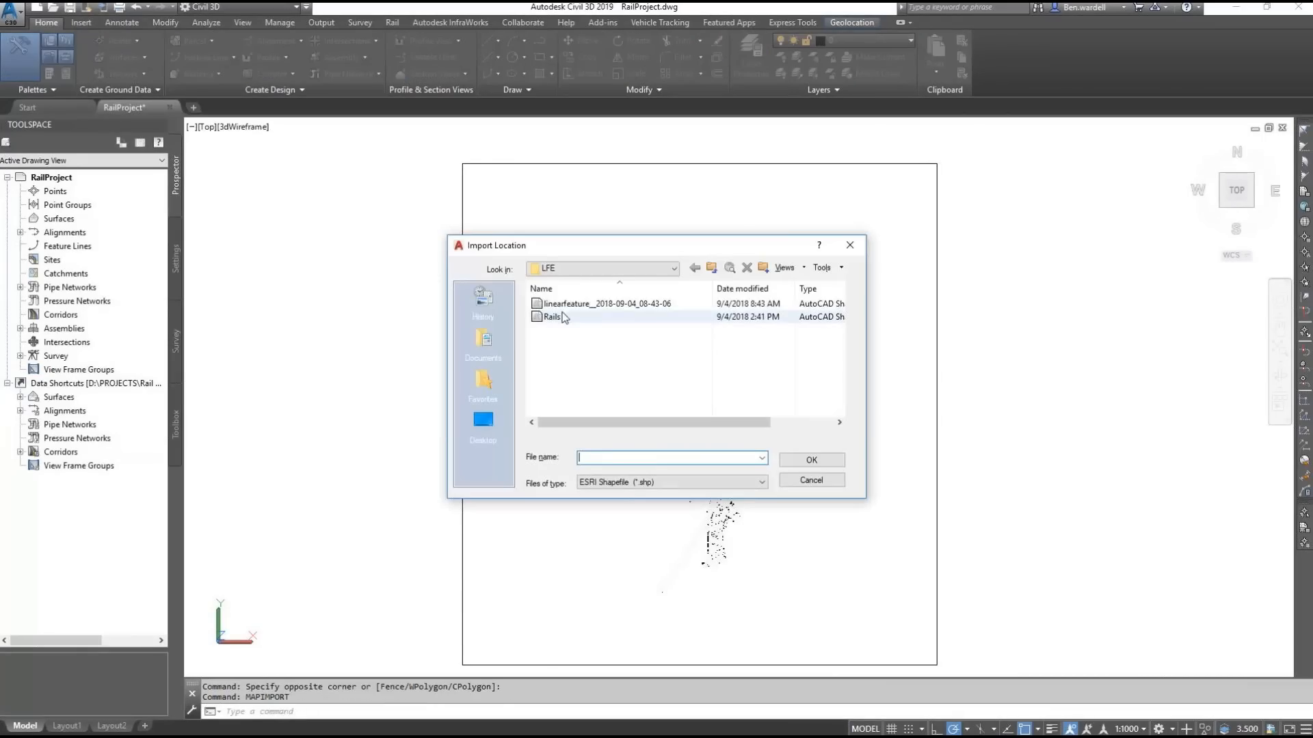
click(602, 304)
click(811, 462)
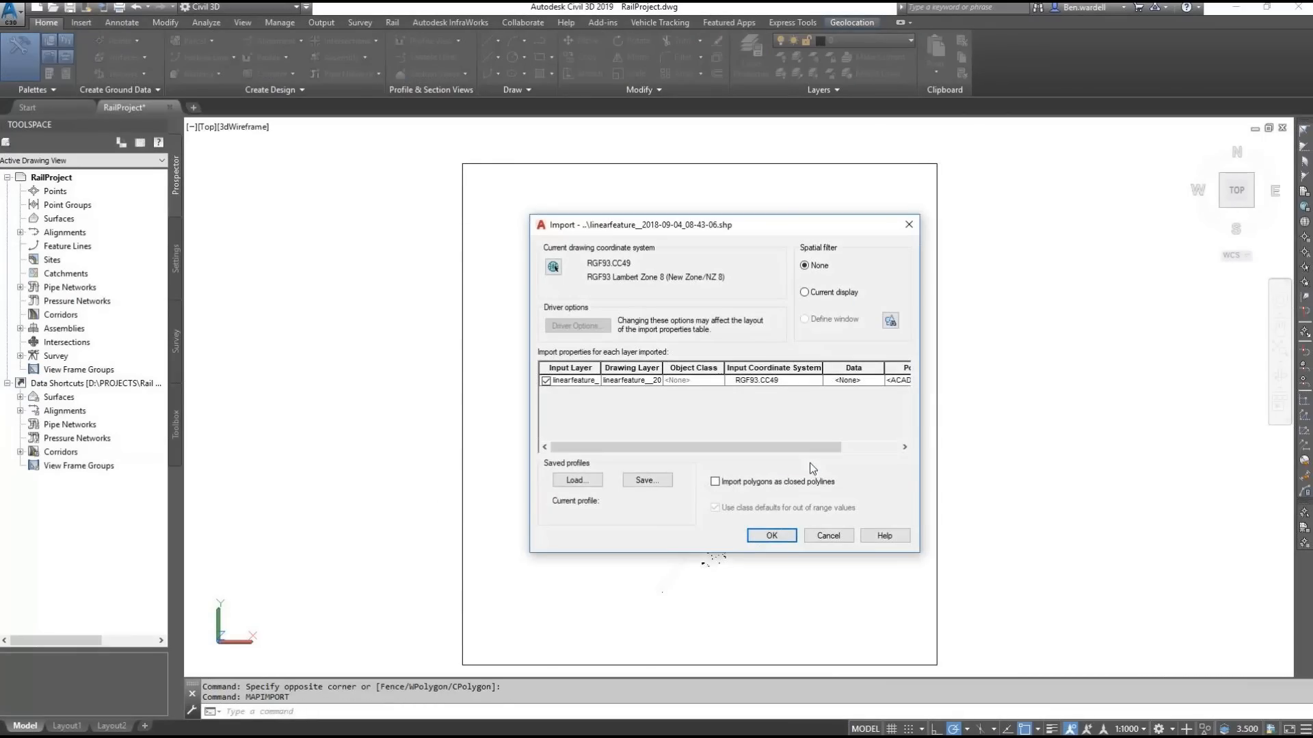
click(771, 536)
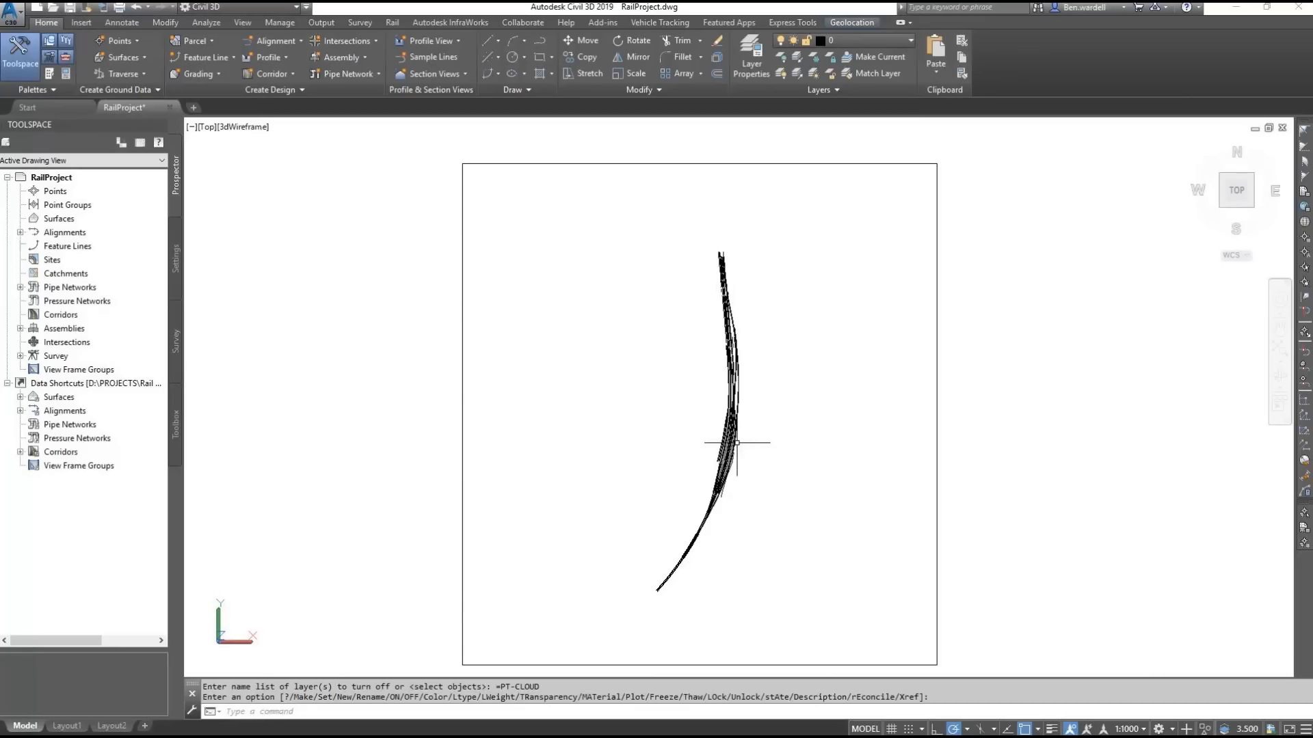
scroll(736, 442, up, 6)
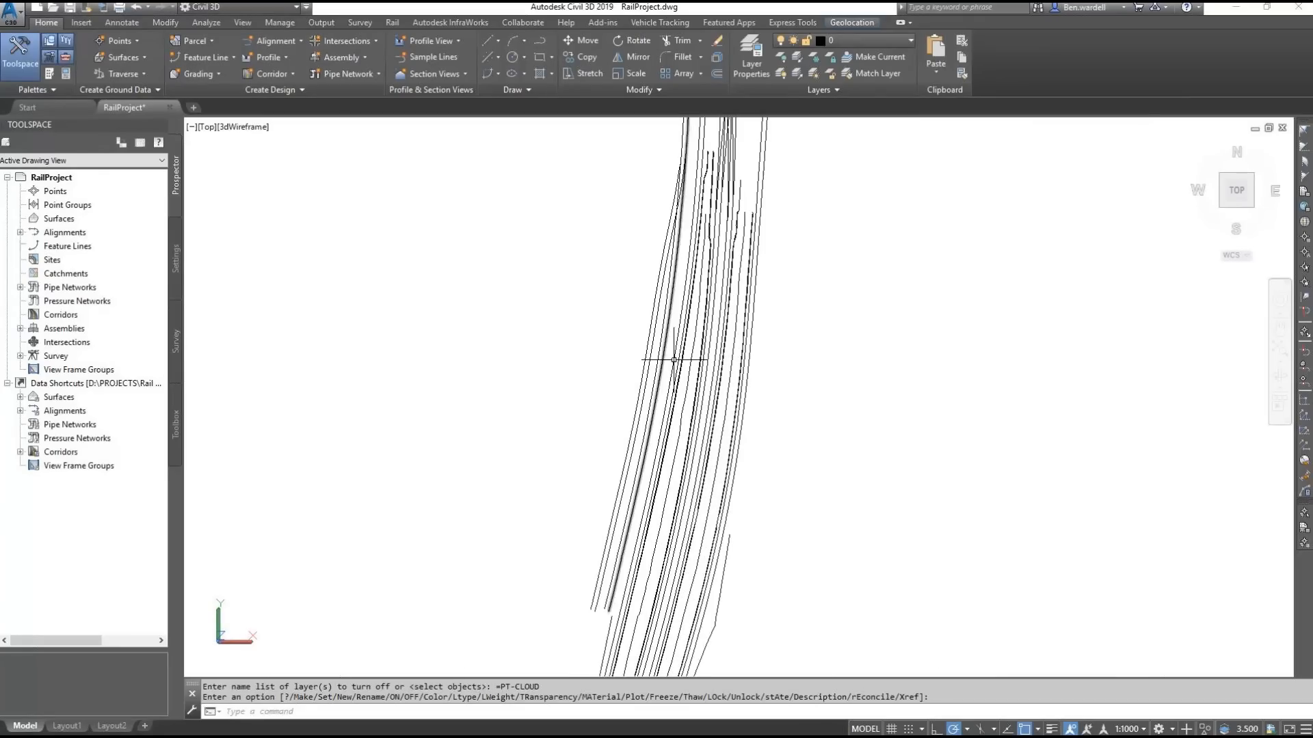
scroll(716, 335, up, 2)
key(Return)
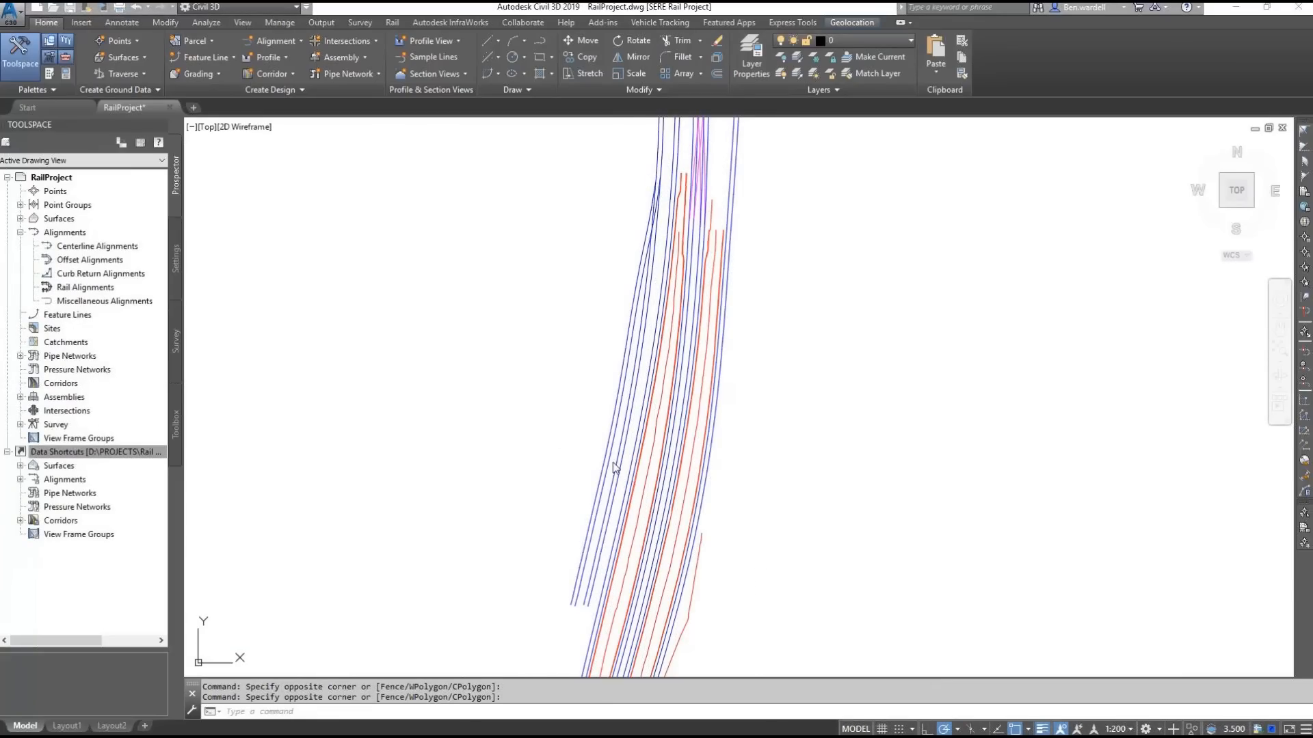
Step: Convert the westernmost track's two rail lines into feature lines with site <None>, named Rail<[Next Counter(CP)]>, erasing the existing entities
click(231, 57)
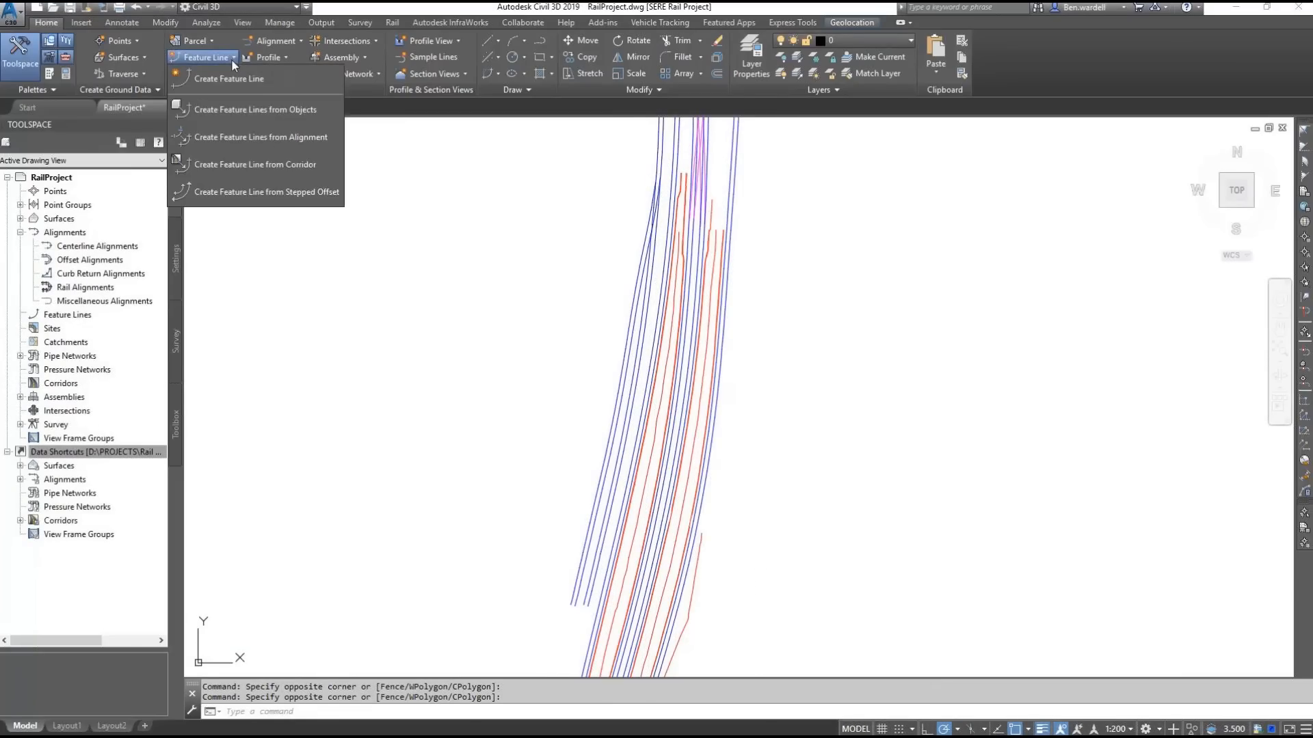
click(240, 112)
click(630, 354)
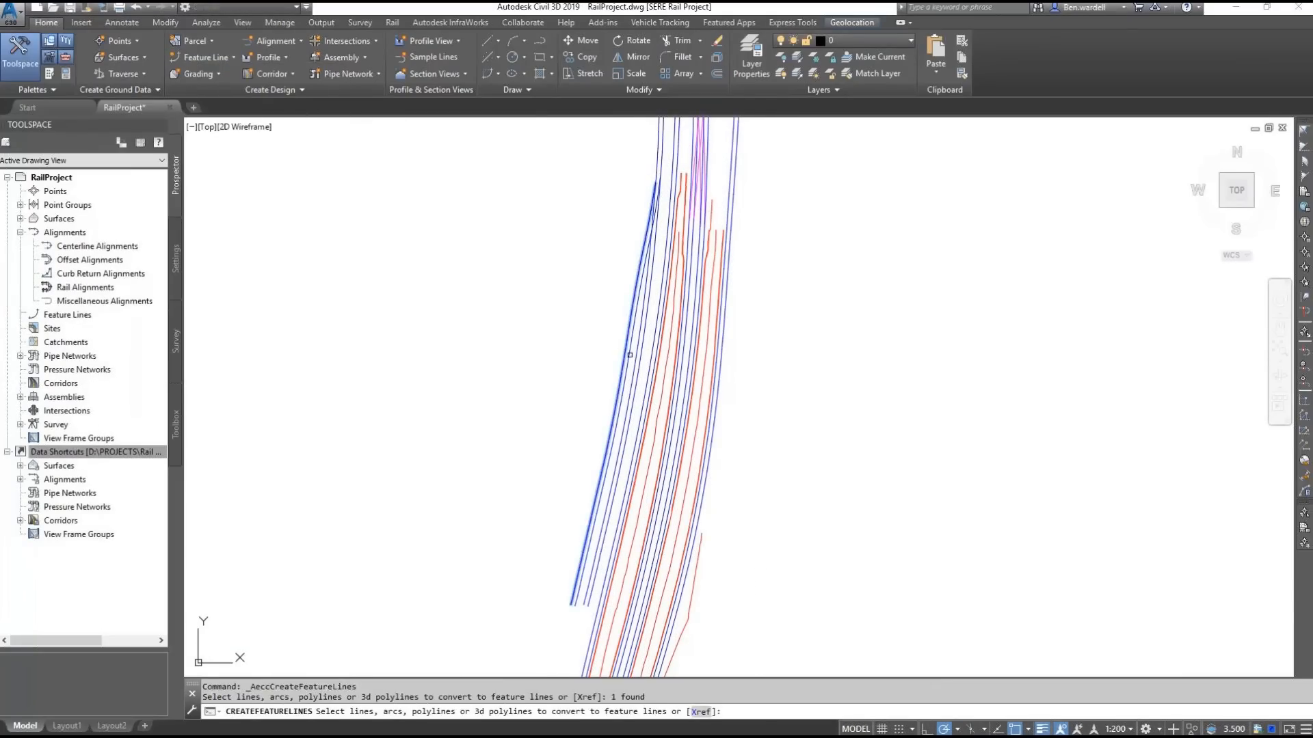
click(630, 355)
key(Return)
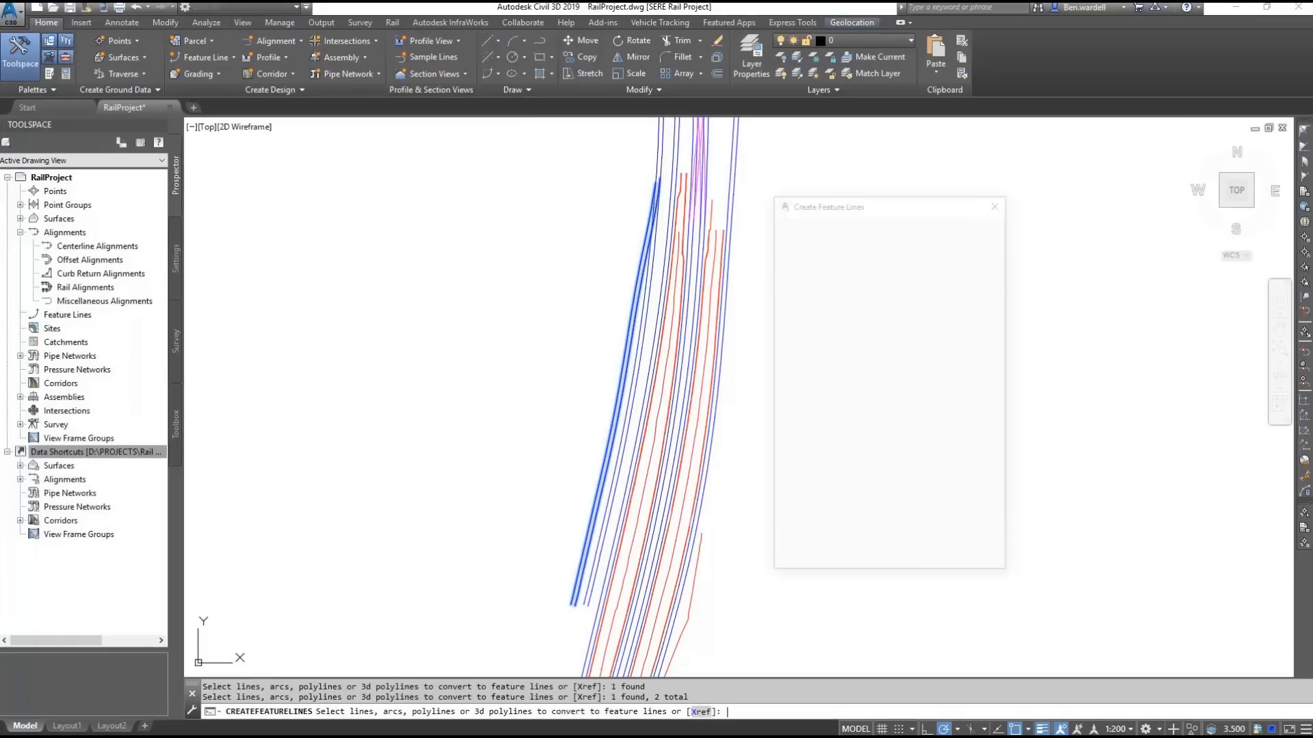
click(949, 240)
click(842, 252)
click(783, 260)
drag(821, 279, 780, 283)
text(Rail<[Next Counter(CP)]>)
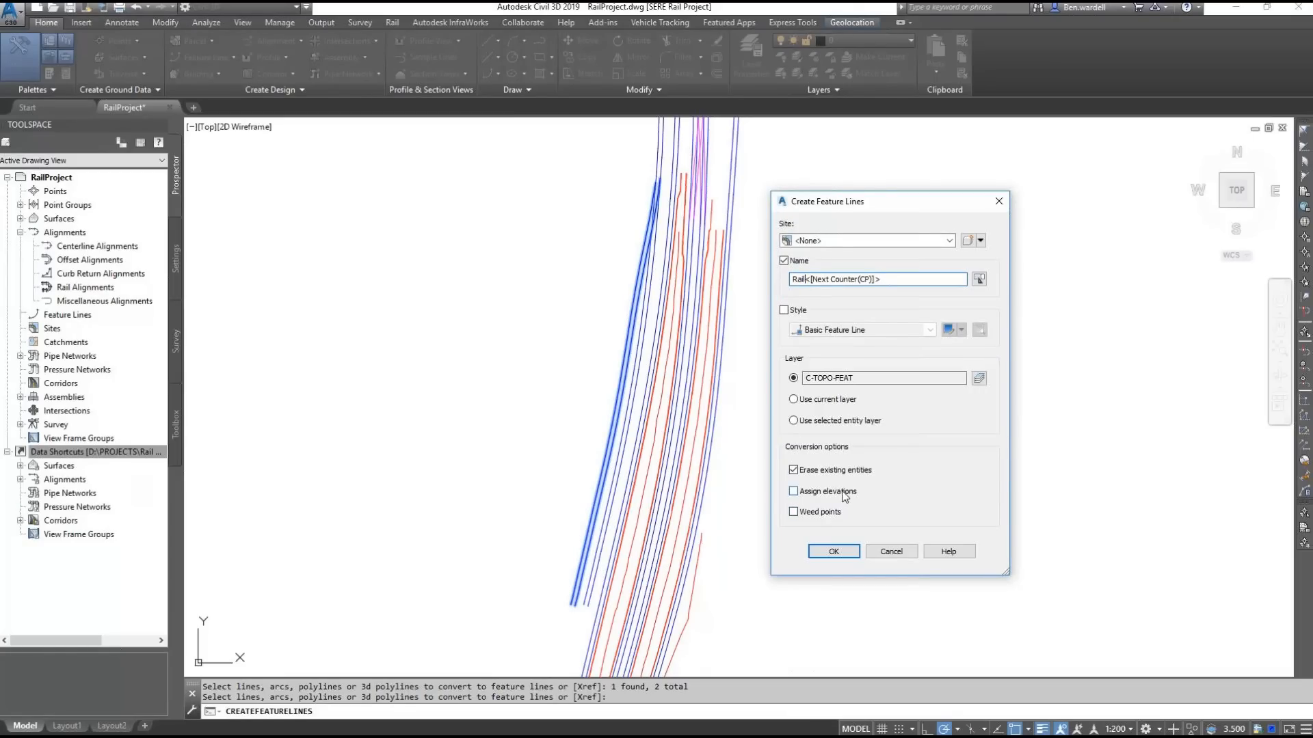
click(835, 552)
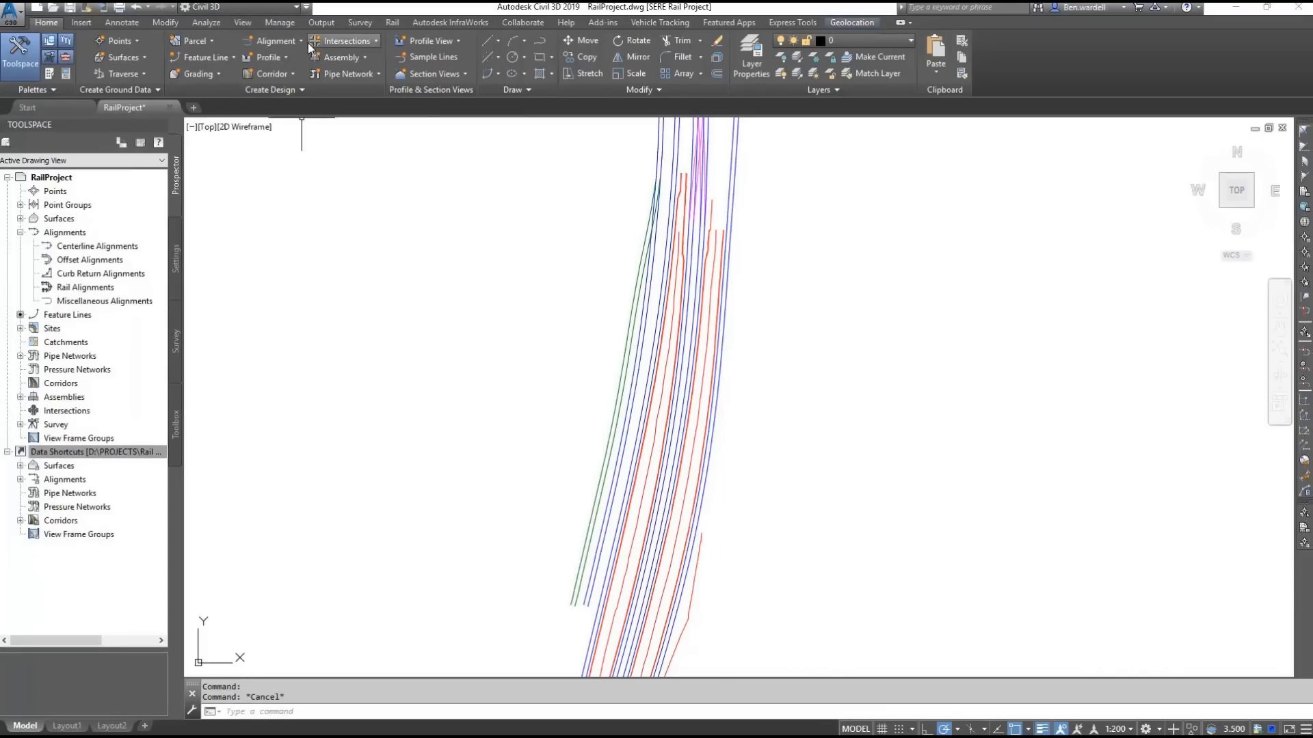
Step: Set up a best-fit alignment named TRACK-01 from feature lines, with desired R/A 1, Clothoid spirals and no offset labels
click(299, 43)
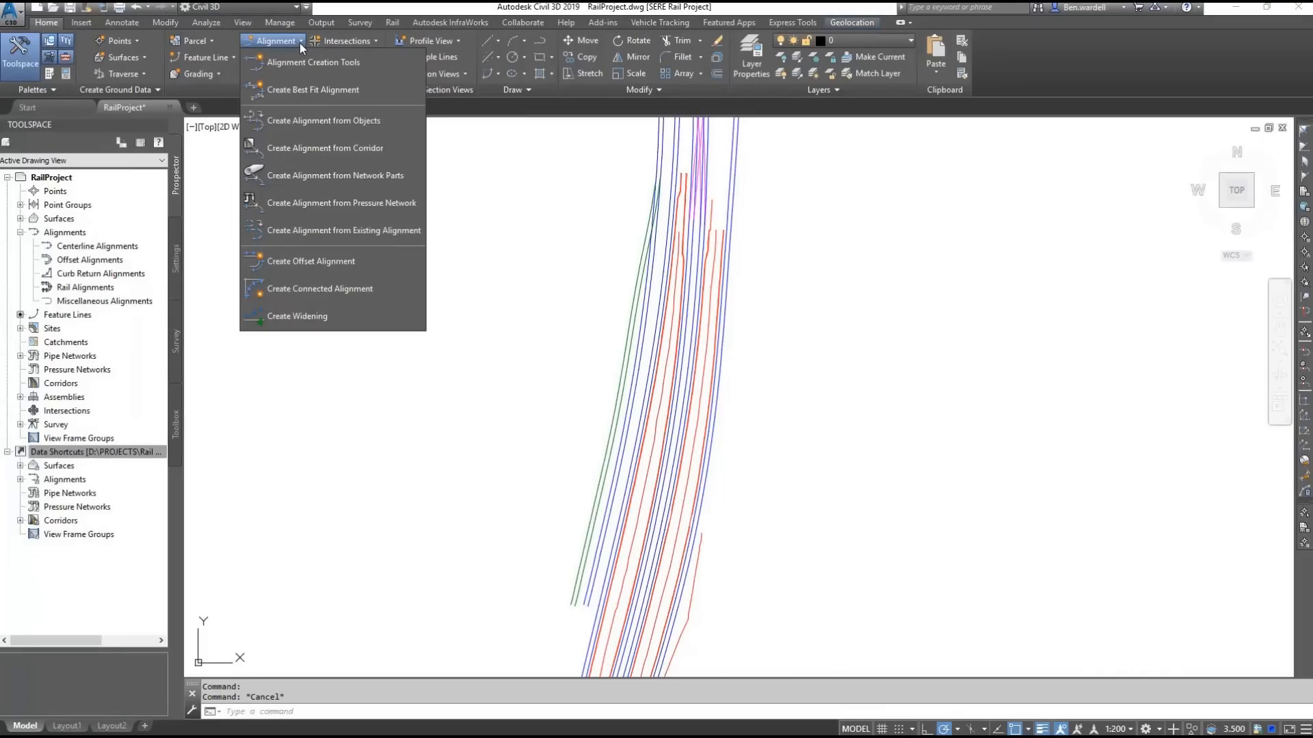
click(298, 90)
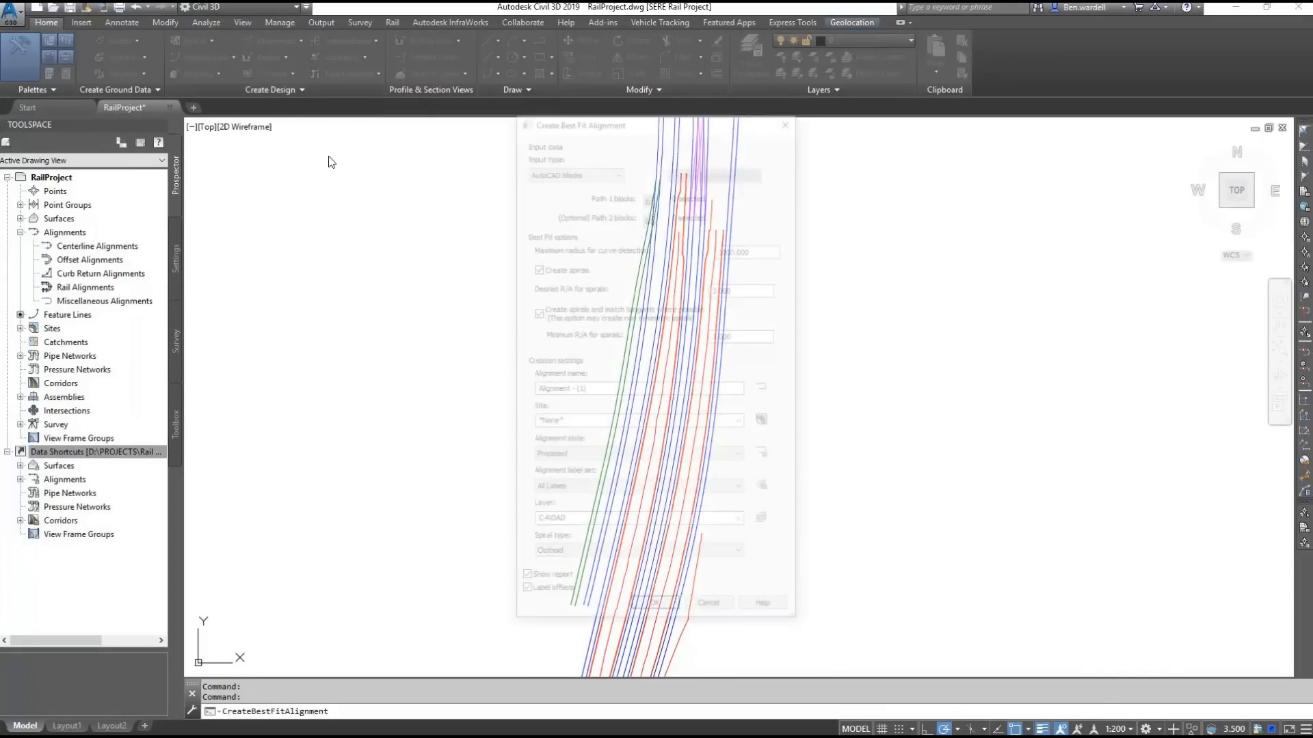
click(618, 170)
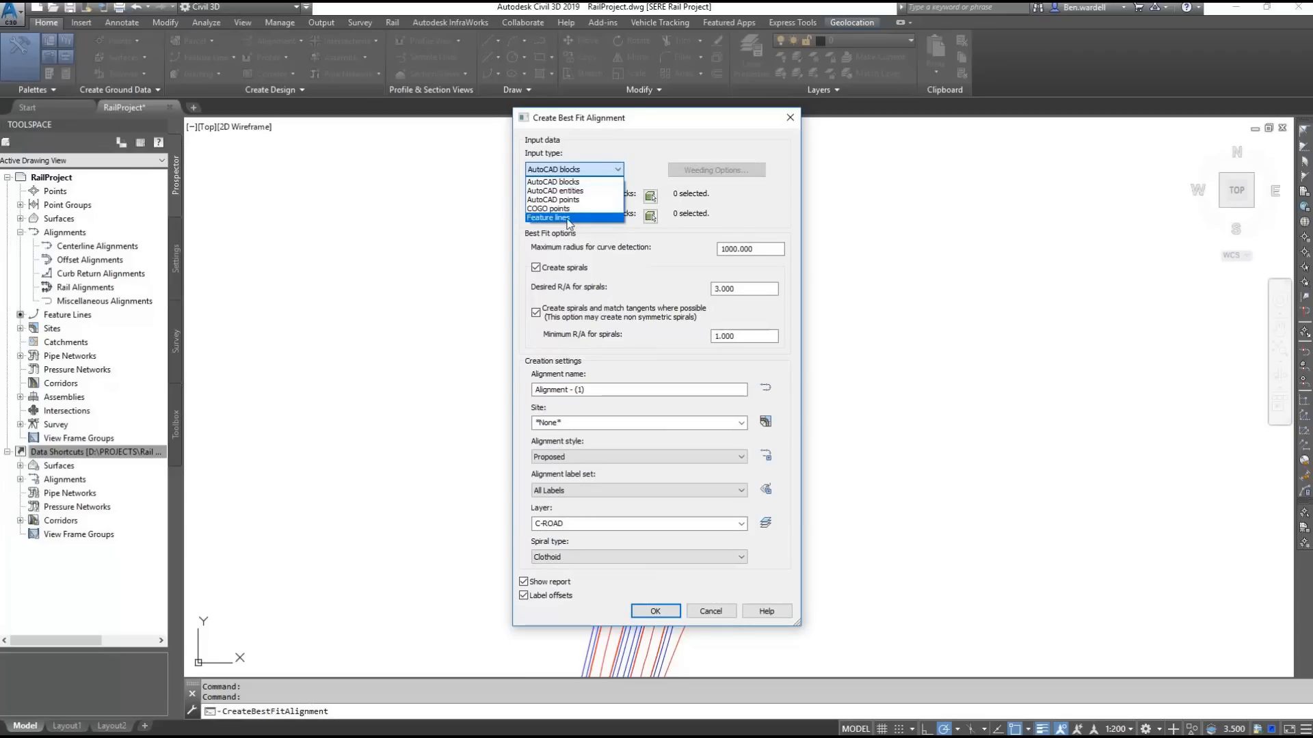
click(568, 217)
double_click(712, 289)
click(744, 336)
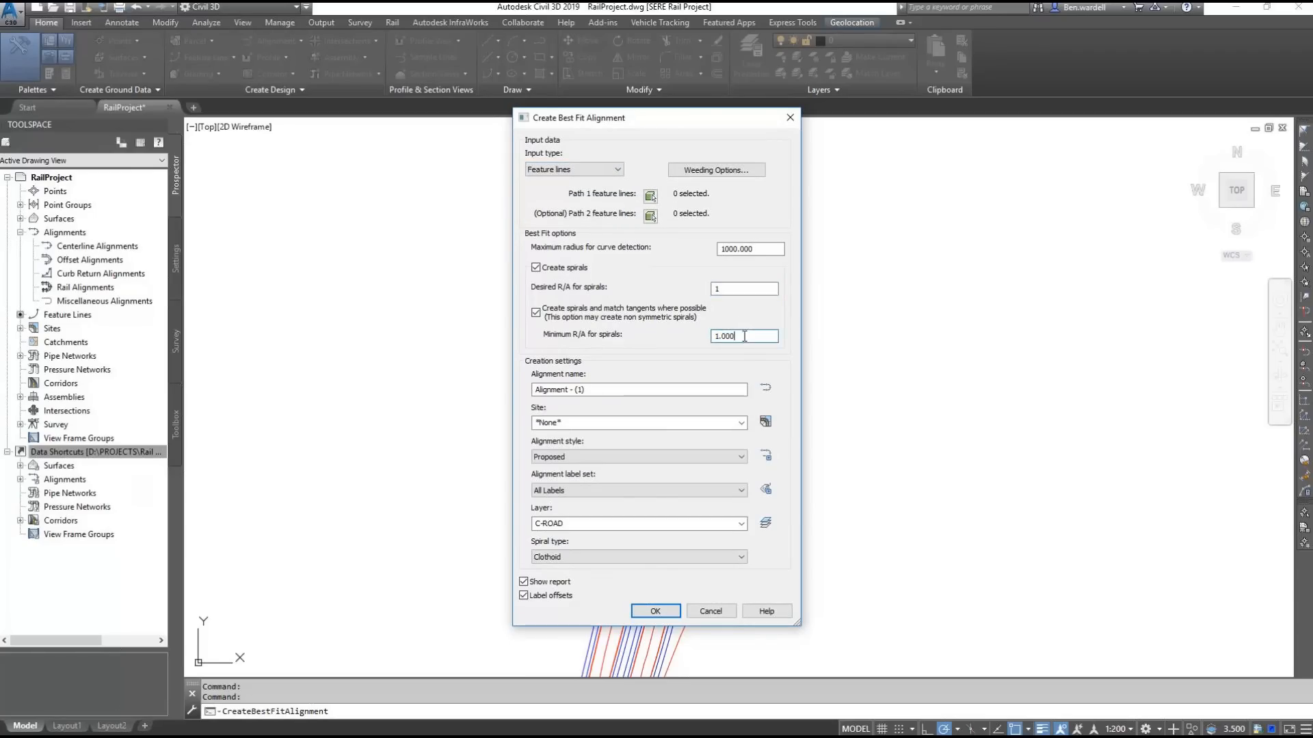
drag(592, 391, 510, 392)
text(TRACK-01)
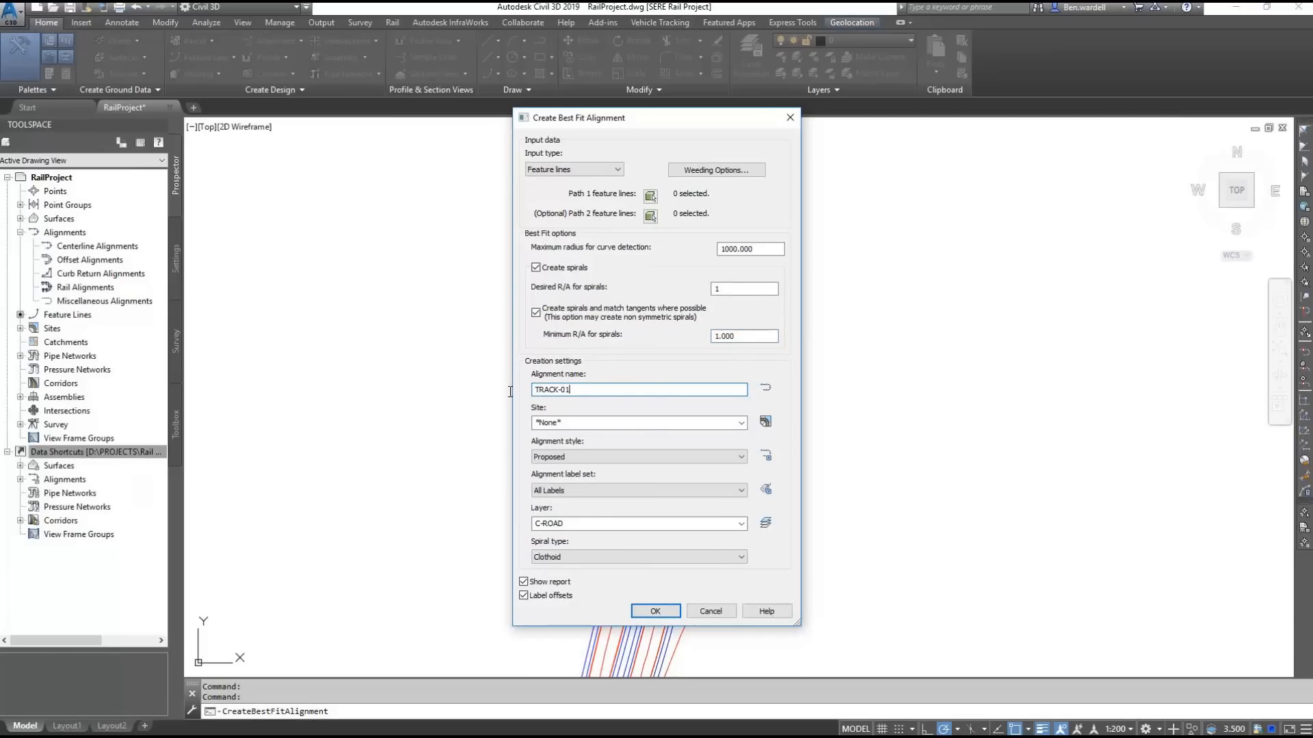
click(741, 558)
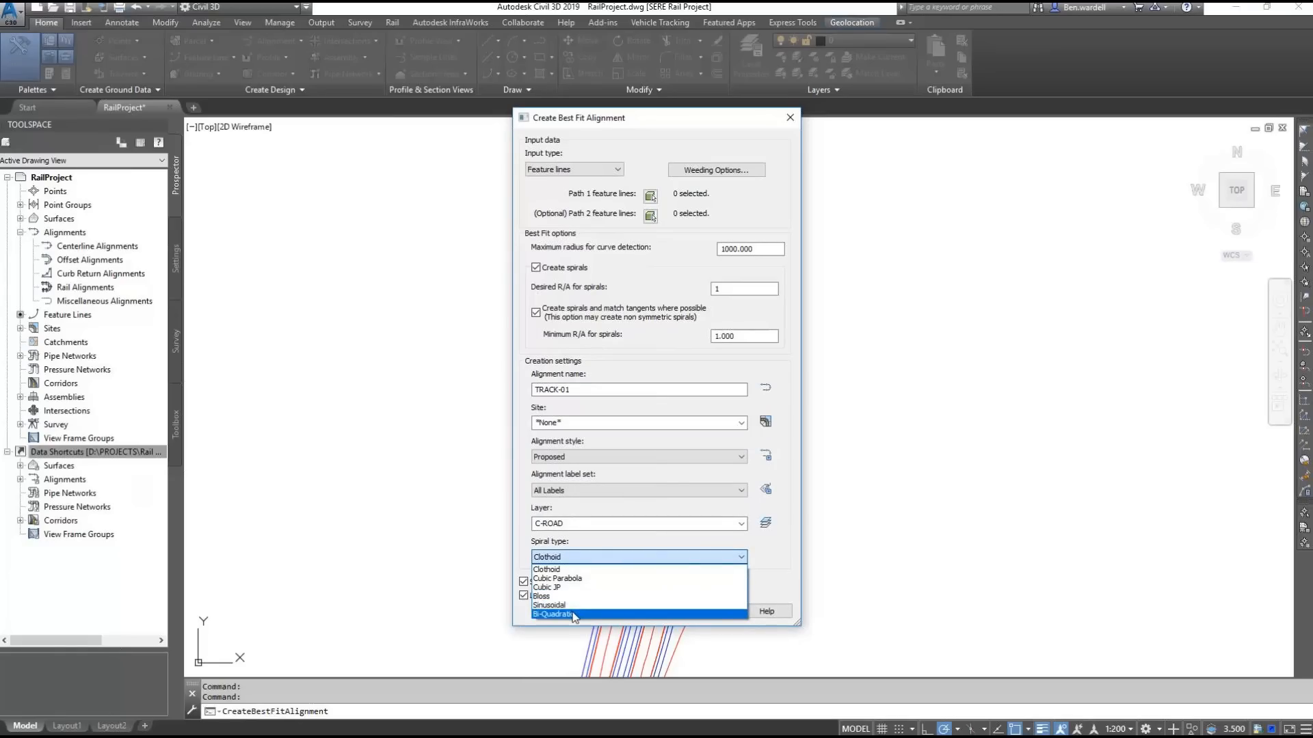
click(563, 570)
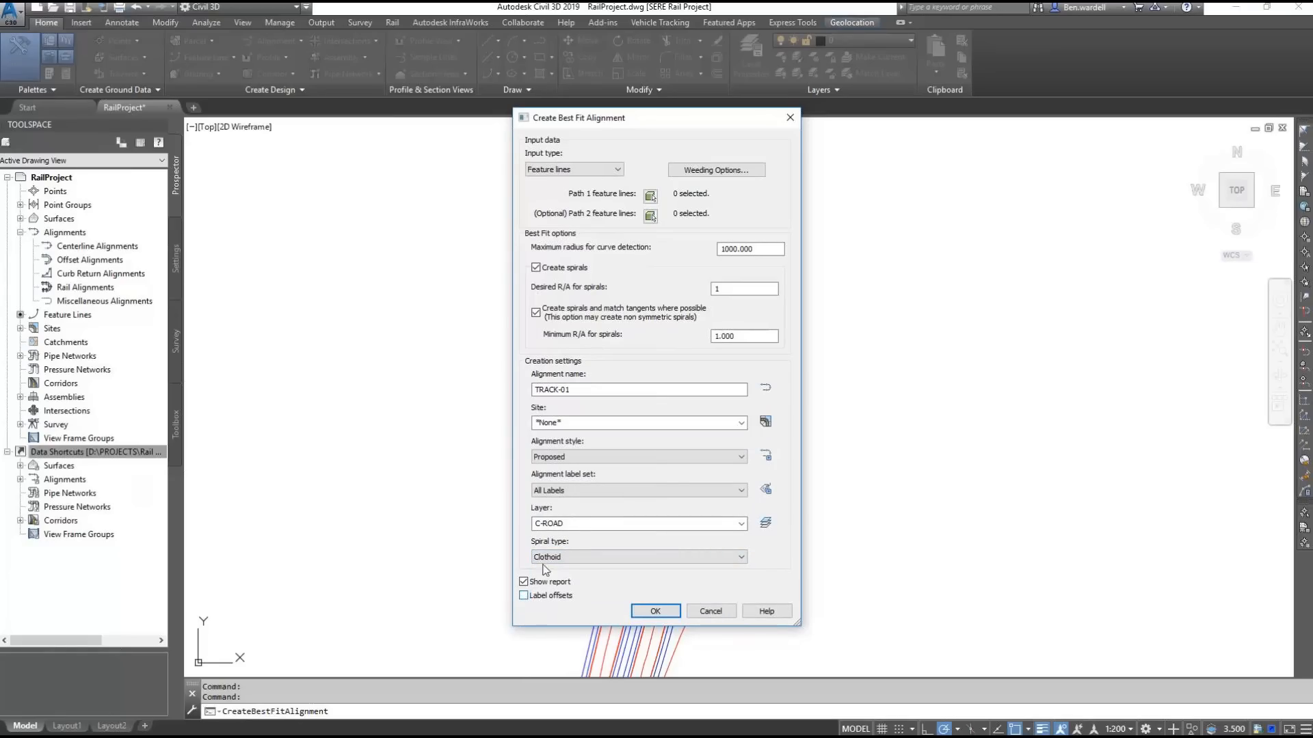
Step: Assign the two rail feature lines as path 1 and path 2 and generate the TRACK-01 best-fit alignment
click(650, 197)
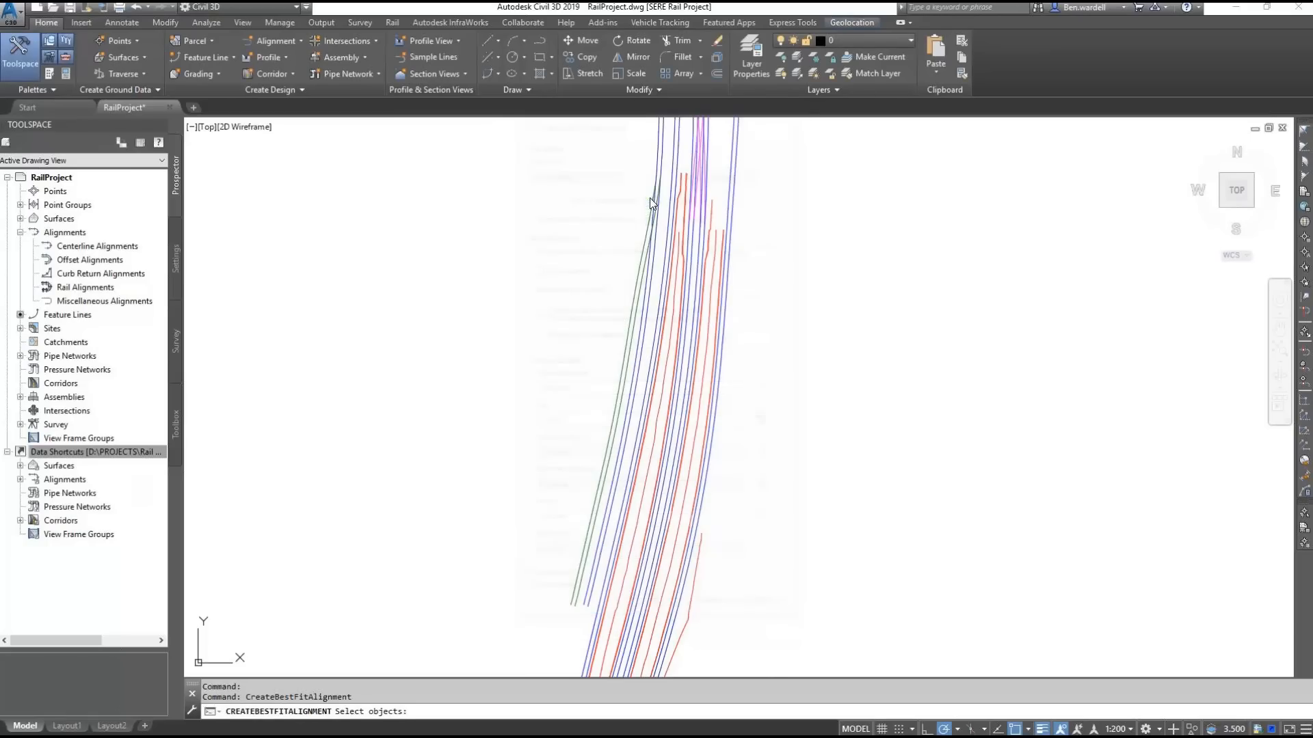
click(618, 394)
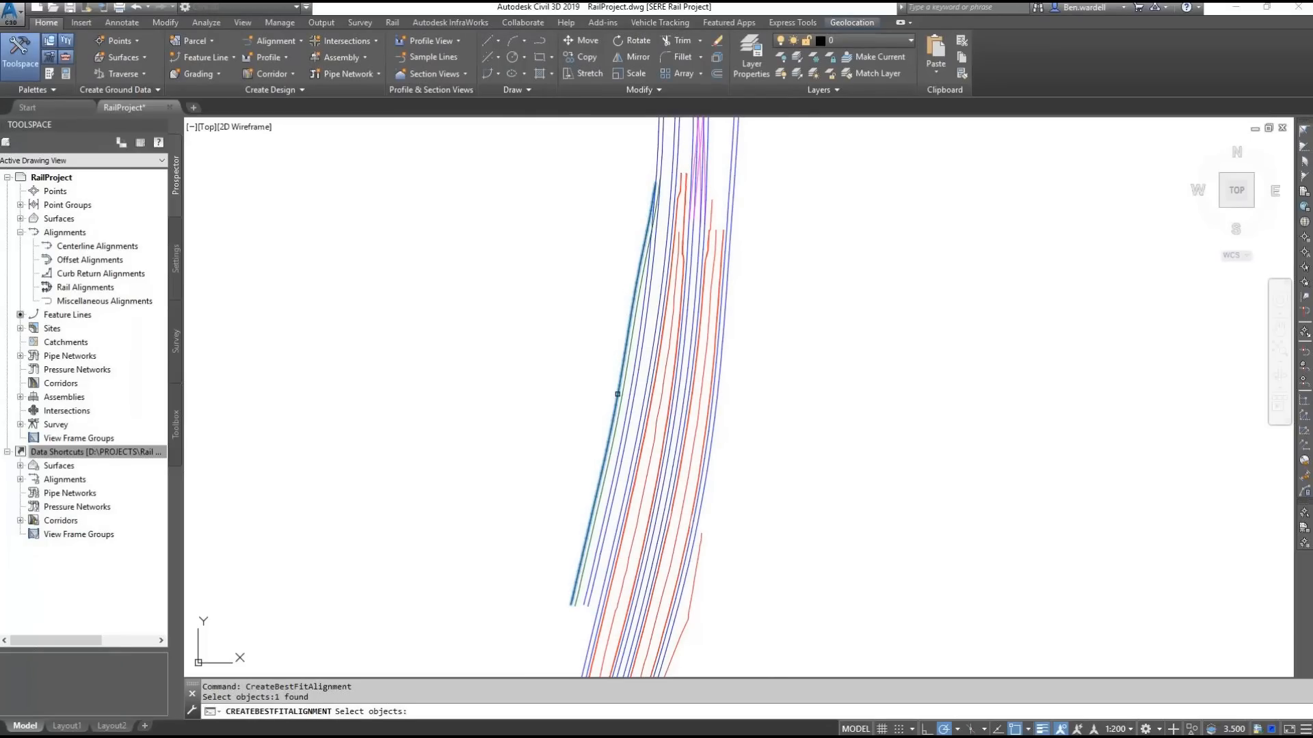
key(Return)
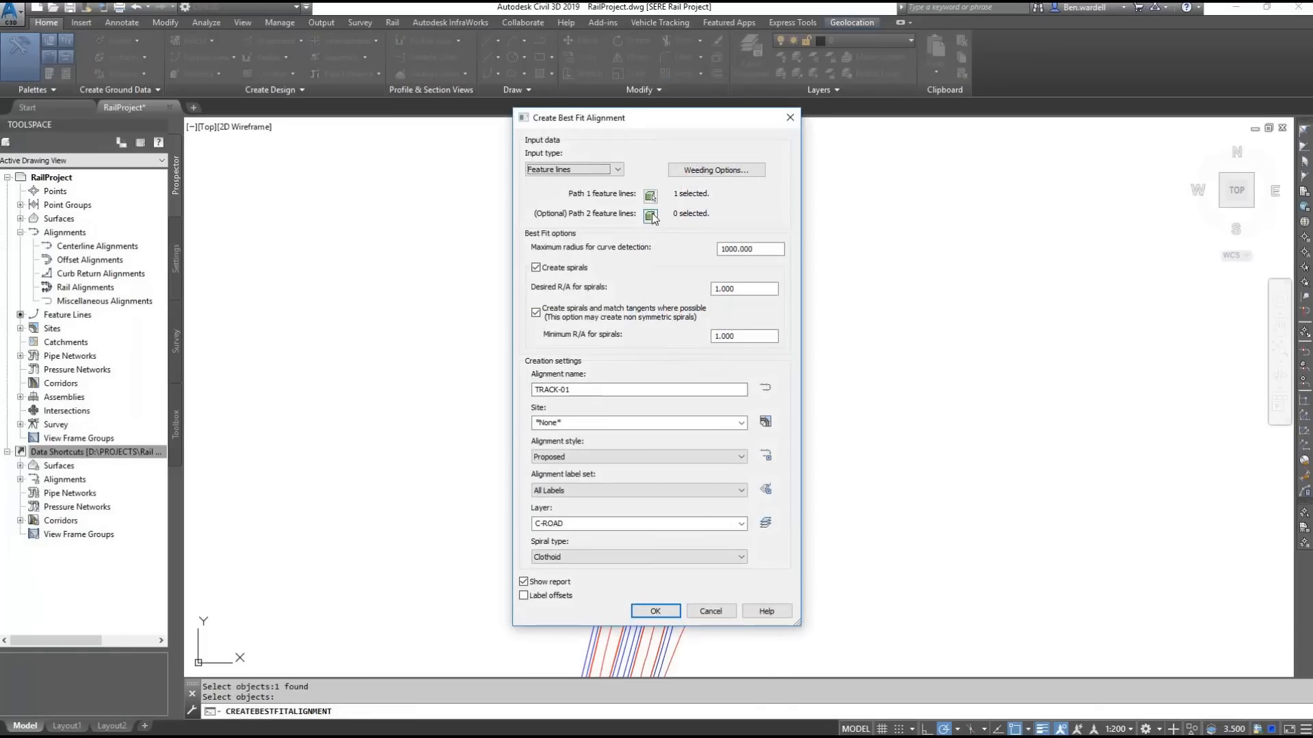
click(650, 216)
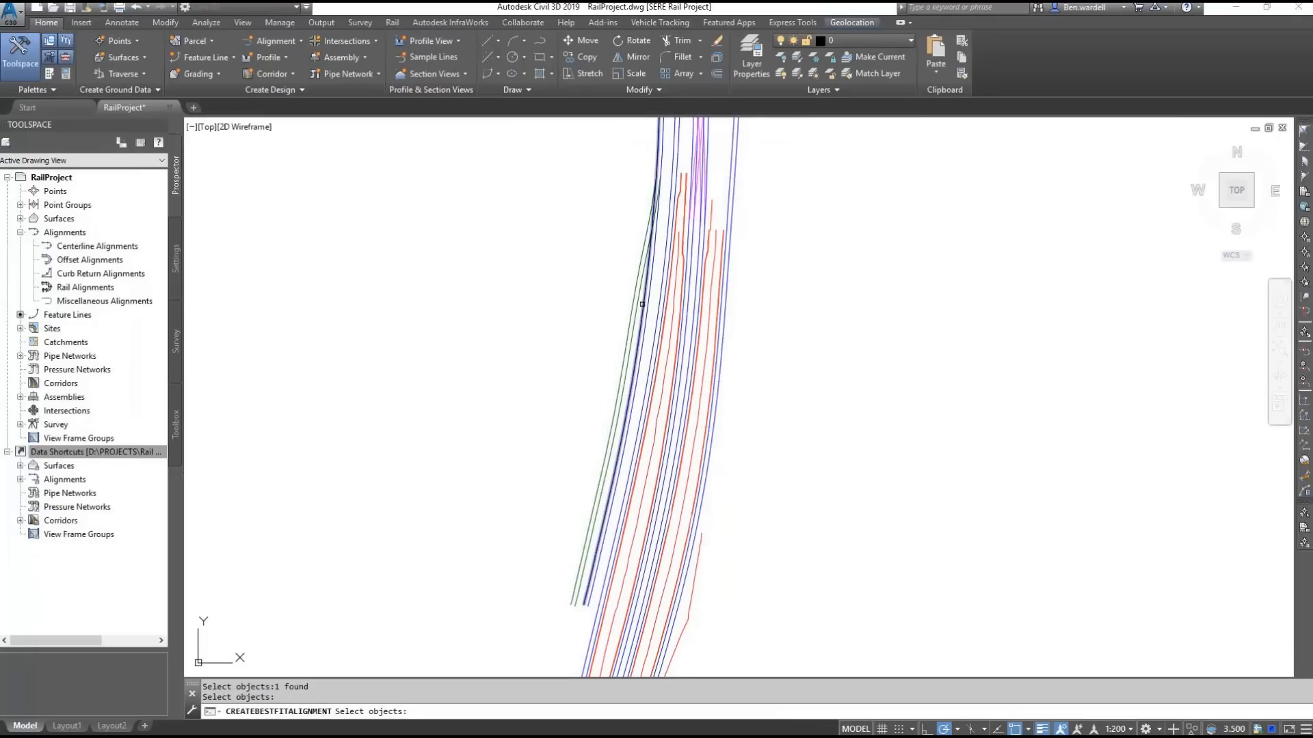
click(638, 304)
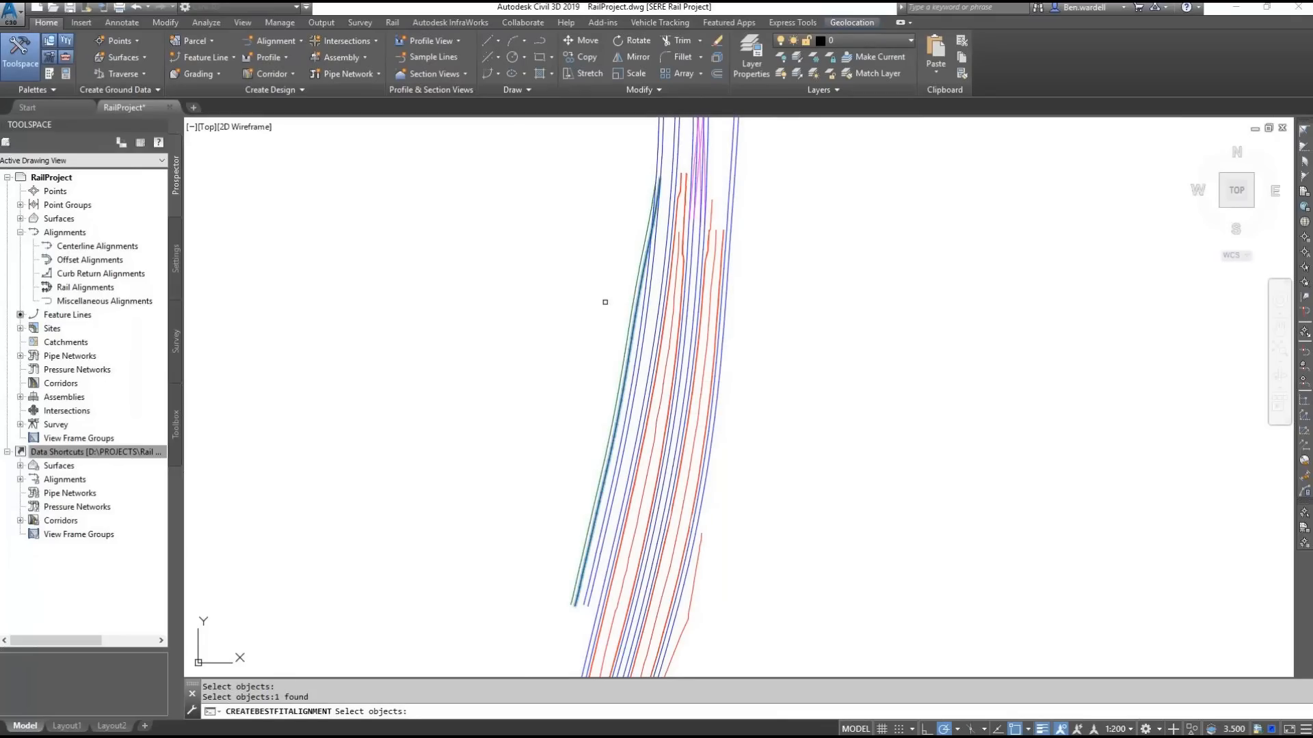
key(Return)
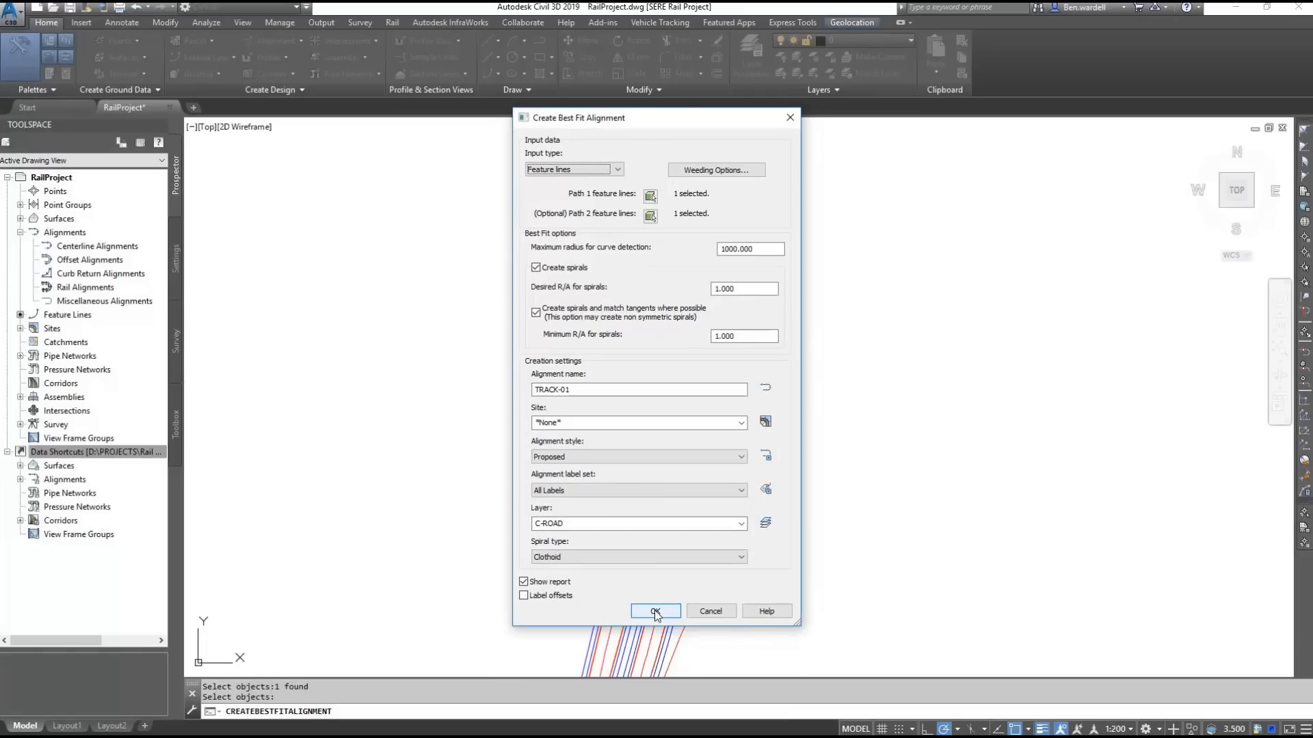
key(Return)
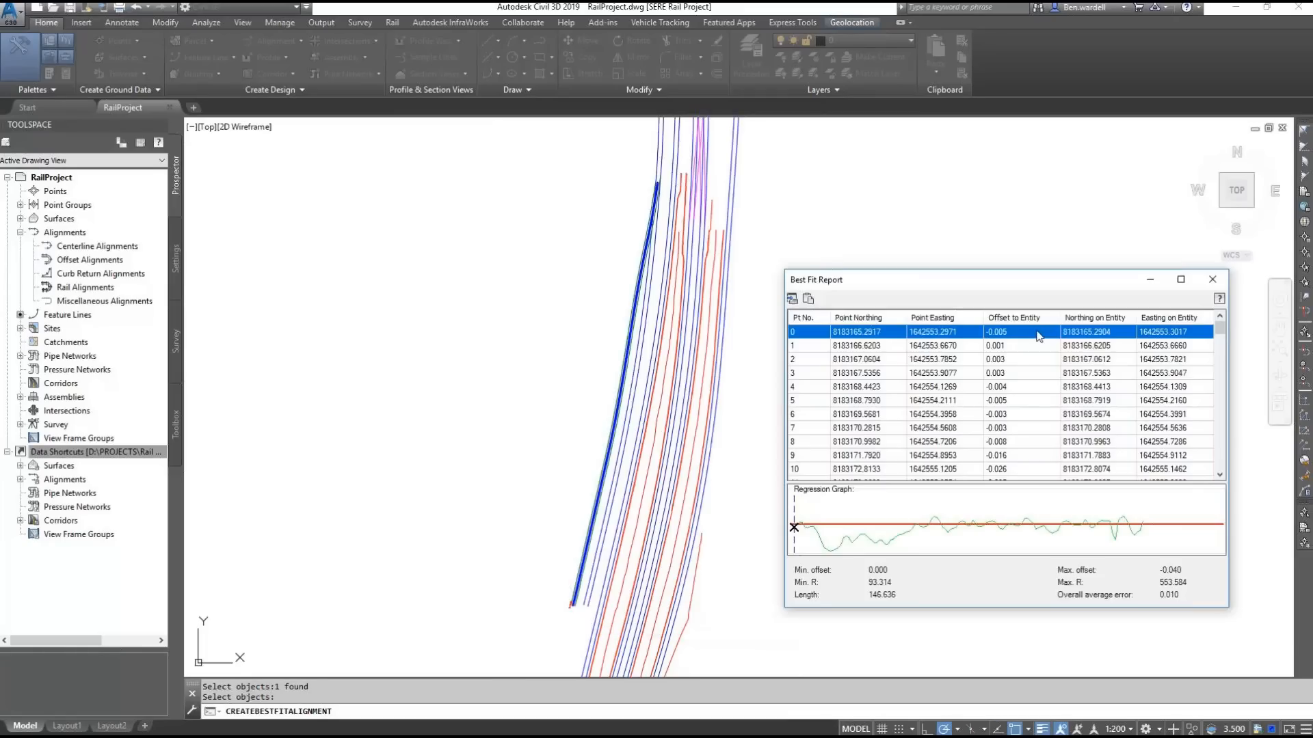
Step: Review the point offsets and regression graph through the Best Fit Report, and close the report
key(Down)
key(Down)
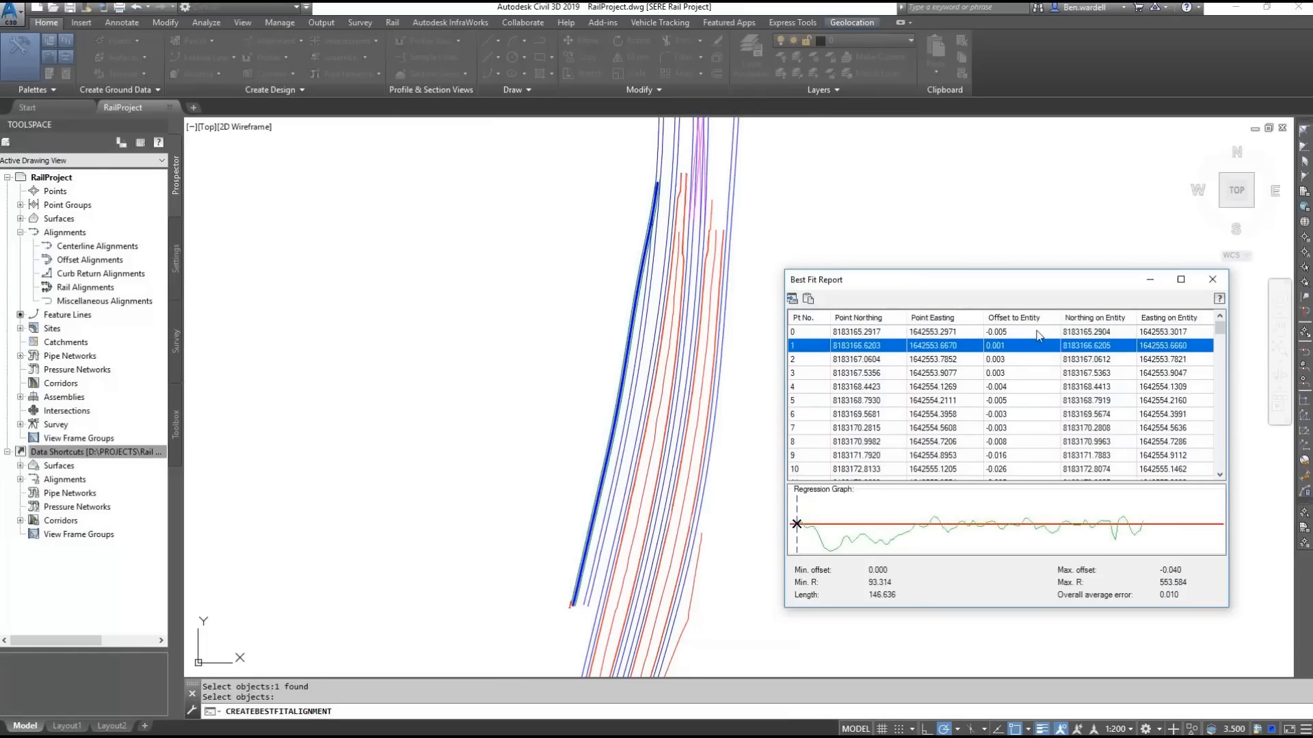
key(Page_Down)
key(Page_Down)
key(Page_Down)
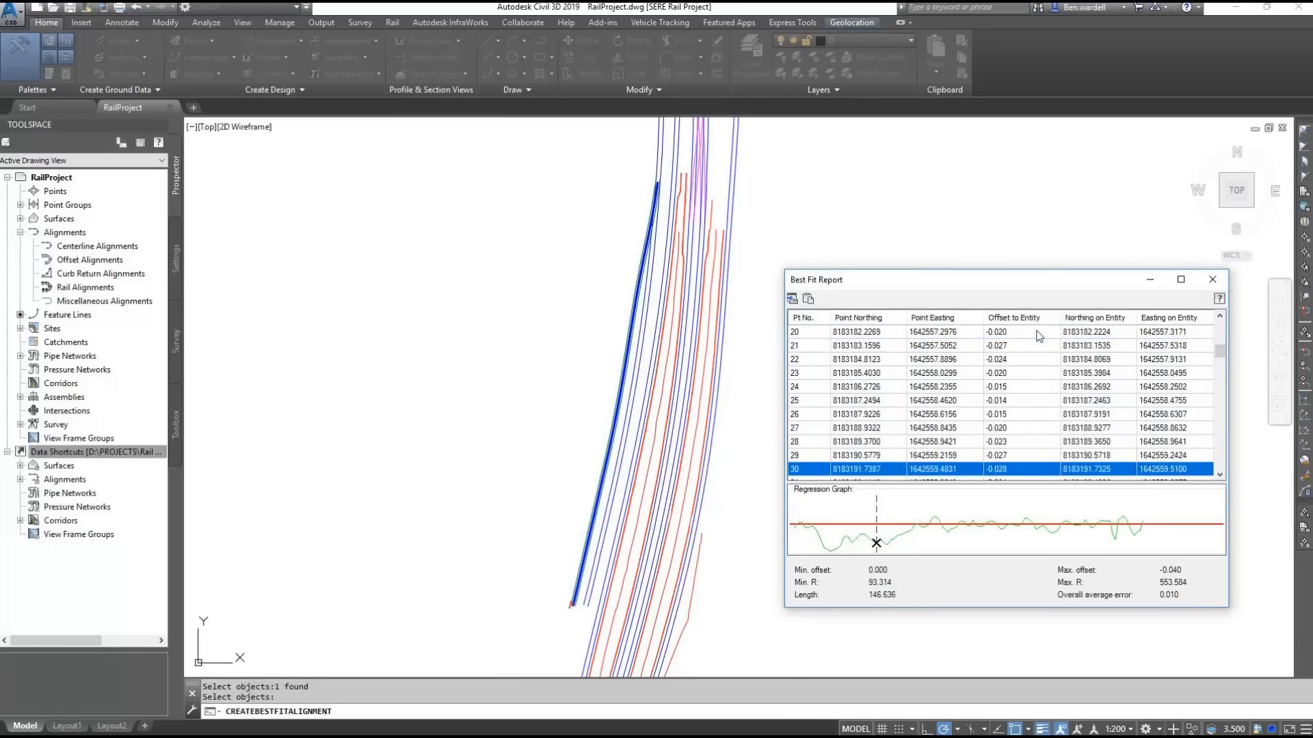
key(Down)
key(Down)
key(Down)
key(Down)
key(Down)
key(Down)
key(Down)
key(Down)
key(Down)
key(Down)
key(Down)
key(Down)
key(Down)
key(Down)
key(Down)
key(Down)
key(Down)
key(Down)
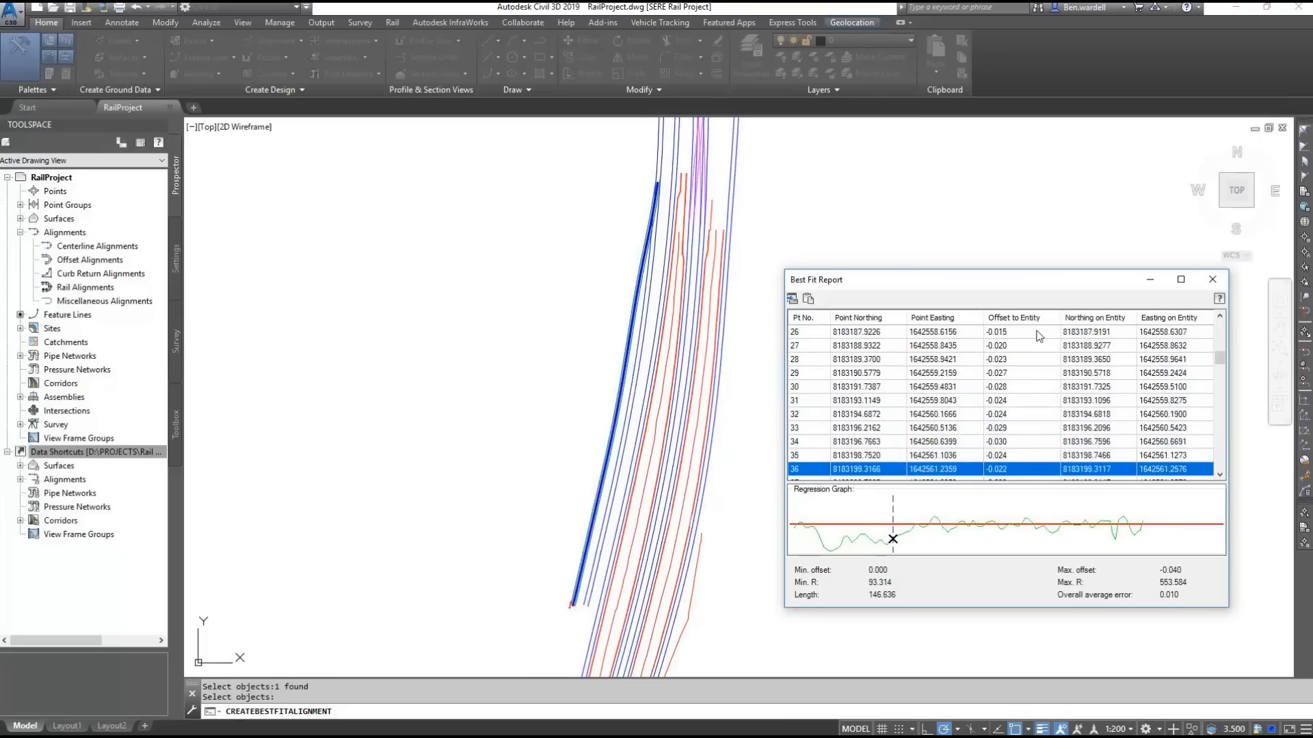
key(Down)
key(Down)
key(Down)
key(Down)
key(Down)
key(Down)
key(Down)
key(Down)
key(Down)
key(Down)
key(Down)
key(Down)
key(Down)
key(Down)
key(Down)
key(Down)
key(Down)
key(Down)
key(Down)
key(Down)
key(Down)
key(Down)
key(Down)
key(Down)
key(Down)
key(Down)
key(Down)
key(Down)
key(Down)
key(Down)
key(Down)
key(Down)
key(Down)
key(Down)
key(Down)
key(Down)
key(Down)
key(Down)
key(Down)
key(Down)
key(Down)
key(Down)
key(Down)
key(Down)
key(Down)
key(Down)
key(Down)
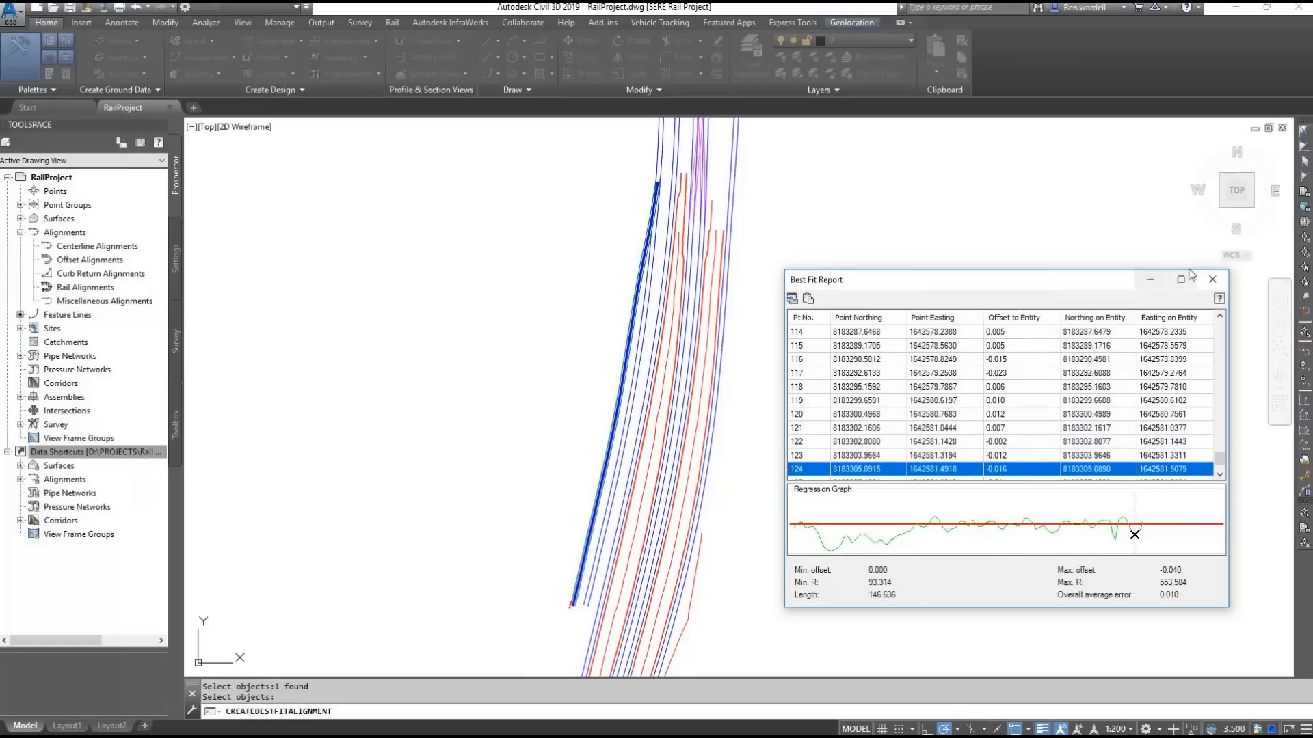
click(1213, 279)
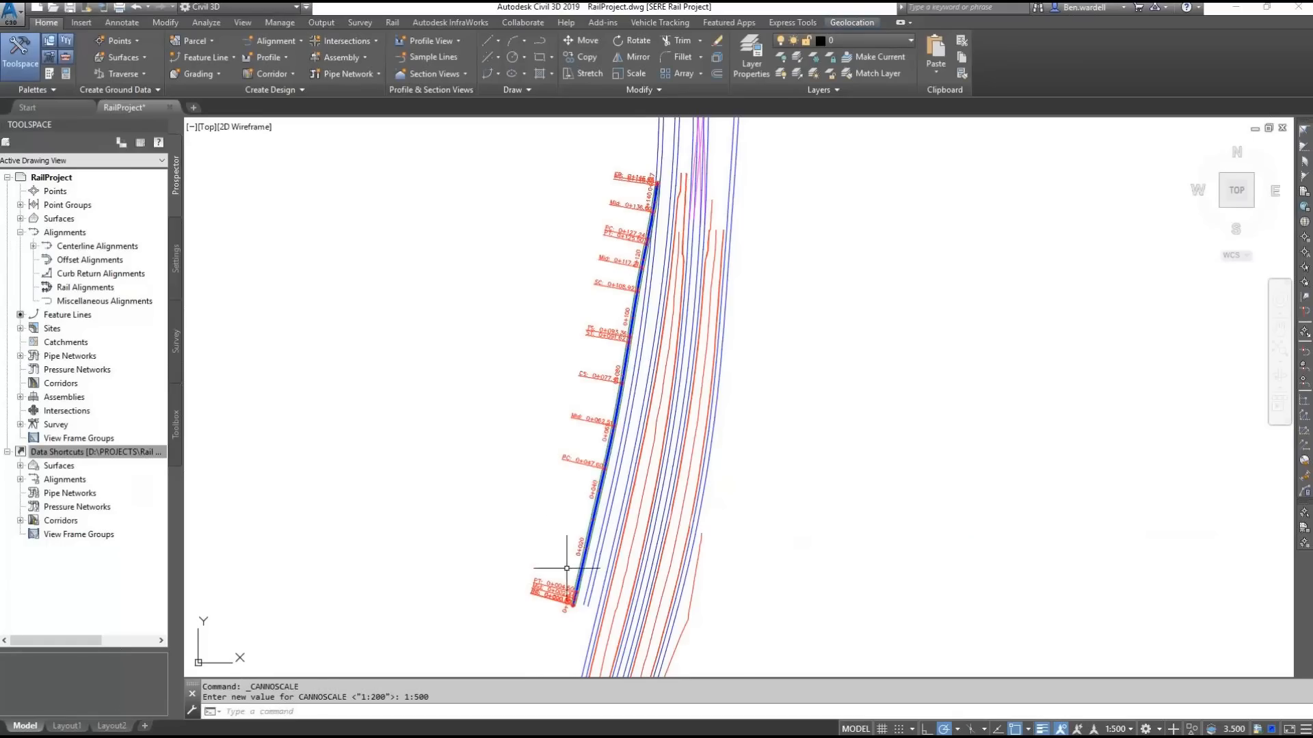
Step: Examine how TRACK-01 runs between its two rails and its station labels from start to end
scroll(567, 568, up, 2)
scroll(601, 536, up, 3)
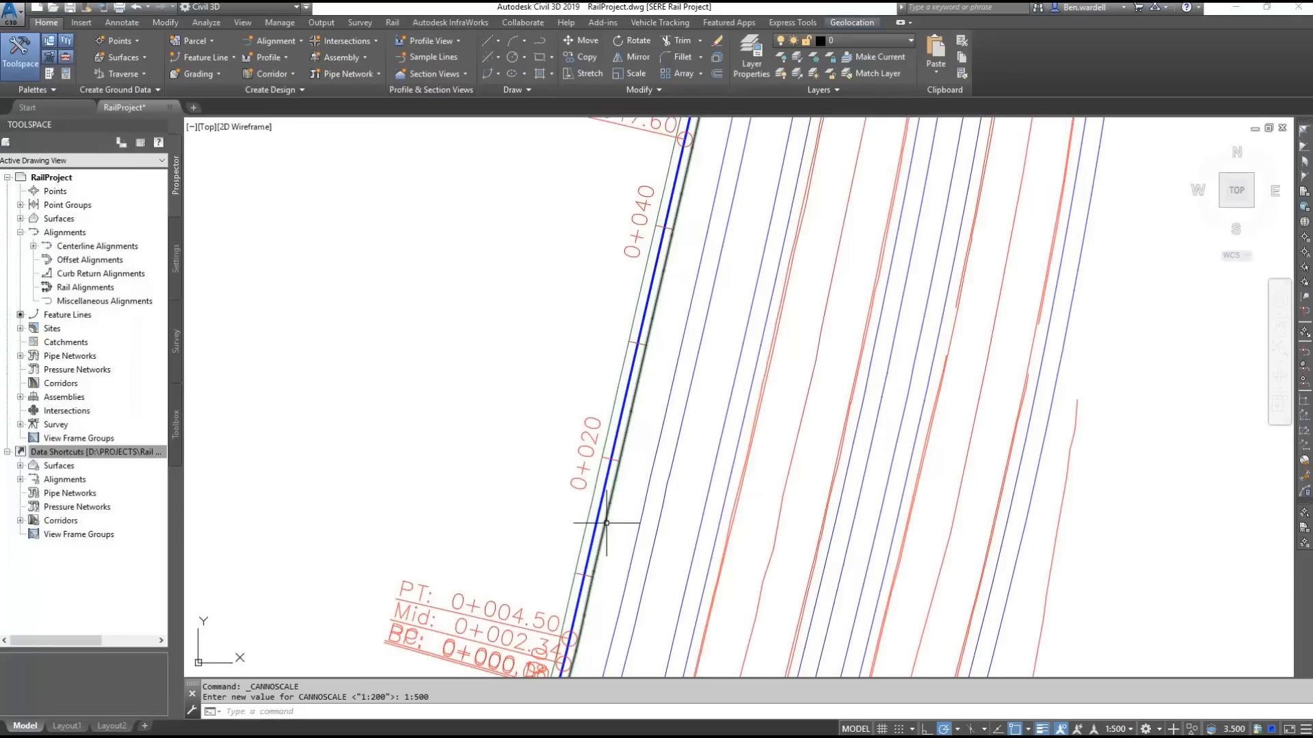
middle_drag(671, 331, 624, 522)
scroll(625, 522, down, 2)
middle_drag(693, 226, 622, 483)
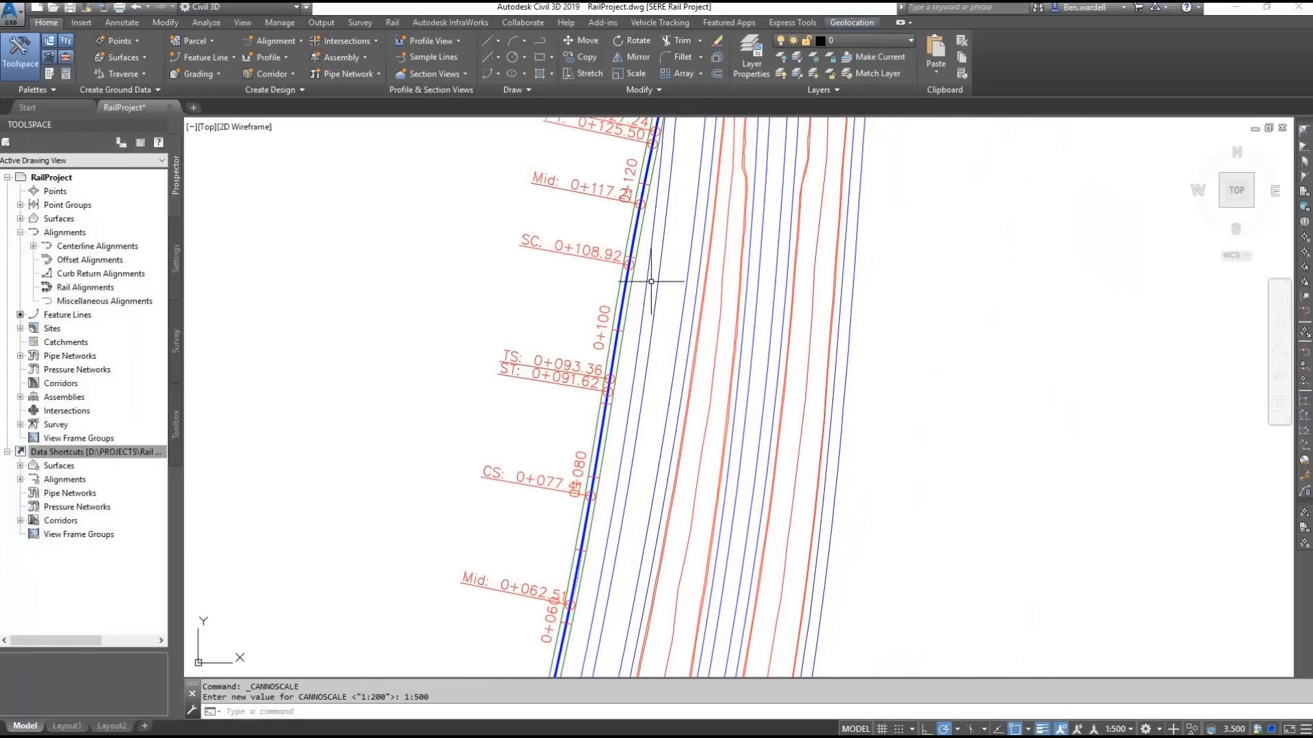
middle_drag(651, 277, 599, 438)
middle_drag(647, 228, 604, 437)
Step: Extend the northern end of the TRACK-01 alignment slightly beyond its current end point, along the track direction
scroll(599, 374, up, 2)
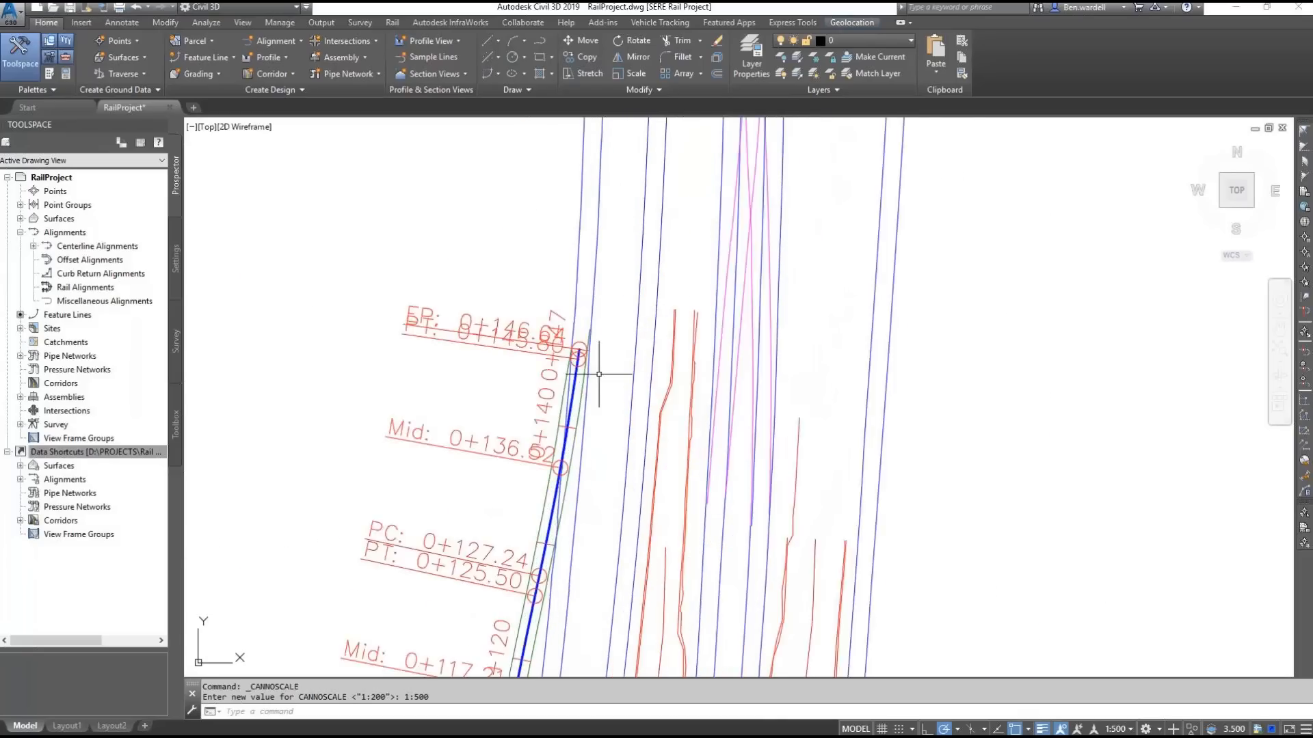
scroll(599, 374, up, 2)
click(554, 311)
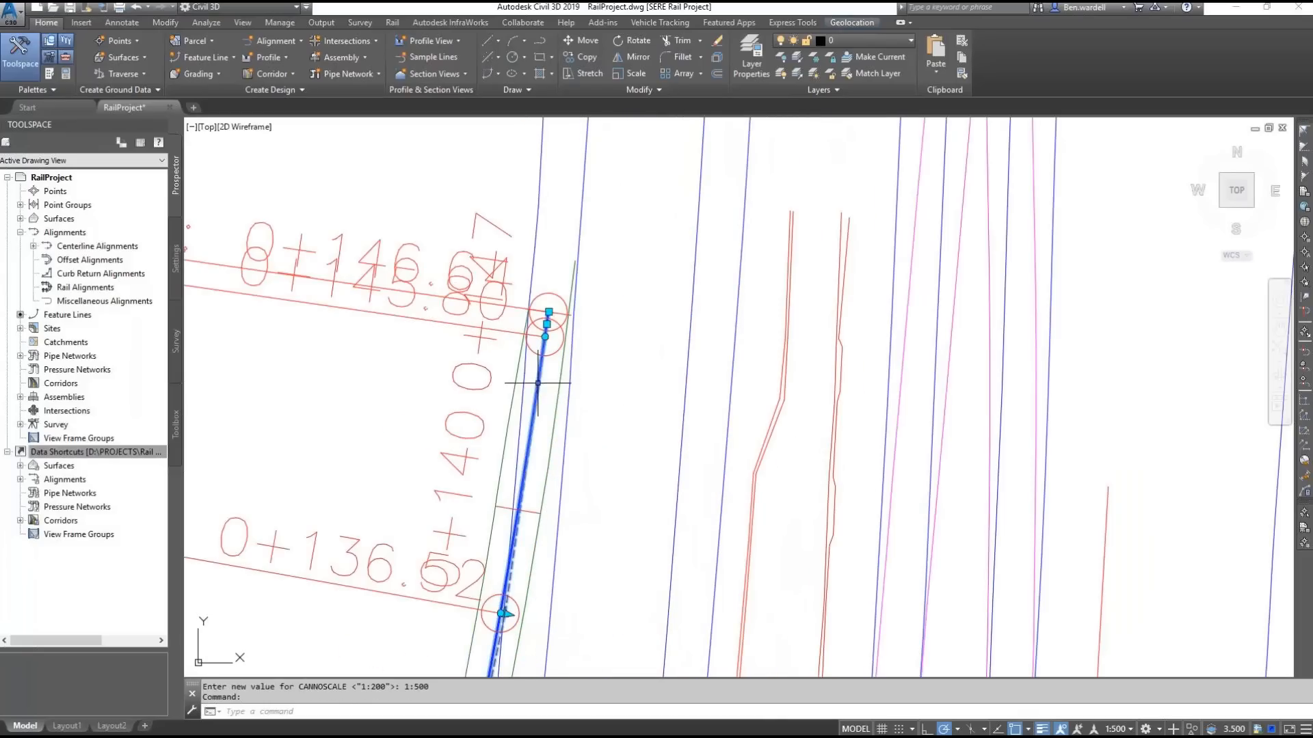
click(549, 312)
click(561, 229)
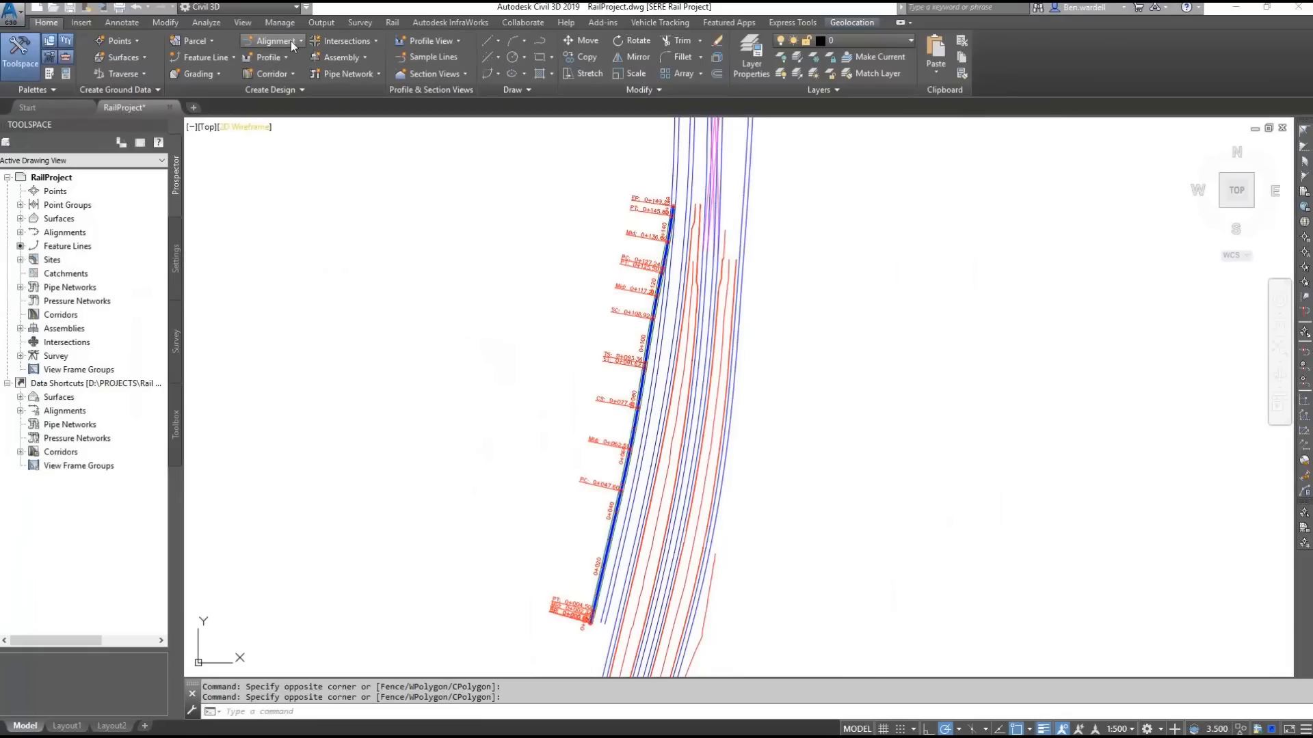
Step: Start another best-fit alignment from AutoCAD entities, assigning the neighbouring track's two rail lines as path 1 and path 2
click(291, 42)
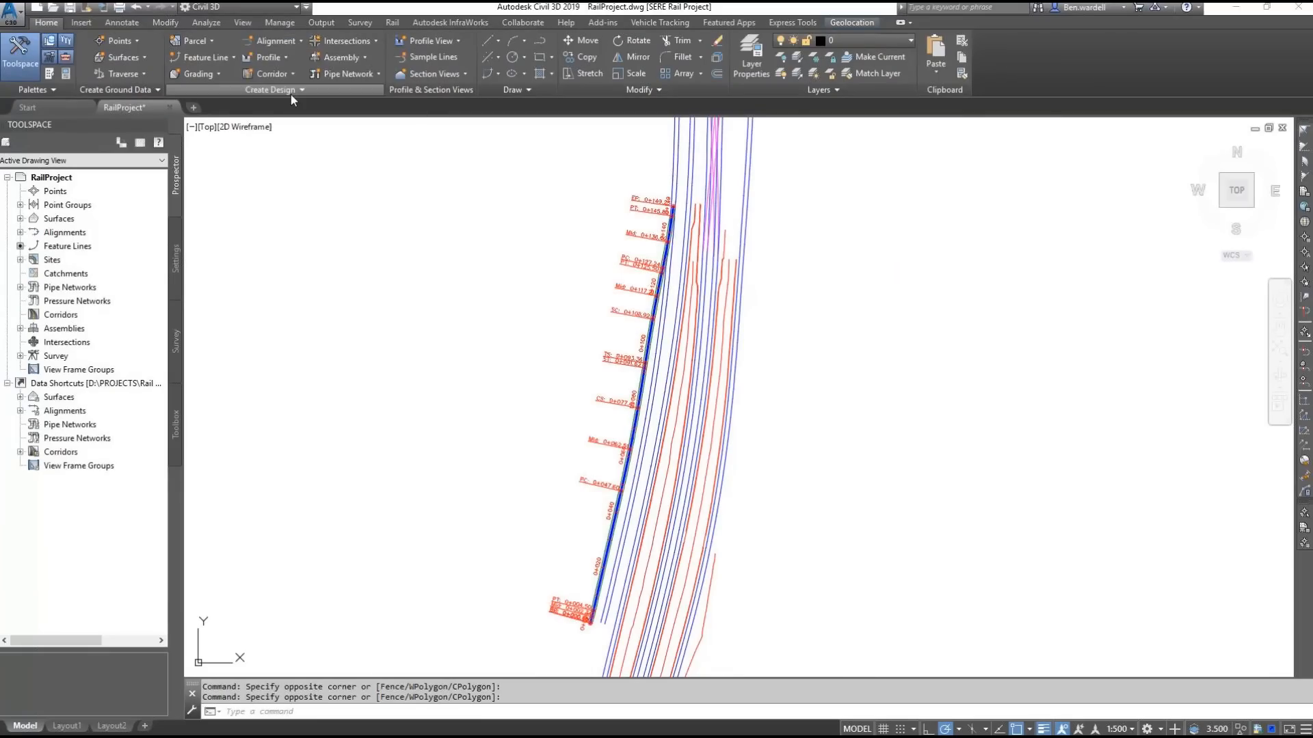
click(618, 169)
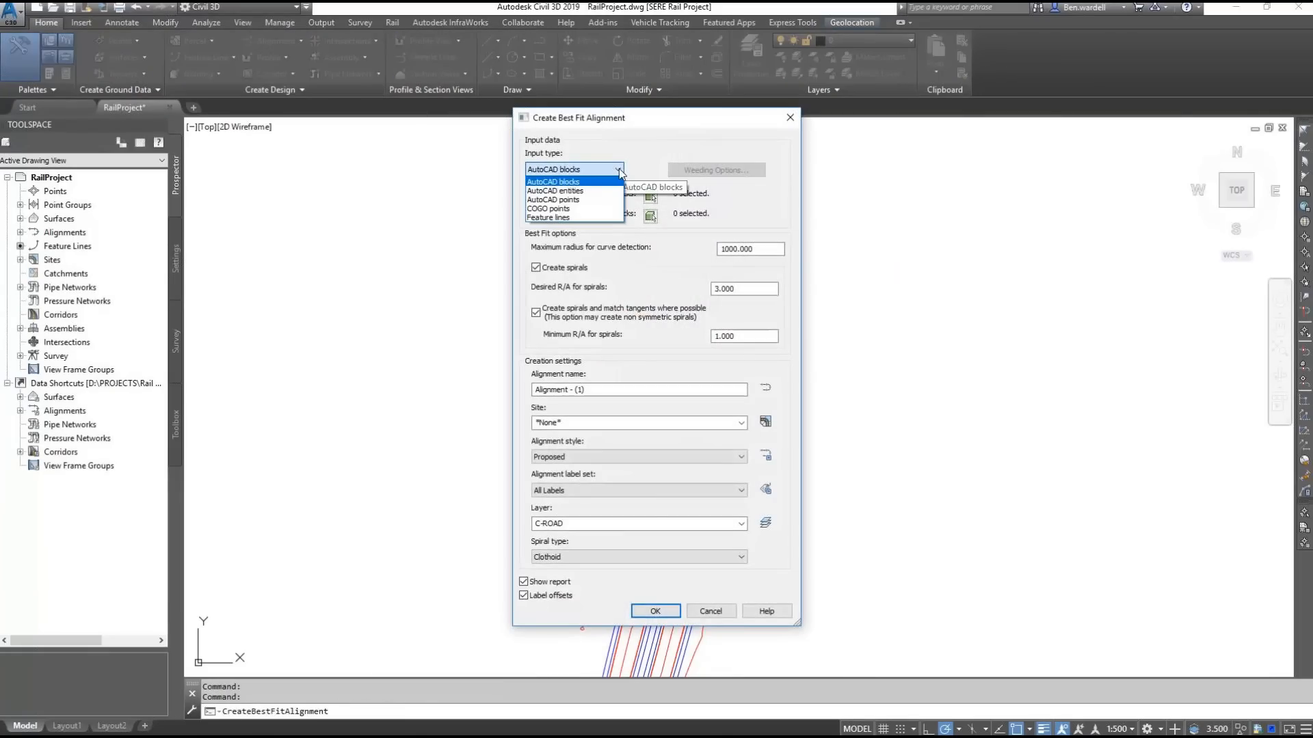
click(575, 191)
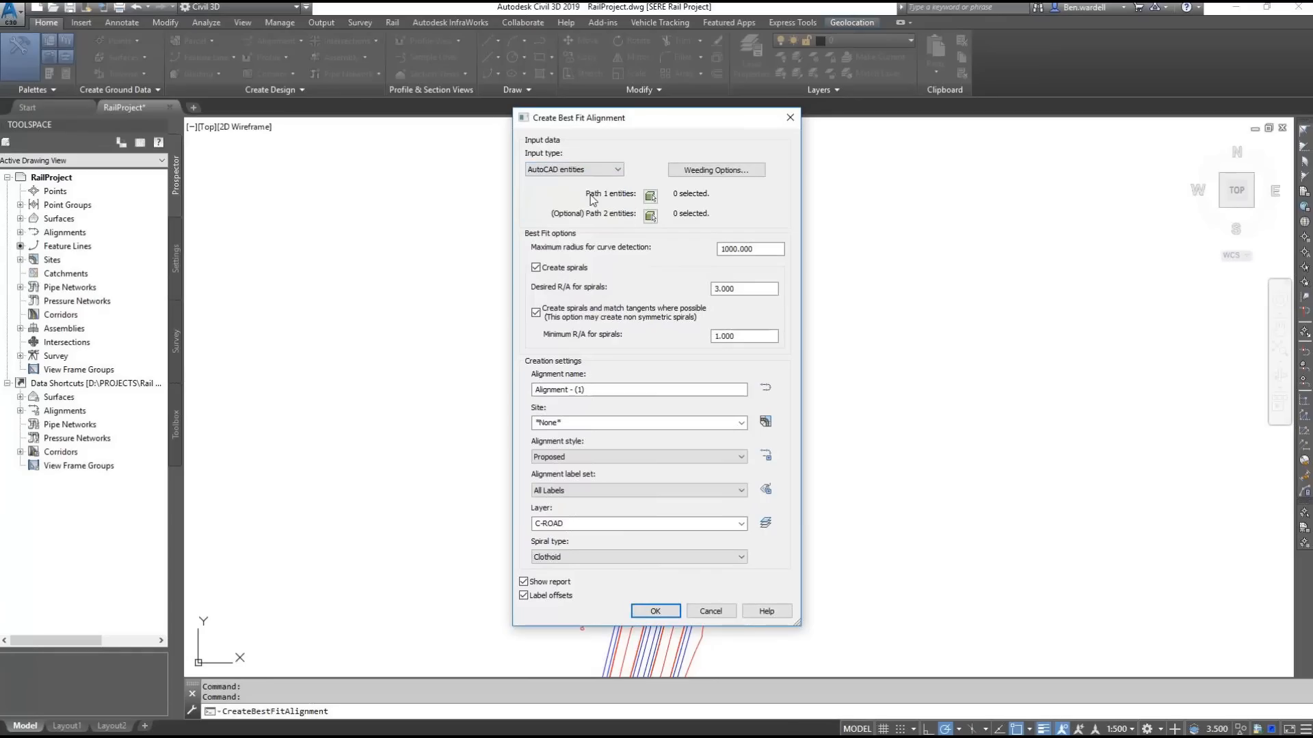
click(649, 199)
click(651, 380)
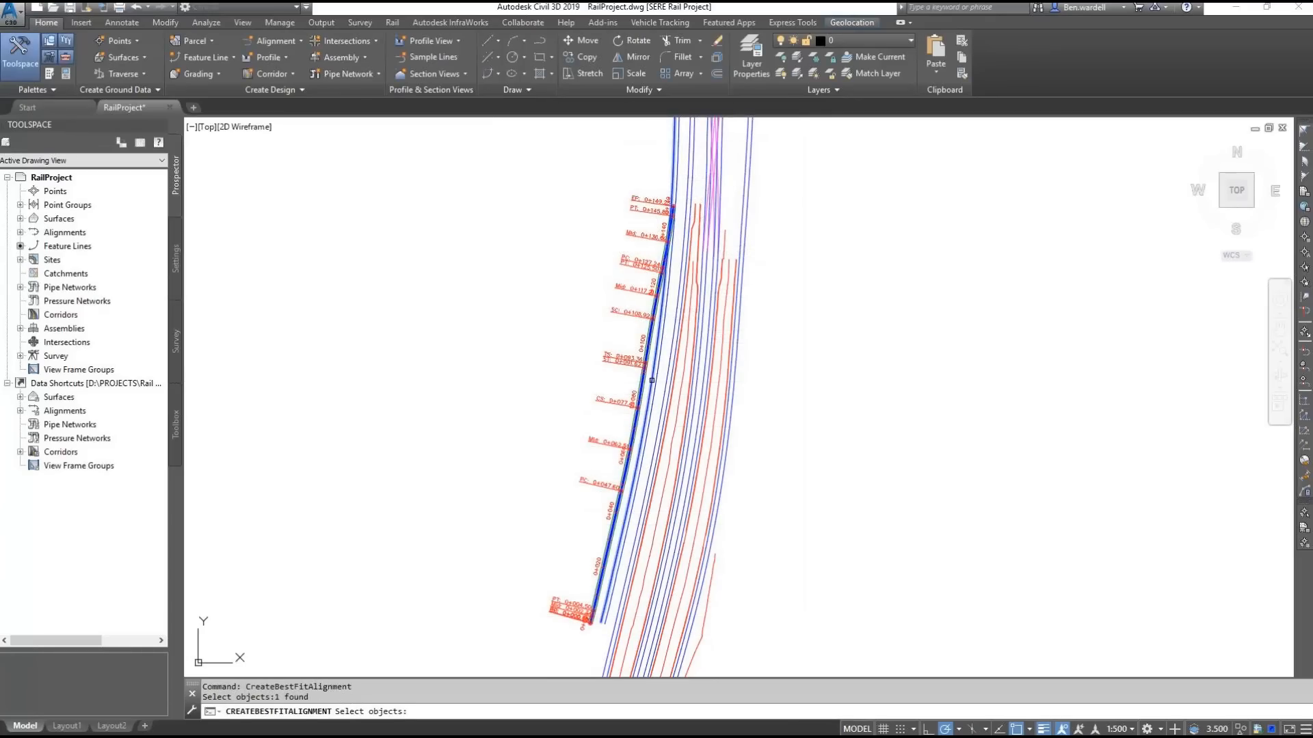
key(Return)
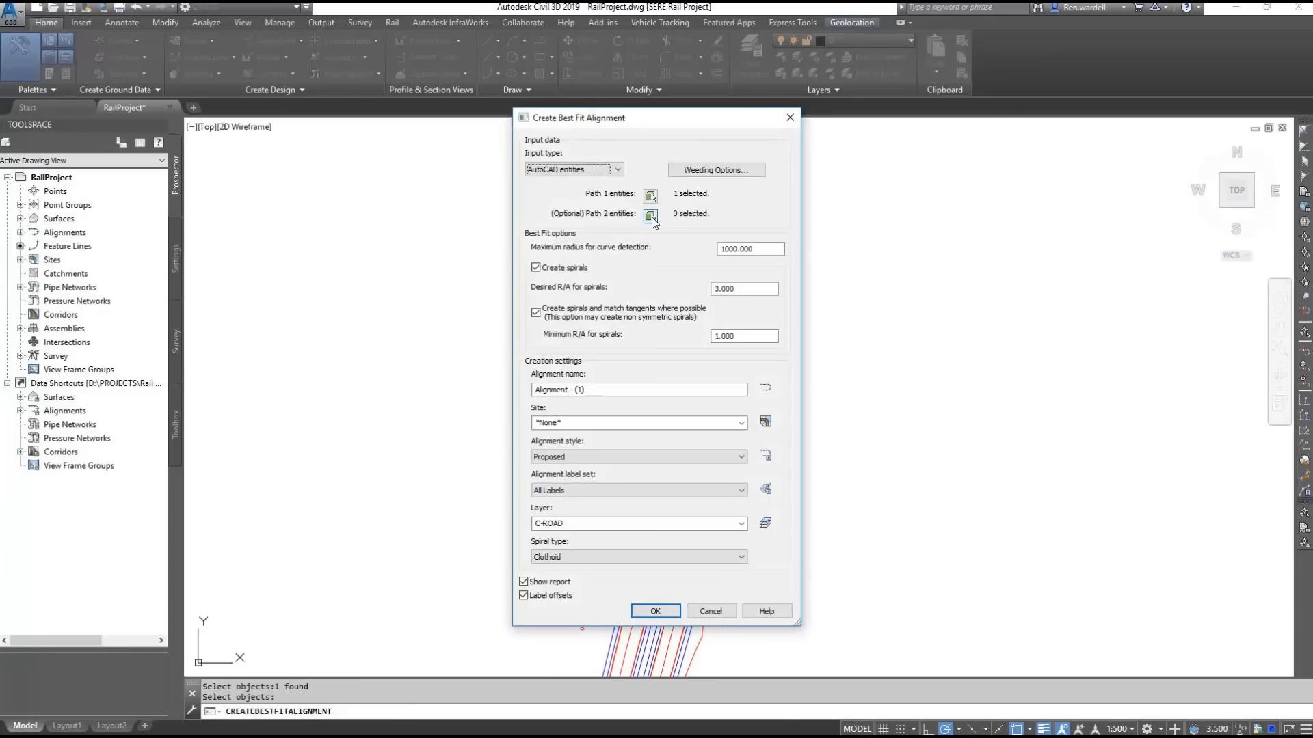
key(Return)
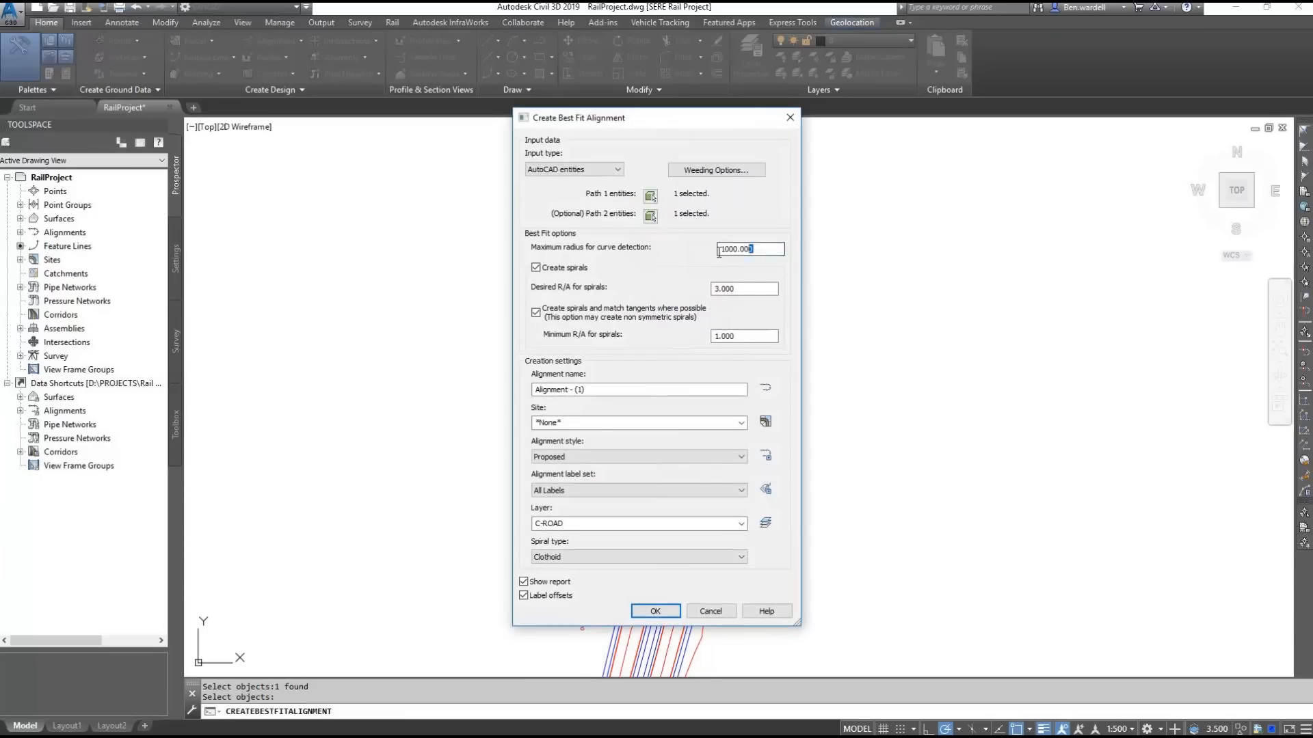
Step: Create the best-fit alignment TRACK-02 with an 800 maximum curve detection radius, a desired spiral R/A of 1.0 and offset labelling off
double_click(739, 250)
text(800)
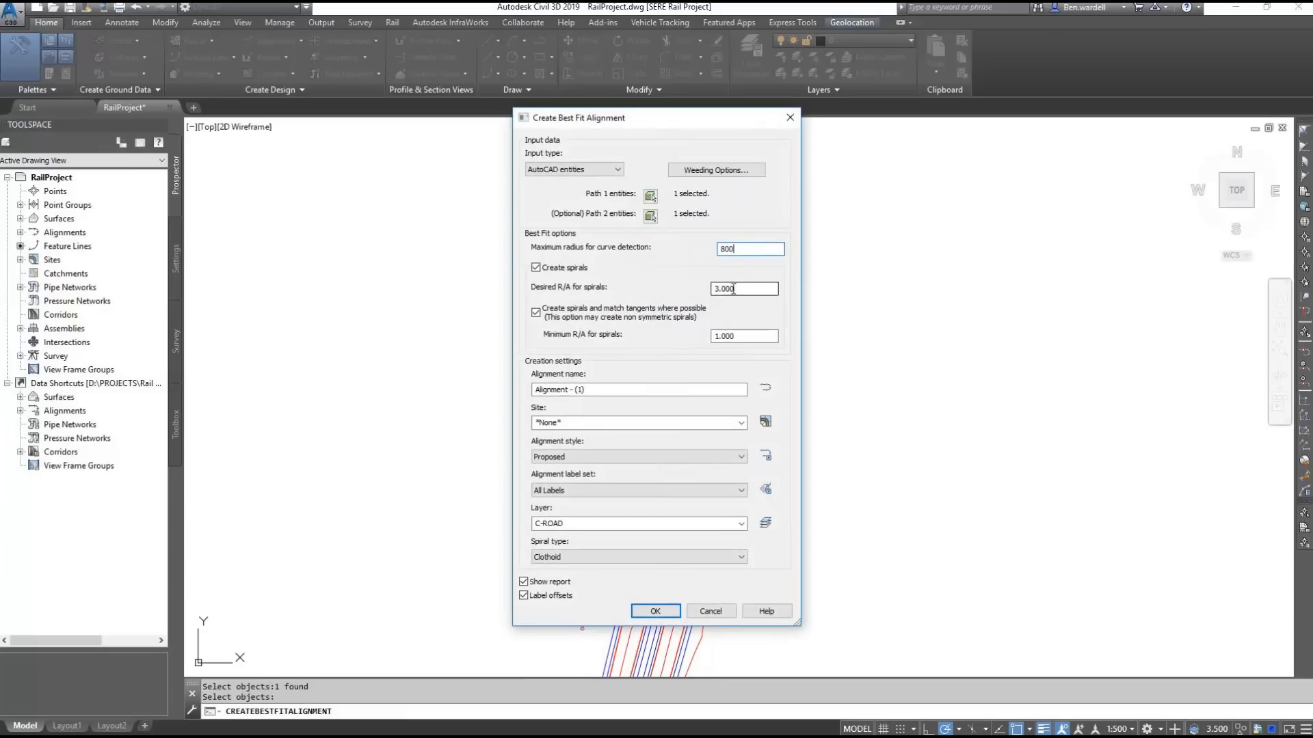
drag(733, 289, 711, 292)
text(1.0)
drag(744, 389, 514, 402)
text(TRACK-02)
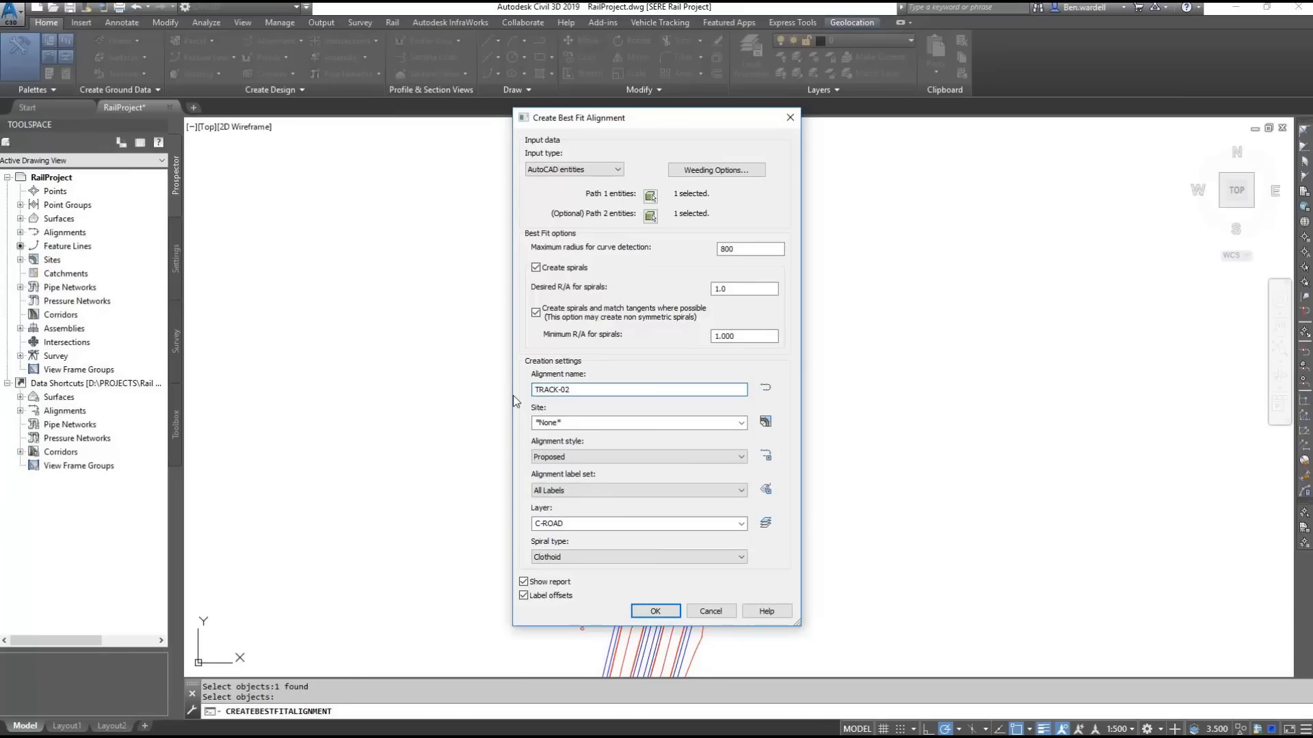
click(525, 596)
click(654, 613)
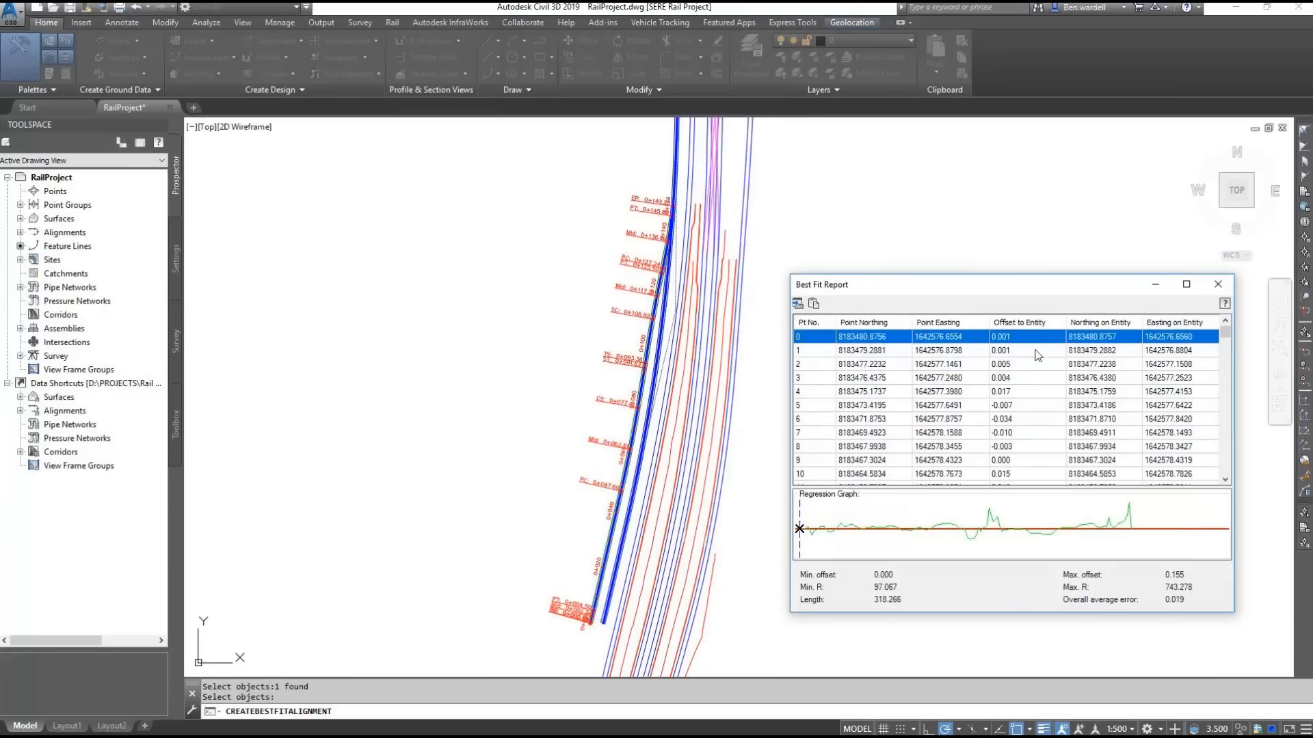
Step: Go through TRACK-02's point offsets along the regression graph in the Best Fit Report, and close the report
key(Down)
key(Down)
key(Down)
key(Down)
key(Down)
key(Down)
key(Down)
key(Down)
key(Down)
key(Down)
key(Down)
key(Down)
key(Down)
key(Down)
key(Down)
key(Down)
key(Down)
key(Down)
key(Down)
key(Down)
key(Down)
key(Down)
key(Down)
key(Down)
key(Down)
key(Down)
key(Down)
key(Down)
key(Down)
key(Down)
key(Down)
key(Down)
key(Down)
key(Down)
key(Down)
key(Down)
key(Down)
key(Down)
key(Down)
key(Down)
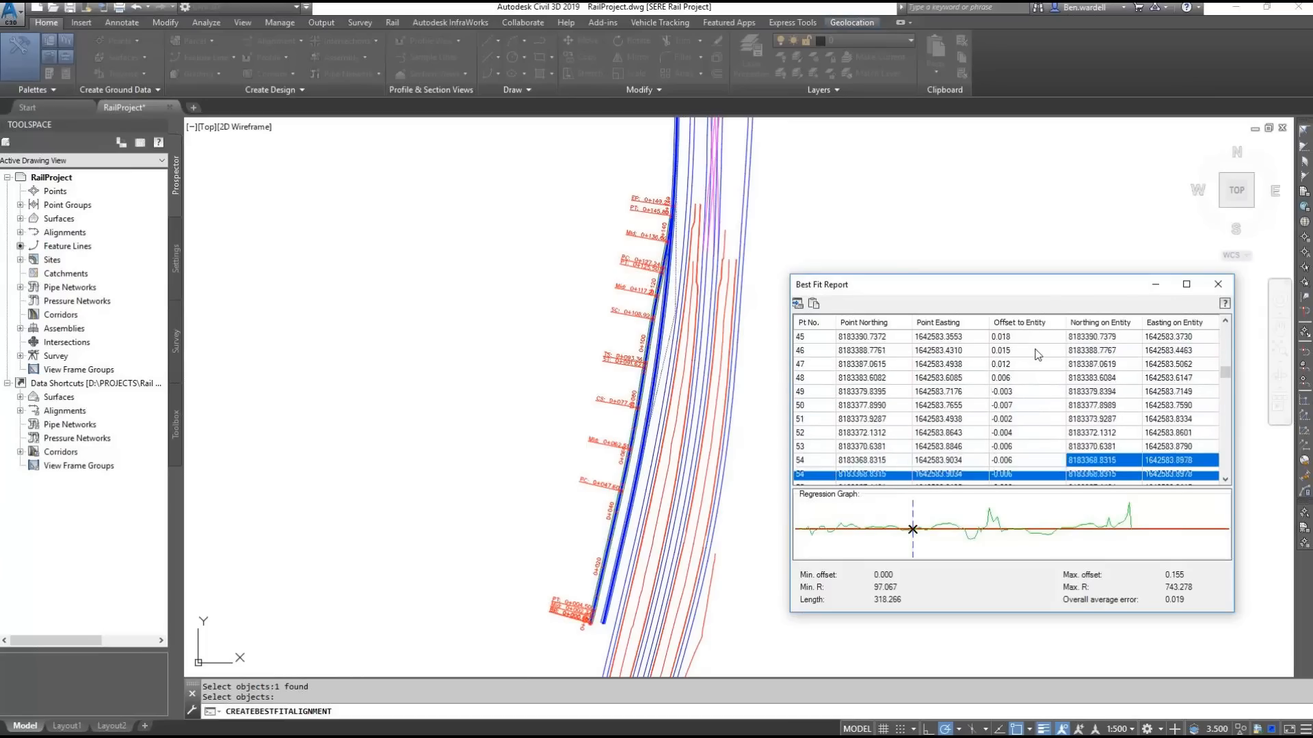
key(Down)
key(Down)
key(Down)
key(Down)
key(Down)
key(Down)
key(Down)
key(Down)
key(Down)
key(Down)
key(Down)
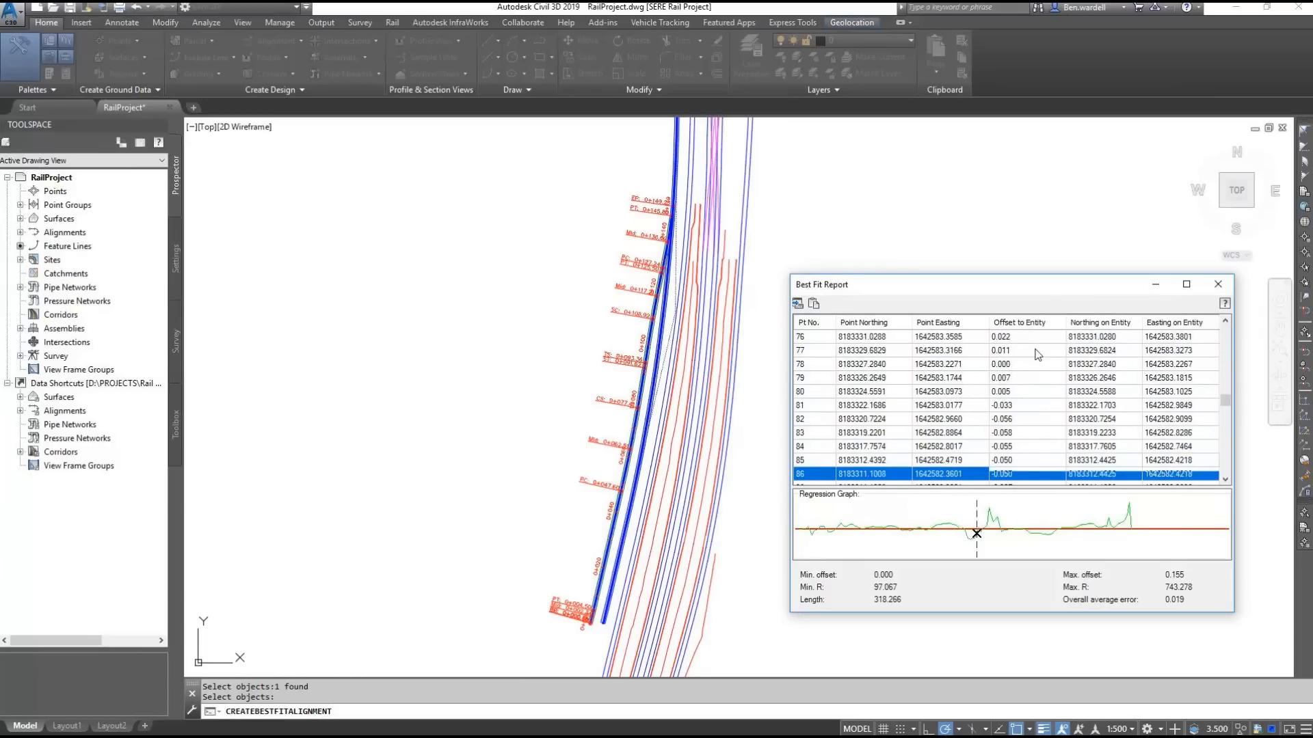
key(Up)
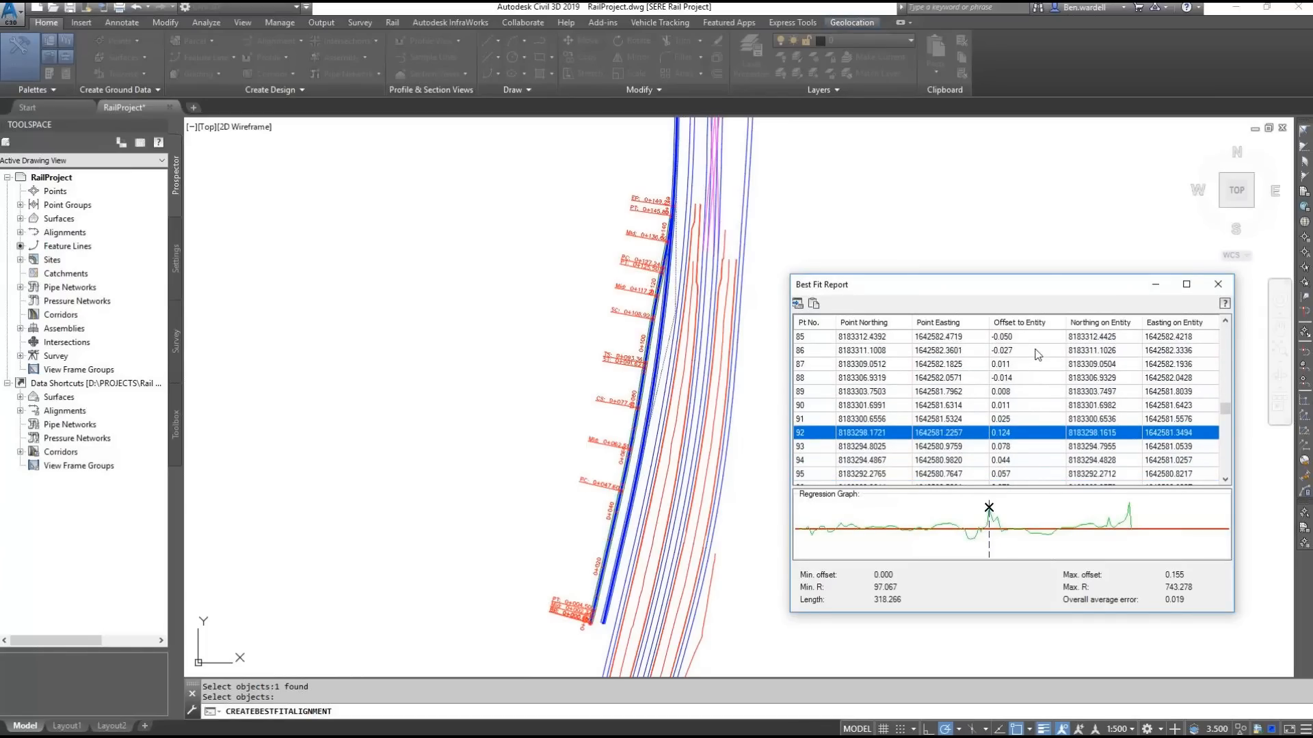
key(Down)
key(Down)
key(Down)
key(Down)
key(Down)
key(Down)
key(Down)
key(Down)
key(Down)
key(Down)
key(Down)
key(Down)
key(Down)
key(Down)
key(Down)
key(Down)
key(Down)
key(Down)
key(Down)
key(Down)
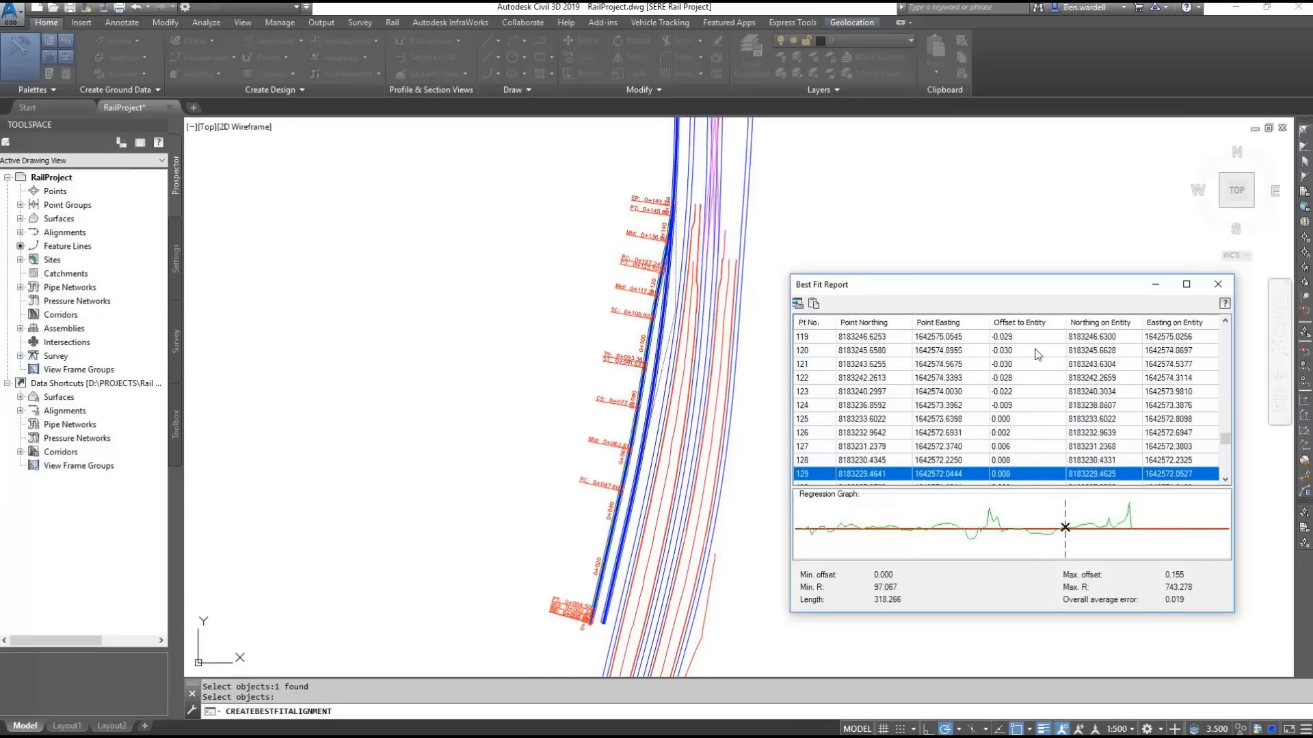
key(Down)
key(Down)
key(Down)
key(Down)
key(Down)
key(Down)
key(Down)
key(Down)
key(Down)
key(Down)
key(Down)
key(Down)
key(Down)
key(Down)
click(1217, 284)
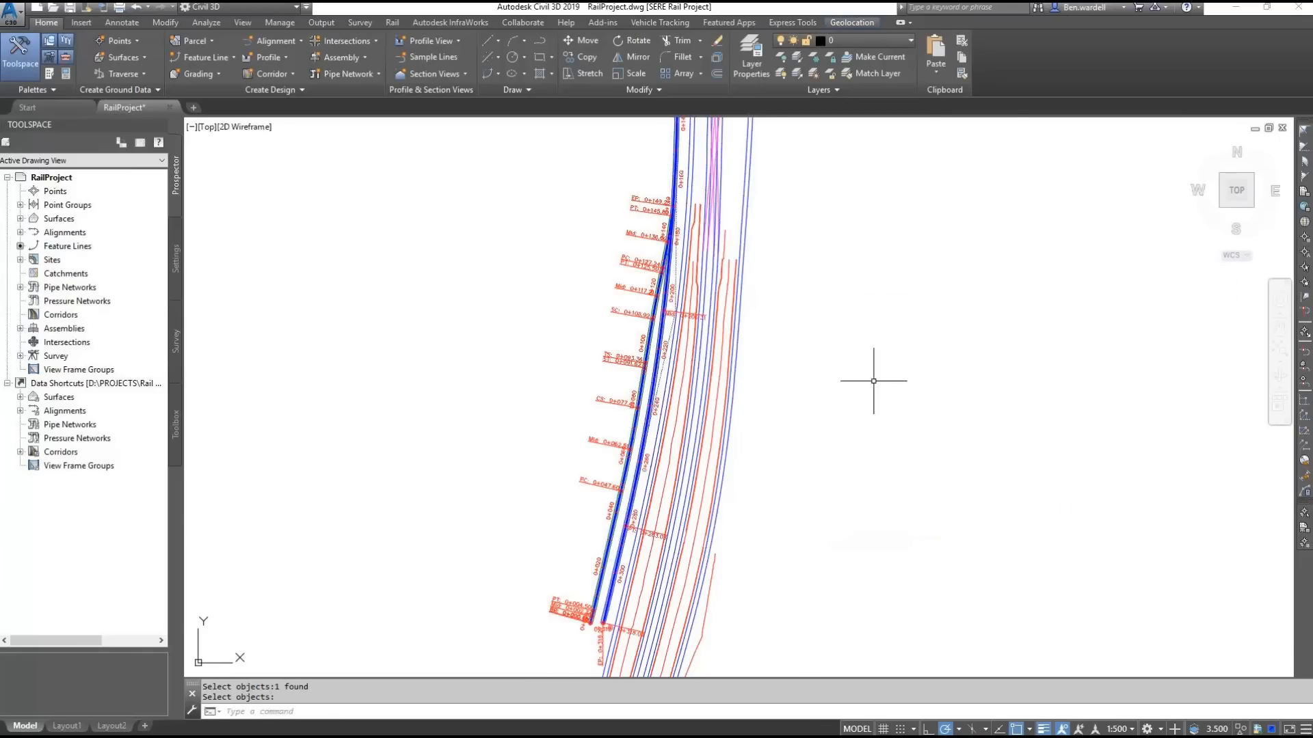
Step: Examine how TRACK-02 runs between its two rails alongside TRACK-01, from its southern end northwards
scroll(617, 586, up, 9)
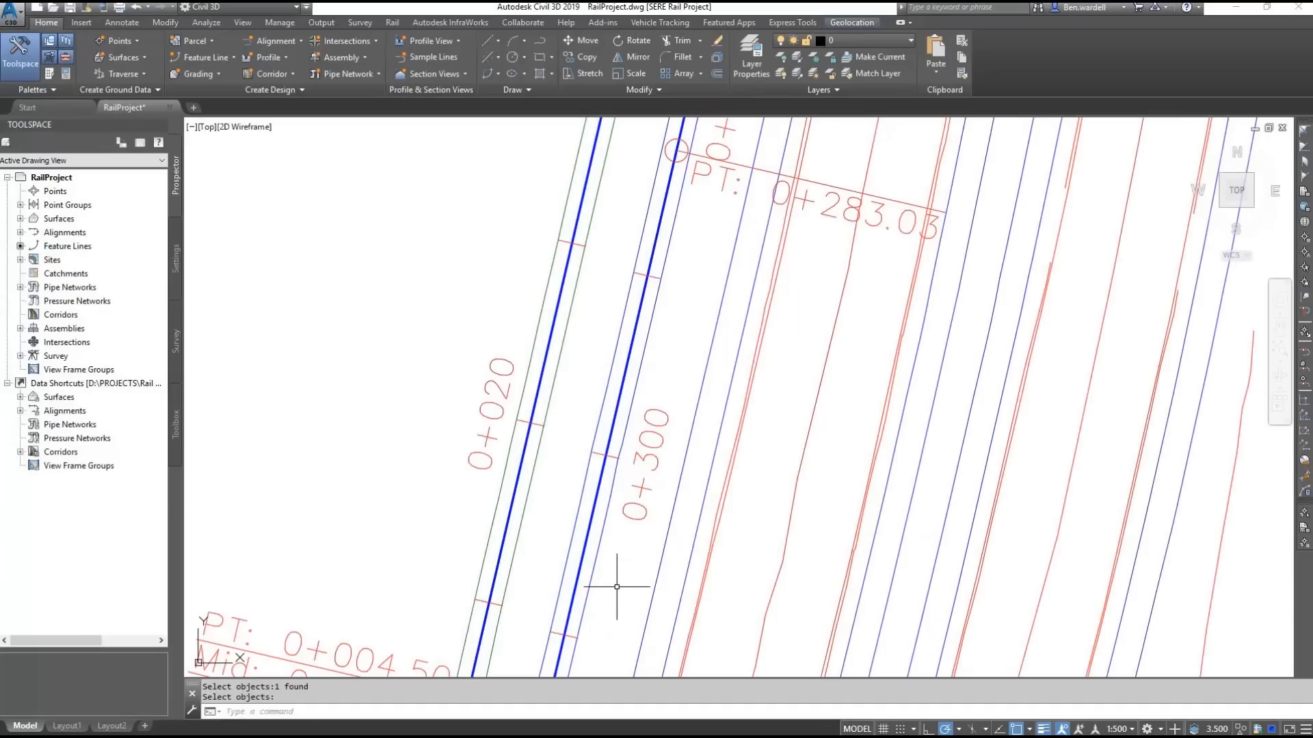
scroll(617, 587, down, 5)
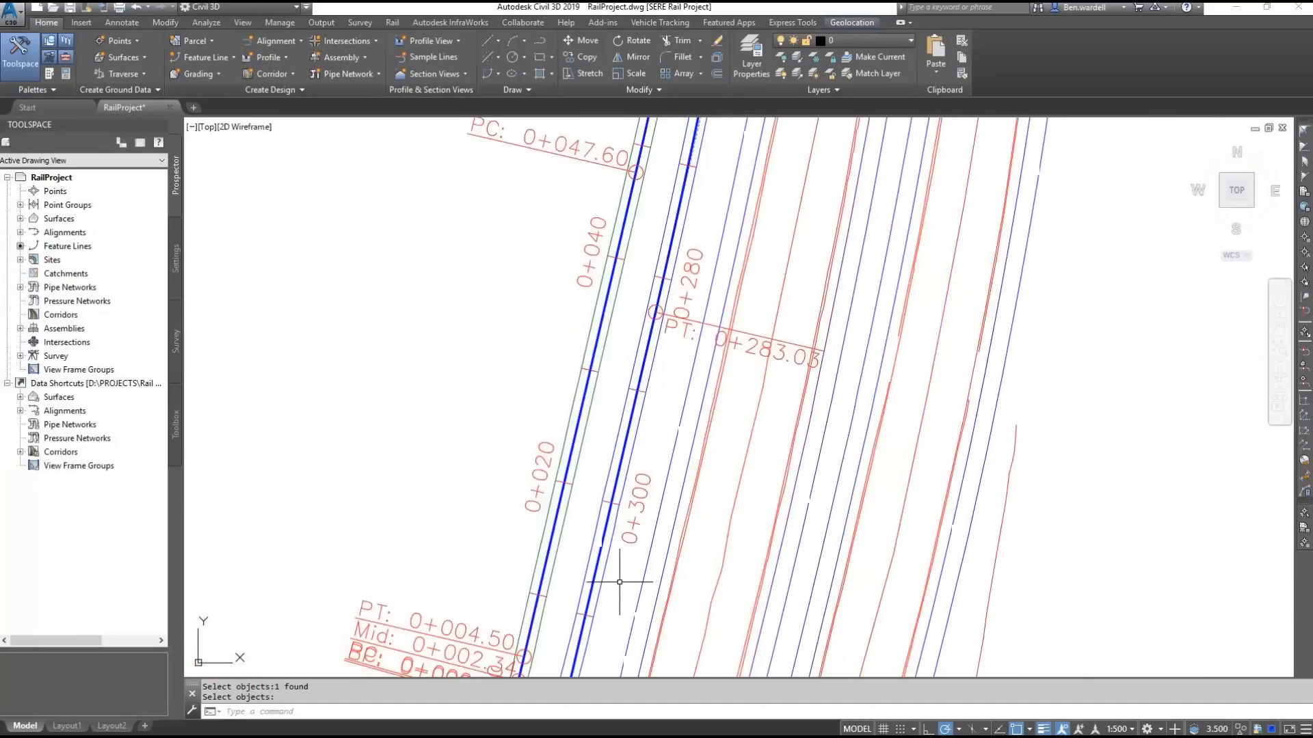
middle_drag(712, 254, 671, 492)
scroll(671, 492, down, 2)
middle_drag(696, 225, 709, 521)
middle_drag(718, 251, 721, 522)
Step: Start a best-fit alignment from AutoCAD entities for the main line, assigning its two westernmost rail lines as path 1 and path 2
scroll(721, 522, down, 2)
scroll(716, 299, up, 8)
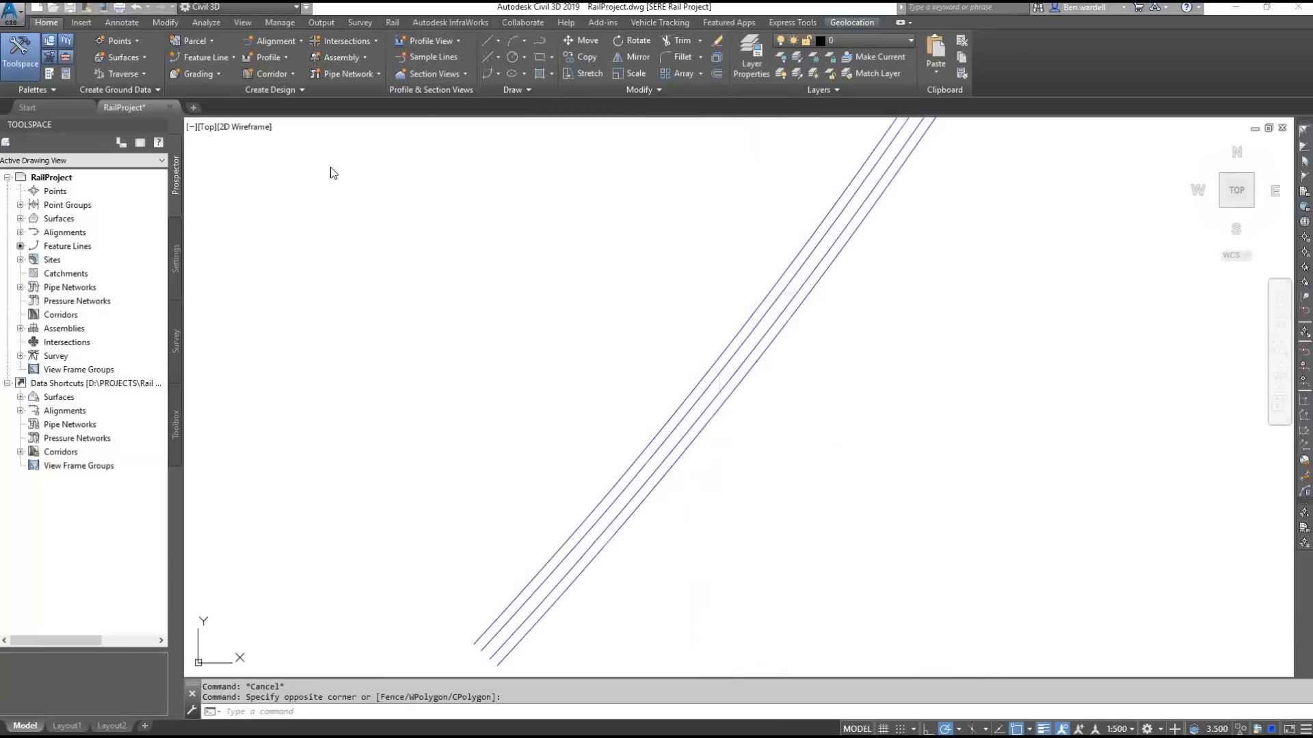
click(274, 40)
click(302, 94)
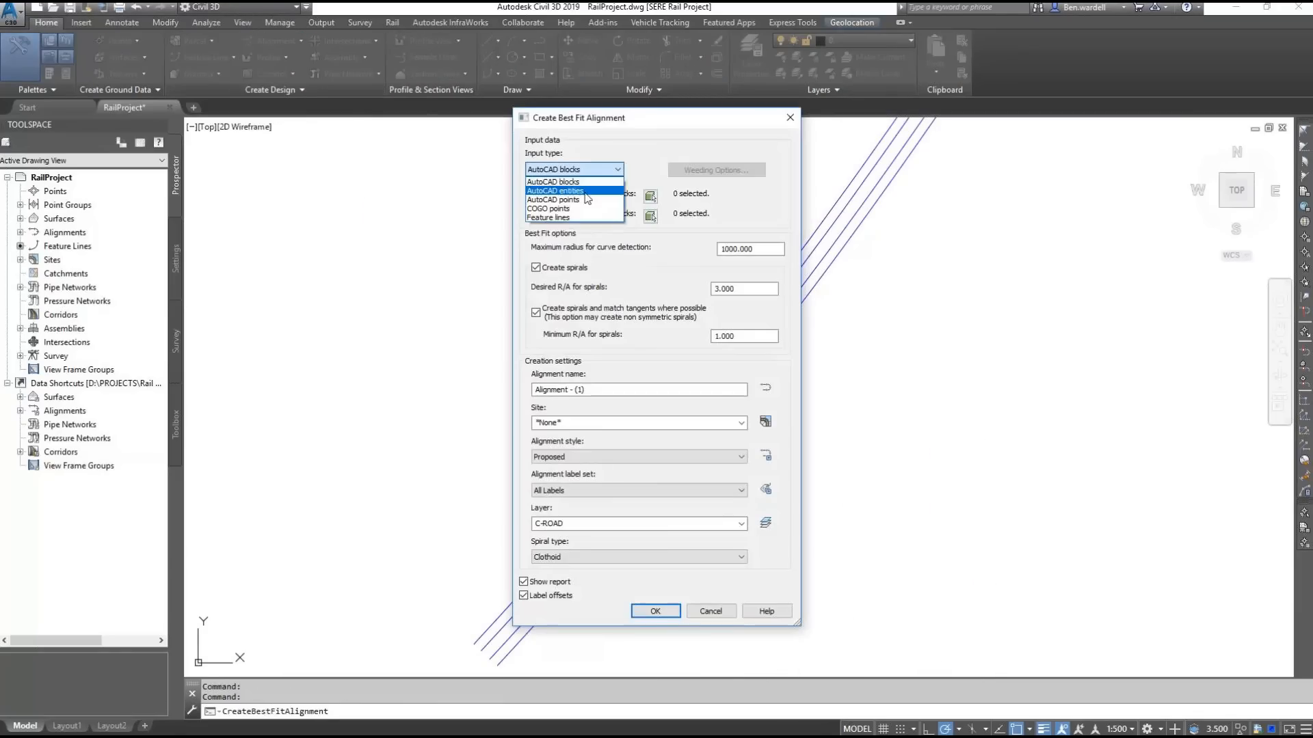
click(649, 198)
click(687, 375)
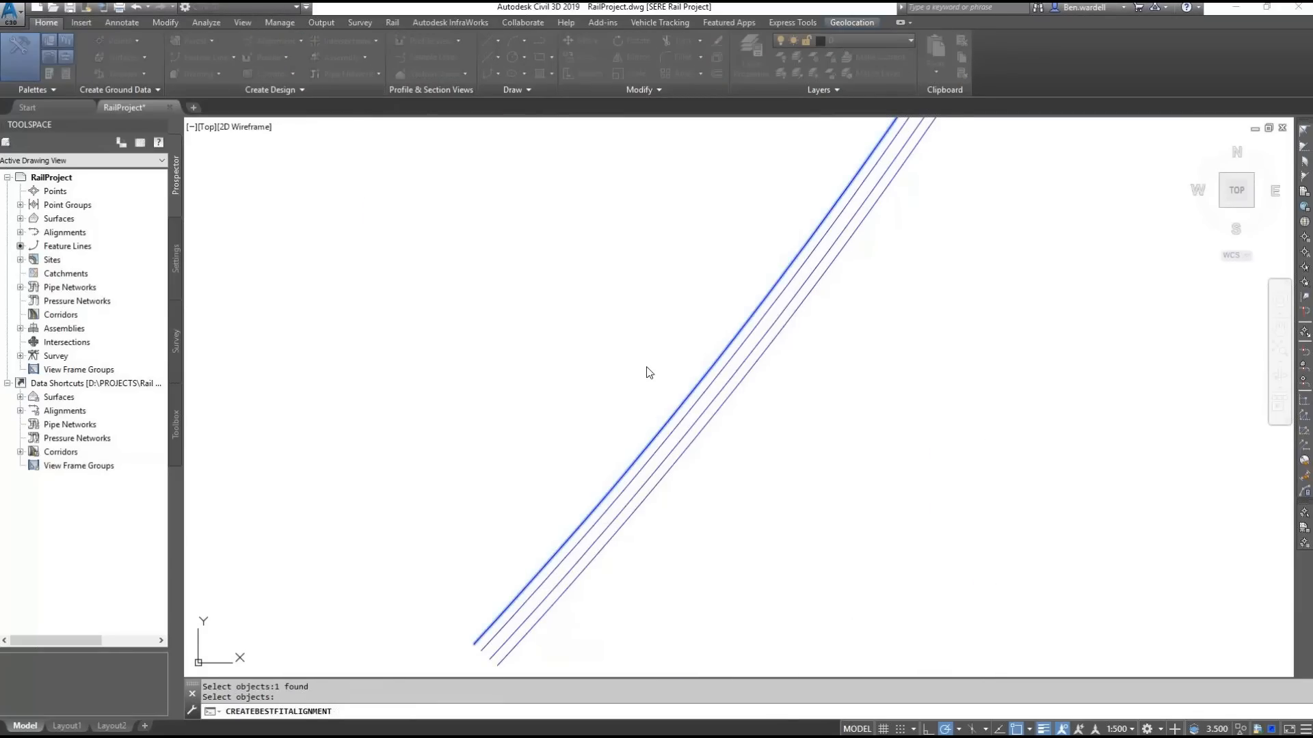
key(Return)
click(650, 216)
click(681, 396)
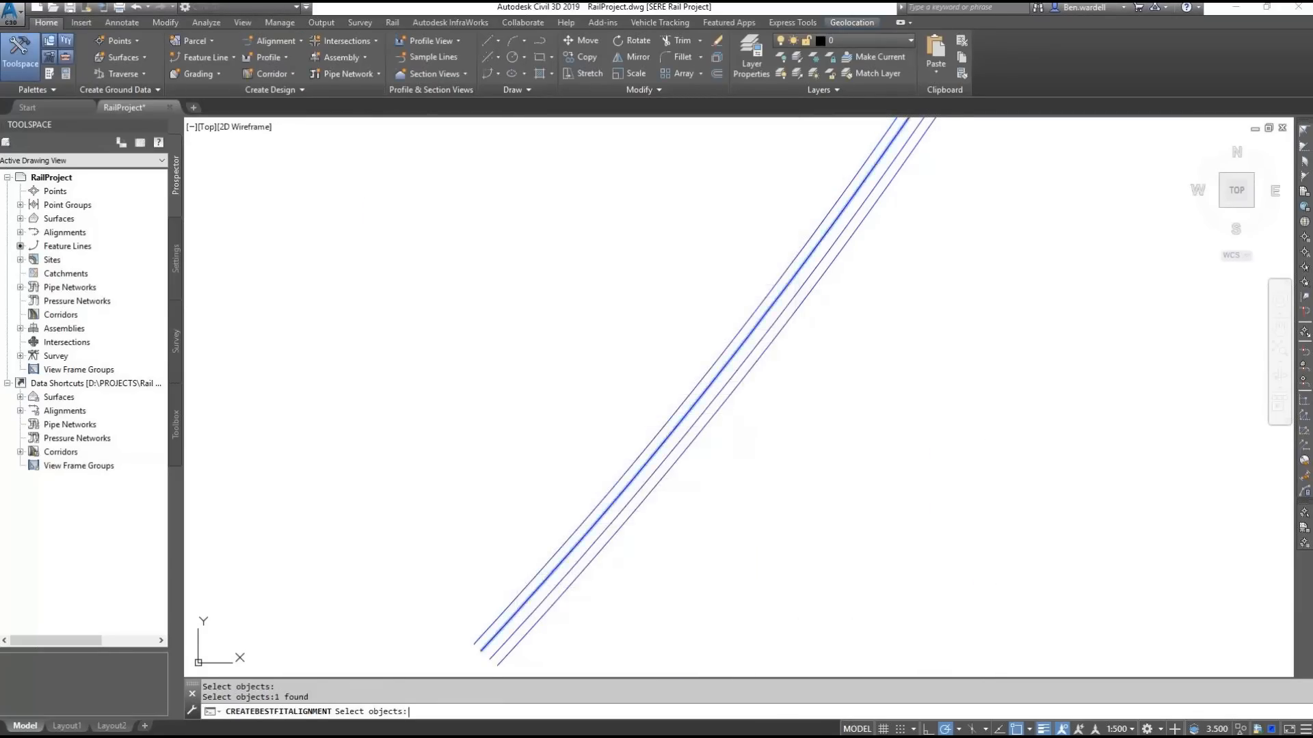
key(Return)
Step: Set the desired R/A for spirals to 1.0, name the alignment ML-TRACK-01 and create it
text(1.0)
click(742, 333)
drag(621, 392, 502, 407)
text(ML-TRACK-01)
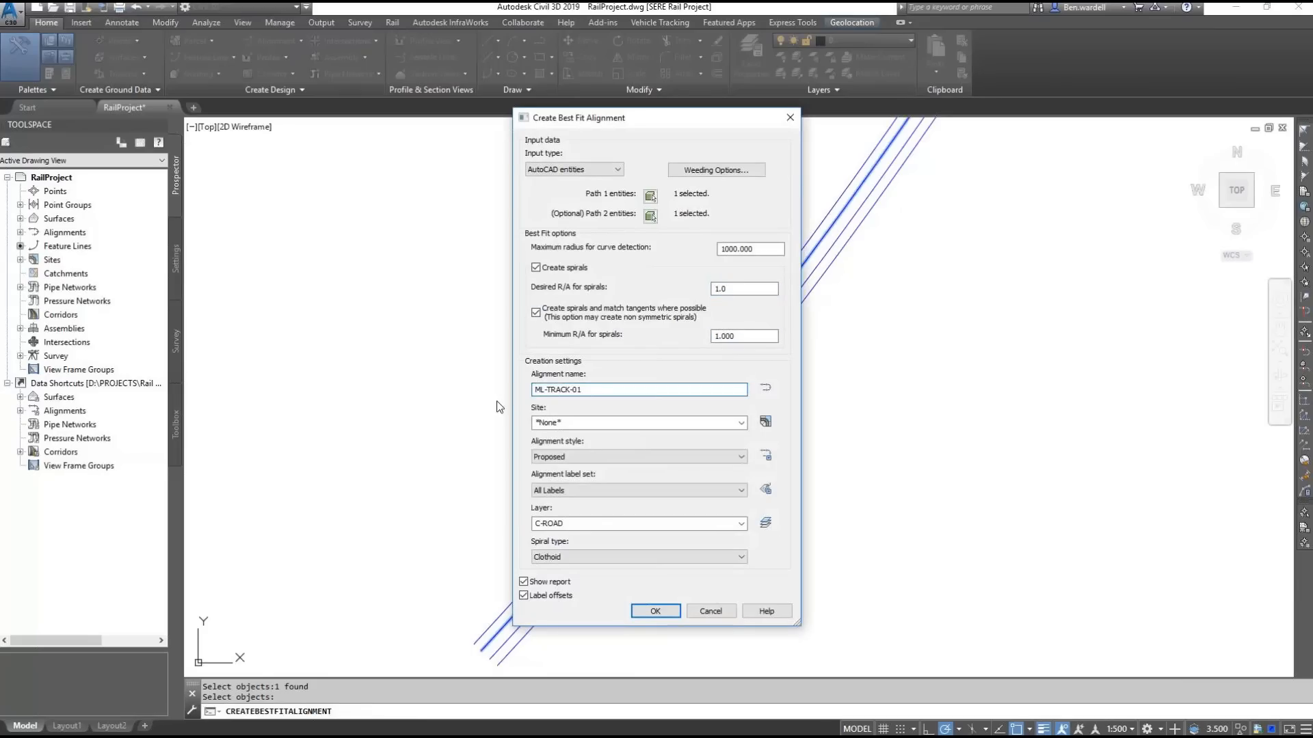
click(666, 610)
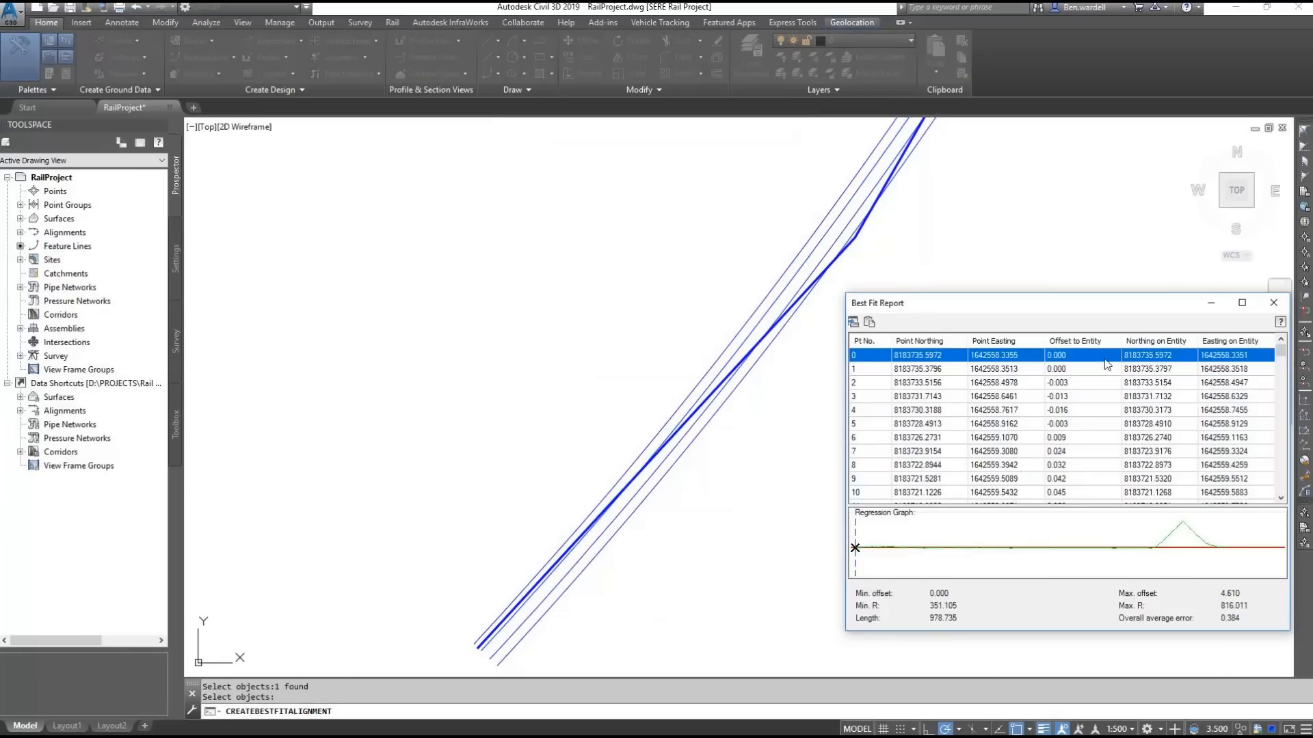
Step: Inspect ML-TRACK-01's point offsets around the regression graph's peak in the Best Fit Report, and close the report
key(Down)
key(Down)
key(Down)
key(Down)
key(Down)
key(Down)
key(Down)
key(Down)
key(Down)
key(Down)
key(Down)
key(Down)
key(Down)
key(Down)
key(Down)
key(Down)
key(Down)
key(Down)
key(Down)
key(Down)
key(Down)
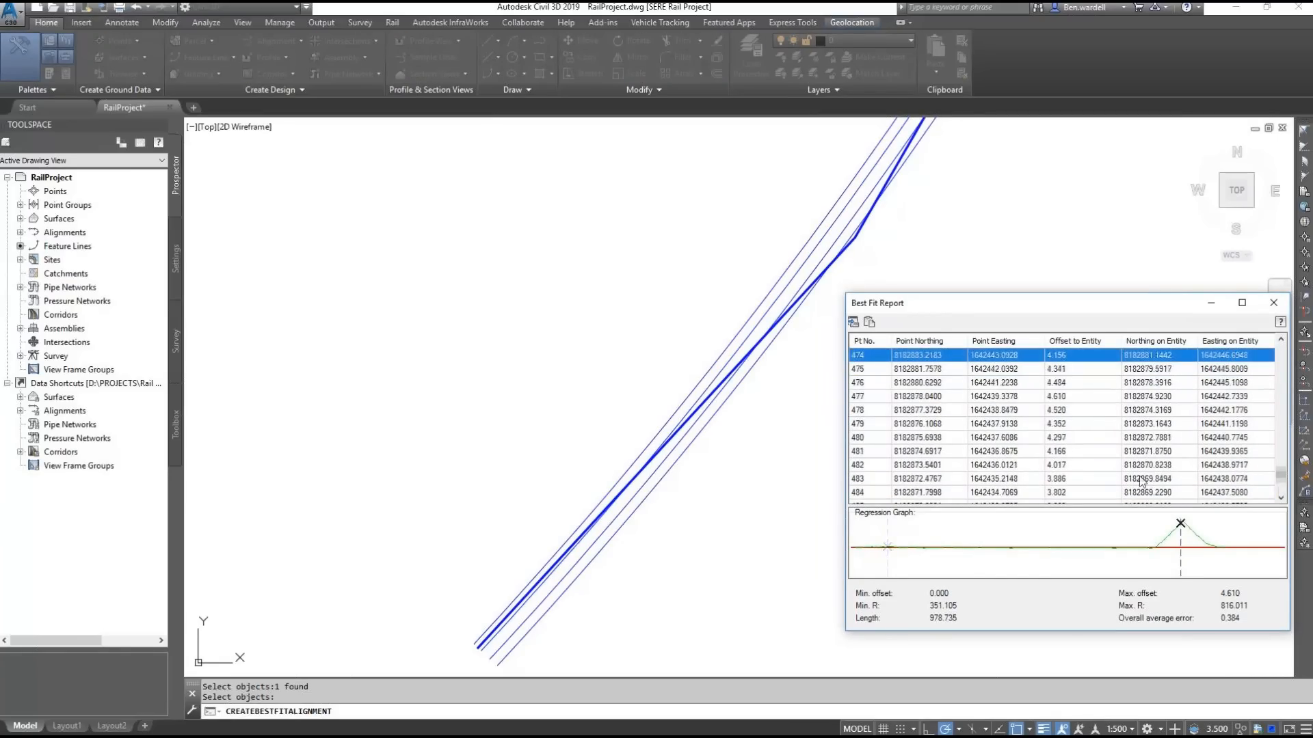
key(Down)
key(Down)
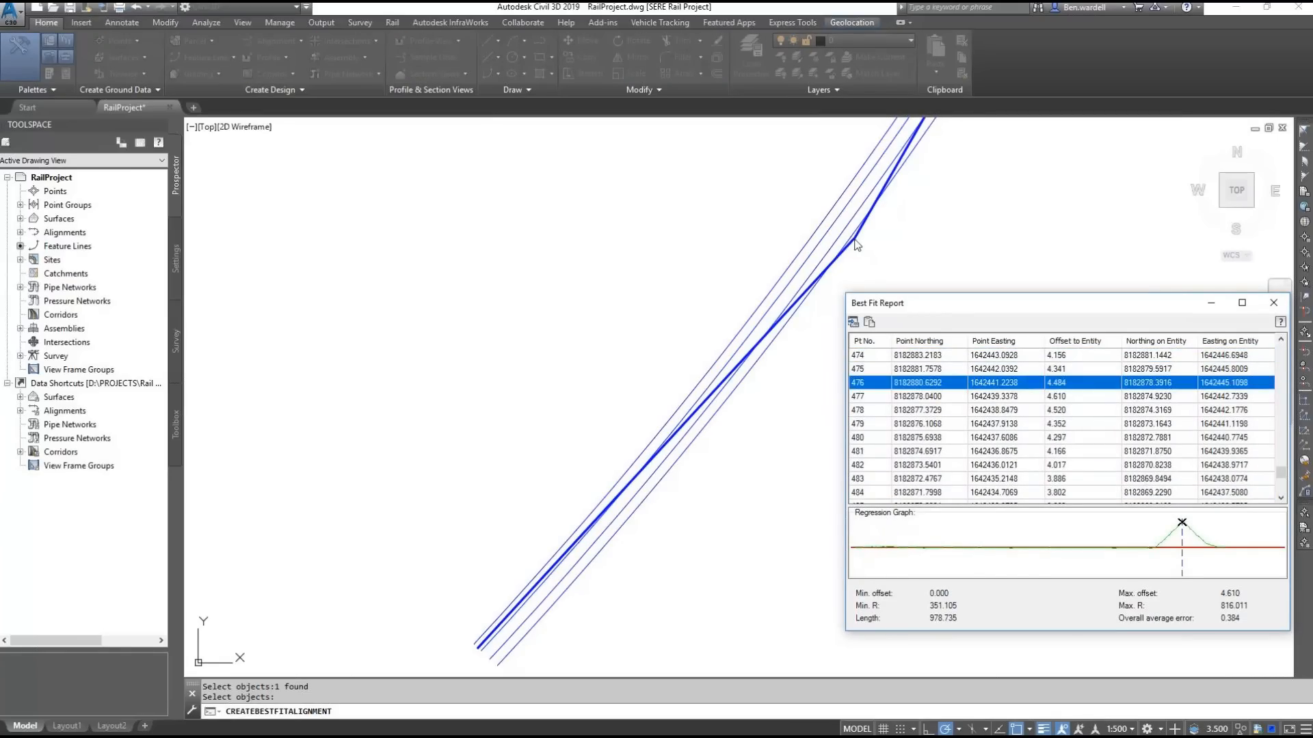
click(1270, 305)
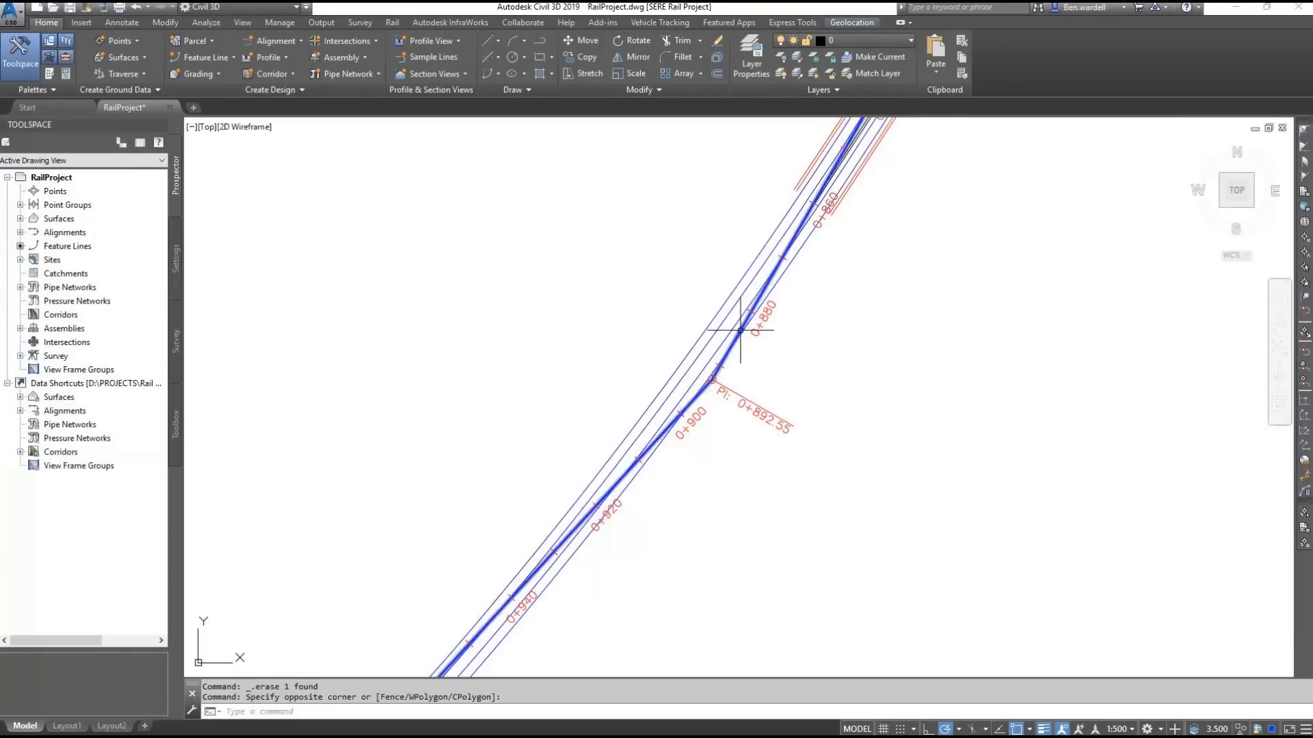
Step: Edit the ML-TRACK-01 geometry by adding a free curve fillet between the two tangents meeting at PI 0+892.55
click(739, 330)
right_click(740, 330)
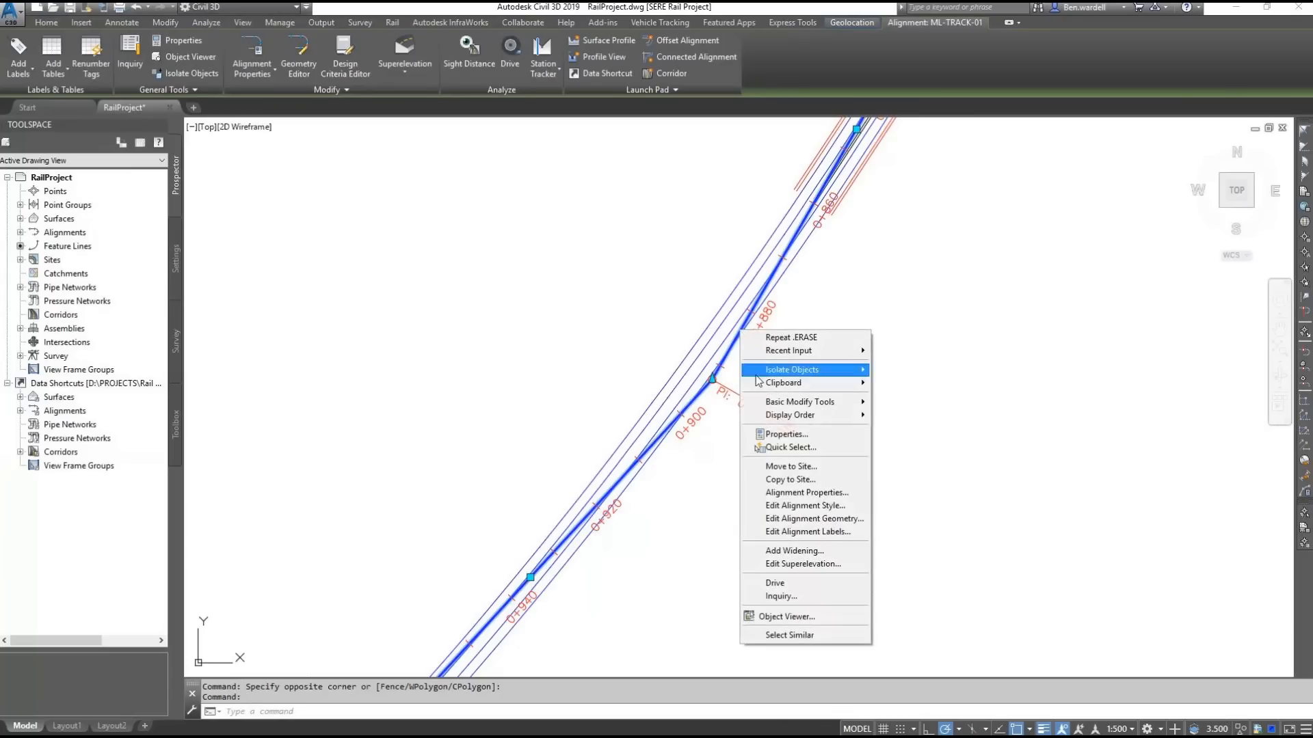
click(809, 520)
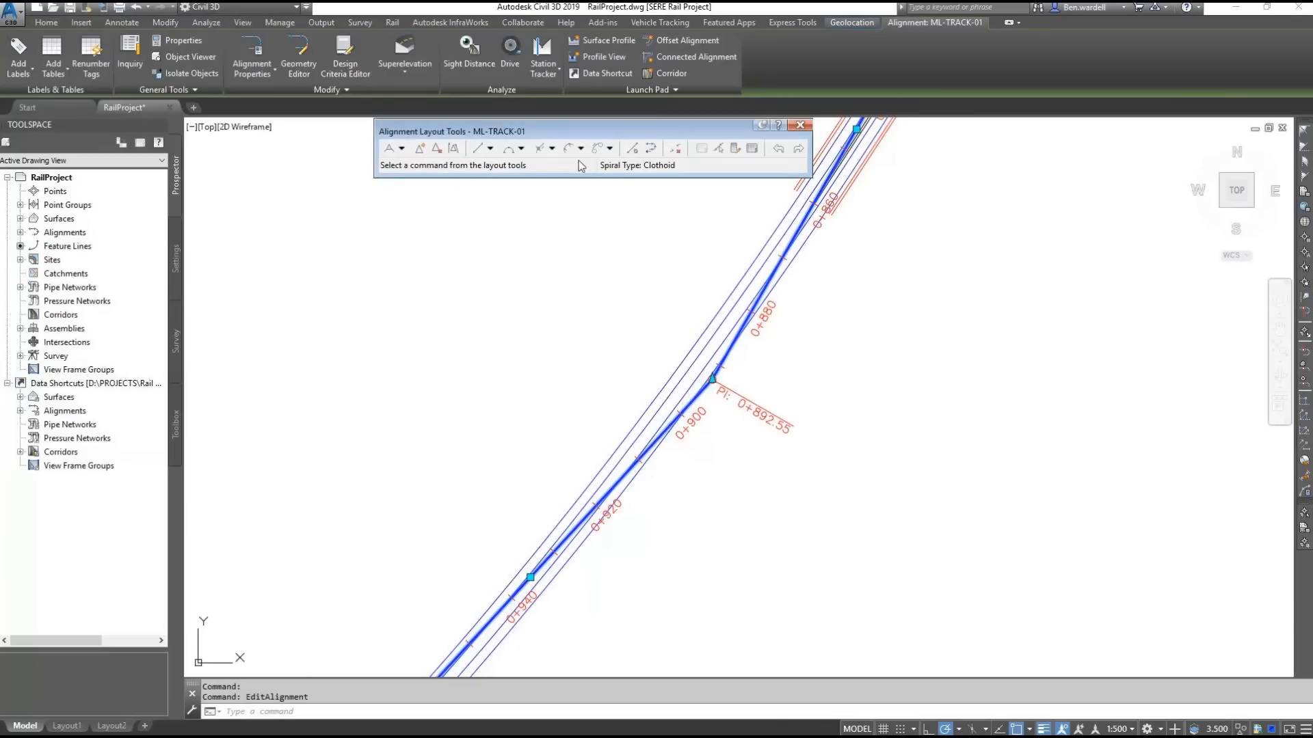
click(521, 149)
click(557, 264)
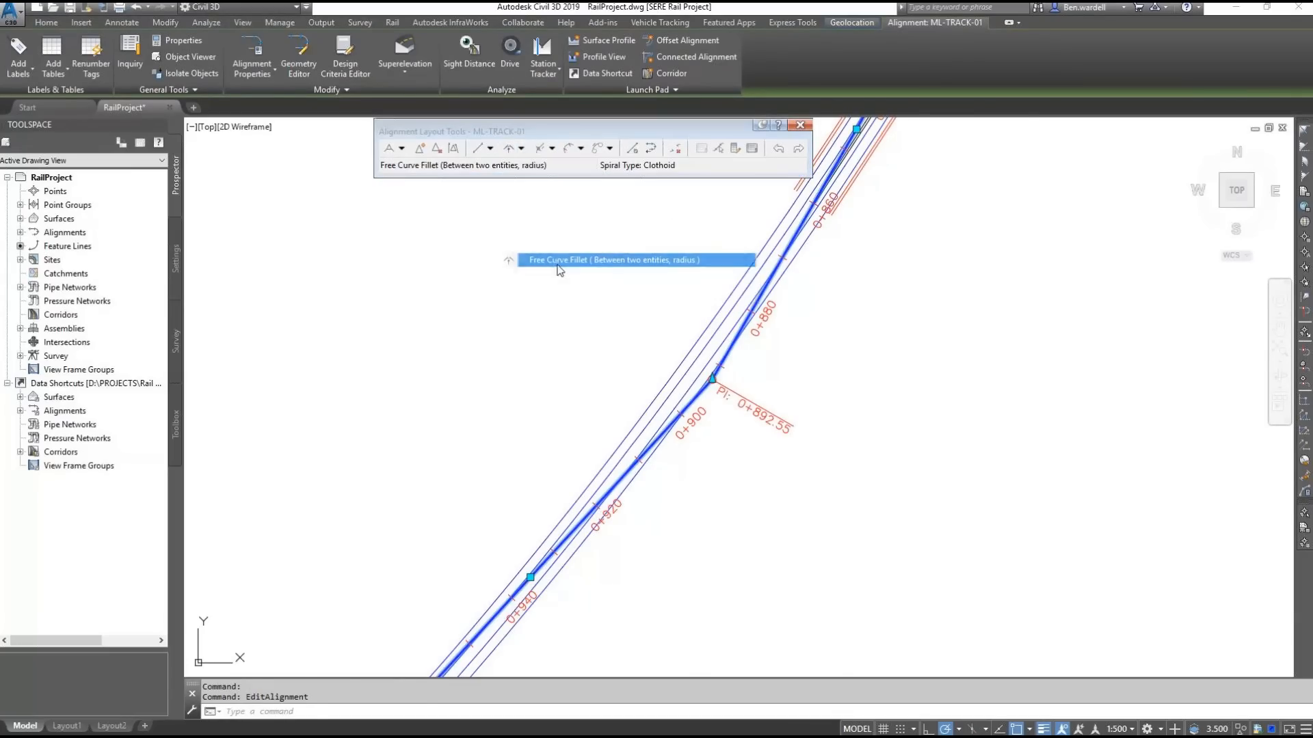
click(706, 388)
click(706, 388)
key(Return)
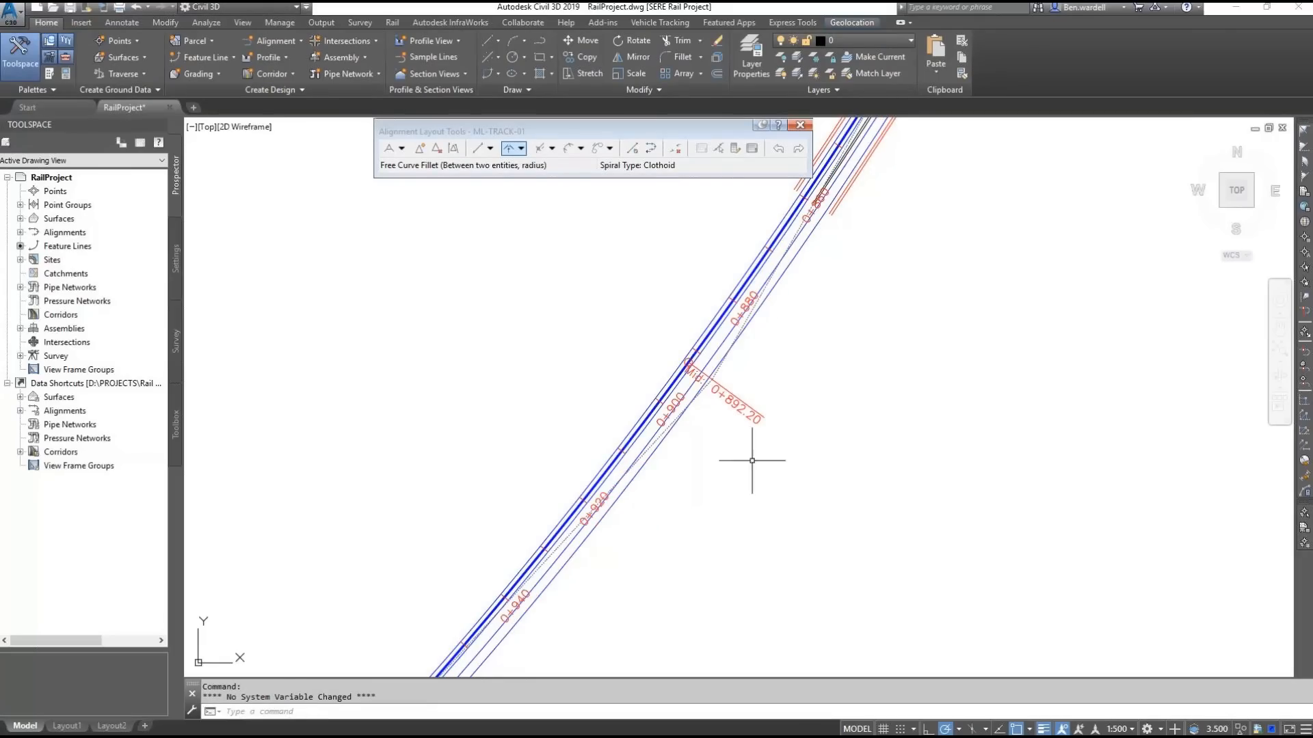
Step: Check how the filleted ML-TRACK-01 follows its two rails down to its southern end, and leave the curve command
scroll(543, 606, down, 3)
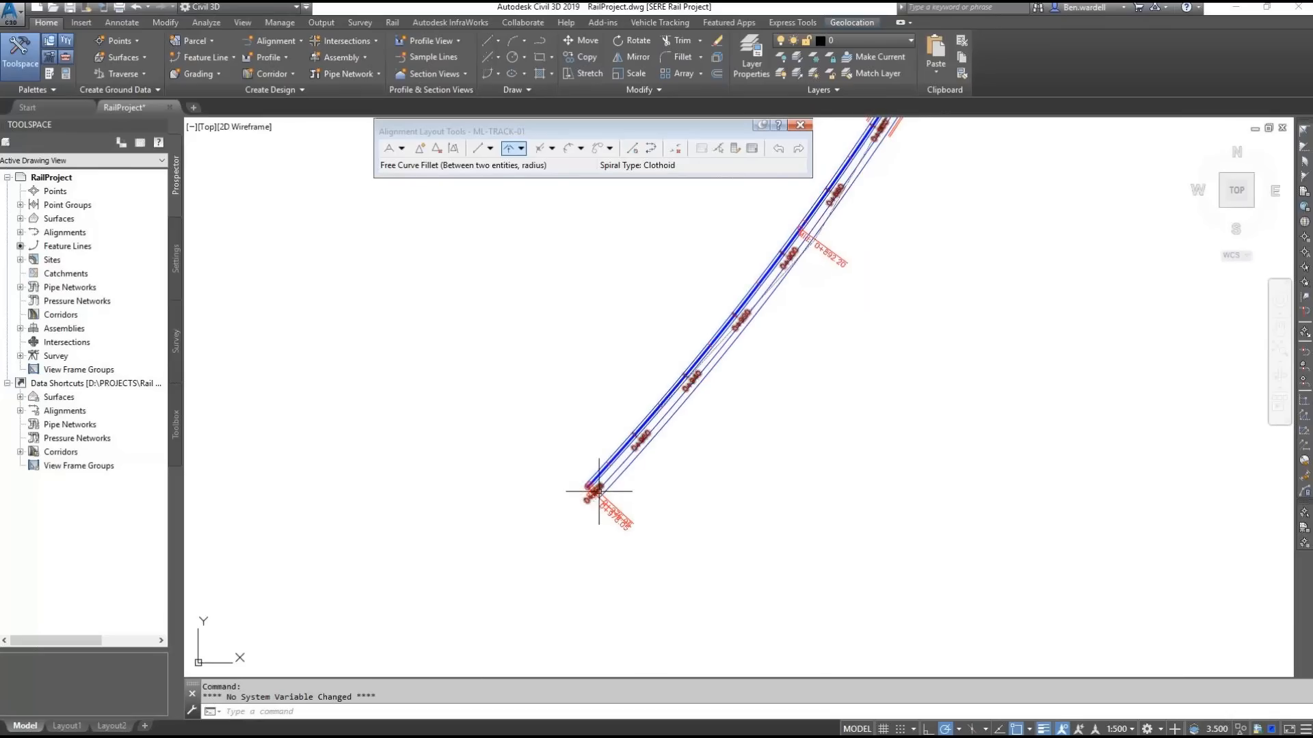
scroll(599, 491, up, 3)
scroll(612, 544, down, 2)
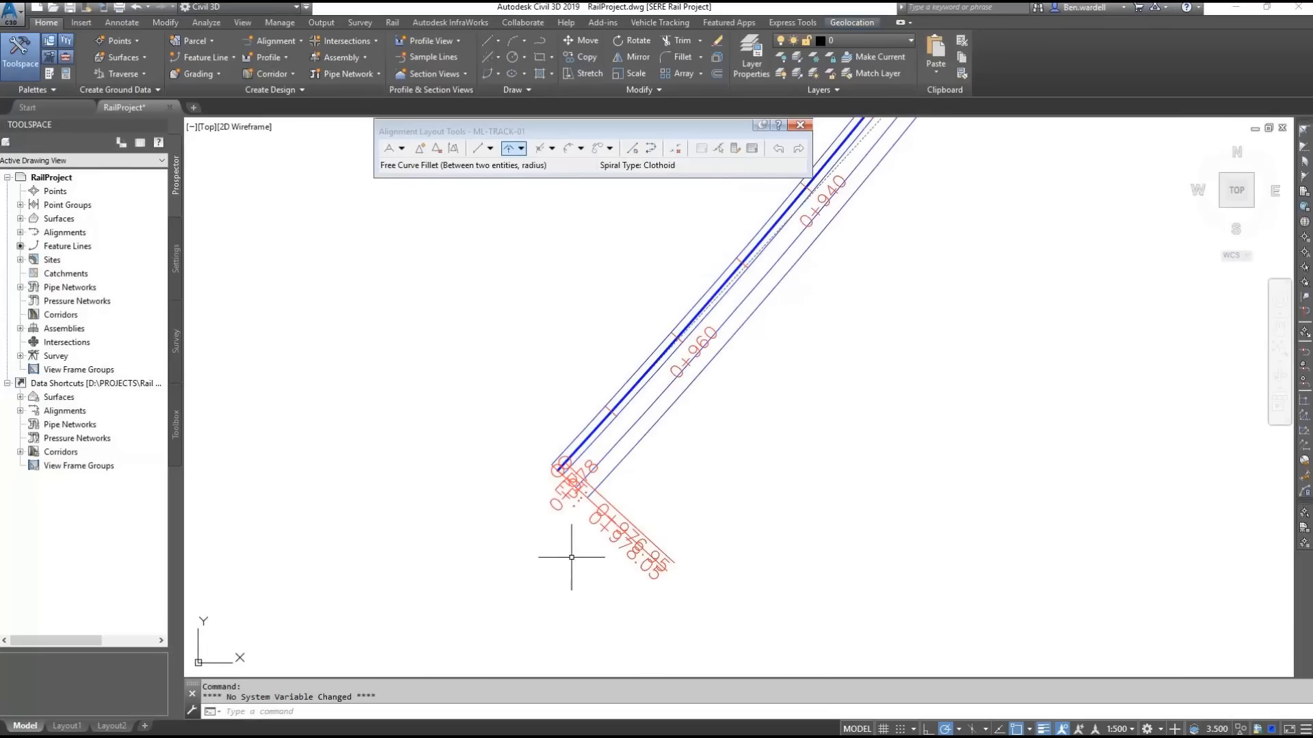
middle_drag(796, 305, 630, 491)
scroll(630, 491, down, 6)
key(Escape)
key(Escape)
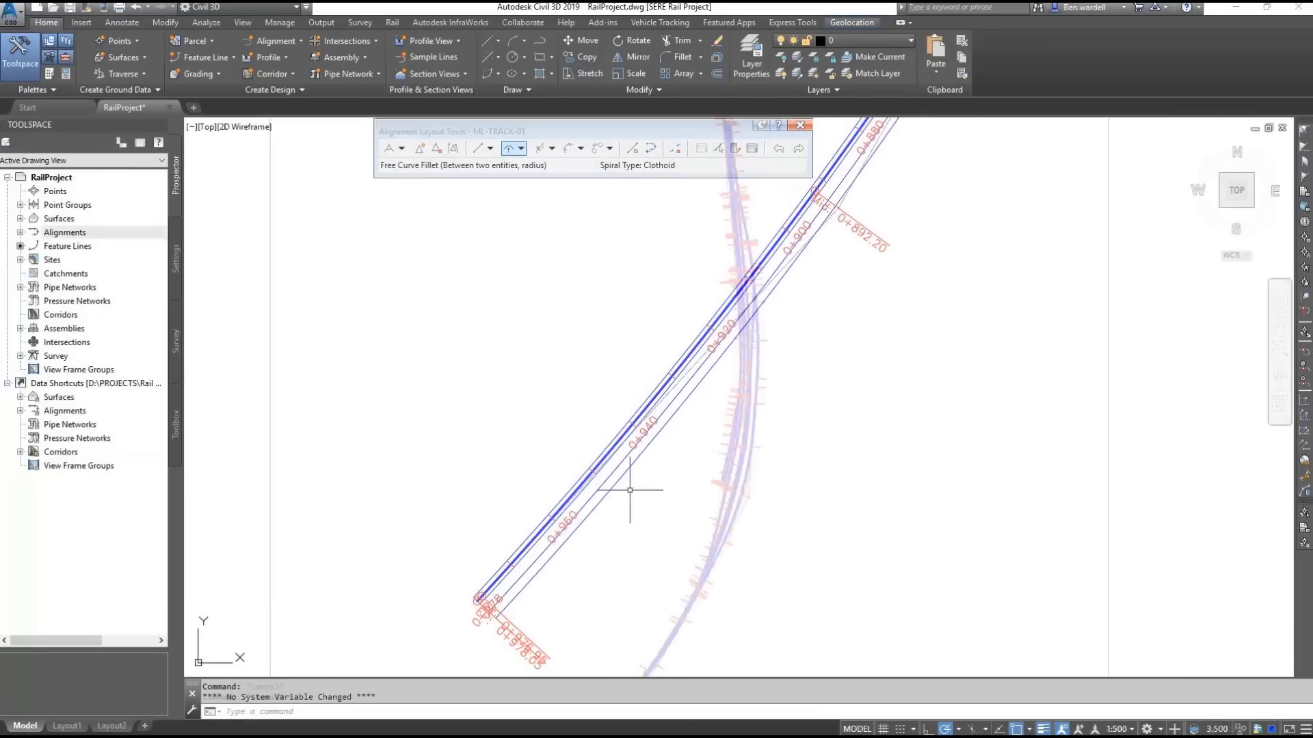
Step: Turn on the aerial online map as background behind the rail alignments
click(851, 22)
click(216, 69)
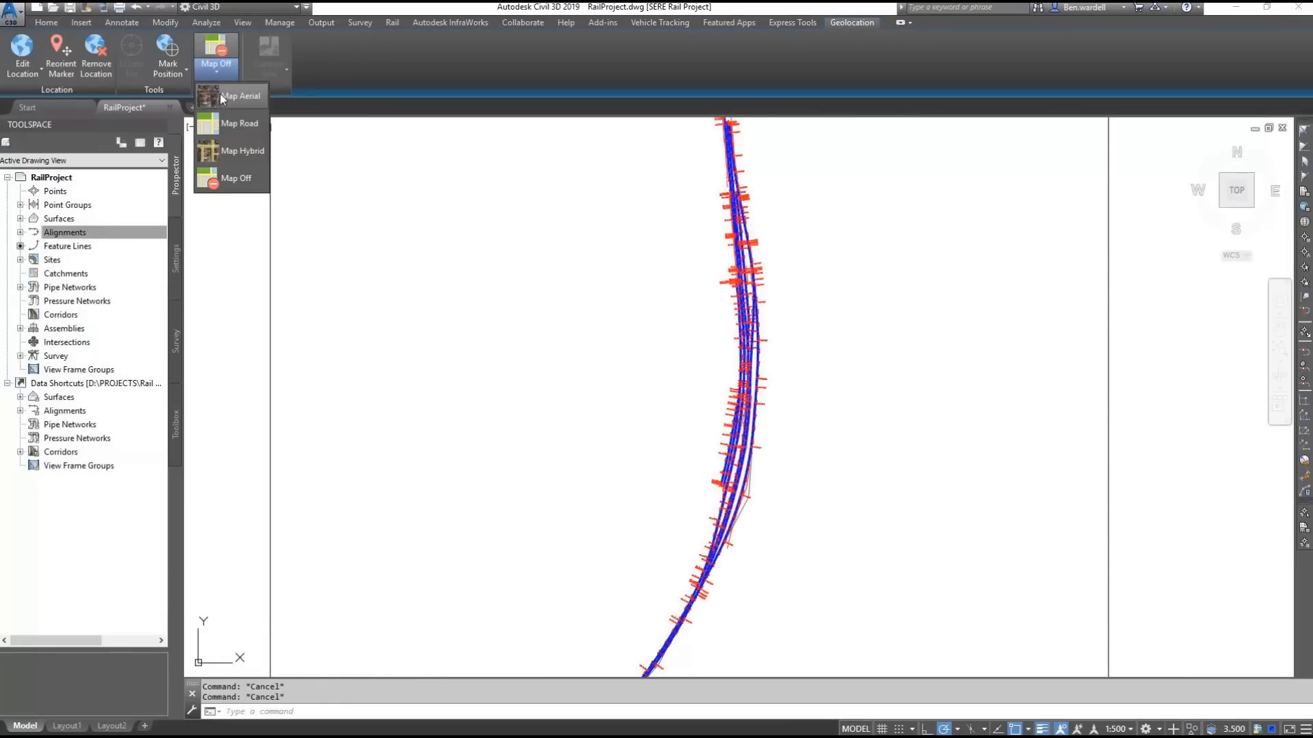
click(233, 96)
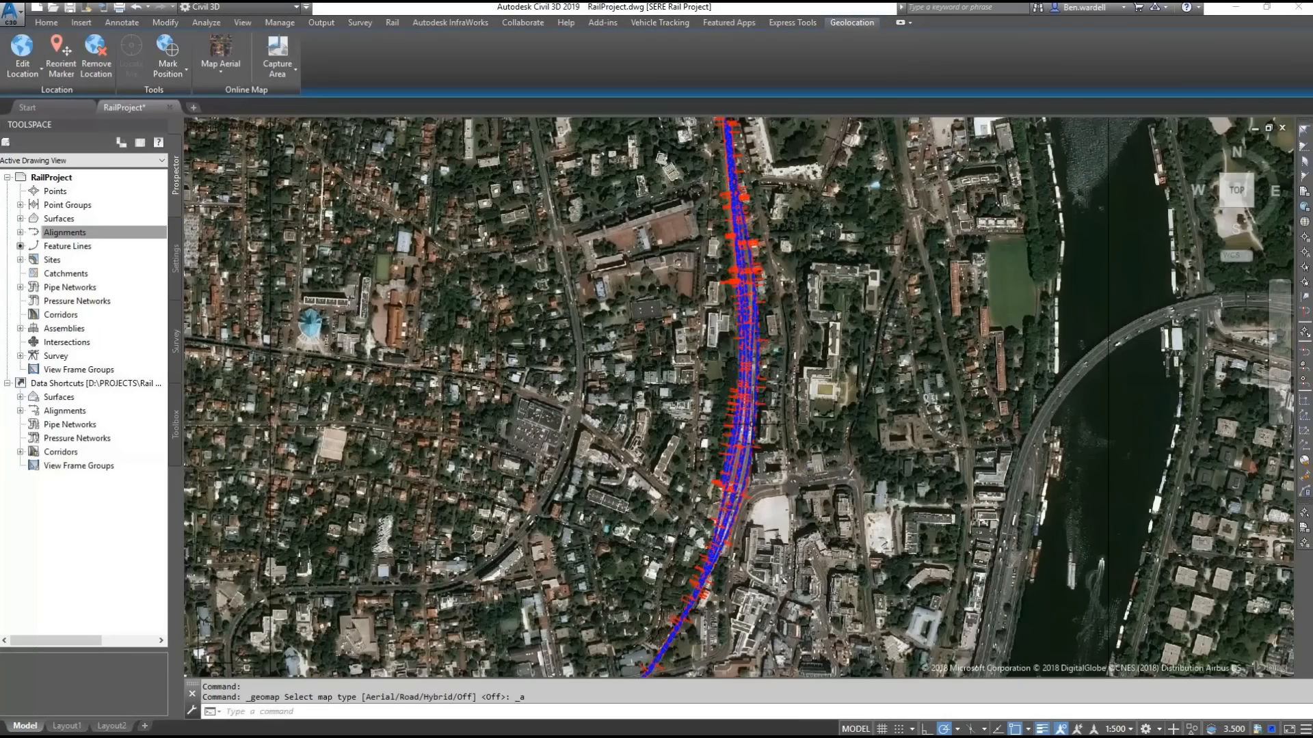
scroll(703, 555, up, 5)
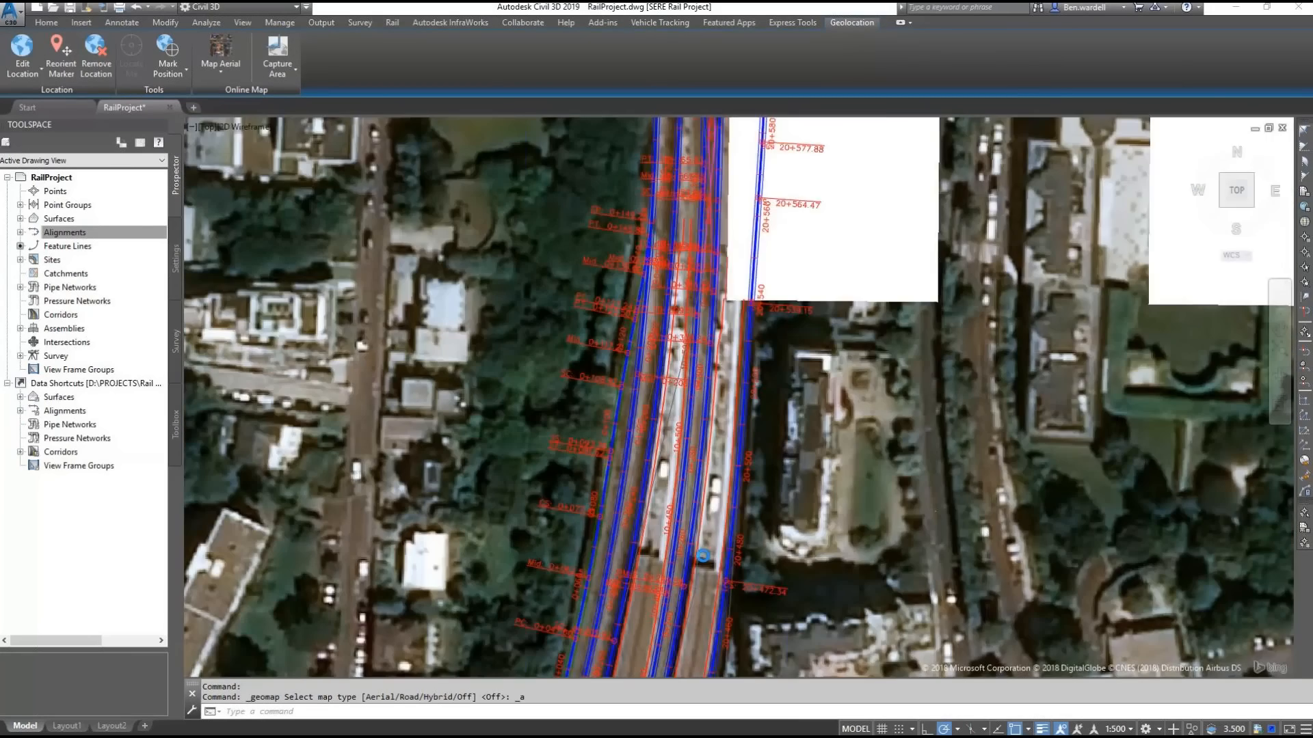
Step: Compare the rail alignments with the aerial imagery along the corridor, and turn the online map off
middle_drag(834, 213, 814, 601)
scroll(845, 430, down, 2)
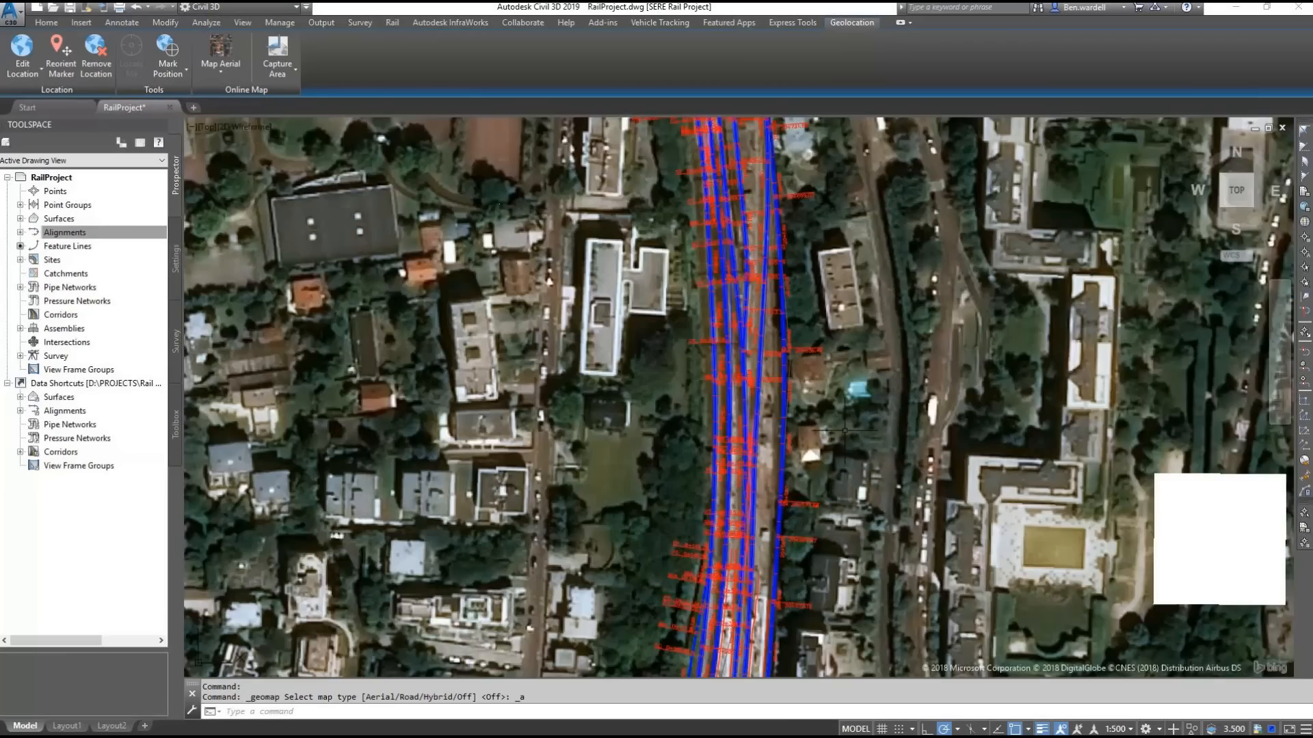
mouse_move(845, 431)
middle_down()
mouse_move(912, 614)
mouse_move(911, 669)
middle_up()
middle_click(902, 506)
middle_click(902, 506)
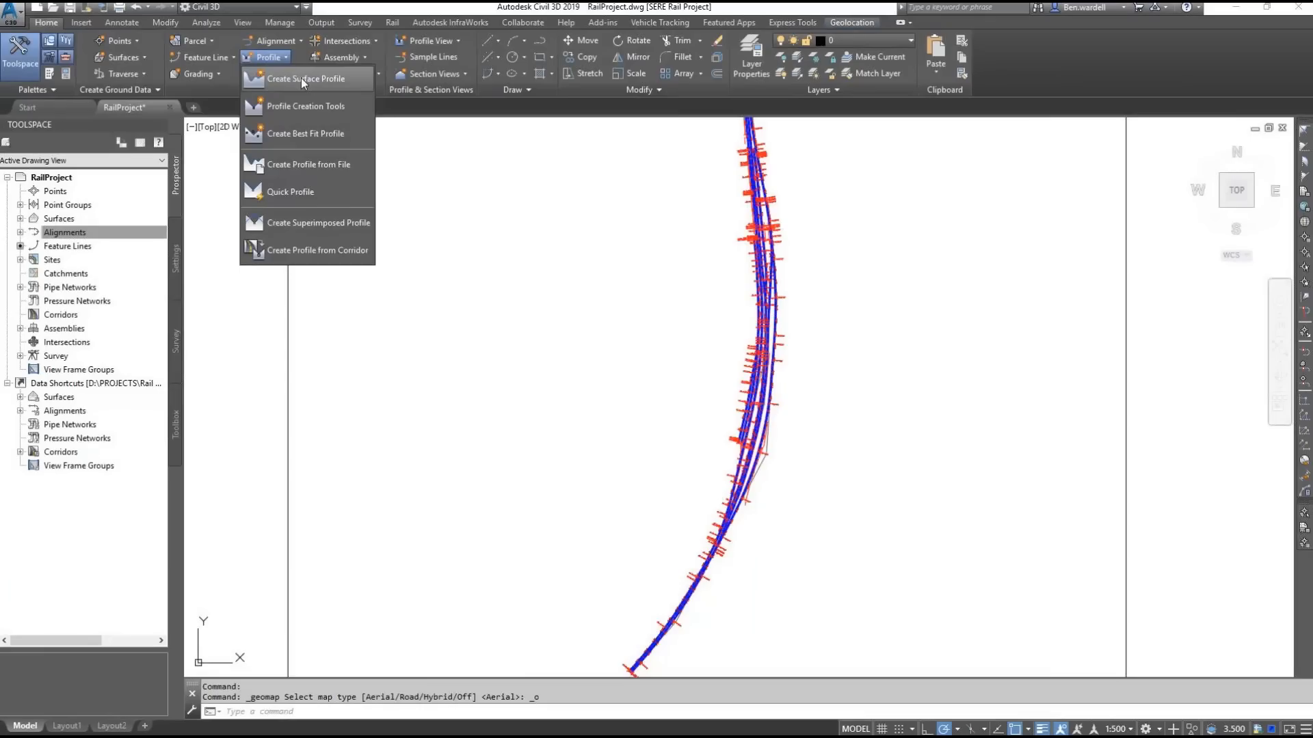
Step: Create a surface profile along ML-TRACK-01 sampled from the EX_GRND surface over the full station range
click(301, 78)
click(625, 261)
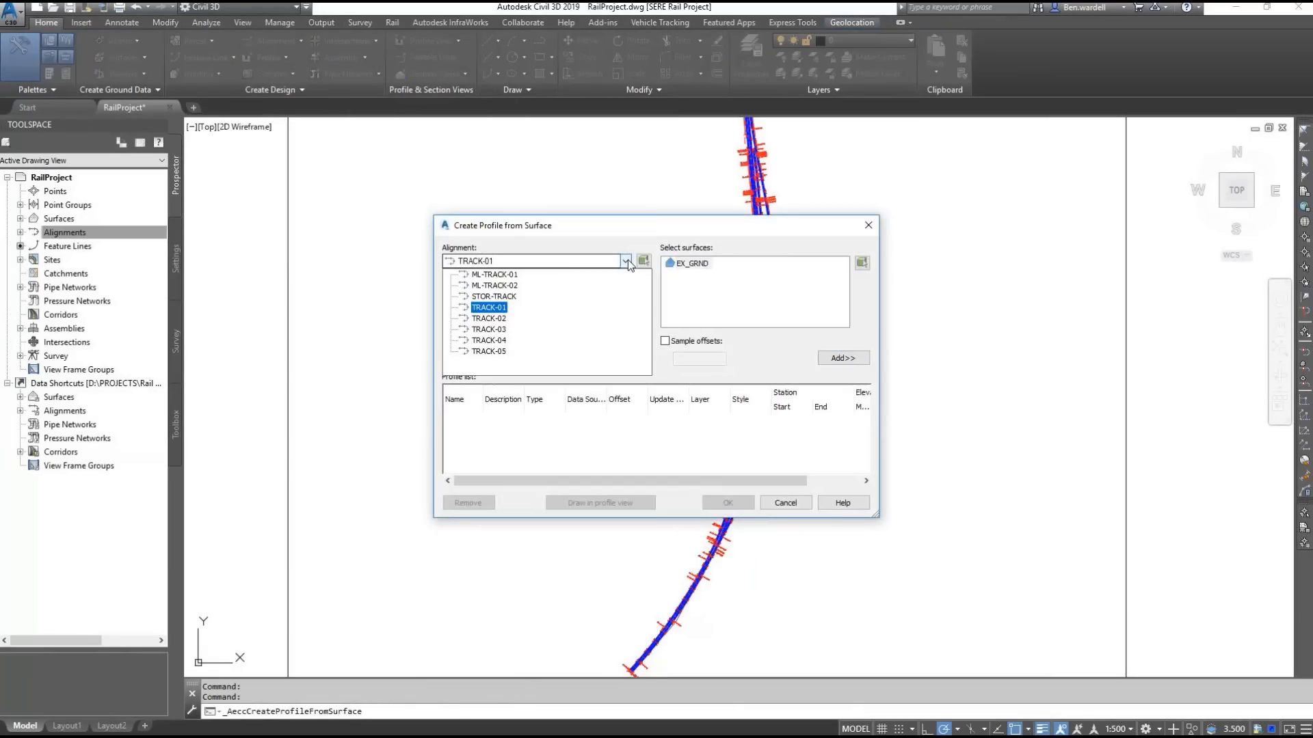
click(493, 274)
click(692, 263)
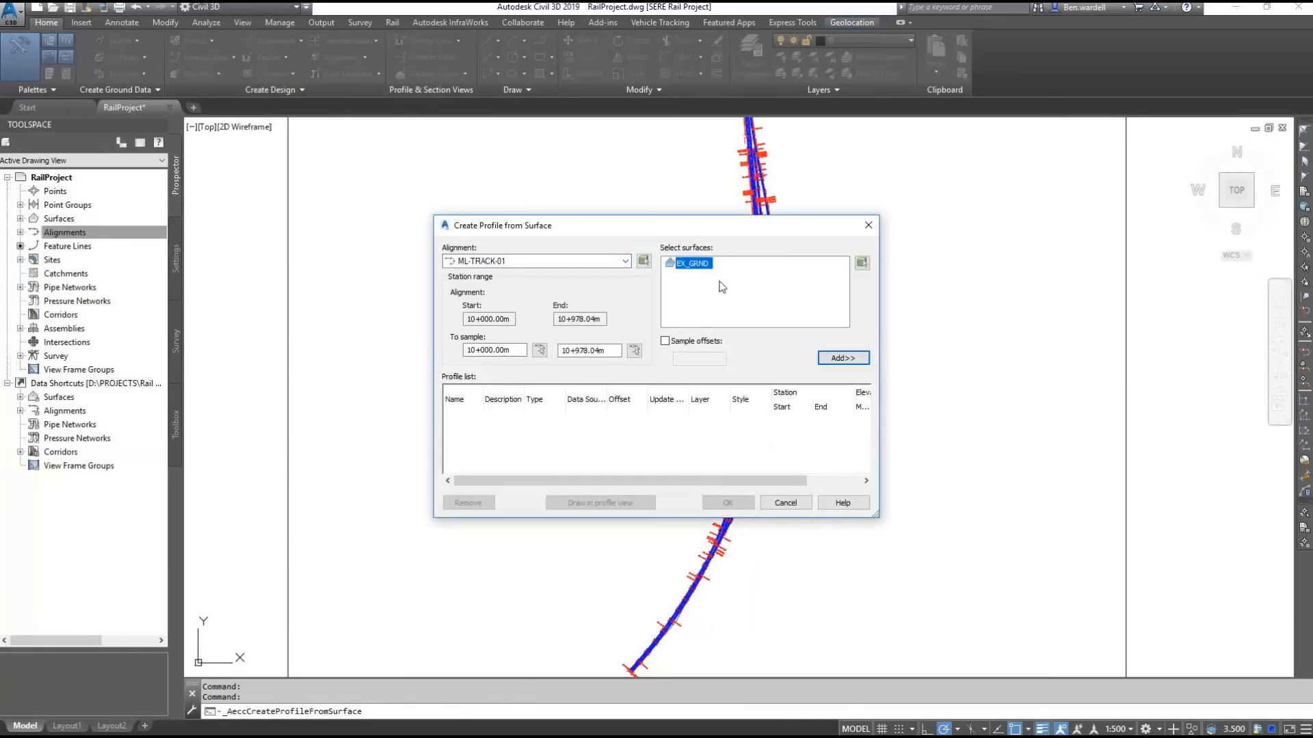
click(843, 358)
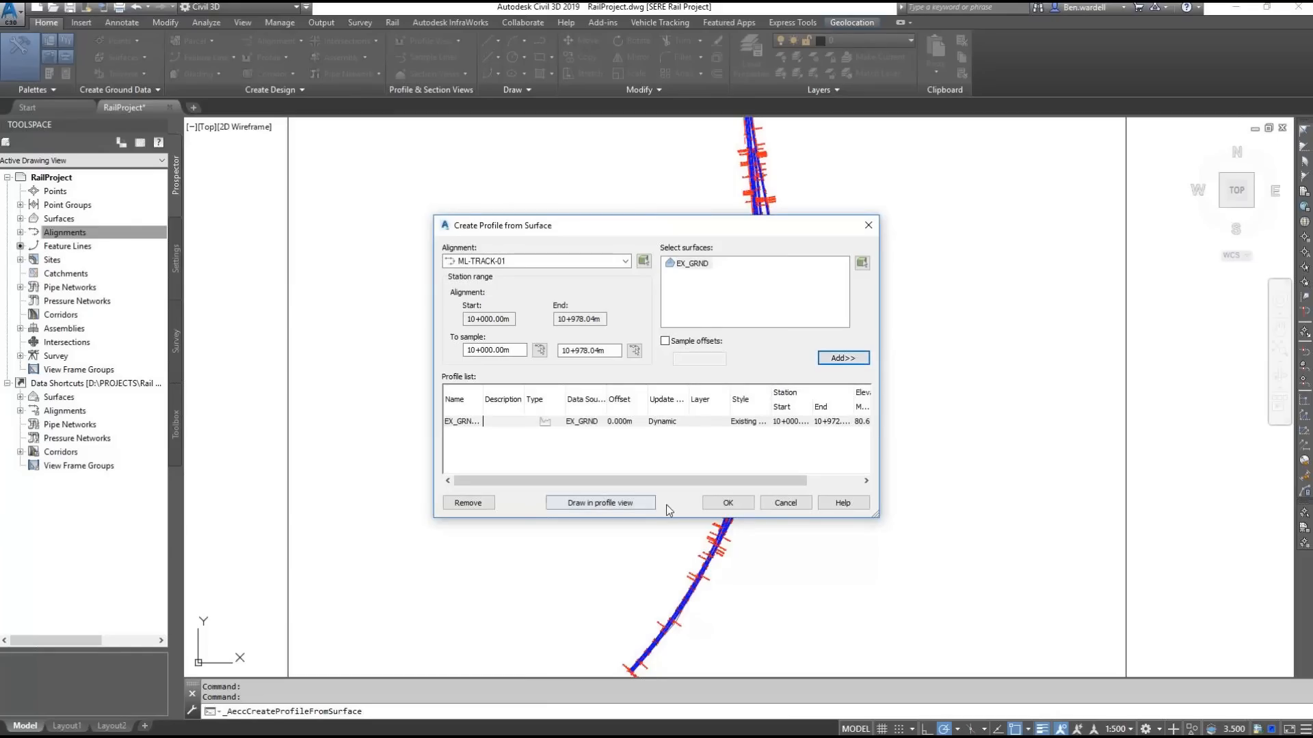
click(729, 504)
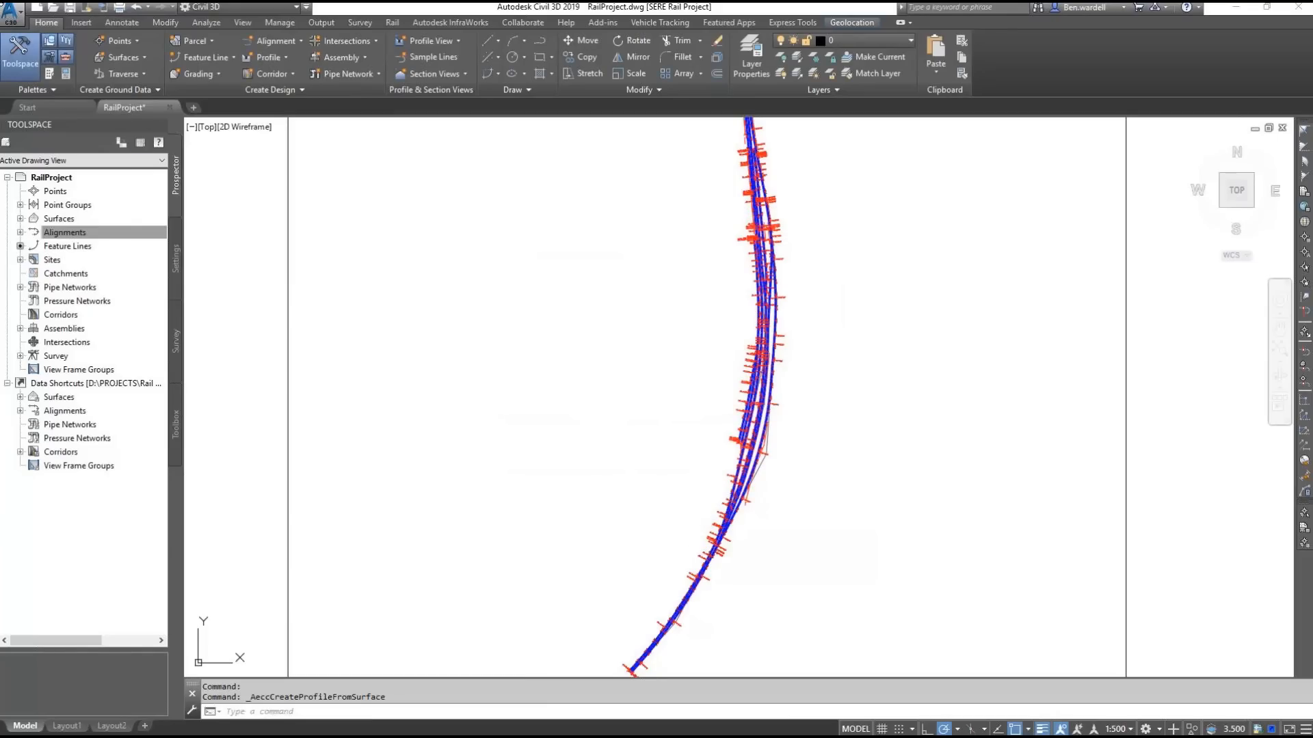
Step: Create a profile view for ML-TRACK-01 with the automatic station range and place it just east of the plan boundary
click(457, 40)
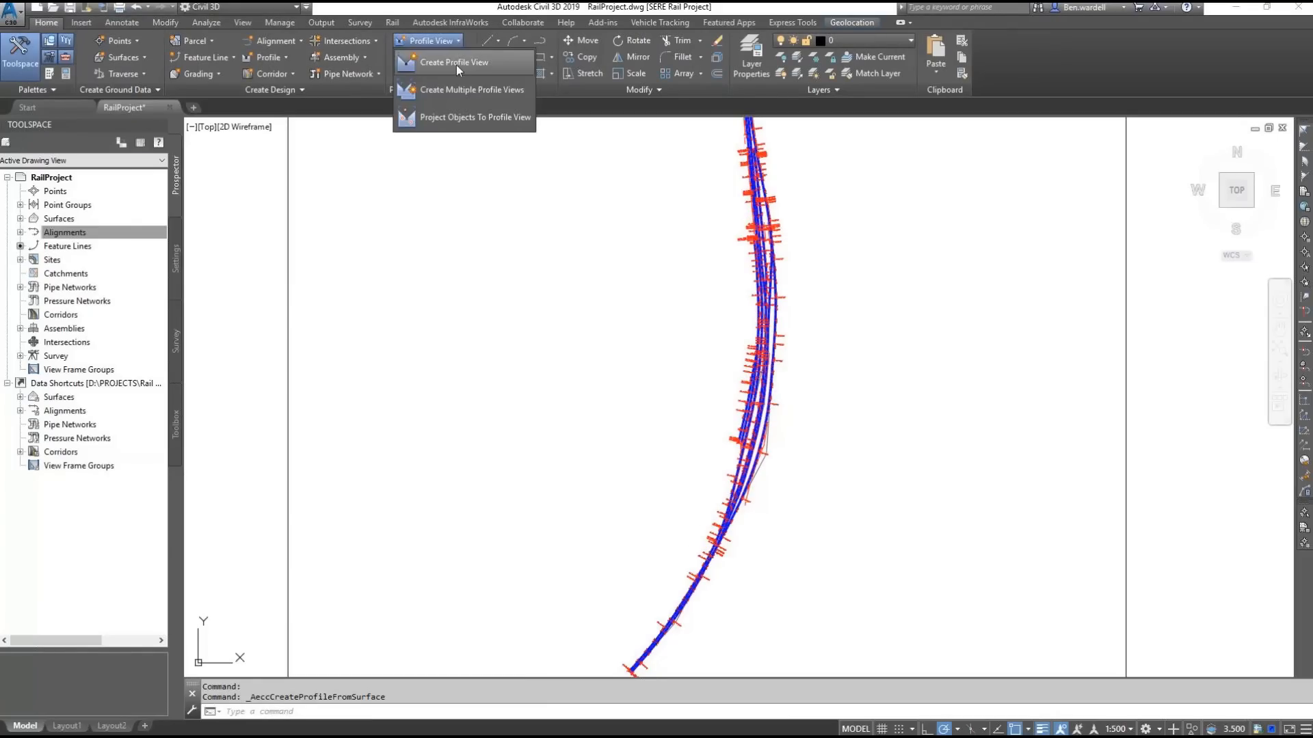
click(457, 65)
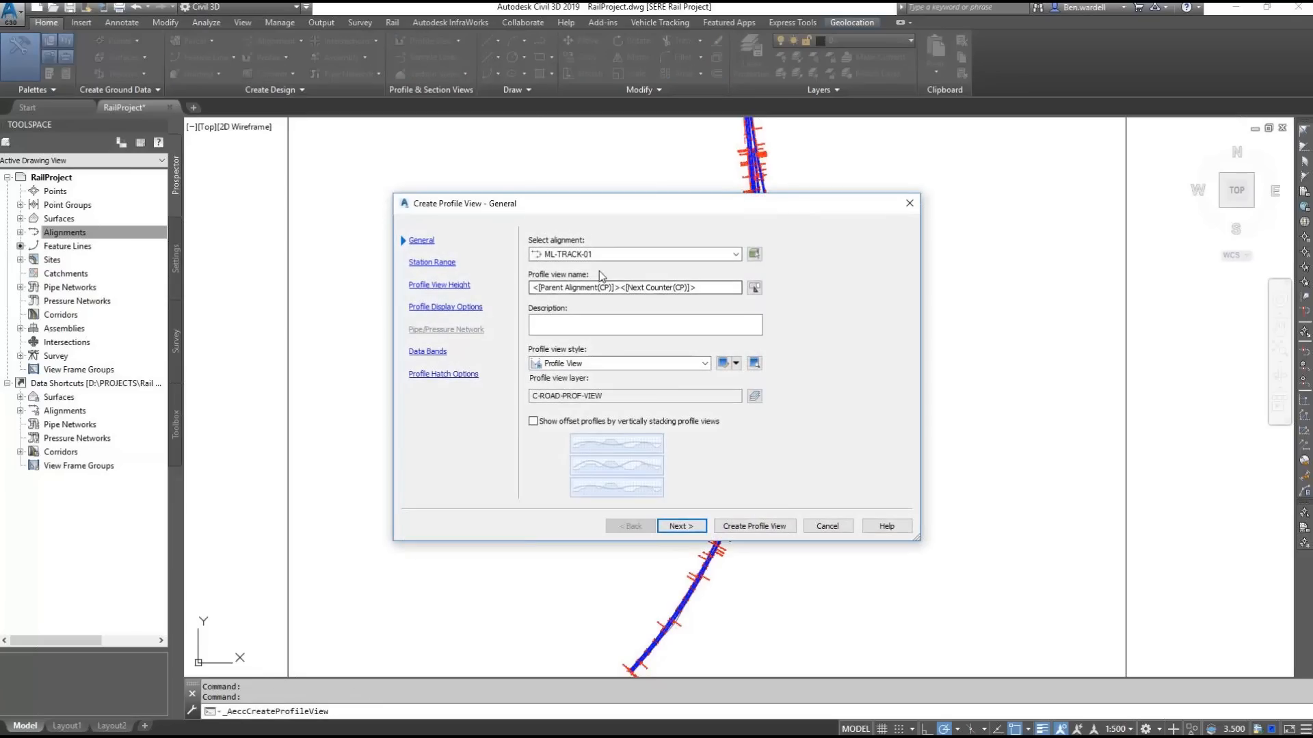
click(680, 526)
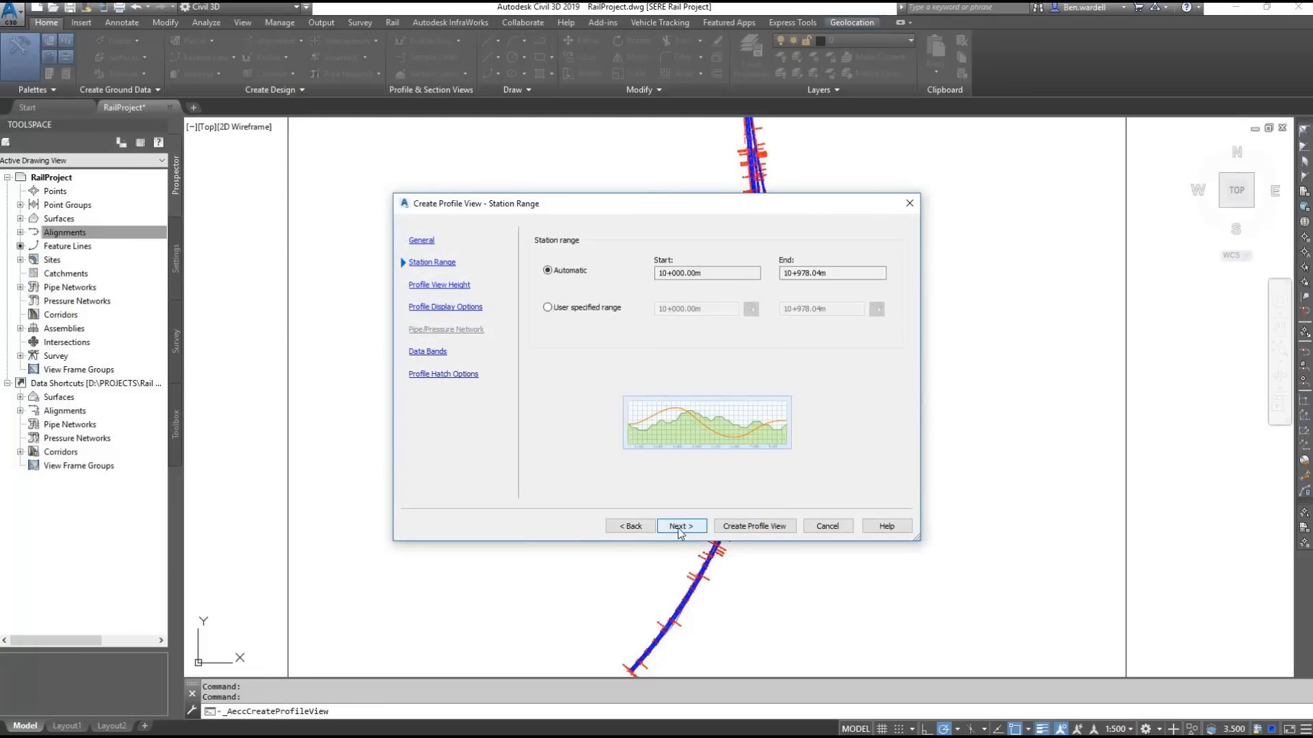
click(755, 526)
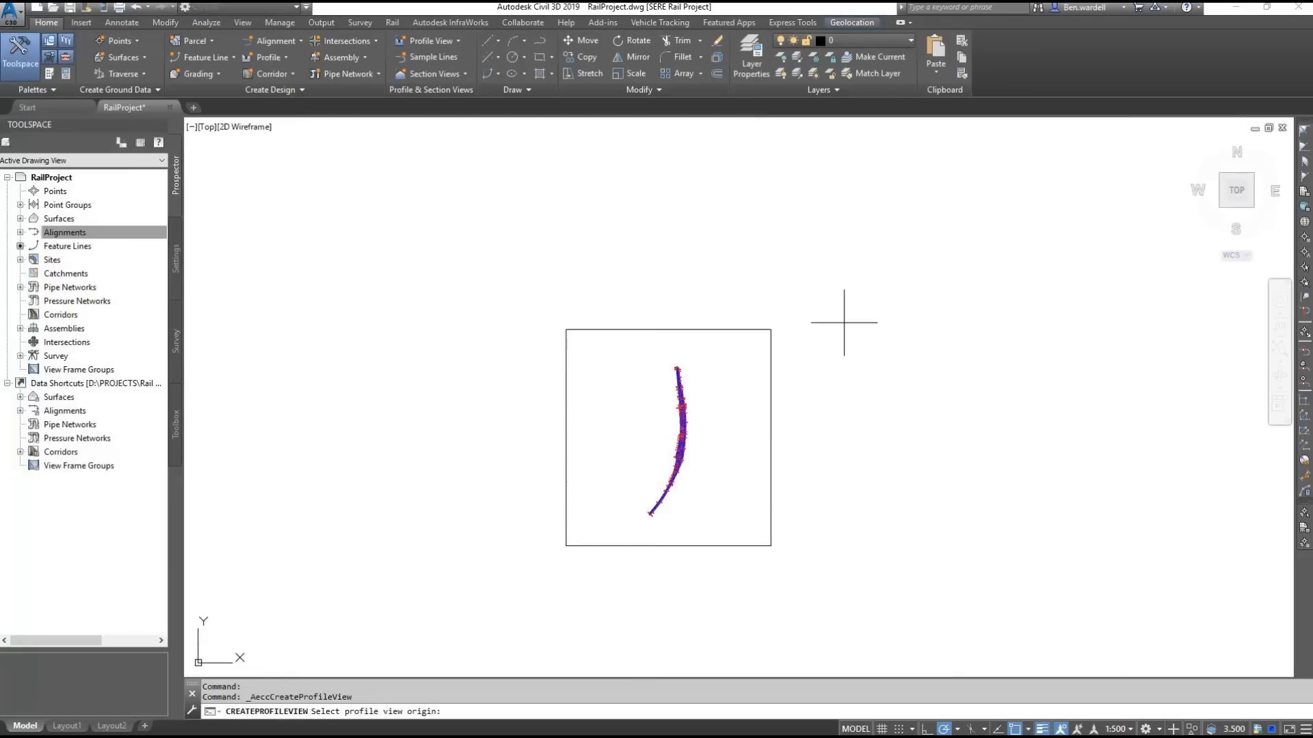
click(809, 330)
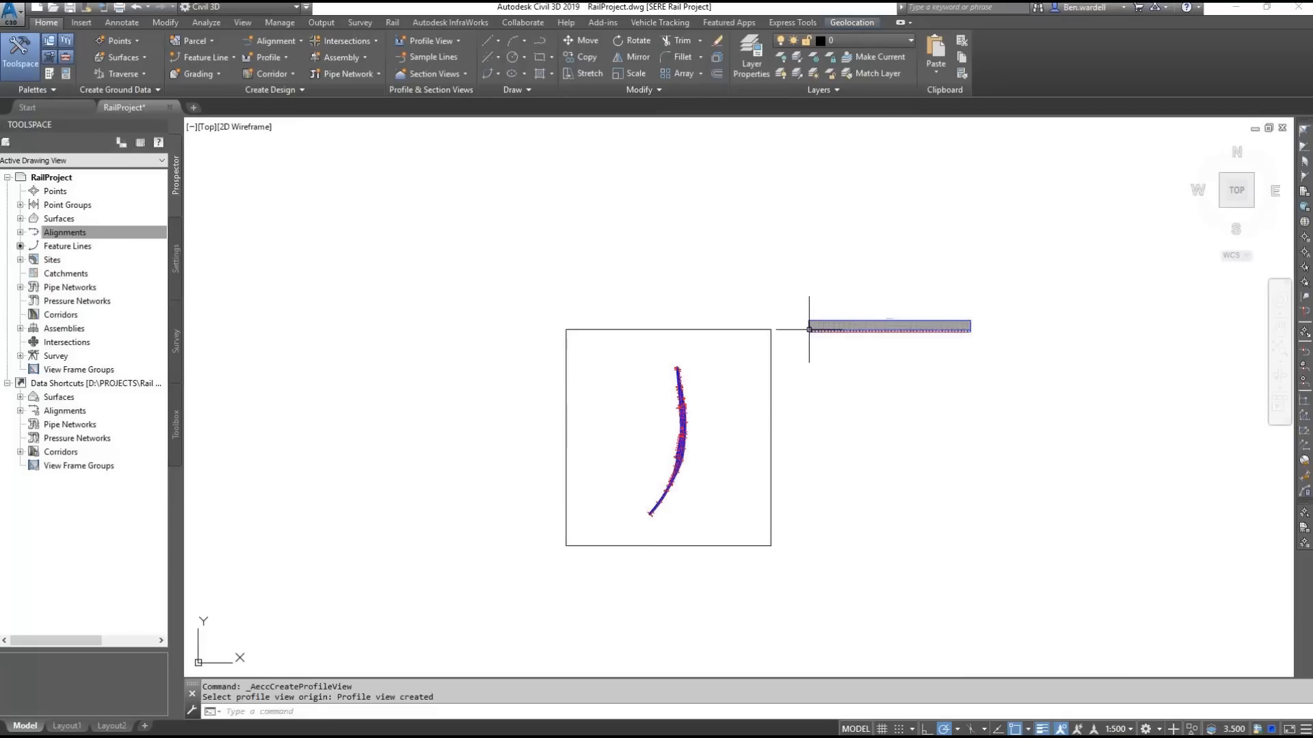
Step: Start a best fit profile in the ML-TRACK-01 profile view with feature lines as the input type
scroll(813, 325, up, 10)
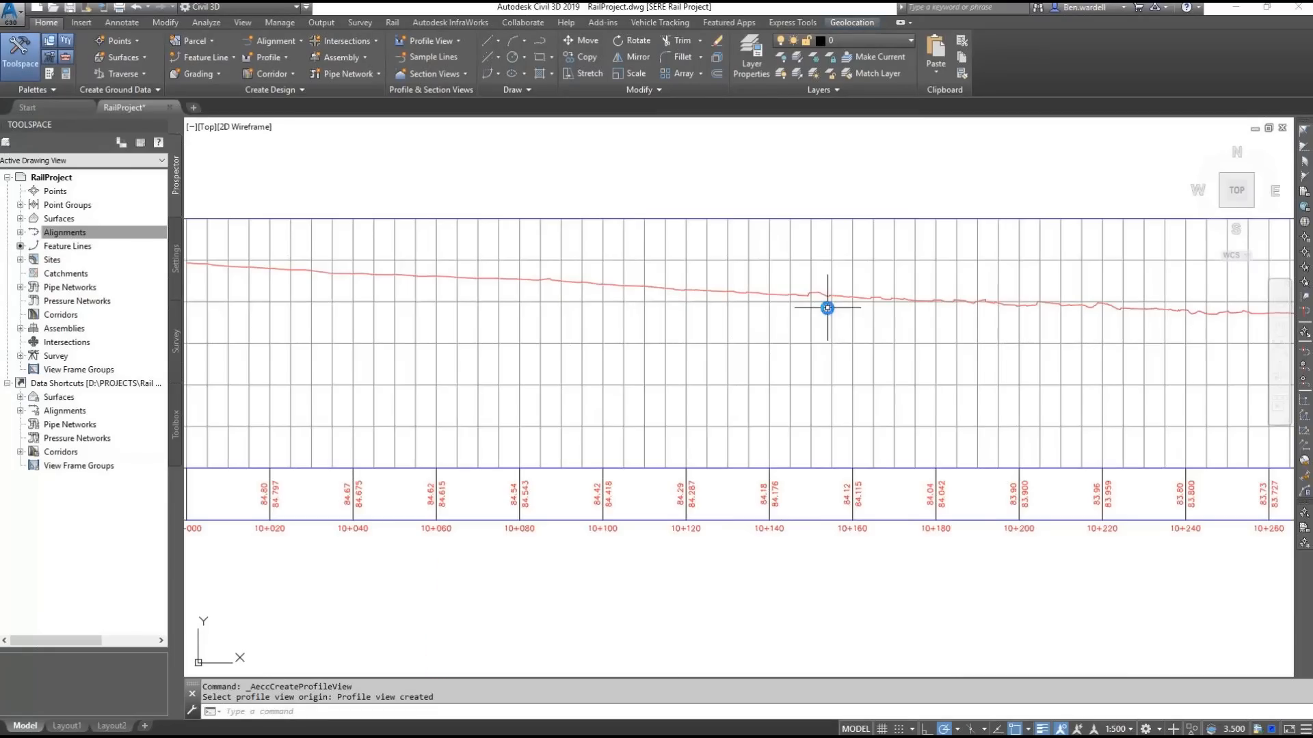
middle_drag(1084, 346, 645, 352)
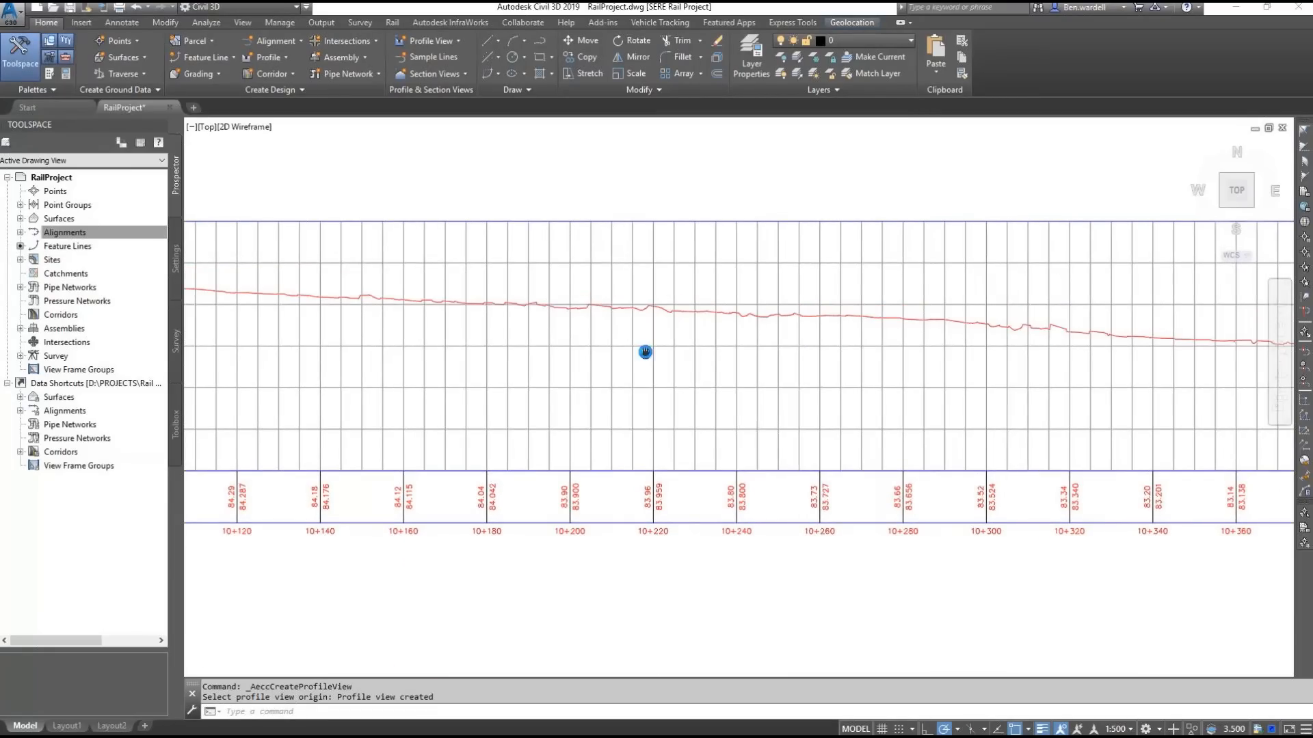
middle_drag(1156, 373, 465, 358)
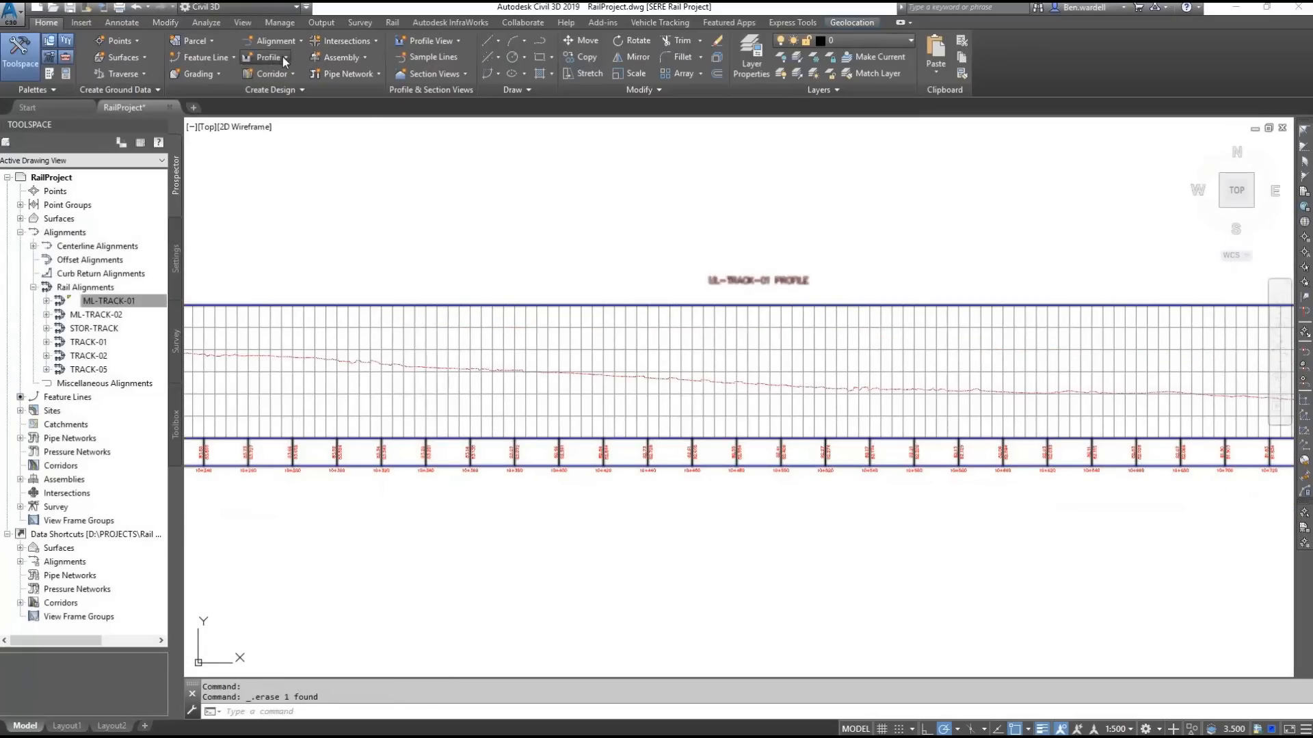
click(281, 56)
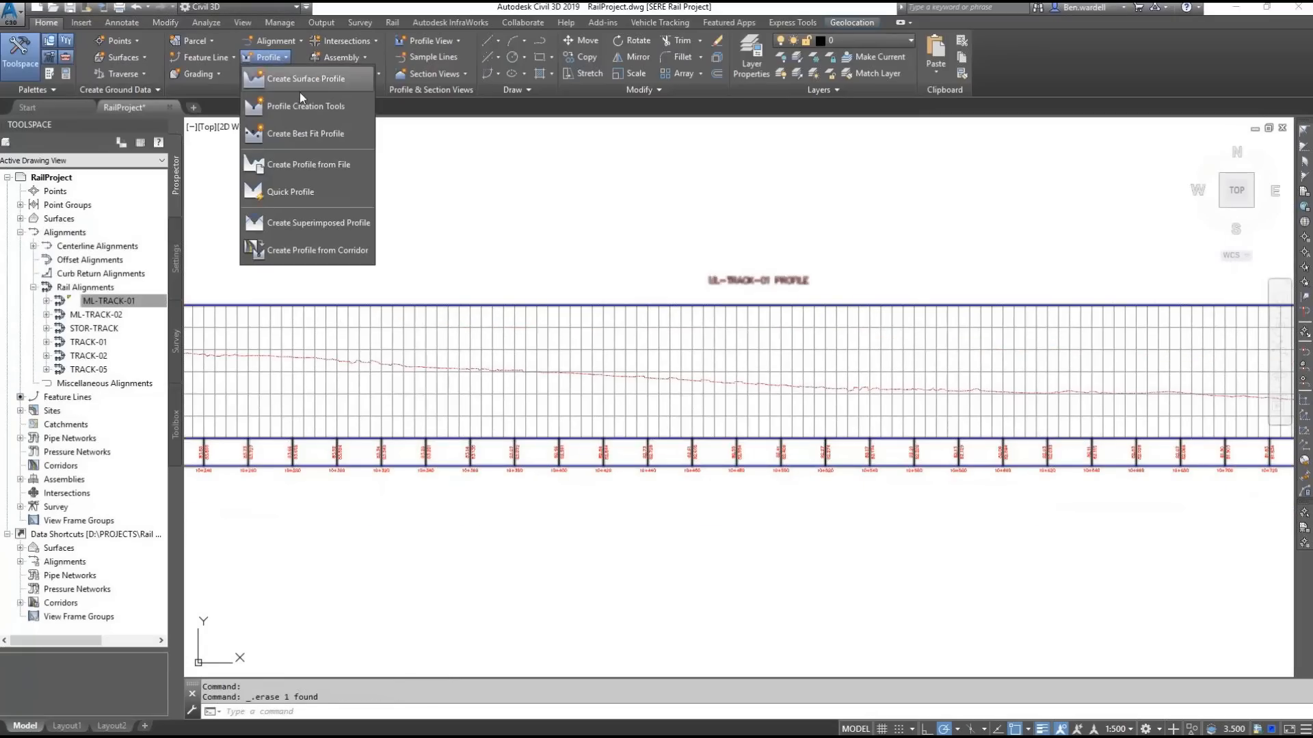
click(318, 135)
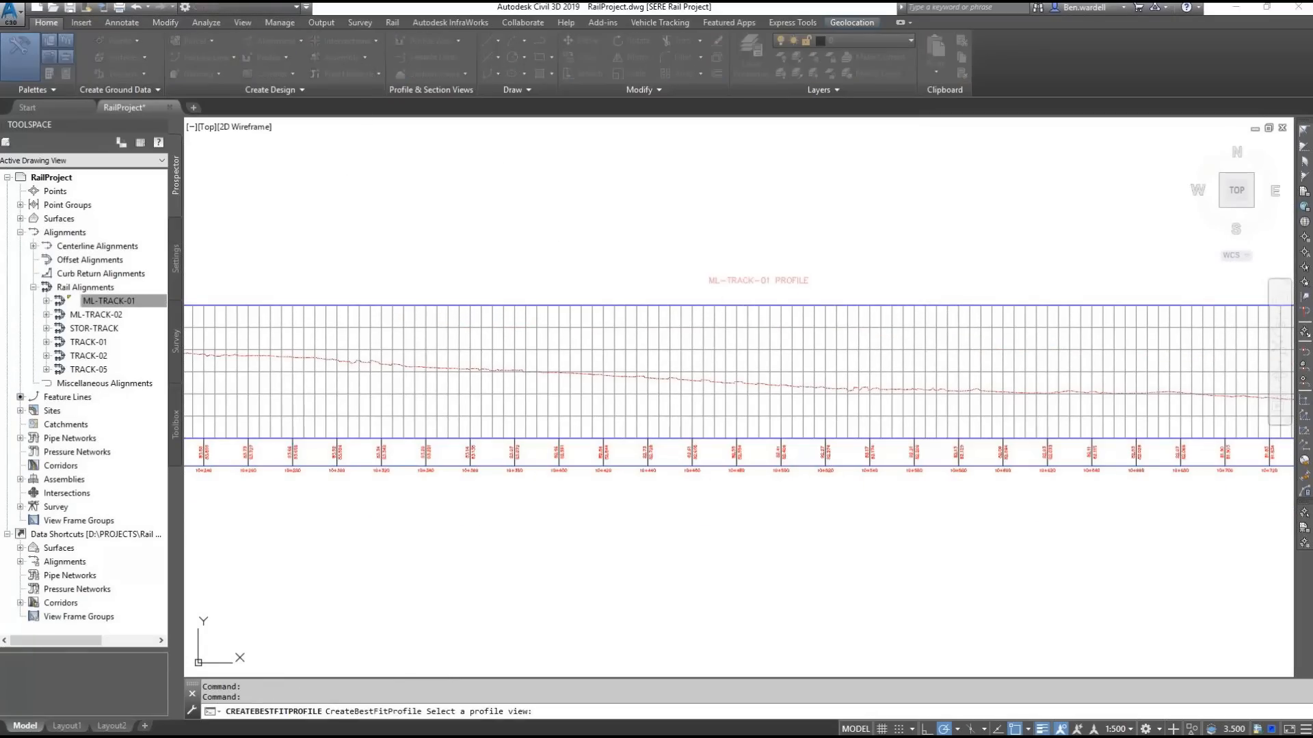
click(540, 305)
click(609, 221)
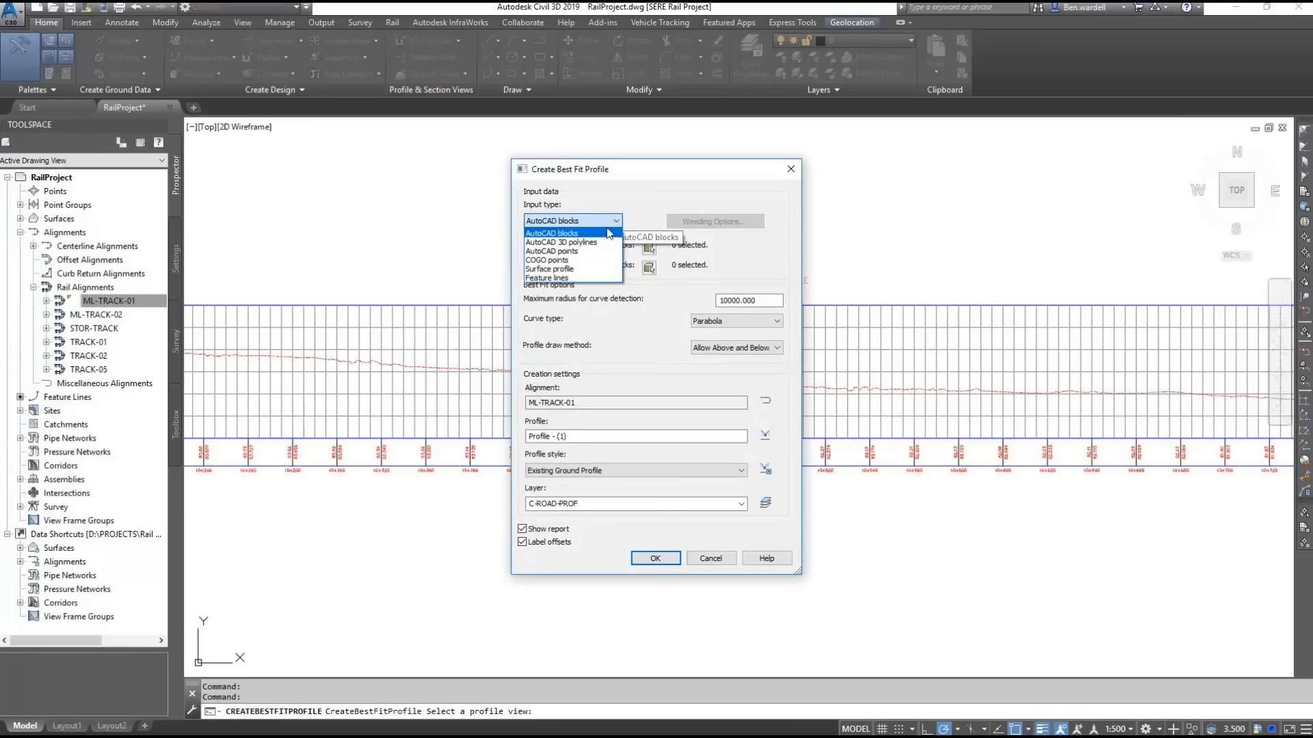
click(561, 277)
Step: Pick the two rail feature lines of ML-TRACK-01 near station 10+200 as path 1 and path 2 of the best fit profile
click(648, 248)
scroll(673, 259, down, 10)
scroll(424, 491, up, 15)
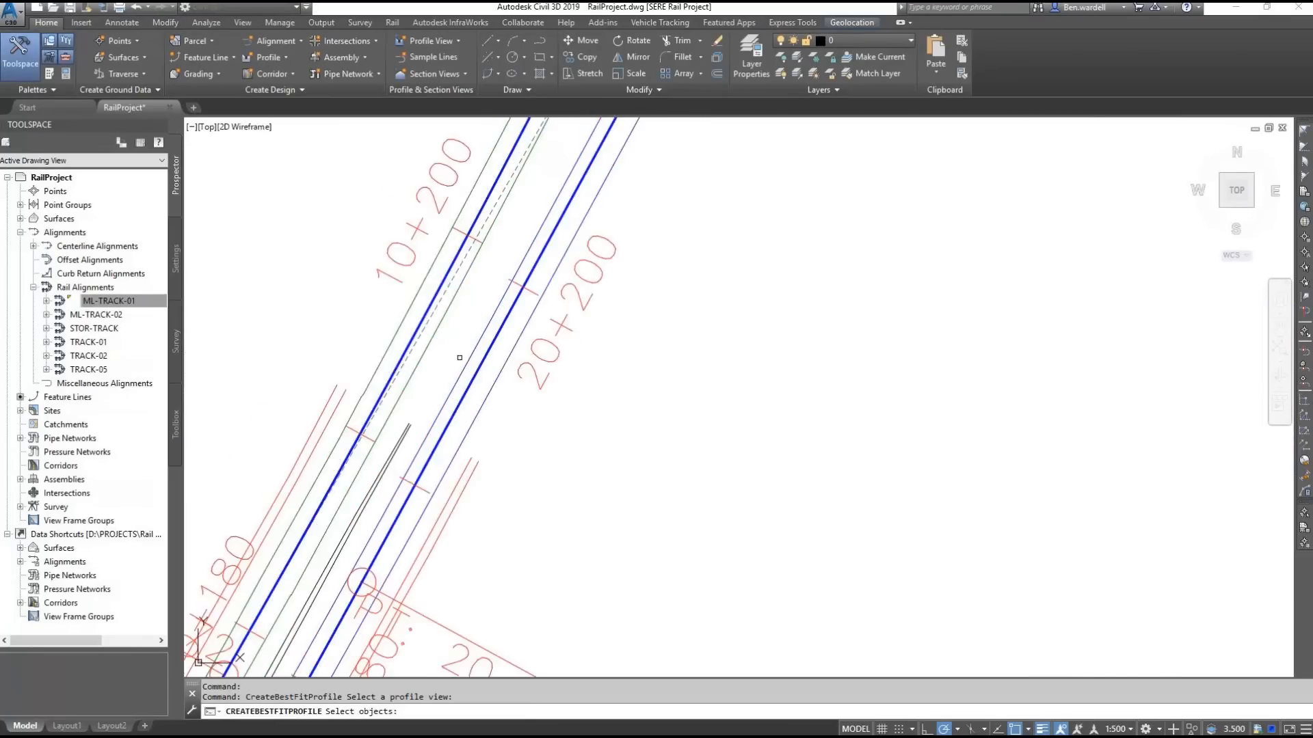
click(408, 310)
key(Return)
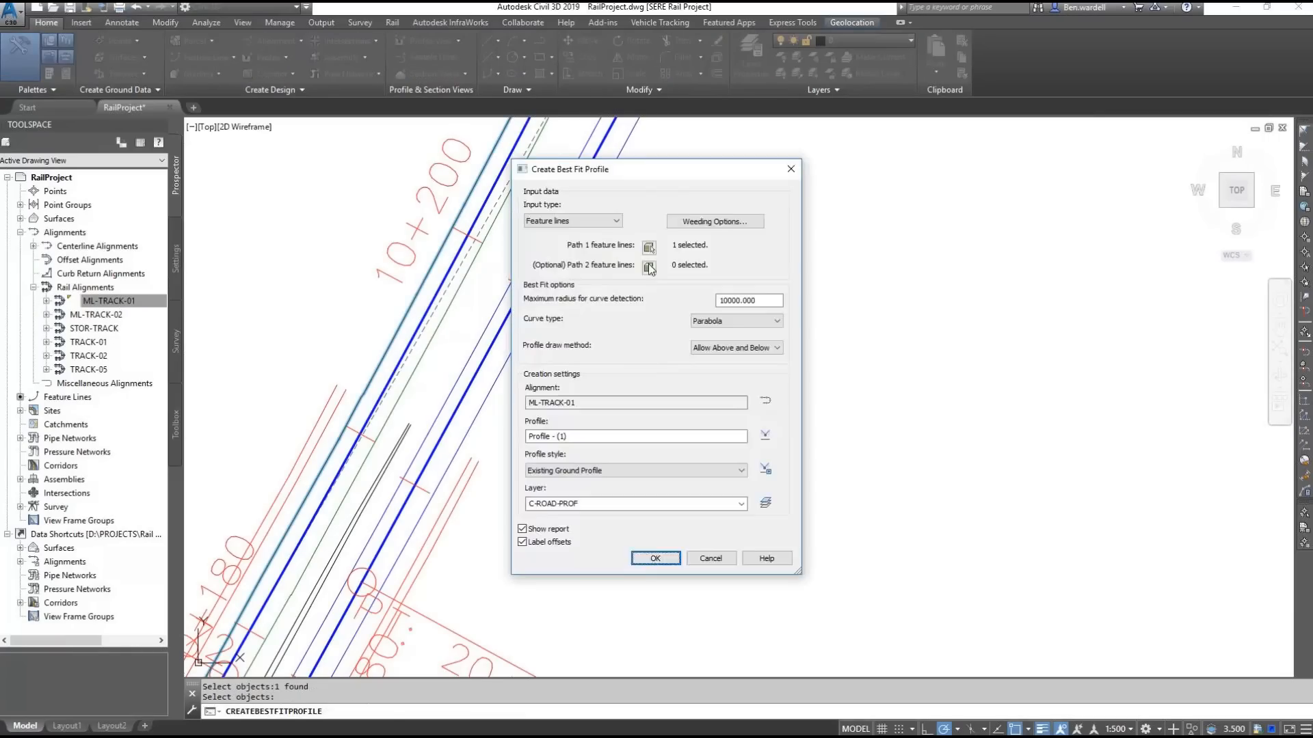
click(649, 268)
click(448, 305)
key(Return)
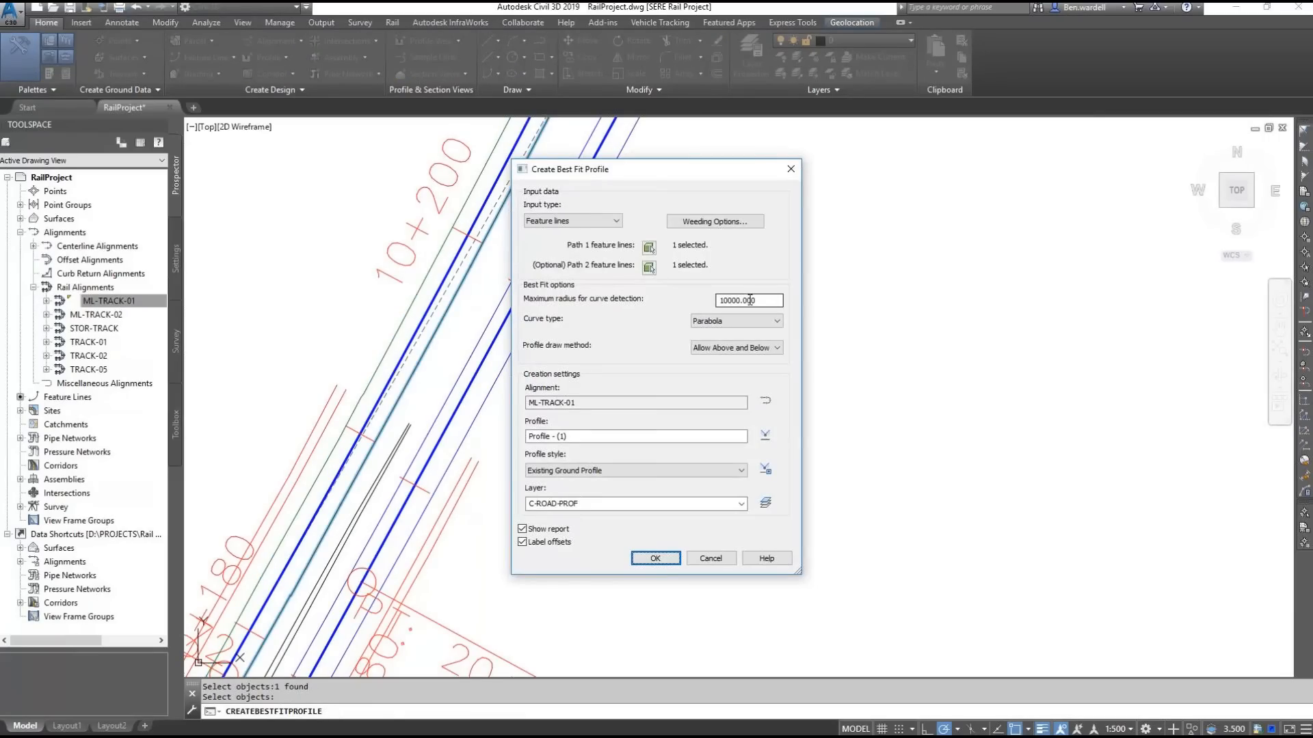
Step: Name the profile PROP_ML_01, keep Allow Above and Below, choose its profile style, switch off offset labels and create the profile
click(777, 347)
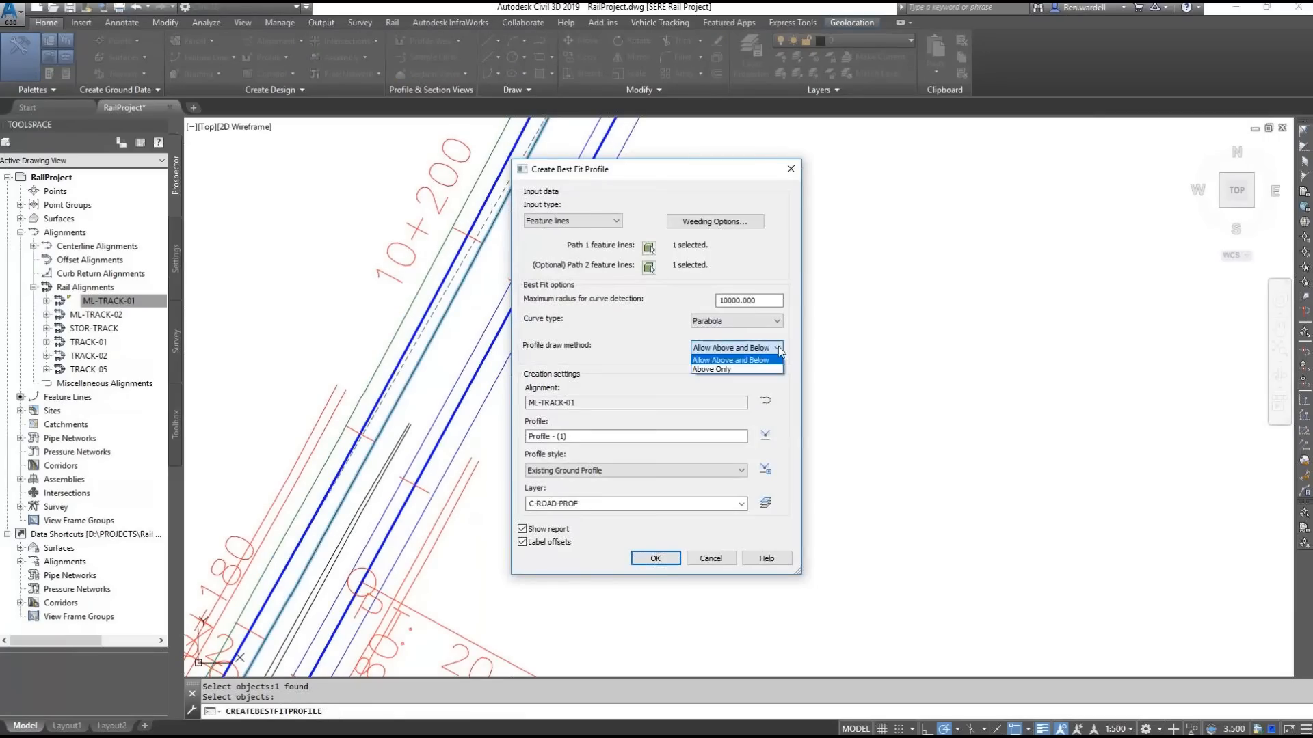
click(724, 362)
drag(573, 437, 539, 448)
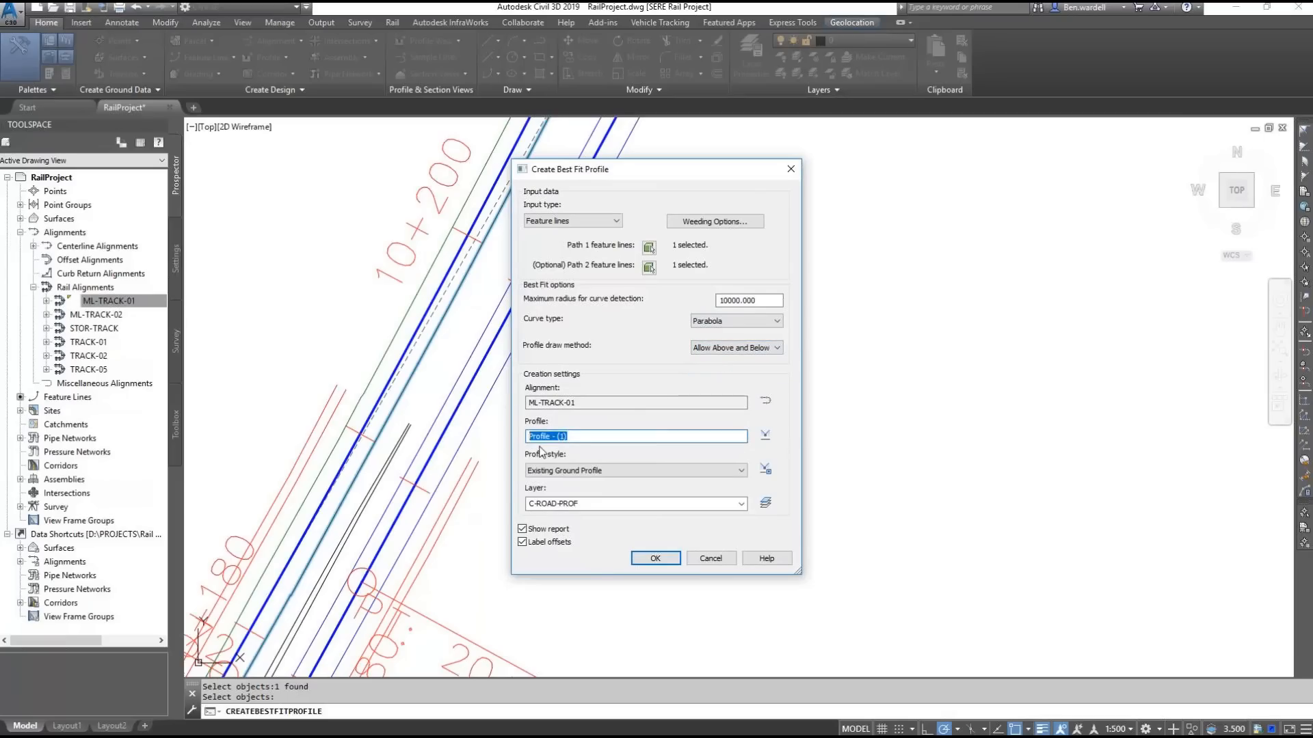
text(PROP_ML_01)
click(595, 477)
click(567, 497)
click(547, 541)
click(654, 559)
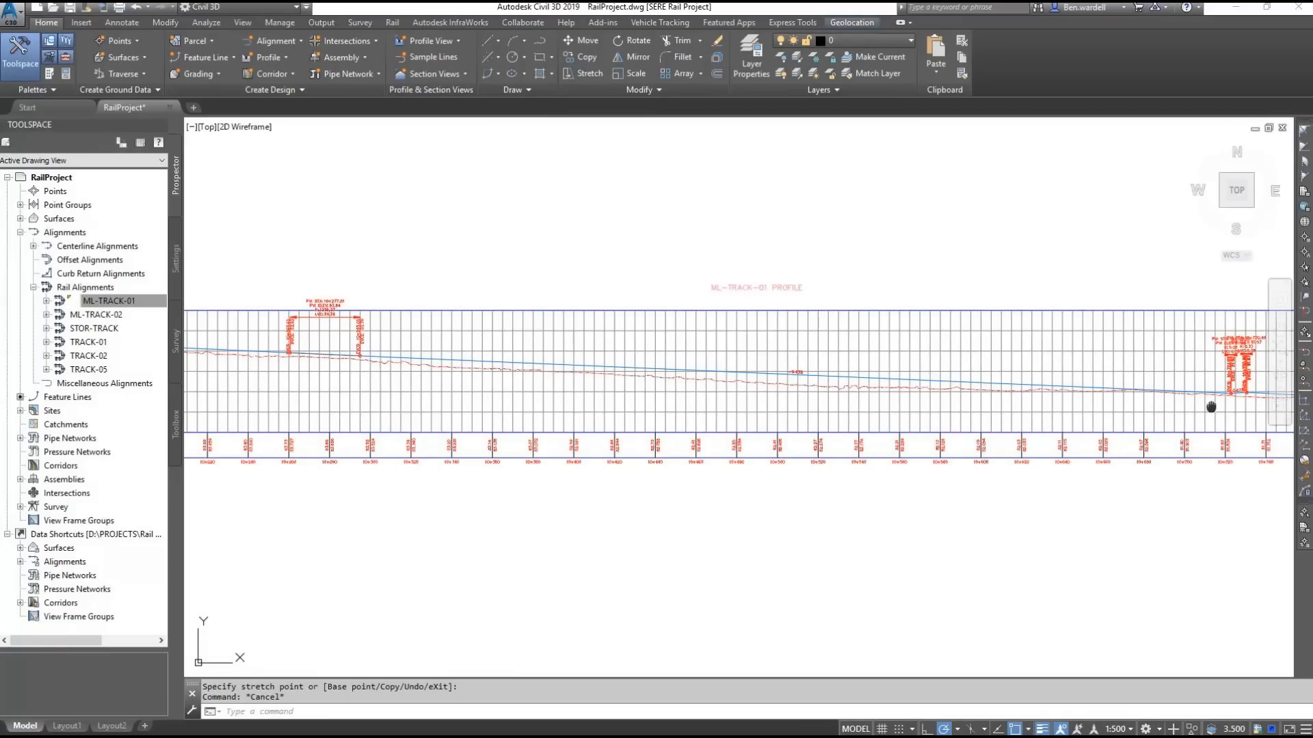
Step: Edit the geometry of PROP_ML_01 by deleting the PVI near station 10+723
middle_drag(1211, 408, 640, 396)
scroll(668, 385, up, 7)
click(651, 357)
right_click(651, 360)
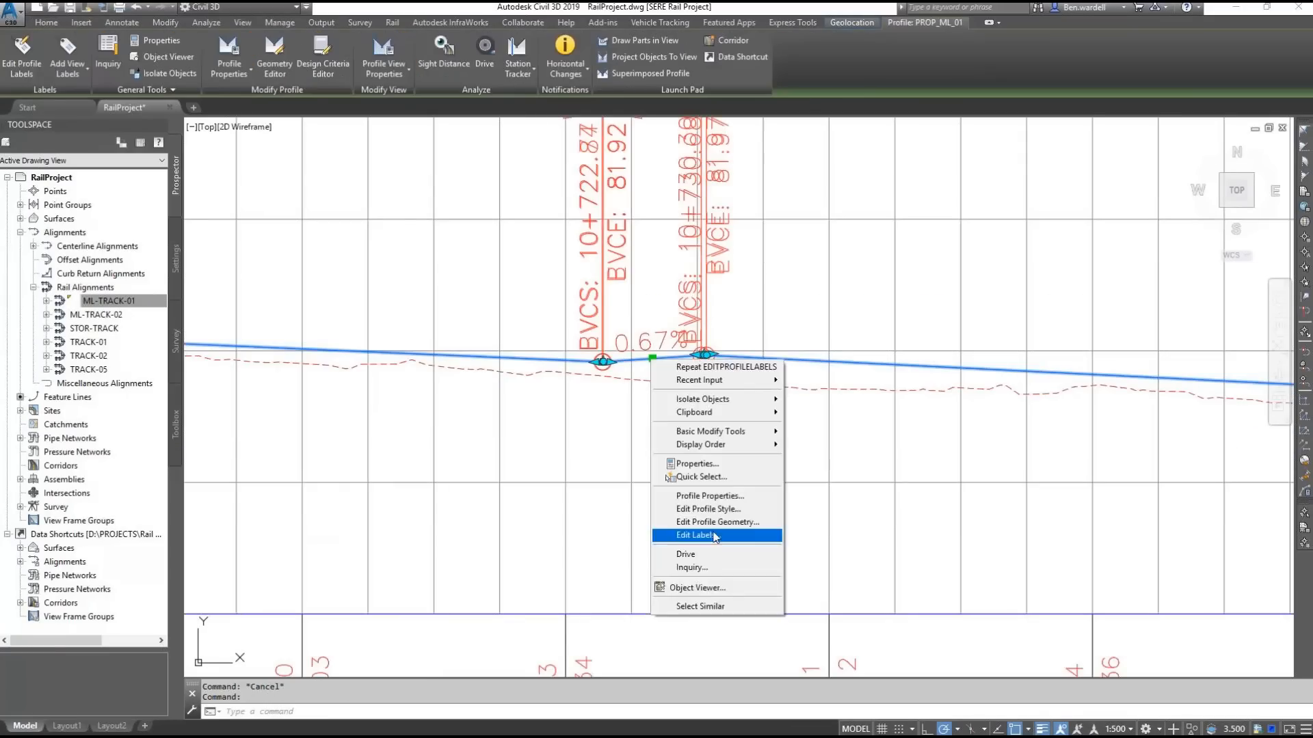
click(716, 522)
click(443, 151)
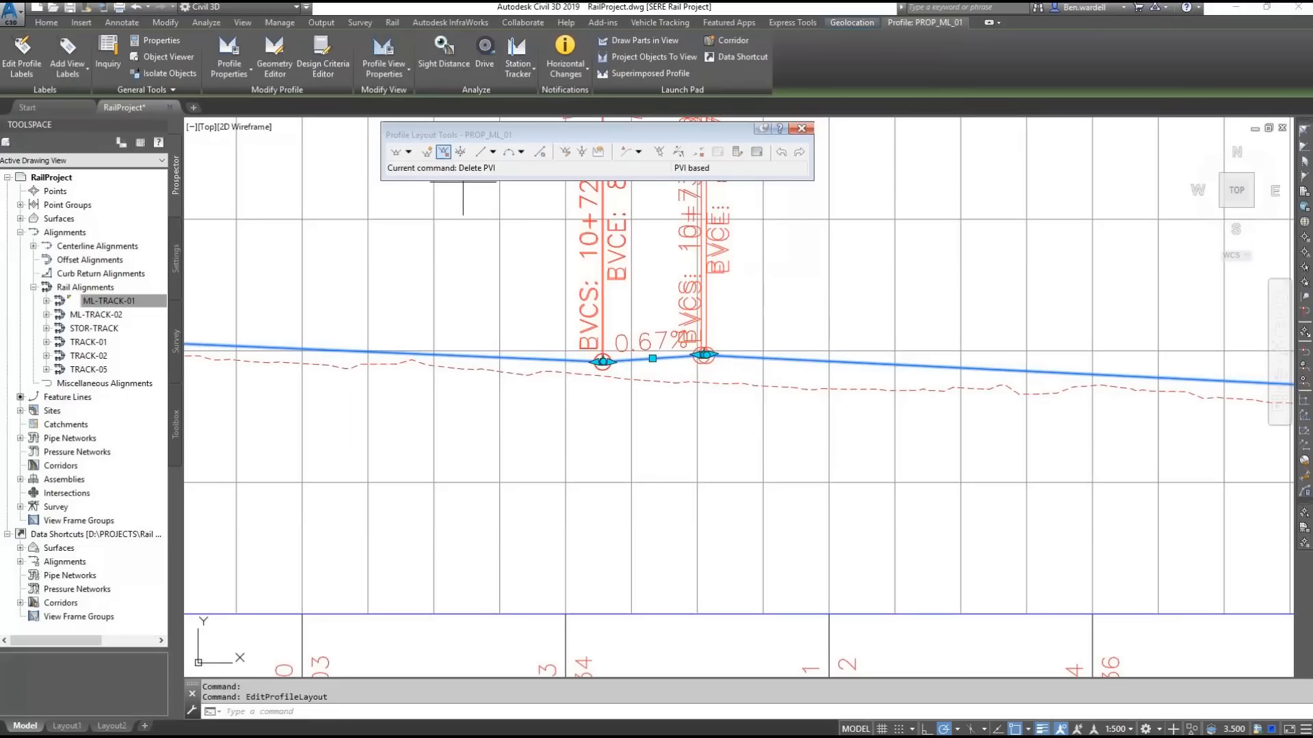
click(602, 362)
key(Return)
Step: Lengthen the vertical curve at PVI station 10+730.49 to about 39 m so that it ends at 10+750
scroll(697, 354, up, 8)
click(659, 355)
scroll(659, 355, down, 6)
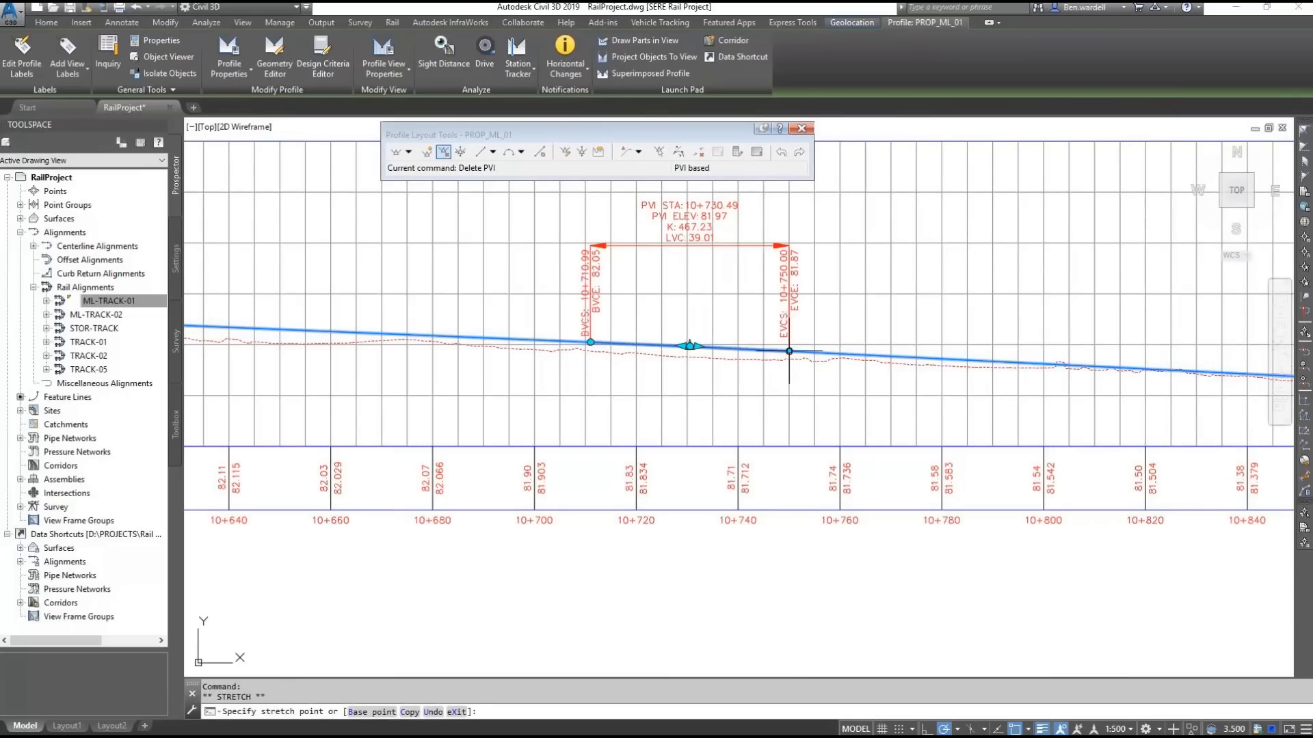
click(789, 351)
Step: Insert a PVI in PROP_ML_01 at about station 10+502.53, elevation 82.613 m, slightly above the ground profile
middle_drag(401, 301, 1105, 316)
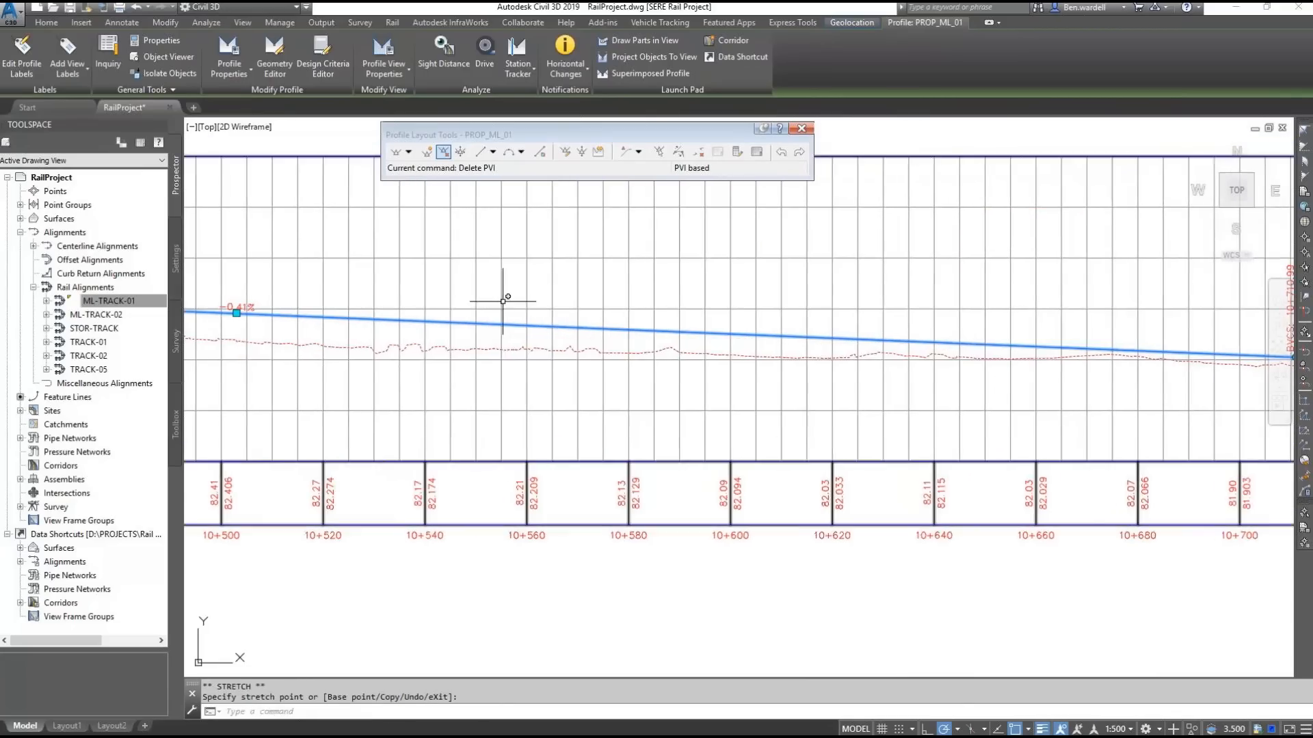
middle_drag(503, 301, 994, 322)
click(427, 151)
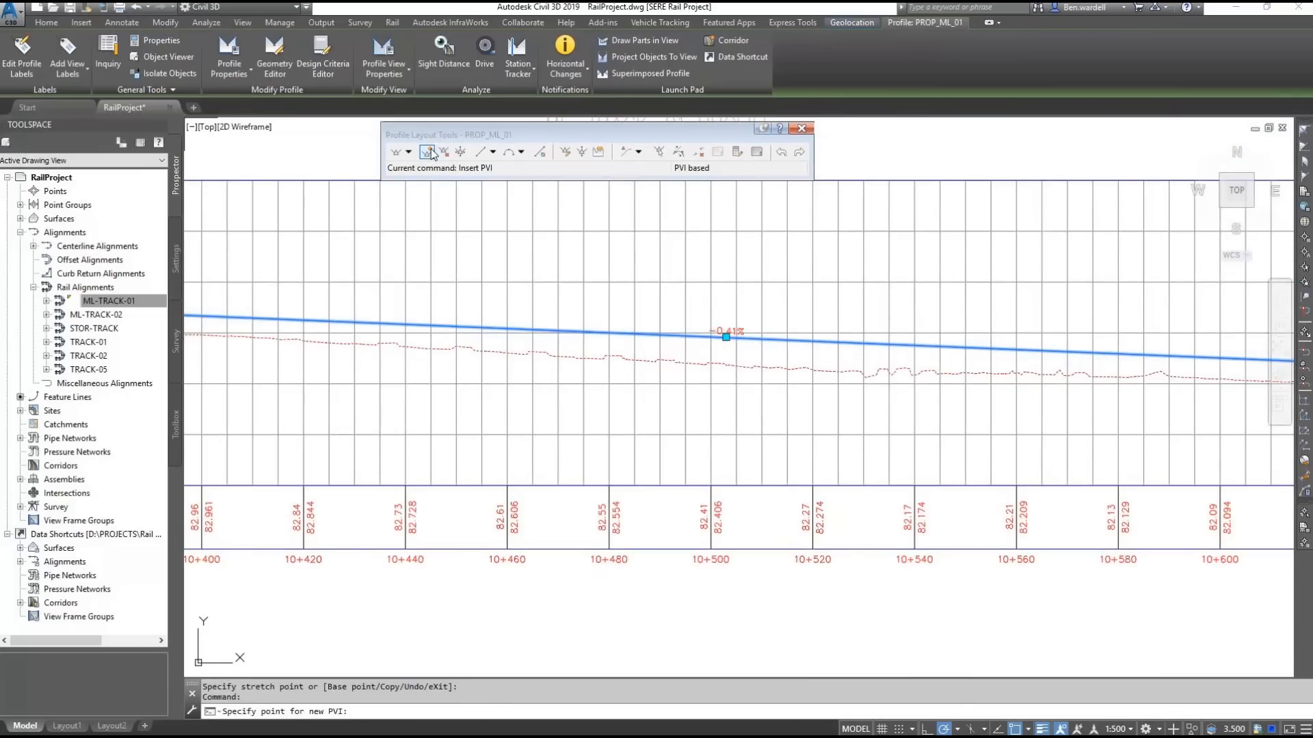
click(724, 352)
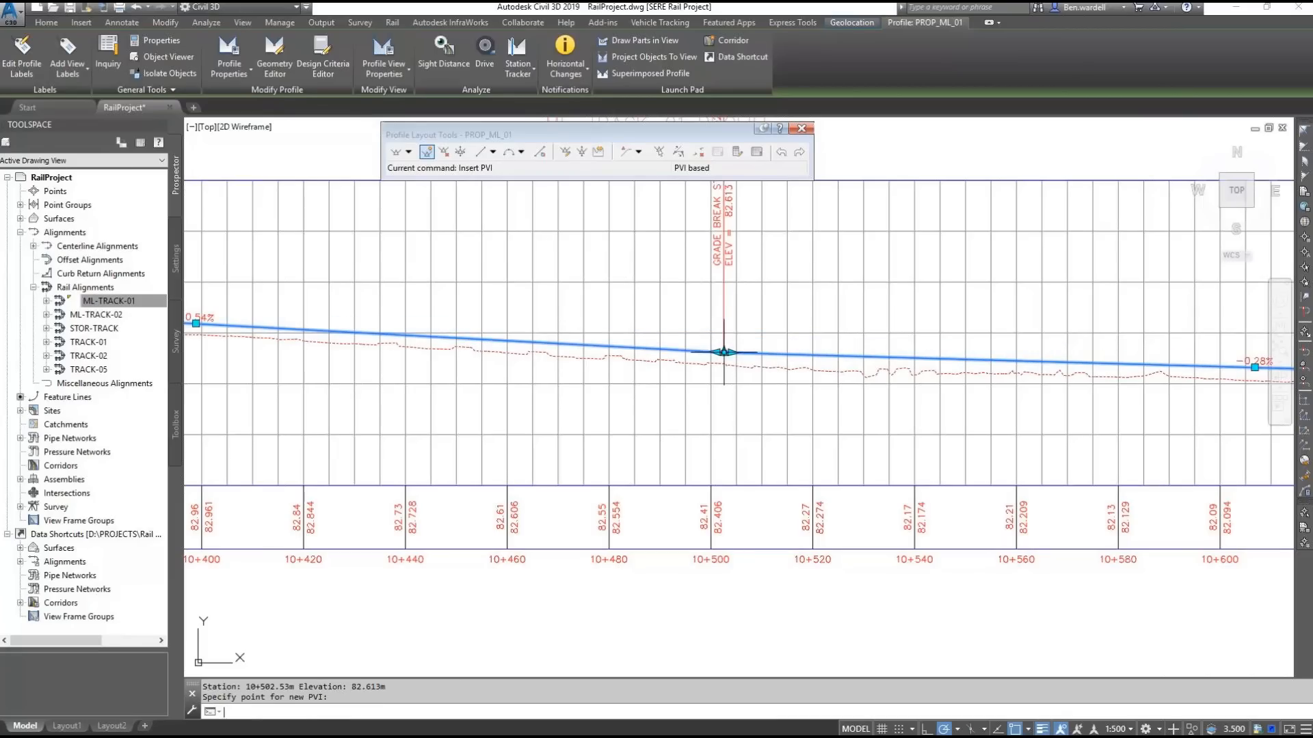
Step: Add a 50 m free parabolic vertical curve between the two tangents meeting at the PVI near station 10+502
click(521, 152)
click(559, 263)
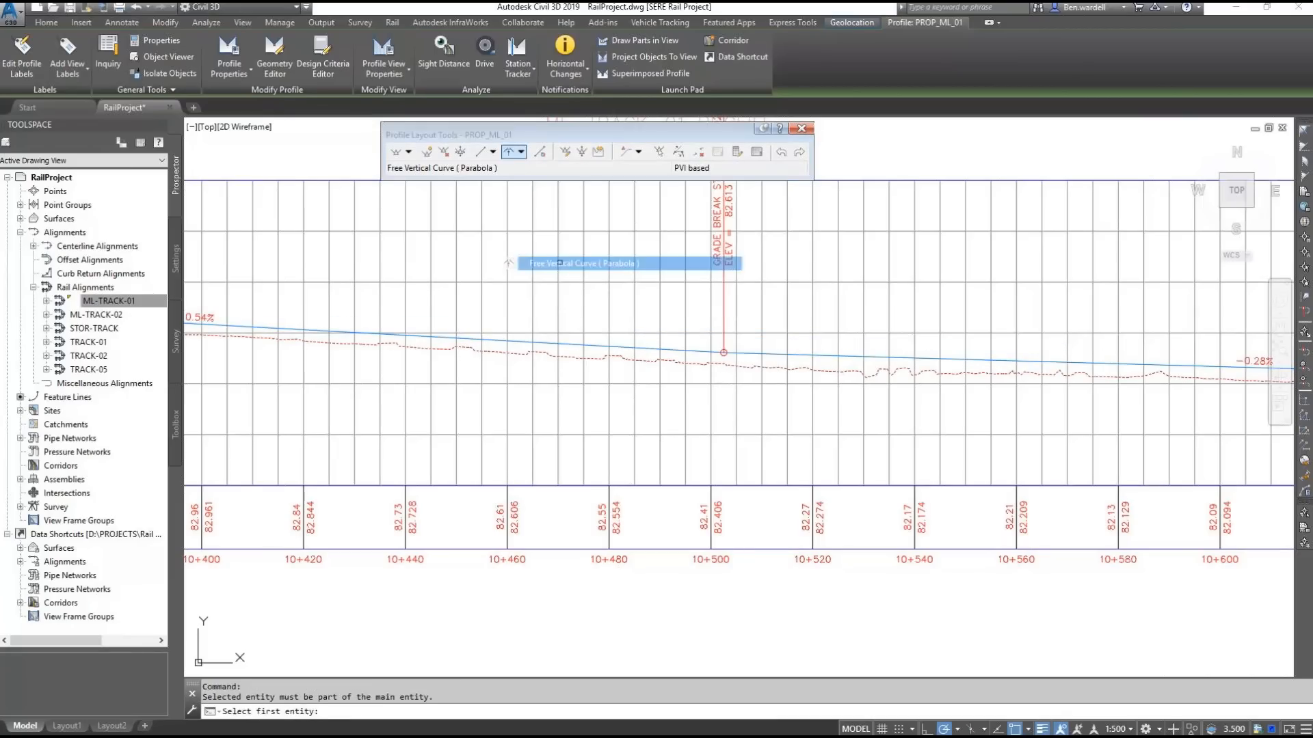
click(694, 351)
click(748, 354)
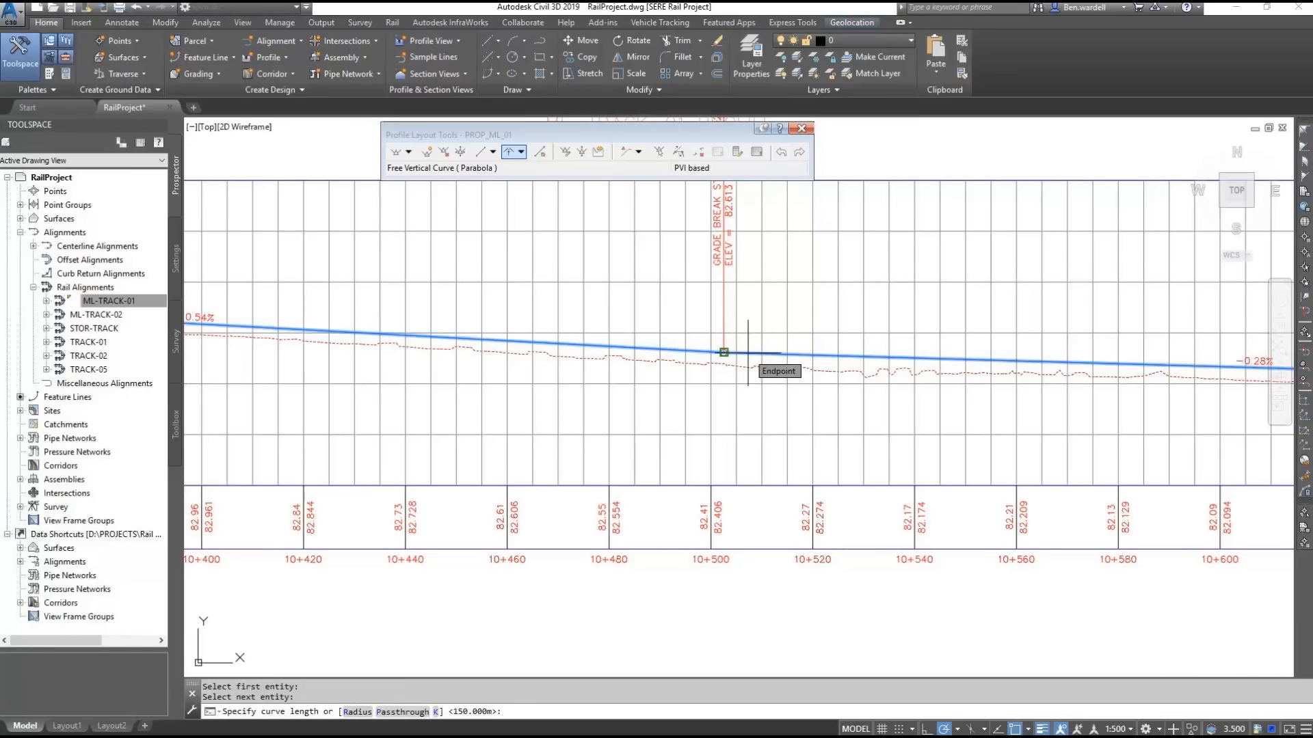
key(Return)
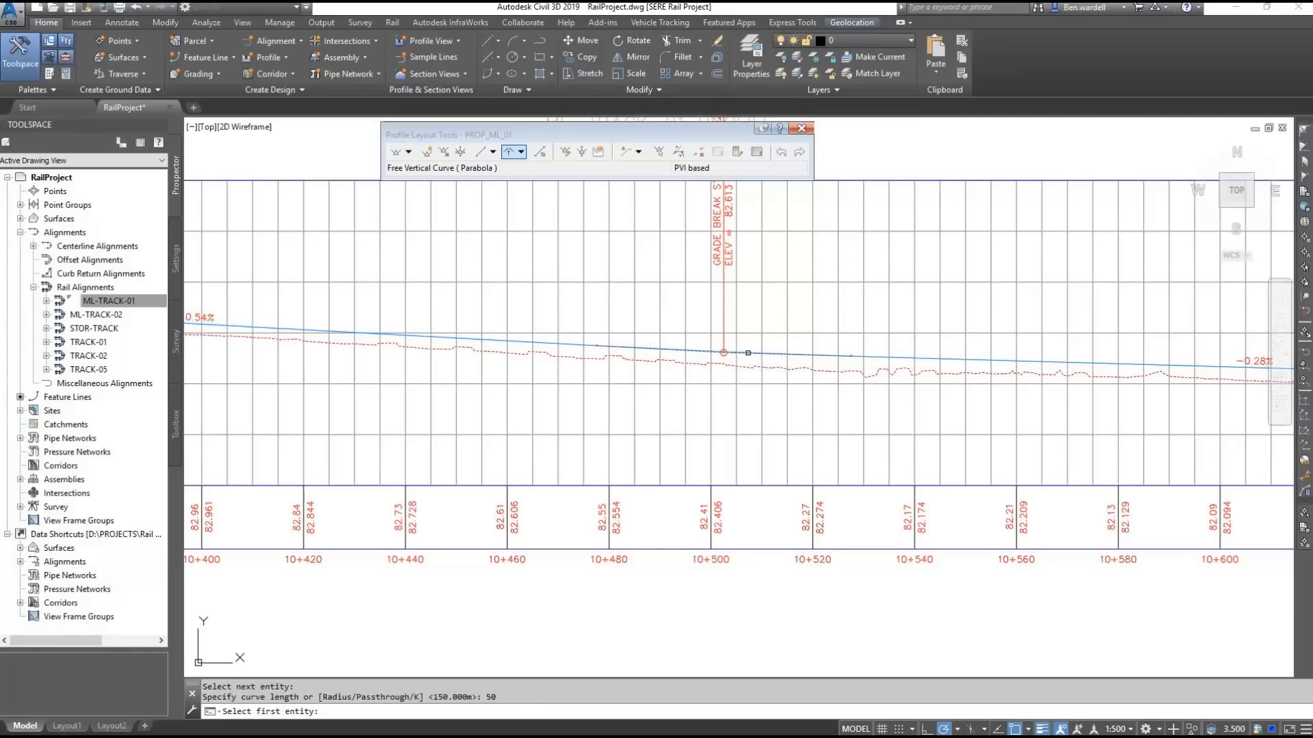
Step: Lengthen the vertical curve at PVI station 10+959.67, near the end of PROP_ML_01, to about 21 m
scroll(748, 353, up, 8)
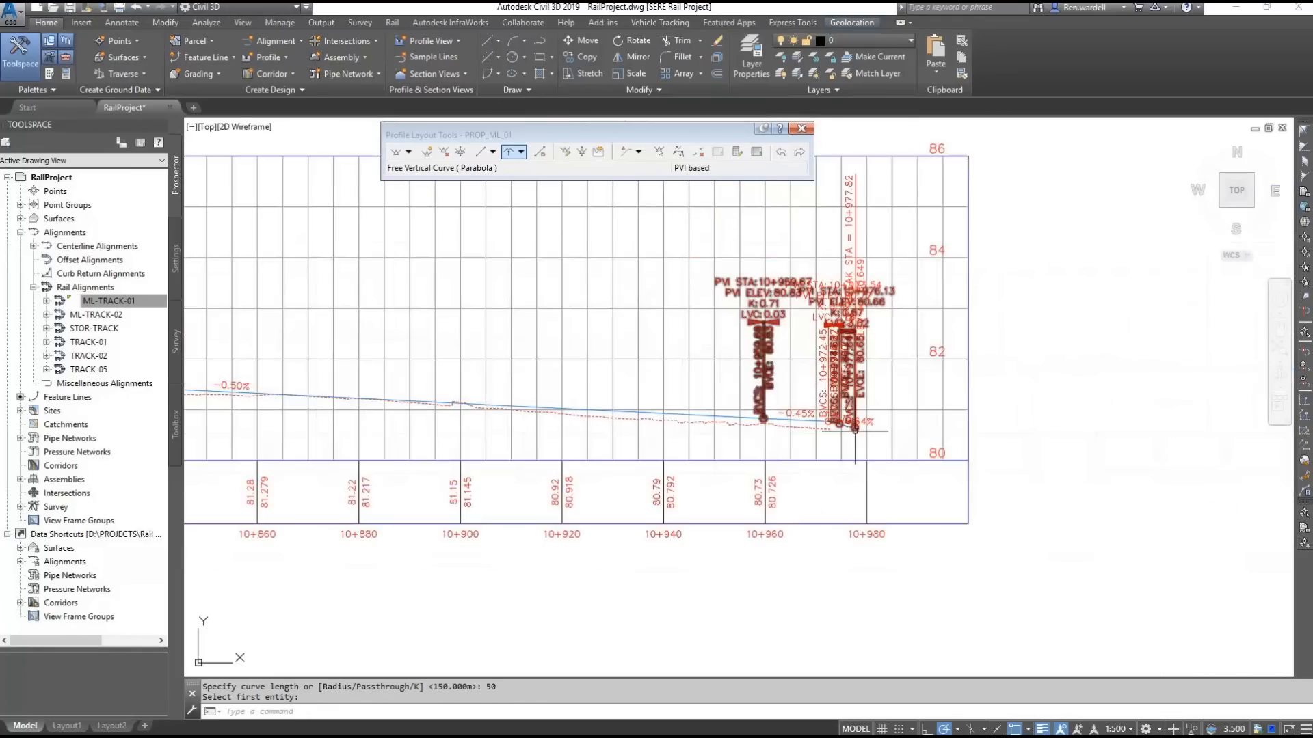
click(632, 402)
scroll(572, 402, up, 9)
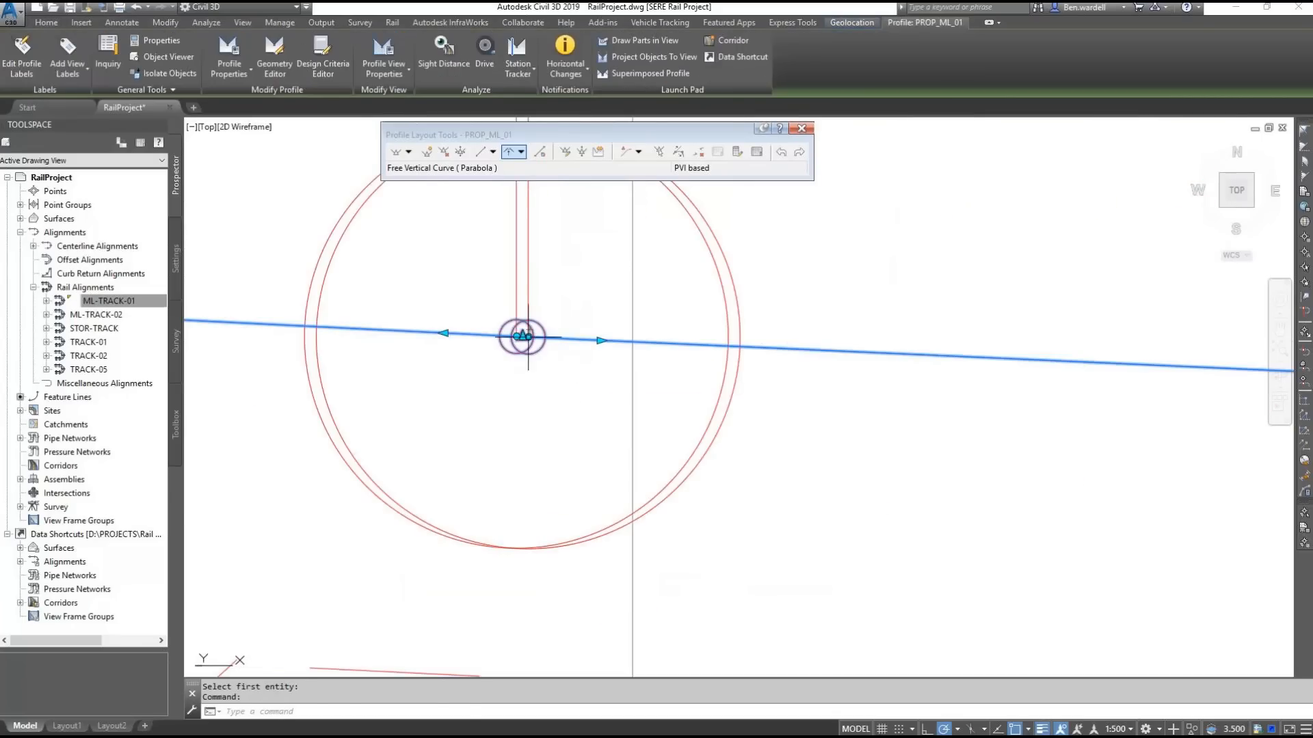
click(536, 340)
scroll(536, 340, down, 5)
scroll(536, 340, down, 3)
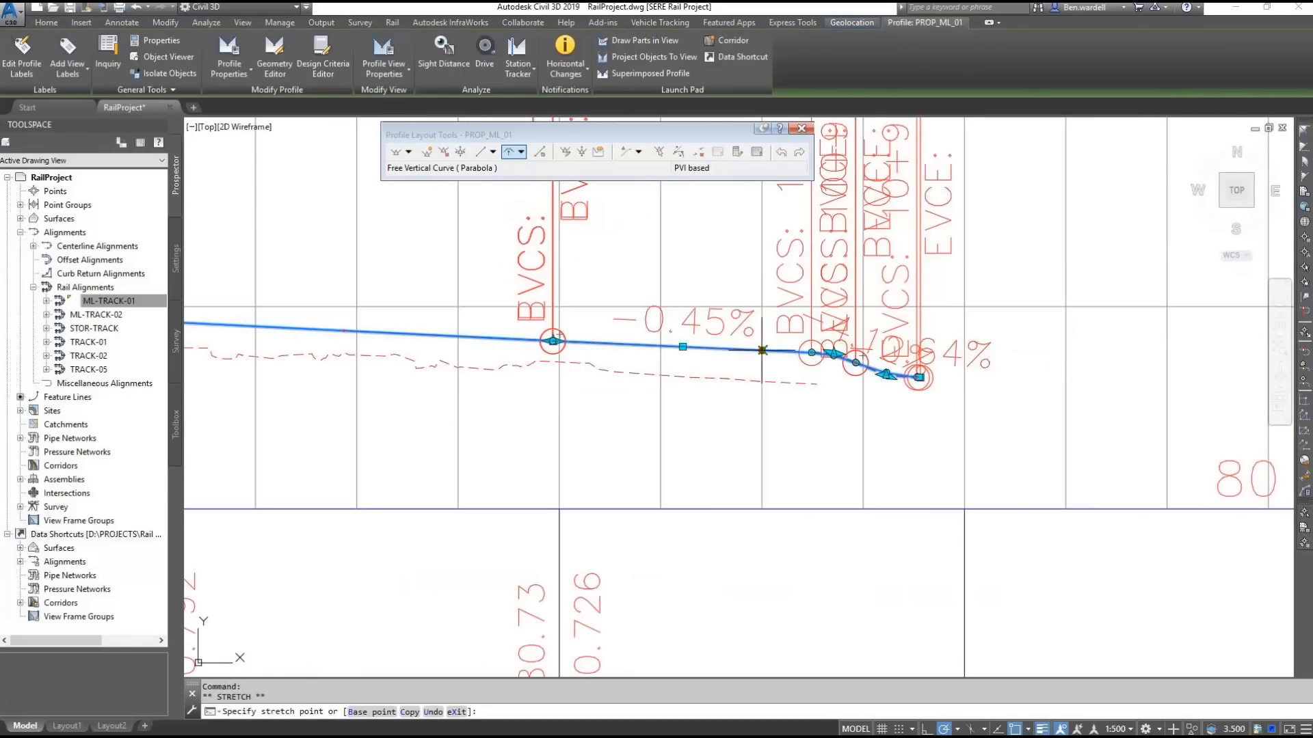
click(553, 341)
scroll(536, 342, up, 5)
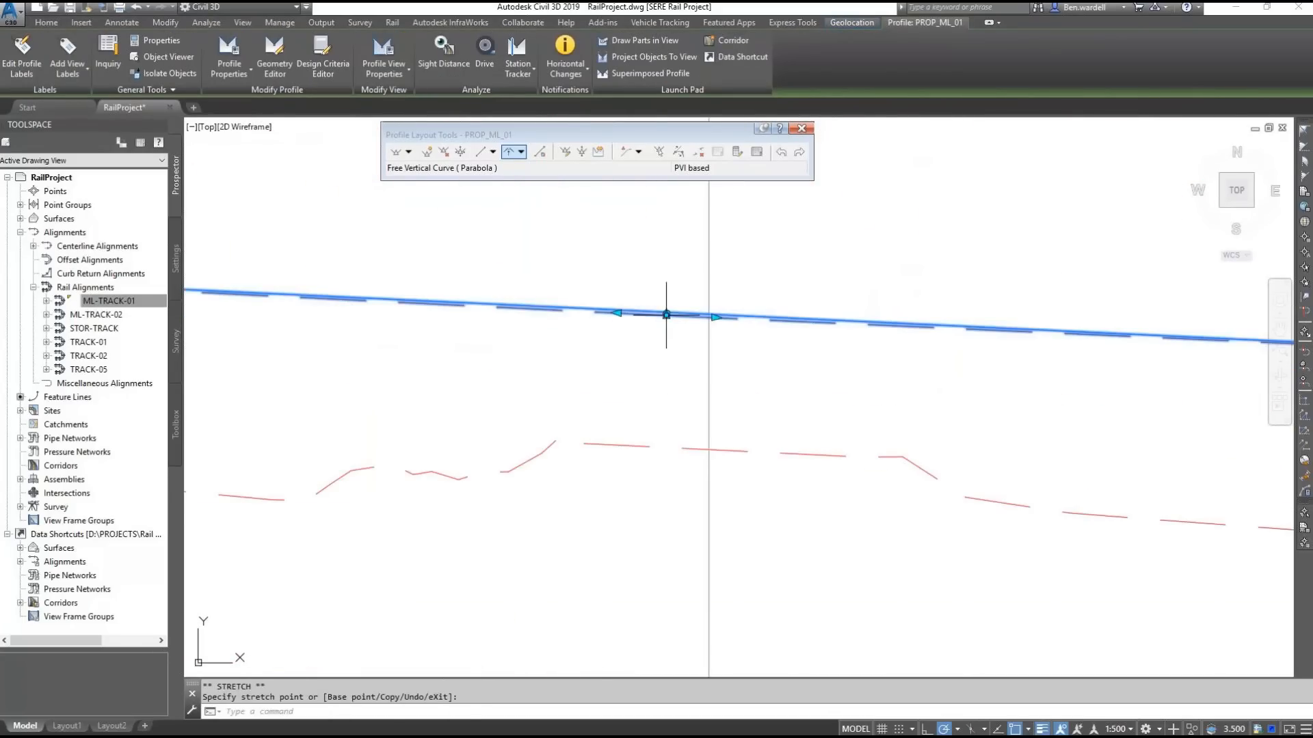
scroll(666, 316, down, 3)
scroll(692, 341, up, 6)
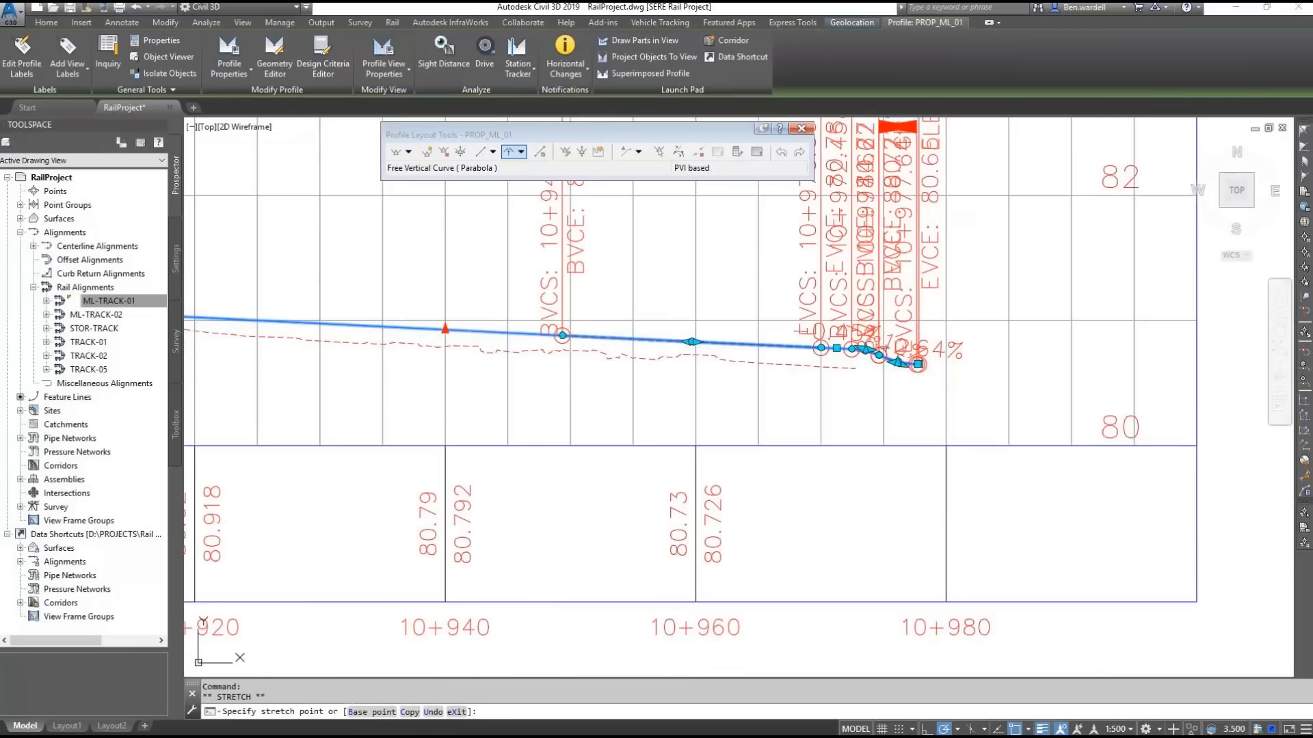
click(445, 329)
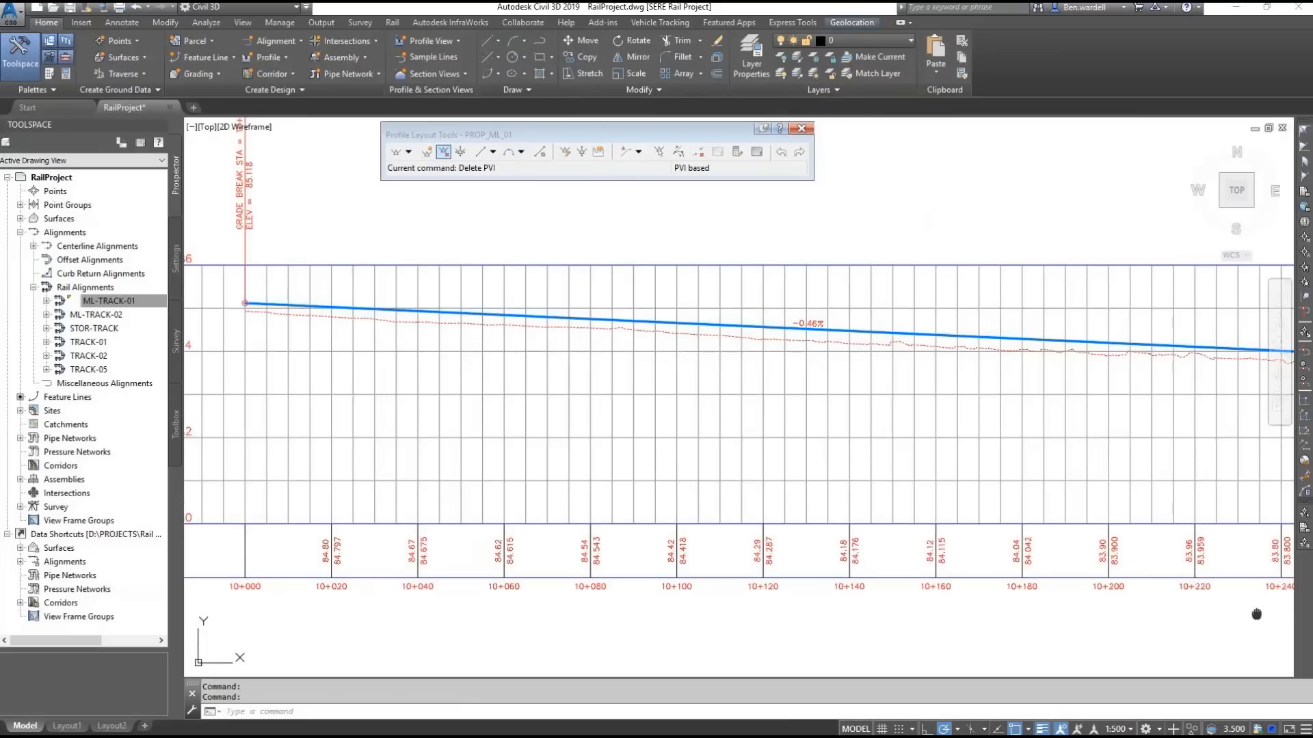
middle_drag(993, 618, 195, 597)
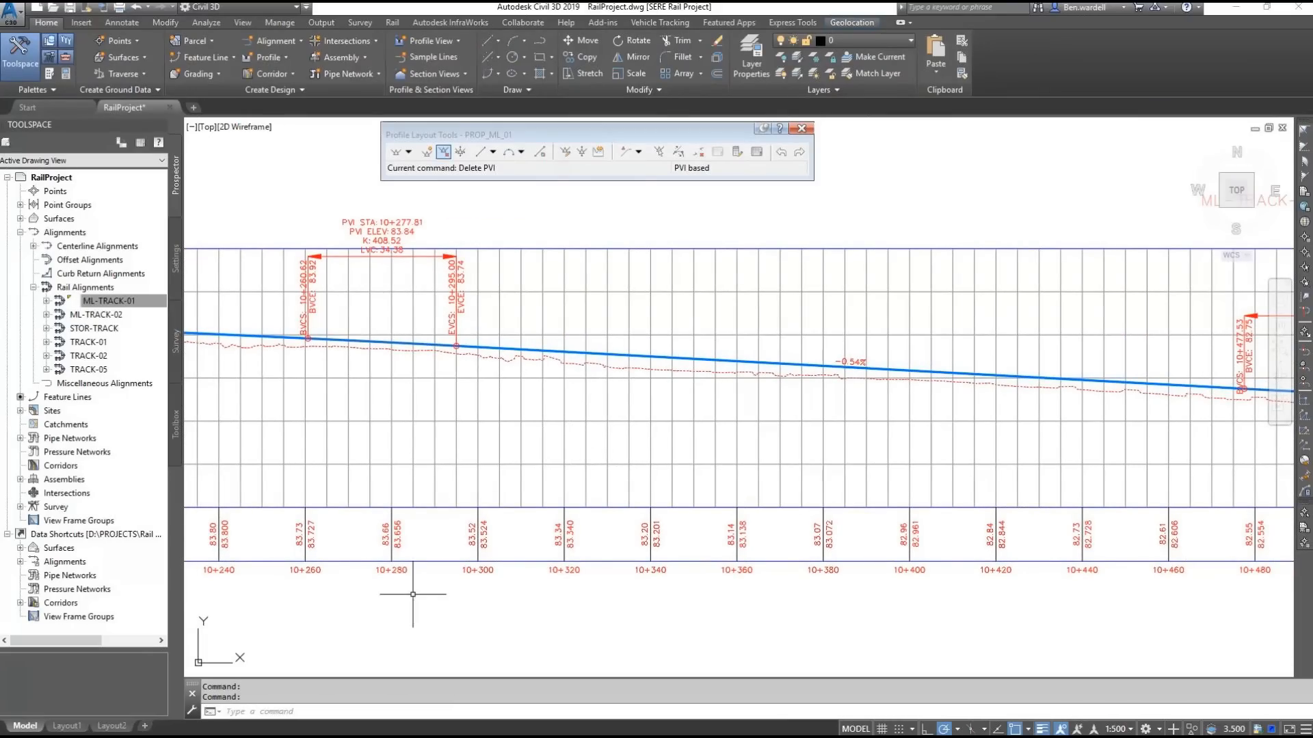
middle_drag(1276, 607, 188, 575)
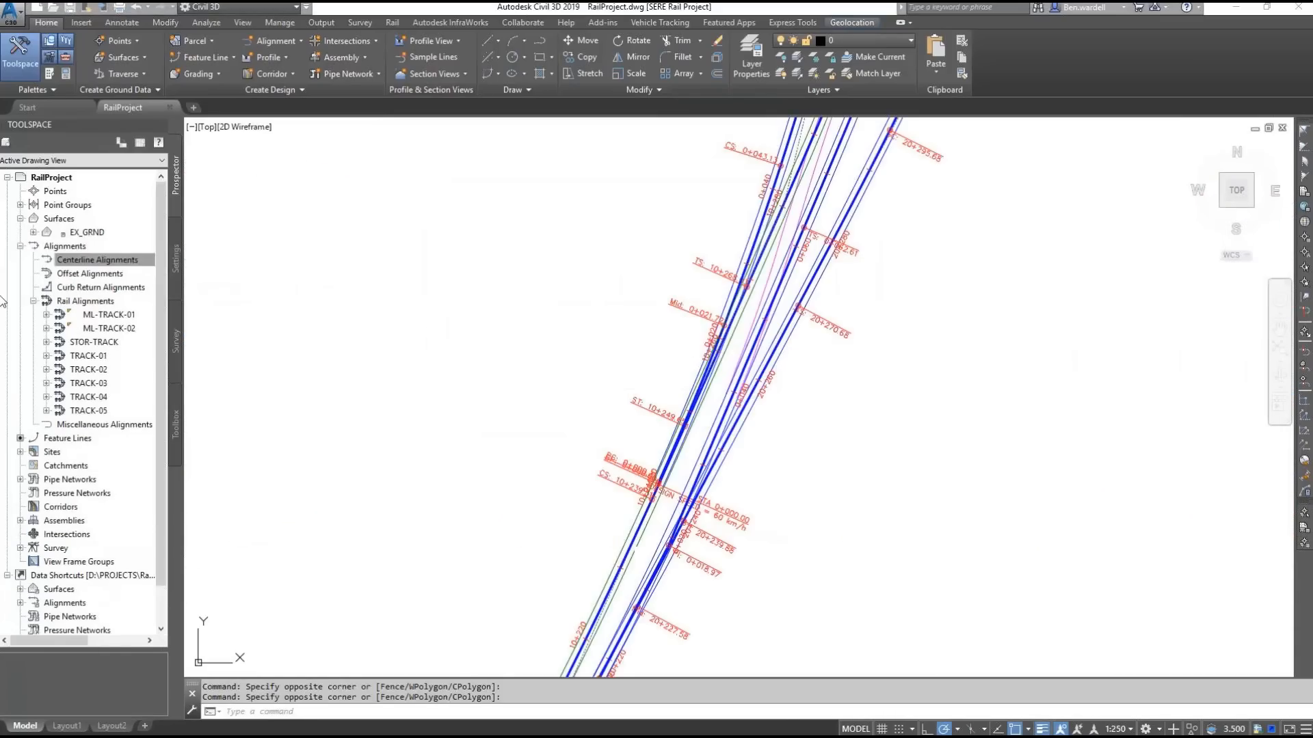
Step: Calculate cant for the ML-TRACK-01 alignment with the low side rail as pivot and the preset attainment criteria
click(394, 23)
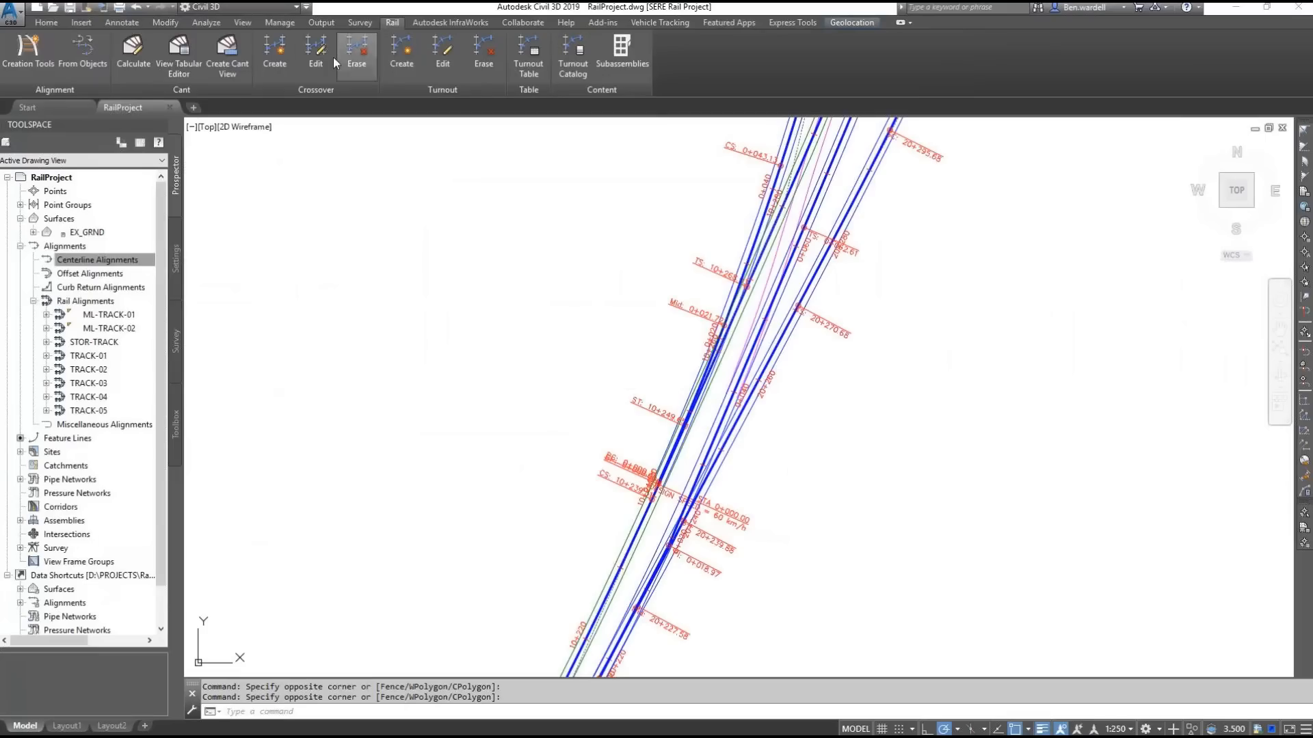
click(137, 58)
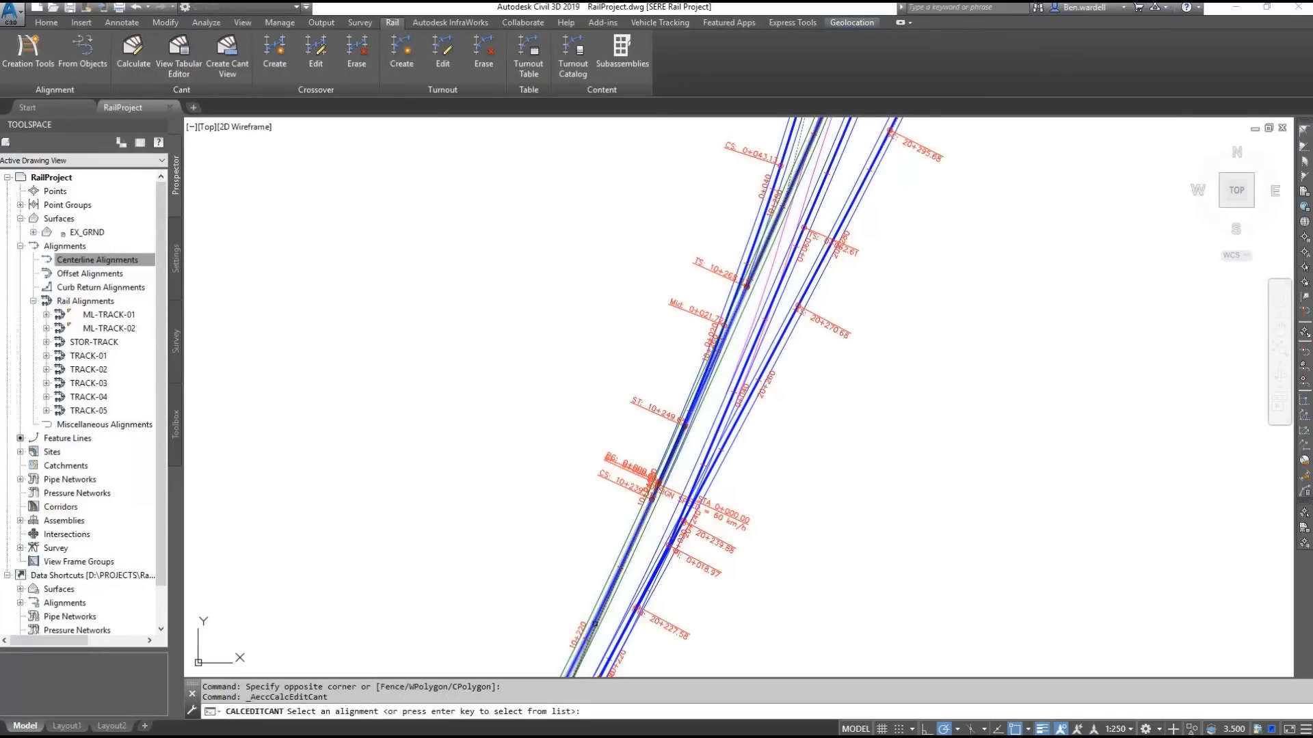
click(594, 619)
click(599, 337)
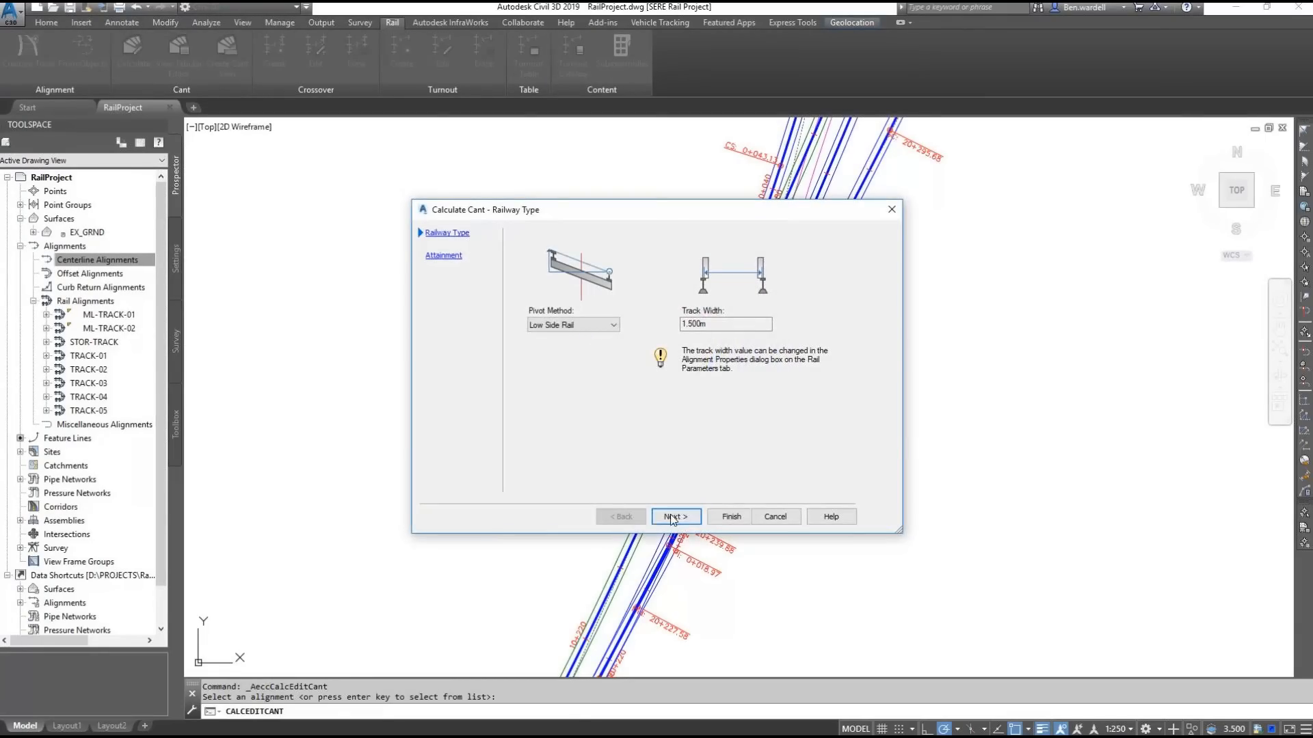
click(672, 518)
drag(821, 247, 677, 253)
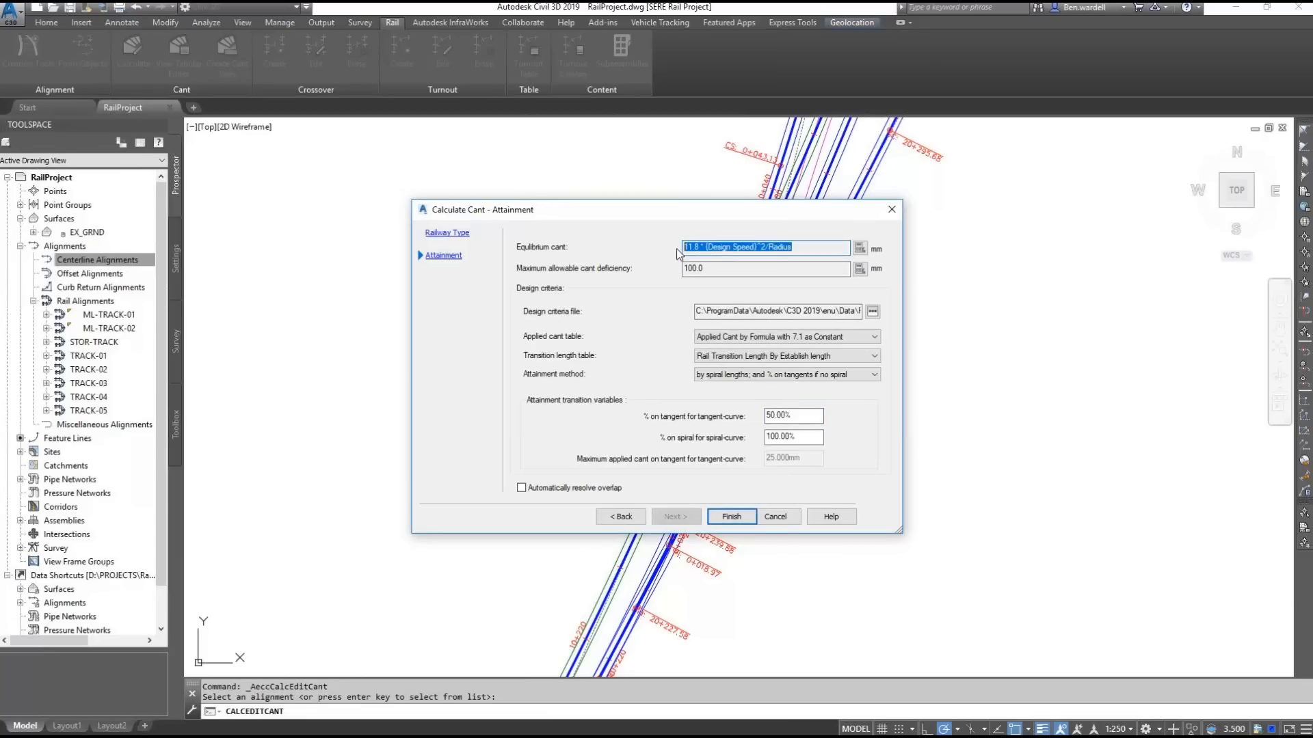
click(731, 517)
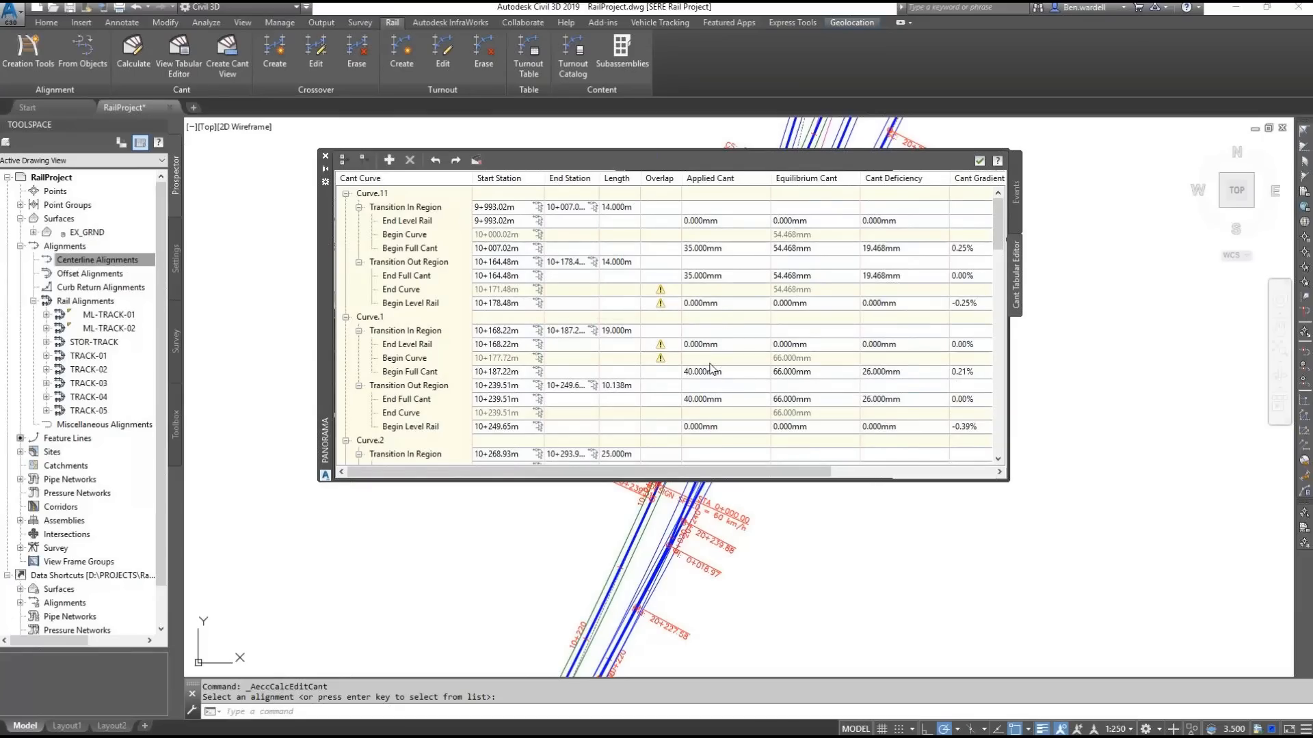
Step: Set the applied cant of Curve.5 to 45 mm at both Begin Full Cant and End Full Cant
scroll(709, 369, down, 10)
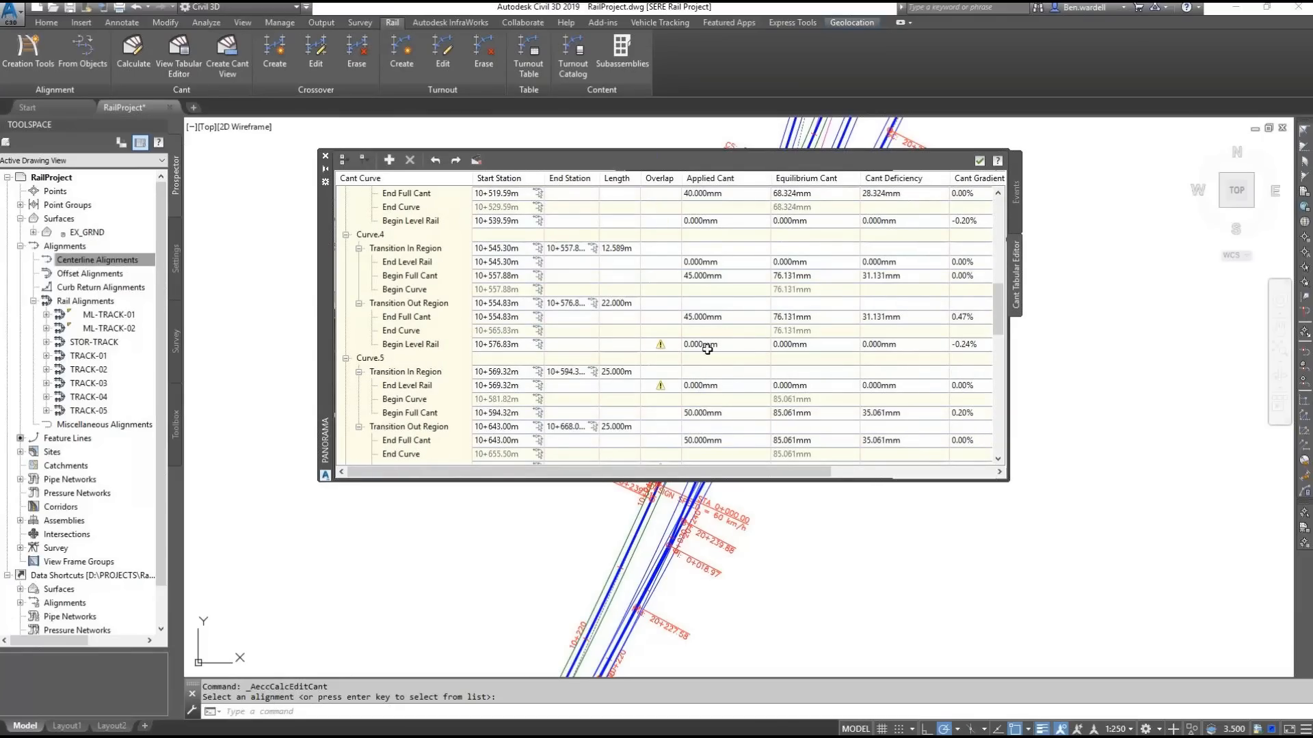
click(711, 414)
click(712, 415)
text(45)
key(Return)
click(700, 440)
click(700, 440)
text(45)
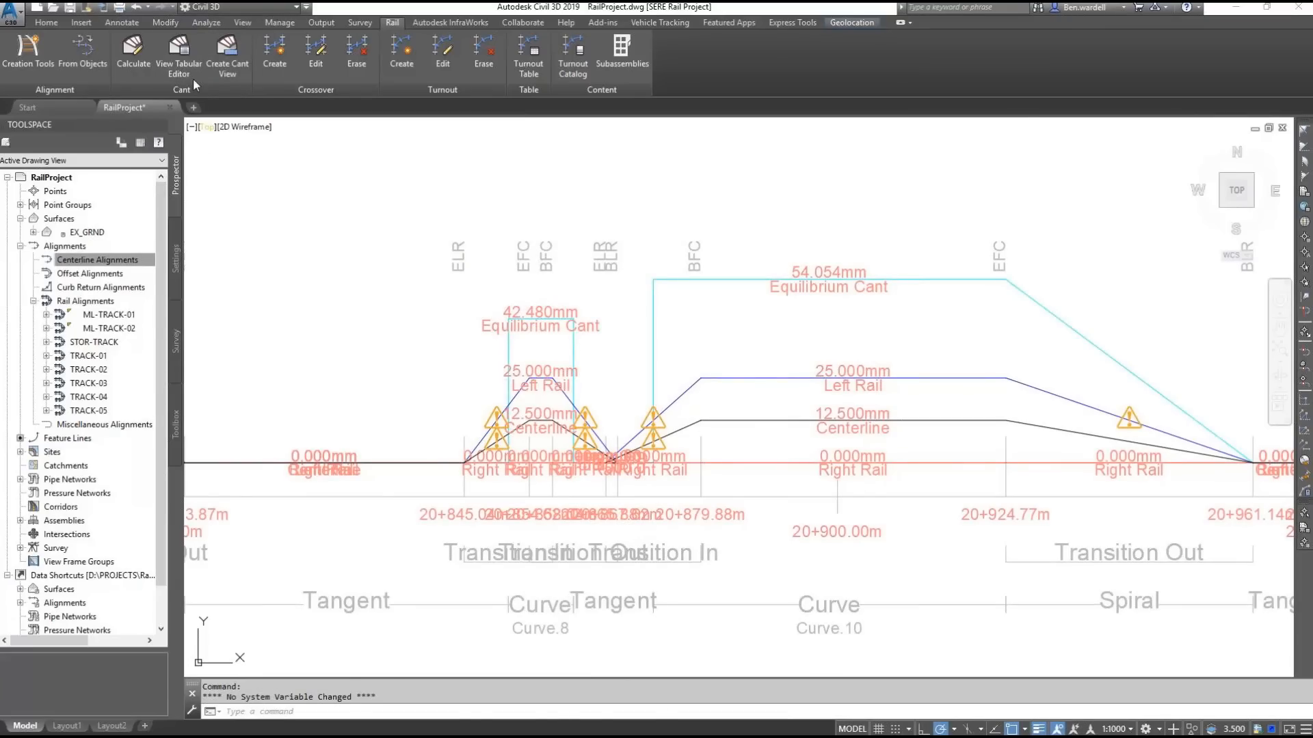
Step: In the cant table of ML-TRACK-02, set 25 mm applied cant at Curve.8's Begin Level Rail and Curve.10's End Level Rail
click(181, 60)
key(Return)
click(663, 443)
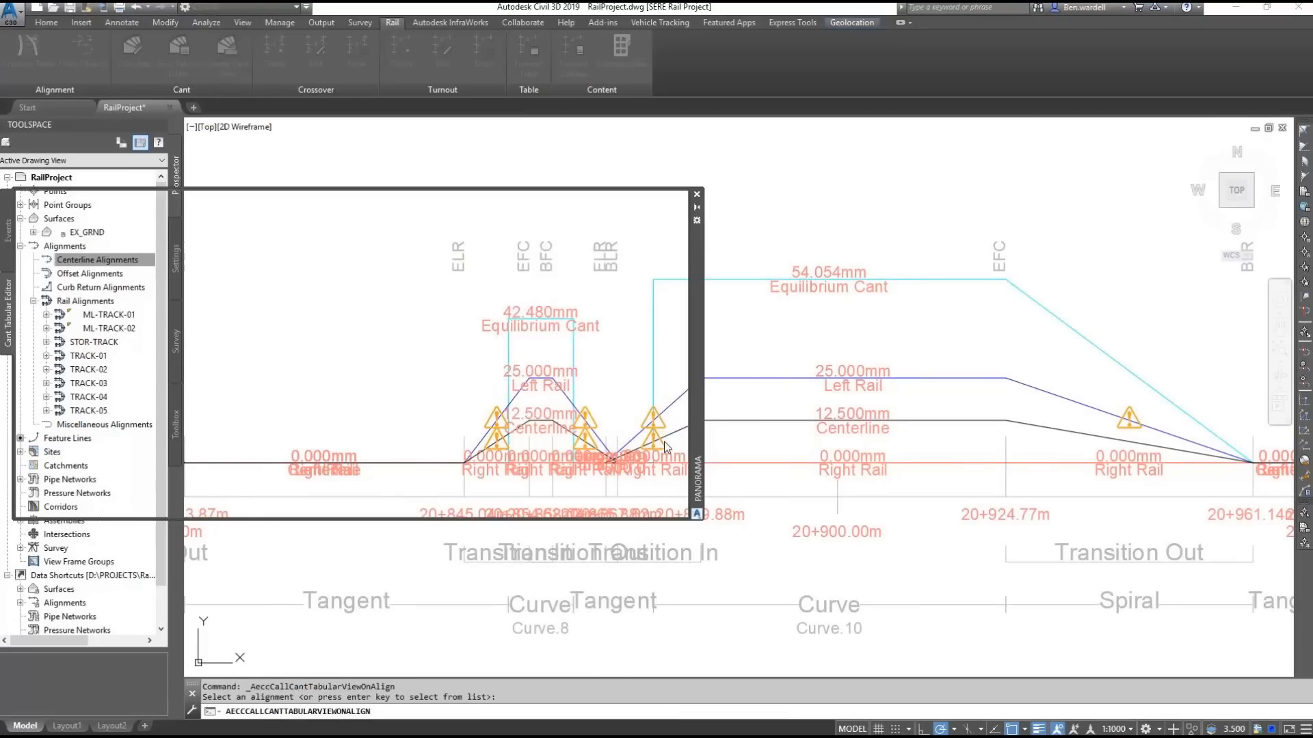
drag(699, 296, 1208, 162)
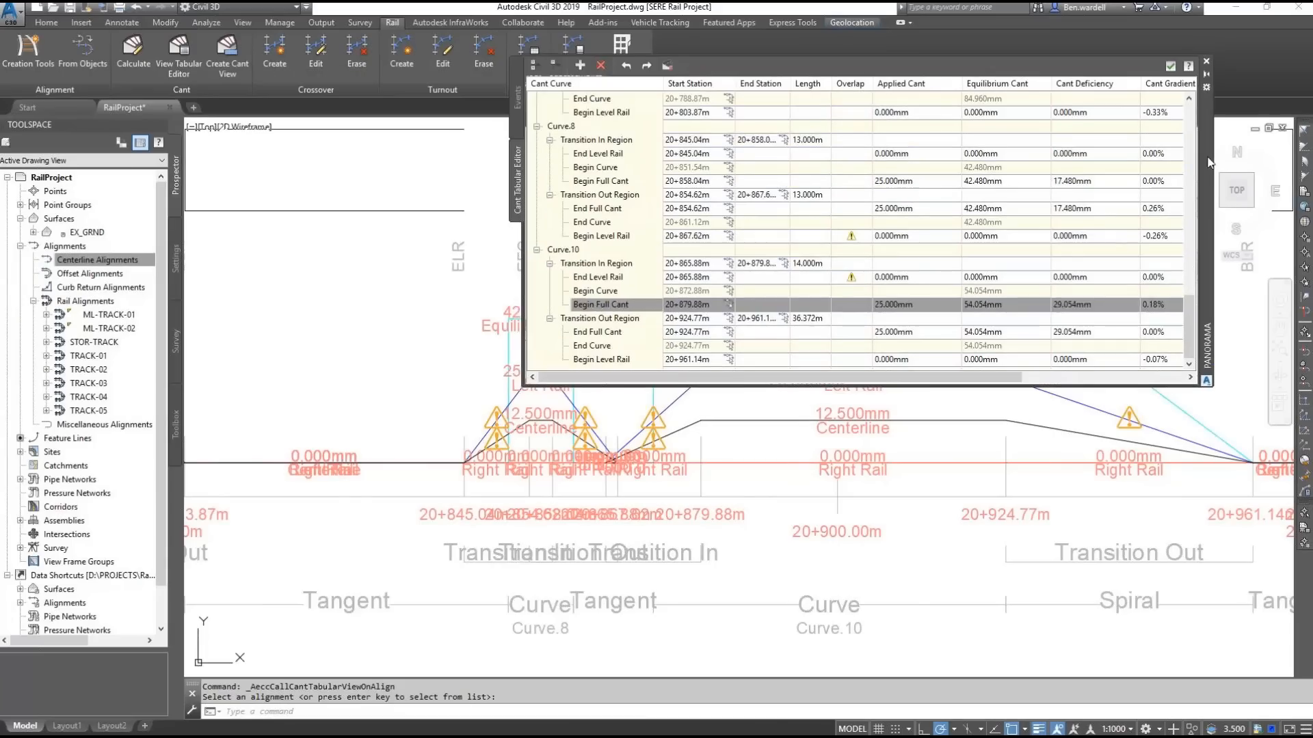
double_click(902, 236)
text(25)
double_click(895, 277)
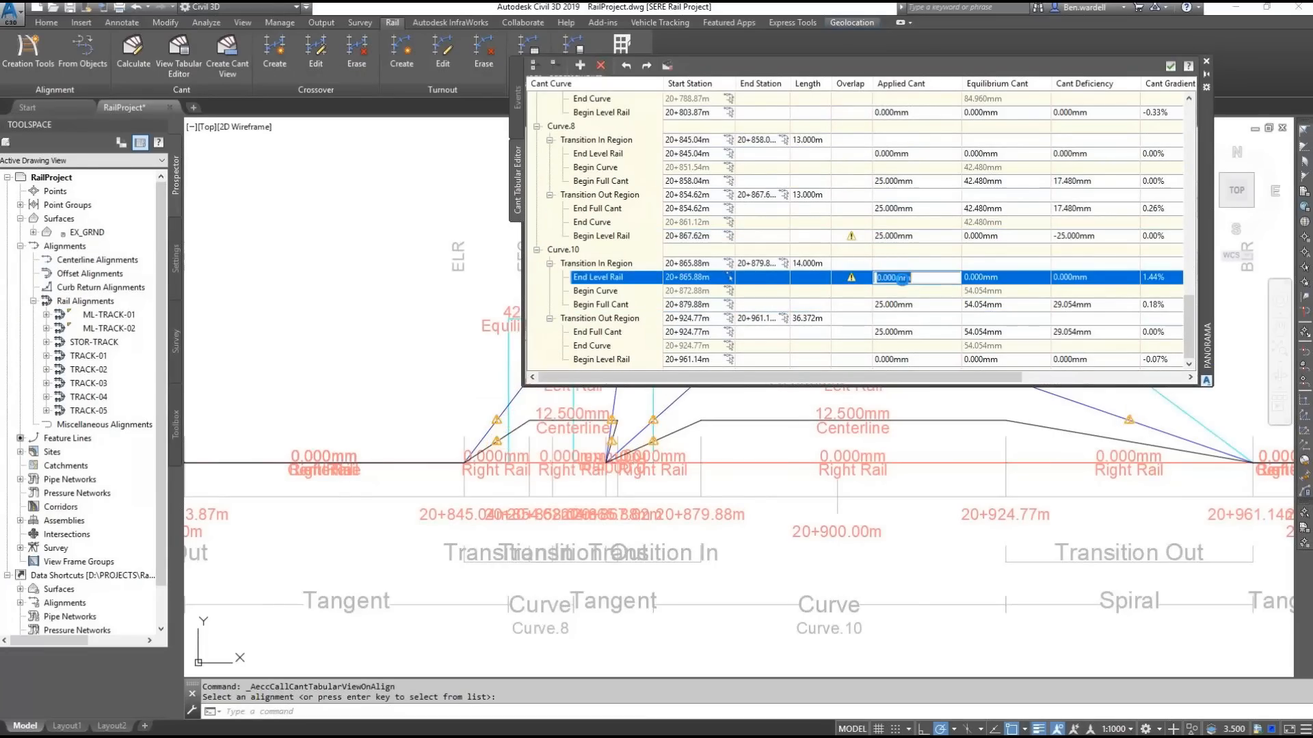
text(25)
key(Return)
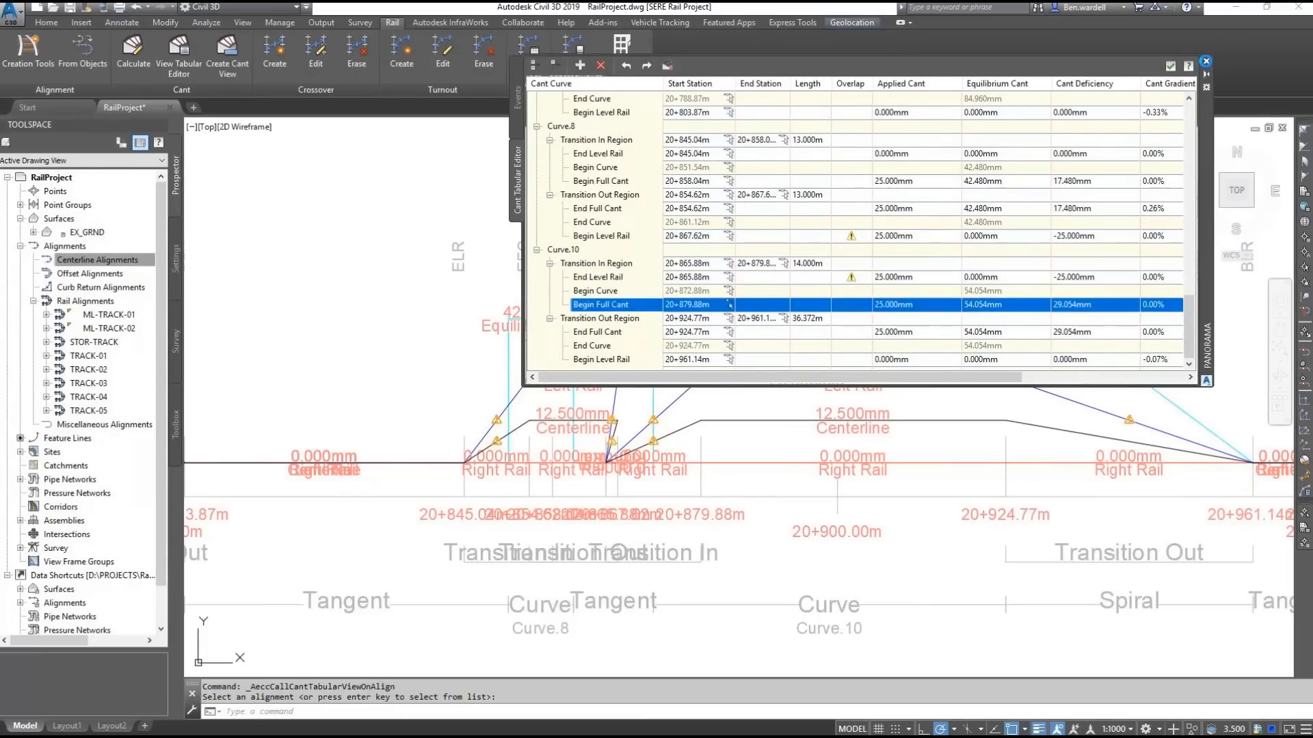
click(1204, 60)
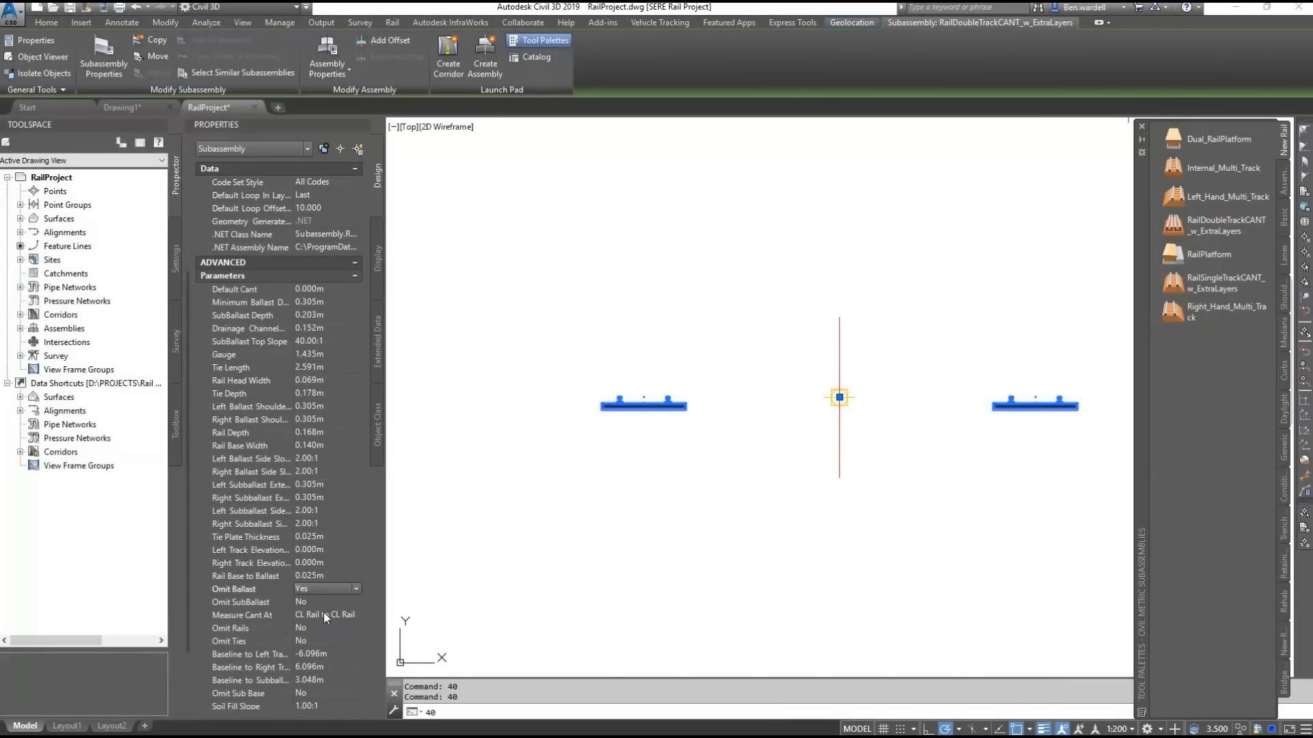
Step: Set the double-track subassembly's baseline offsets to -2.1 m for the left track and 2.1 m for the right track
click(344, 653)
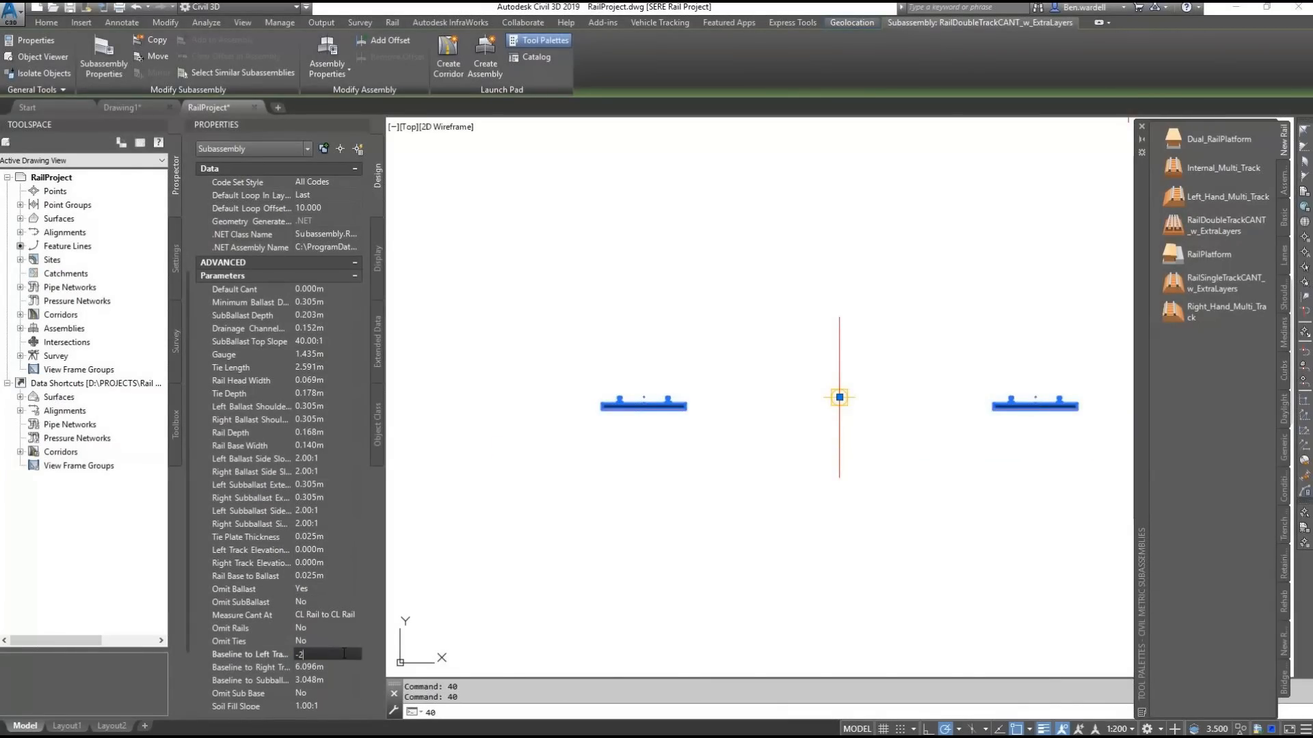
text(-2.1)
key(Return)
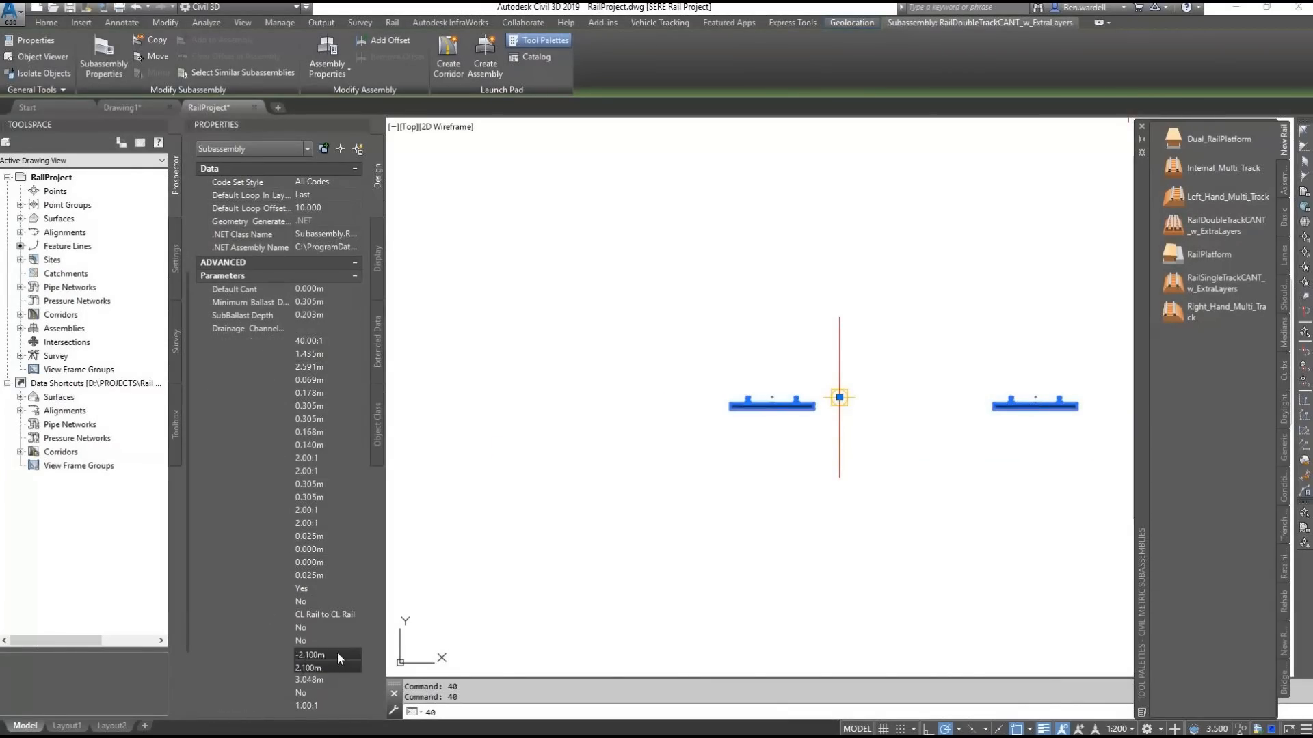
key(Escape)
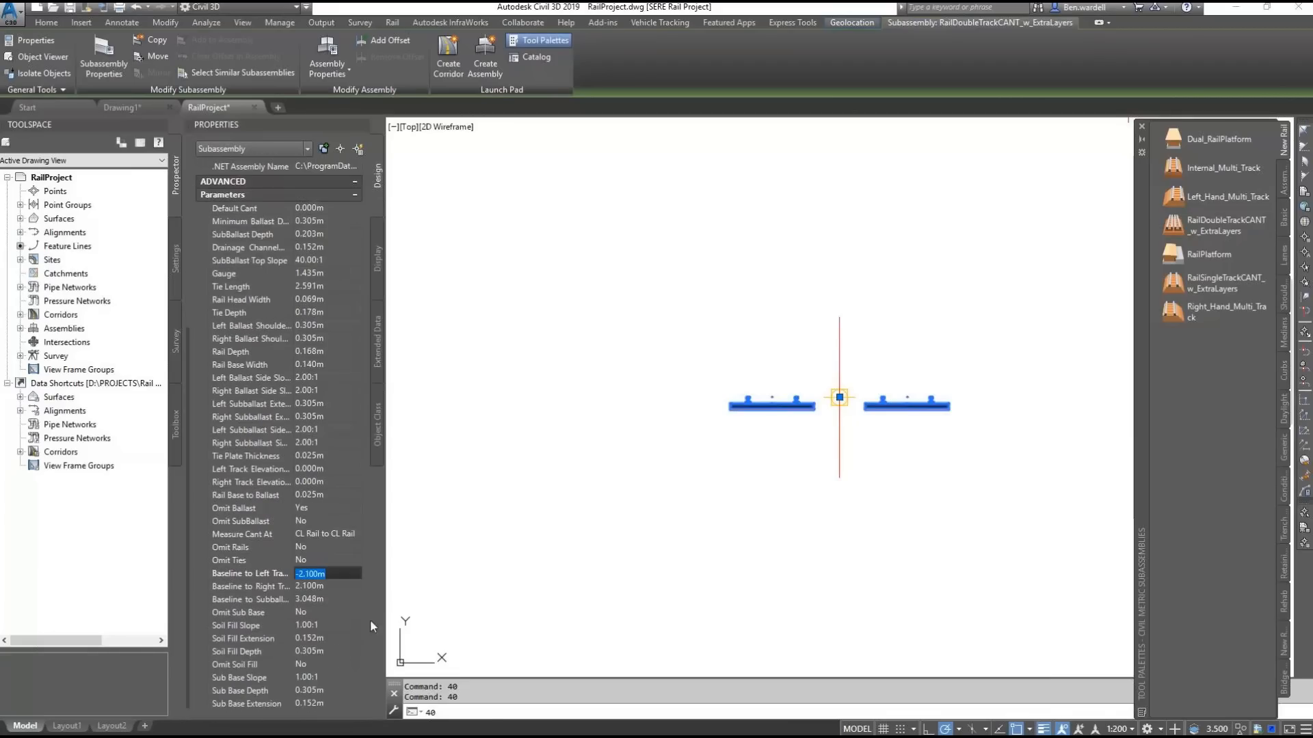
scroll(854, 420, up, 4)
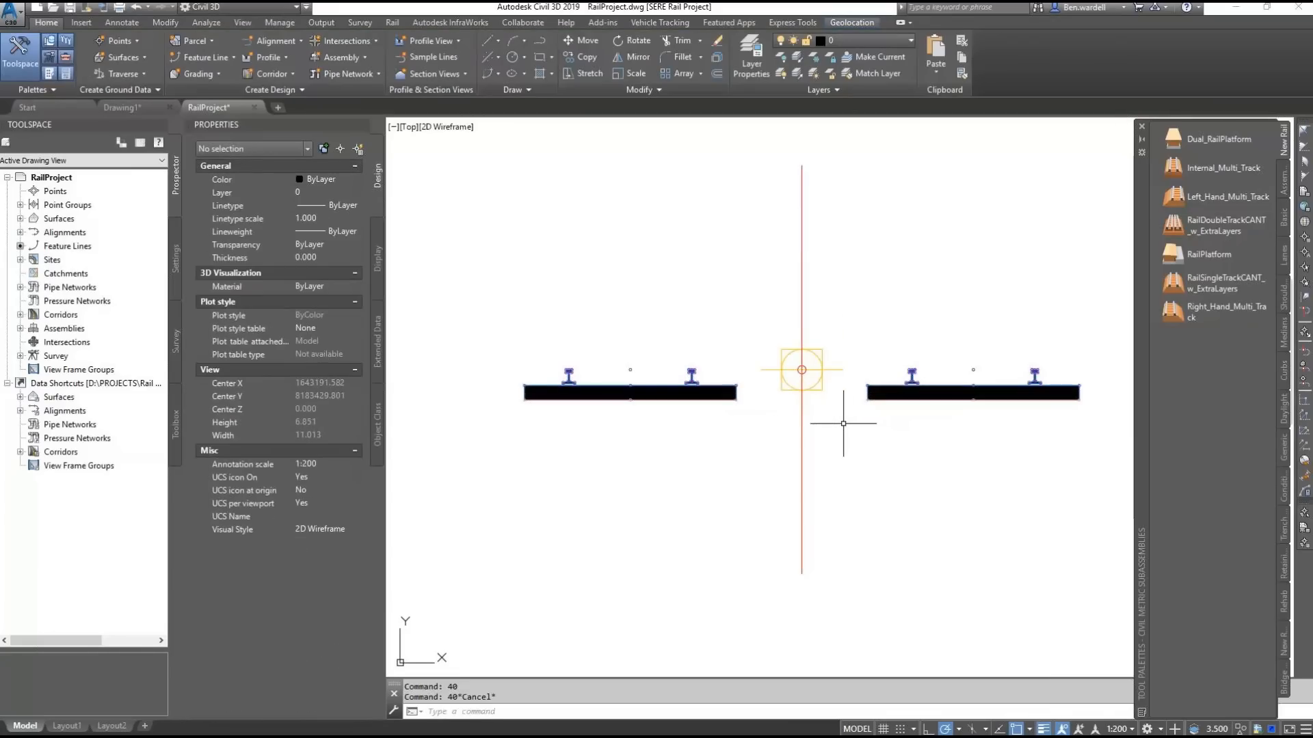
scroll(705, 418, down, 4)
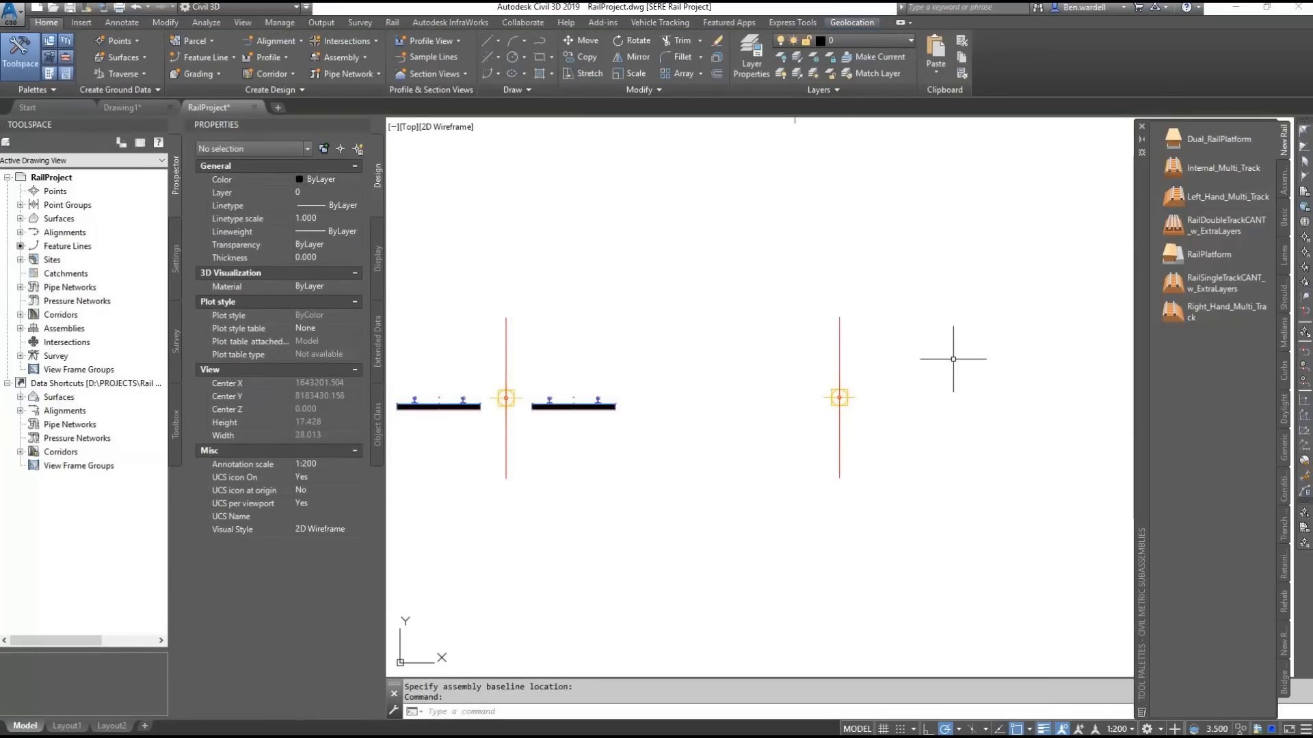
Step: Add the RailSingleTrackCANT_w_ExtraLayers subassembly to the empty assembly baseline and omit its ballast
click(1222, 284)
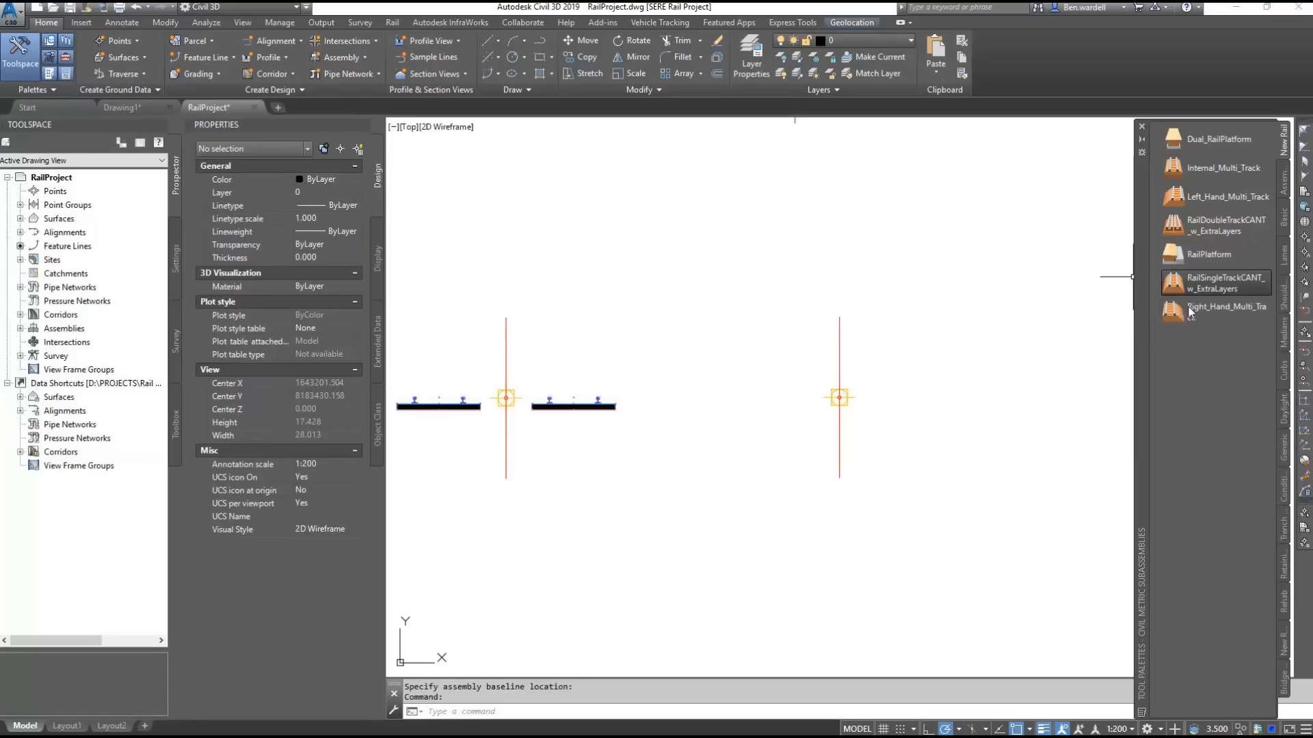
click(839, 398)
key(Escape)
click(325, 653)
click(321, 666)
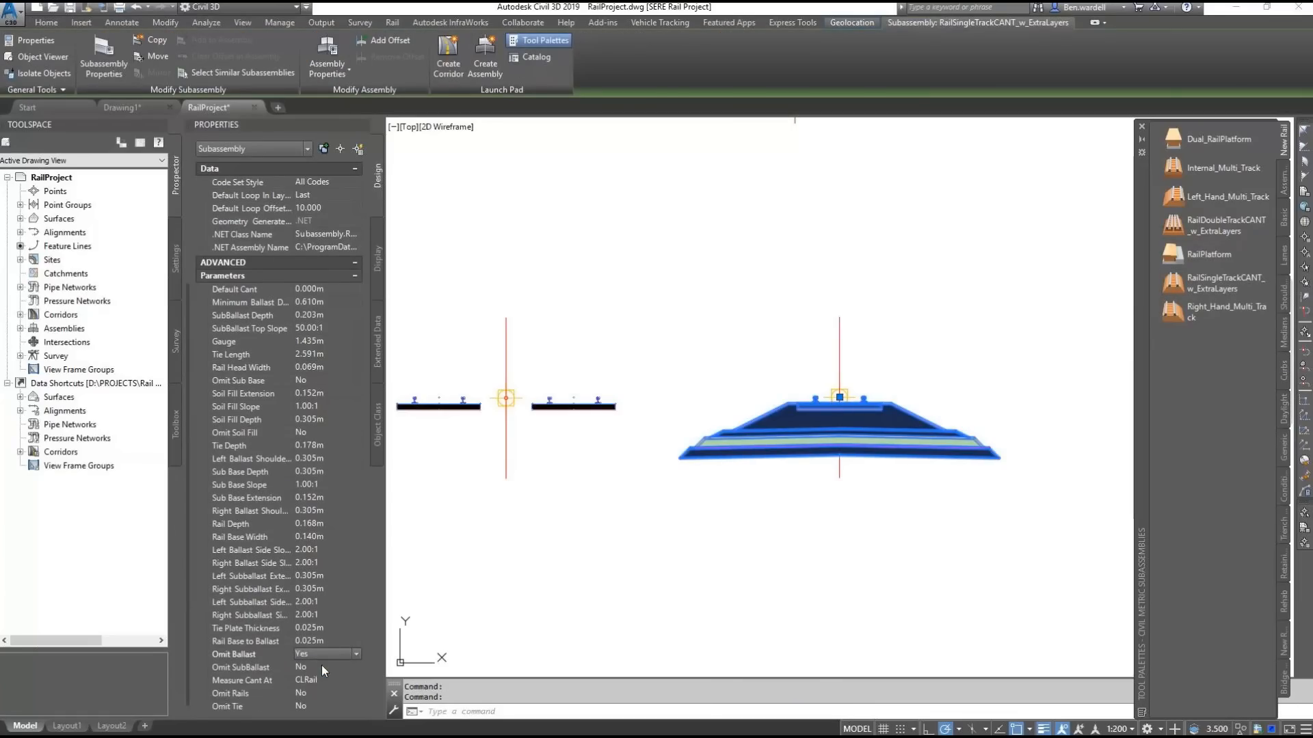
key(Escape)
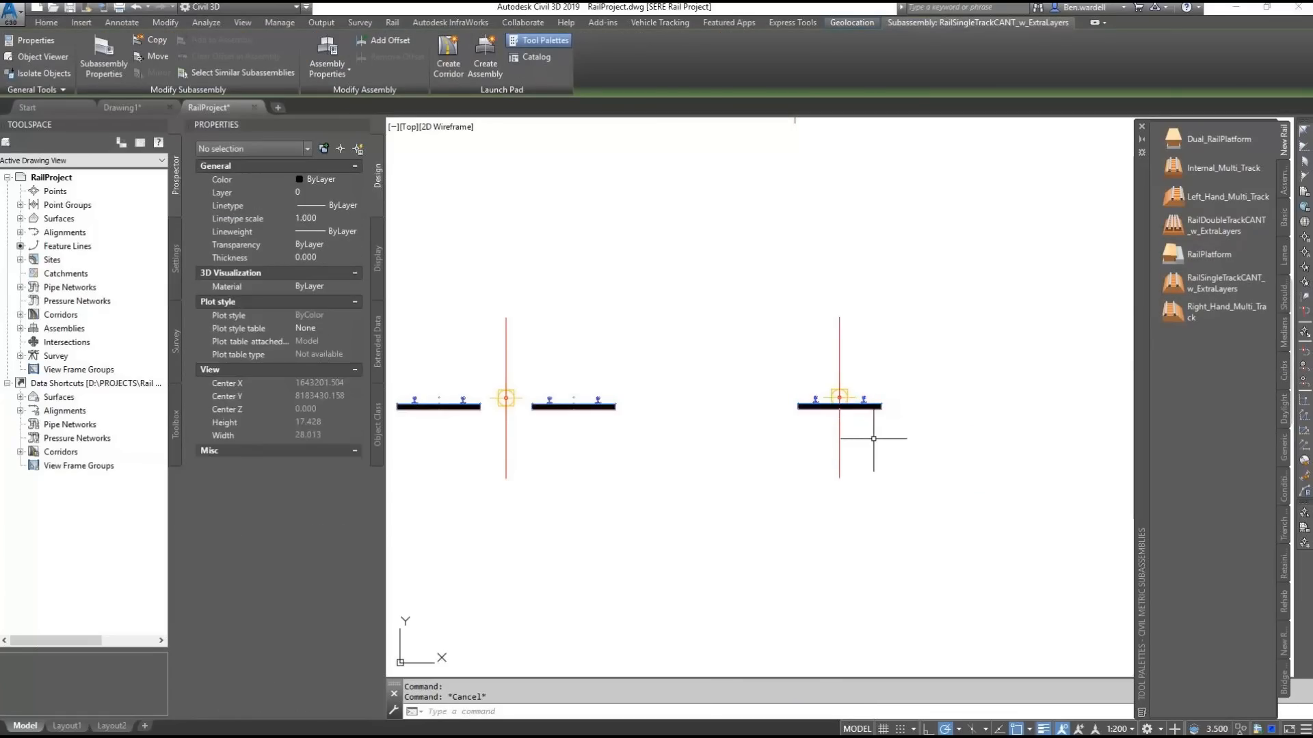
scroll(875, 439, up, 4)
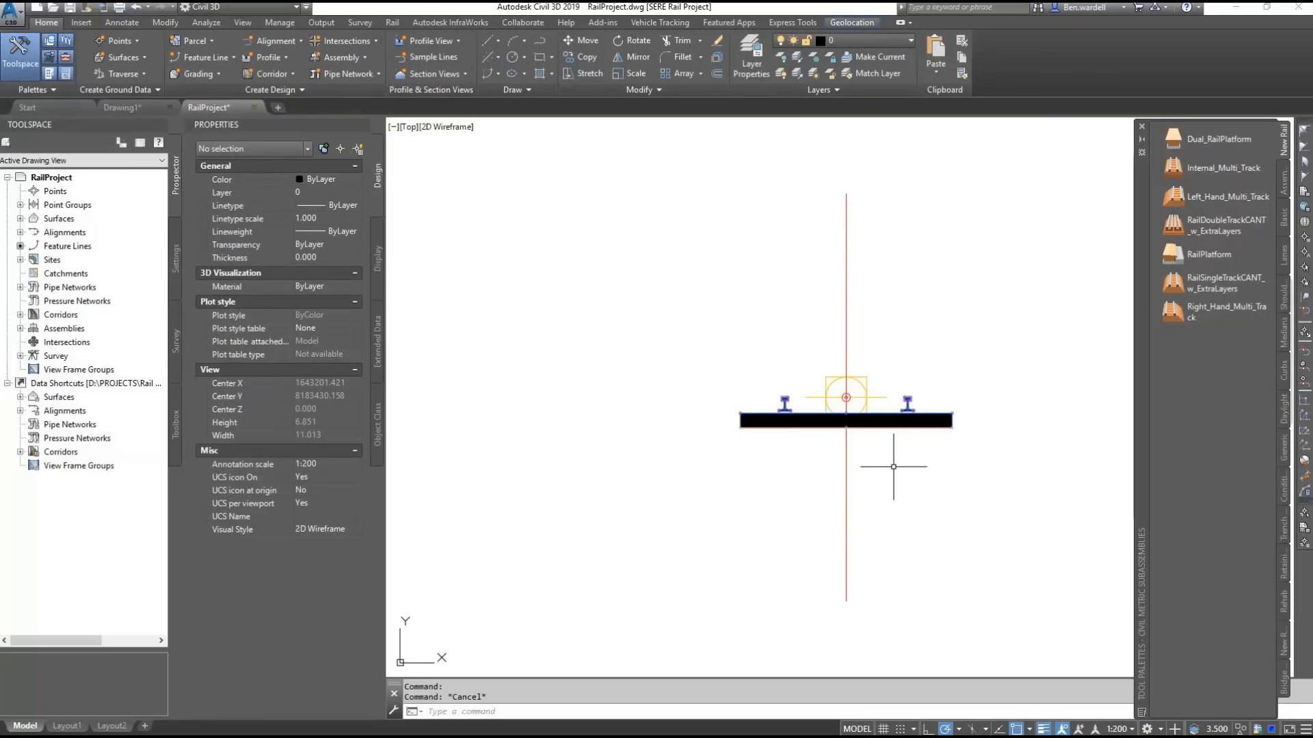
scroll(930, 463, down, 2)
scroll(936, 466, down, 4)
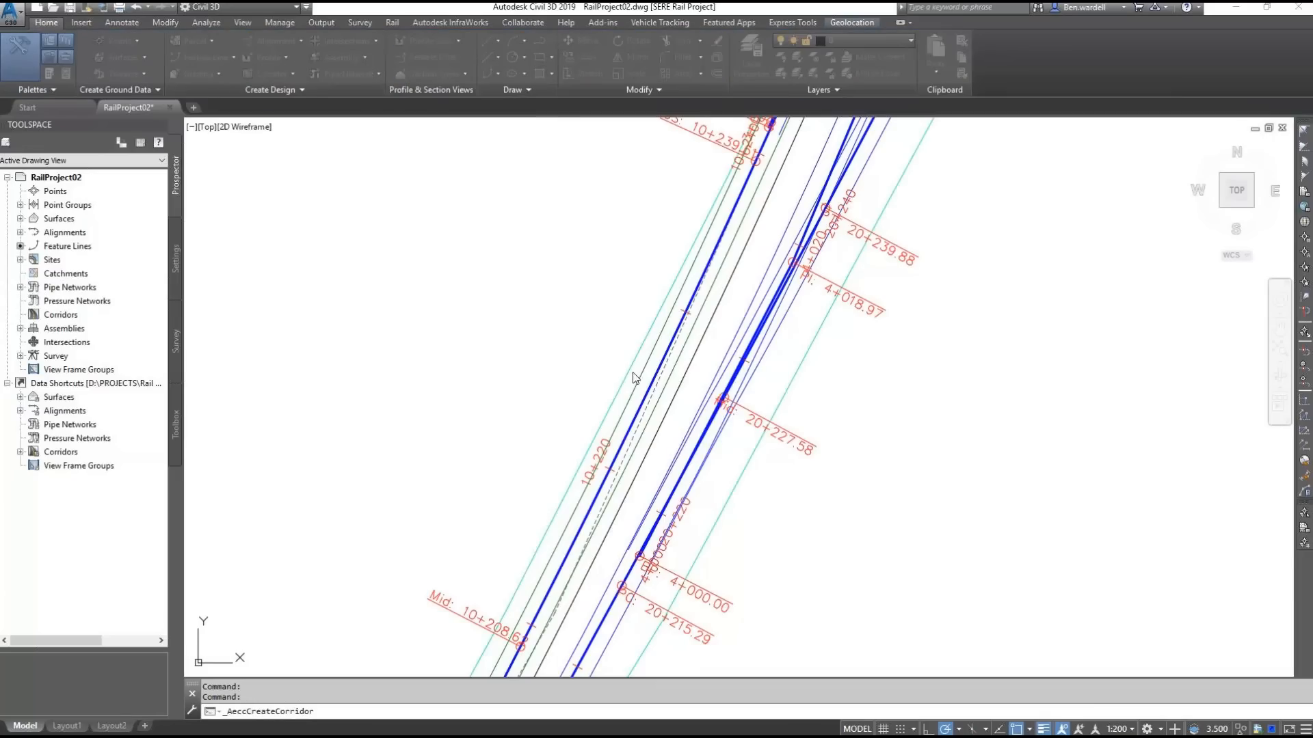
Step: Create a corridor named RAIL Skeleton along the ML-TRACK-01-Right-1.500 alignment and its profile, using the SKELETON_DBL assembly
text(RAIL Skeleton)
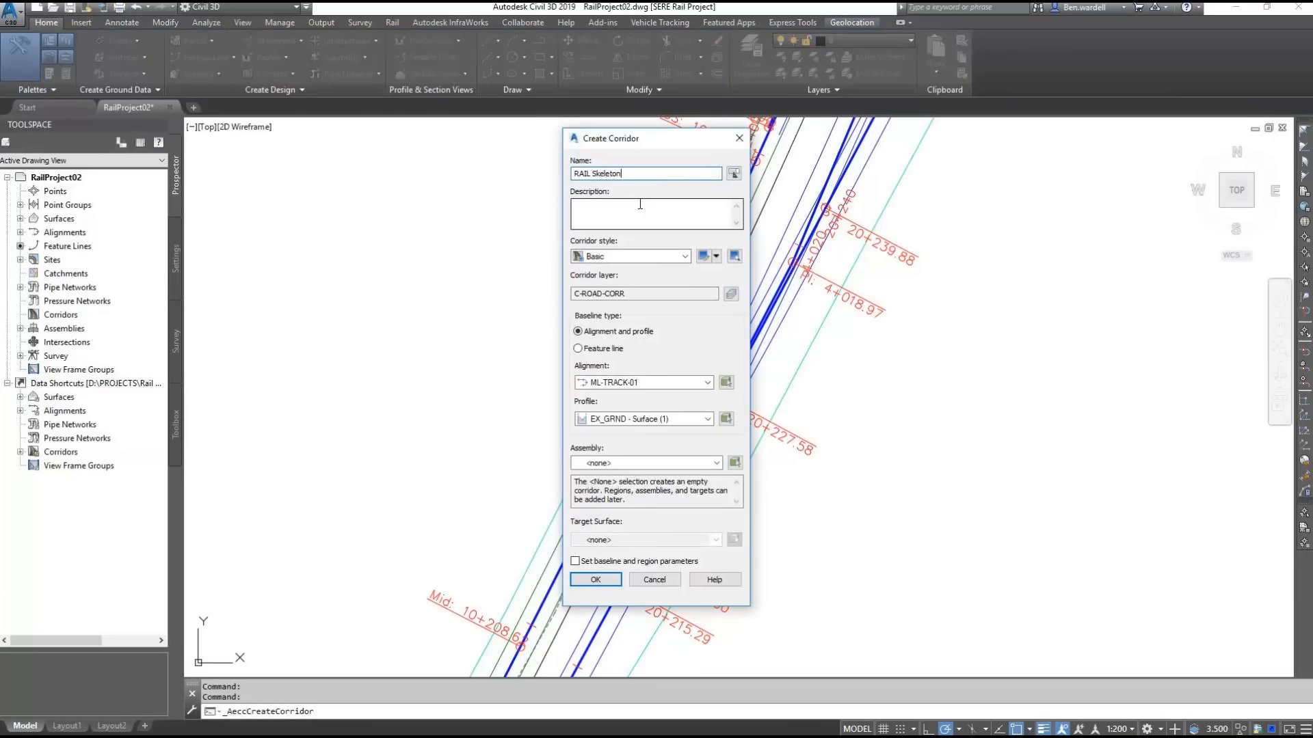
click(707, 382)
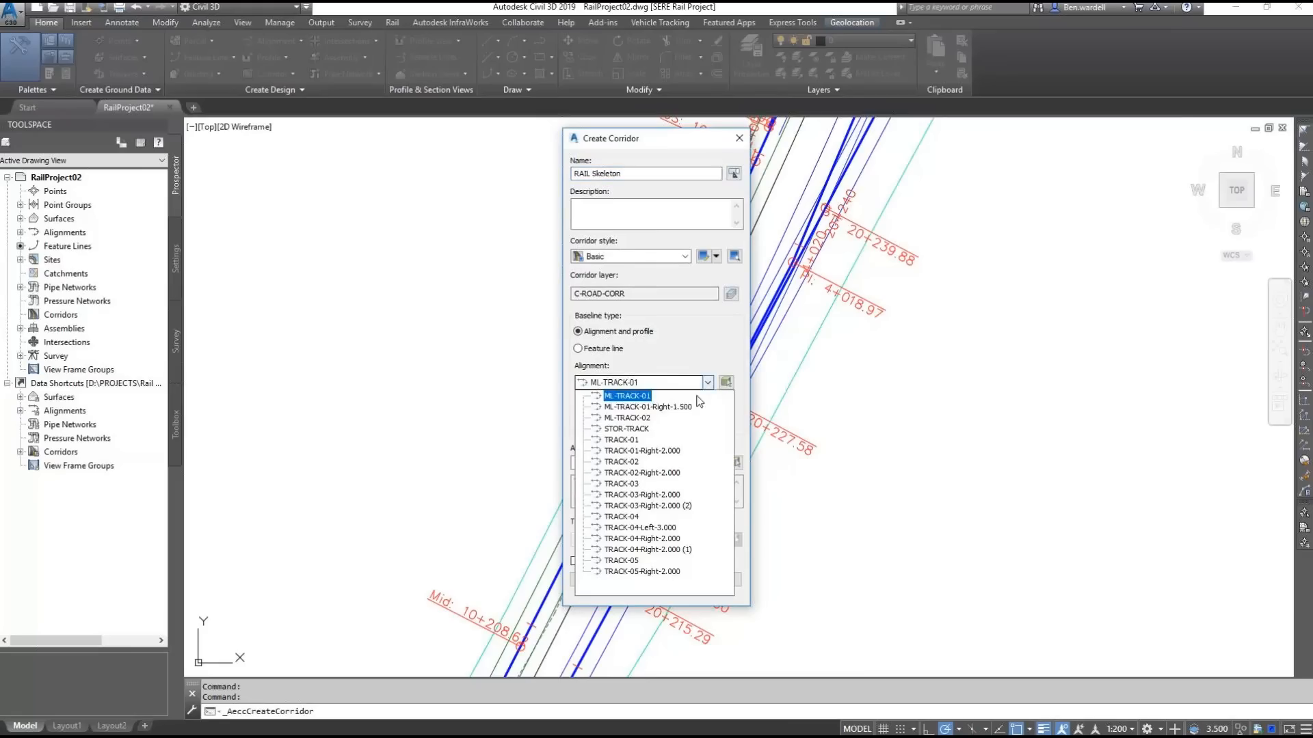
click(649, 407)
click(716, 463)
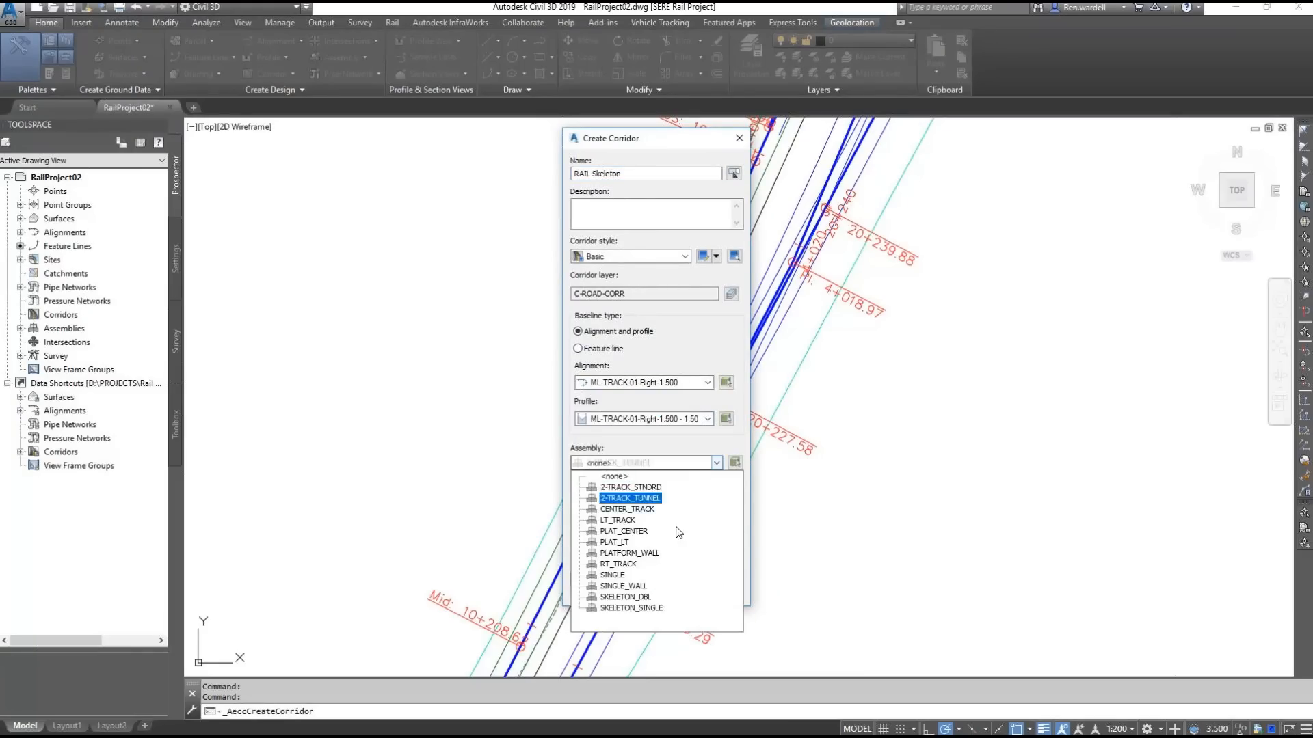
click(640, 600)
click(704, 536)
click(615, 553)
click(607, 580)
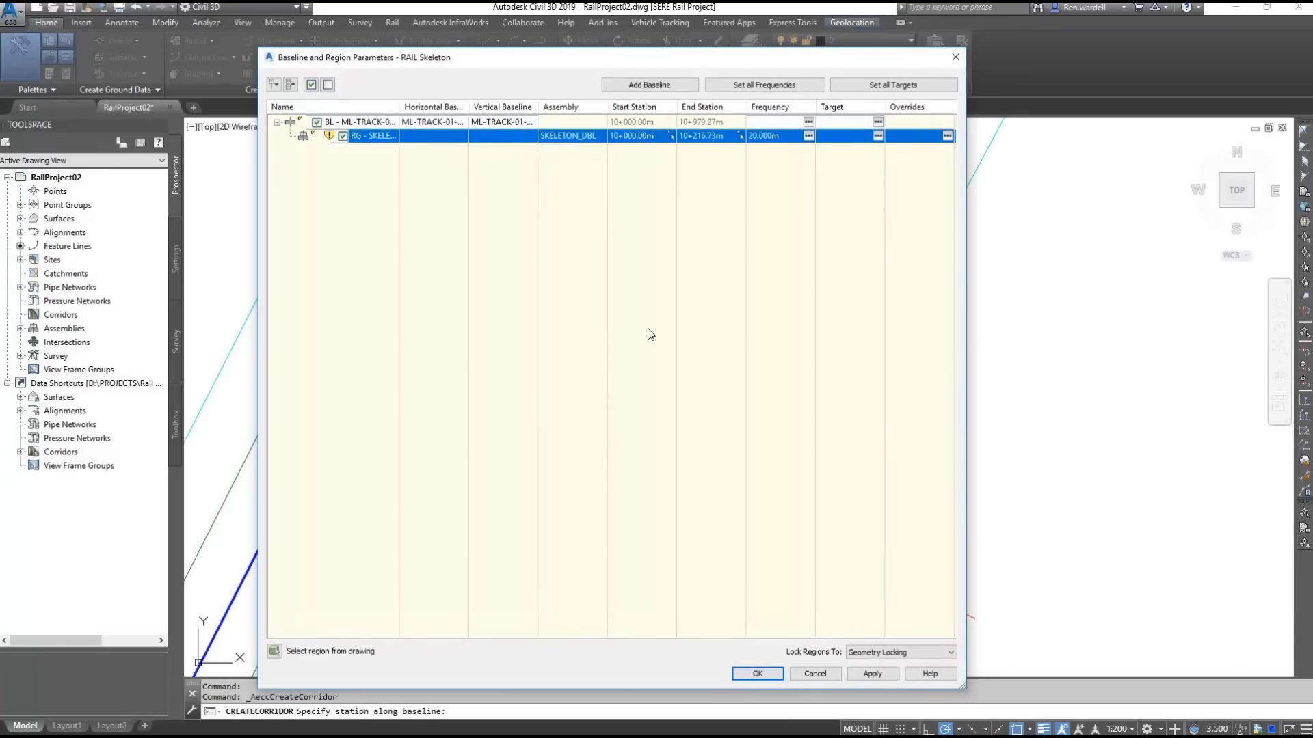
Step: Target the SKELETON_DBL region's left and right track offsets to alignments ML-TRACK-01 and ML-TRACK-02, and its left elevation to the ML-TRACK-01 profile
click(879, 136)
click(589, 320)
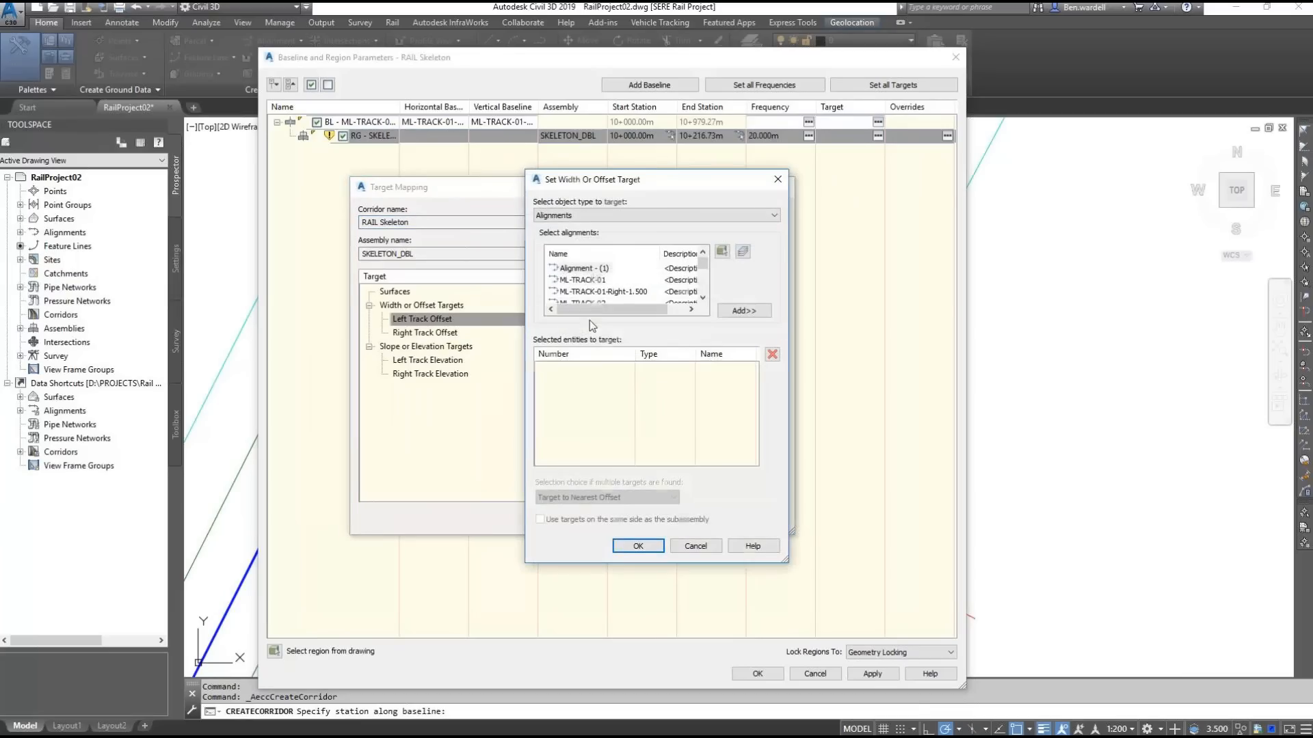
click(584, 280)
click(743, 311)
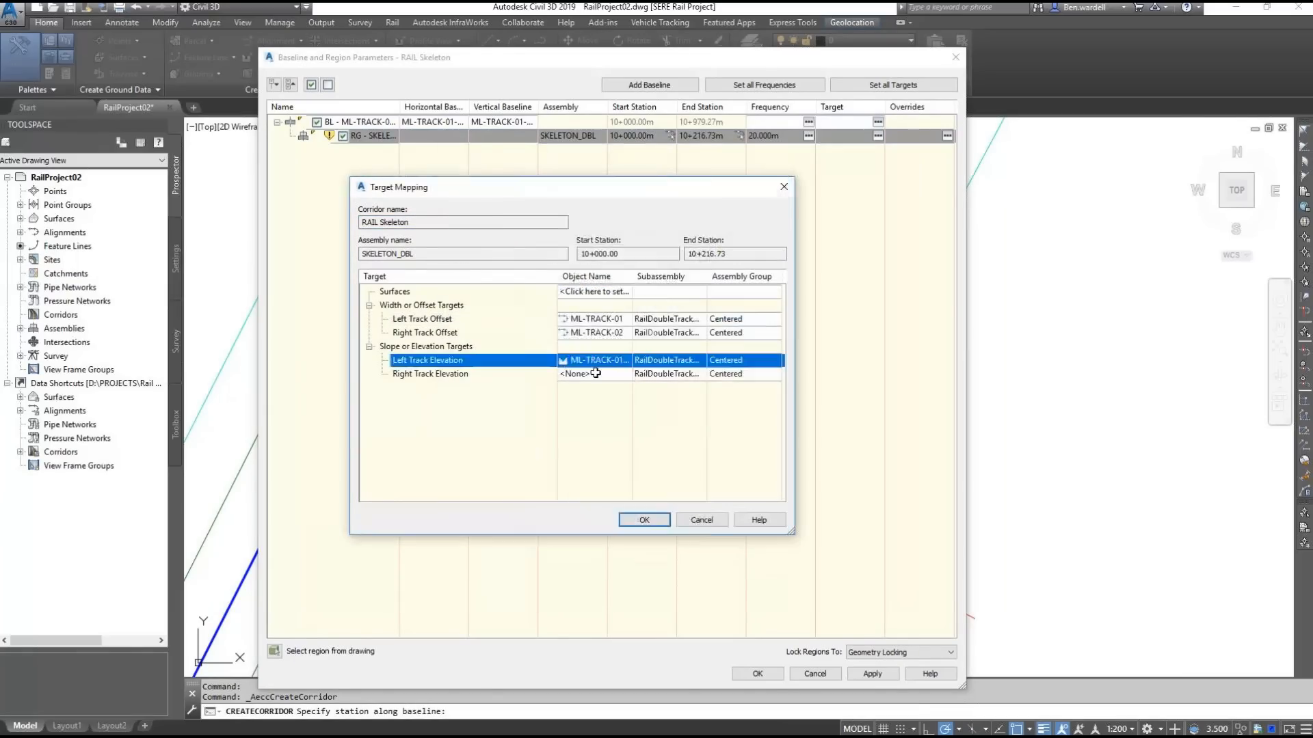
Step: Set the Right Track Elevation target to the PROP_ML_02 profile of ML-TRACK-02 and accept the target mapping
click(596, 373)
click(619, 242)
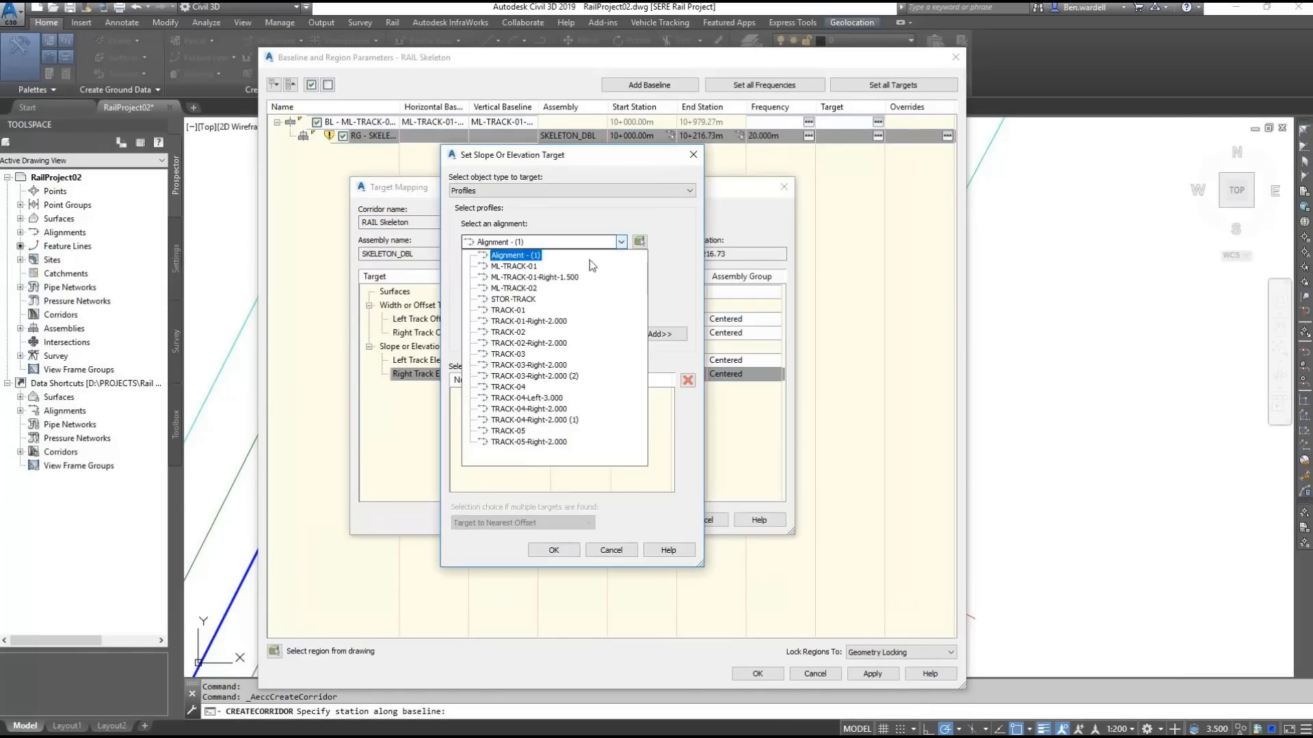
click(527, 280)
click(515, 305)
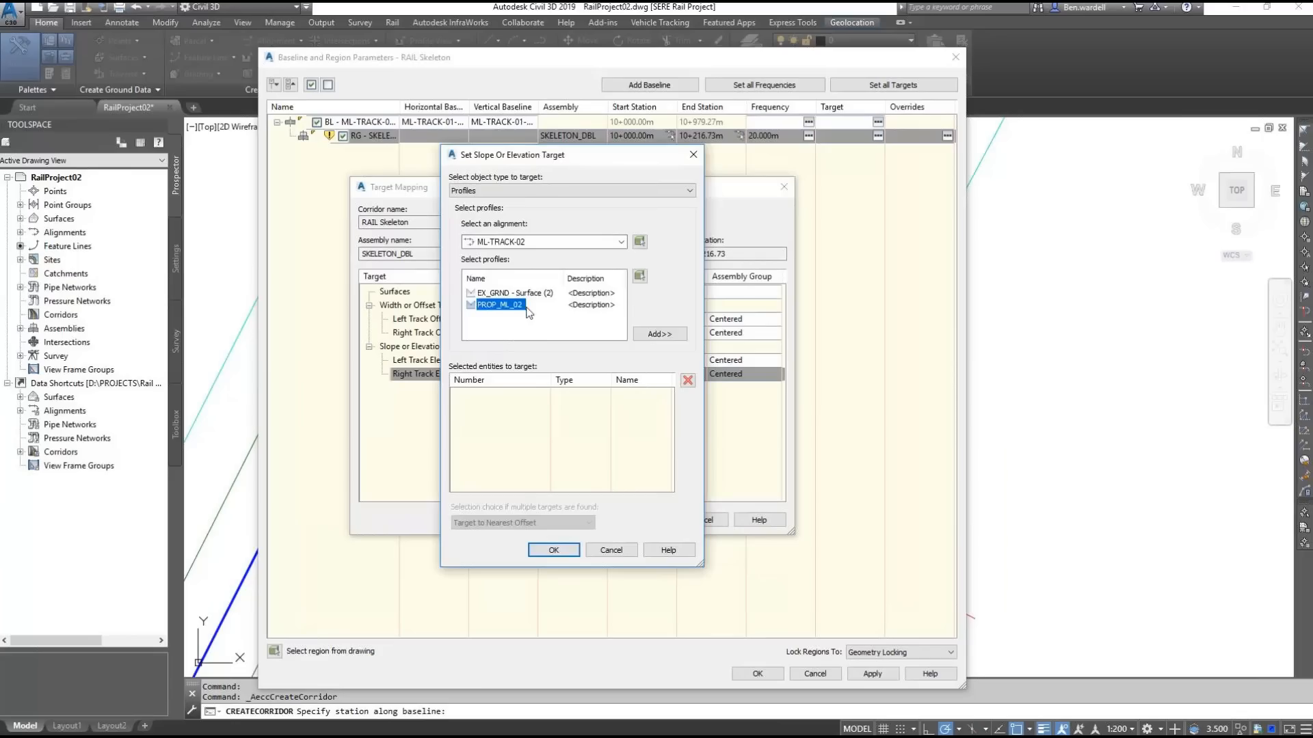
click(659, 335)
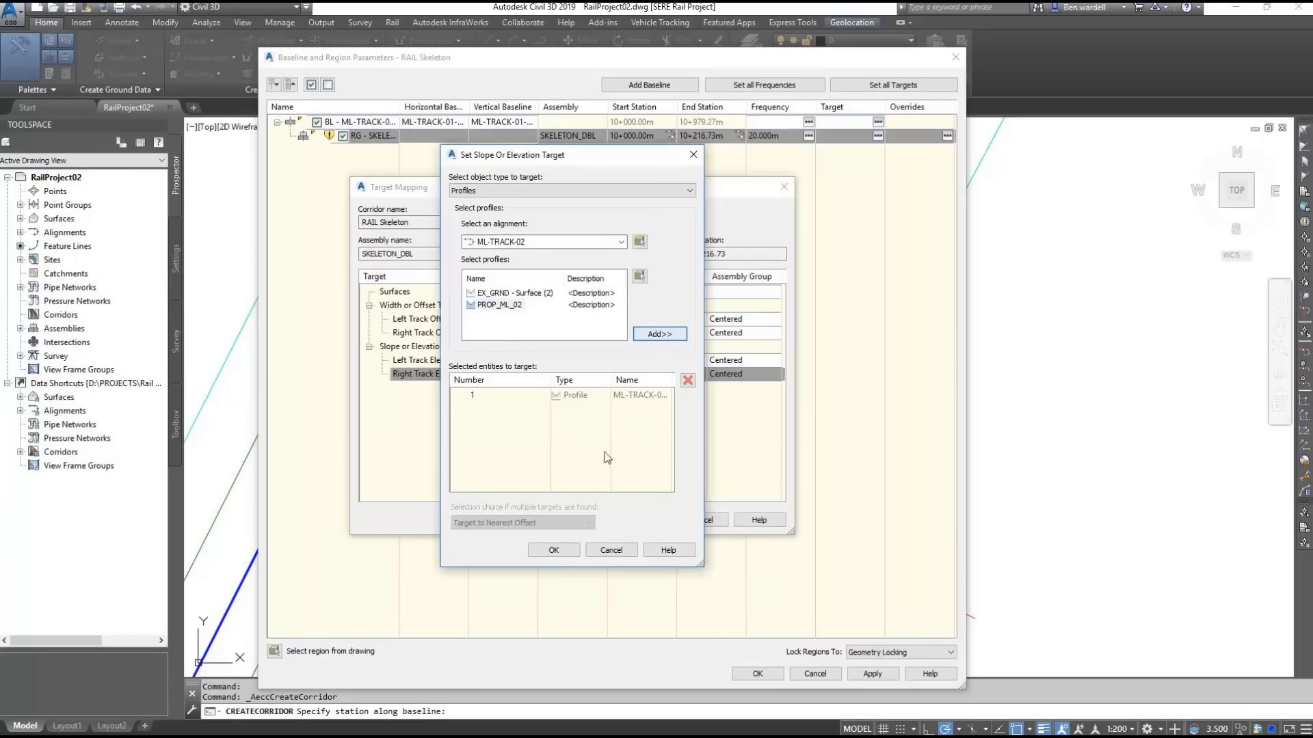
click(554, 550)
click(643, 520)
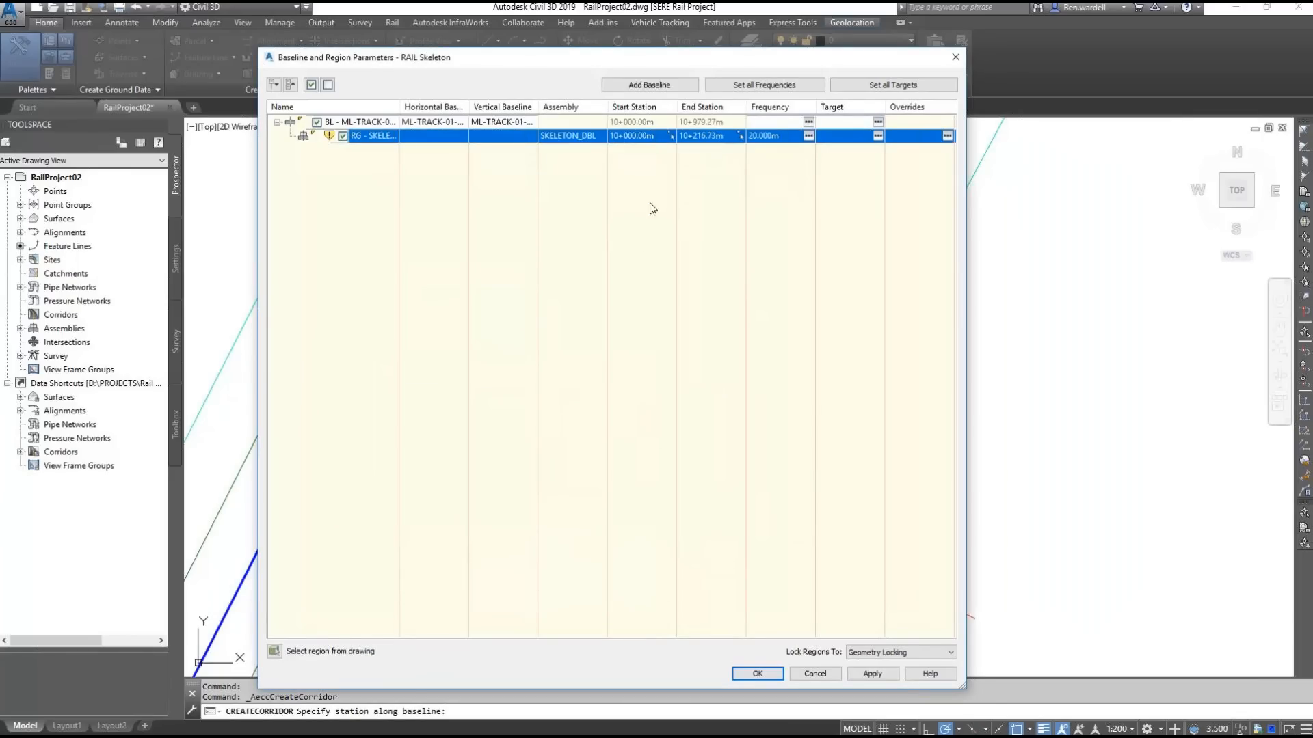
Step: Add a corridor baseline along the TRACK-04 alignment, picking the alignment in the drawing
click(647, 87)
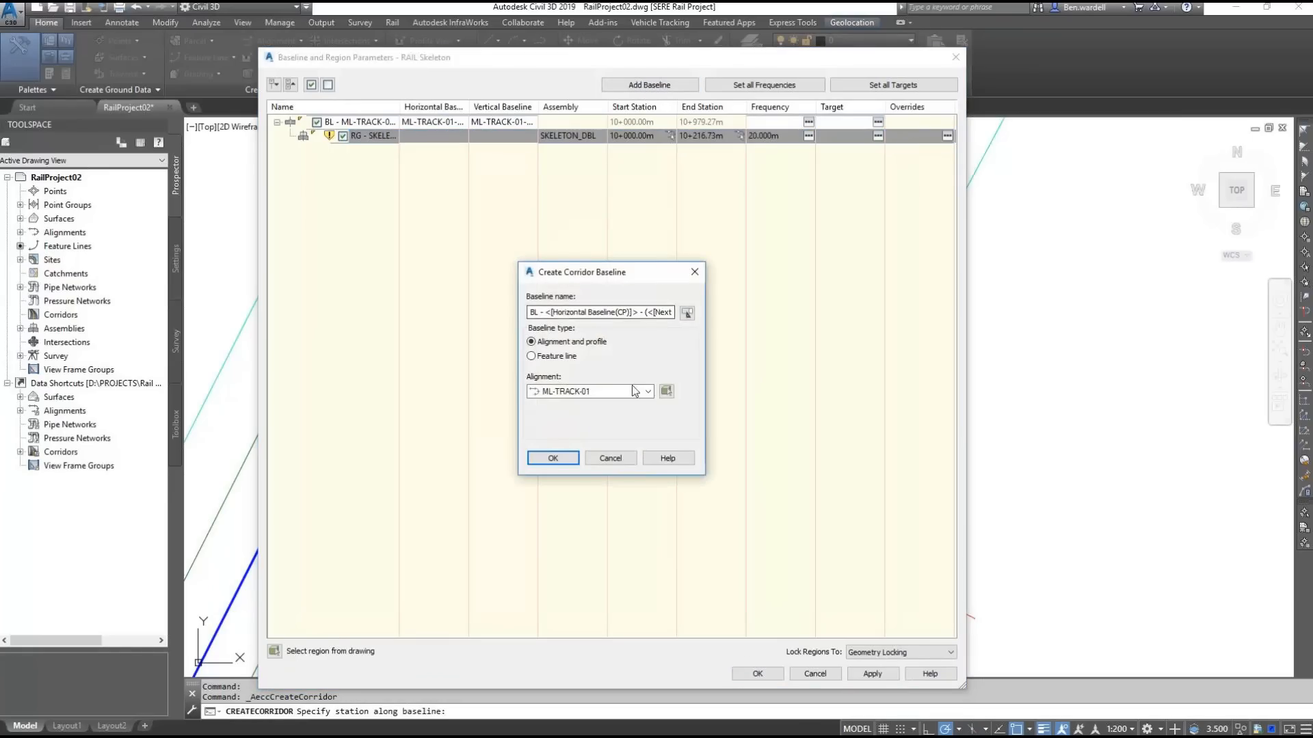
click(666, 391)
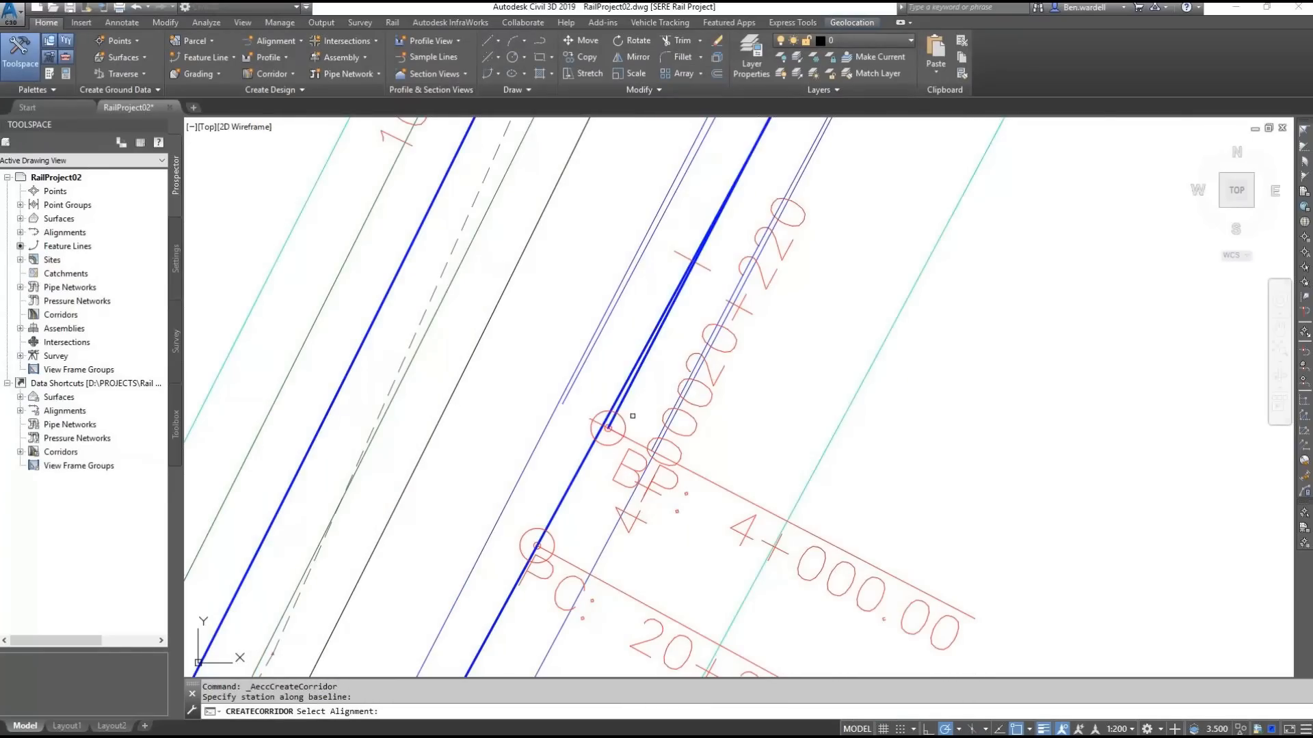
click(626, 410)
click(536, 457)
Step: Give the TRACK-04 baseline a SKELETON_SINGLE region, and add the main line, storage and remaining tracks as baselines with the same assembly
right_click(355, 152)
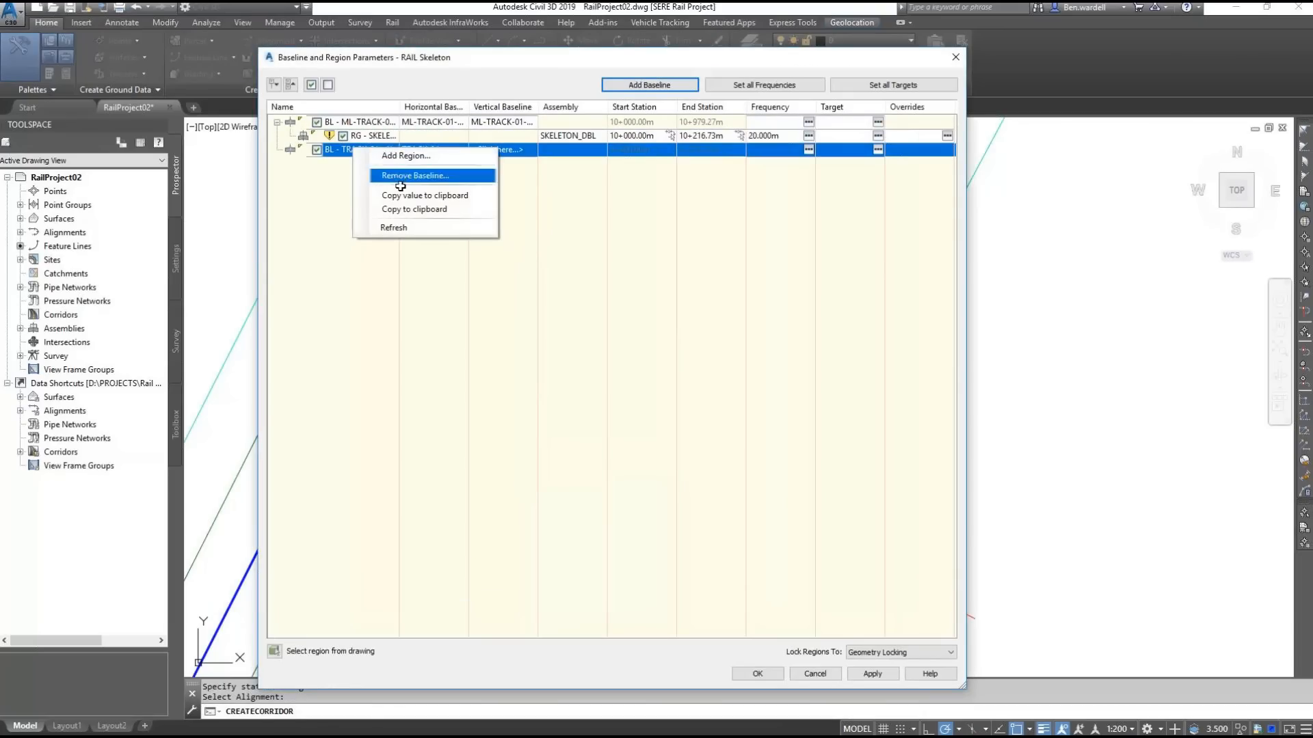
click(404, 156)
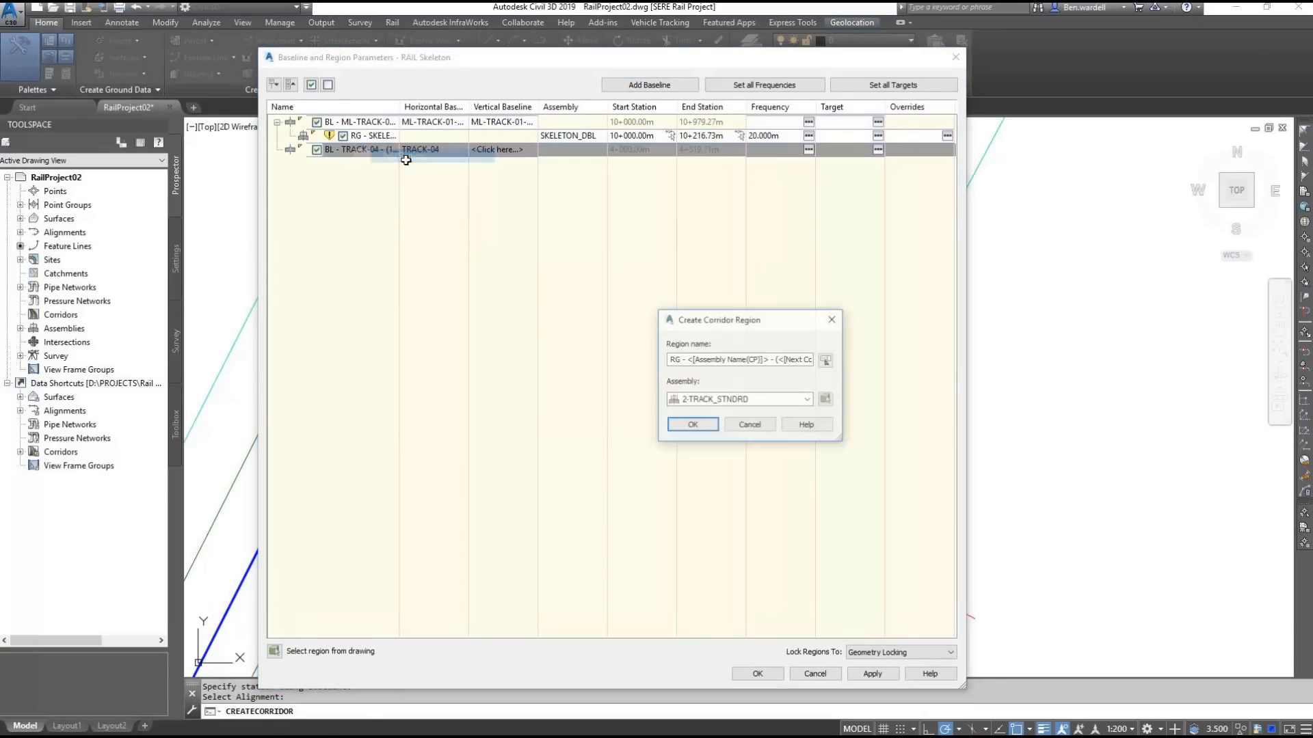
click(807, 399)
click(727, 534)
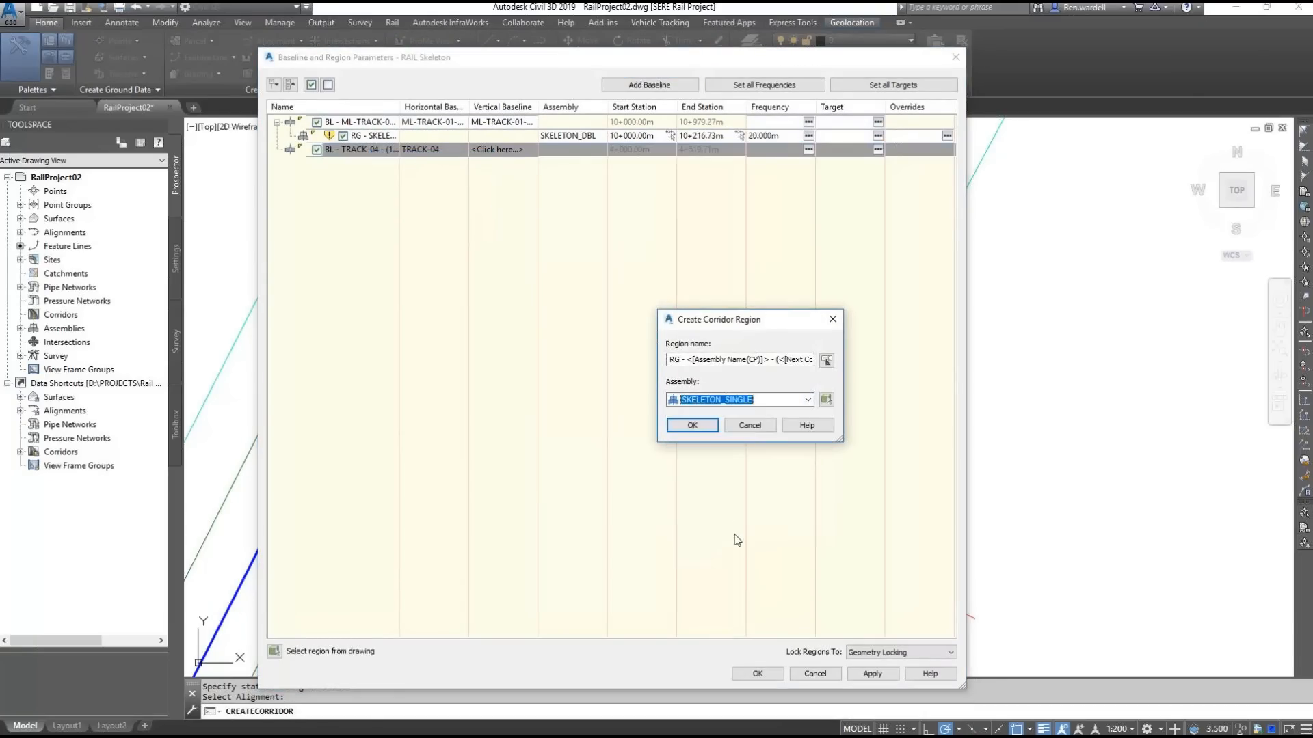
click(690, 425)
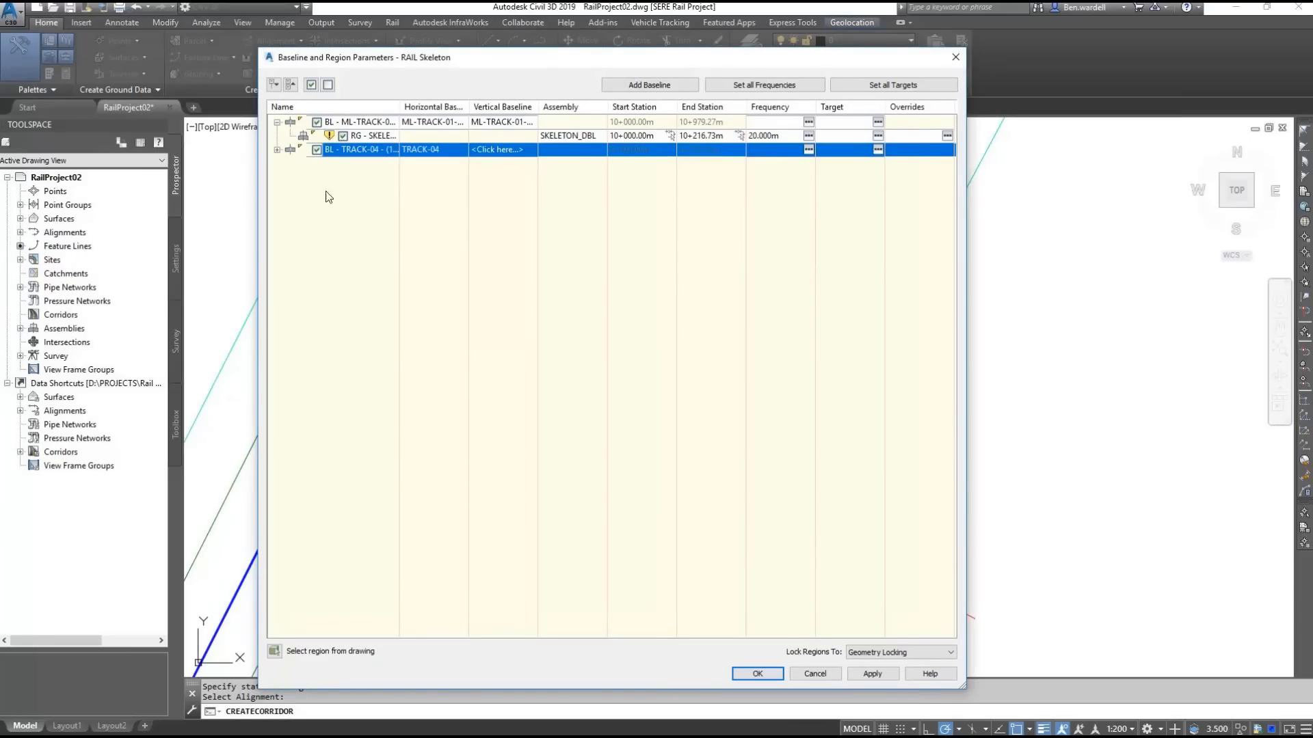
click(277, 149)
click(636, 85)
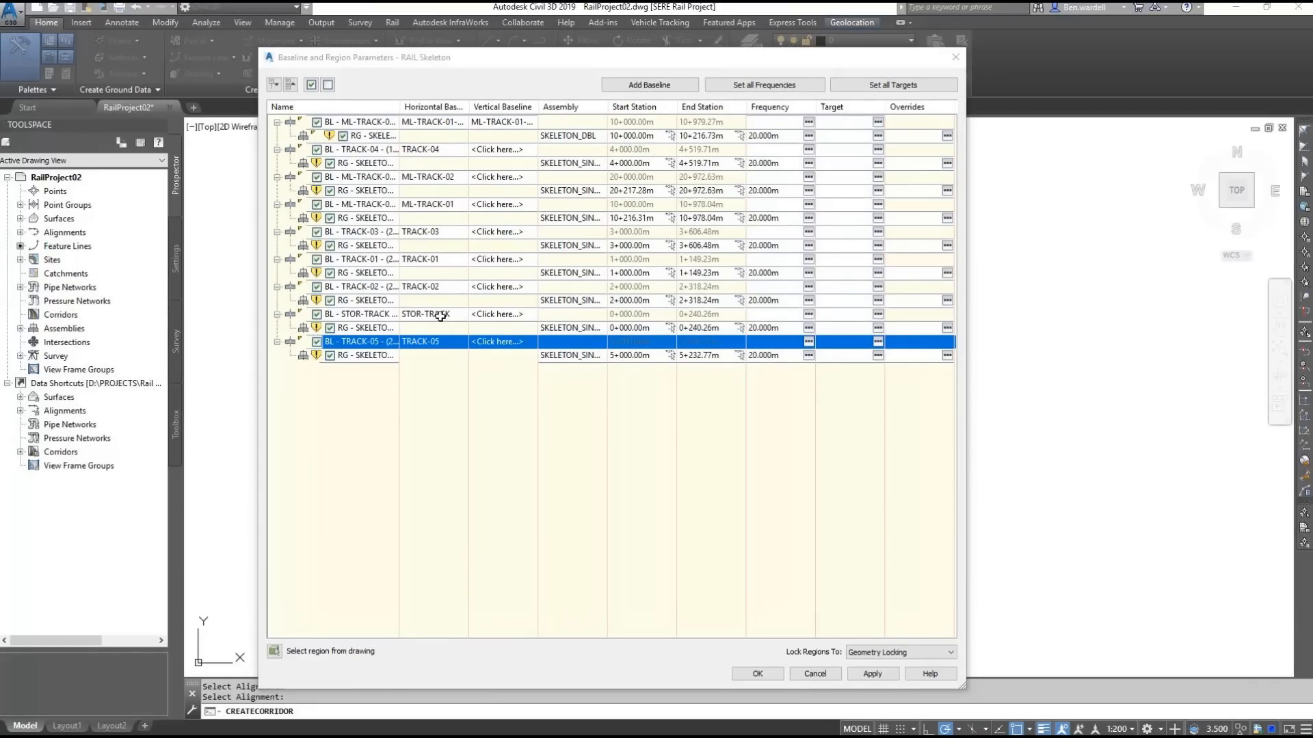
Step: Assign Profile - (1) as the vertical baseline of the TRACK-04 baseline
click(495, 149)
click(668, 387)
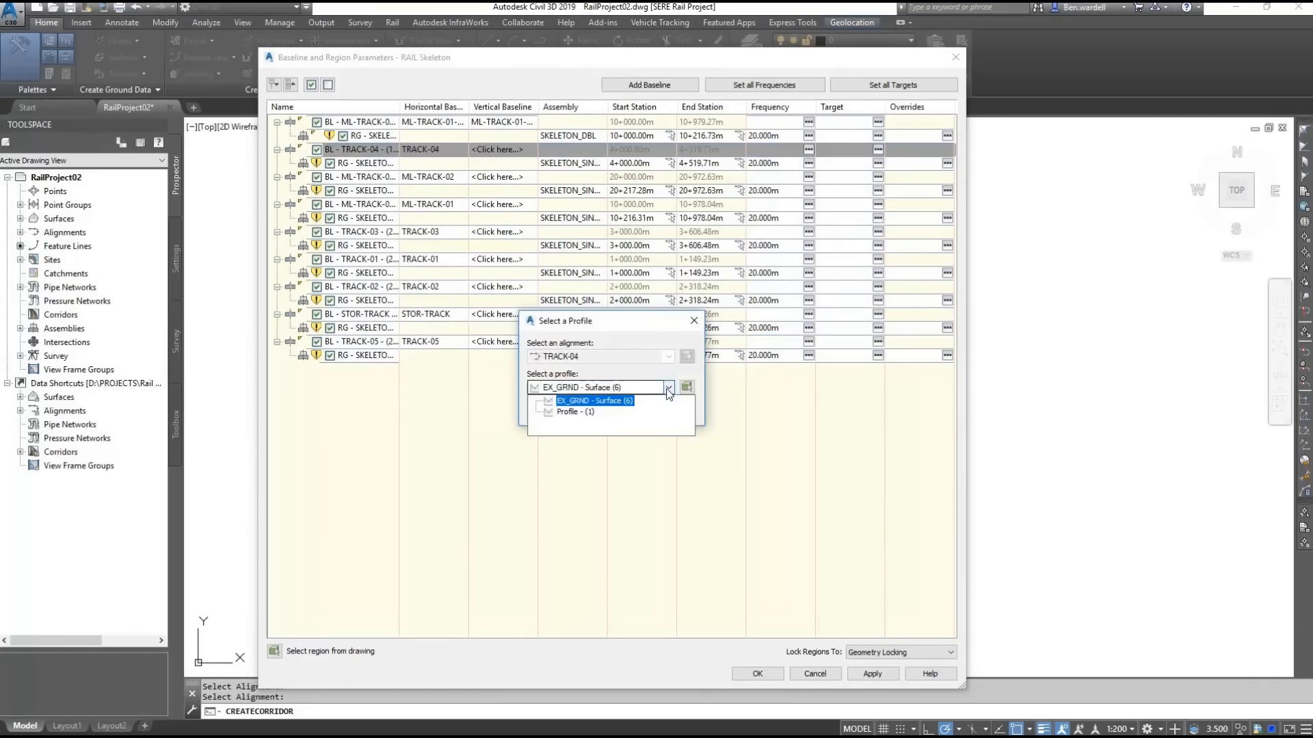
click(582, 412)
click(545, 411)
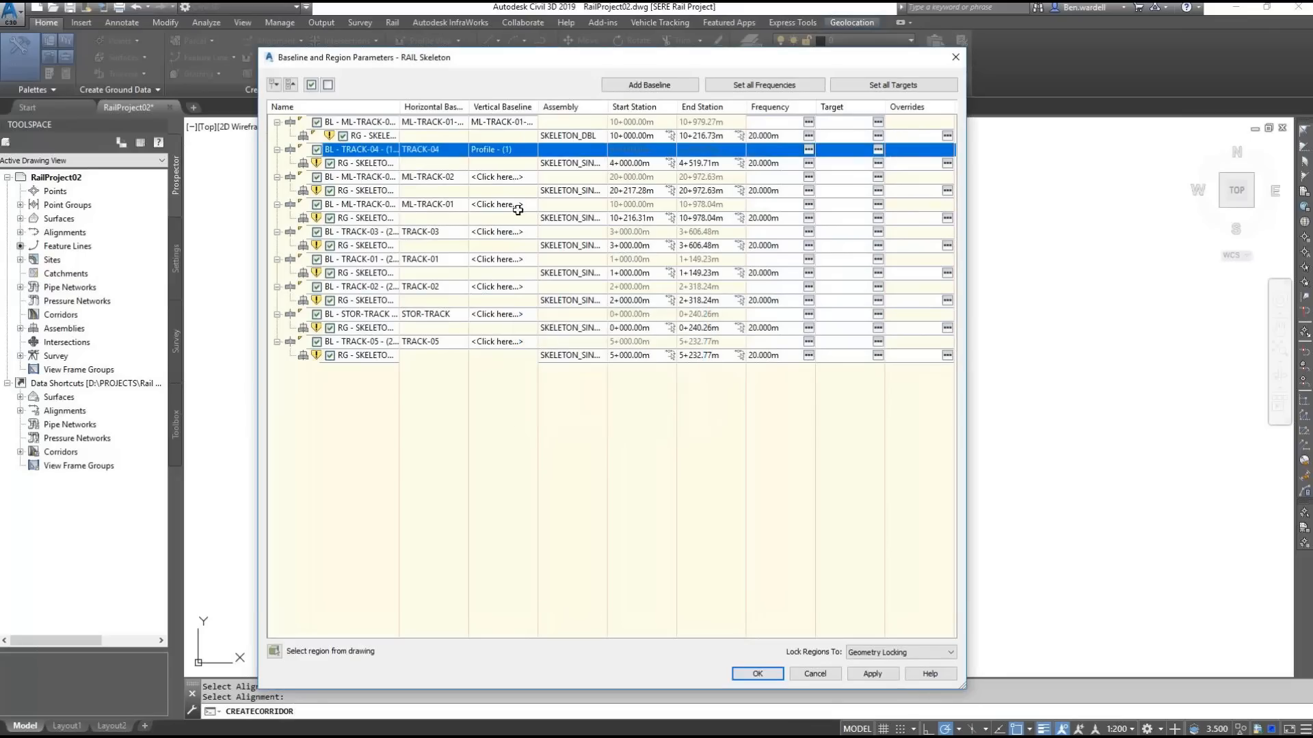
Step: Assign PROP_ML_02 as the vertical baseline of ML-TRACK-02, and the matching design profiles to the remaining baselines
click(525, 176)
click(578, 387)
click(578, 402)
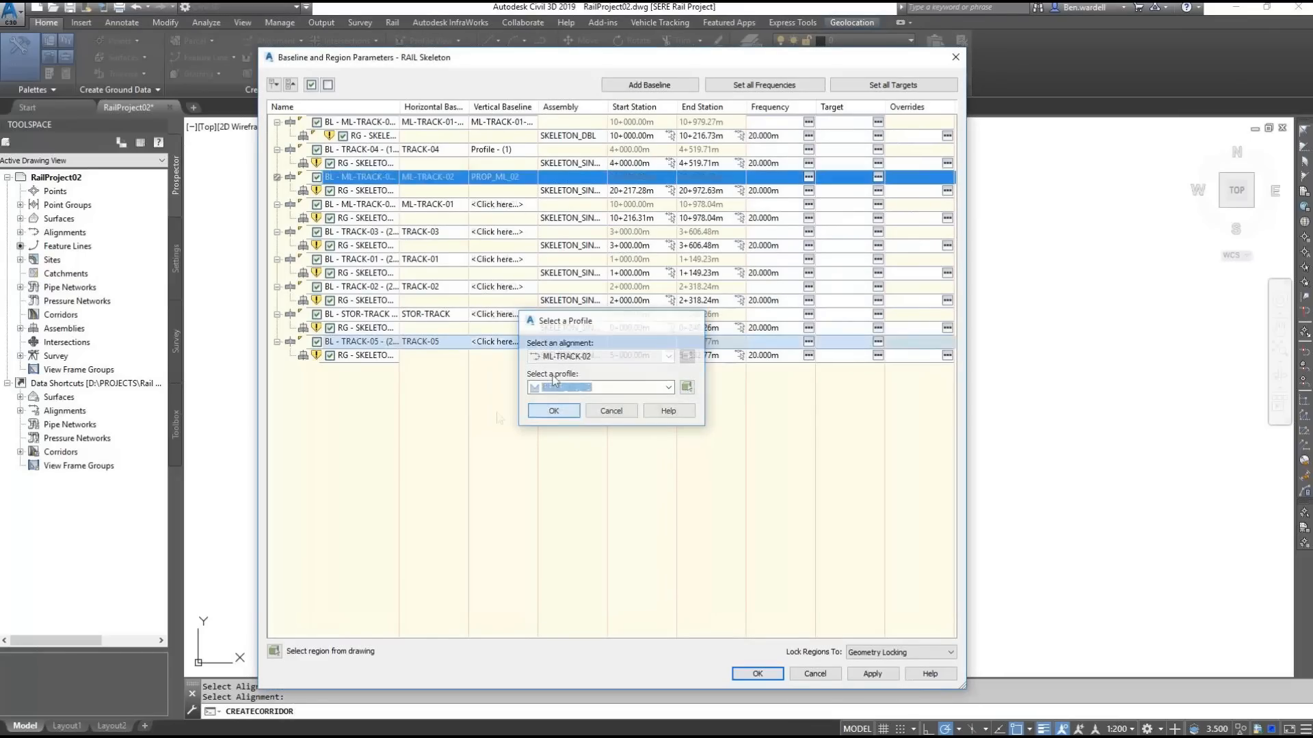
click(553, 410)
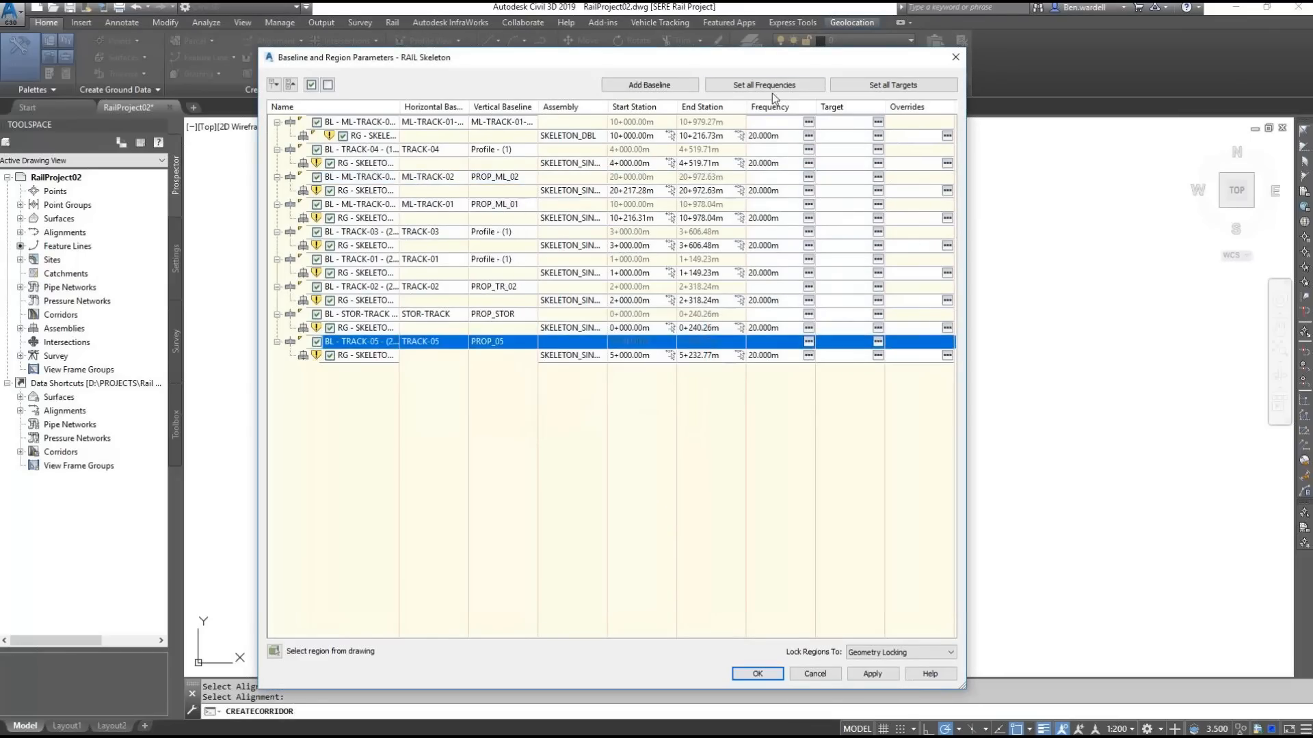
Step: Set the assembly frequency of all regions to 5 m along tangents and a 5 m curve increment
click(770, 84)
click(719, 234)
text(5)
key(Return)
click(716, 256)
text(5)
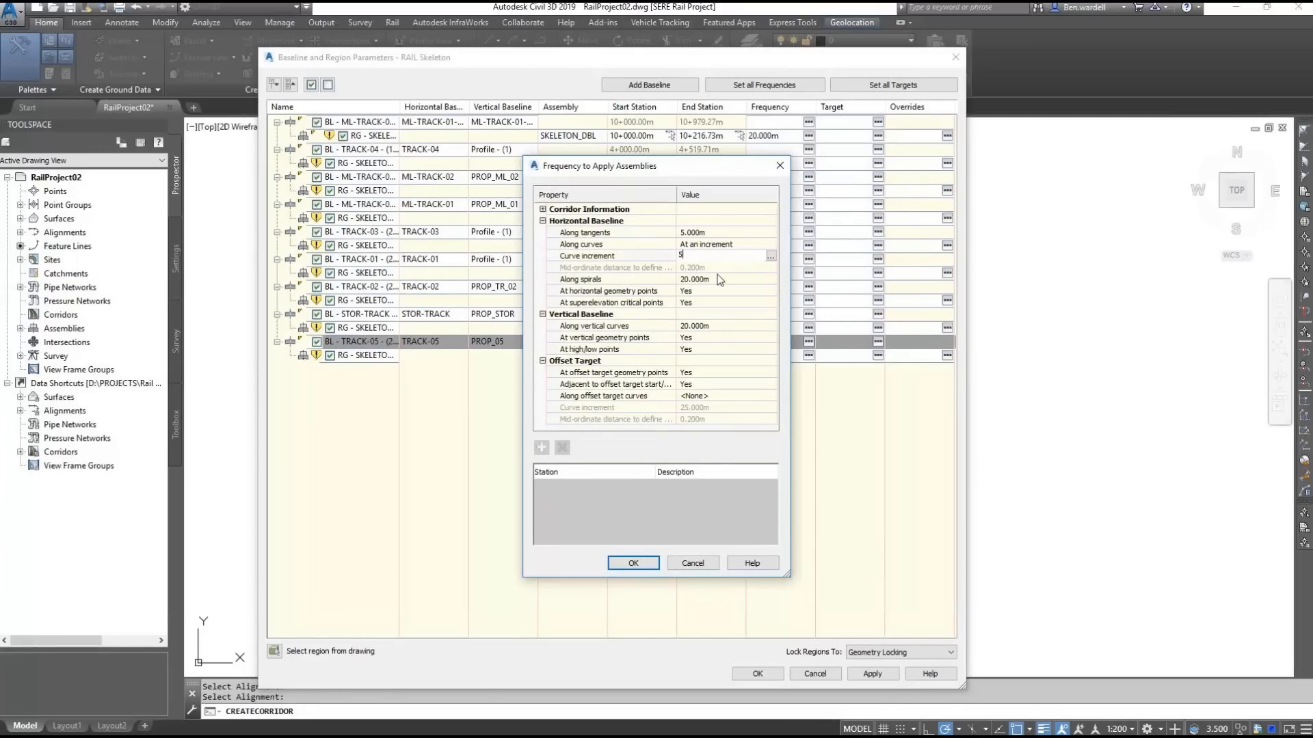
Step: Set EX_GRND as the target surface for all regions and rebuild the corridor
click(894, 86)
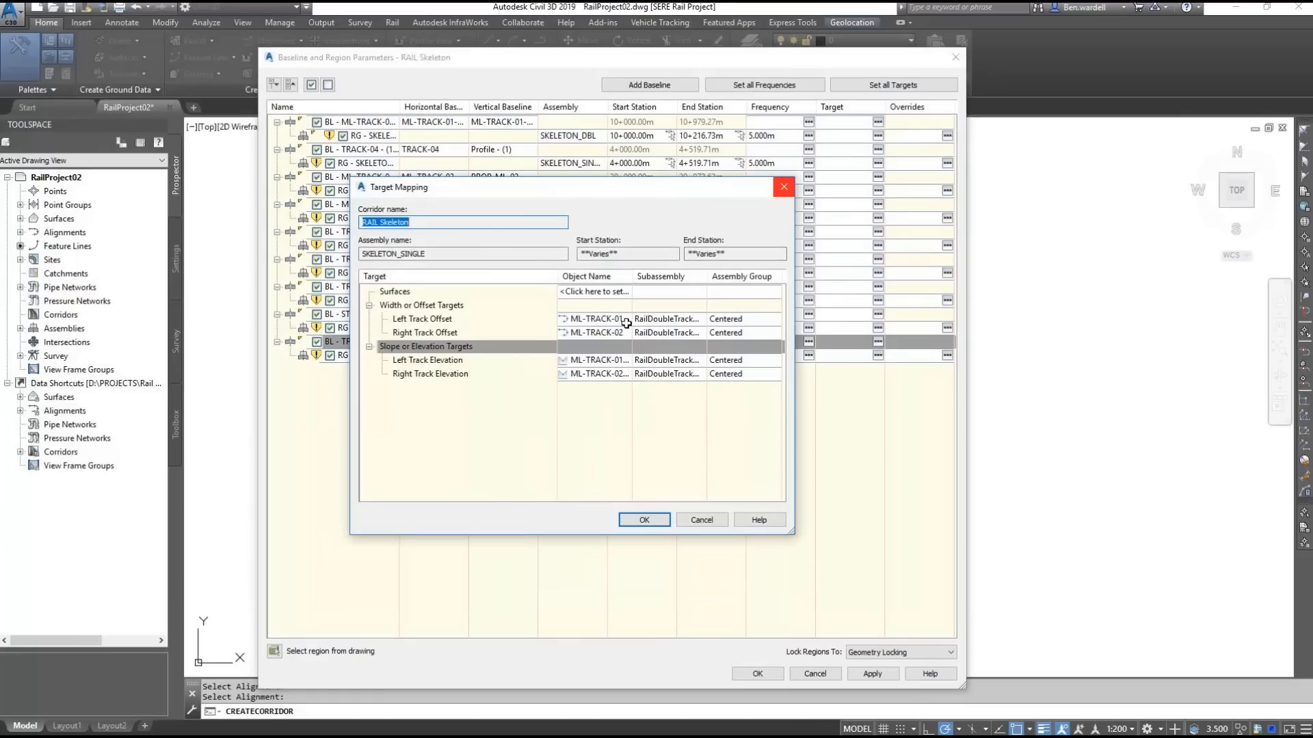
click(572, 293)
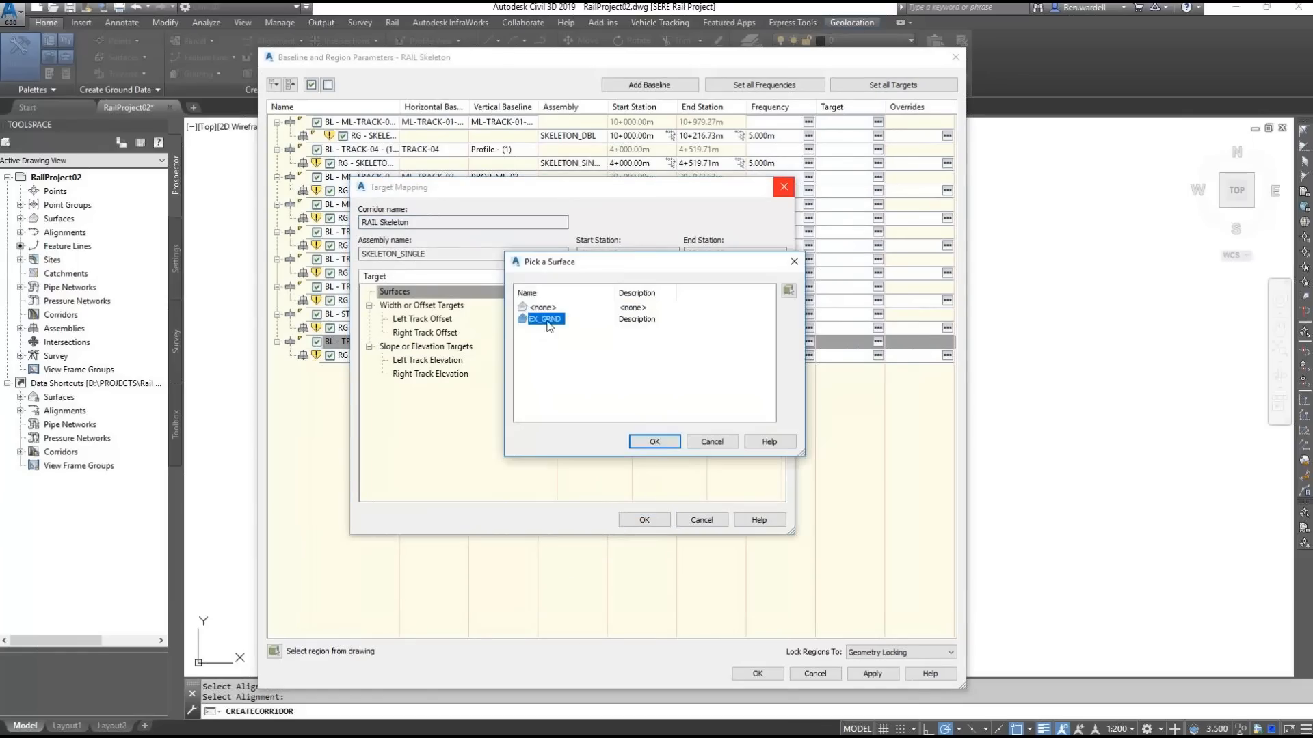
click(662, 441)
click(652, 522)
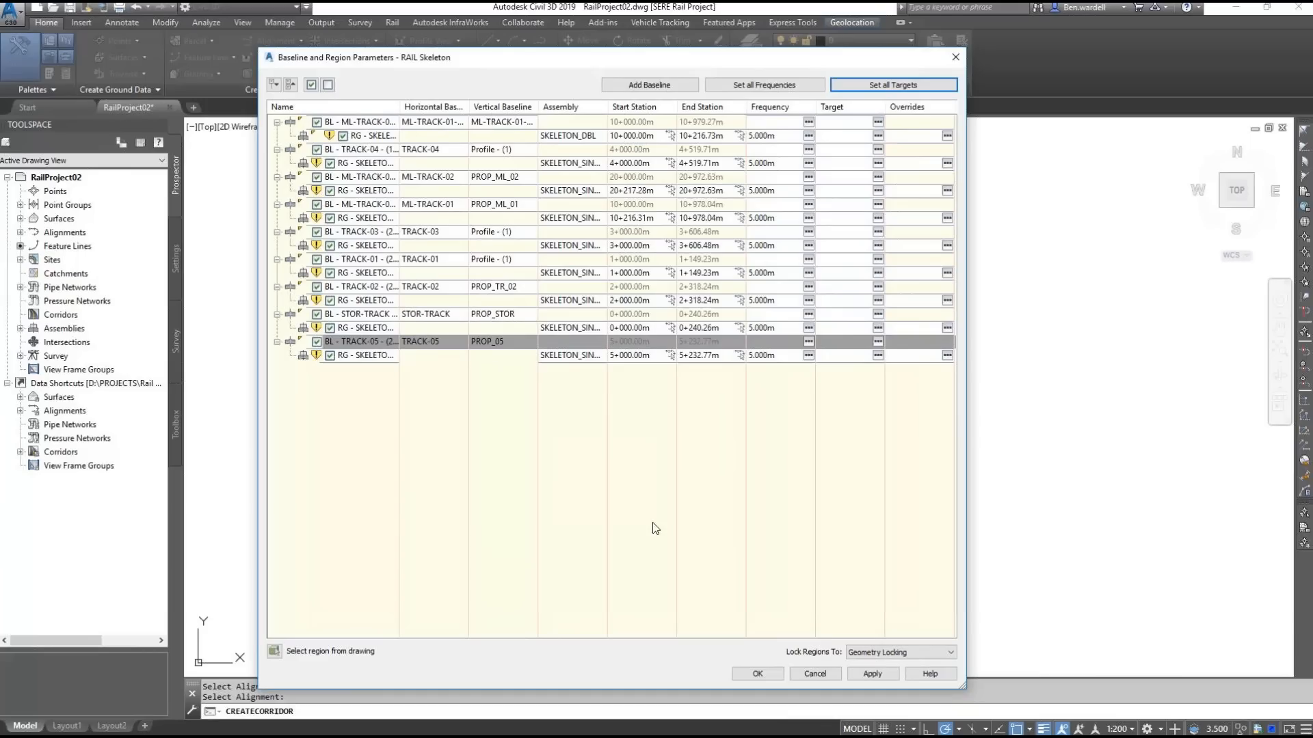
click(757, 673)
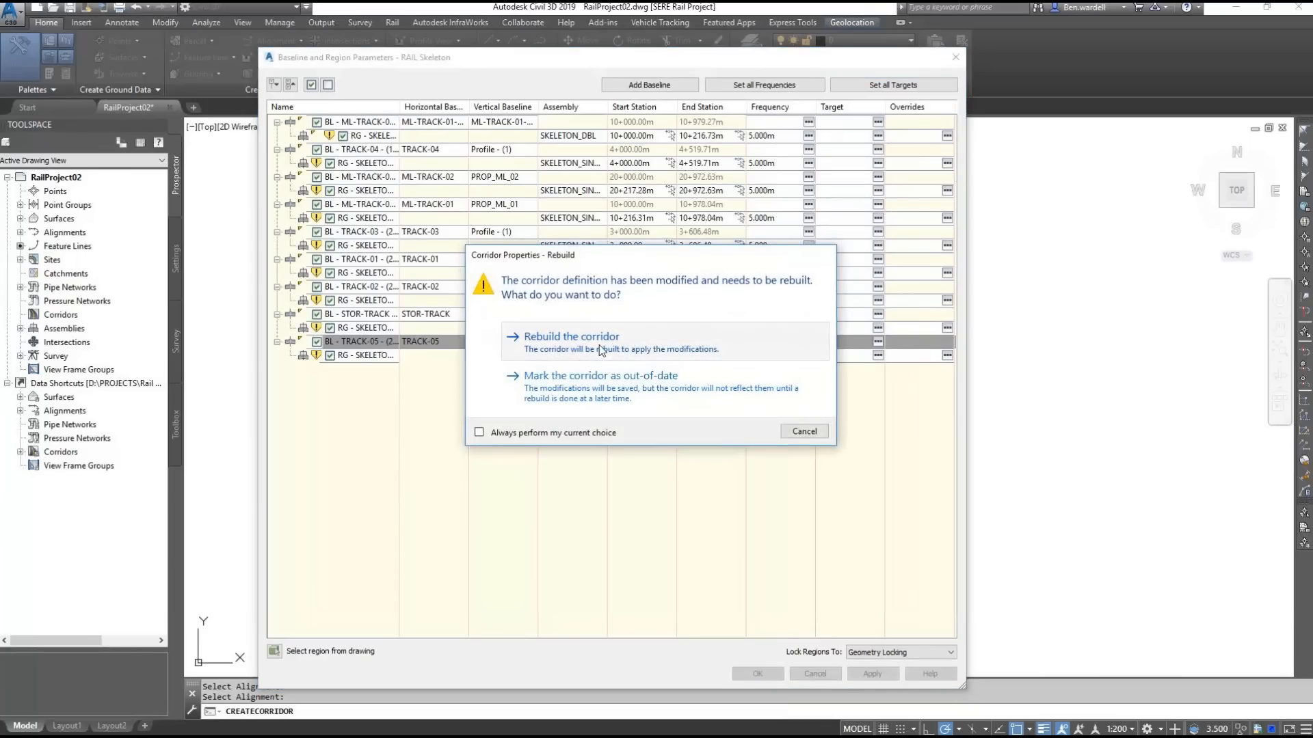
click(571, 338)
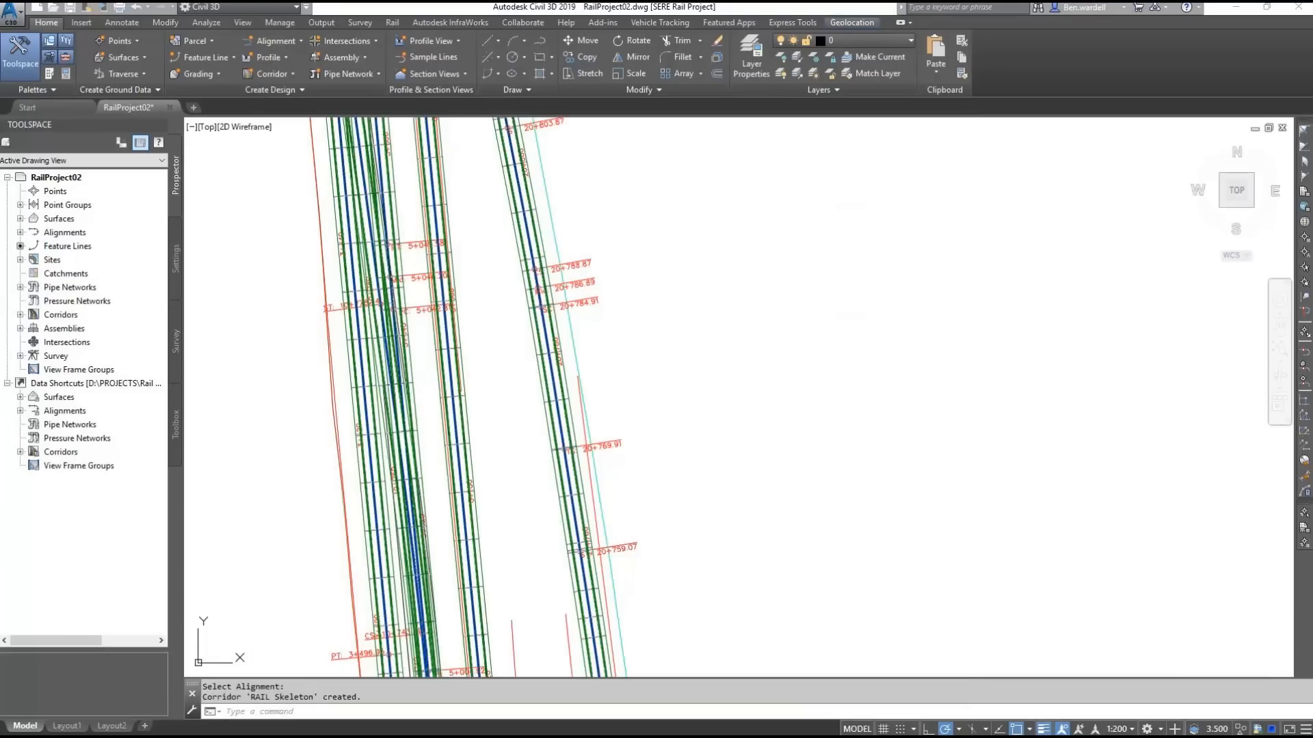
Step: Examine the RAIL Skeleton corridor along its length and open it in the Section Editor
scroll(674, 375, down, 4)
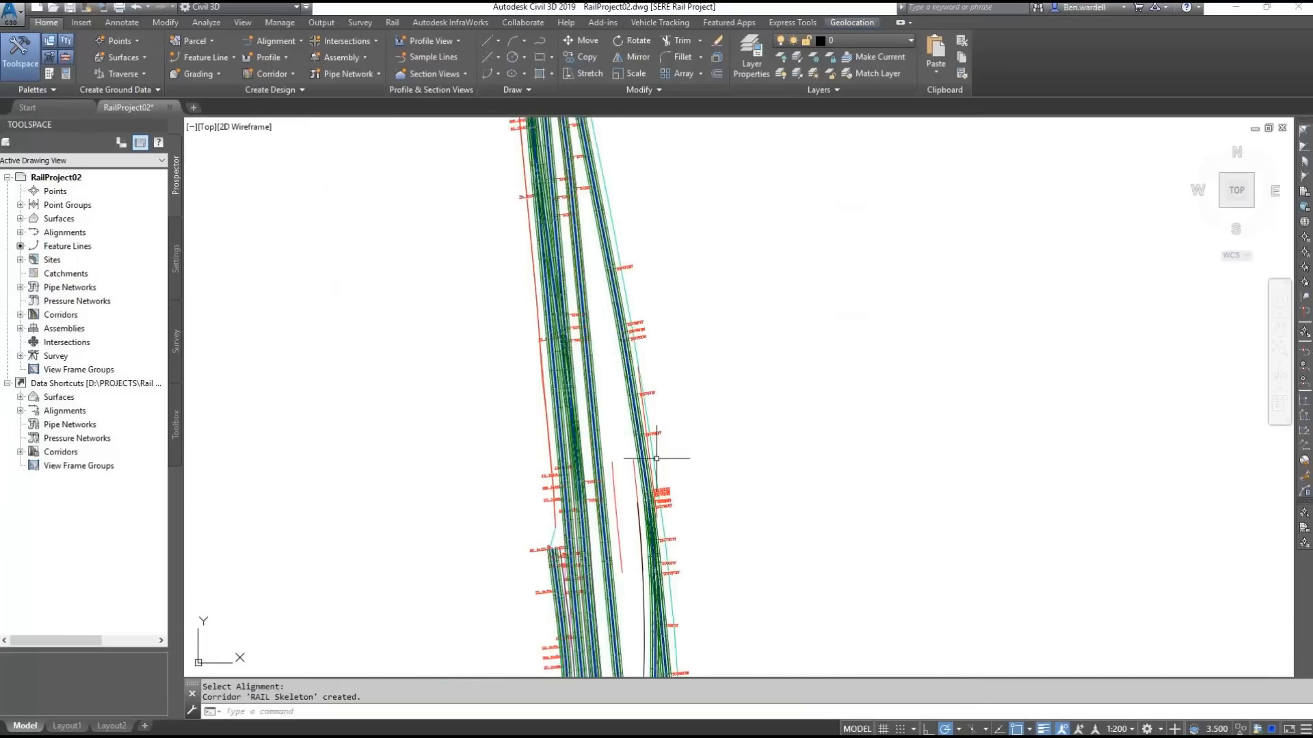
middle_drag(610, 560, 645, 251)
scroll(691, 273, down, 2)
mouse_move(673, 559)
middle_down()
mouse_move(707, 163)
mouse_move(680, 563)
mouse_move(723, 214)
middle_up()
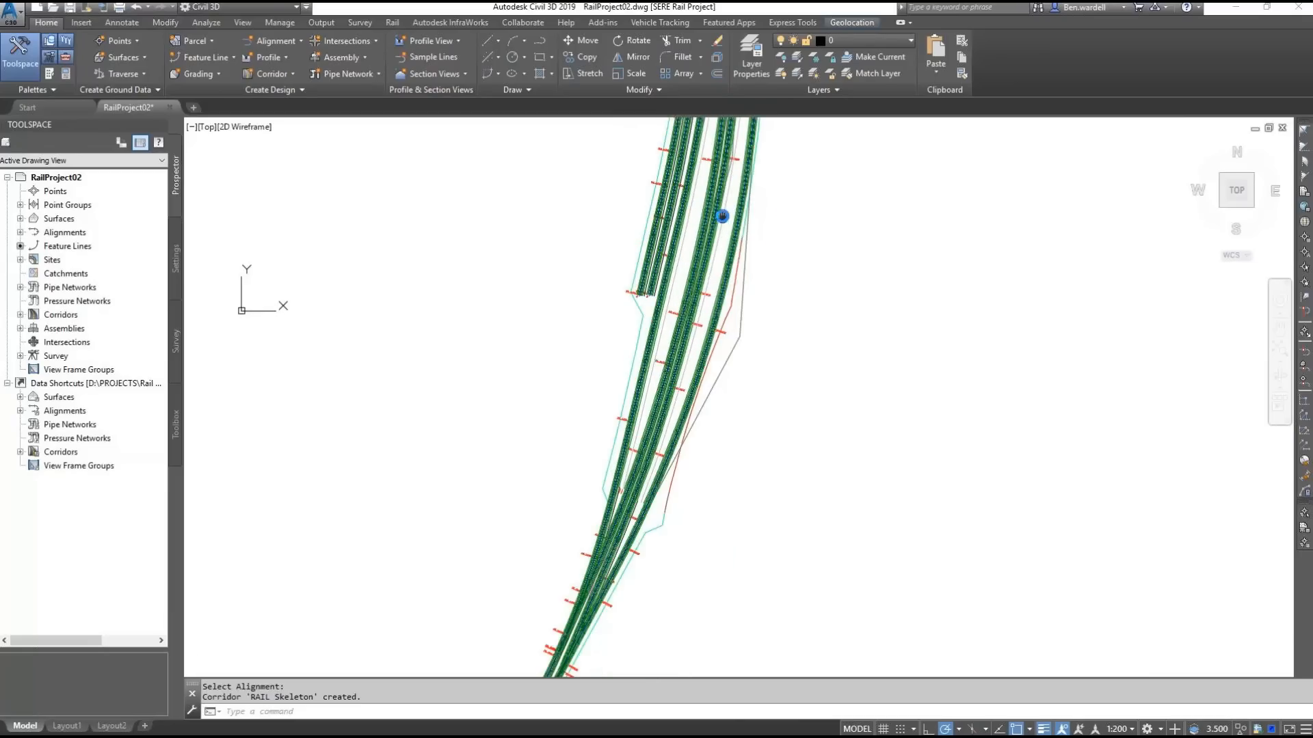
scroll(645, 472, up, 6)
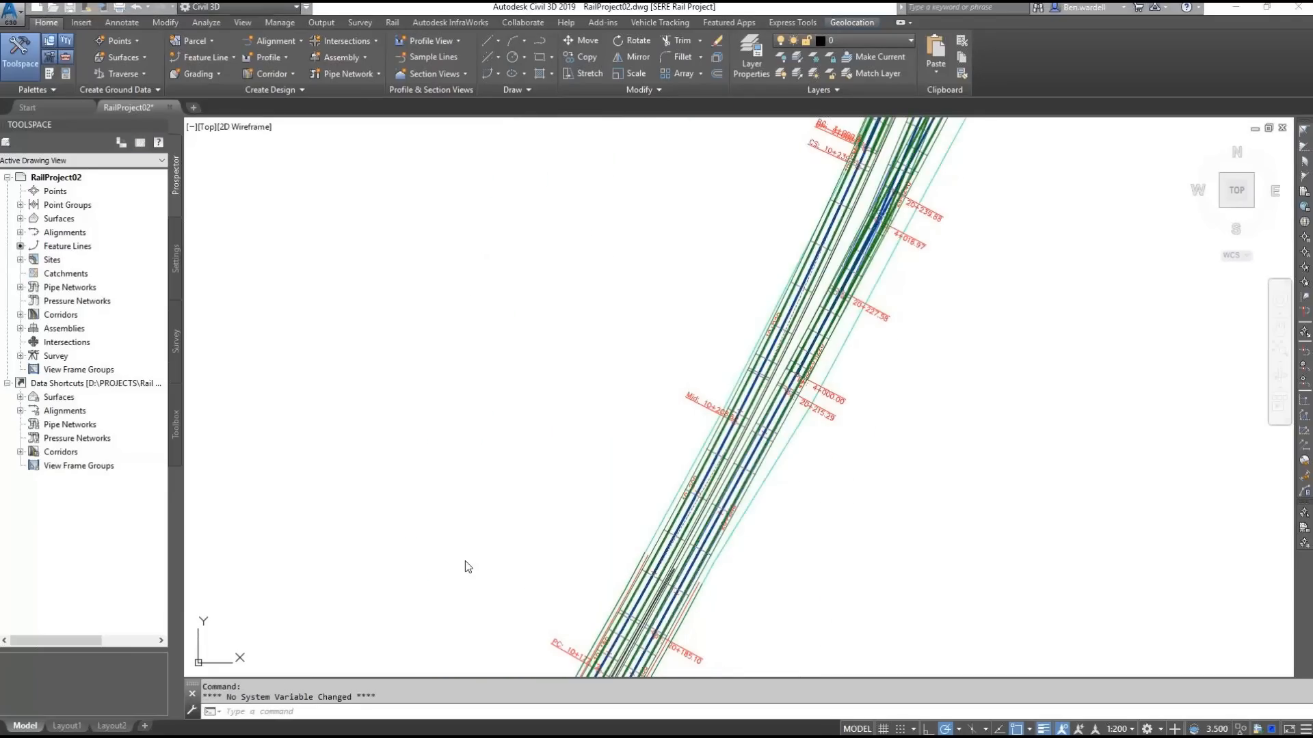
click(765, 379)
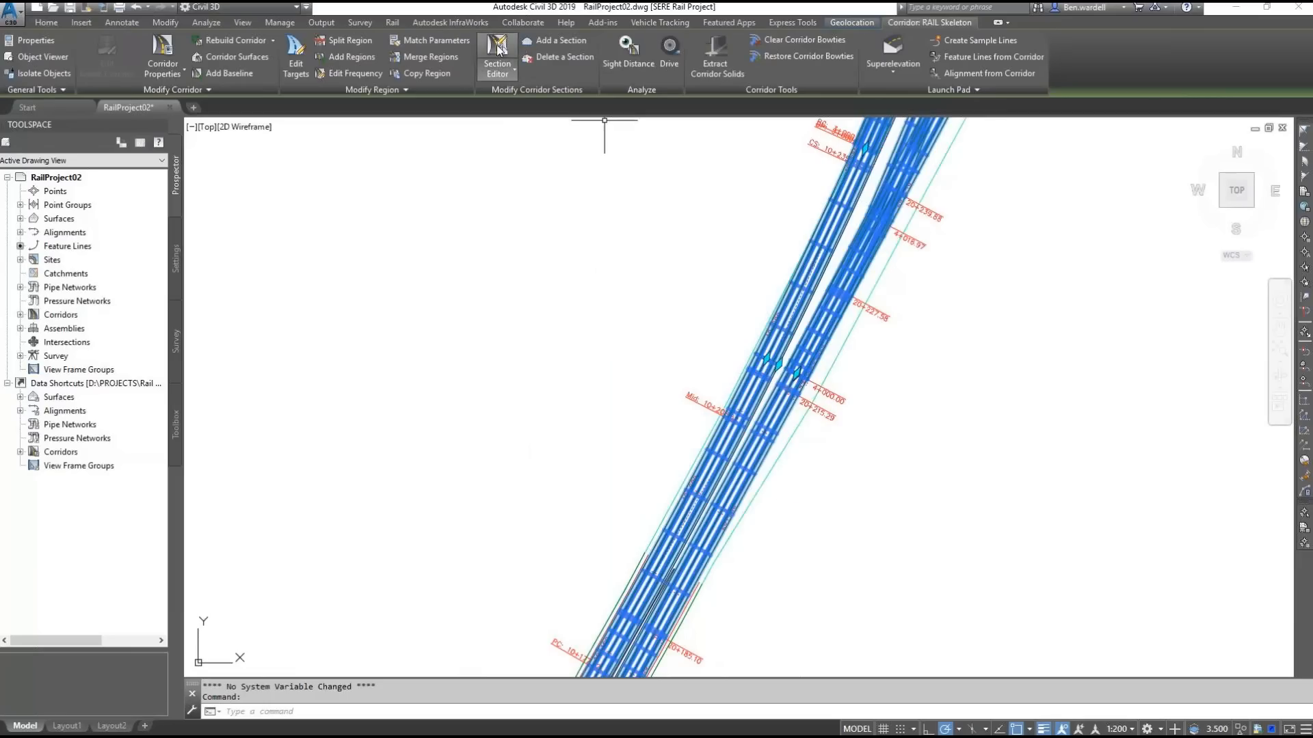
click(500, 53)
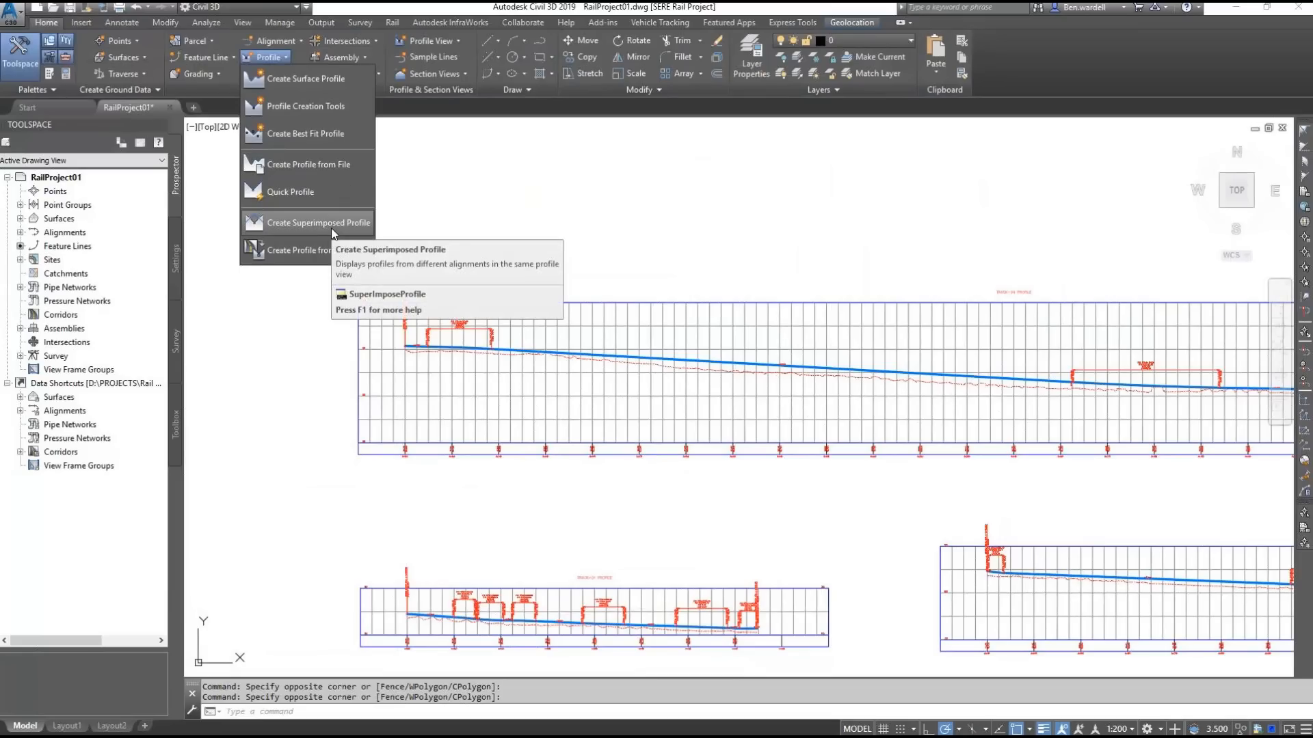
Step: In the RailProject01 drawing, superimpose the ML-TRACK-02 design profile onto the TRACK-04 profile view, keeping the default limits and accuracy
click(331, 228)
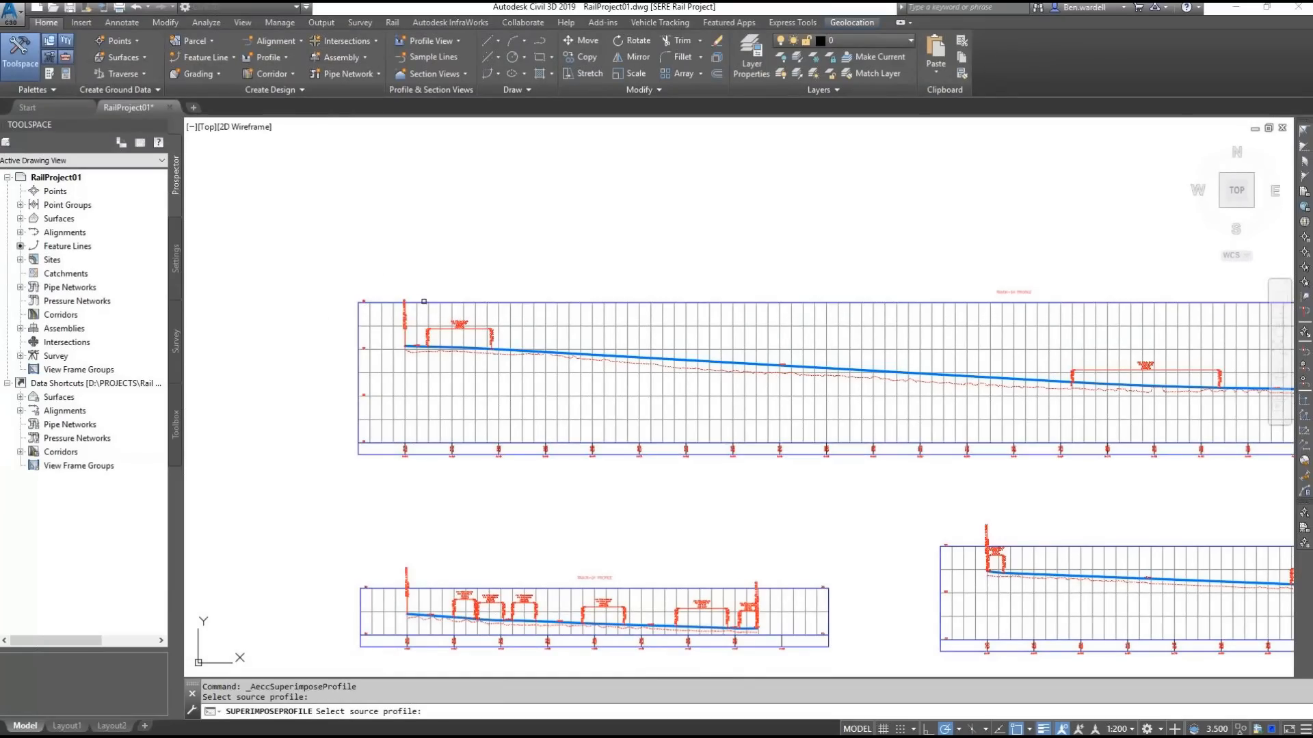
scroll(464, 278, down, 4)
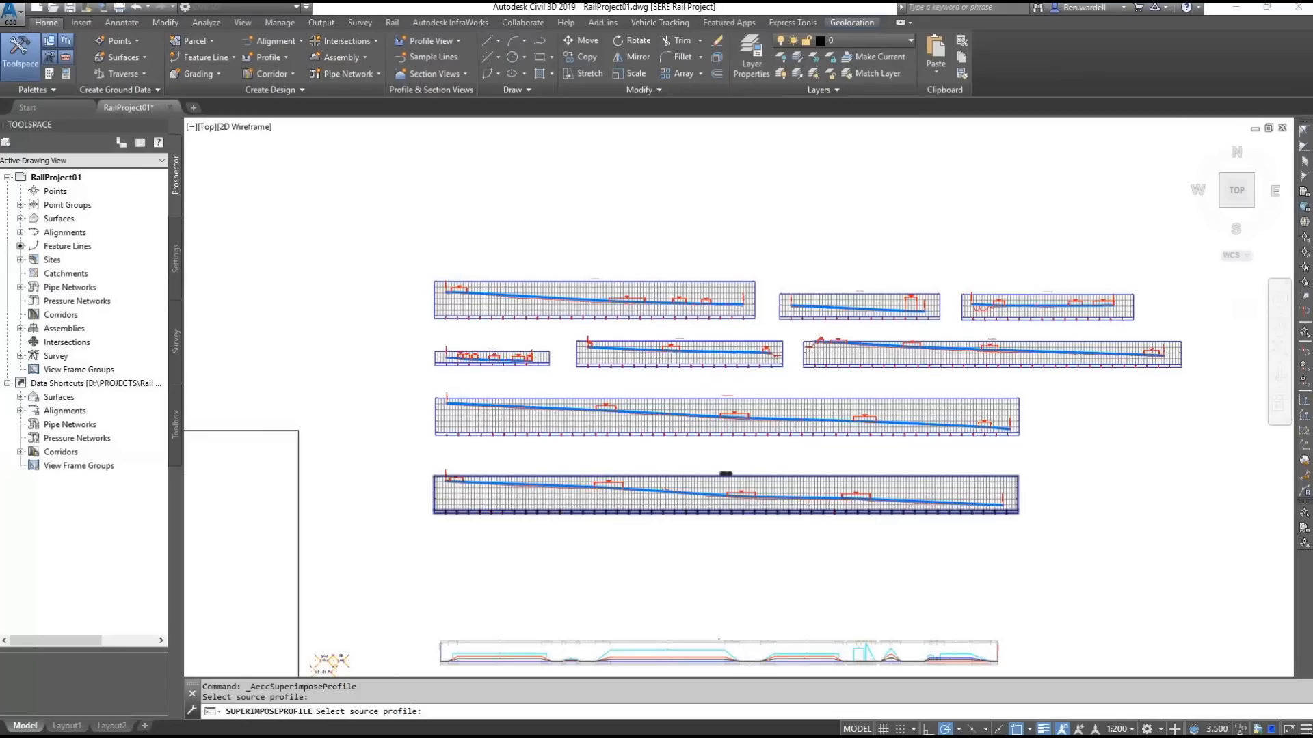
scroll(725, 473, up, 5)
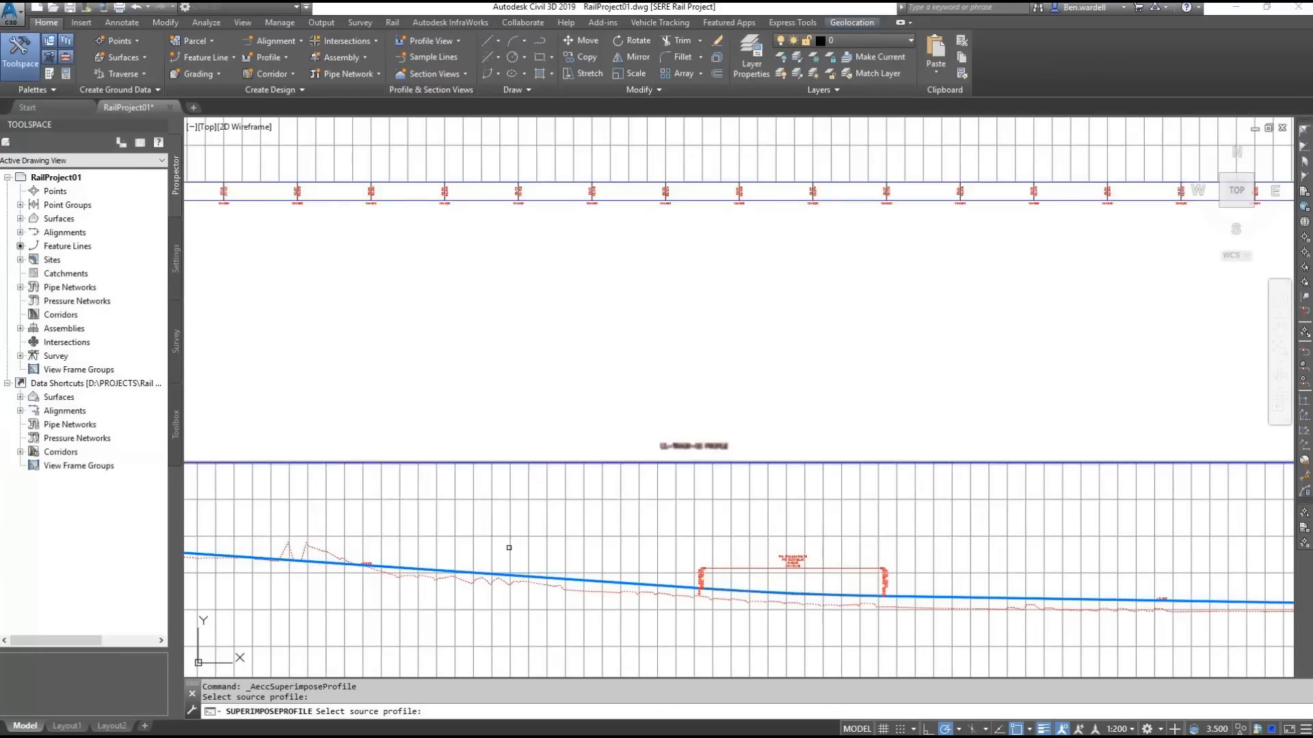
click(568, 588)
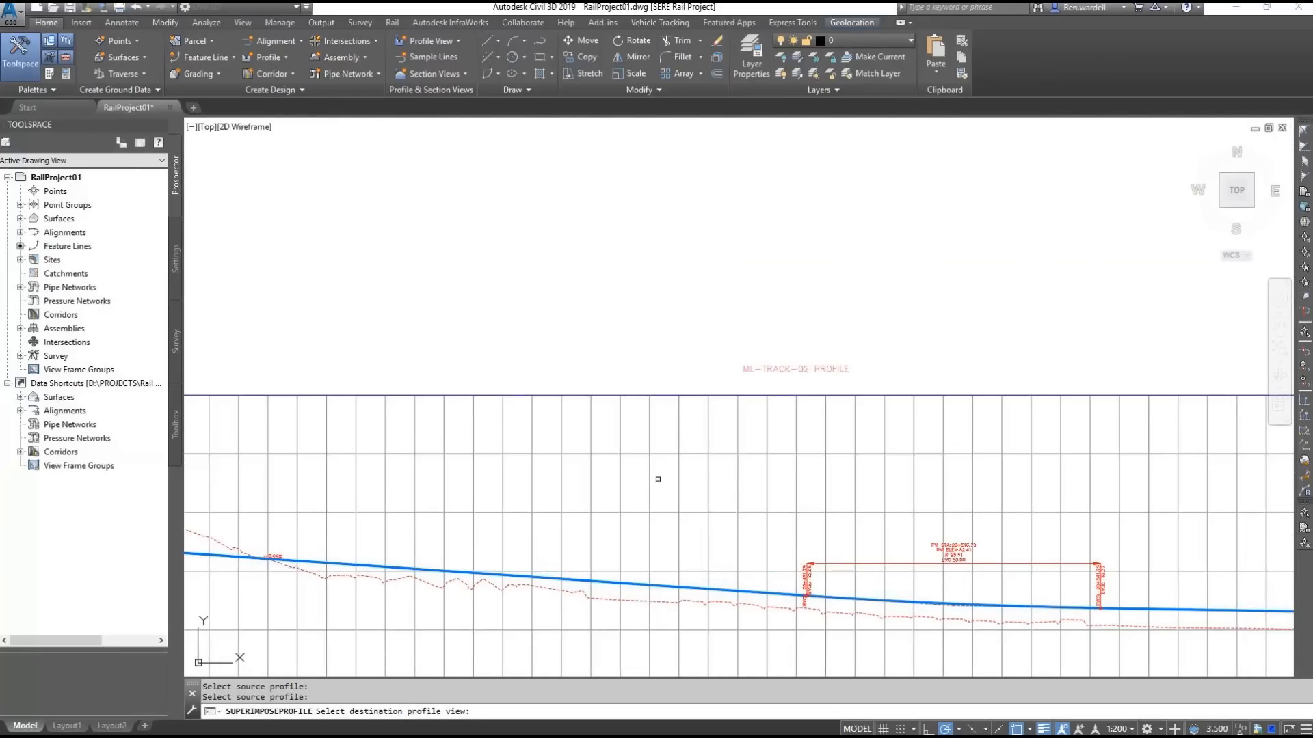
scroll(660, 480, down, 2)
scroll(664, 482, down, 4)
scroll(590, 292, up, 4)
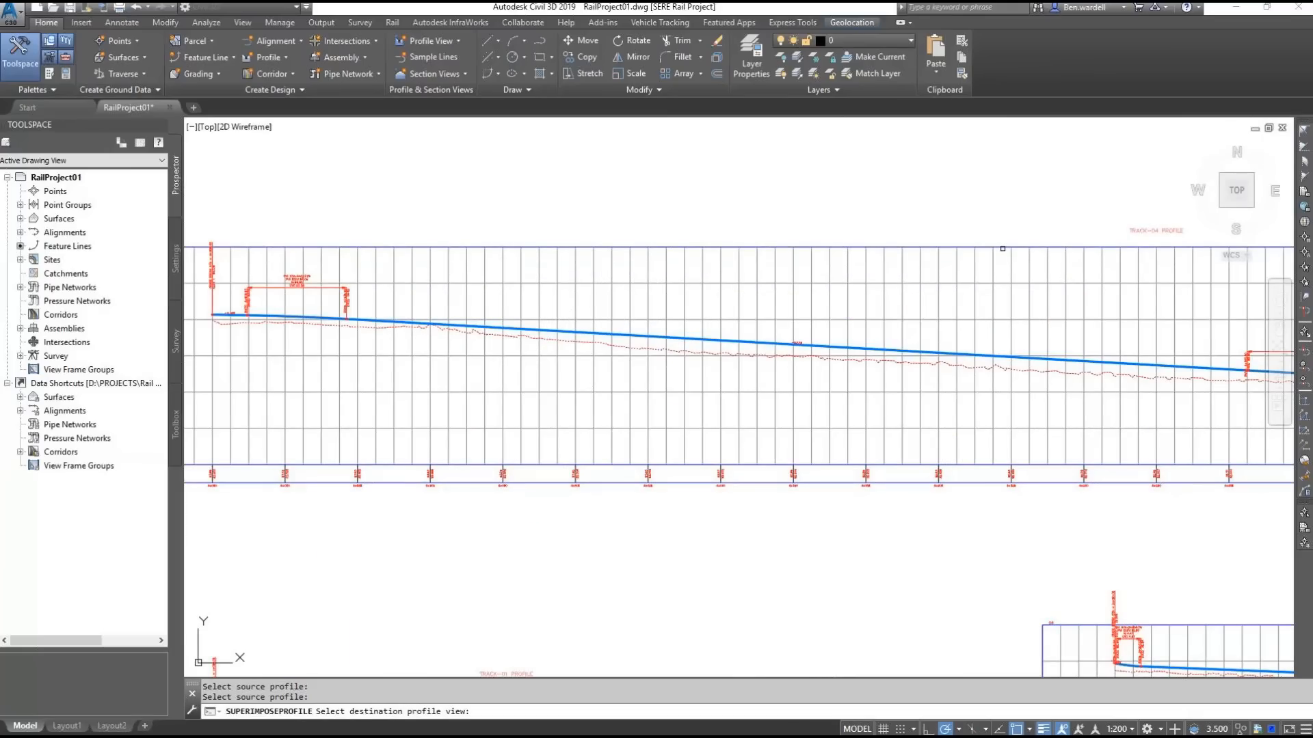
click(1002, 248)
click(478, 236)
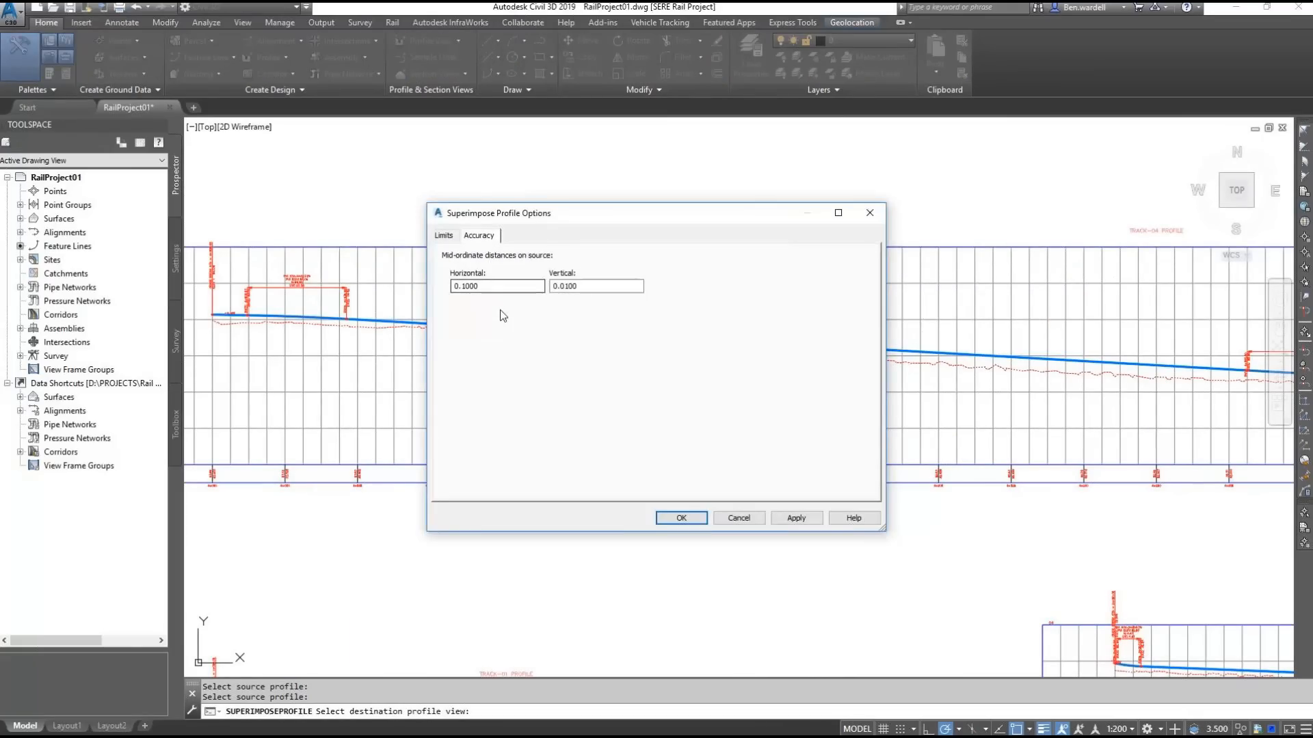
click(676, 518)
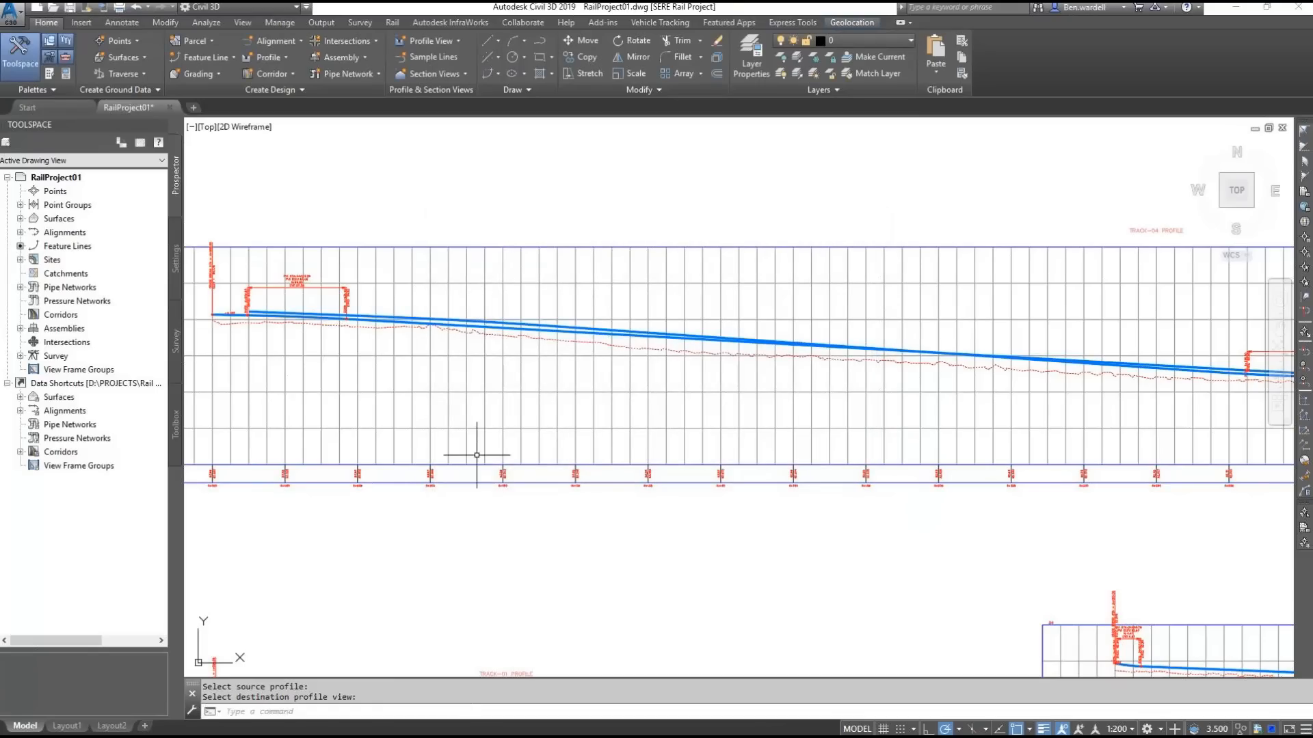
Step: Stretch the start point of the TRACK-04 design profile upward toward the line of the superimposed ML-TRACK-02 profile
scroll(264, 322, up, 4)
middle_drag(344, 337, 468, 337)
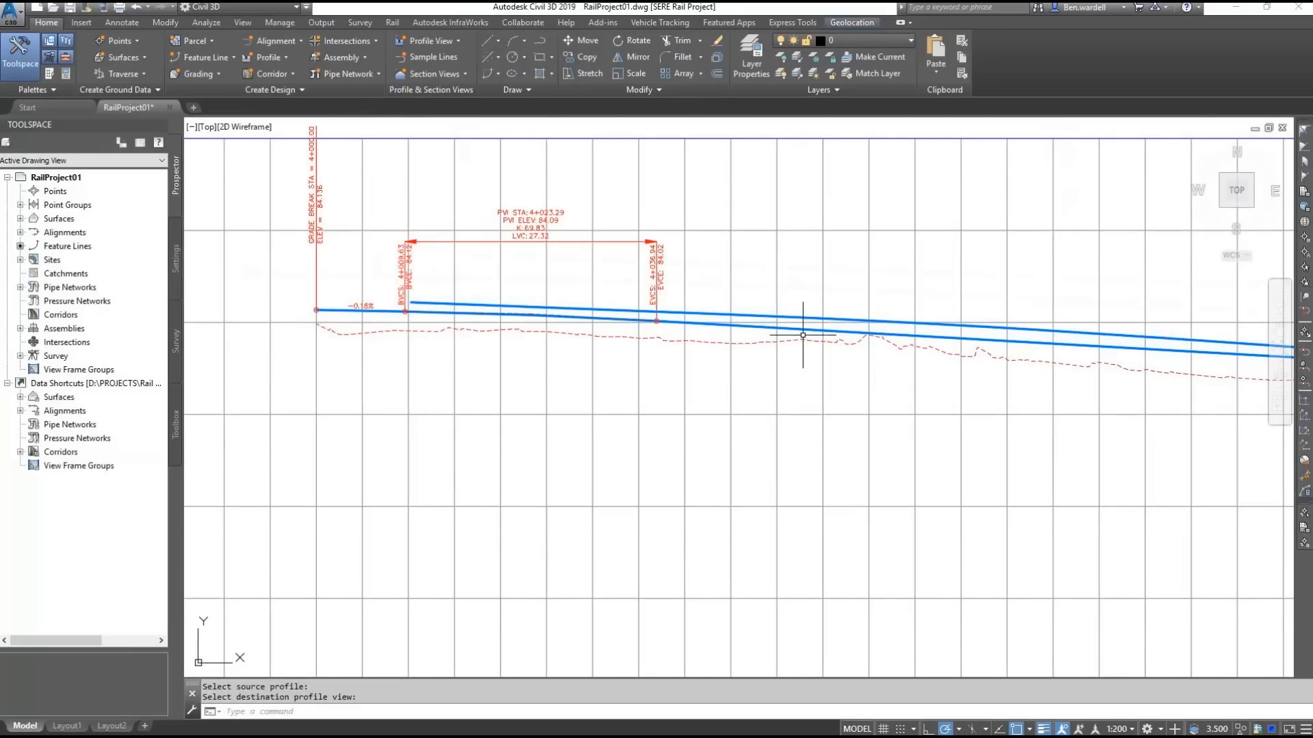
click(246, 274)
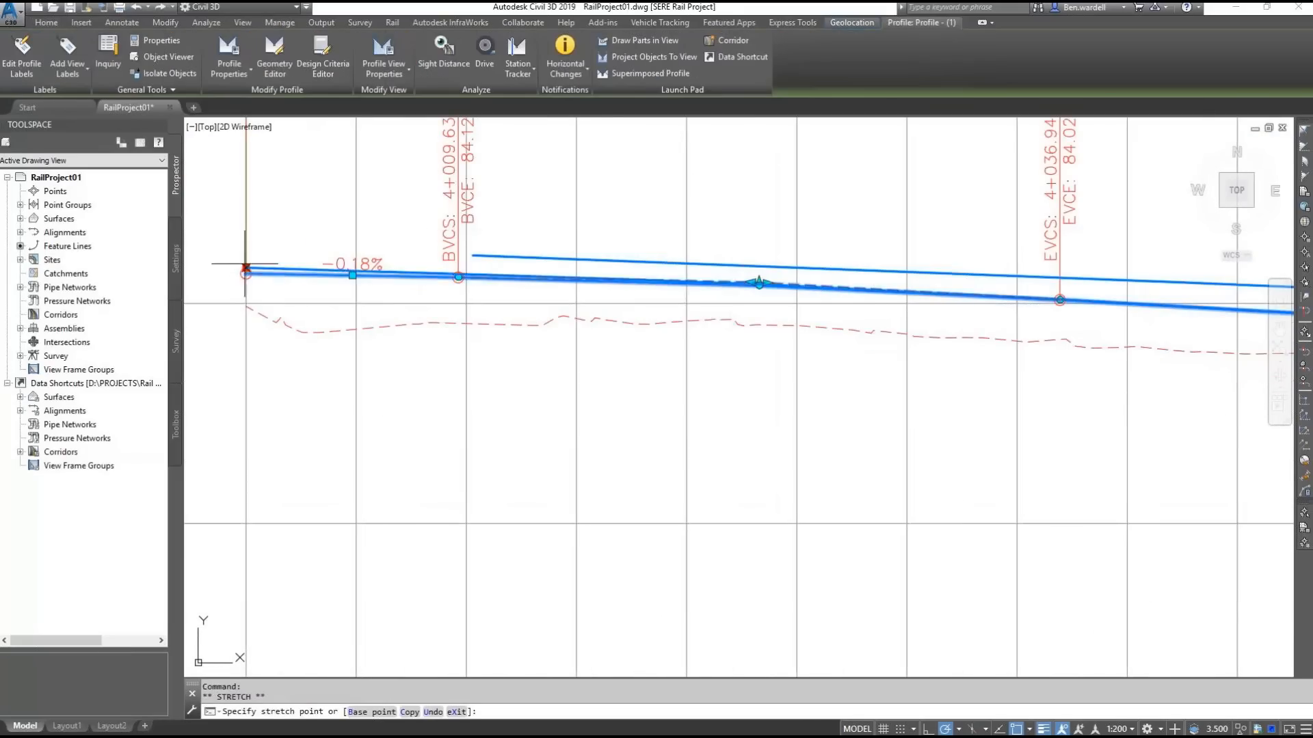
click(246, 248)
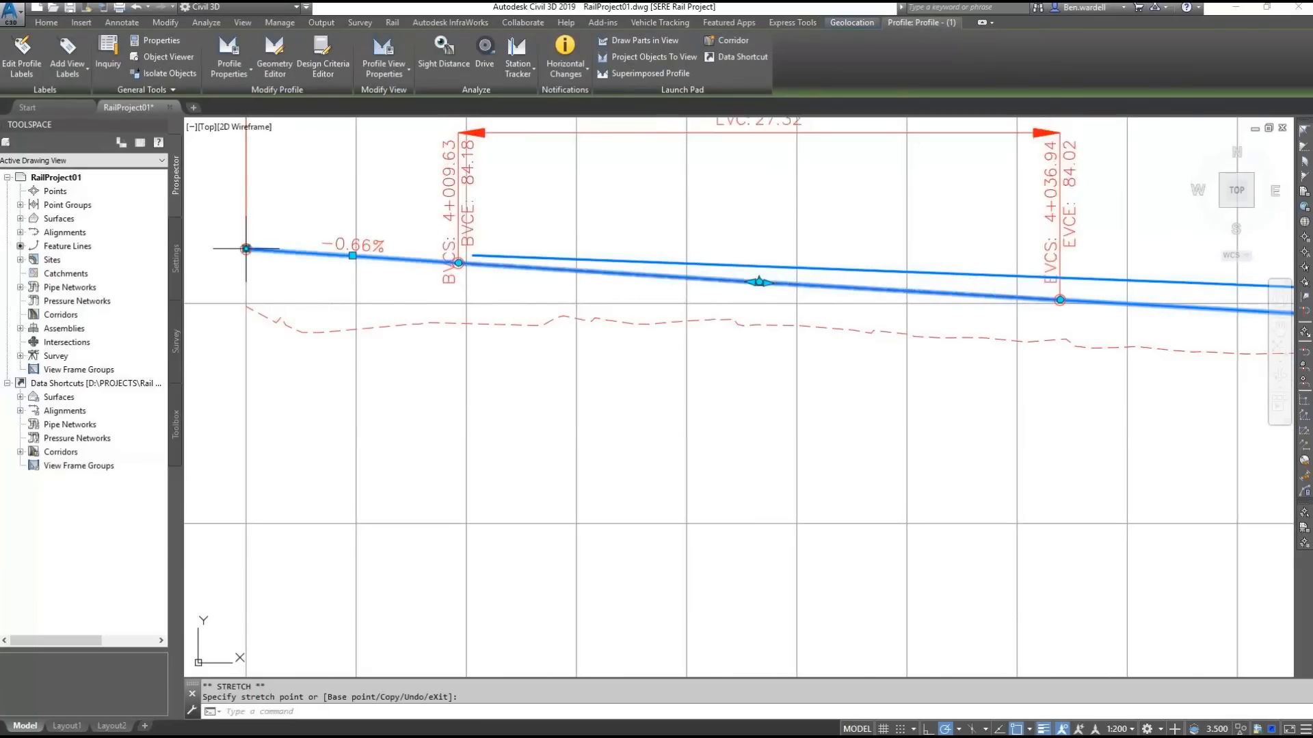
Step: Move the first PVI of the TRACK-04 design profile up onto the superimposed ML-TRACK-02 profile
scroll(362, 288, down, 4)
scroll(362, 287, up, 5)
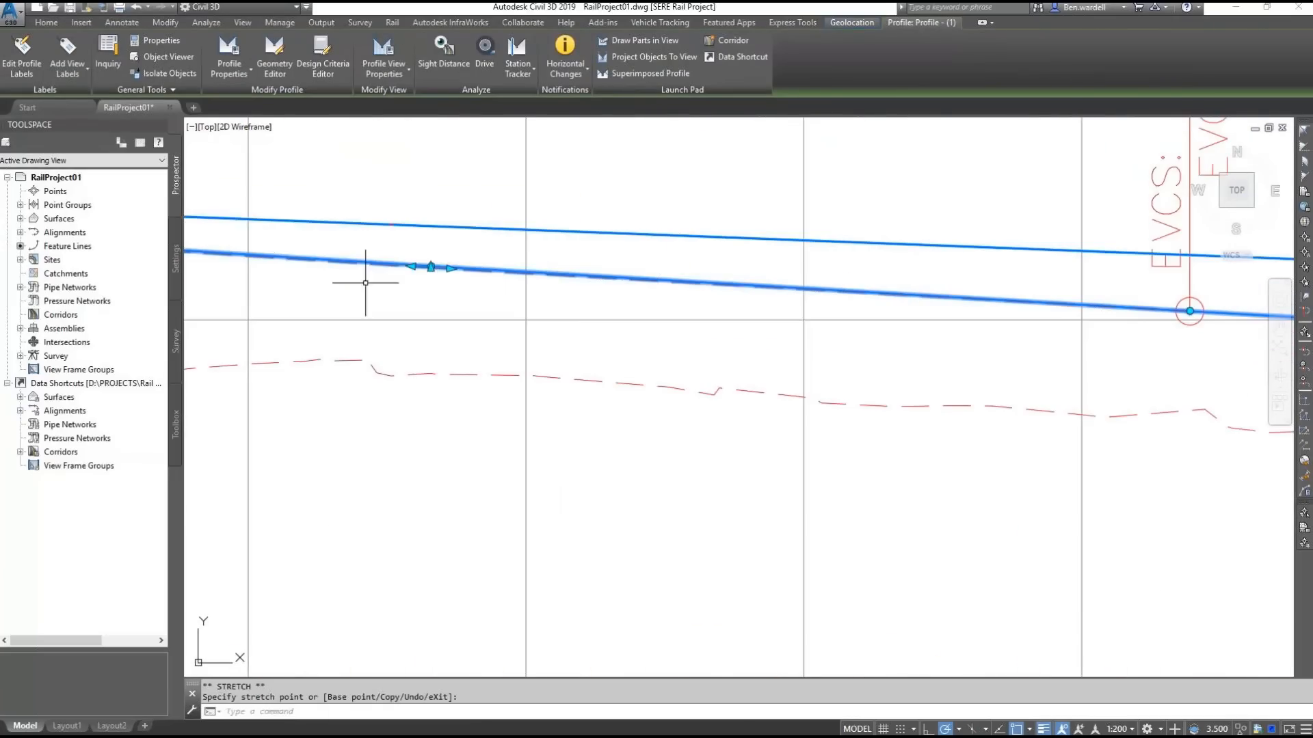
click(431, 267)
scroll(704, 305, down, 5)
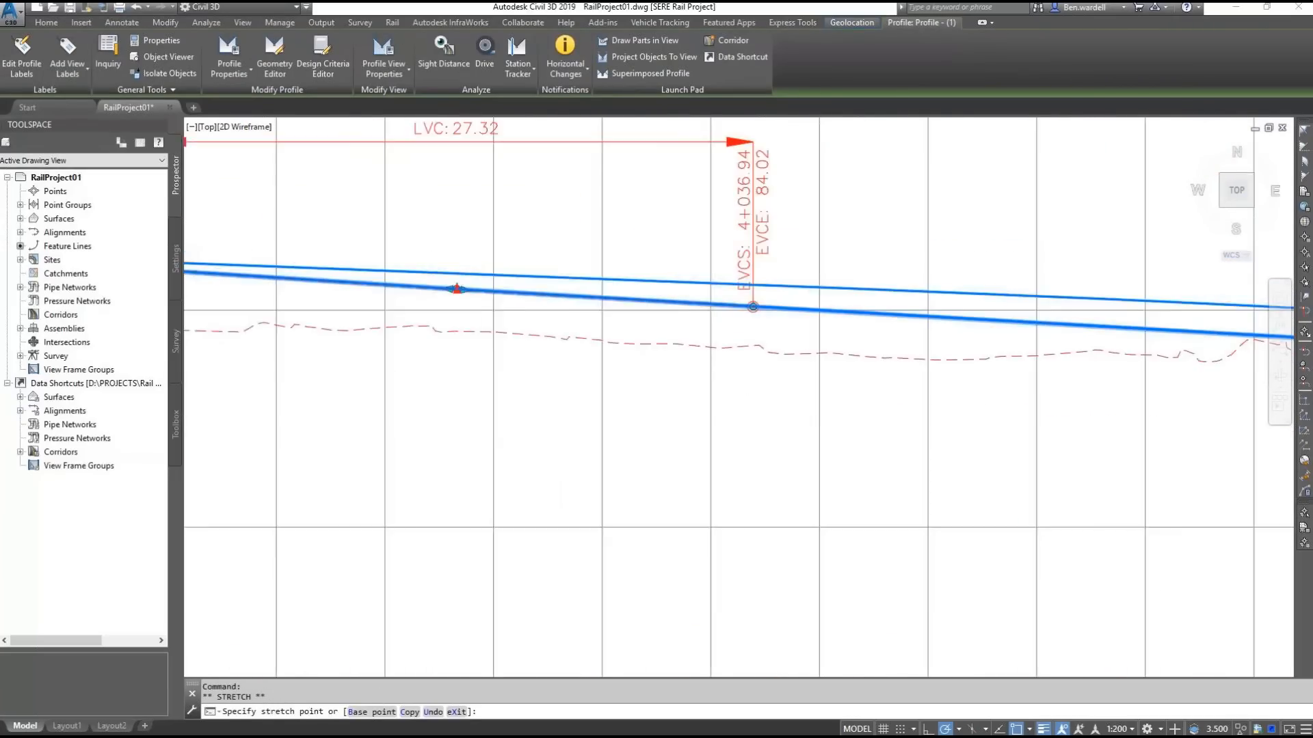
scroll(743, 286, up, 2)
scroll(732, 290, up, 6)
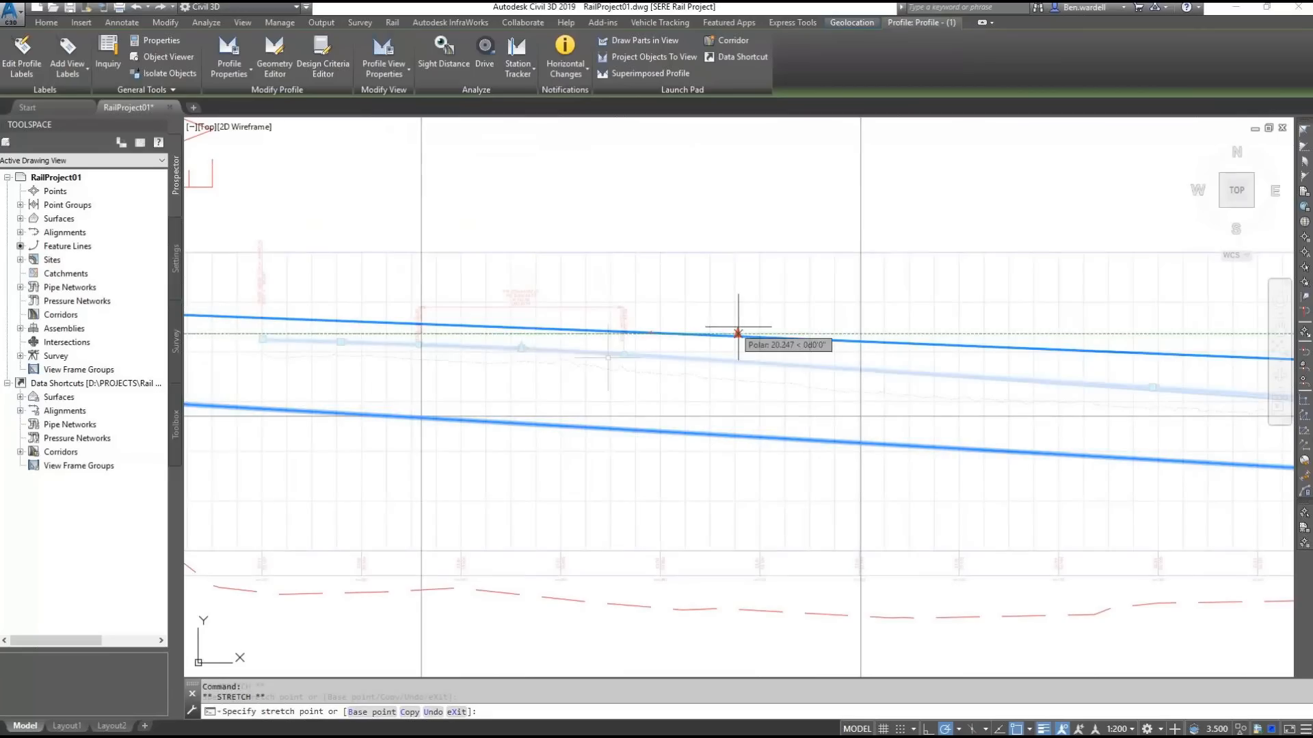
click(735, 337)
middle_drag(589, 357, 723, 352)
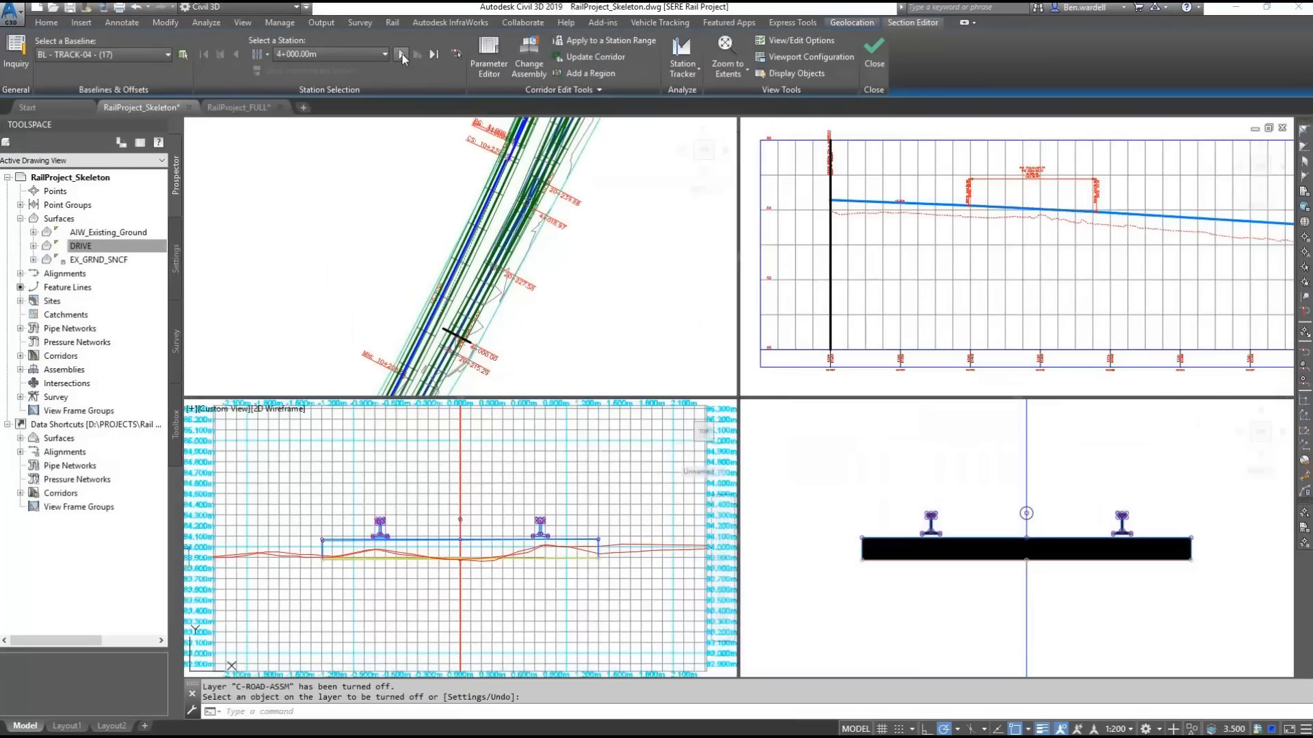
Step: In the RailProject_Skeleton drawing, step forward through the BL - TRACK-04 corridor sections from station 4+000.00, checking track levels against the neighbouring track
click(402, 55)
click(403, 55)
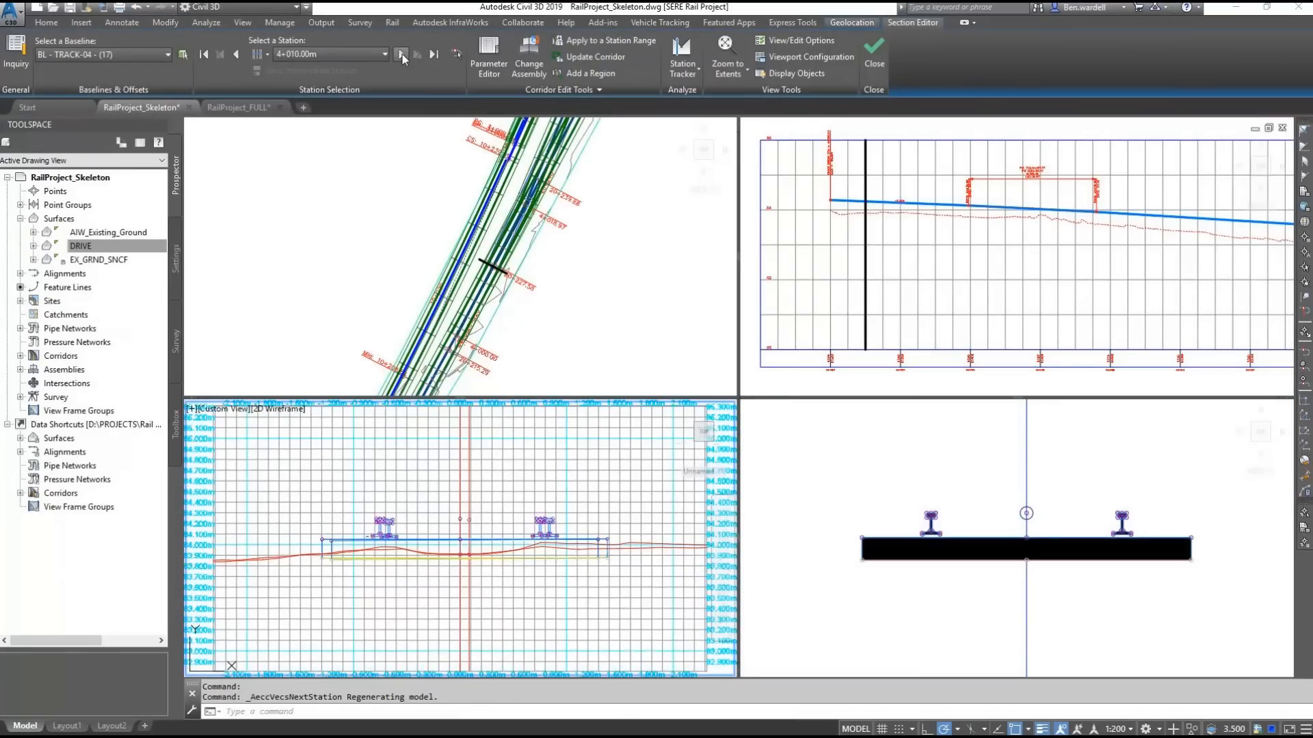
click(402, 55)
click(402, 55)
click(402, 55)
click(402, 54)
click(402, 54)
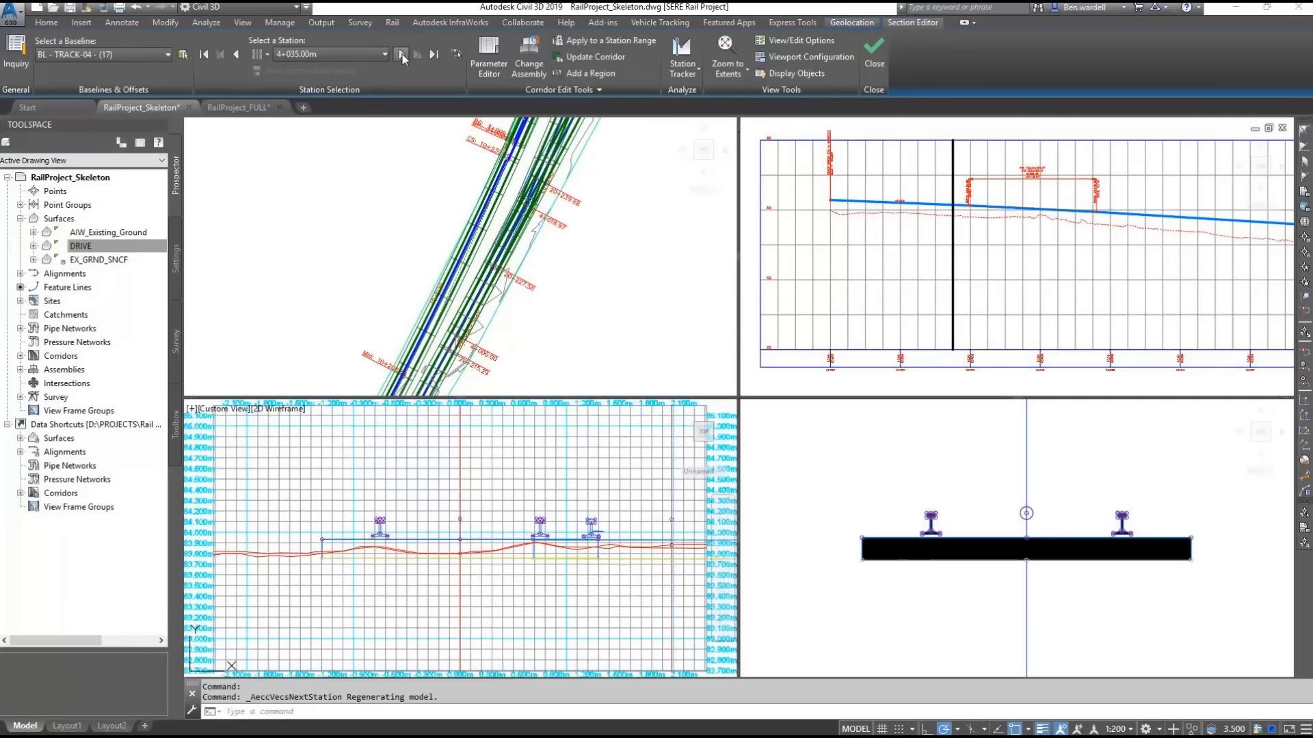
click(402, 55)
click(402, 55)
click(402, 54)
click(402, 54)
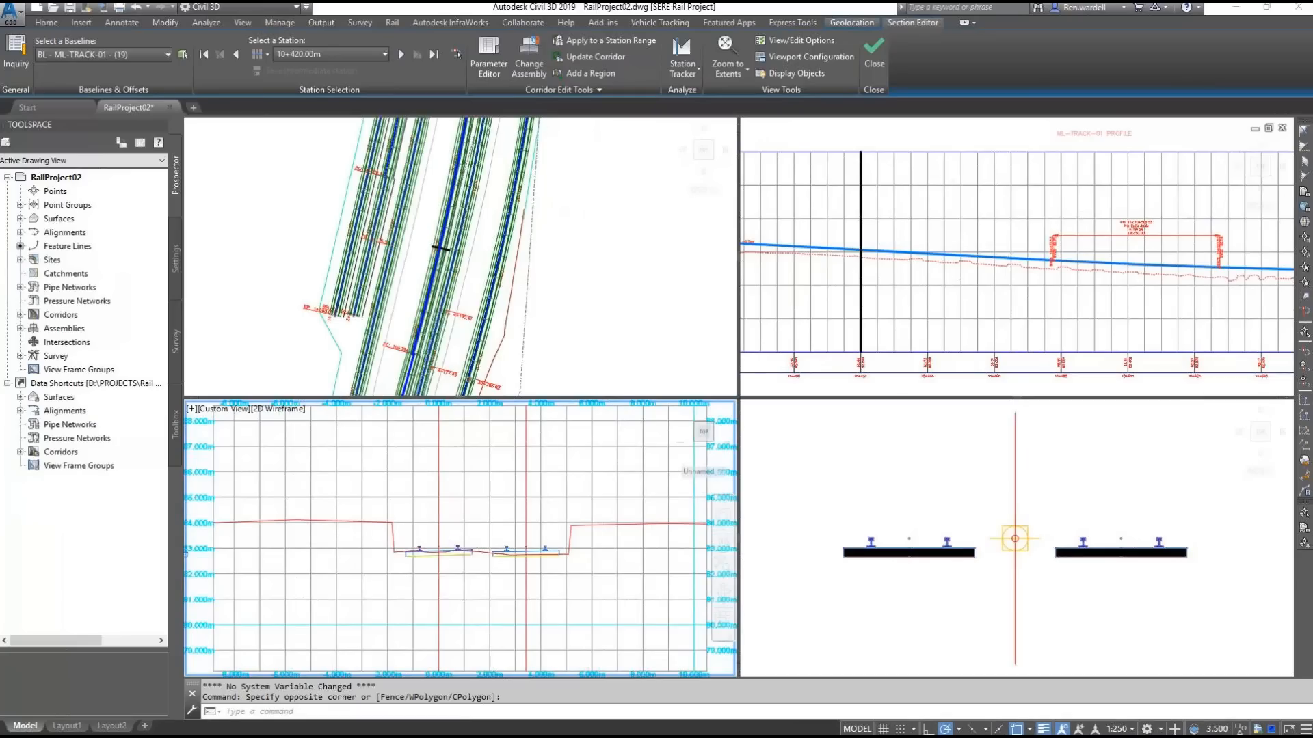
Step: In the RailProject02 drawing, examine the full corridor width across all tracks at station 10+420.00 of BL - ML-TRACK-01
scroll(482, 540, down, 2)
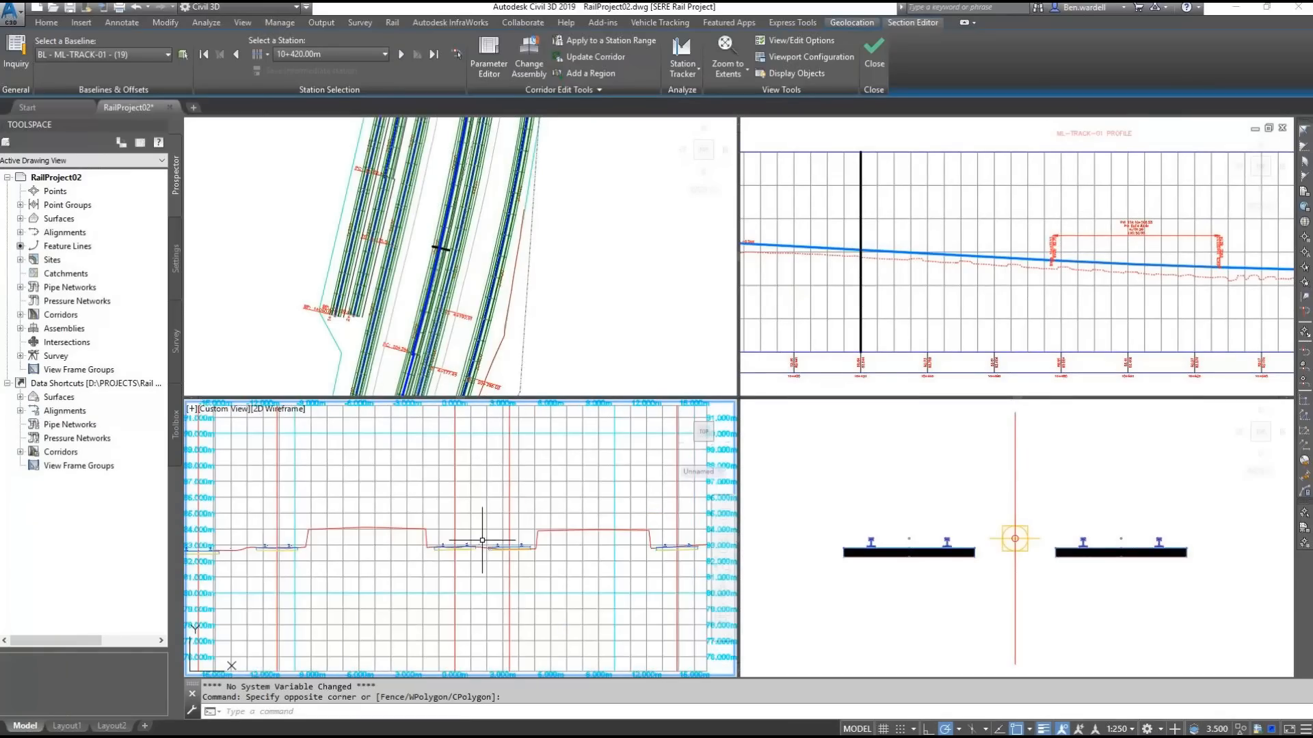
scroll(482, 540, down, 2)
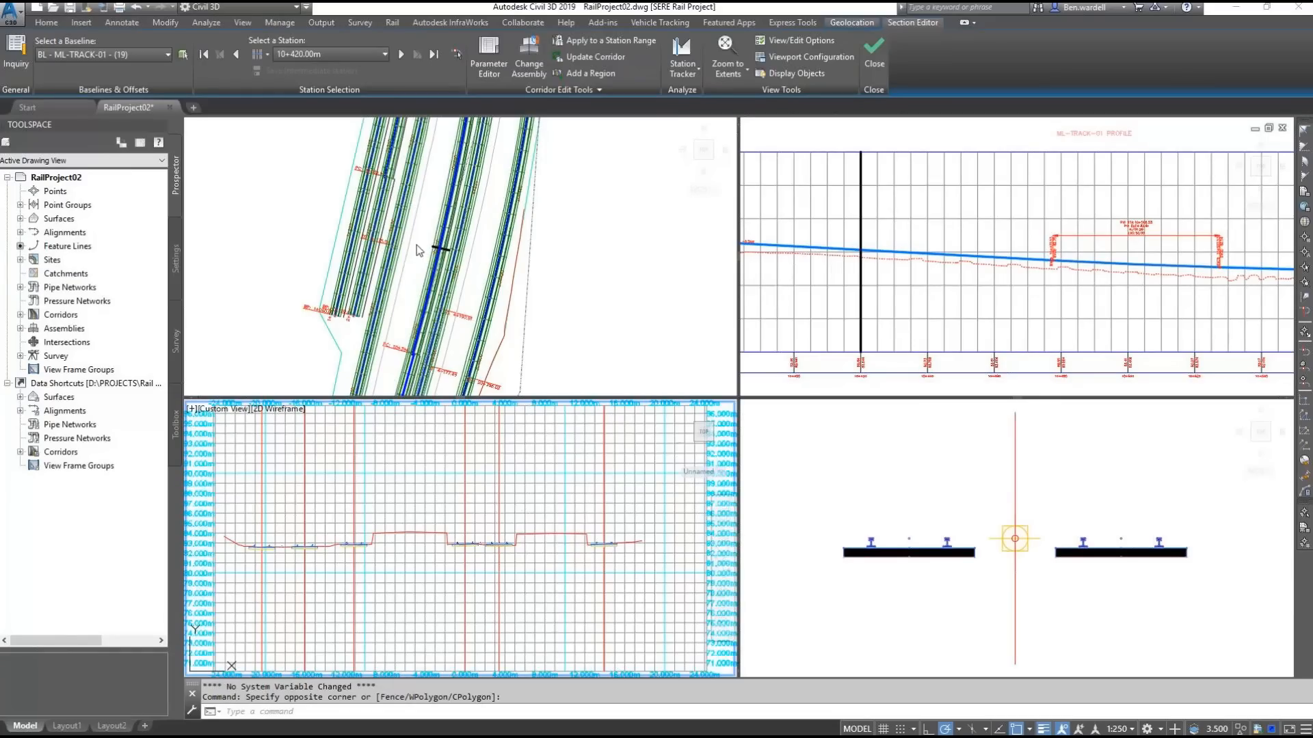
click(482, 260)
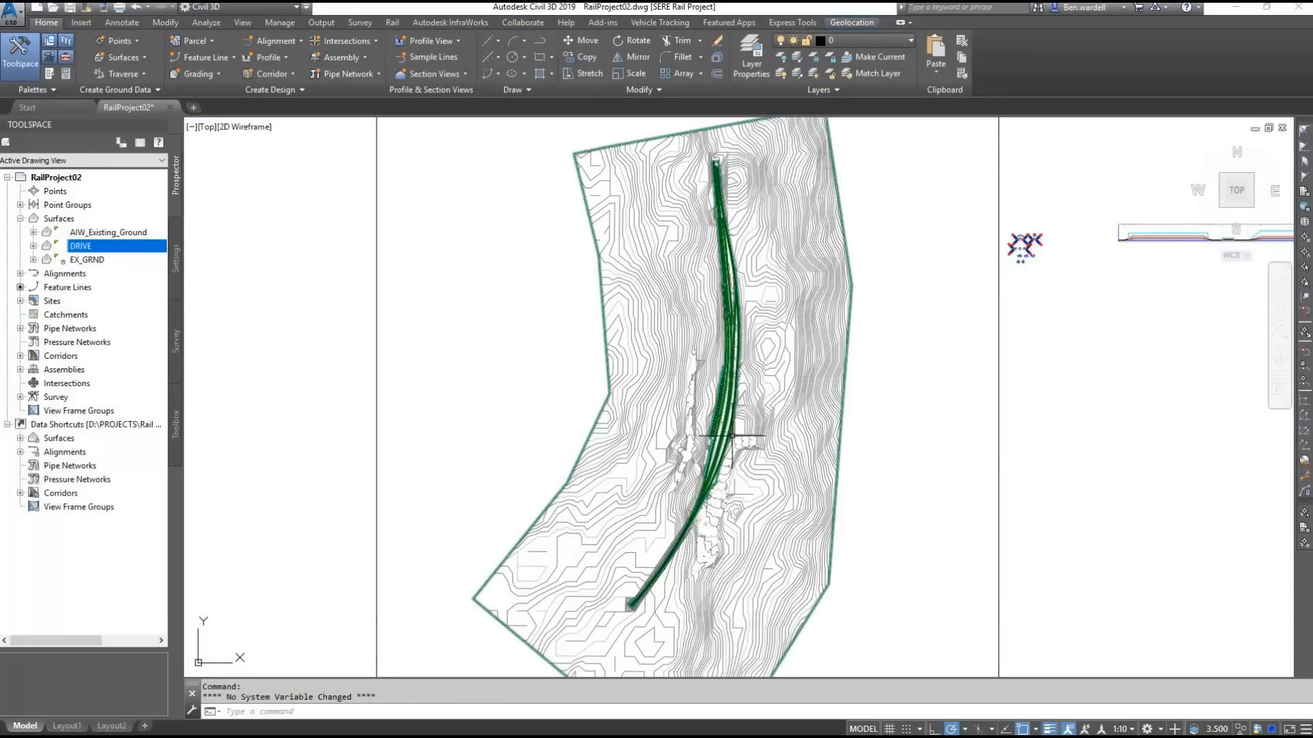
Step: Start a Drive simulation of the corridor along a picked track feature line and adjust its travel speed
scroll(727, 440, up, 10)
click(609, 414)
click(667, 49)
scroll(598, 444, up, 5)
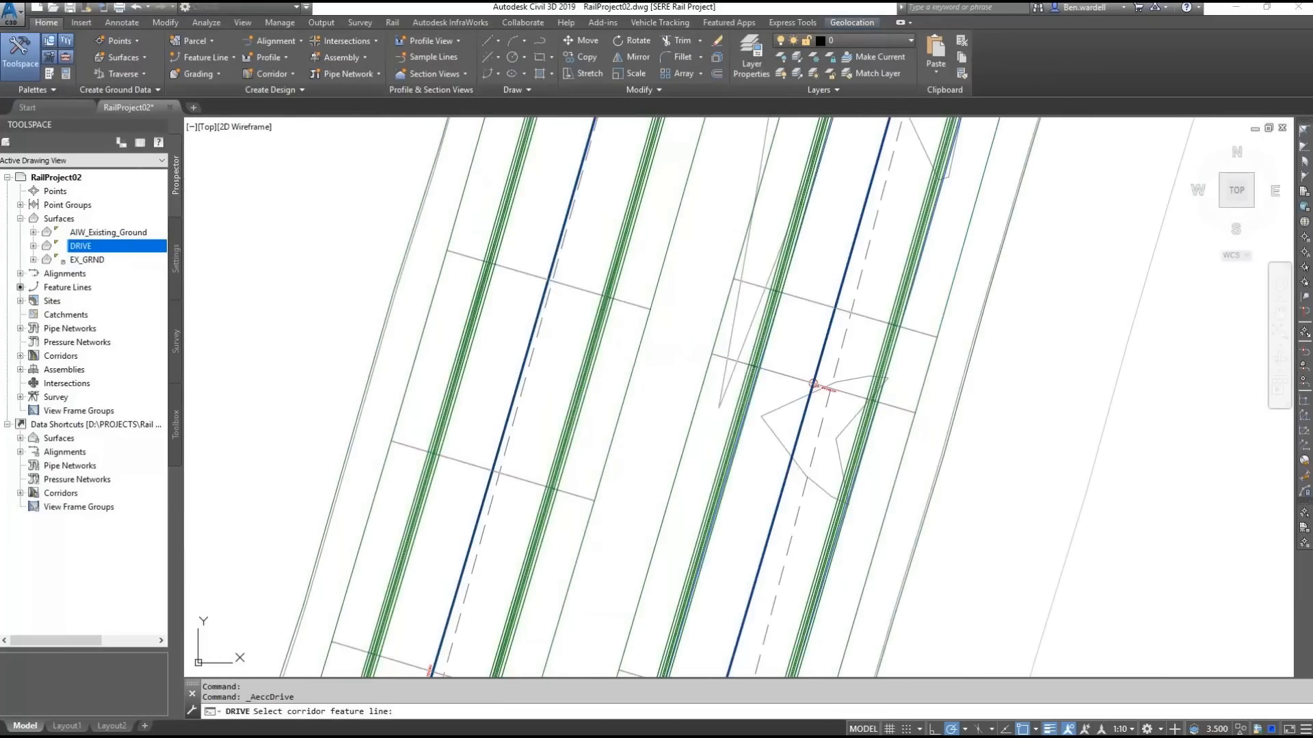
click(812, 383)
click(623, 442)
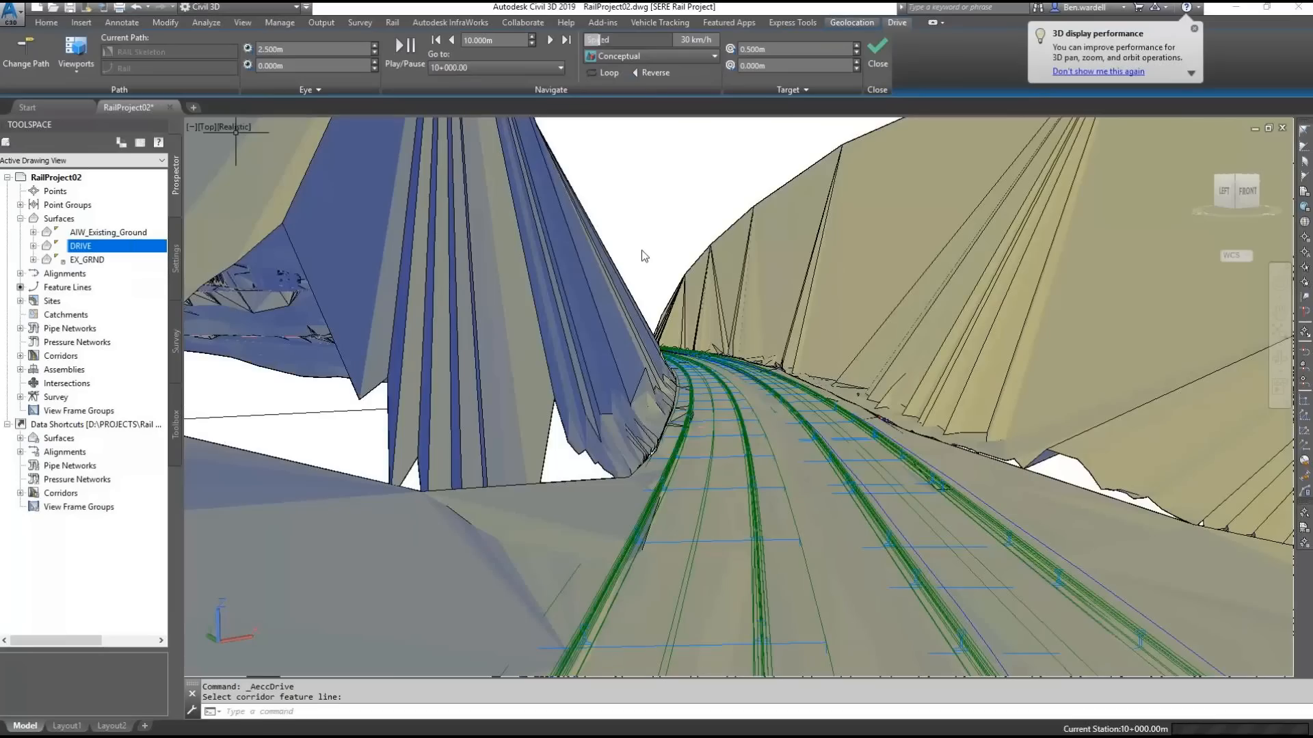
drag(605, 39, 600, 39)
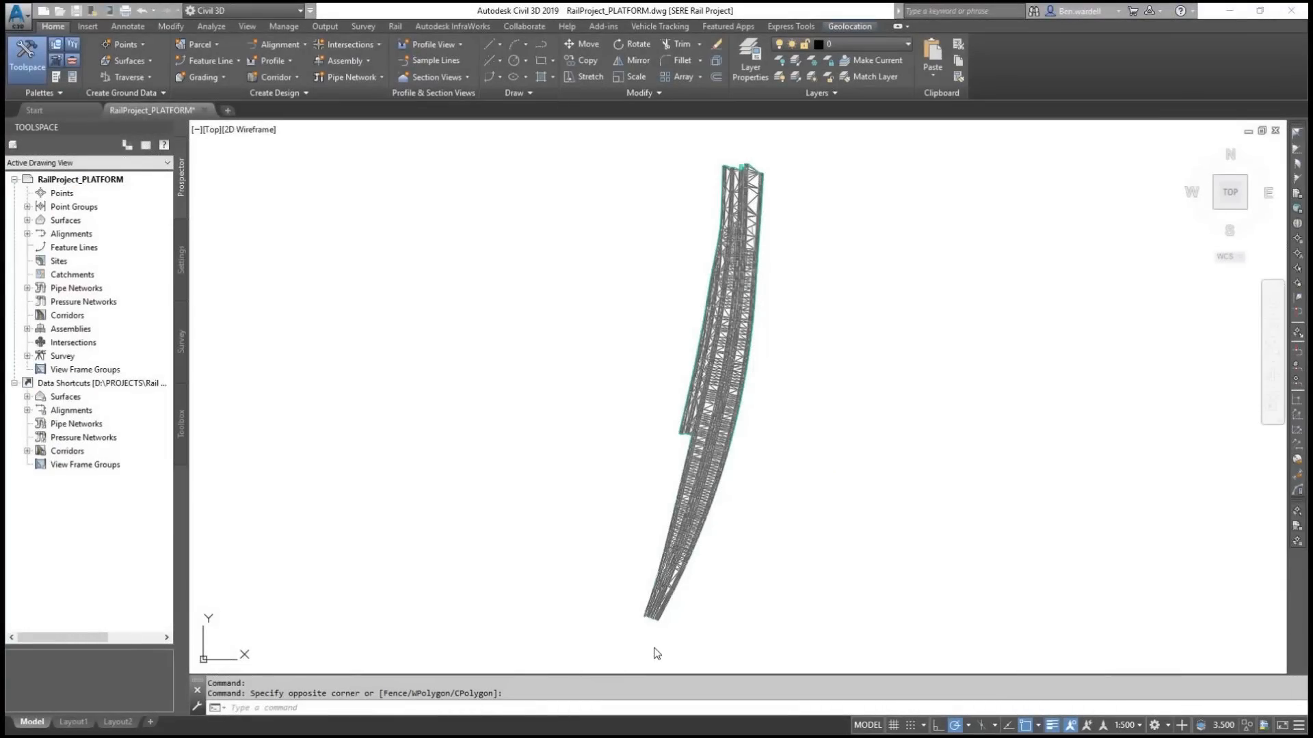
Step: In the RailProject_PLATFORM drawing, open the Platform TIN surface in the Object Viewer and inspect it in 3D
shift+middle_drag(665, 646, 944, 493)
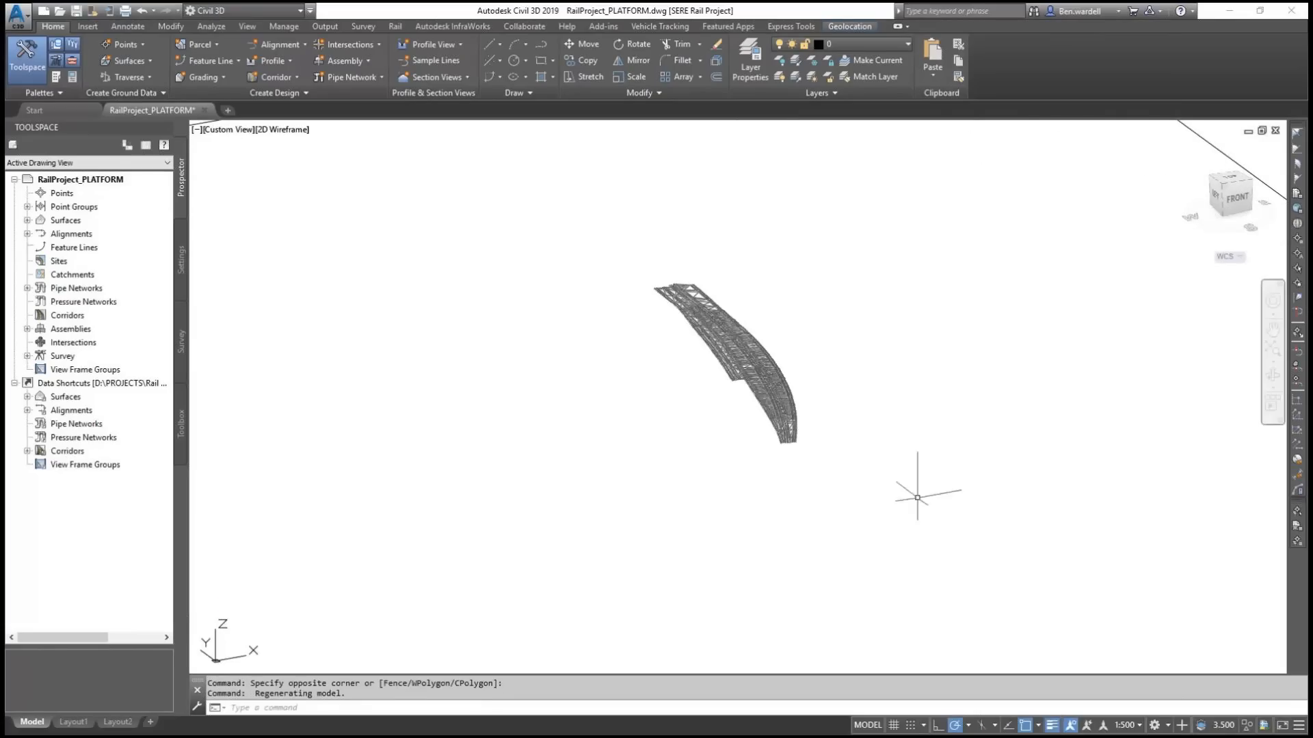
scroll(768, 356, up, 5)
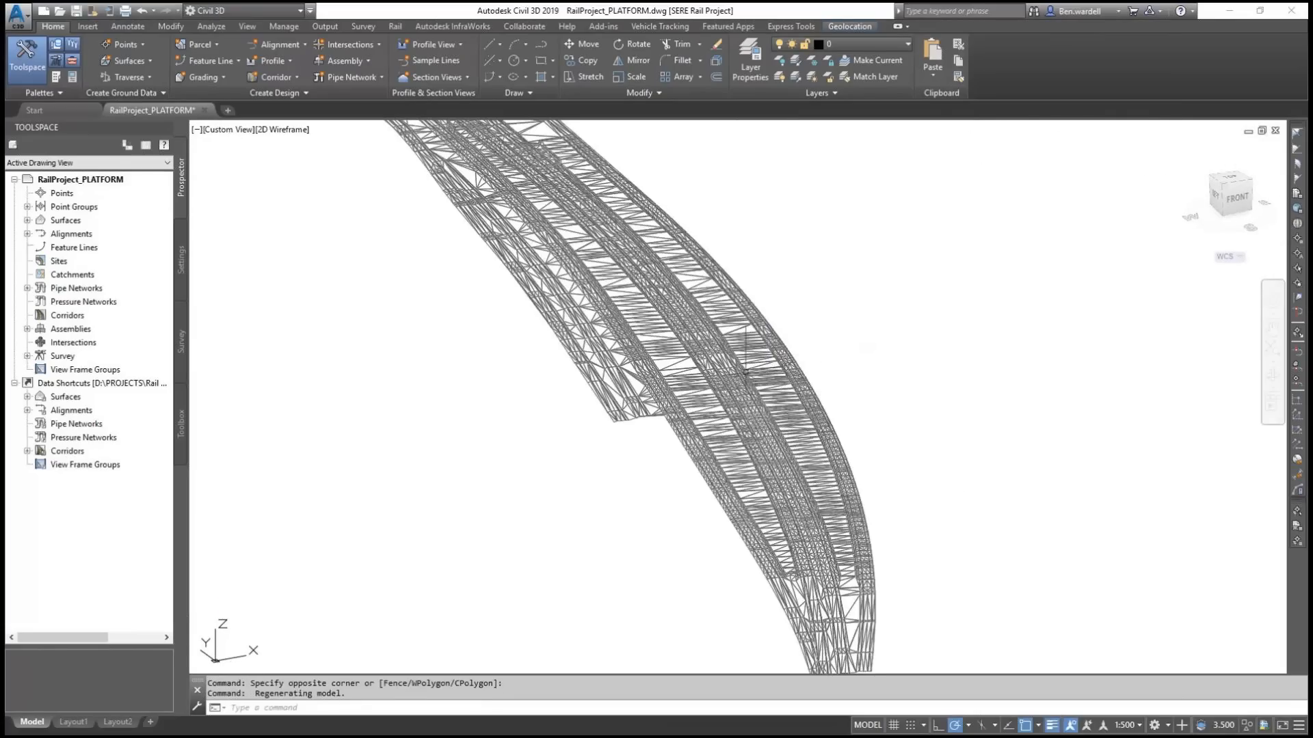
scroll(711, 377, up, 2)
scroll(711, 377, up, 2)
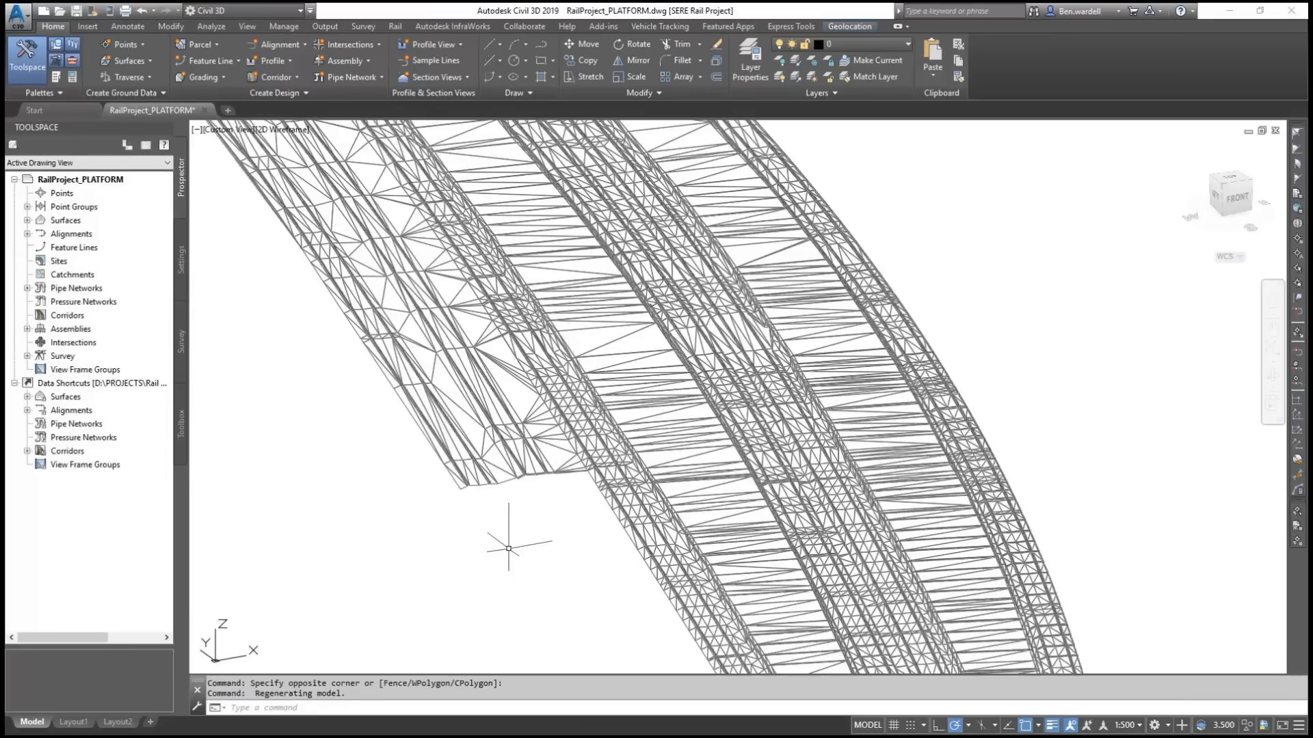
click(505, 479)
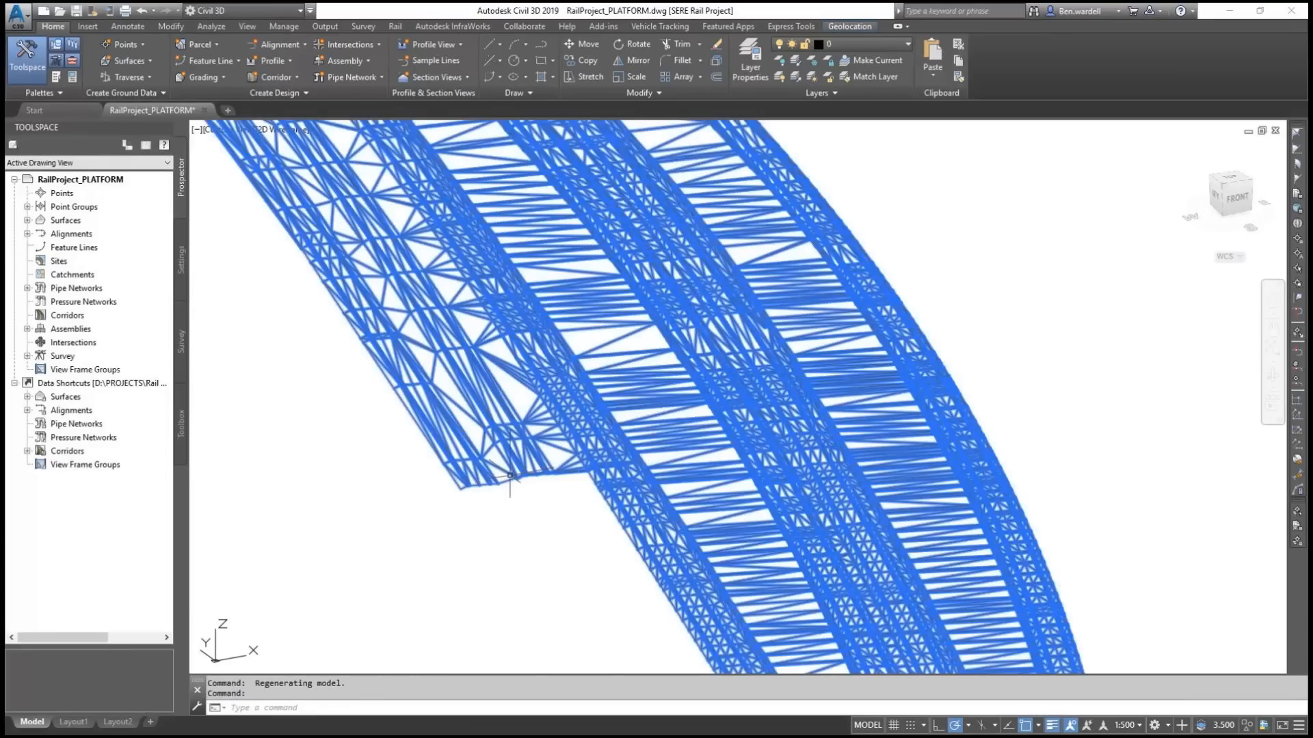
right_click(504, 480)
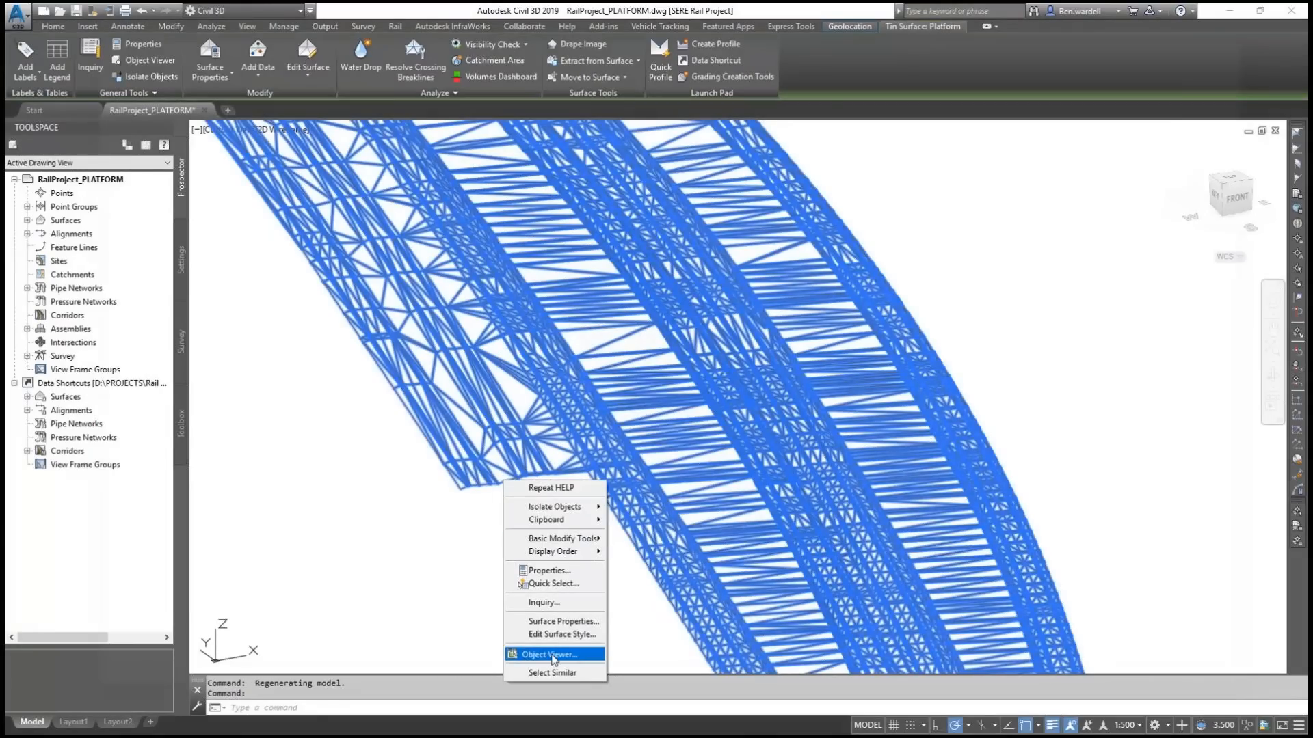
click(551, 654)
drag(701, 522, 834, 492)
drag(834, 492, 833, 491)
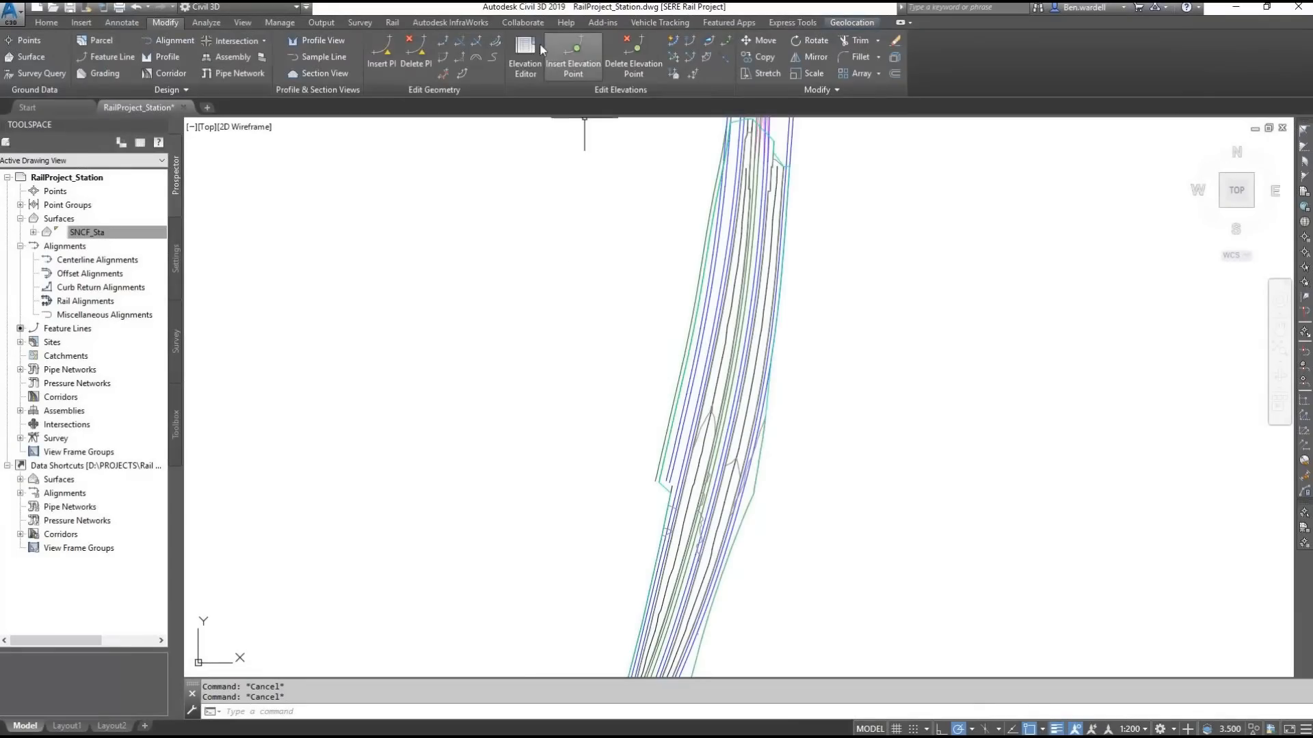
Step: In the RailProject_Station drawing, start publishing the SNCF_Sta surface and browse for its output file
click(523, 23)
click(63, 55)
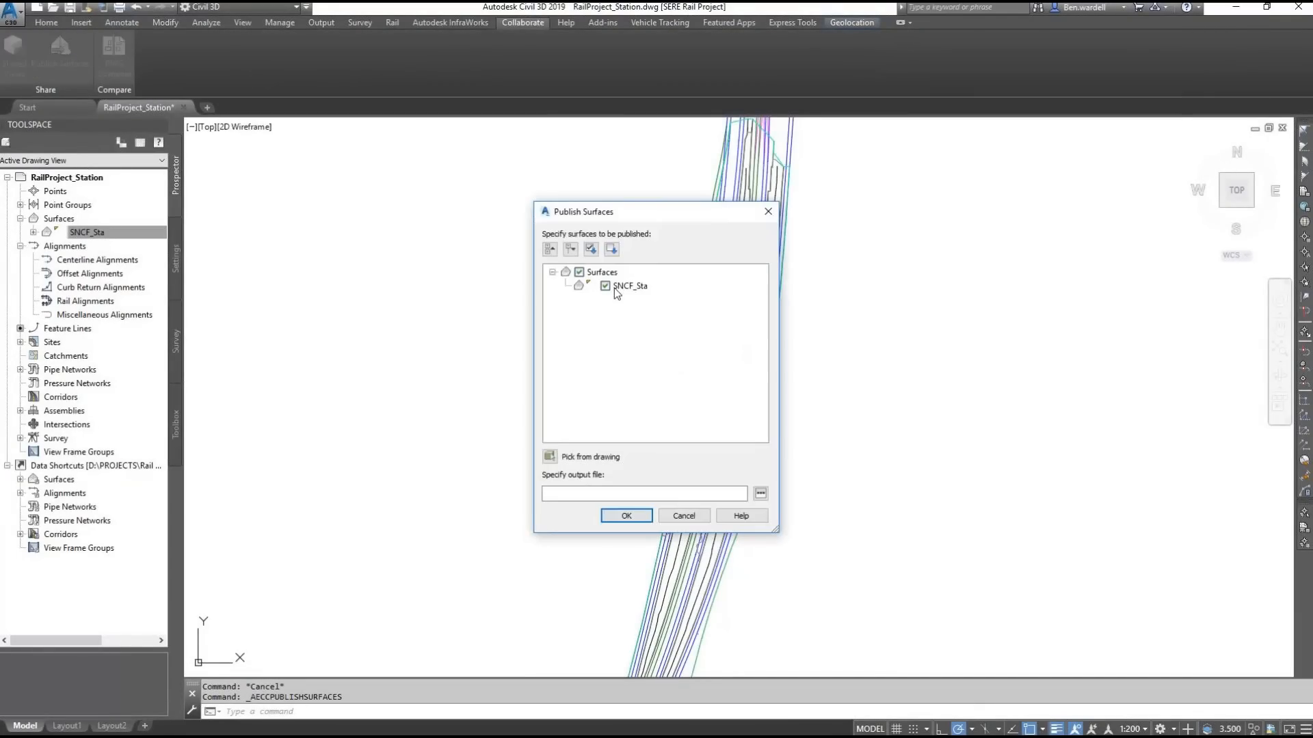
click(760, 494)
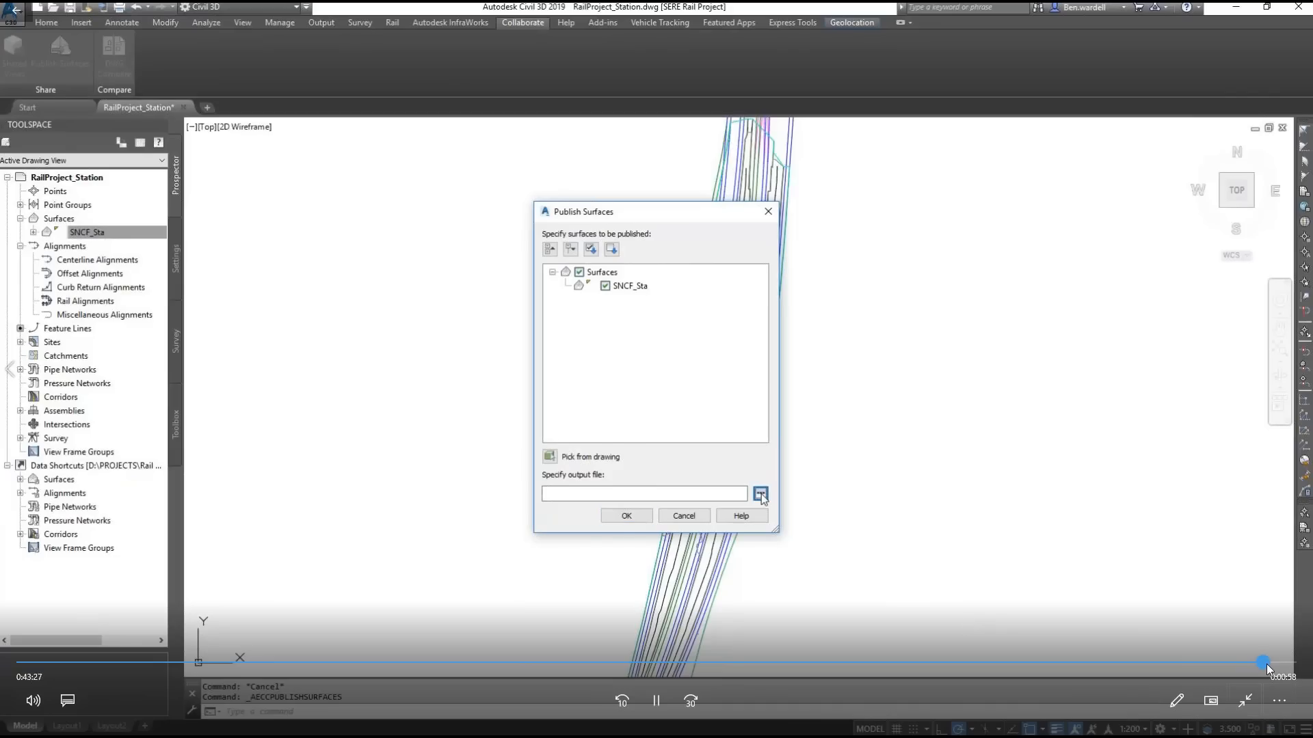
drag(1269, 665, 1281, 667)
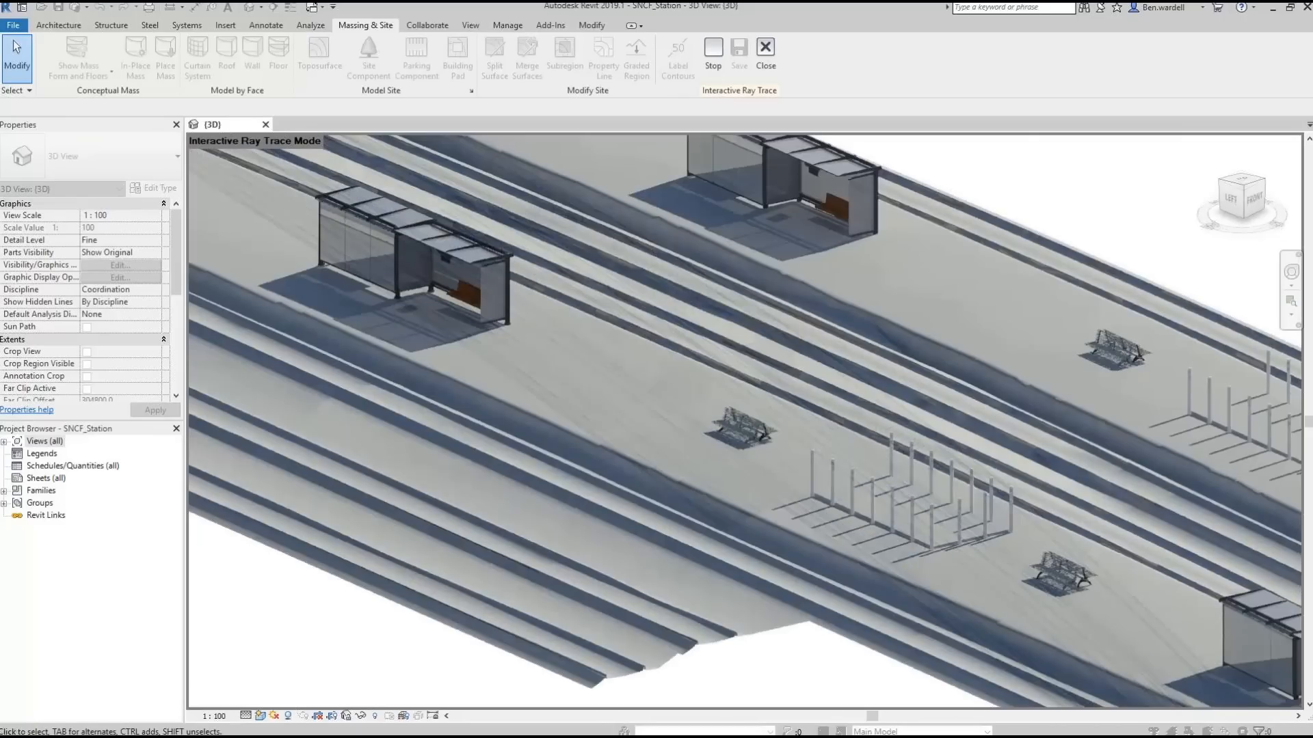
mouse_move(891, 523)
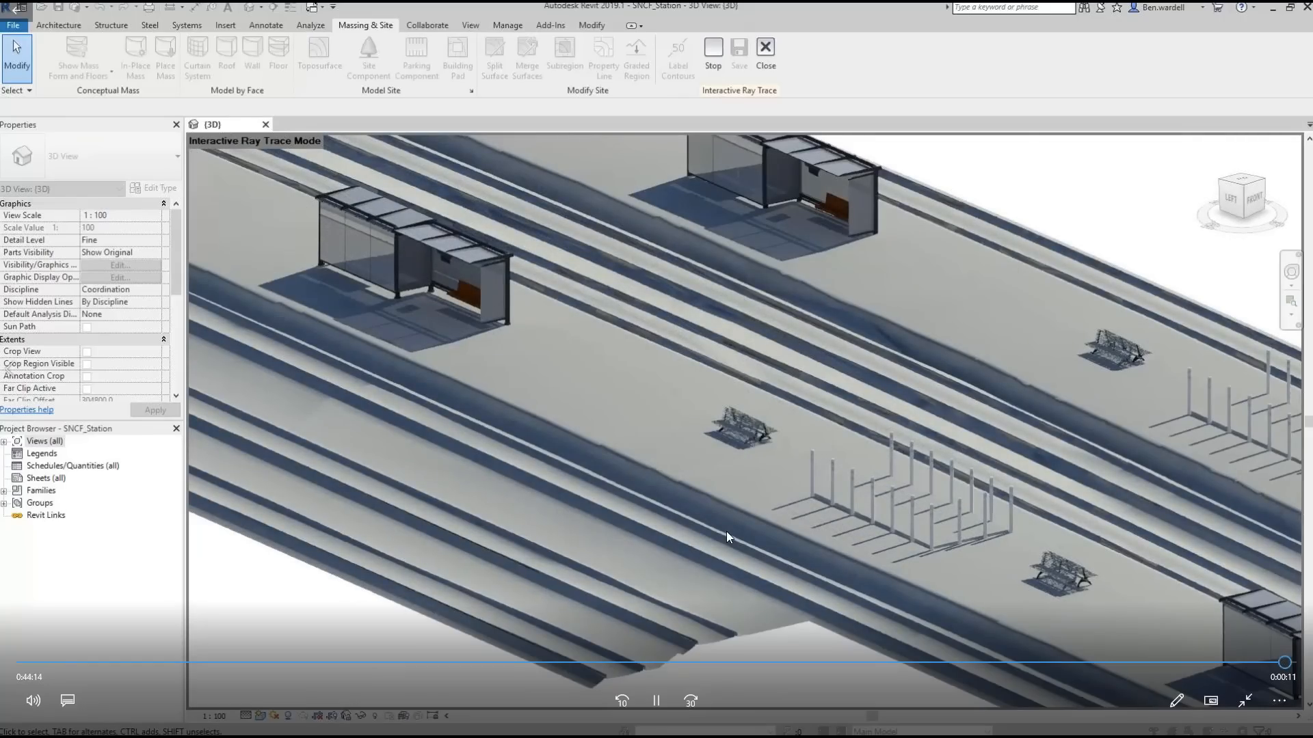
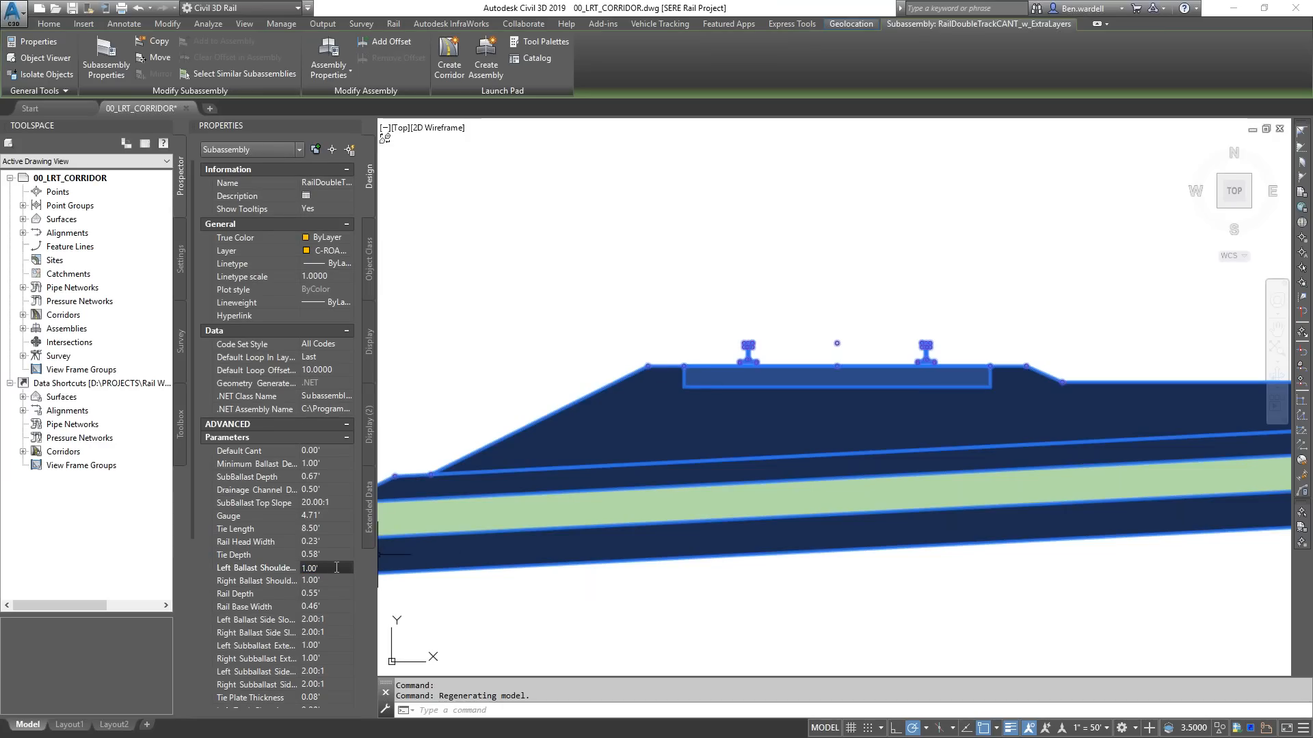
Step: In the 00_LRT_CORRIDOR drawing, set the left ballast shoulder width of the RailDoubleTrackCANT_w_ExtraLayers subassembly to 3' and inspect the section
text(3DO)
click(321, 565)
text(3)
click(327, 580)
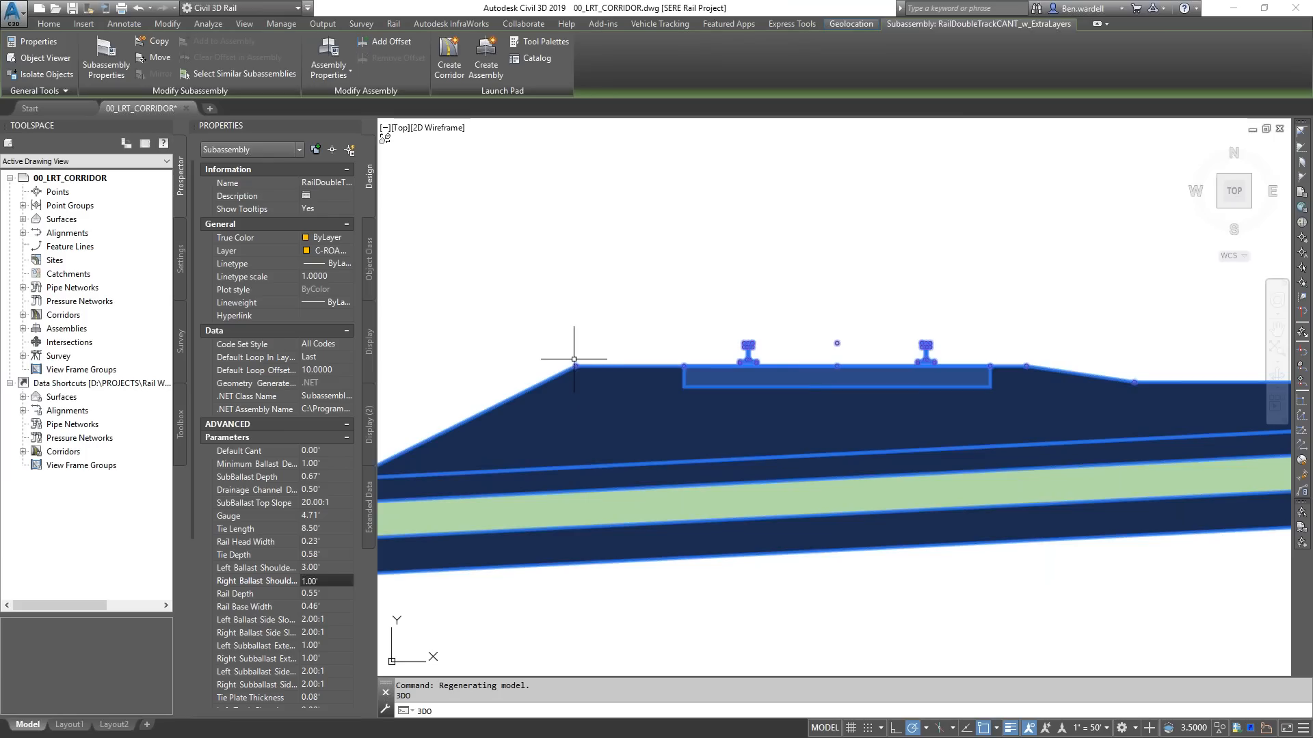
mouse_move(576, 357)
mouse_move(551, 338)
scroll(591, 408, down, 3)
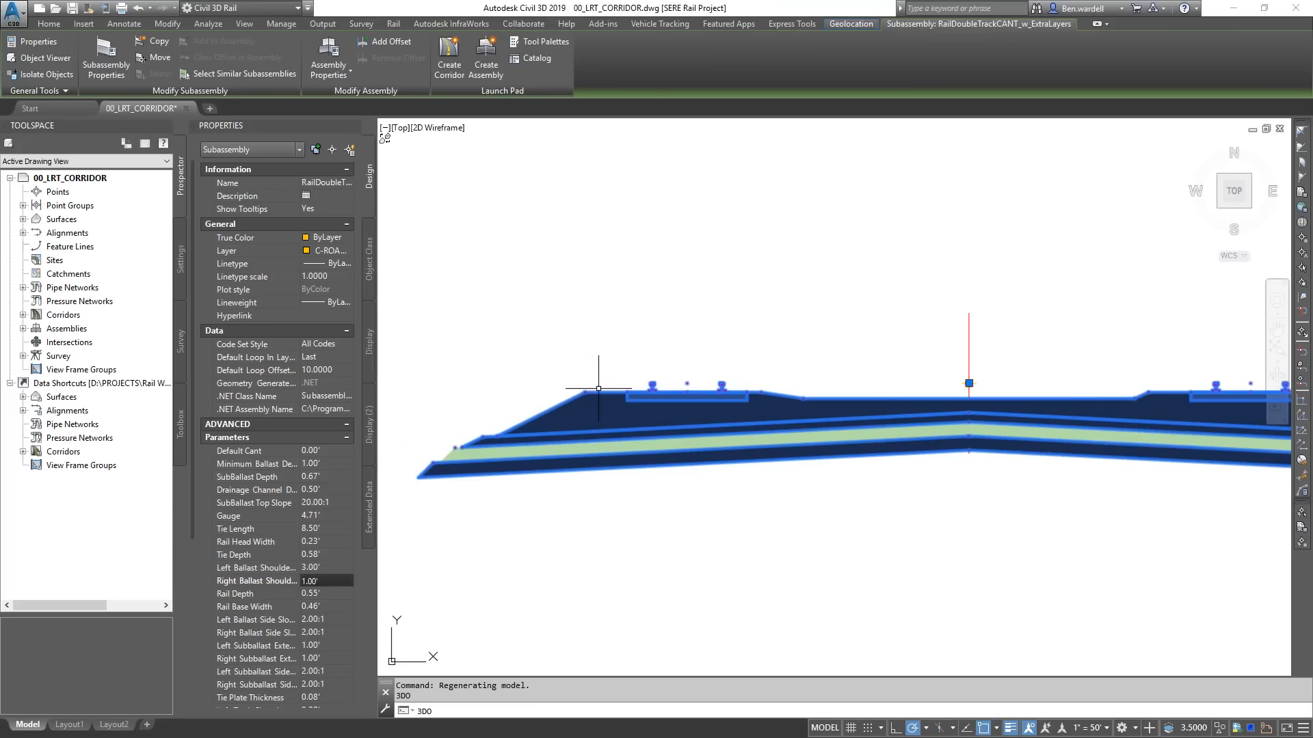
scroll(592, 405, up, 2)
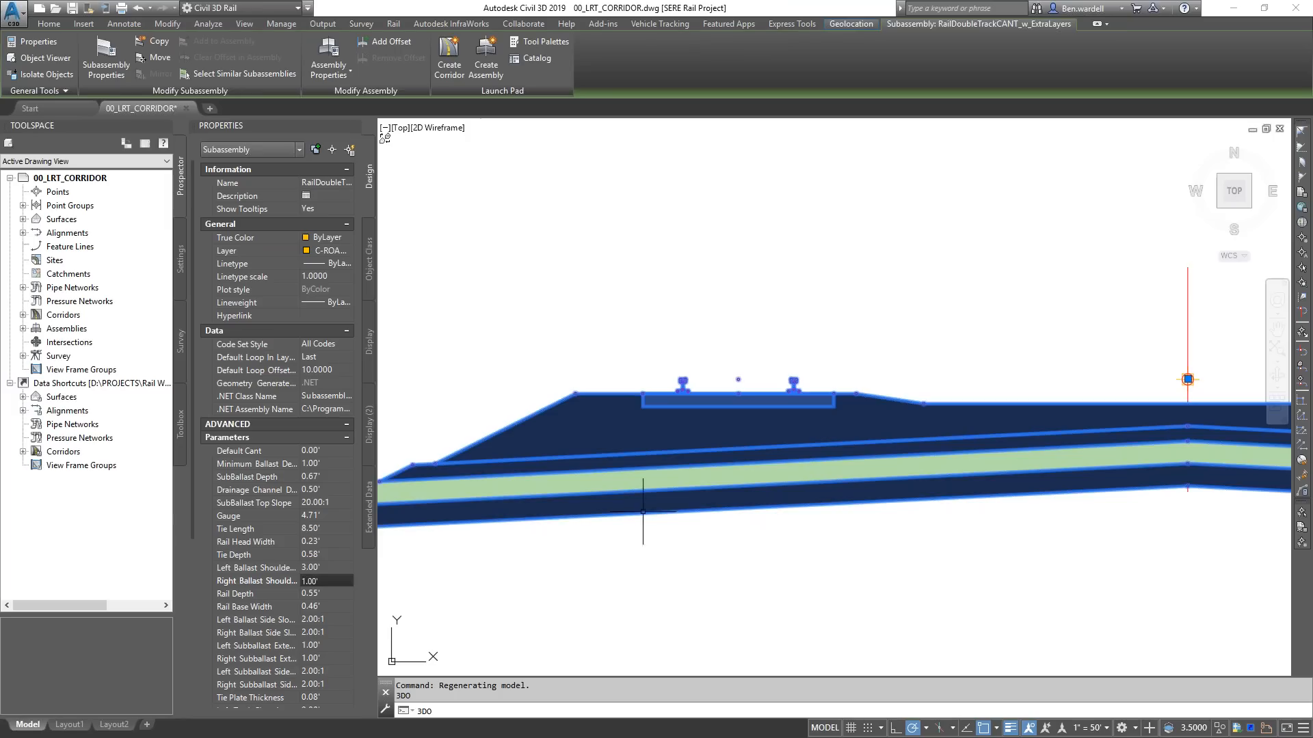
scroll(696, 540, down, 2)
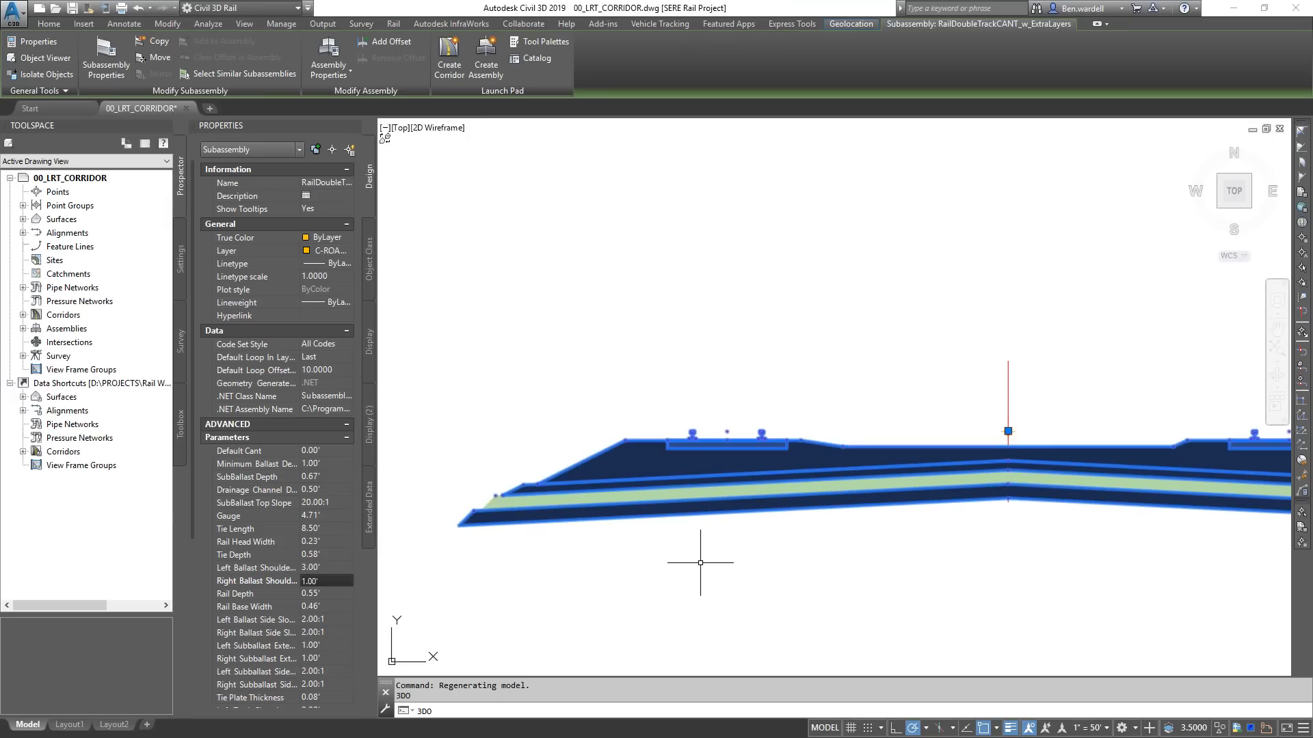
key(Escape)
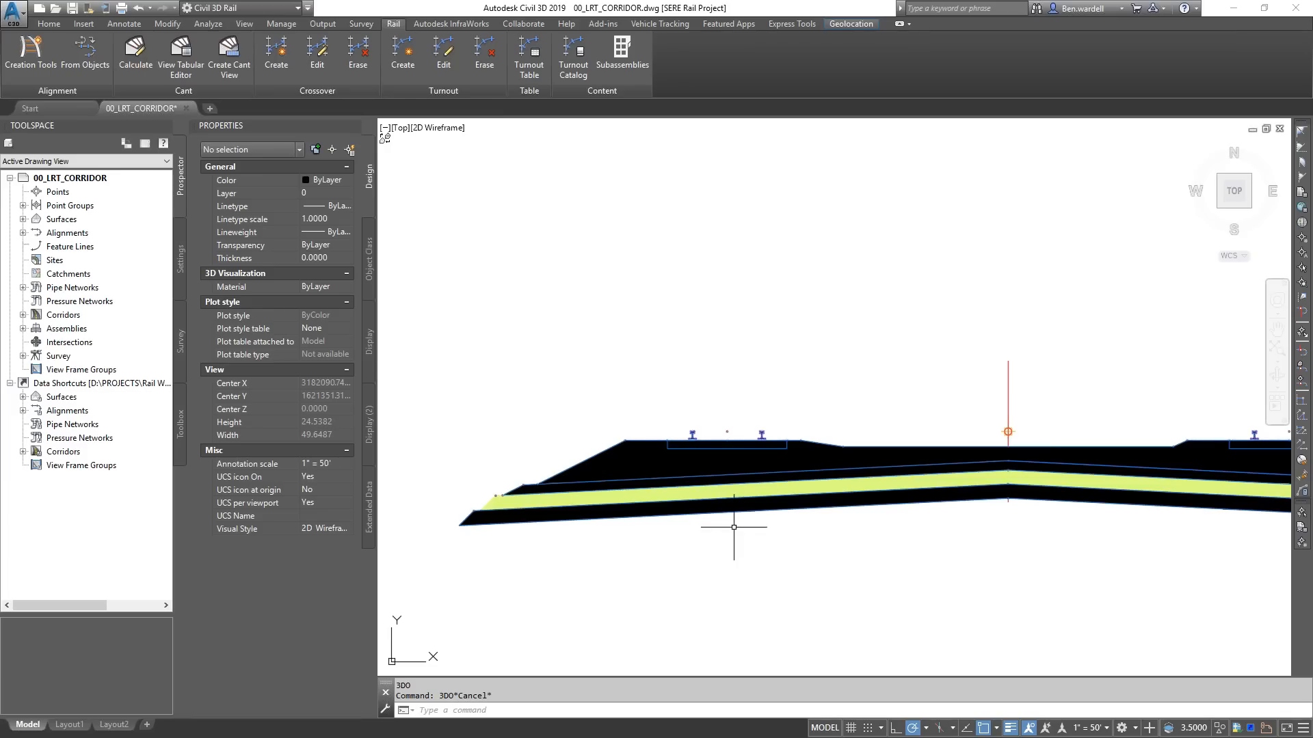
click(125, 24)
click(589, 297)
key(Escape)
click(393, 23)
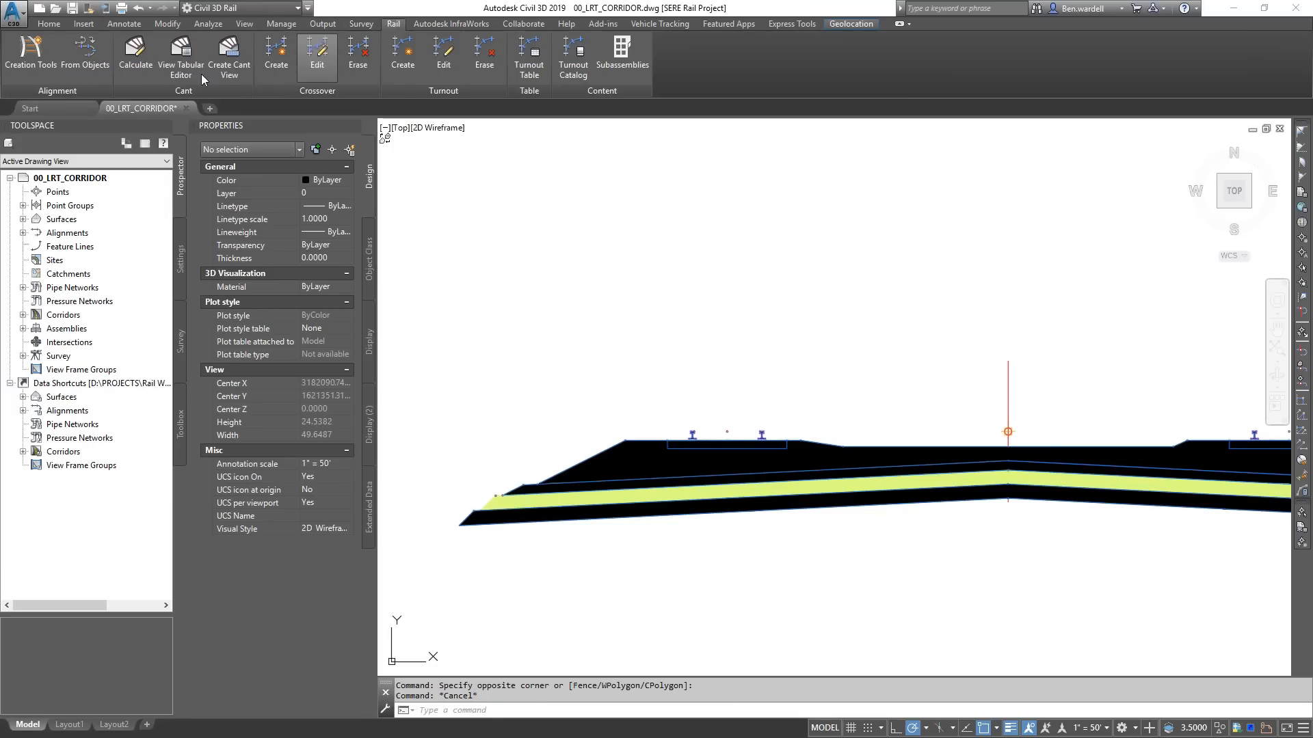
click(55, 24)
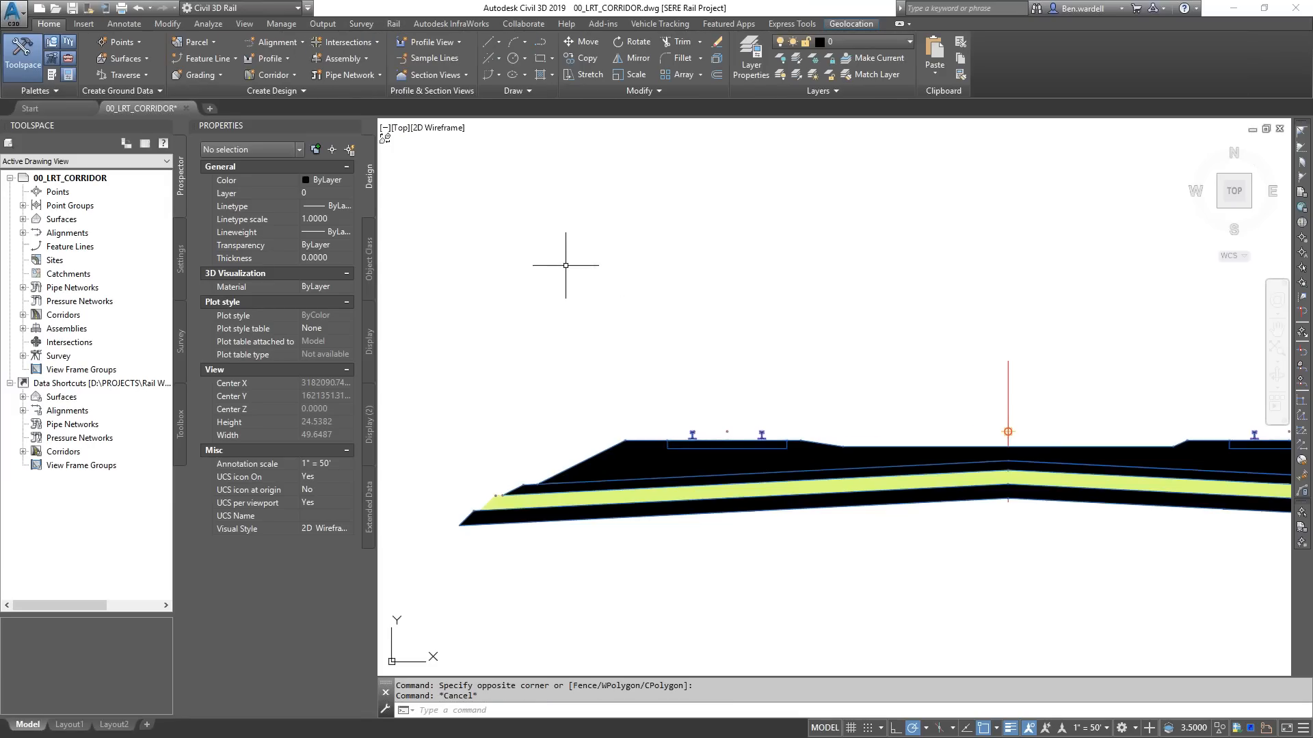
scroll(718, 344, down, 5)
scroll(718, 344, down, 15)
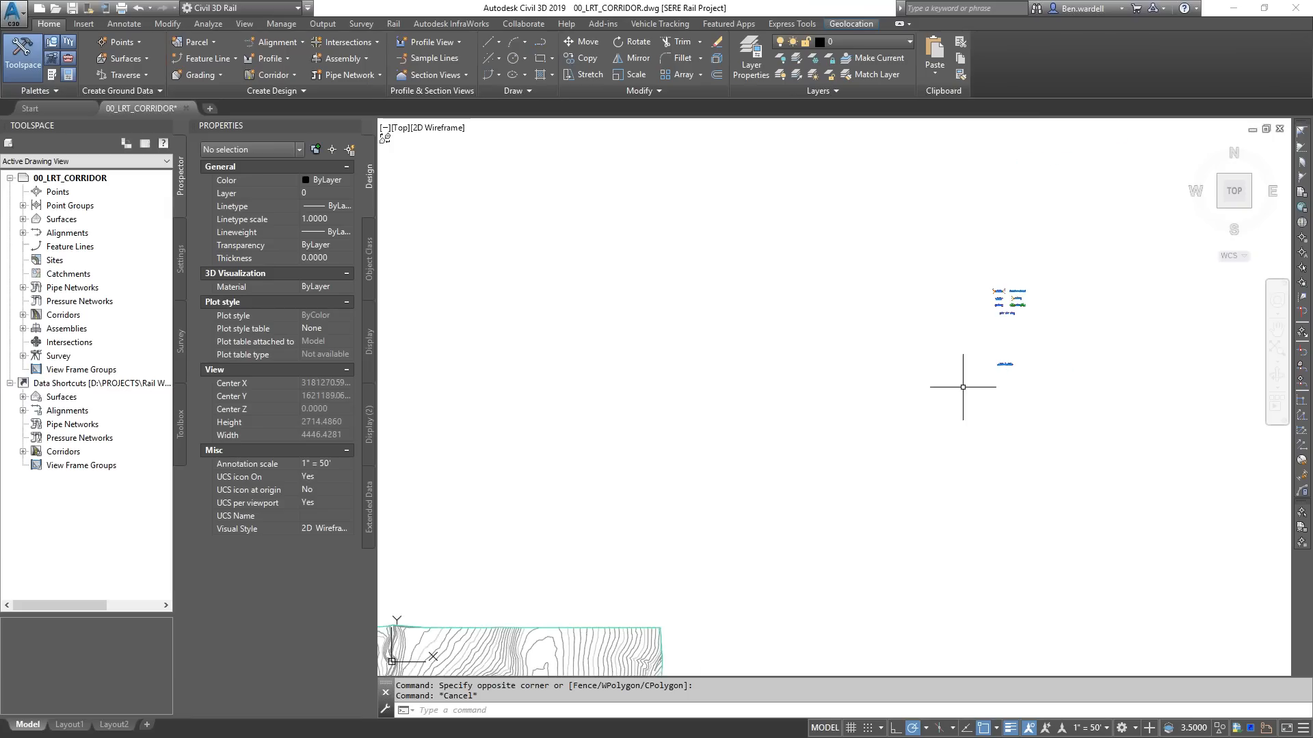
Step: Open the Create Best Fit Alignment settings to review the input type, spiral and creation options, and close them without creating an alignment
mouse_move(722, 527)
middle_down()
mouse_move(891, 302)
mouse_move(718, 522)
middle_up()
scroll(1016, 328, up, 5)
middle_drag(1017, 328, 865, 433)
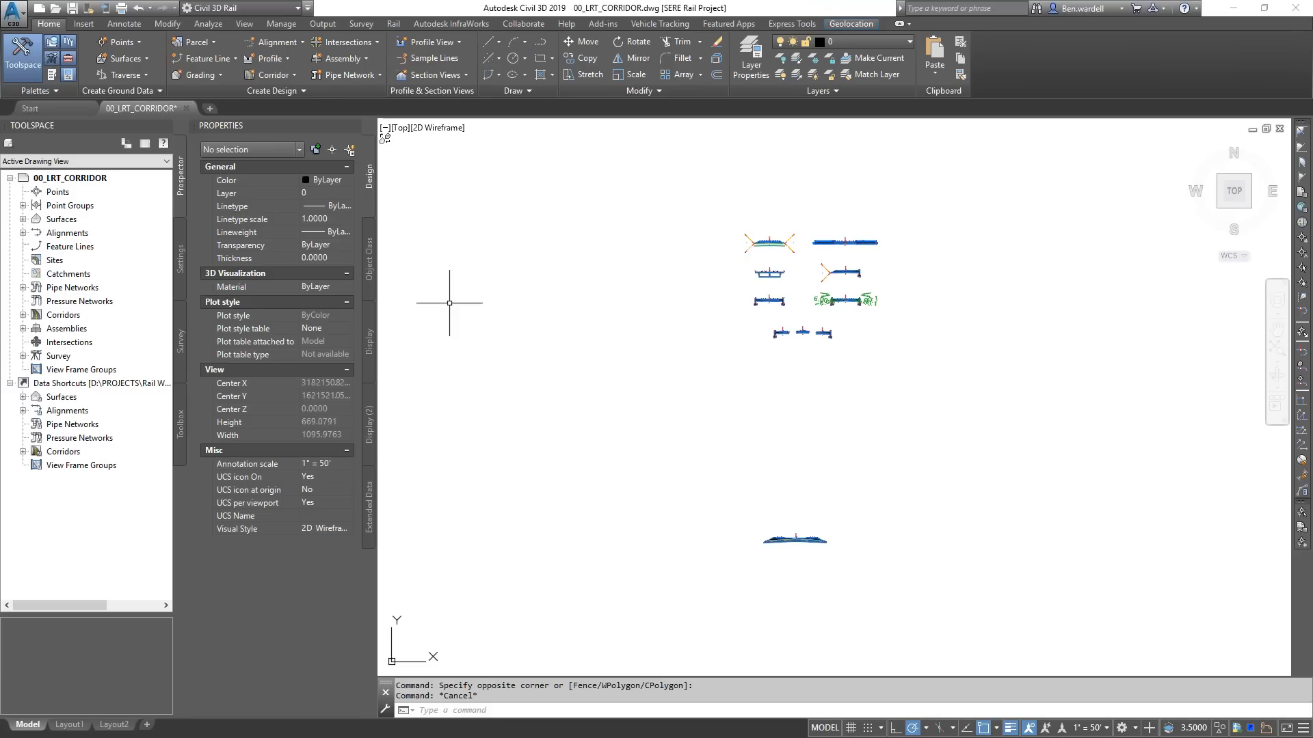
click(296, 44)
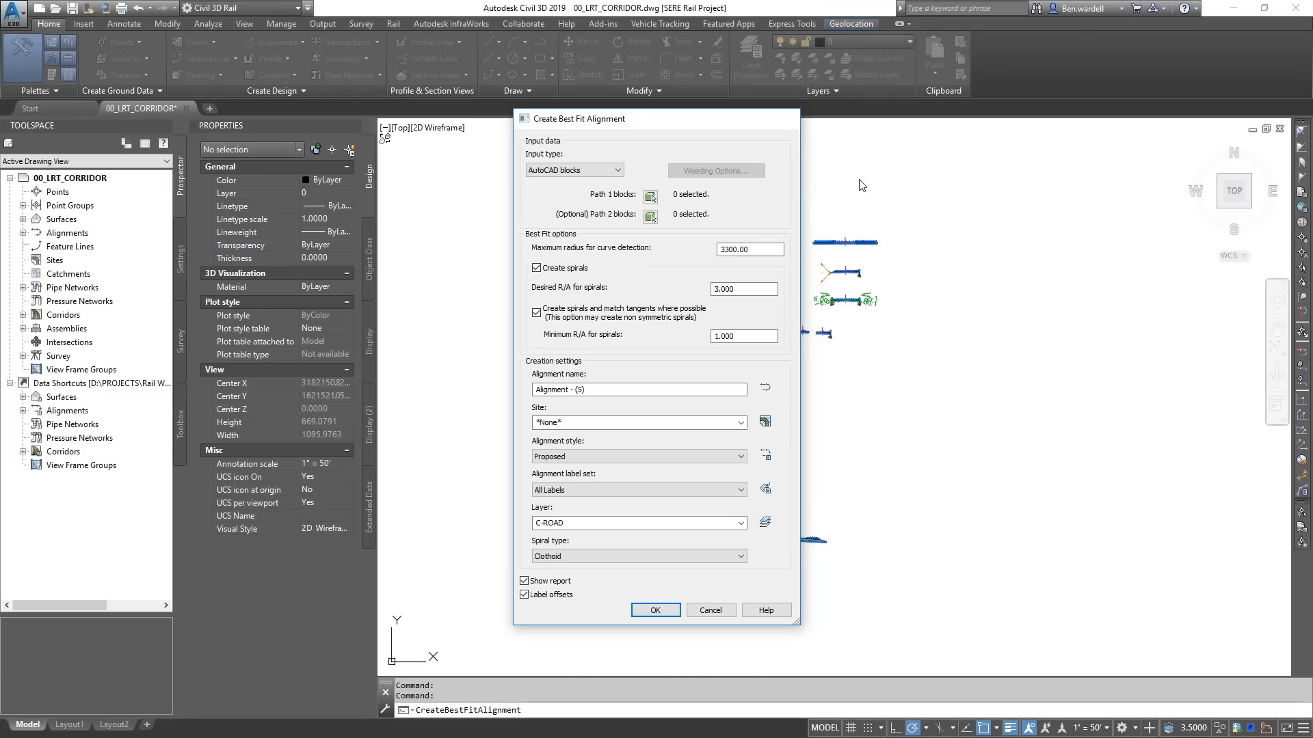
click(790, 119)
Step: Examine the rail corridor's route over the surface contours in plan, focusing on the bends around its tightly spaced curve section
scroll(1008, 300, down, 8)
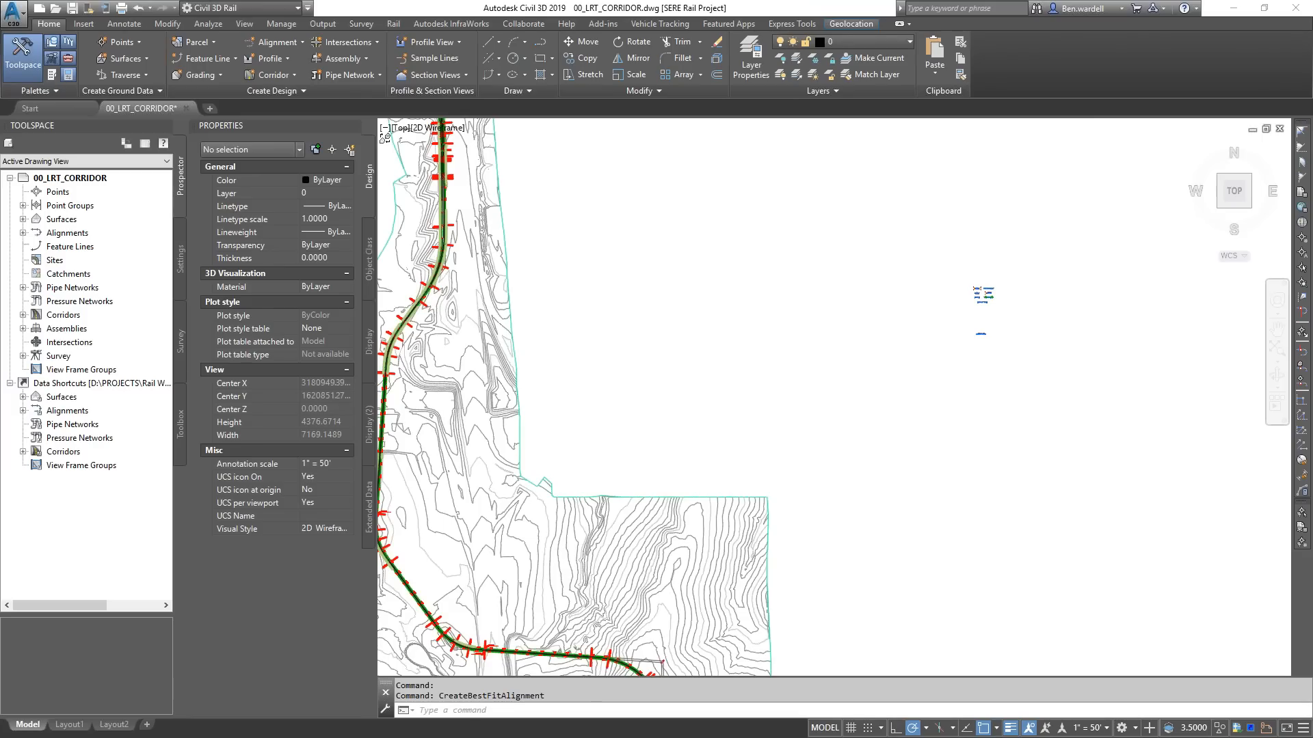
scroll(1017, 287, down, 4)
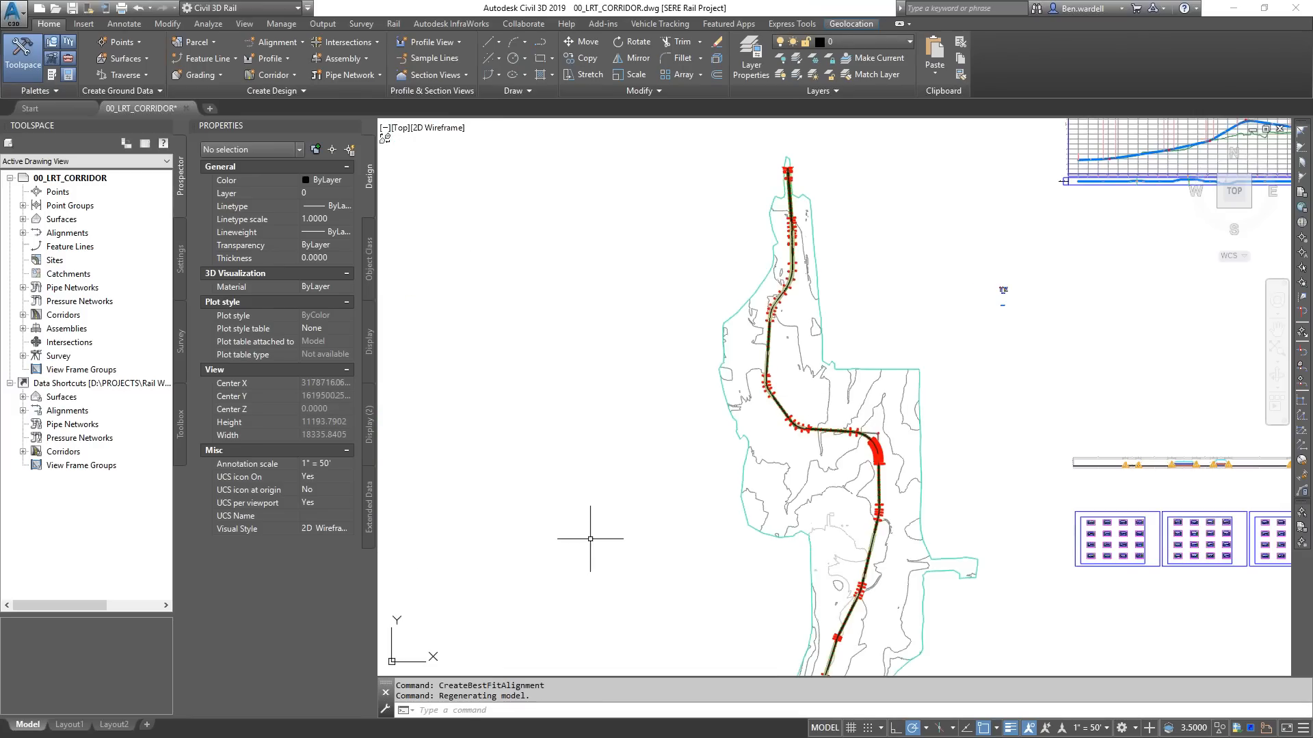
scroll(856, 389, up, 4)
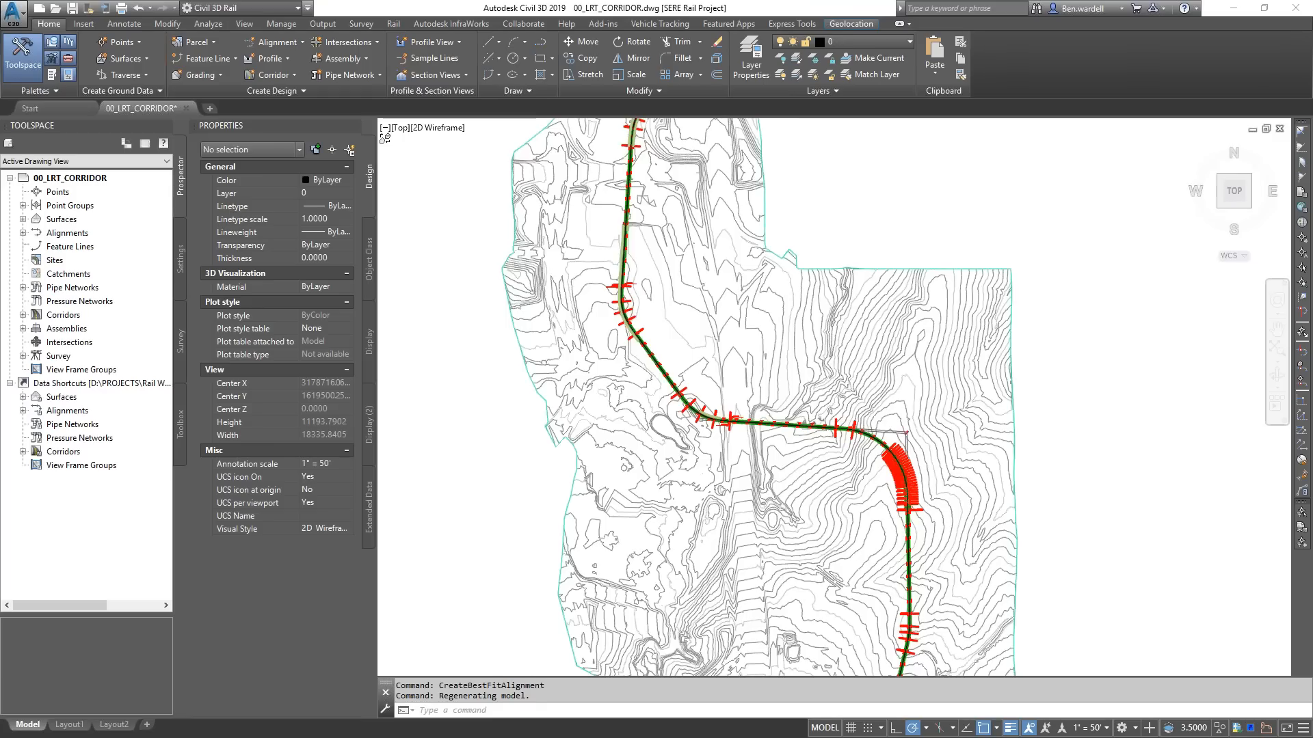
scroll(863, 431, up, 4)
scroll(863, 430, down, 4)
scroll(707, 376, up, 10)
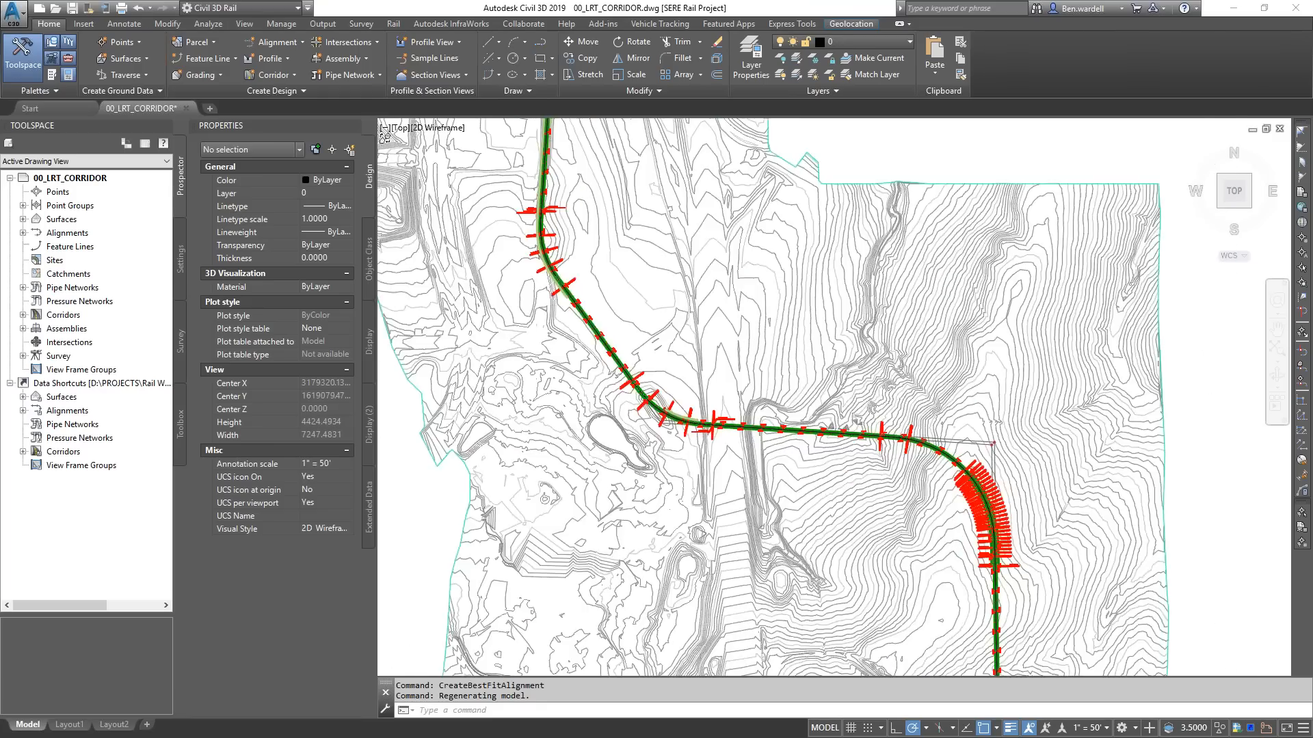